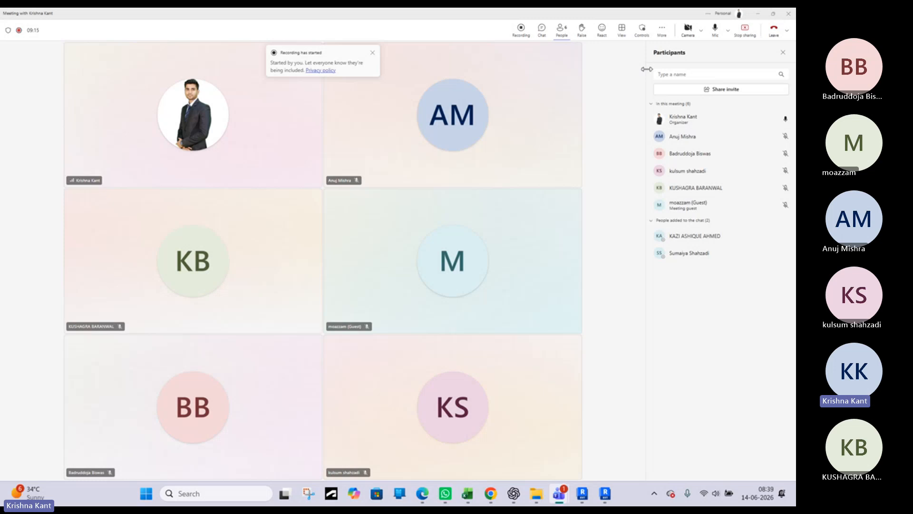
Switch to the Revit project, open the {3D} view and examine the sanitary and water pipe risers across the building's floors
{"action": "left_click", "coordinate": [757, 14]}
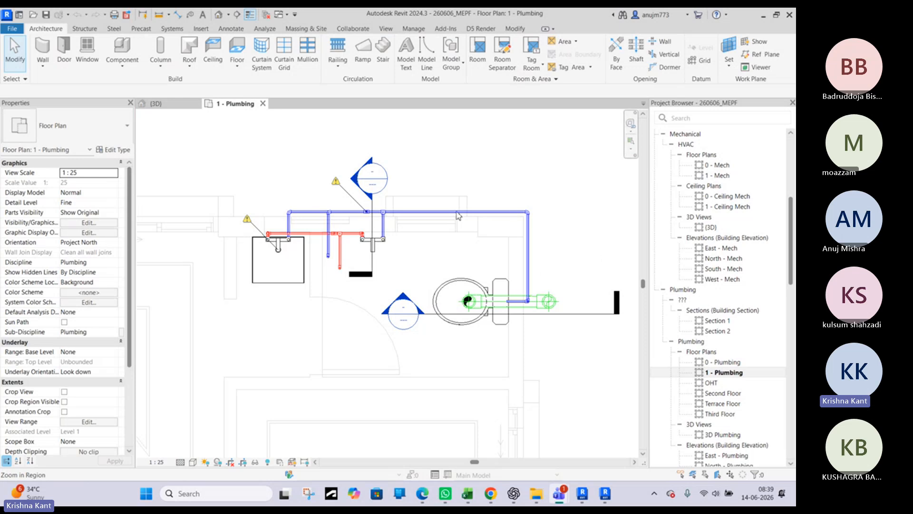
{"action": "left_click", "coordinate": [167, 104]}
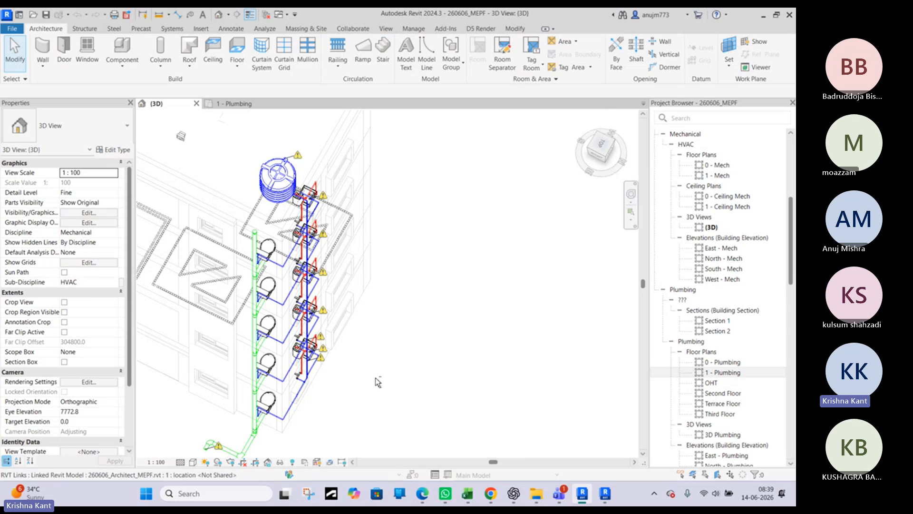
{"action": "scroll", "coordinate": [358, 399], "scroll_direction": "up", "scroll_amount": 8}
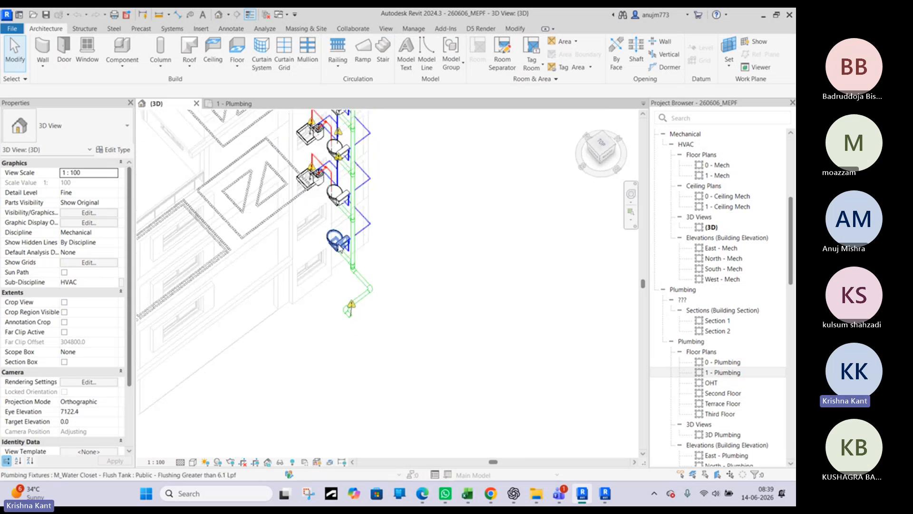
{"action": "scroll", "coordinate": [424, 385], "scroll_direction": "down", "scroll_amount": 4}
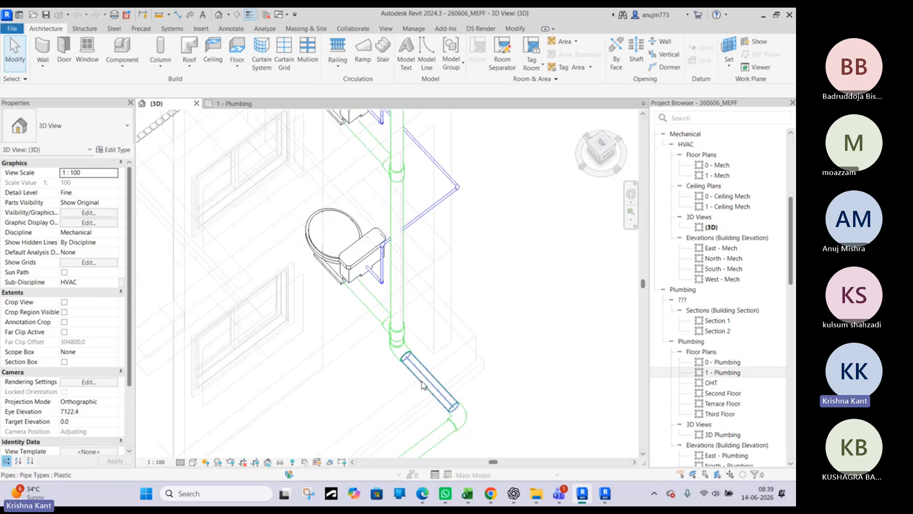
{"action": "scroll", "coordinate": [424, 385], "scroll_direction": "down", "scroll_amount": 2}
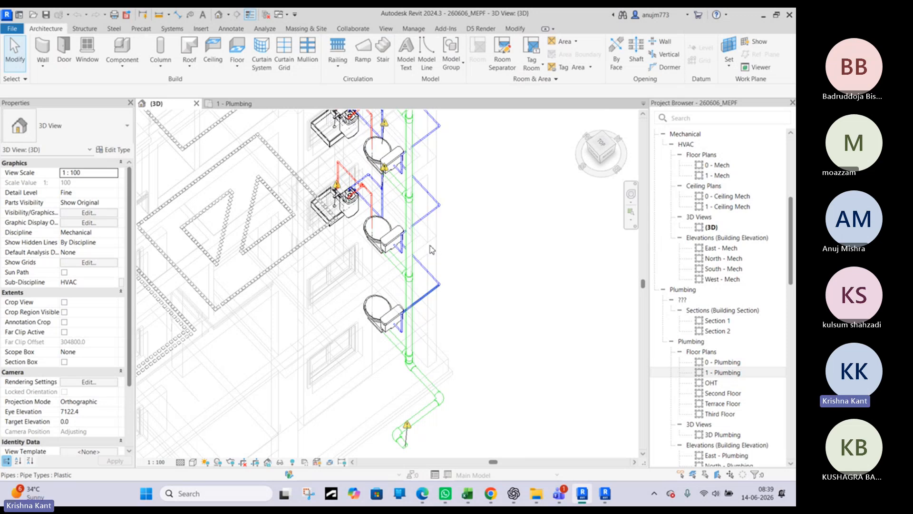
{"action": "middle_click_drag", "start_coordinate": [432, 249], "coordinate": [442, 141], "text": "shift"}
{"action": "middle_click_drag", "start_coordinate": [407, 305], "coordinate": [442, 141]}
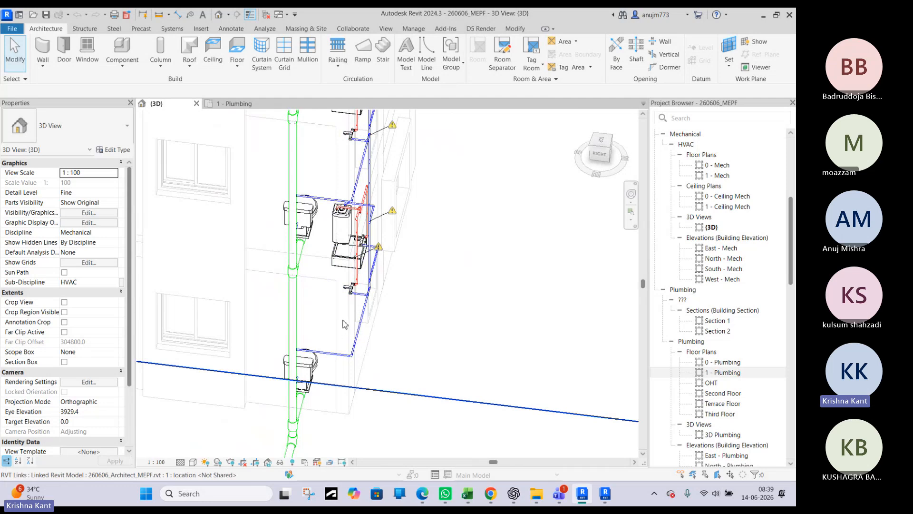
{"action": "middle_click_drag", "start_coordinate": [339, 316], "coordinate": [312, 248], "text": "shift"}
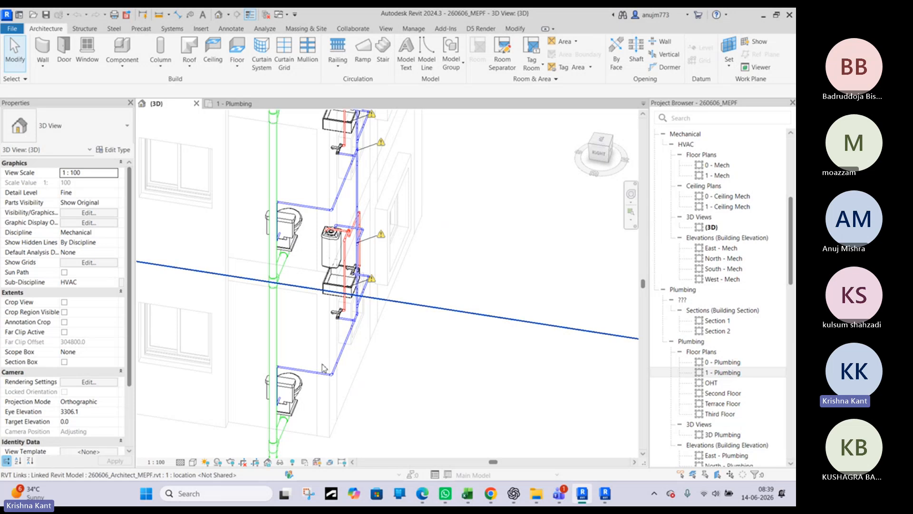
{"action": "middle_click_drag", "start_coordinate": [309, 437], "coordinate": [337, 382]}
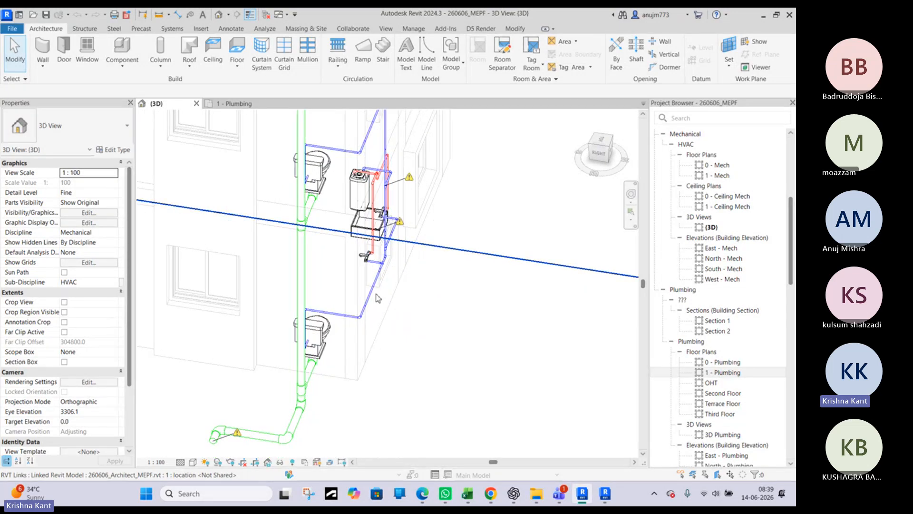
{"action": "middle_click_drag", "start_coordinate": [358, 255], "coordinate": [342, 314]}
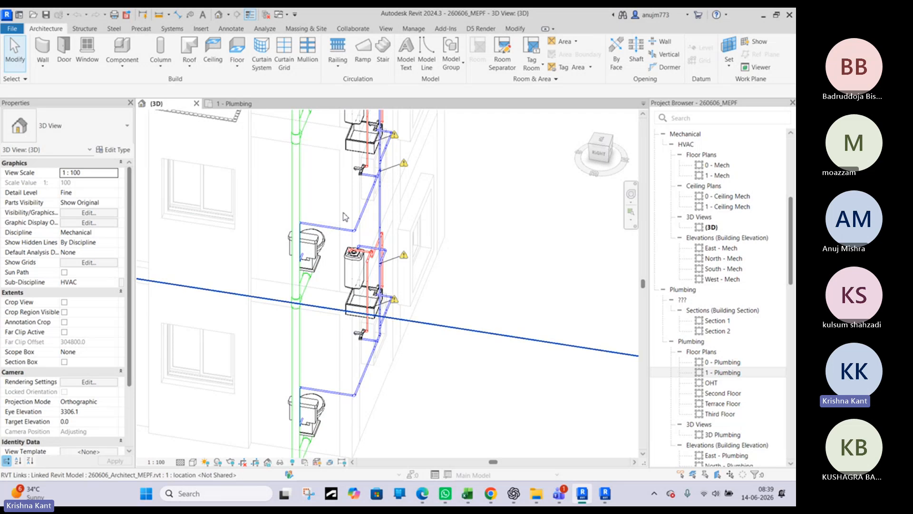
{"action": "middle_click_drag", "start_coordinate": [345, 217], "coordinate": [304, 155]}
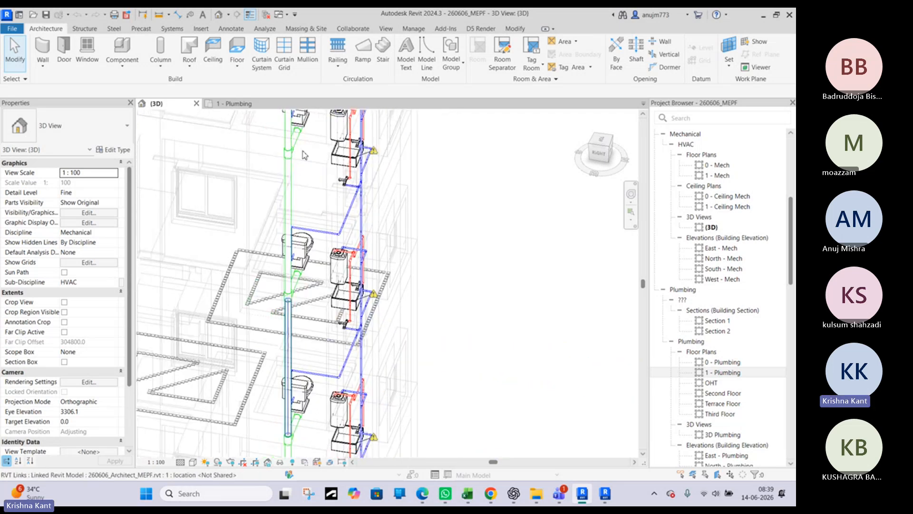
{"action": "scroll", "coordinate": [300, 271], "scroll_direction": "down", "scroll_amount": 5}
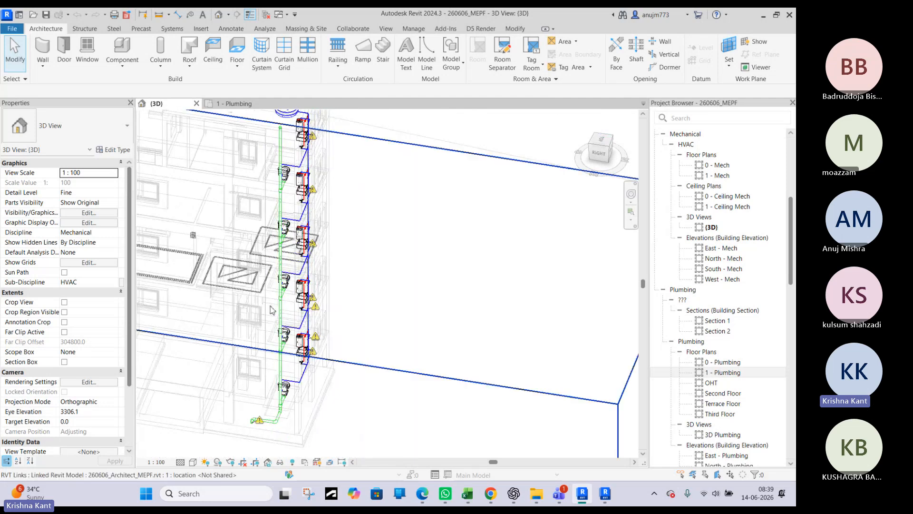
{"action": "scroll", "coordinate": [283, 321], "scroll_direction": "up", "scroll_amount": 4}
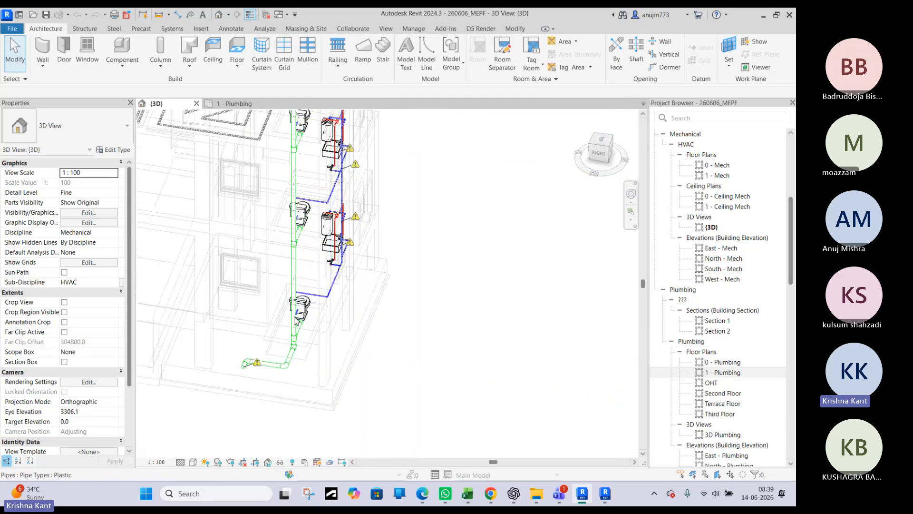
Inspect the properties of the vertical sanitary pipe beside the lowest water closet
{"action": "scroll", "coordinate": [295, 319], "scroll_direction": "up", "scroll_amount": 5}
{"action": "left_click", "coordinate": [294, 313]}
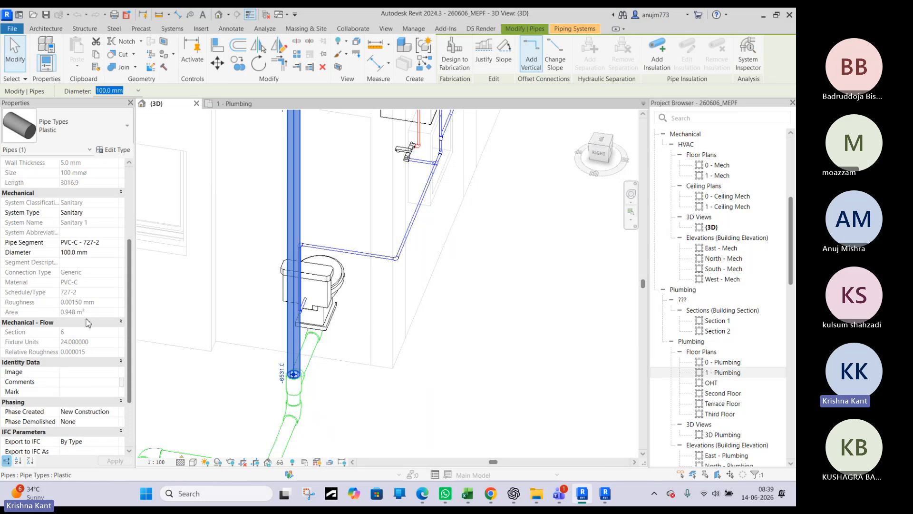
{"action": "left_click", "coordinate": [257, 192]}
{"action": "key", "text": "Escape"}
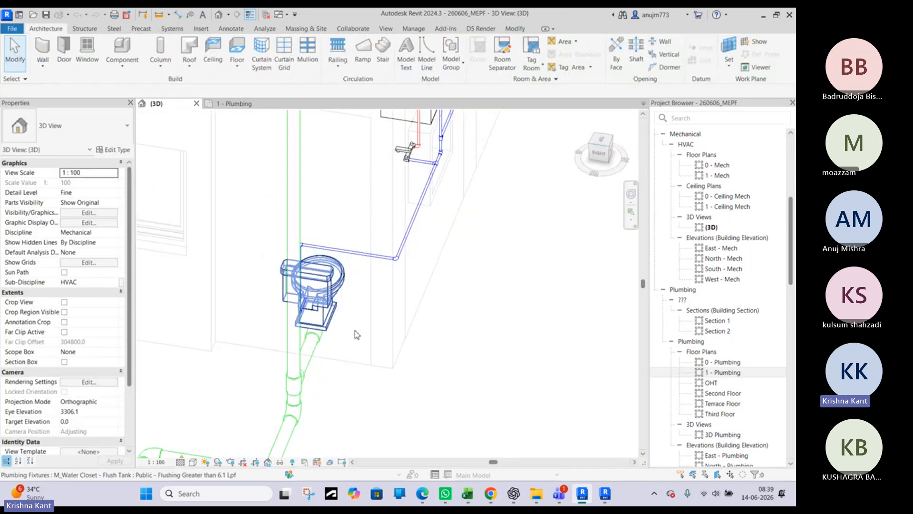
Examine from both sides how the lowest water closet's drain joins the vertical sanitary stack
{"action": "scroll", "coordinate": [355, 312], "scroll_direction": "up", "scroll_amount": 1}
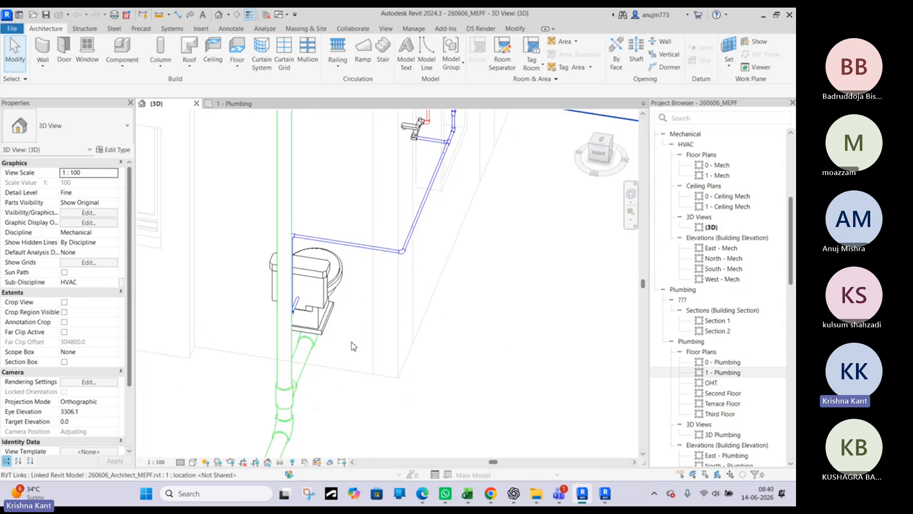
{"action": "scroll", "coordinate": [346, 355], "scroll_direction": "up", "scroll_amount": 1}
{"action": "middle_click_drag", "start_coordinate": [349, 351], "coordinate": [394, 260]}
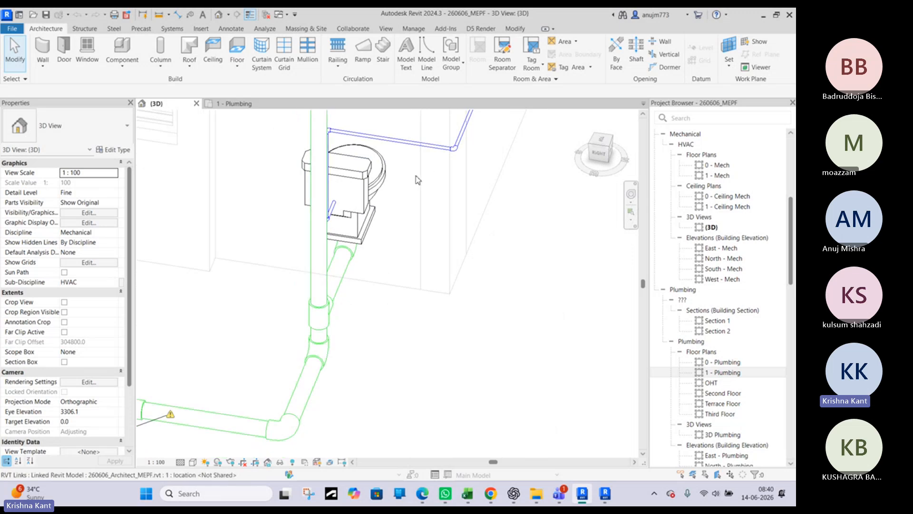
{"action": "middle_click_drag", "start_coordinate": [393, 201], "coordinate": [463, 261]}
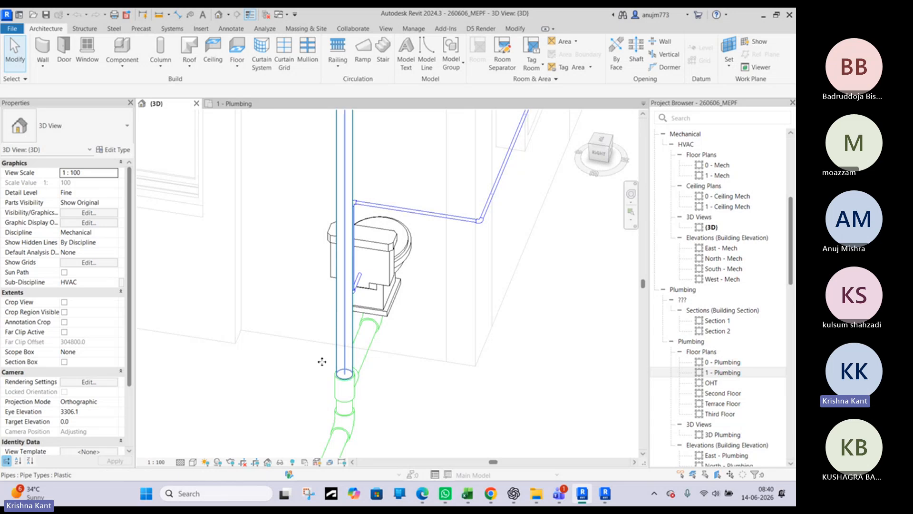
{"action": "left_click", "coordinate": [321, 362]}
{"action": "middle_click_drag", "start_coordinate": [322, 362], "coordinate": [402, 361], "text": "shift"}
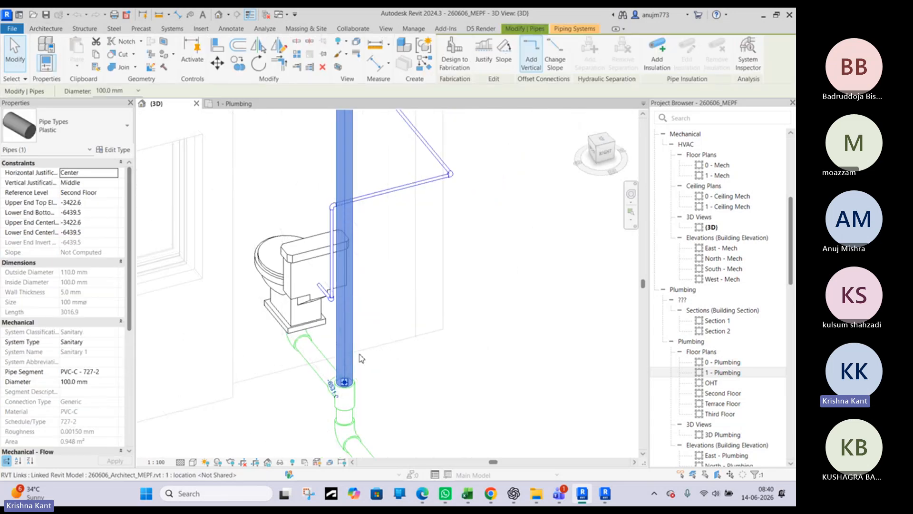
{"action": "key", "text": "Escape"}
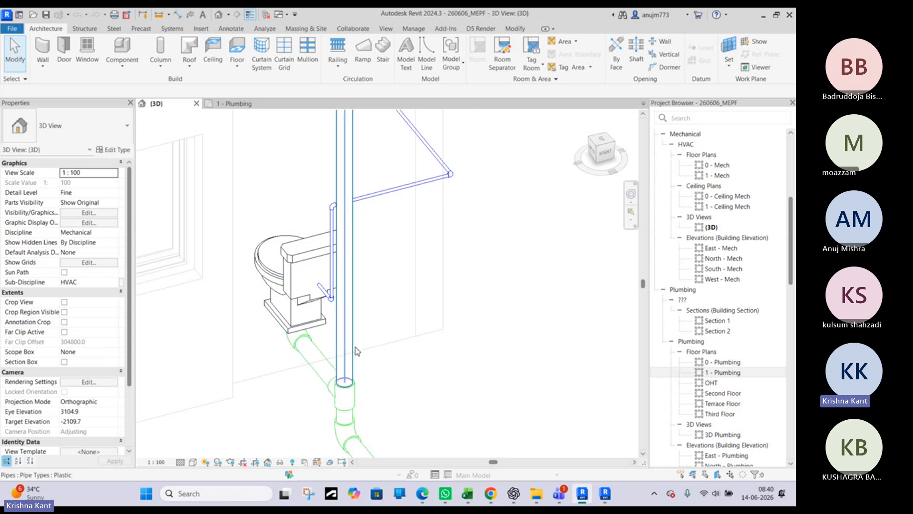
Examine the fixtures and pipe connections on the upper floors, ending close to the terrace-floor sink
{"action": "scroll", "coordinate": [352, 366], "scroll_direction": "down", "scroll_amount": 3}
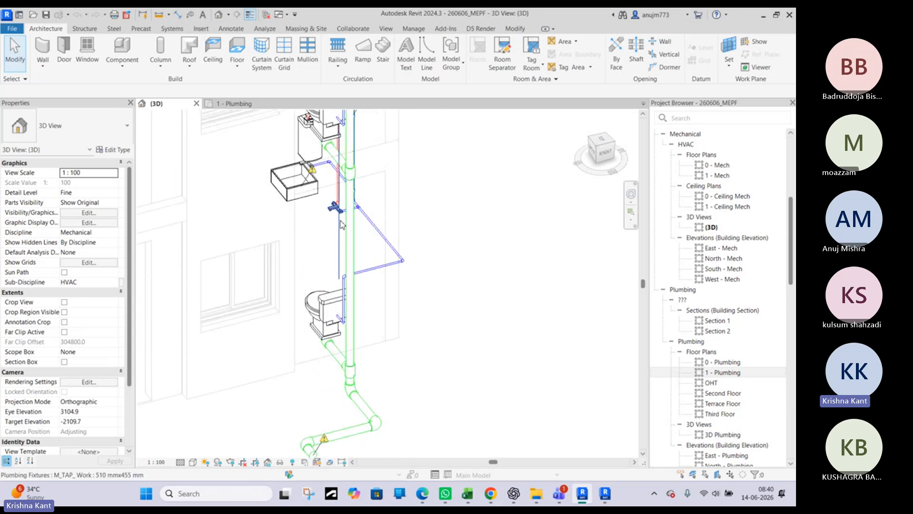
{"action": "middle_click_drag", "start_coordinate": [364, 216], "coordinate": [383, 456]}
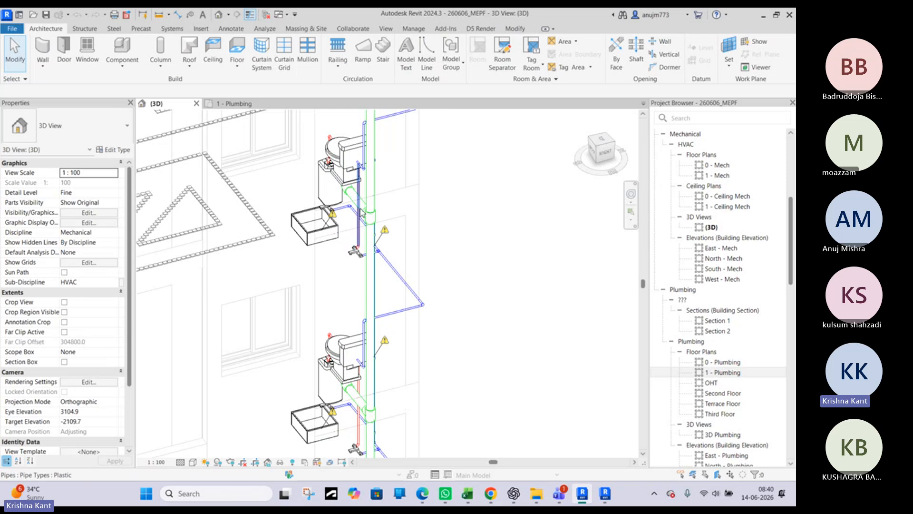
{"action": "scroll", "coordinate": [407, 204], "scroll_direction": "up", "scroll_amount": 2}
{"action": "scroll", "coordinate": [408, 205], "scroll_direction": "down", "scroll_amount": 3}
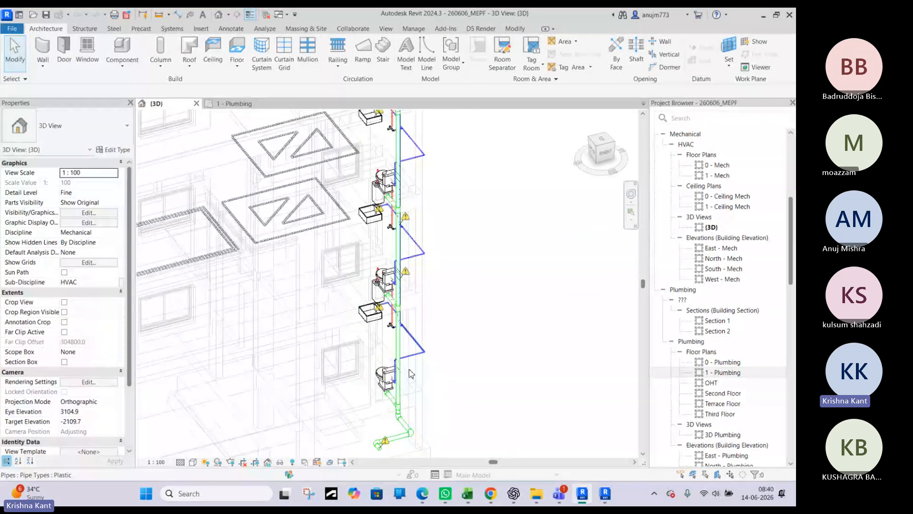
{"action": "middle_click_drag", "start_coordinate": [428, 126], "coordinate": [412, 320]}
{"action": "scroll", "coordinate": [397, 275], "scroll_direction": "up", "scroll_amount": 4}
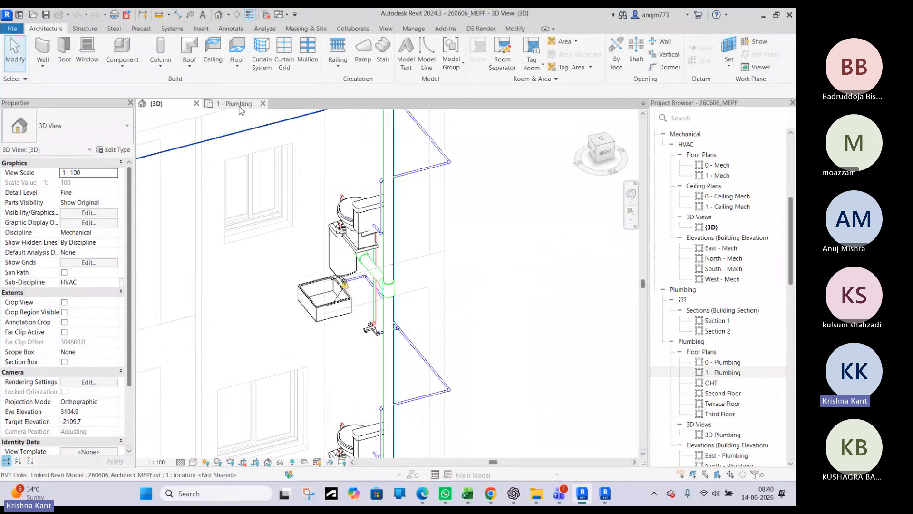
{"action": "mouse_move", "coordinate": [360, 194]}
{"action": "middle_mouse_down"}
{"action": "mouse_move", "coordinate": [378, 232]}
{"action": "mouse_move", "coordinate": [369, 338]}
{"action": "middle_mouse_up"}
{"action": "scroll", "coordinate": [378, 232], "scroll_direction": "down", "scroll_amount": 1}
{"action": "scroll", "coordinate": [378, 232], "scroll_direction": "down", "scroll_amount": 1}
{"action": "mouse_move", "coordinate": [414, 261]}
{"action": "middle_mouse_down"}
{"action": "mouse_move", "coordinate": [416, 332]}
{"action": "mouse_move", "coordinate": [393, 338]}
{"action": "mouse_move", "coordinate": [314, 315]}
{"action": "mouse_move", "coordinate": [300, 300]}
{"action": "middle_mouse_up"}
{"action": "scroll", "coordinate": [512, 318], "scroll_direction": "up", "scroll_amount": 5}
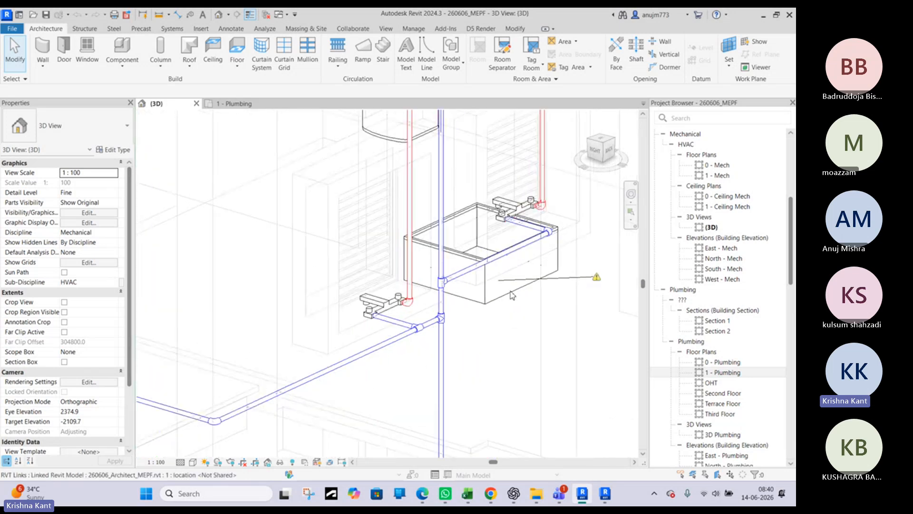
Select the terrace-floor sink and examine its drain outlet in relation to the nearby sanitary stack
{"action": "left_click", "coordinate": [464, 258]}
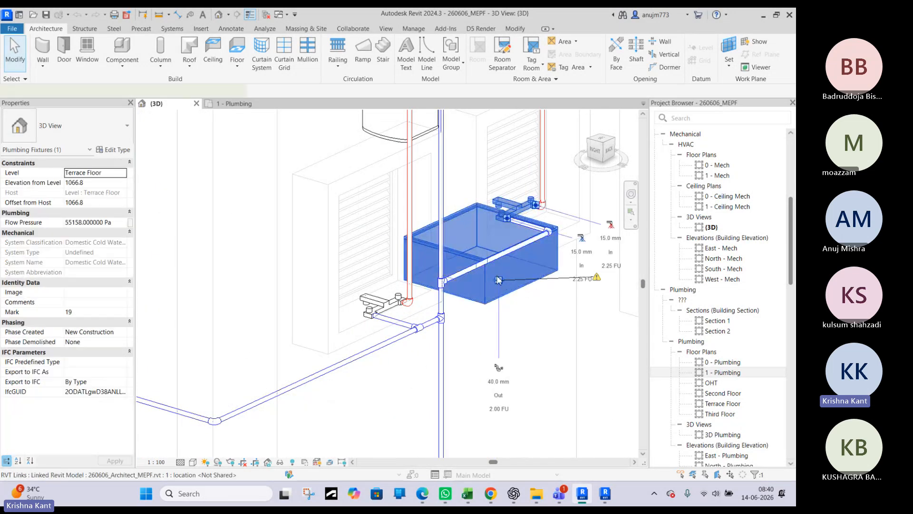
{"action": "middle_click_drag", "start_coordinate": [482, 244], "coordinate": [473, 297], "text": "shift"}
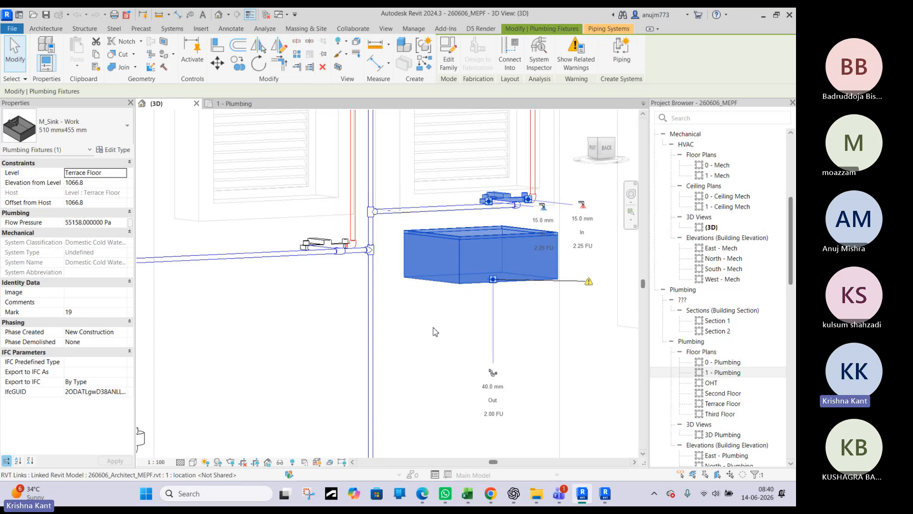
{"action": "middle_click_drag", "start_coordinate": [391, 305], "coordinate": [520, 244]}
{"action": "scroll", "coordinate": [457, 198], "scroll_direction": "down", "scroll_amount": 2}
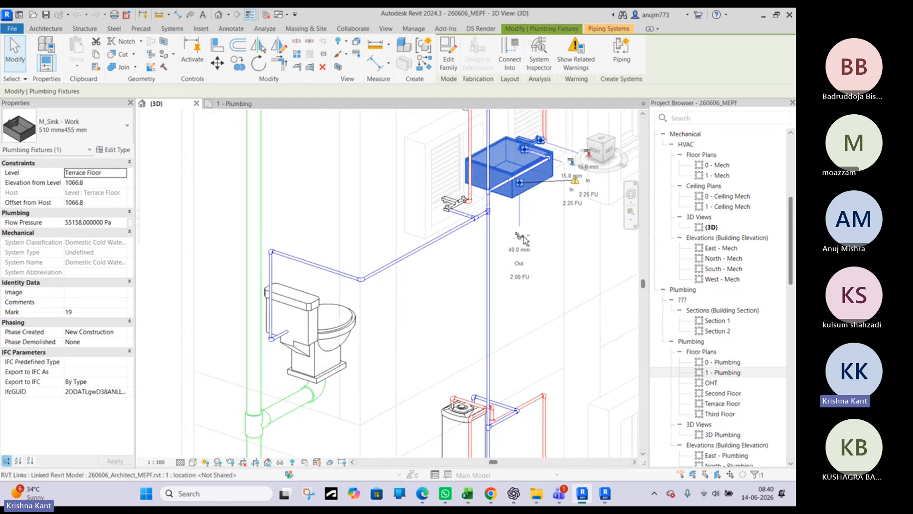
{"action": "middle_click_drag", "start_coordinate": [498, 259], "coordinate": [437, 304], "text": "shift"}
Open the 1 - Plumbing floor plan at the bathroom with the sink and water closet
{"action": "left_click", "coordinate": [238, 108]}
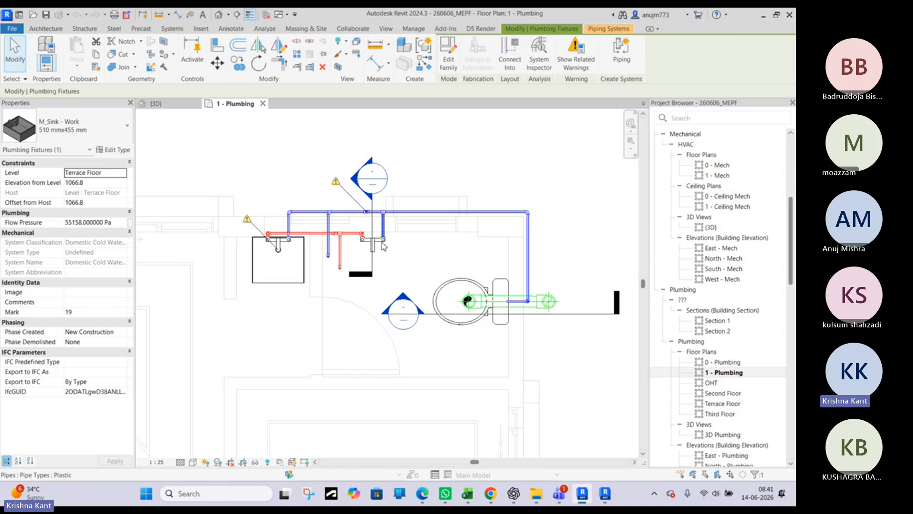
{"action": "scroll", "coordinate": [380, 259], "scroll_direction": "up", "scroll_amount": 2}
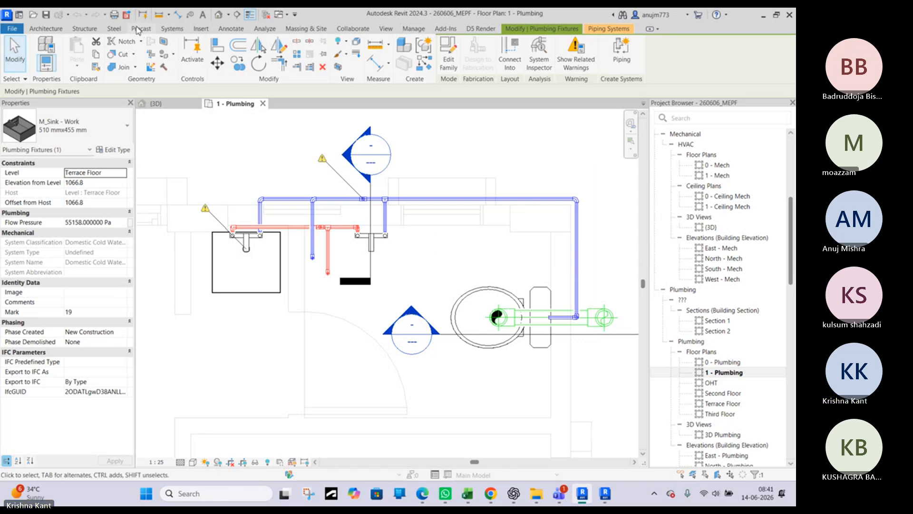
Check which plumbing fixture types and plumbing equipment families are available for placement in the project
{"action": "left_click", "coordinate": [171, 29]}
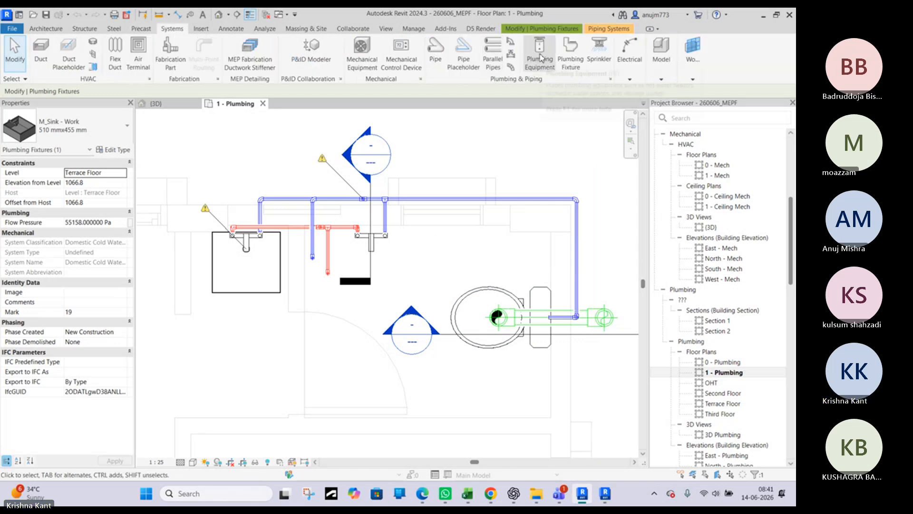
{"action": "left_click", "coordinate": [565, 69]}
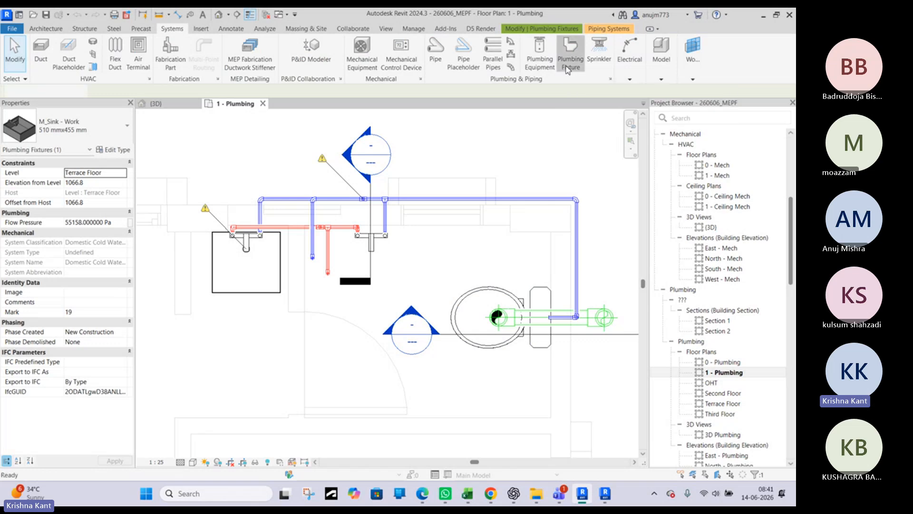
{"action": "left_click", "coordinate": [98, 136]}
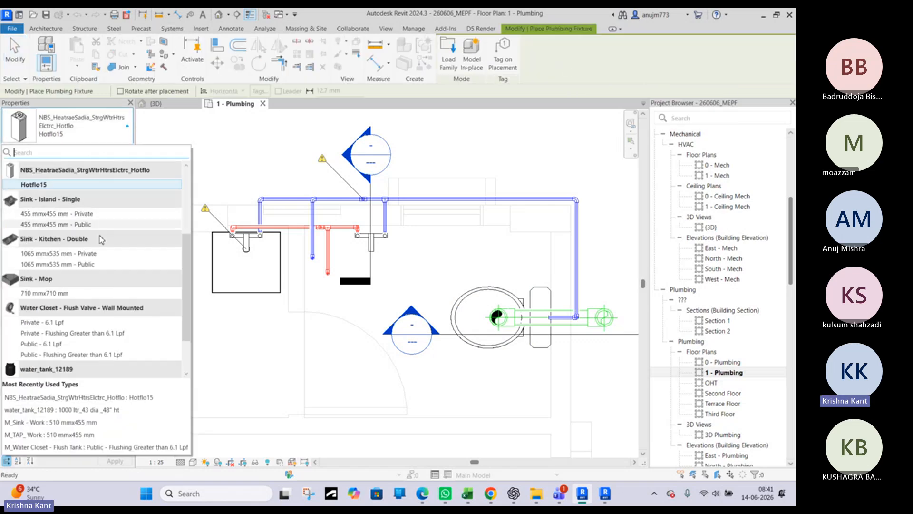
{"action": "key", "text": "Escape"}
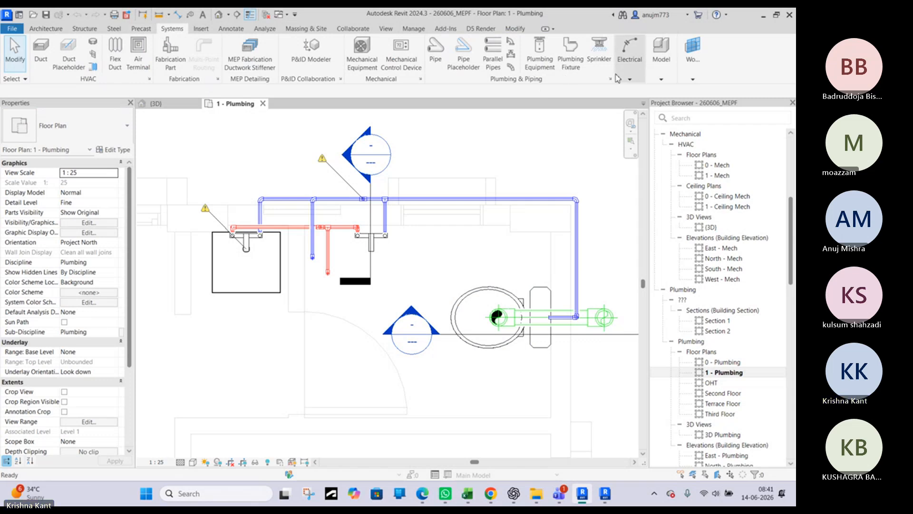
{"action": "left_click", "coordinate": [540, 62]}
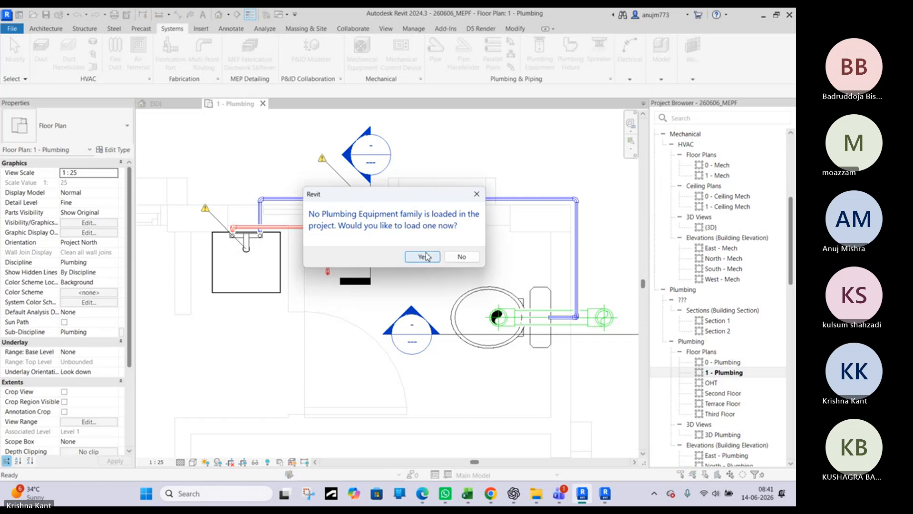
{"action": "left_click", "coordinate": [476, 193]}
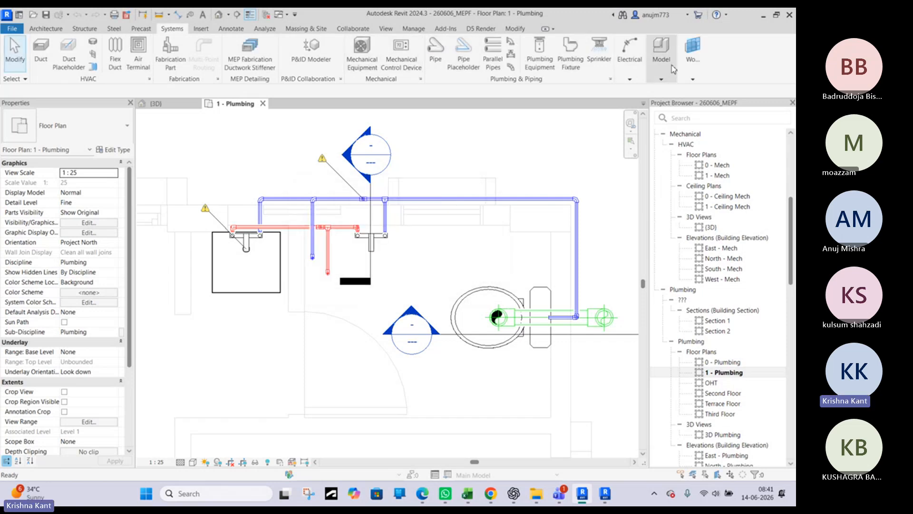
Start placing a plumbing fixture and browse for a family to load in the India library's Plumbing > MEP > Fixtures folder
{"action": "left_click", "coordinate": [571, 65]}
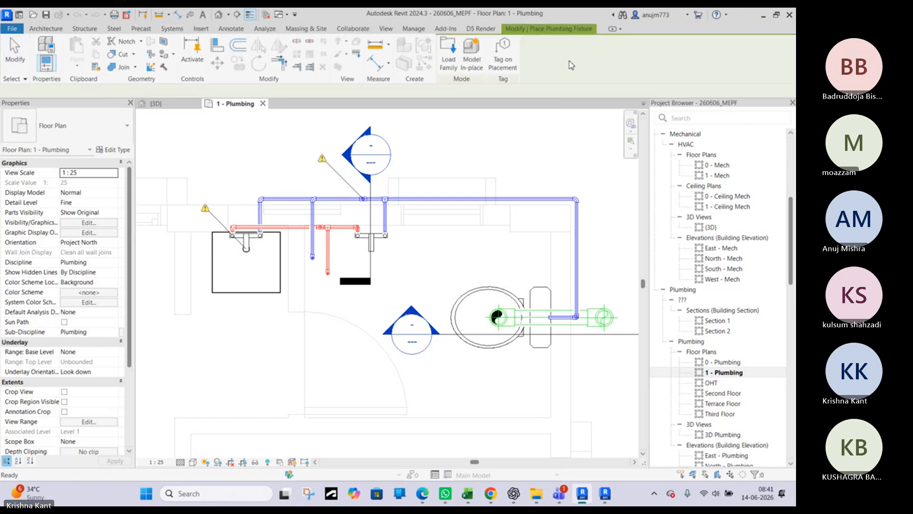
{"action": "left_click", "coordinate": [460, 72]}
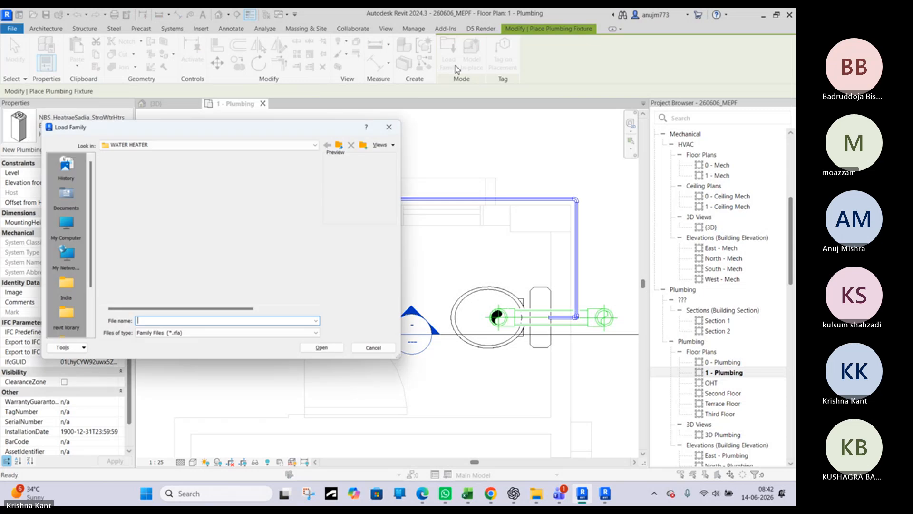
{"action": "left_click", "coordinate": [349, 144]}
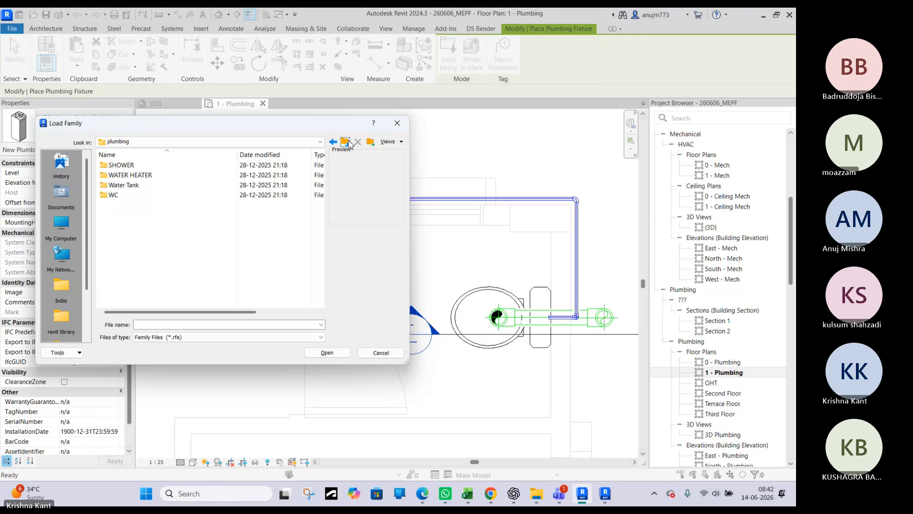
{"action": "left_click", "coordinate": [349, 144]}
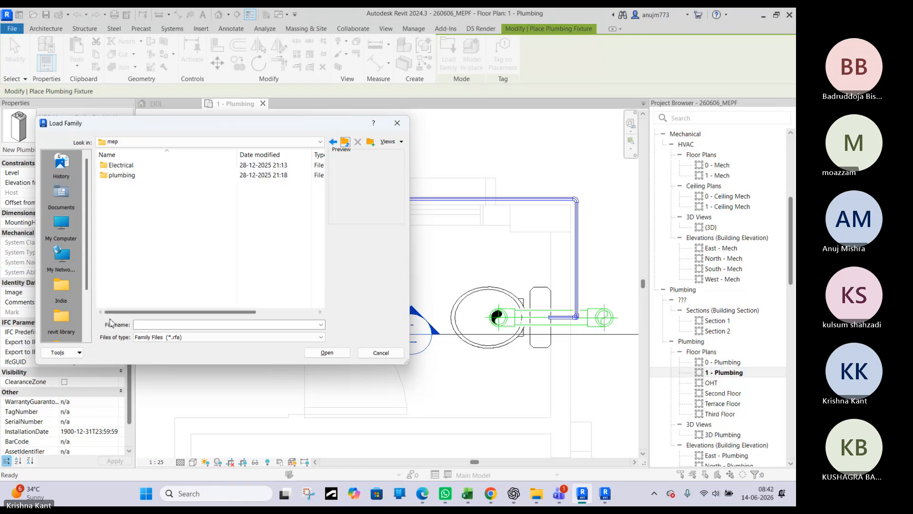
{"action": "left_click", "coordinate": [58, 285]}
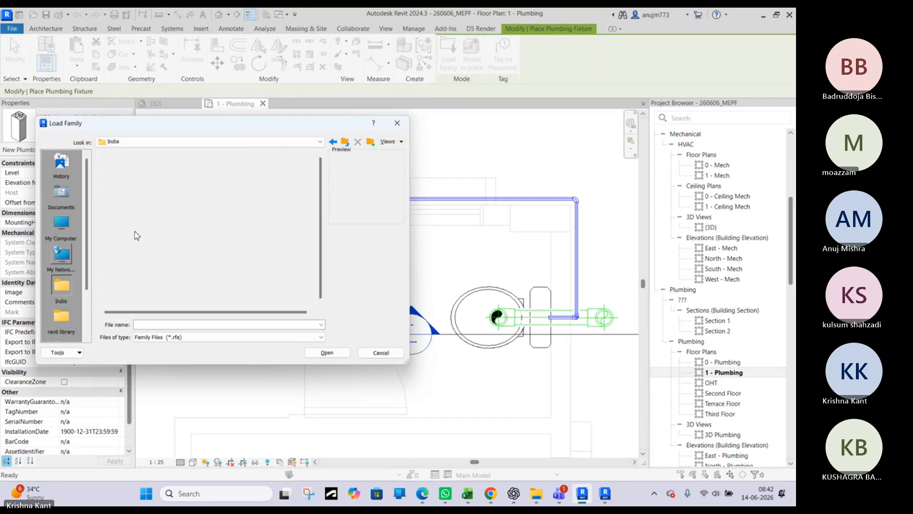
{"action": "scroll", "coordinate": [150, 234], "scroll_direction": "down", "scroll_amount": 4}
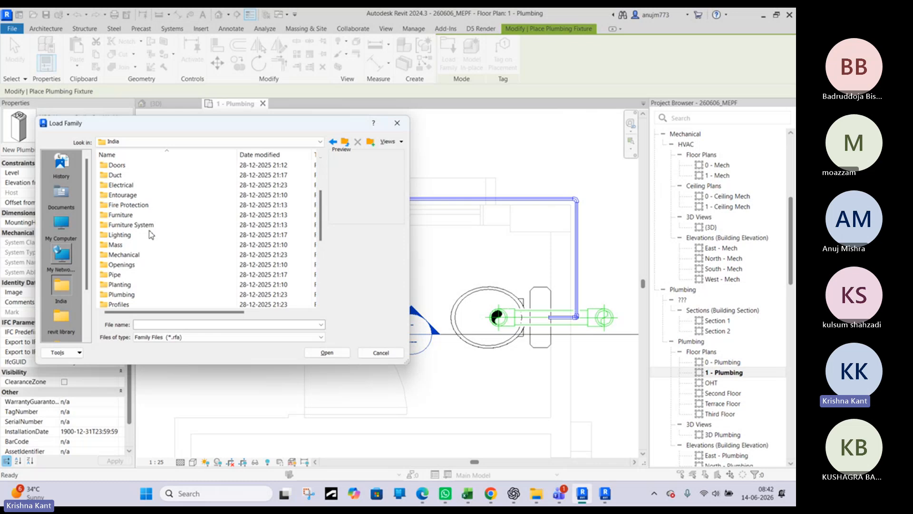
{"action": "double_click", "coordinate": [125, 294]}
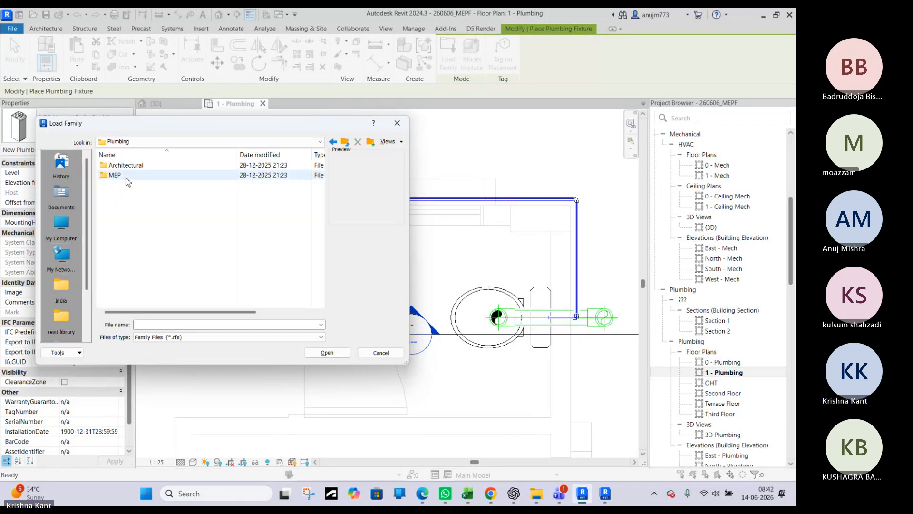
{"action": "double_click", "coordinate": [115, 175]}
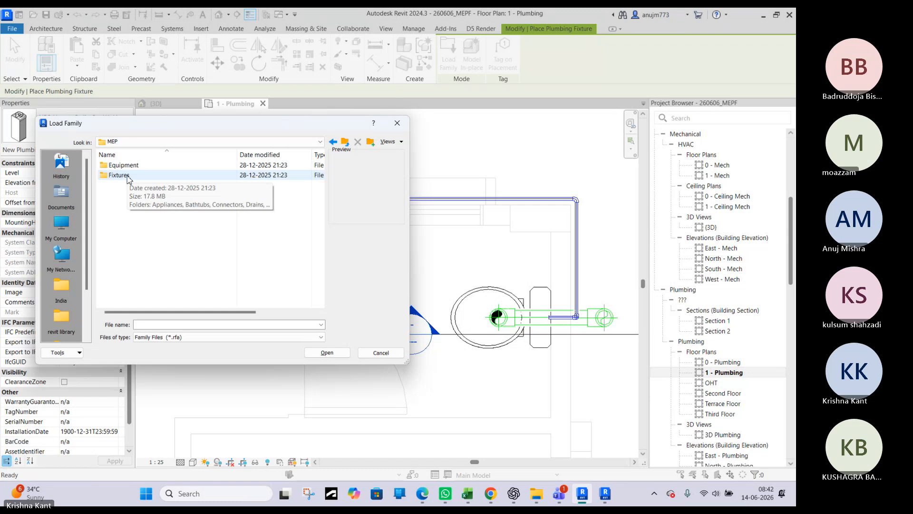
{"action": "double_click", "coordinate": [119, 175]}
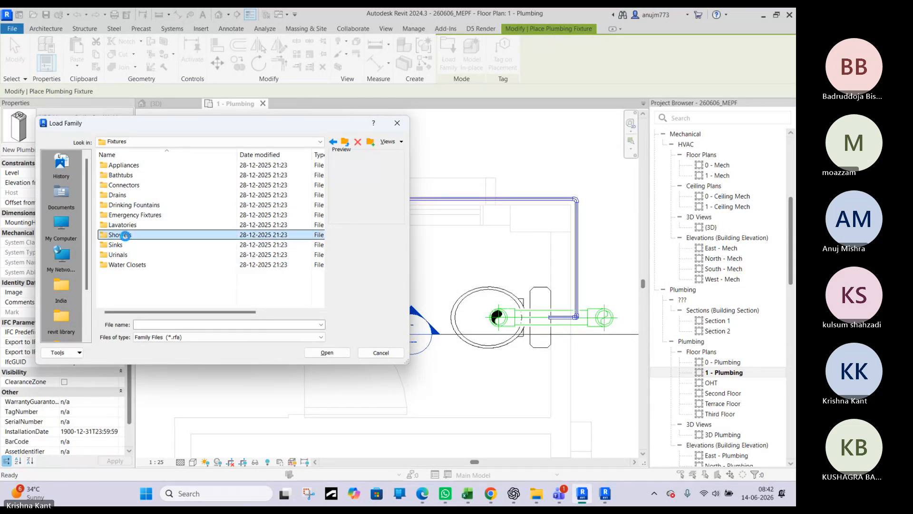
Check the available families in the Showers, Urinals and Bathtubs folders and the contents of the plumbing Equipment folder
{"action": "double_click", "coordinate": [122, 235]}
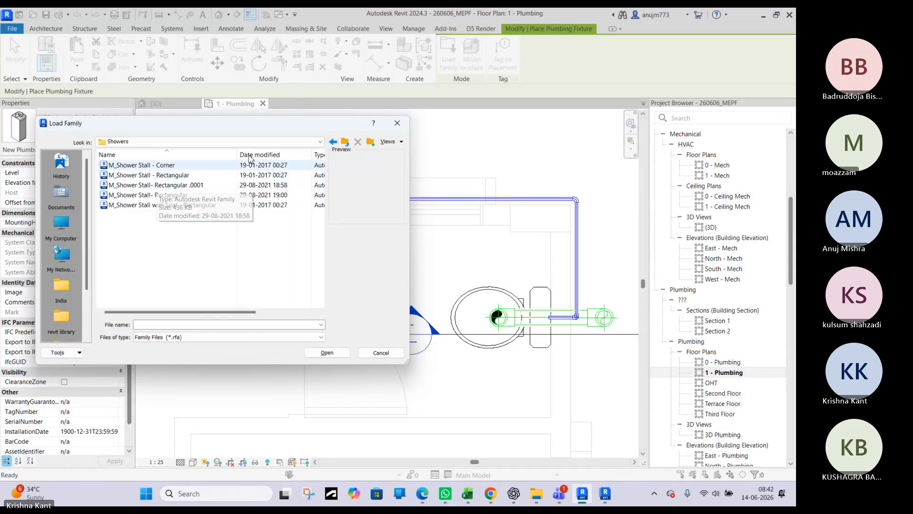
{"action": "left_click", "coordinate": [345, 143]}
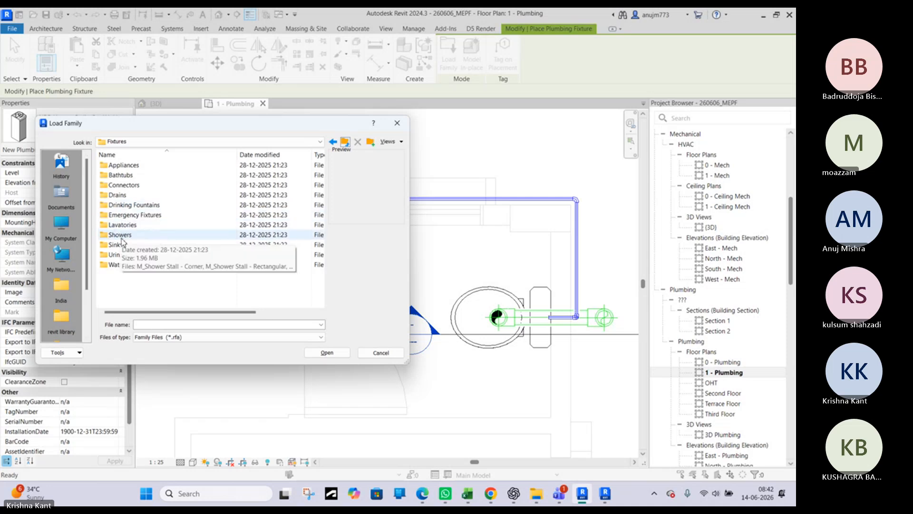
{"action": "double_click", "coordinate": [121, 255]}
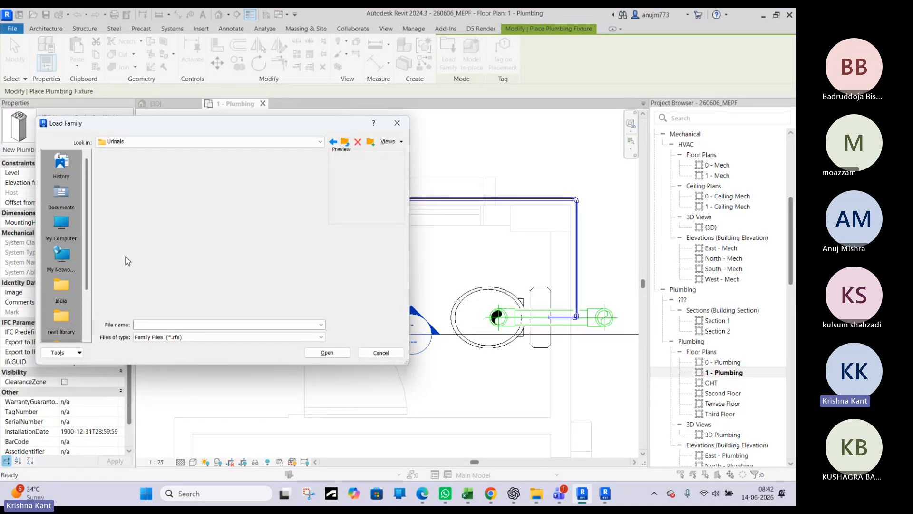
{"action": "left_click", "coordinate": [138, 175]}
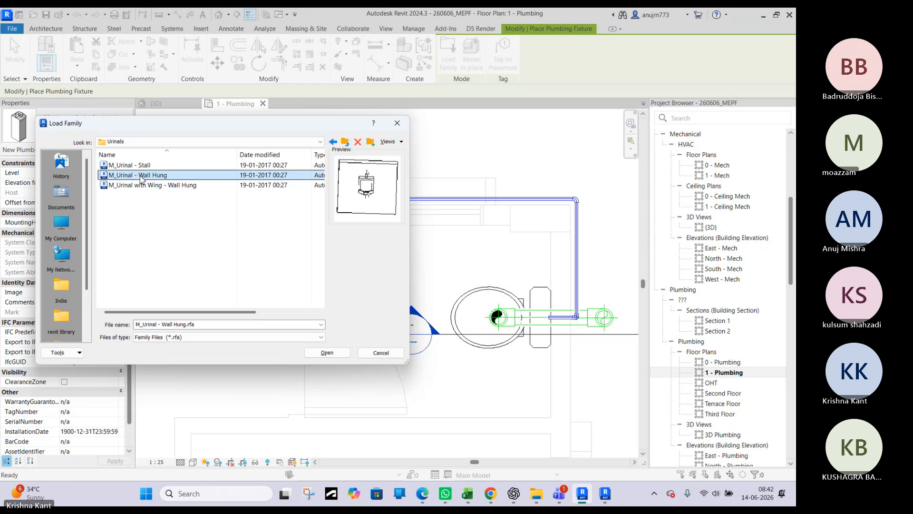
{"action": "left_click", "coordinate": [345, 141]}
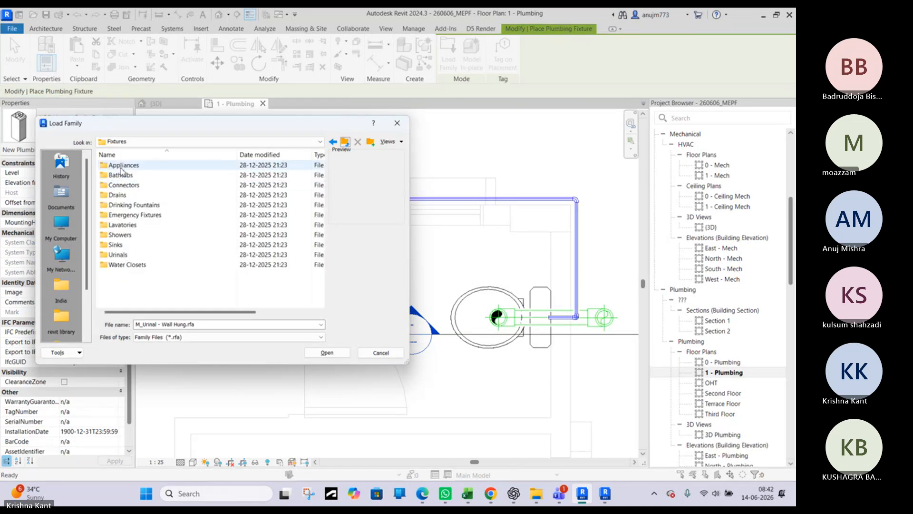
{"action": "double_click", "coordinate": [117, 175]}
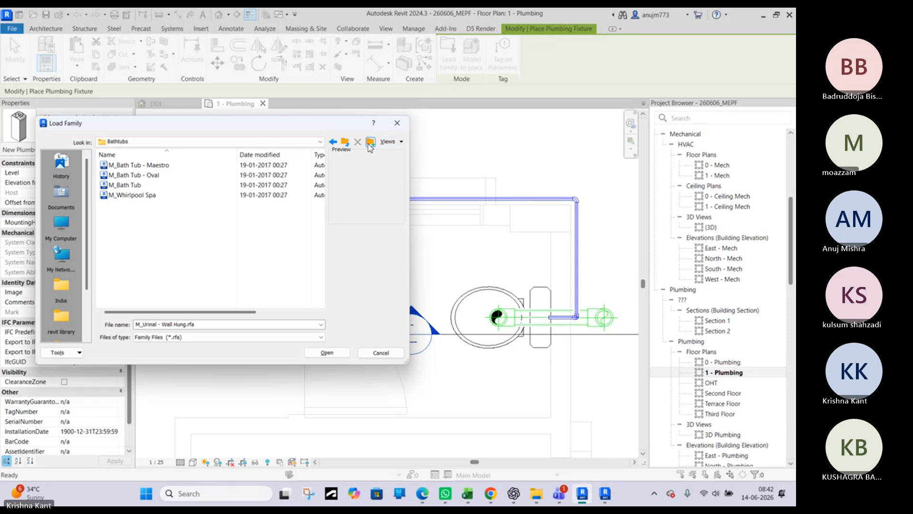
{"action": "left_click", "coordinate": [345, 143]}
{"action": "left_click", "coordinate": [345, 143]}
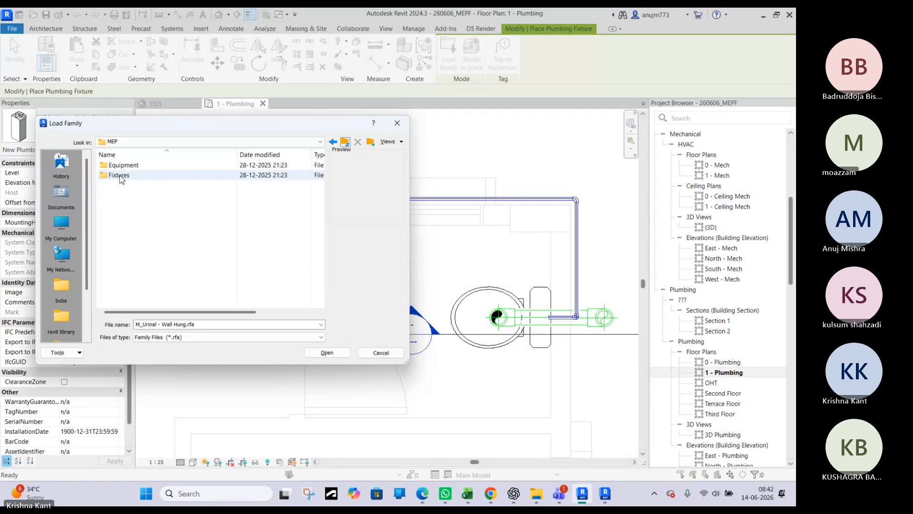
{"action": "double_click", "coordinate": [116, 165]}
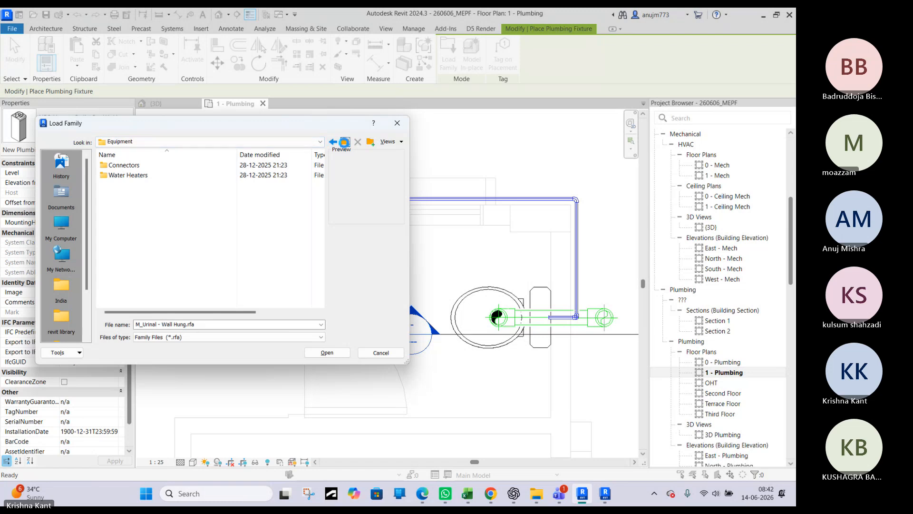
{"action": "left_click", "coordinate": [345, 142]}
Compare the families in the Fixtures library's Drains folder and load M_Floor Drain - Rectangular into the project
{"action": "double_click", "coordinate": [118, 177]}
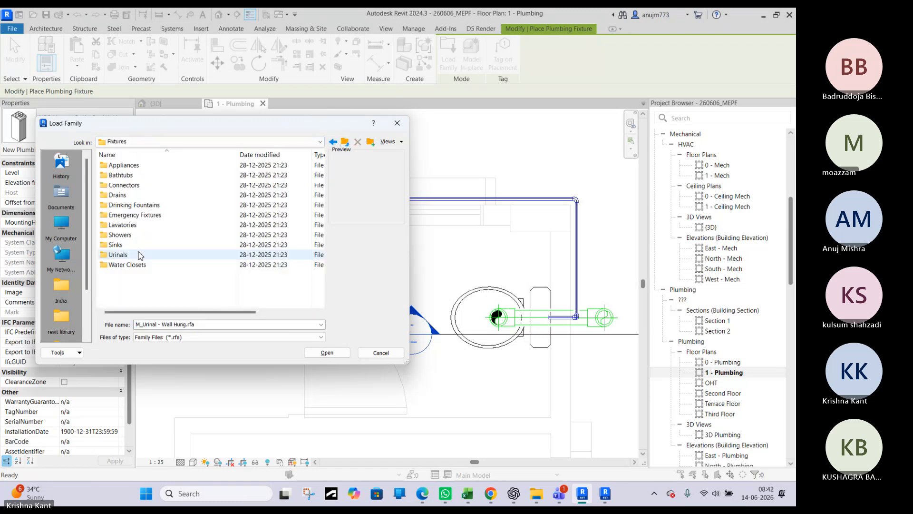
{"action": "double_click", "coordinate": [118, 195]}
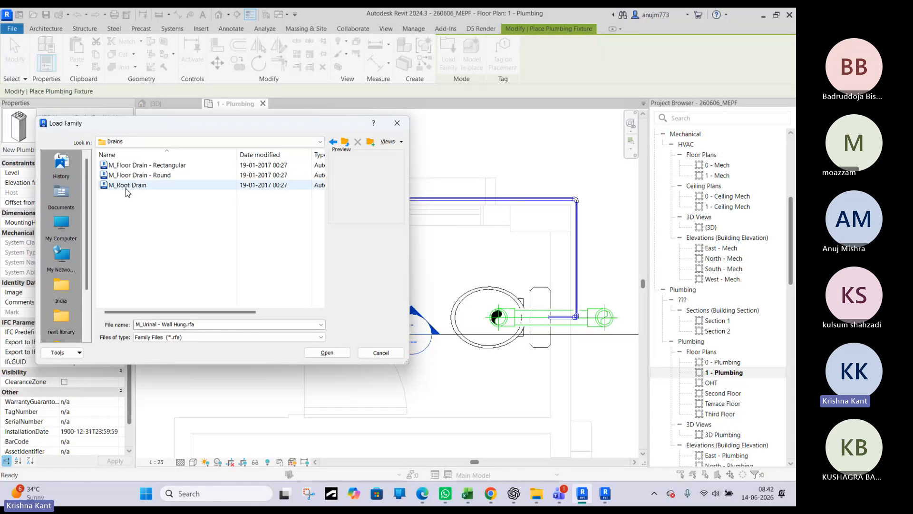
{"action": "left_click", "coordinate": [127, 185]}
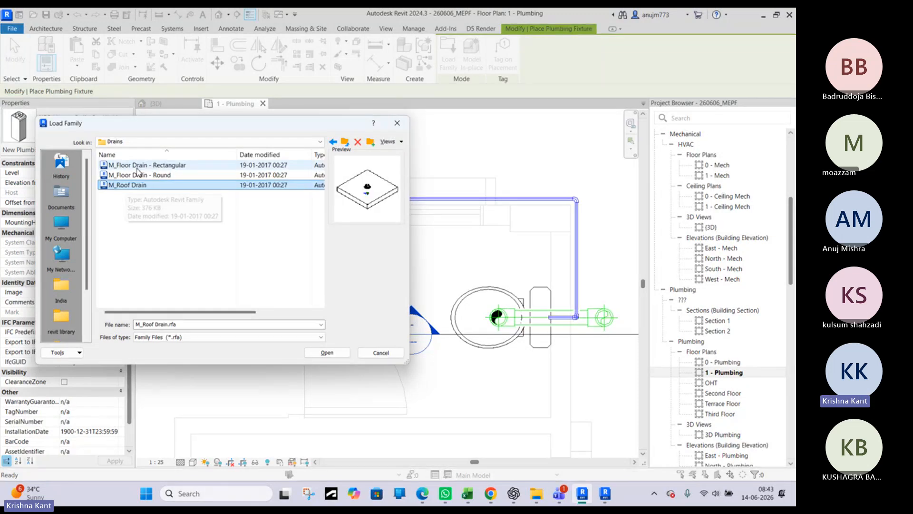
{"action": "left_click", "coordinate": [141, 165]}
{"action": "left_click", "coordinate": [142, 174]}
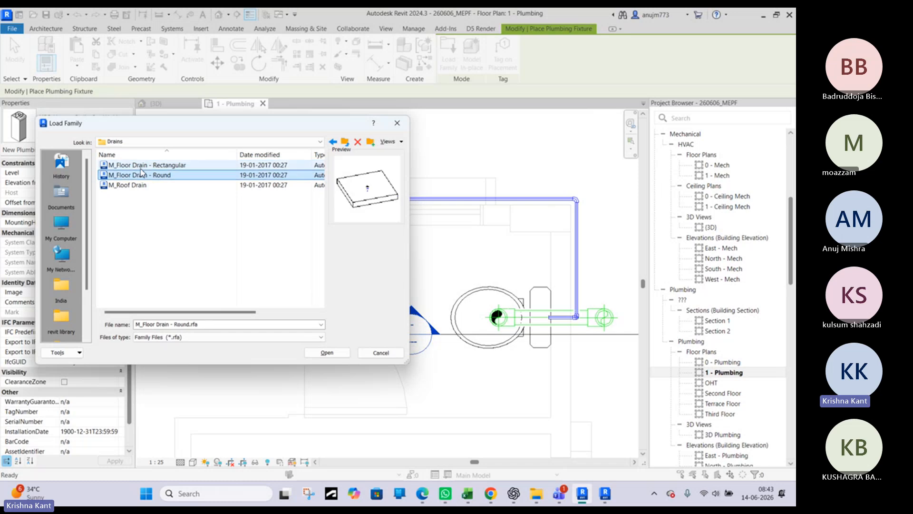
{"action": "left_click", "coordinate": [141, 166]}
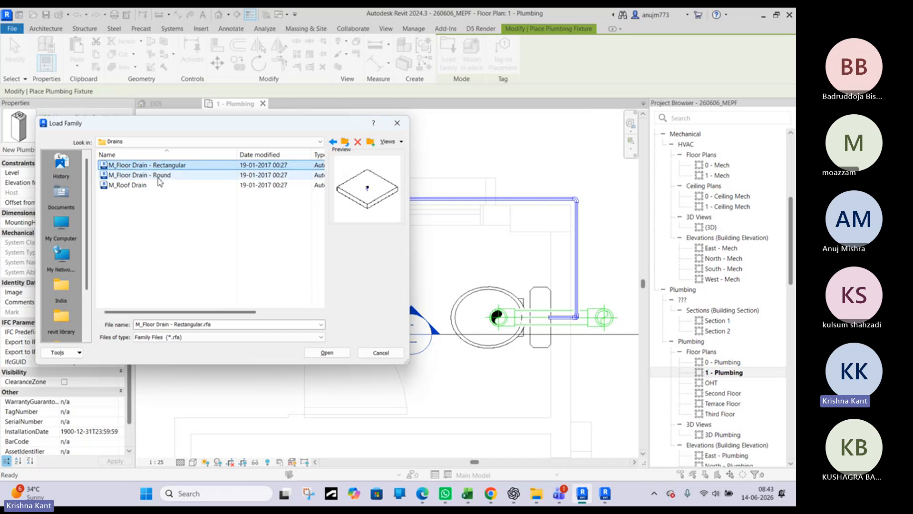
{"action": "left_click", "coordinate": [158, 177]}
{"action": "left_click", "coordinate": [153, 168]}
{"action": "left_click", "coordinate": [328, 353]}
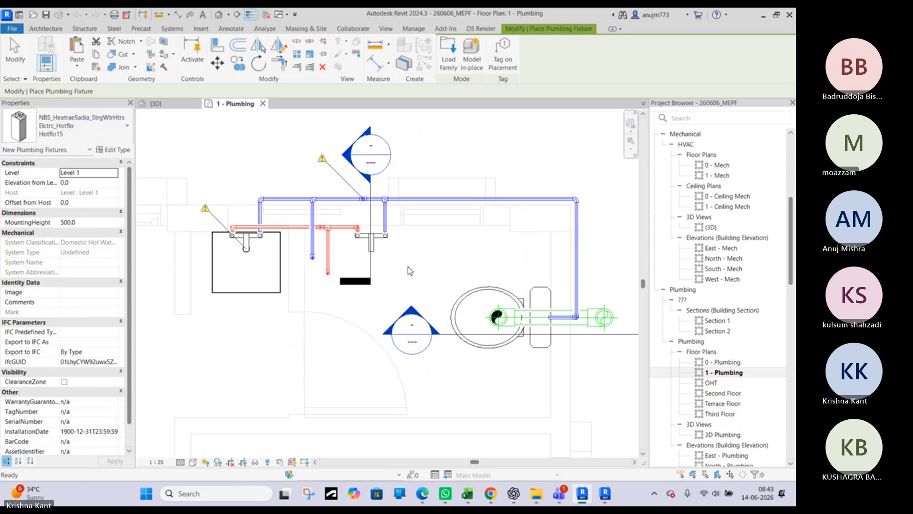
Place the rectangular floor drain with the 125 mm x 125 mm strainer on the bathroom floor face, between the wash basin and the water closet
{"action": "scroll", "coordinate": [427, 244], "scroll_direction": "up", "scroll_amount": 3}
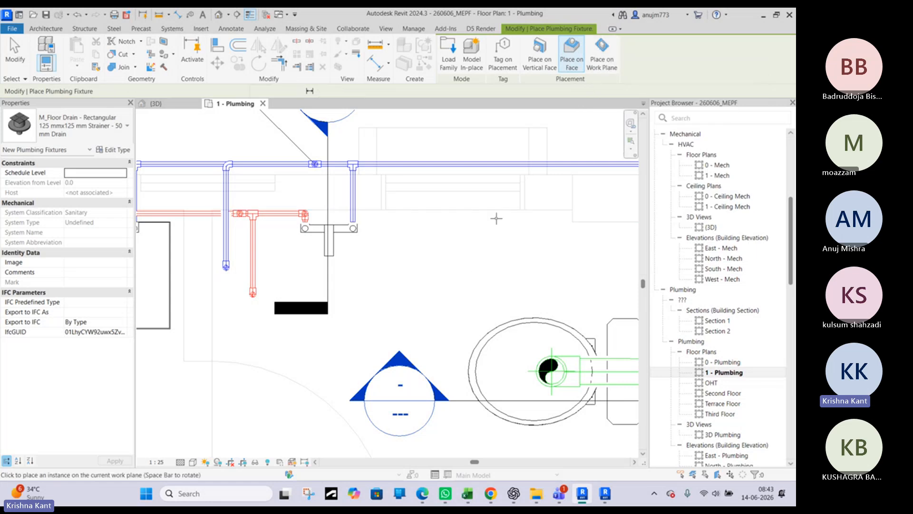
{"action": "left_click", "coordinate": [602, 53]}
{"action": "left_click", "coordinate": [573, 53]}
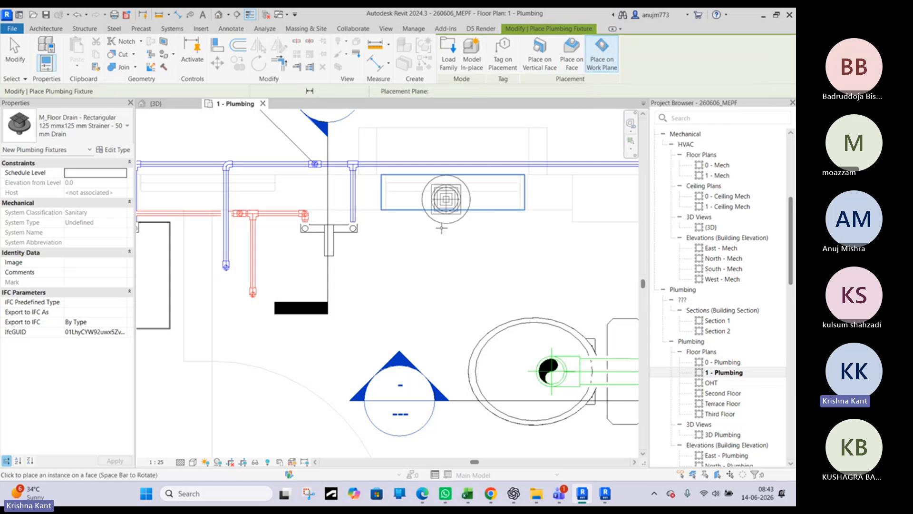
{"action": "scroll", "coordinate": [431, 276], "scroll_direction": "down", "scroll_amount": 3}
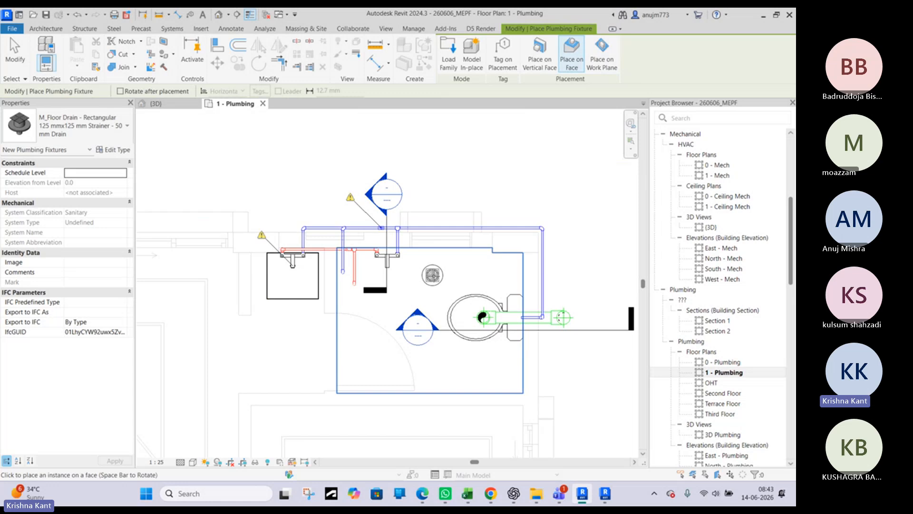
{"action": "scroll", "coordinate": [434, 267], "scroll_direction": "up", "scroll_amount": 3}
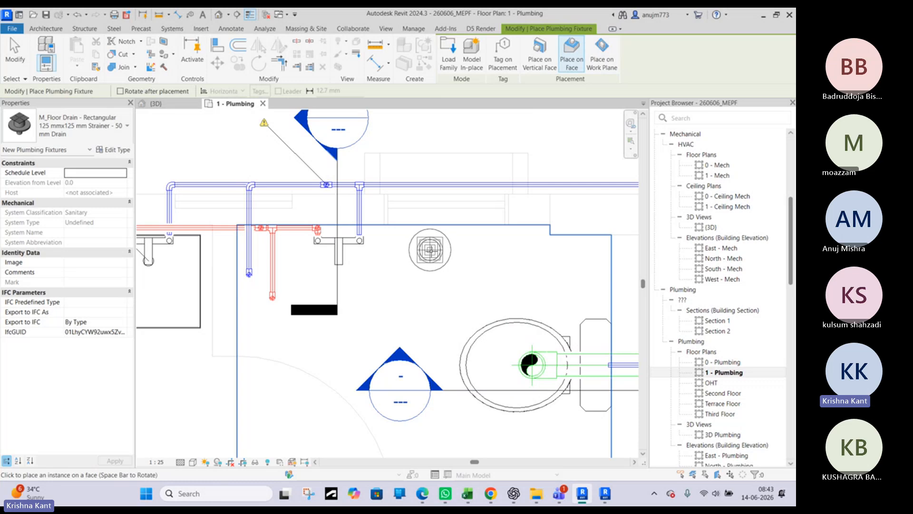
{"action": "left_click", "coordinate": [431, 249]}
{"action": "key", "text": "Escape"}
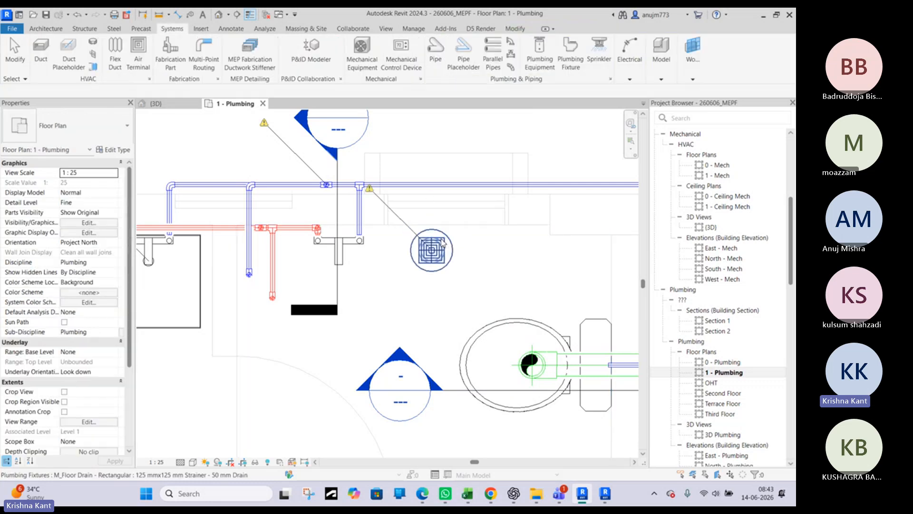
Nudge the new floor drain slightly downward in the plan, away from the wall
{"action": "left_click", "coordinate": [443, 261]}
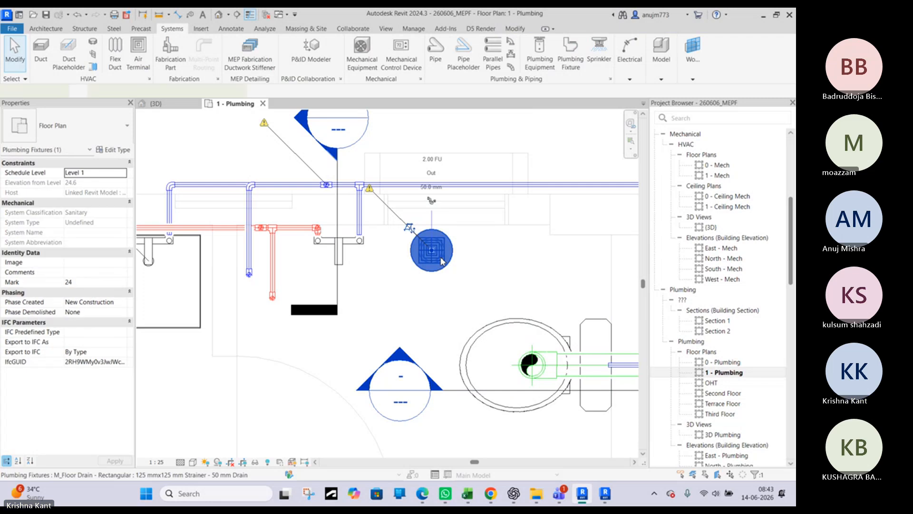
{"action": "key", "text": "Down"}
{"action": "key", "text": "Escape"}
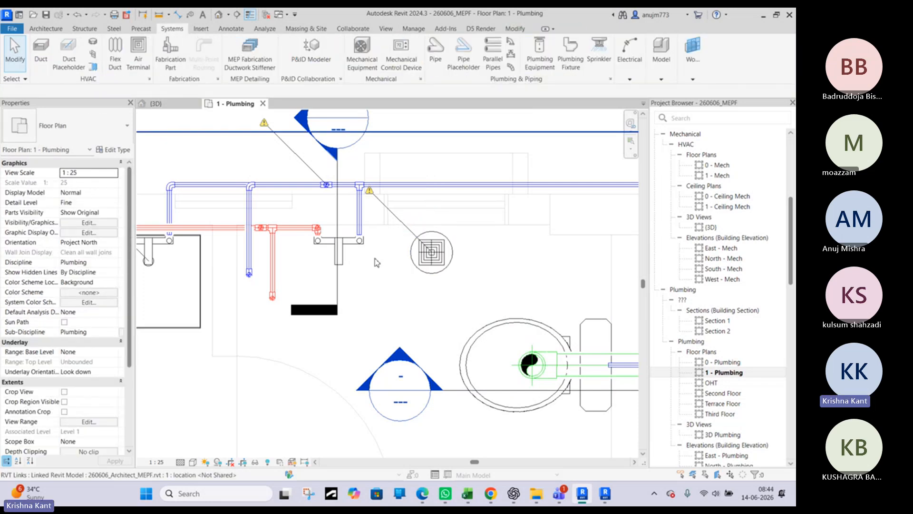
Open the Section 1 view from the section mark beside the water closet
{"action": "scroll", "coordinate": [381, 260], "scroll_direction": "down", "scroll_amount": 5}
{"action": "left_click", "coordinate": [505, 309]}
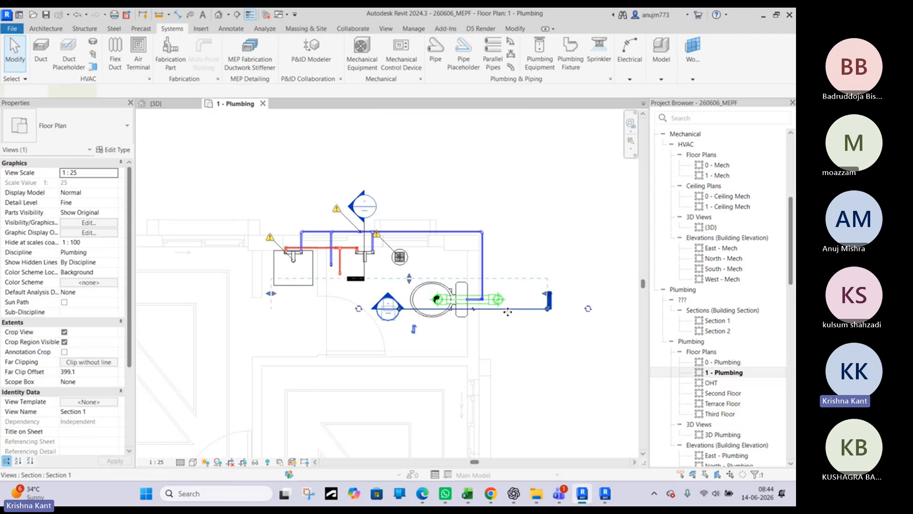
{"action": "scroll", "coordinate": [505, 308], "scroll_direction": "up", "scroll_amount": 3}
{"action": "left_click_drag", "start_coordinate": [380, 239], "coordinate": [380, 237]}
{"action": "key", "text": "Escape"}
{"action": "middle_click_drag", "start_coordinate": [294, 239], "coordinate": [430, 251]}
{"action": "double_click", "coordinate": [280, 221]}
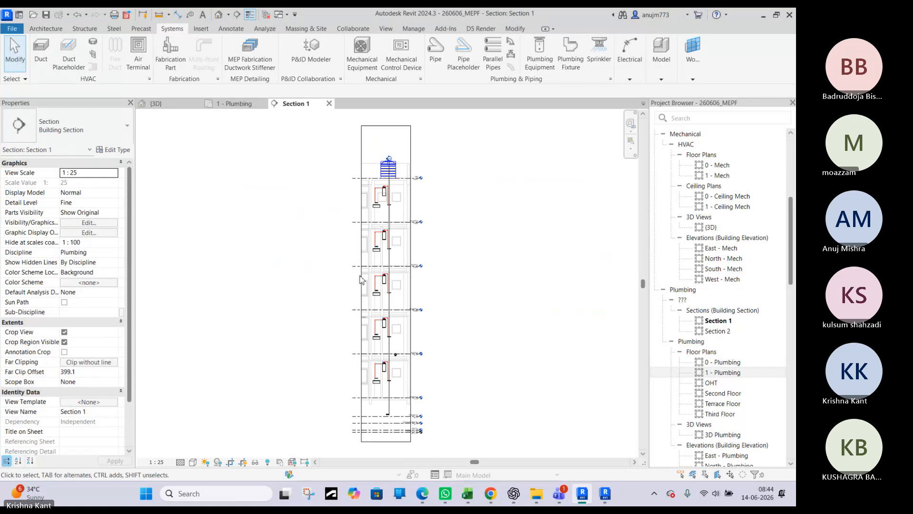
Examine how the floor drain sits in the slab at its level line in Section 1
{"action": "scroll", "coordinate": [386, 398], "scroll_direction": "up", "scroll_amount": 2}
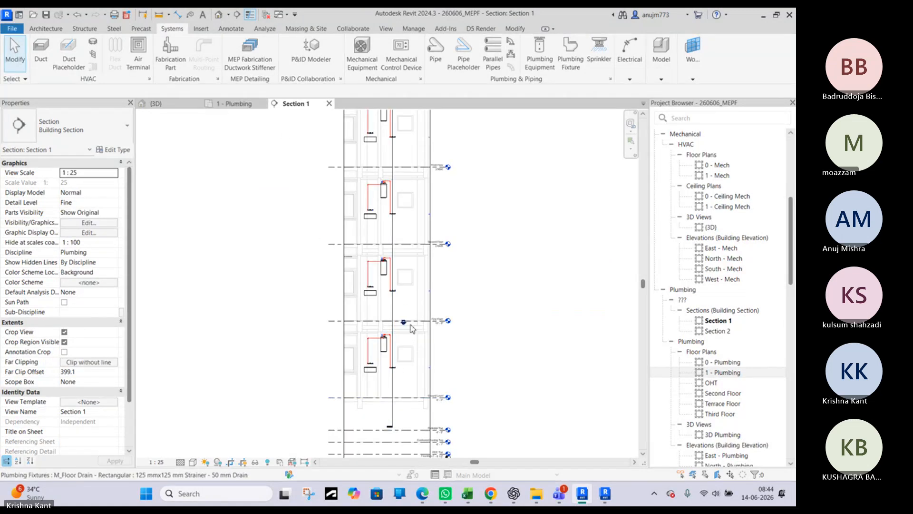
{"action": "scroll", "coordinate": [403, 330], "scroll_direction": "up", "scroll_amount": 5}
{"action": "scroll", "coordinate": [373, 333], "scroll_direction": "up", "scroll_amount": 1}
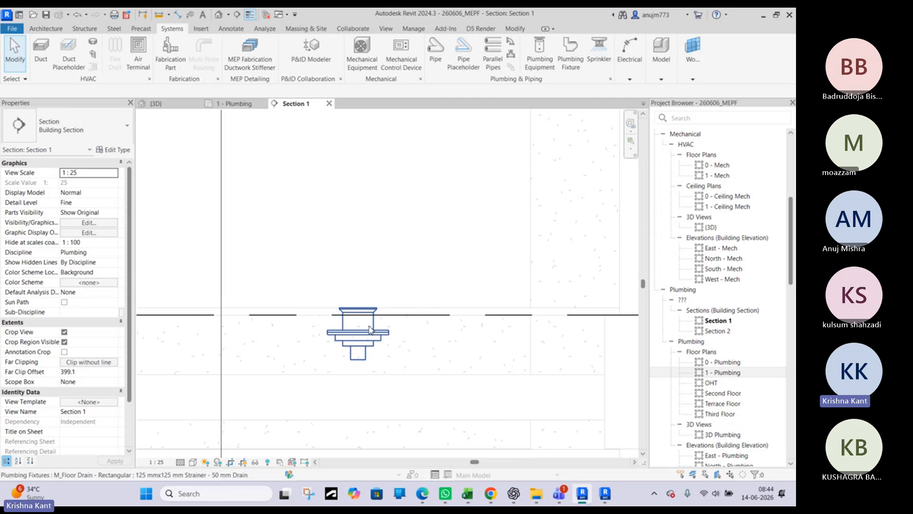
{"action": "left_click", "coordinate": [370, 329]}
{"action": "key", "text": "Escape"}
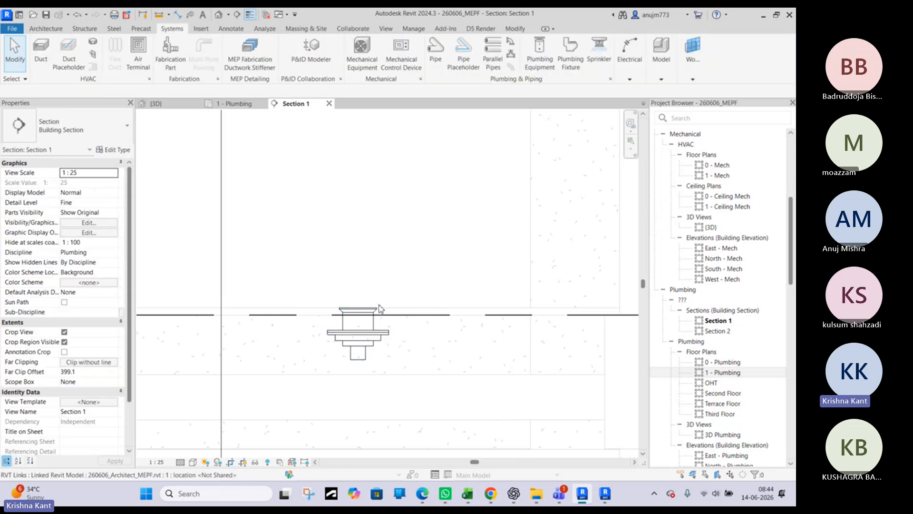
Inspect the floor drain's strainer, body and outlet against the slab and the First Floor level in Section 1
{"action": "scroll", "coordinate": [362, 309], "scroll_direction": "up", "scroll_amount": 3}
{"action": "scroll", "coordinate": [363, 308], "scroll_direction": "up", "scroll_amount": 3}
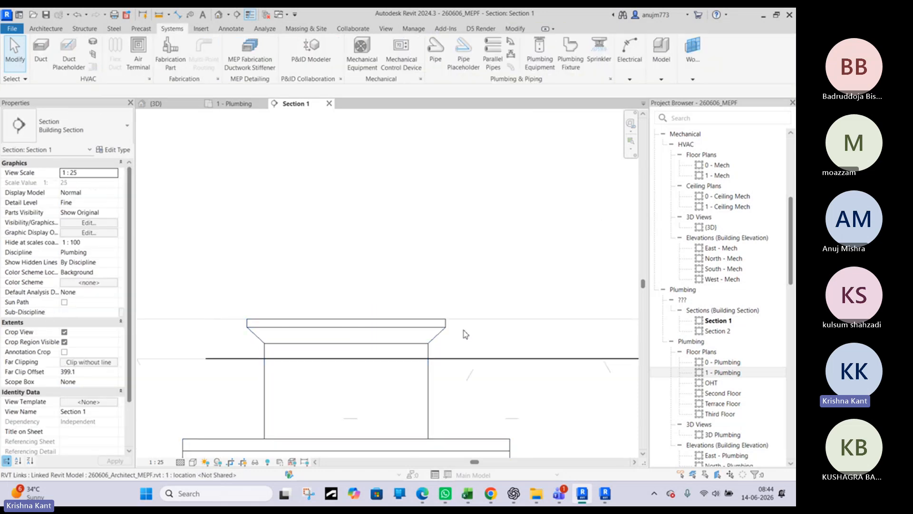
{"action": "scroll", "coordinate": [503, 328], "scroll_direction": "down", "scroll_amount": 3}
{"action": "scroll", "coordinate": [277, 325], "scroll_direction": "down", "scroll_amount": 4}
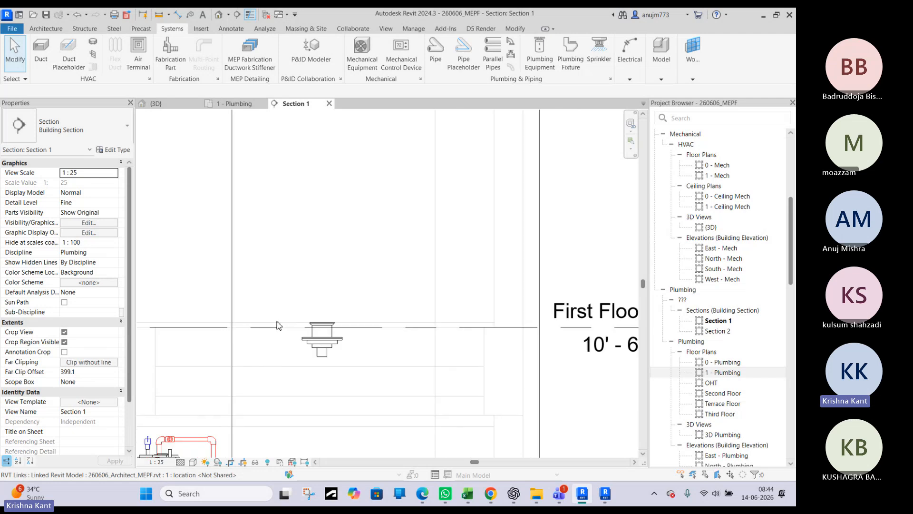
{"action": "left_click", "coordinate": [311, 343]}
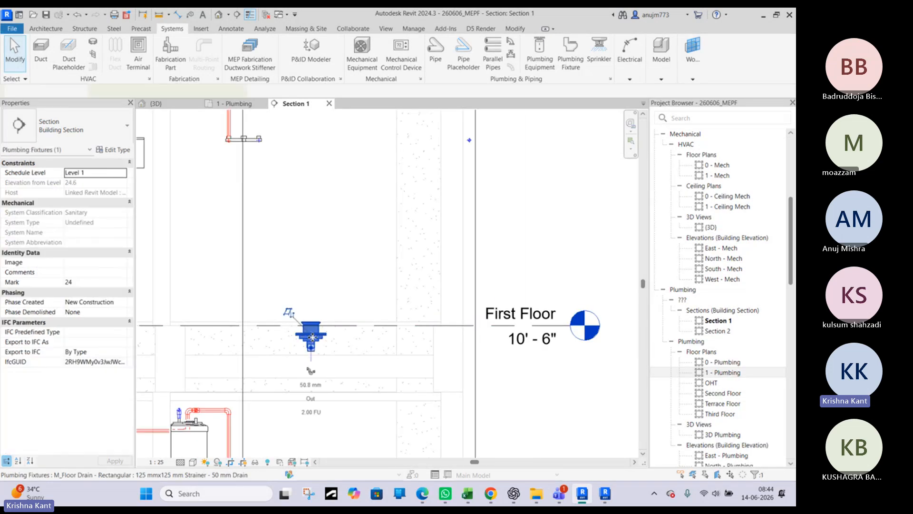
{"action": "scroll", "coordinate": [314, 342], "scroll_direction": "up", "scroll_amount": 3}
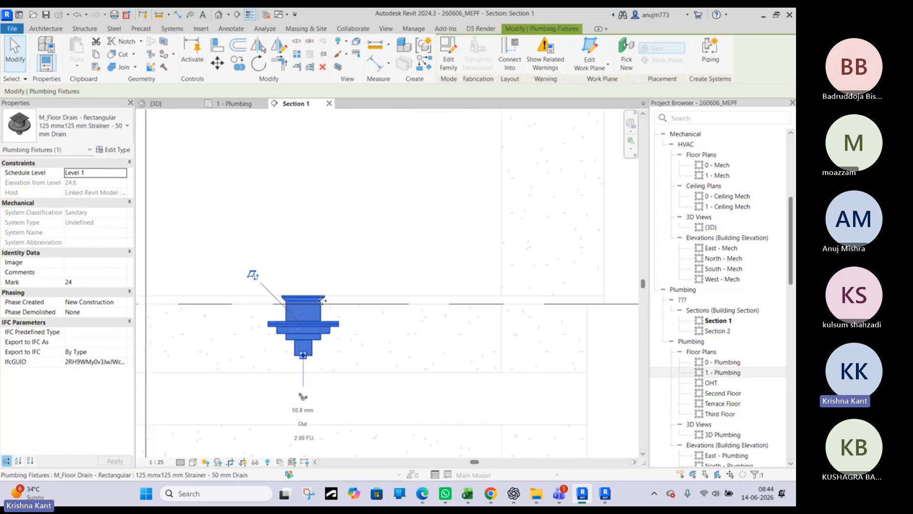
{"action": "key", "text": "Escape"}
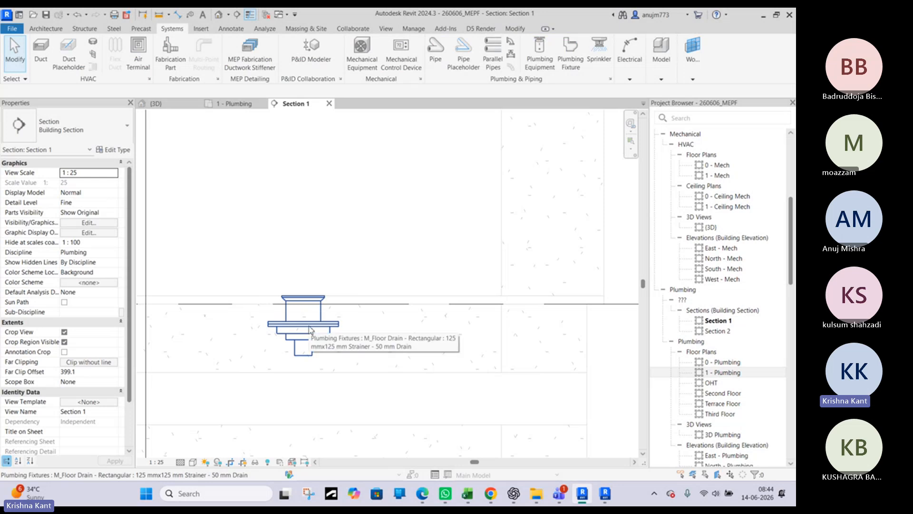
{"action": "left_click", "coordinate": [285, 315]}
{"action": "scroll", "coordinate": [304, 312], "scroll_direction": "down", "scroll_amount": 3}
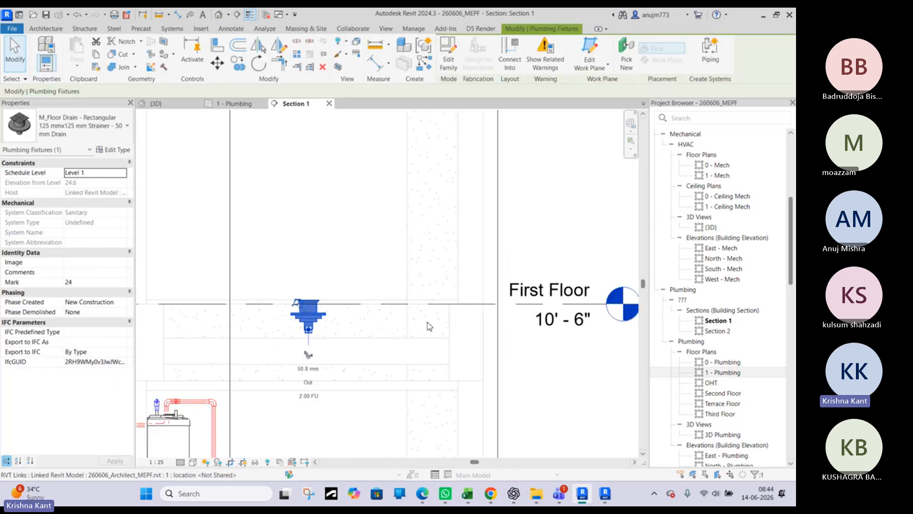
{"action": "scroll", "coordinate": [346, 333], "scroll_direction": "up", "scroll_amount": 2}
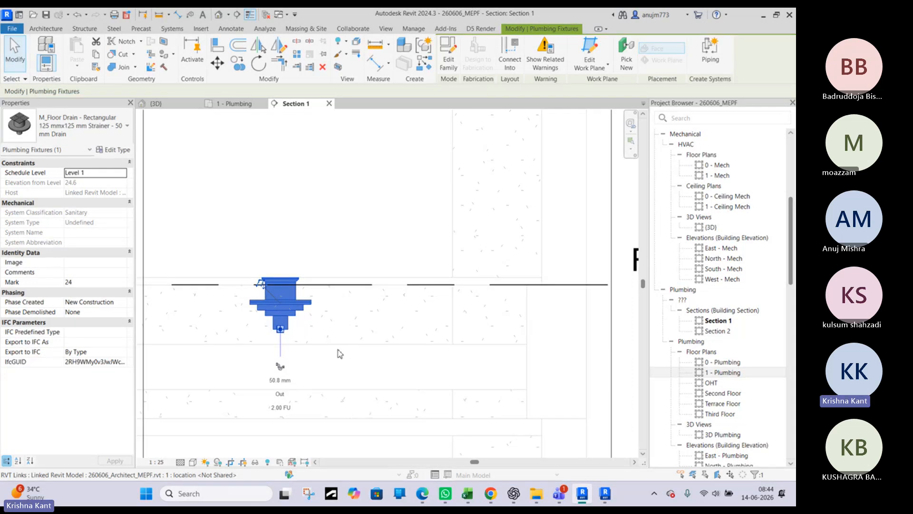
{"action": "scroll", "coordinate": [349, 354], "scroll_direction": "down", "scroll_amount": 1}
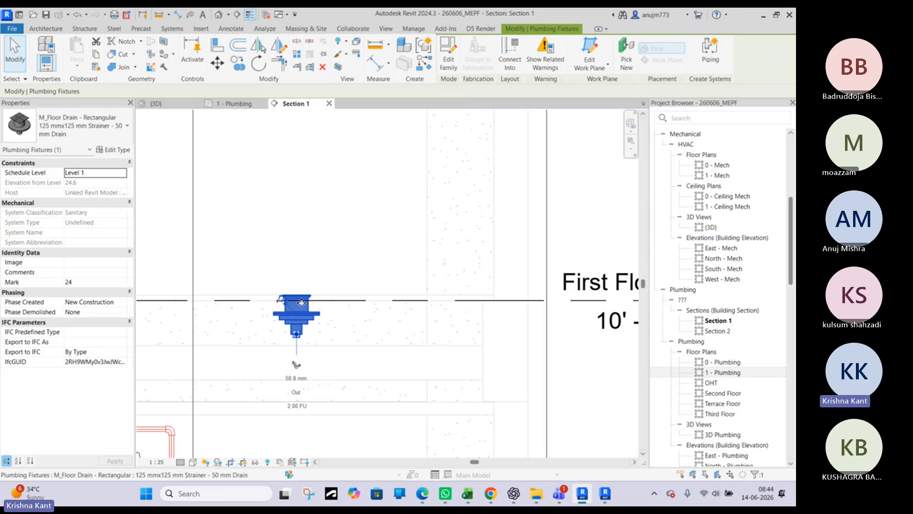
{"action": "left_click", "coordinate": [101, 139]}
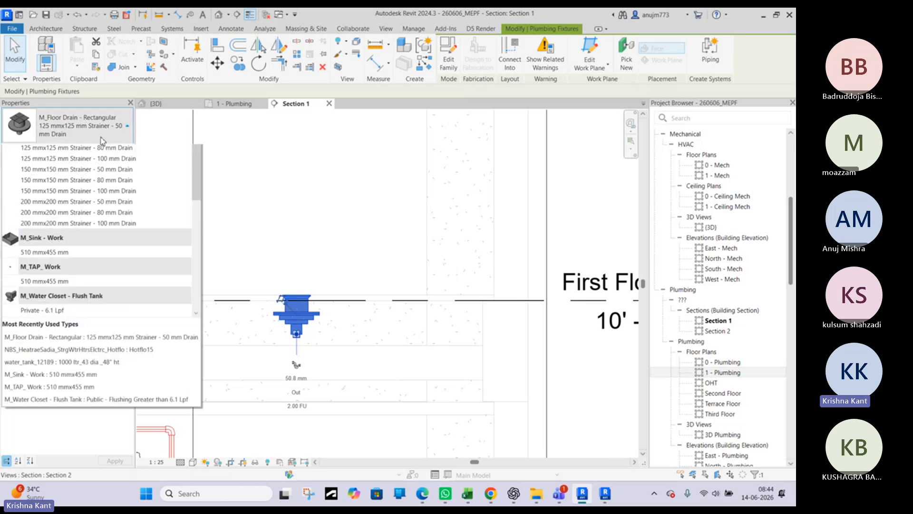
{"action": "left_click", "coordinate": [101, 138]}
{"action": "left_click", "coordinate": [101, 138]}
{"action": "left_click", "coordinate": [101, 138]}
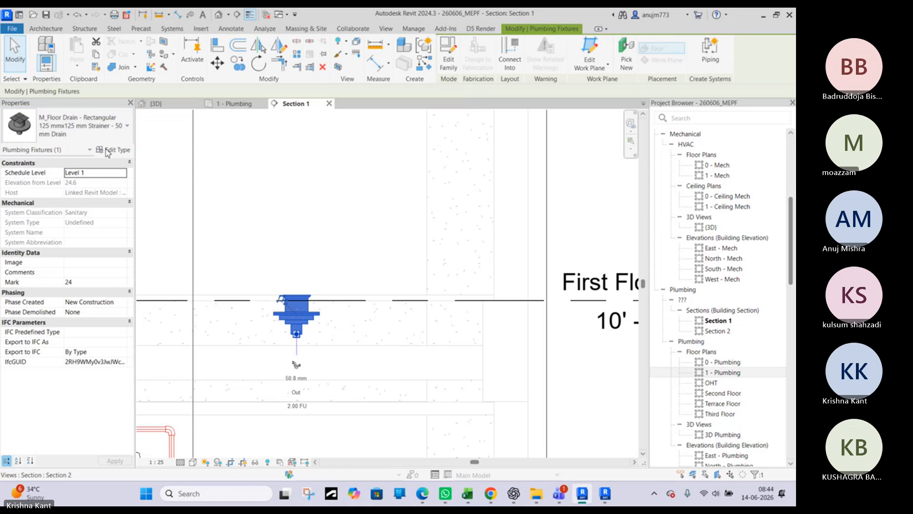
Set the Strainer Height of the floor drain's 125 mm x 125 mm strainer type to 20 mm and apply it
{"action": "left_click", "coordinate": [108, 150]}
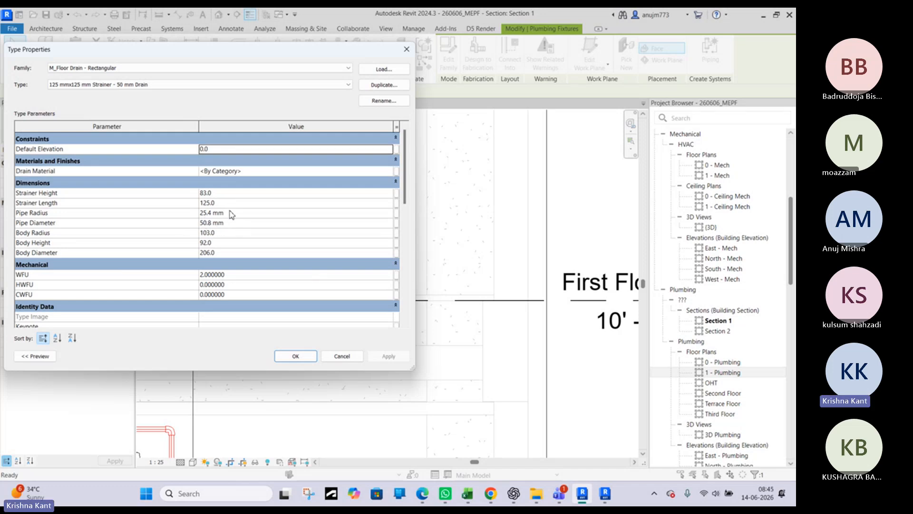
{"action": "left_click_drag", "start_coordinate": [284, 54], "coordinate": [334, 109]}
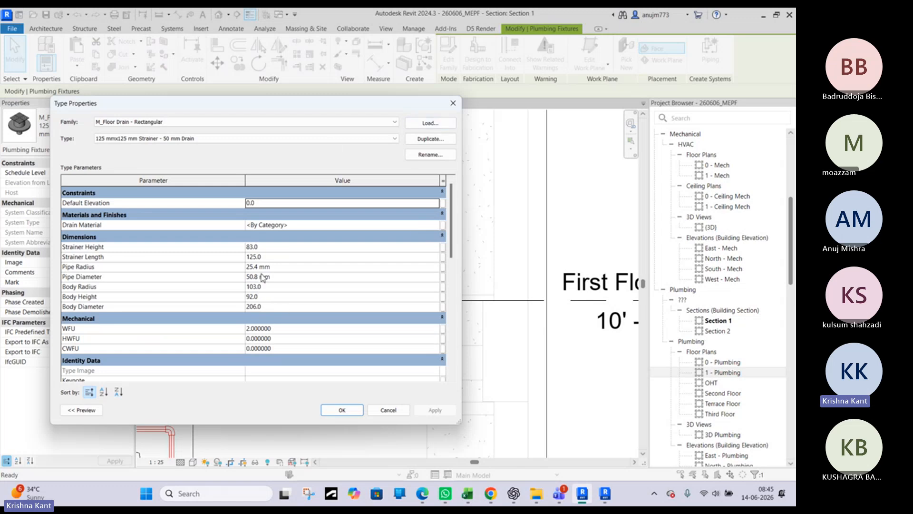
{"action": "left_click_drag", "start_coordinate": [369, 107], "coordinate": [277, 77]}
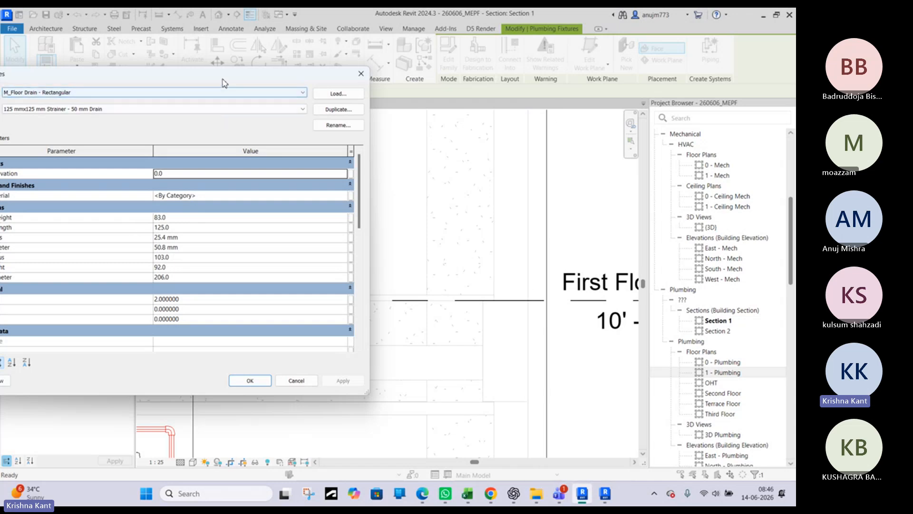
{"action": "left_click_drag", "start_coordinate": [224, 83], "coordinate": [365, 86]}
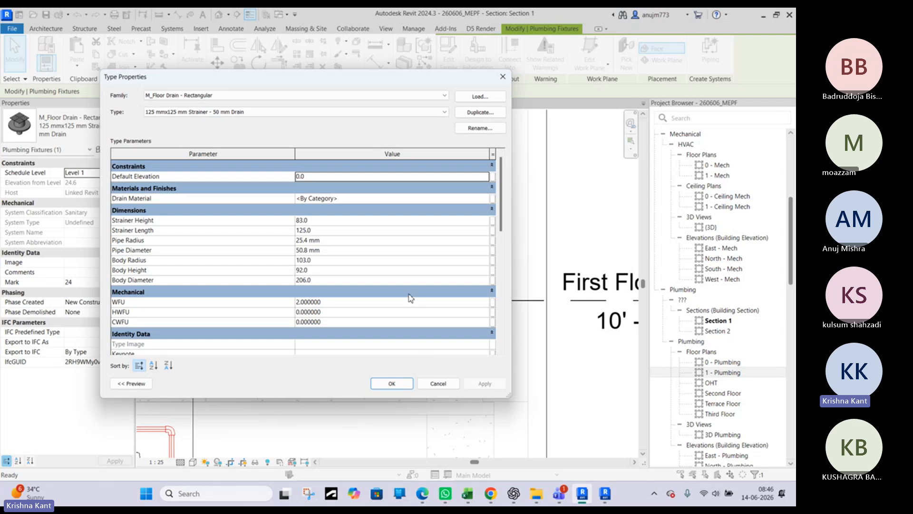
{"action": "left_click", "coordinate": [316, 221]}
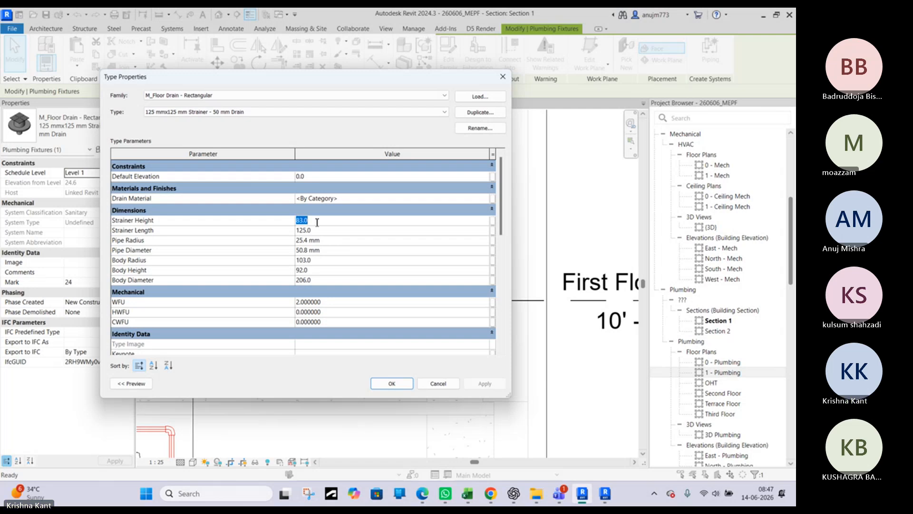
{"action": "type", "text": "2"}
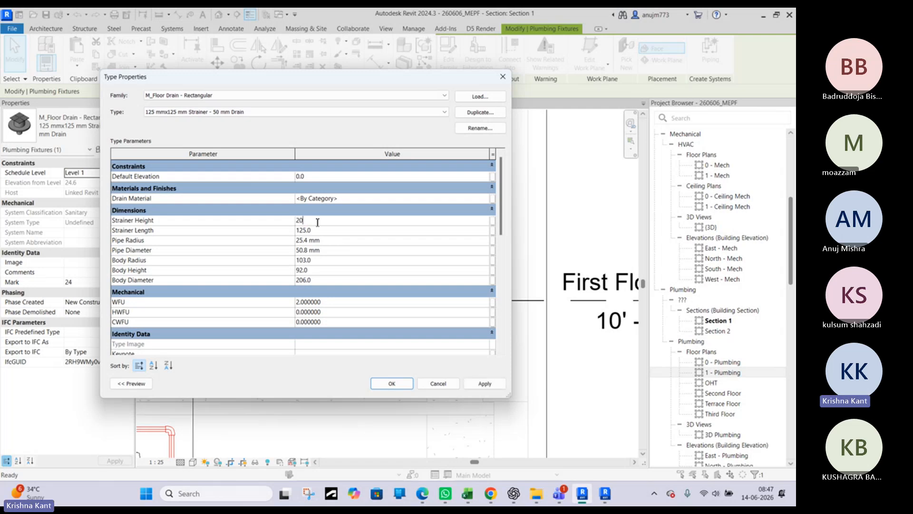
{"action": "type", "text": "0"}
{"action": "left_click", "coordinate": [483, 386]}
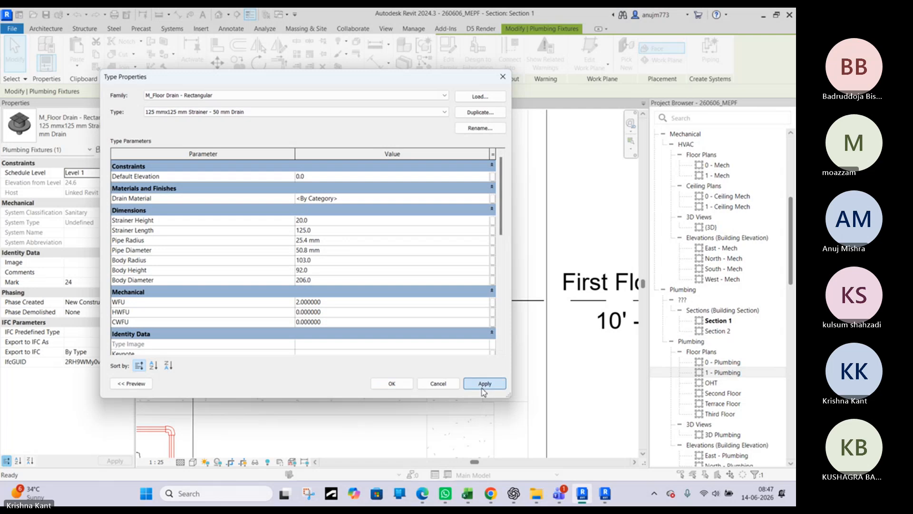
Set the floor drain type's Body Height to 50 mm, accept the type changes and check the drain in the section
{"action": "left_click_drag", "start_coordinate": [422, 78], "coordinate": [424, 99]}
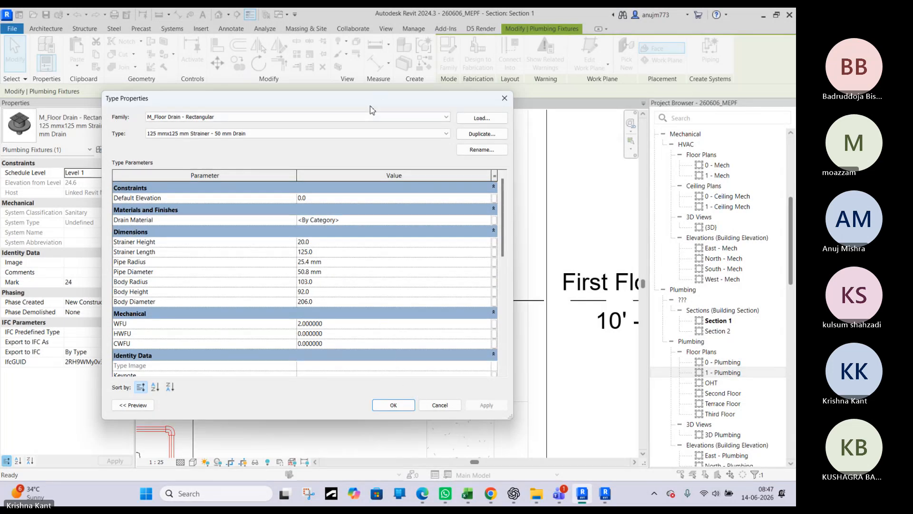
{"action": "mouse_move", "coordinate": [370, 99]}
{"action": "left_mouse_down"}
{"action": "mouse_move", "coordinate": [397, 393]}
{"action": "mouse_move", "coordinate": [374, 94]}
{"action": "left_mouse_up"}
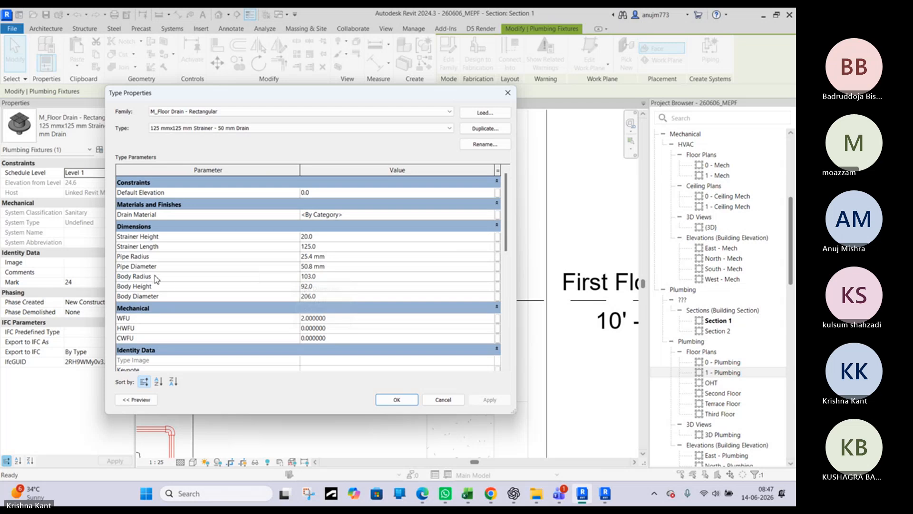
{"action": "left_click", "coordinate": [333, 288]}
{"action": "type", "text": "50"}
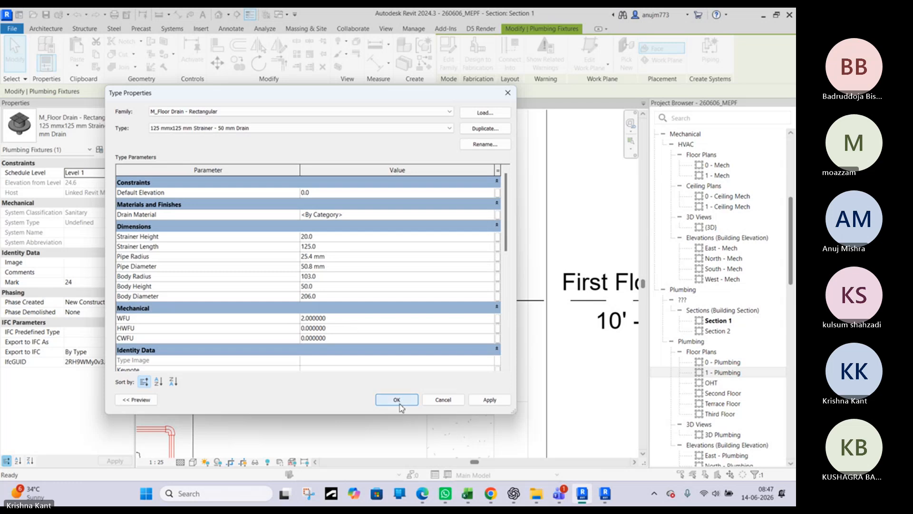
{"action": "left_click", "coordinate": [397, 400]}
{"action": "scroll", "coordinate": [294, 275], "scroll_direction": "up", "scroll_amount": 3}
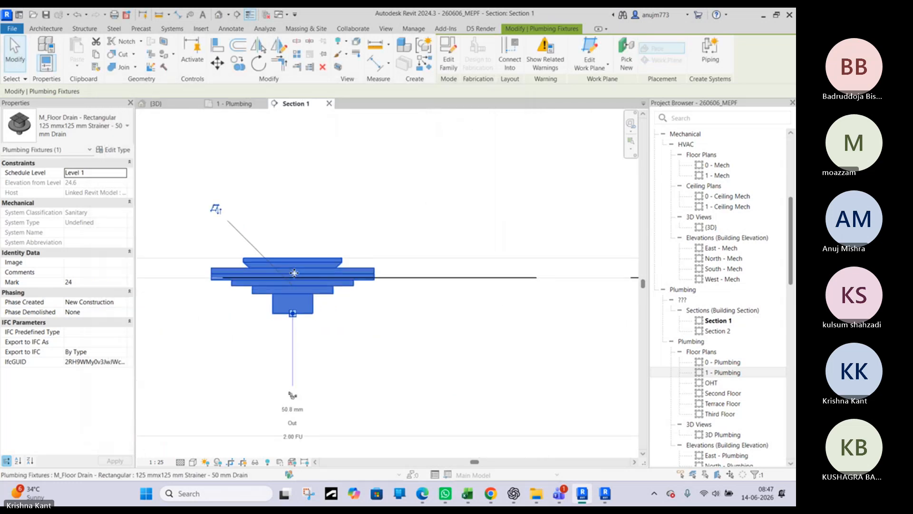
{"action": "key", "text": "Escape"}
{"action": "scroll", "coordinate": [301, 284], "scroll_direction": "down", "scroll_amount": 4}
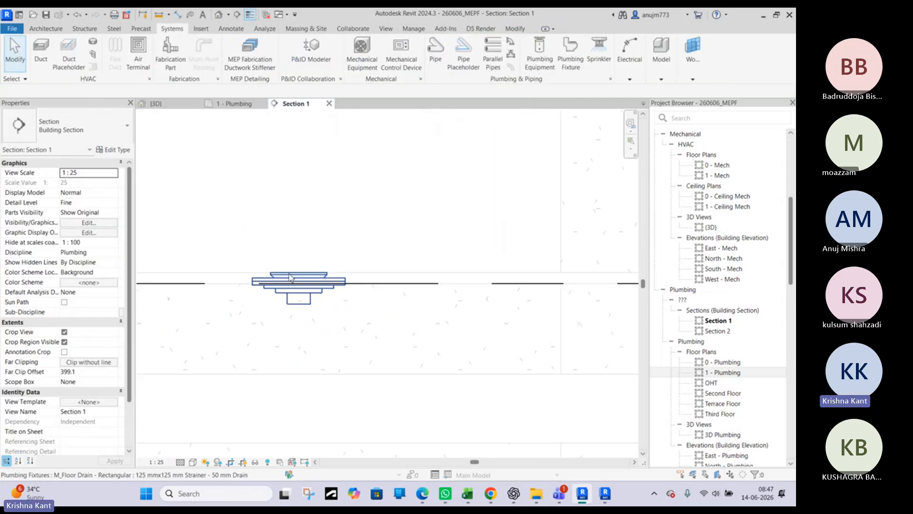
{"action": "scroll", "coordinate": [303, 295], "scroll_direction": "down", "scroll_amount": 2}
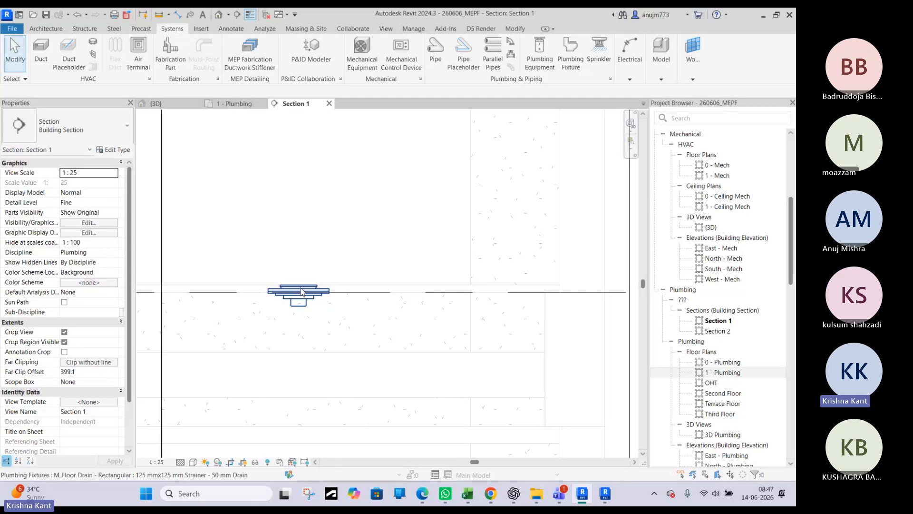
Draw a 65 mm plastic pipe vertically down from the floor drain's outlet to an elevation of about 2915 mm
{"action": "left_click", "coordinate": [302, 291]}
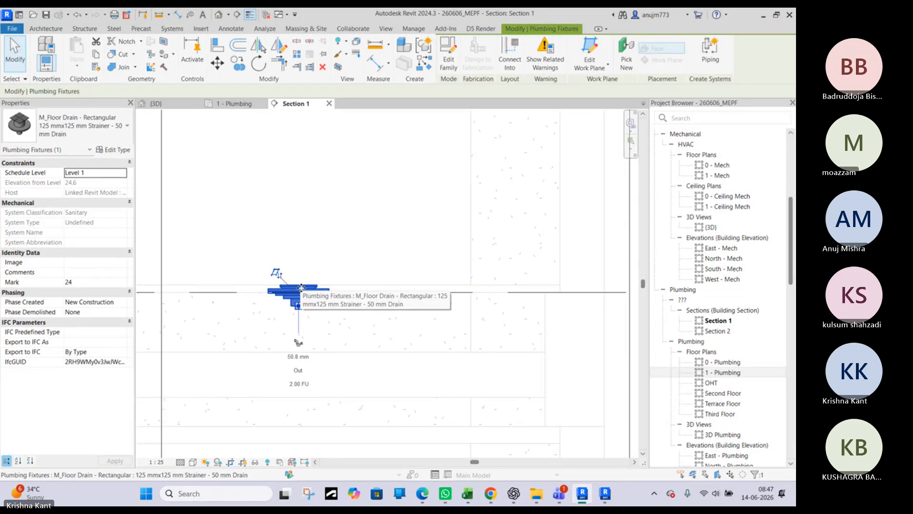
{"action": "key", "text": "Escape"}
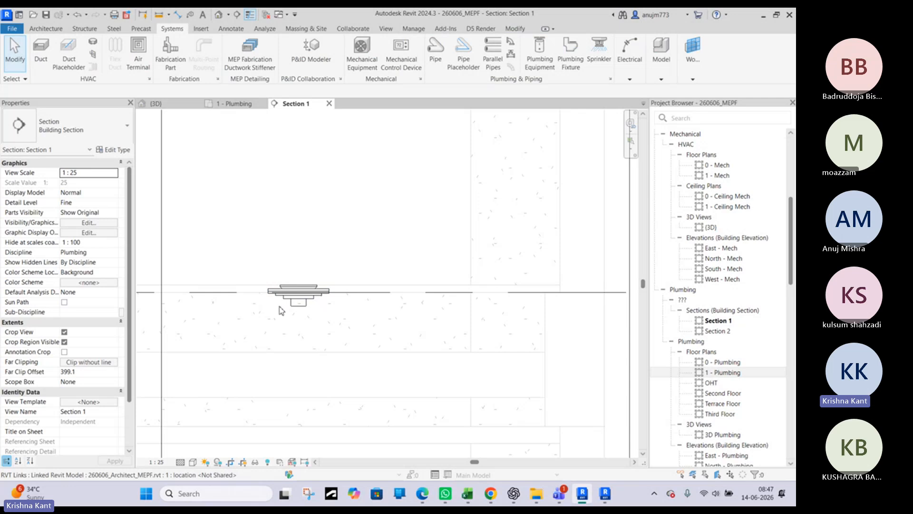
{"action": "left_click", "coordinate": [305, 301]}
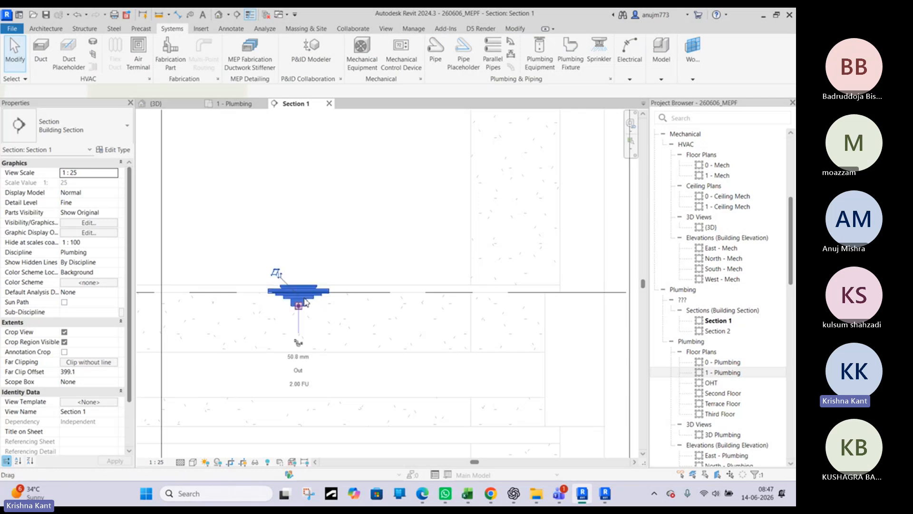
{"action": "right_click", "coordinate": [299, 308]}
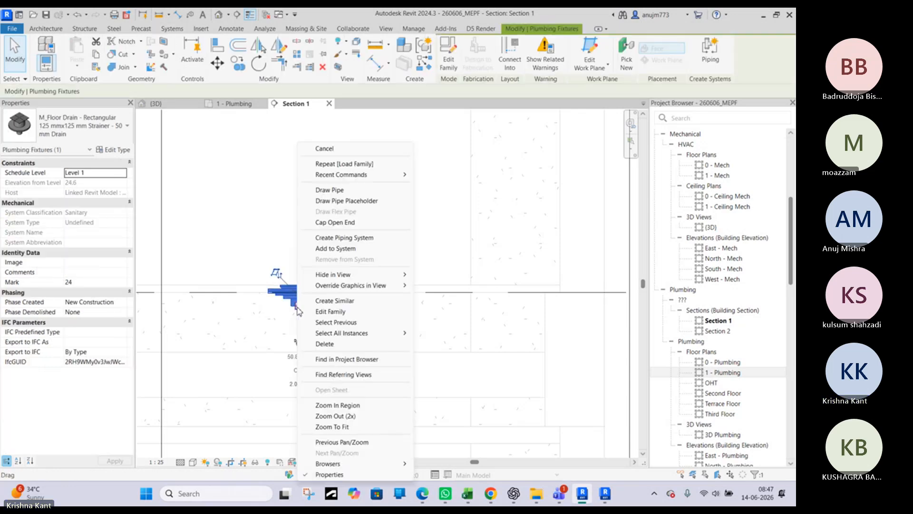
{"action": "left_click", "coordinate": [335, 189]}
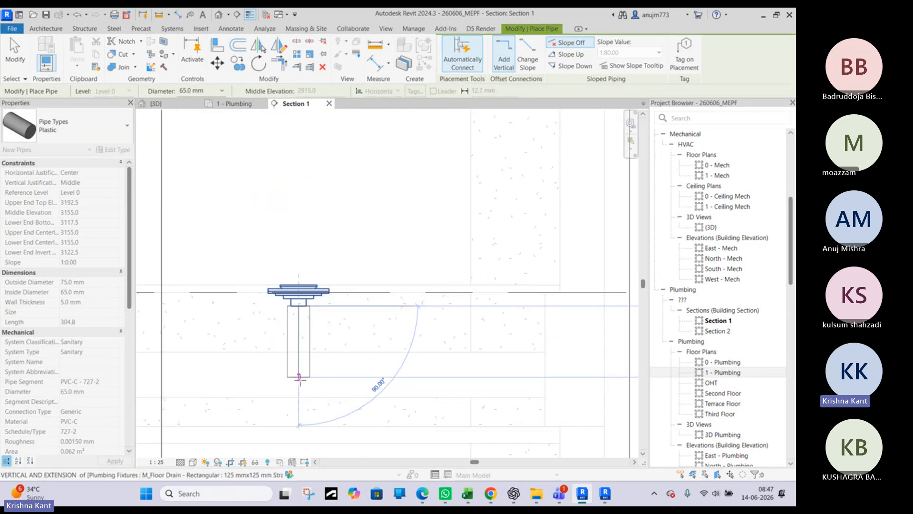
{"action": "left_click", "coordinate": [309, 378]}
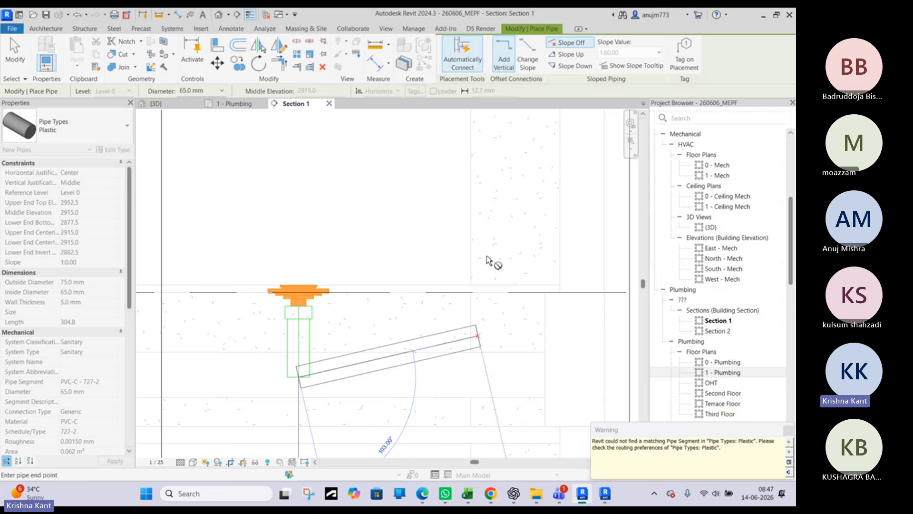
Continue the drain pipe sideways through the wall beneath the First Floor level, sloping down at 1:80, and finish the run
{"action": "middle_click_drag", "start_coordinate": [531, 393], "coordinate": [368, 322]}
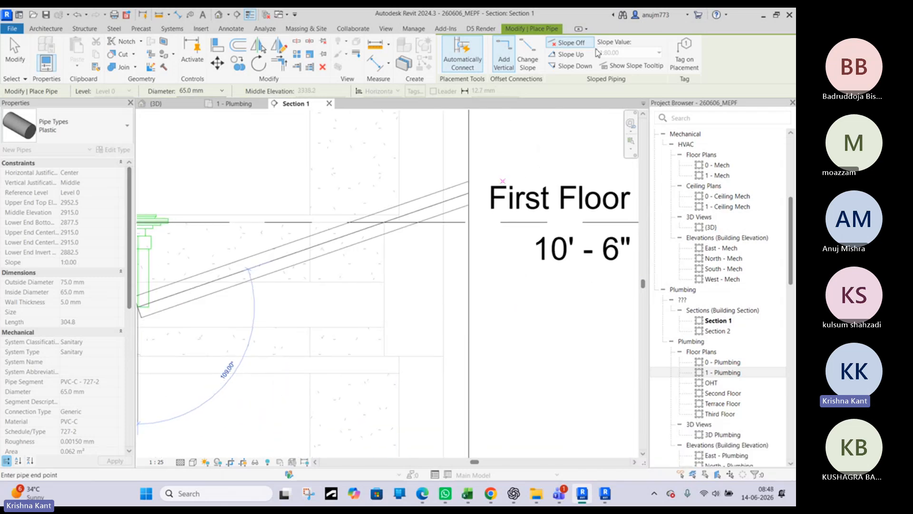
{"action": "left_click", "coordinate": [573, 66]}
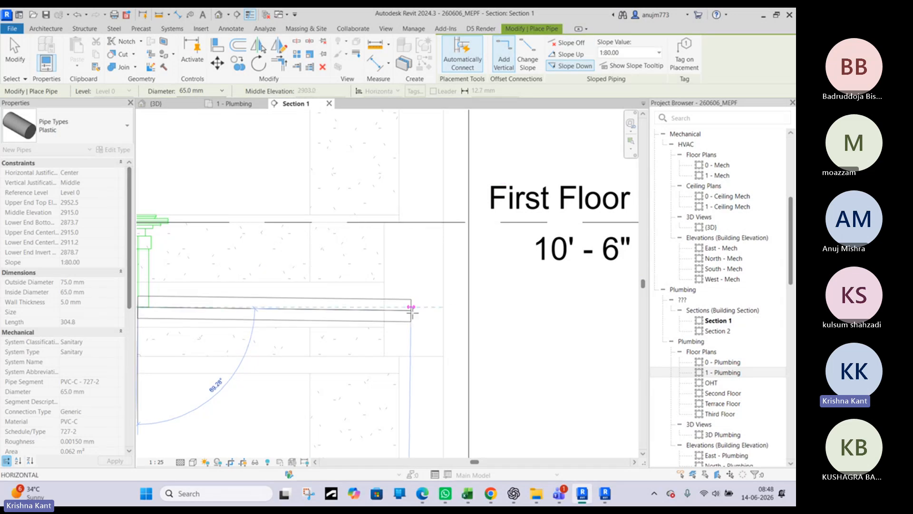
{"action": "scroll", "coordinate": [422, 311], "scroll_direction": "down", "scroll_amount": 3}
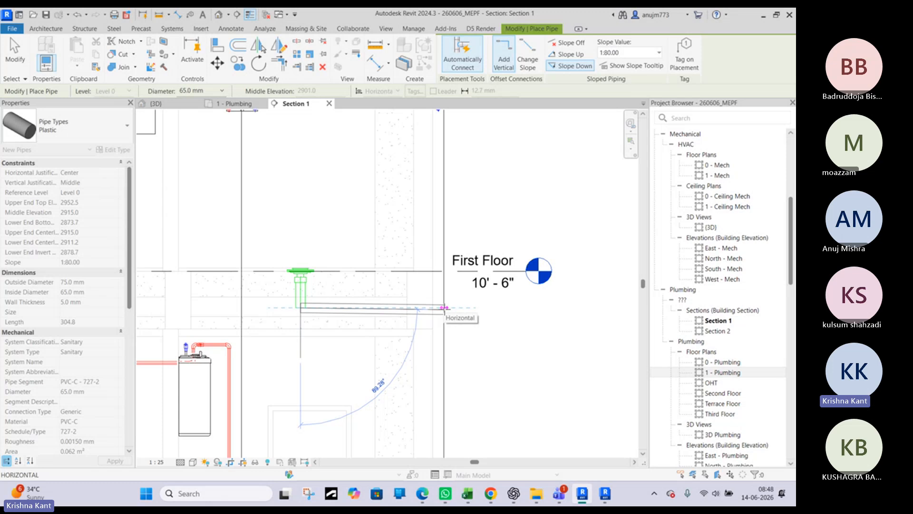
{"action": "left_click", "coordinate": [448, 310]}
{"action": "key", "text": "Escape"}
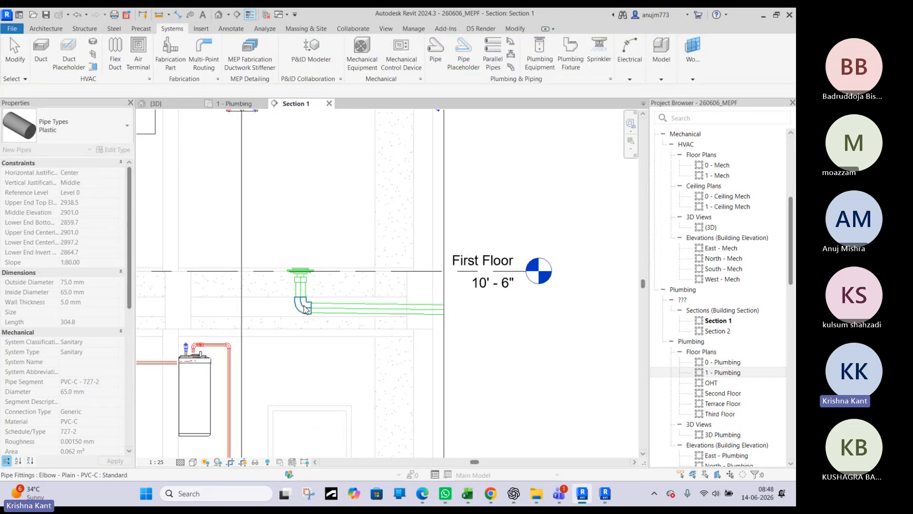
Try to move the elbow under the floor drain straight up against the reducing bush
{"action": "left_click", "coordinate": [305, 309]}
{"action": "scroll", "coordinate": [305, 309], "scroll_direction": "up", "scroll_amount": 2}
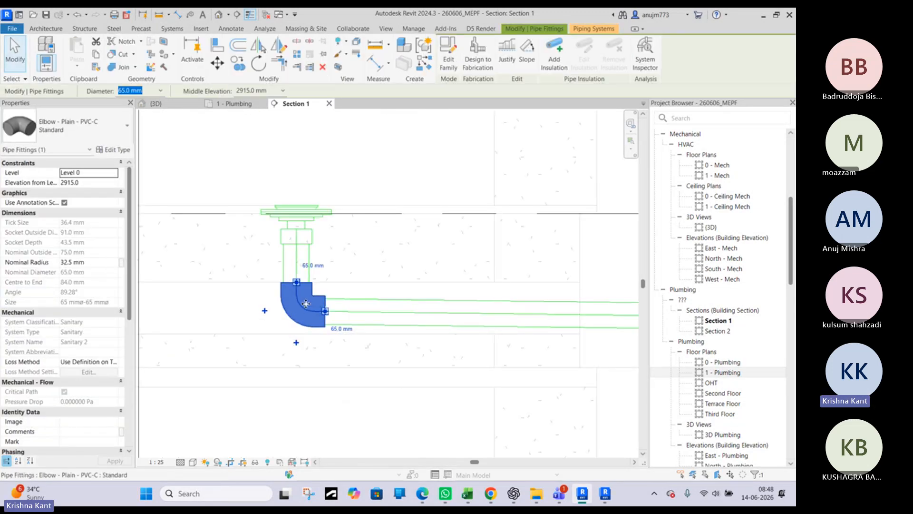
{"action": "left_click_drag", "start_coordinate": [308, 289], "coordinate": [308, 266]}
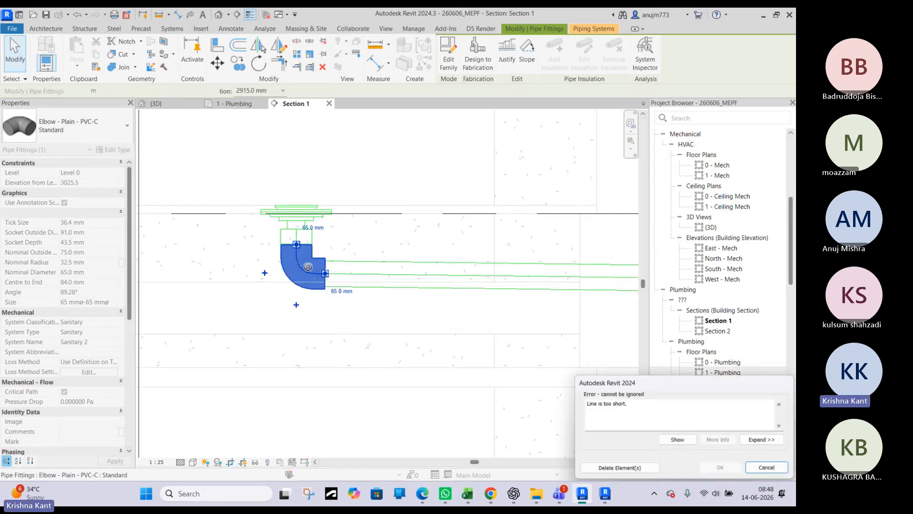
{"action": "left_click_drag", "start_coordinate": [666, 383], "coordinate": [398, 302]}
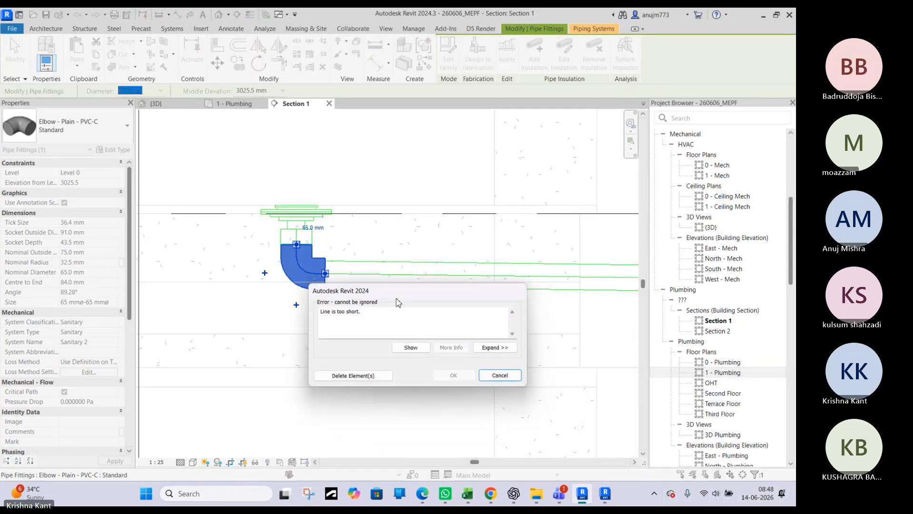
{"action": "left_click", "coordinate": [499, 375]}
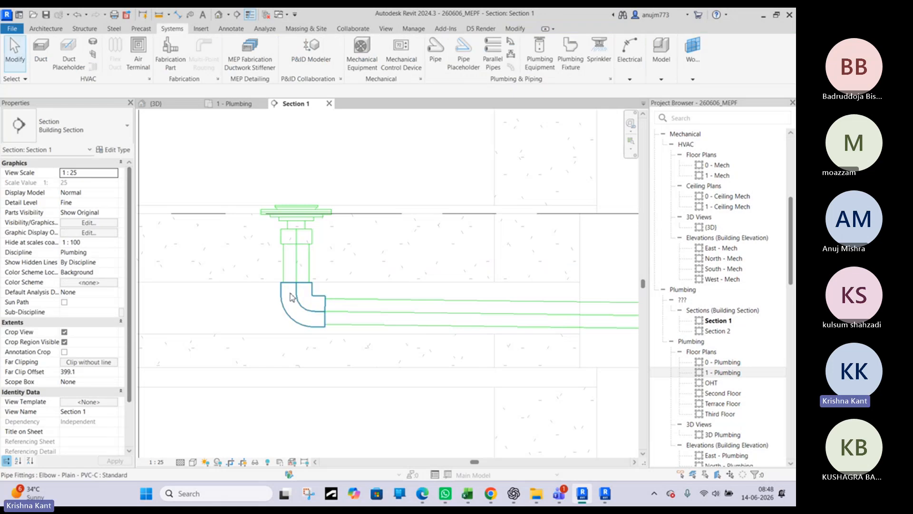
Raise the elbow under the floor drain, with its connected sloped pipe, to an elevation of about 2999 mm
{"action": "left_click", "coordinate": [300, 302]}
{"action": "left_click_drag", "start_coordinate": [300, 302], "coordinate": [290, 253]}
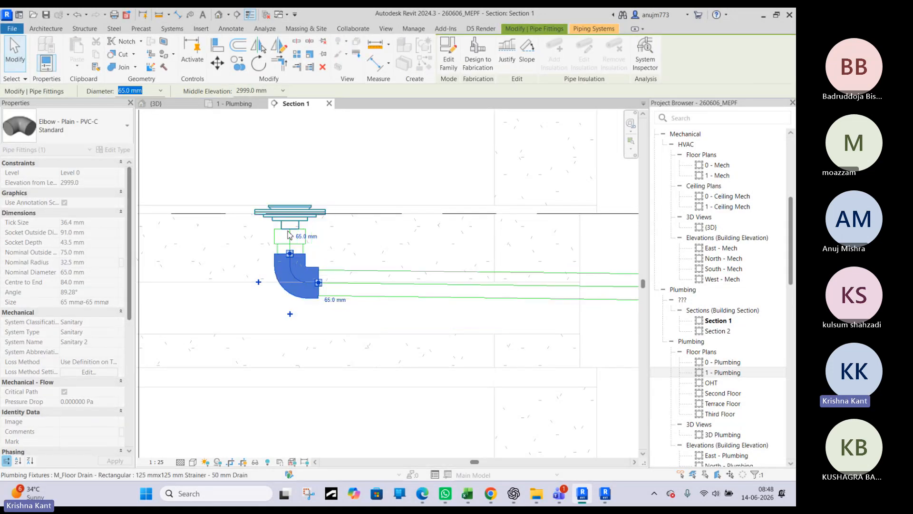
{"action": "key", "text": "Escape"}
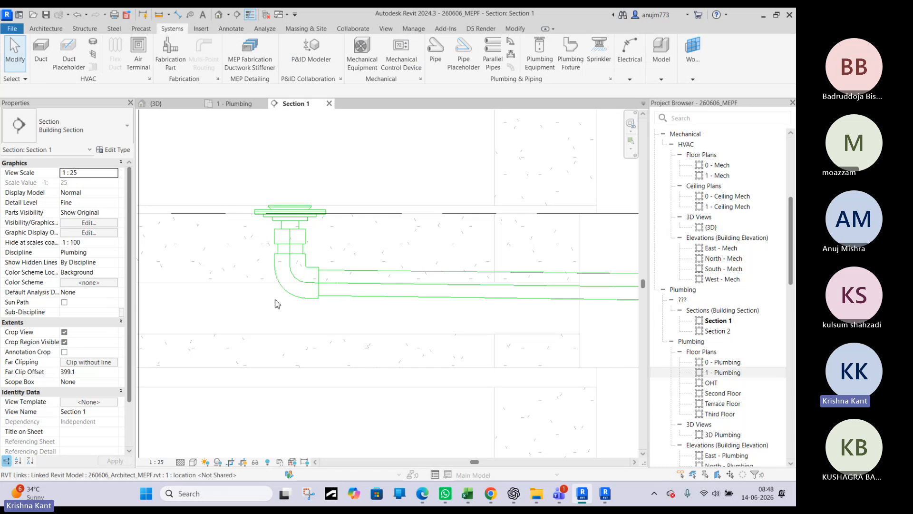
{"action": "scroll", "coordinate": [265, 331], "scroll_direction": "down", "scroll_amount": 2}
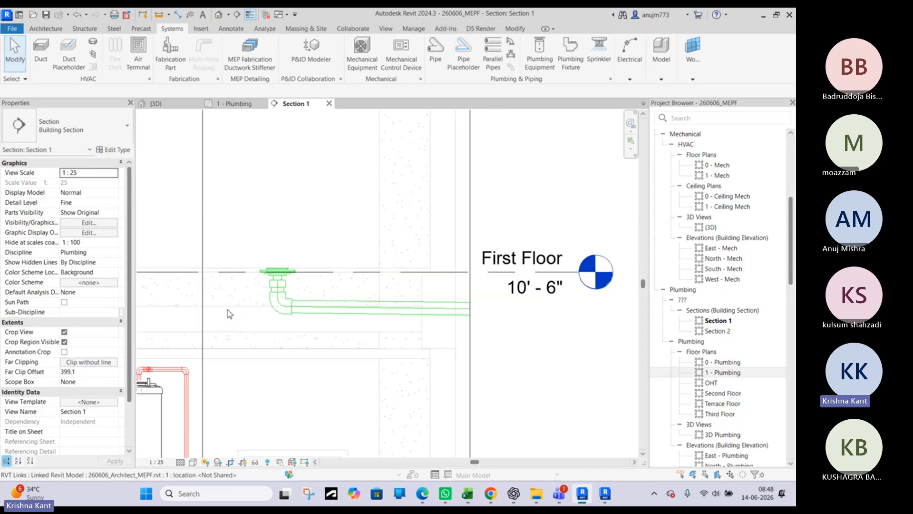
Examine the floor drain, the reducing bush beneath it and the sloped drain pipe in the section
{"action": "scroll", "coordinate": [229, 314], "scroll_direction": "up", "scroll_amount": 2}
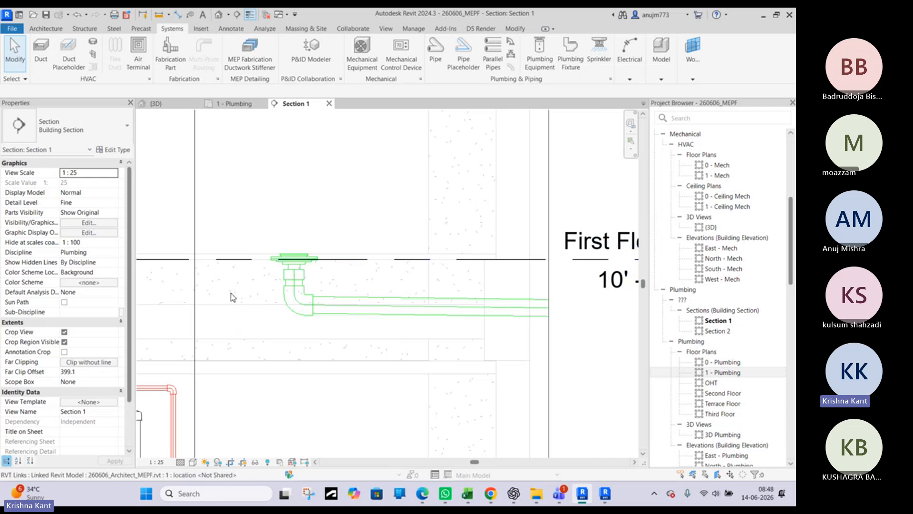
{"action": "scroll", "coordinate": [231, 271], "scroll_direction": "up", "scroll_amount": 2}
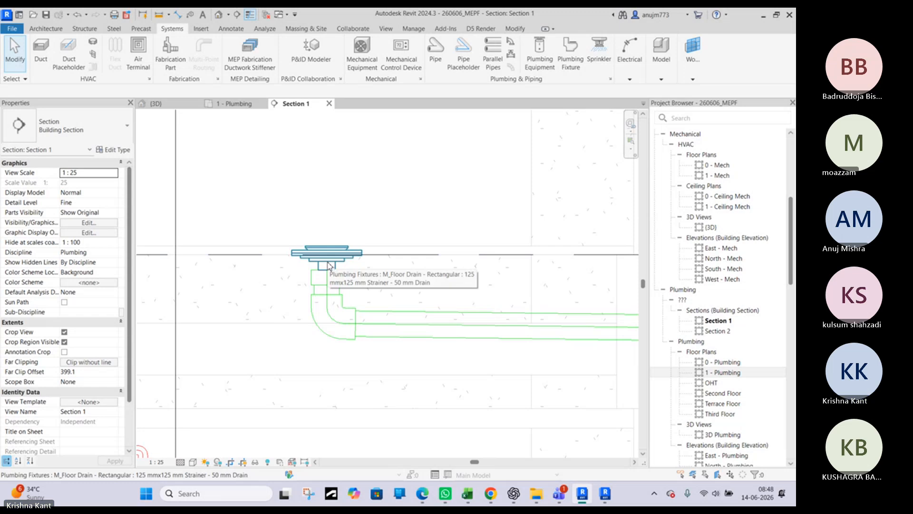
{"action": "scroll", "coordinate": [352, 253], "scroll_direction": "up", "scroll_amount": 2}
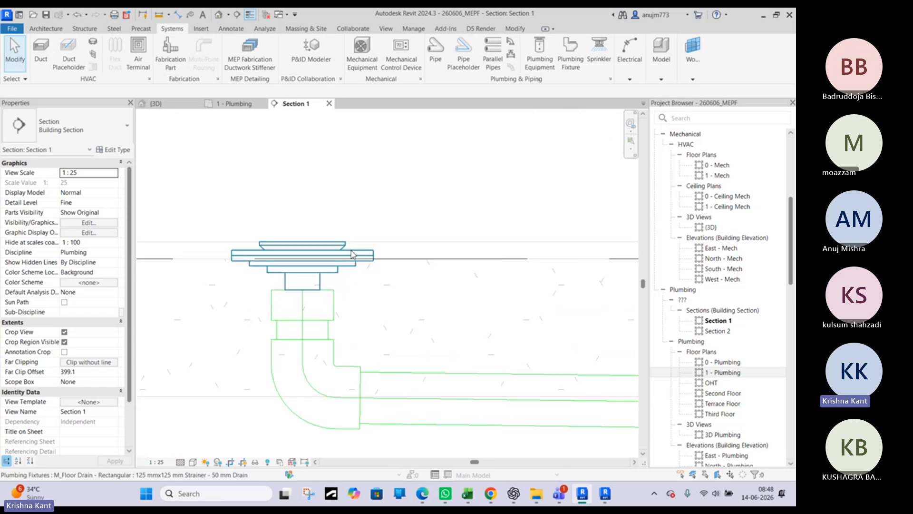
{"action": "scroll", "coordinate": [270, 288], "scroll_direction": "down", "scroll_amount": 2}
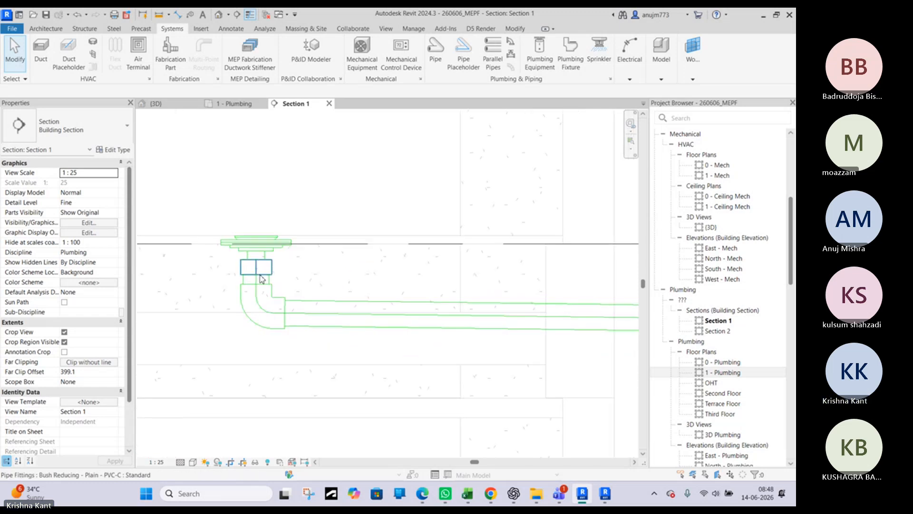
{"action": "scroll", "coordinate": [262, 271], "scroll_direction": "up", "scroll_amount": 2}
{"action": "left_click", "coordinate": [262, 272]}
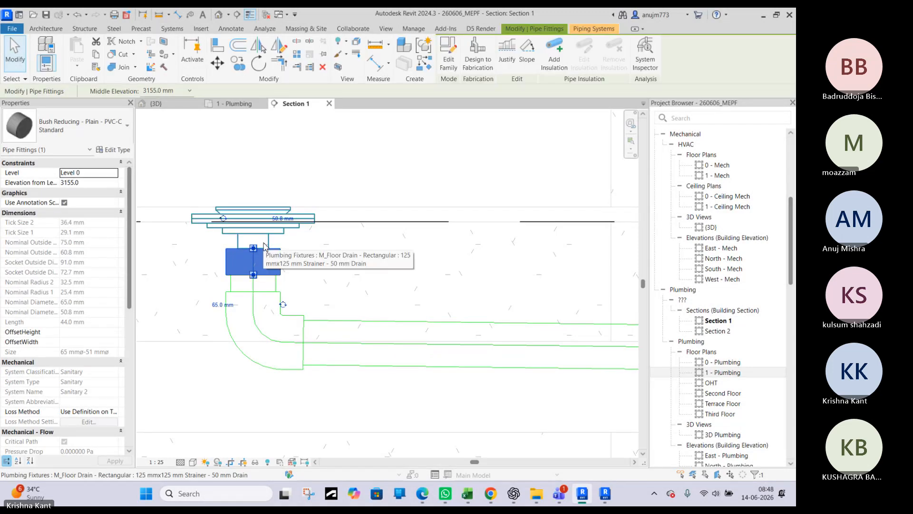
{"action": "left_click", "coordinate": [323, 323]}
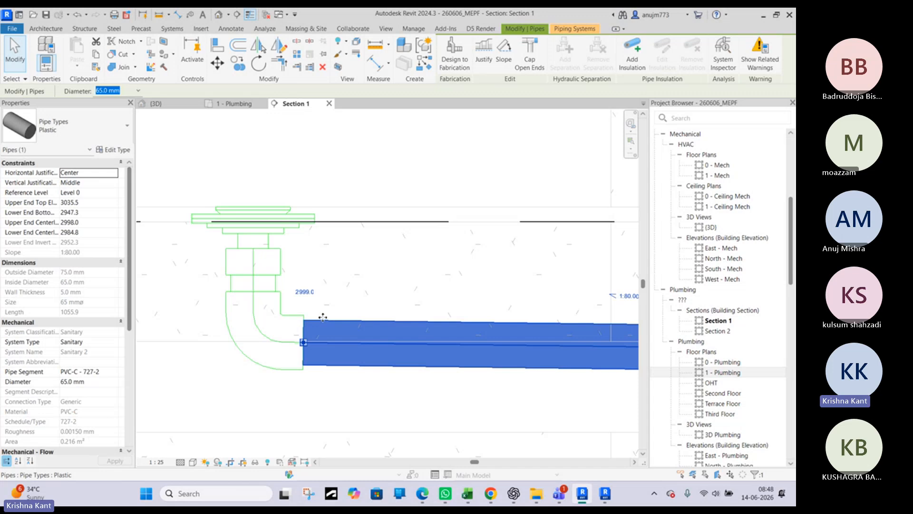
{"action": "key", "text": "Escape"}
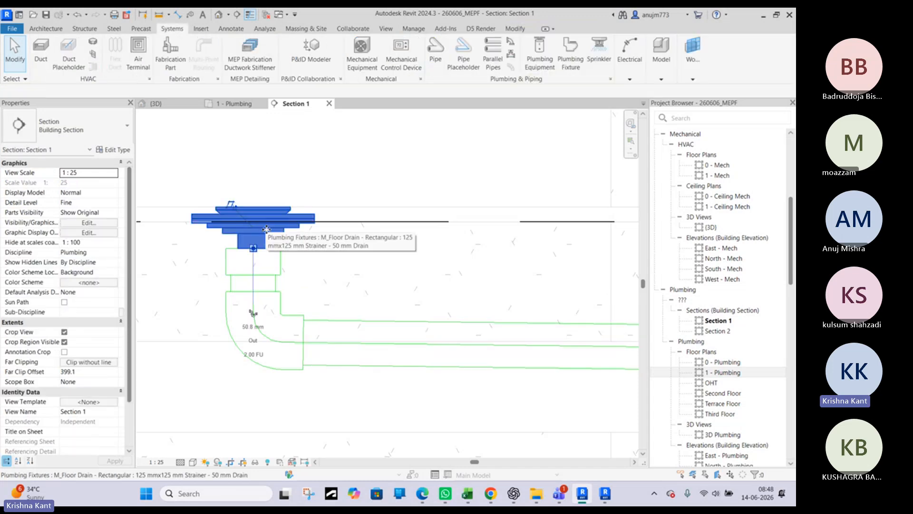
Reduce the Body Height of the floor drain's 125 mm x 125 mm strainer type and accept the type changes
{"action": "left_click", "coordinate": [266, 229]}
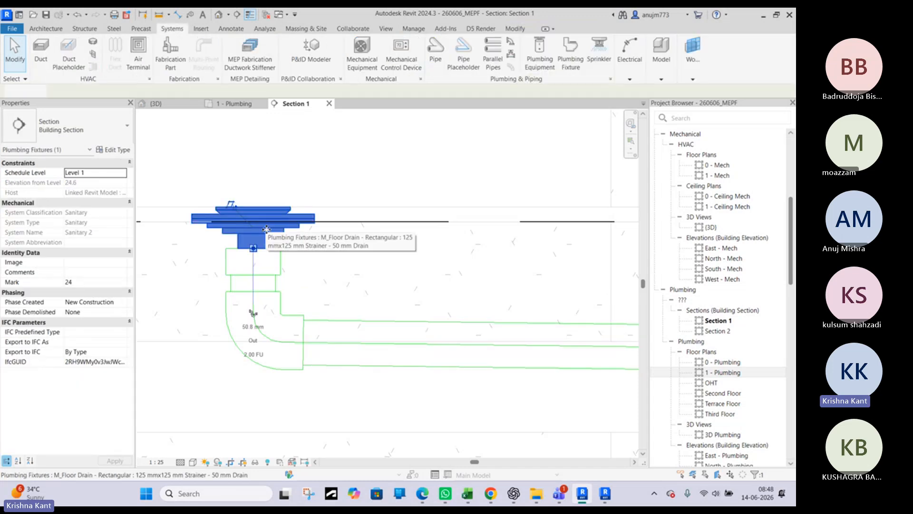
{"action": "left_click", "coordinate": [112, 150]}
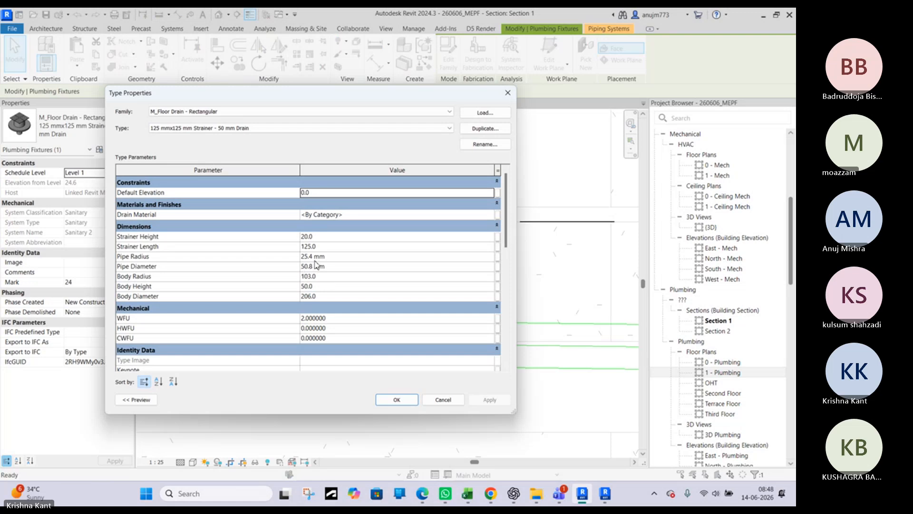
{"action": "left_click", "coordinate": [323, 288]}
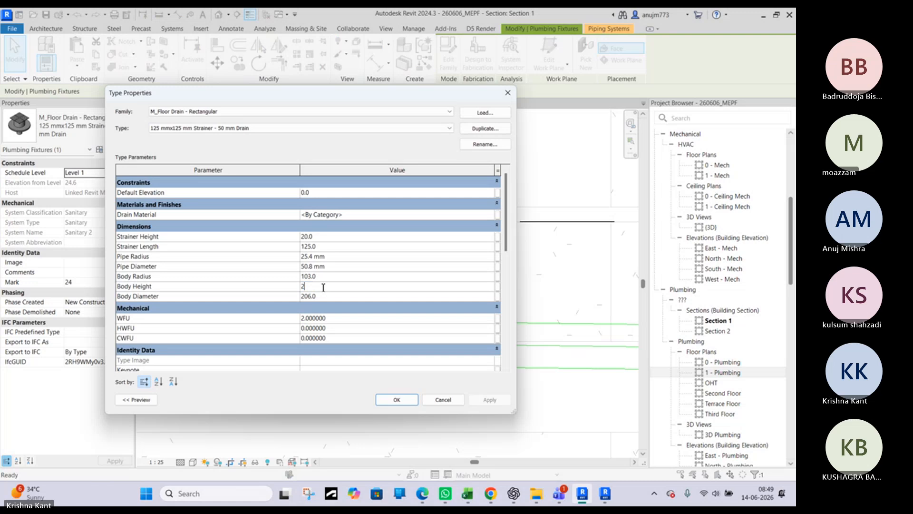
{"action": "left_click", "coordinate": [397, 400]}
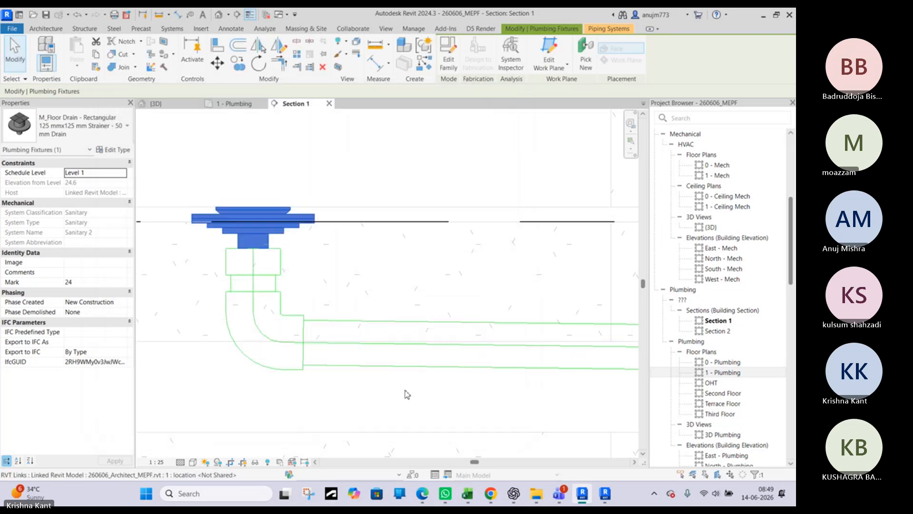
{"action": "key", "text": "Escape"}
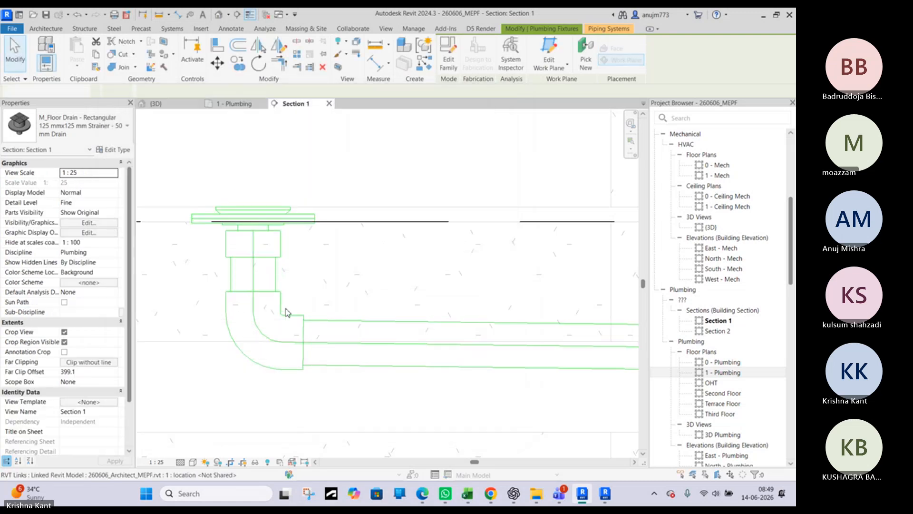
Raise the elbow further beneath the reducing bush, in small nudges, to an elevation of about 3044 mm
{"action": "left_click", "coordinate": [296, 320]}
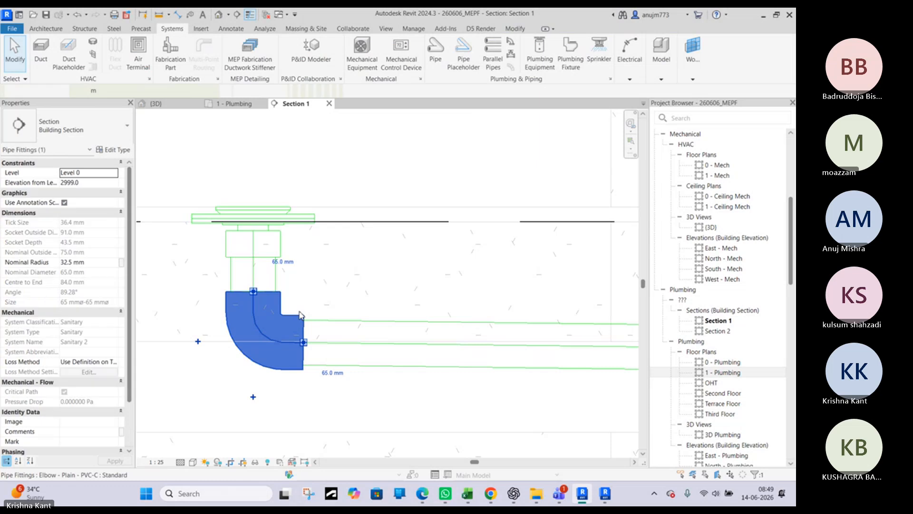
{"action": "left_click_drag", "start_coordinate": [301, 310], "coordinate": [296, 281]}
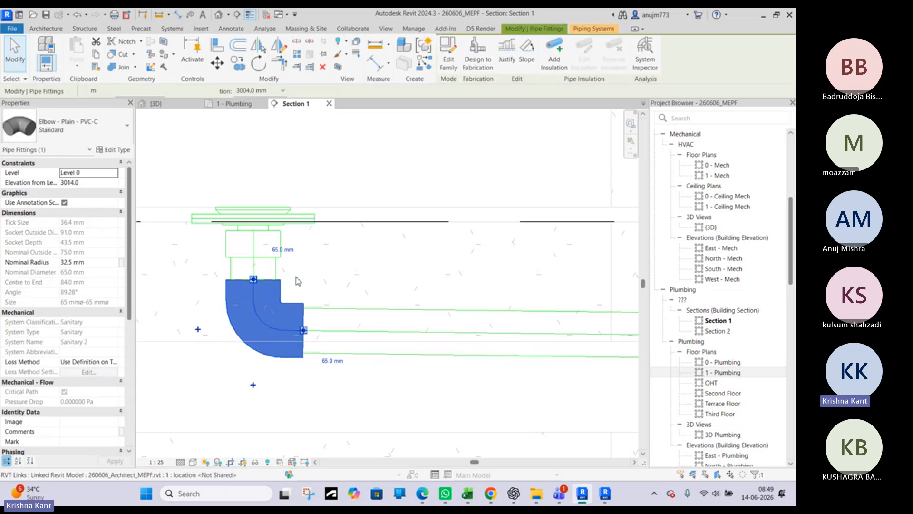
{"action": "key", "text": "Up"}
{"action": "key", "text": "Up"}
{"action": "key", "text": "Up"}
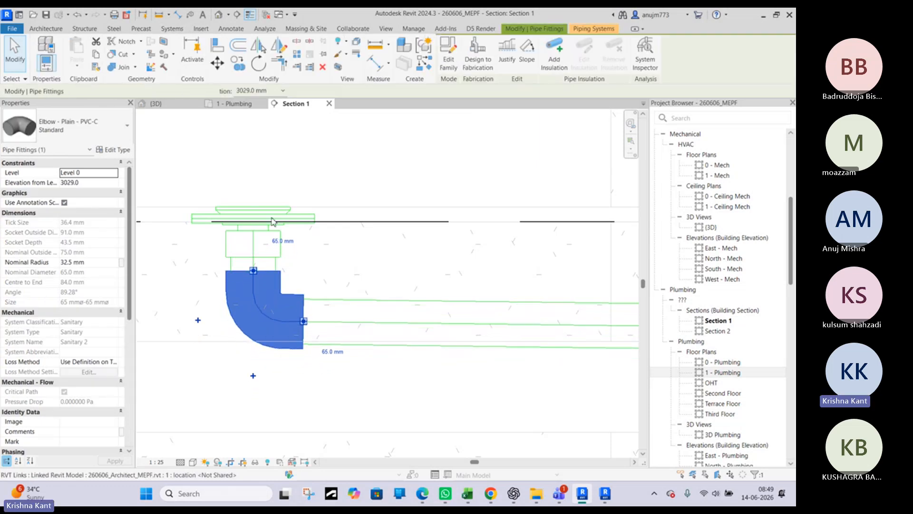
{"action": "key", "text": "Up"}
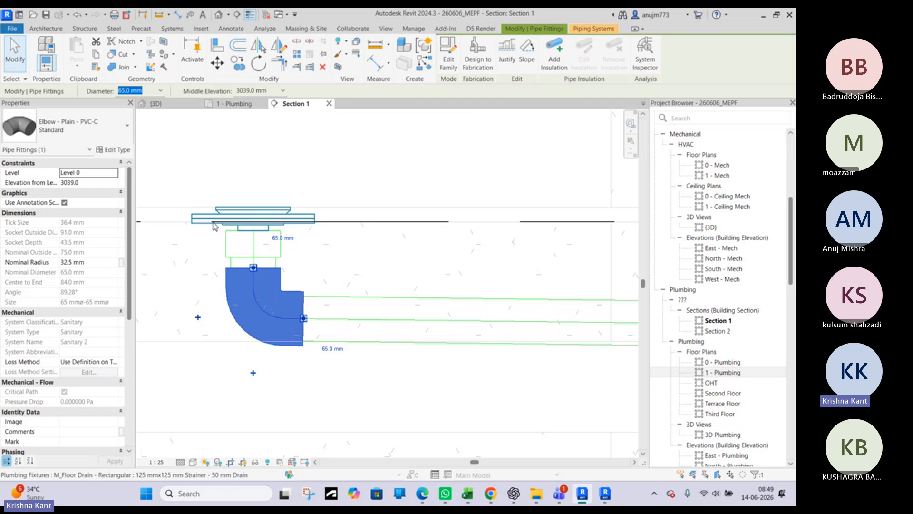
{"action": "key", "text": "Up"}
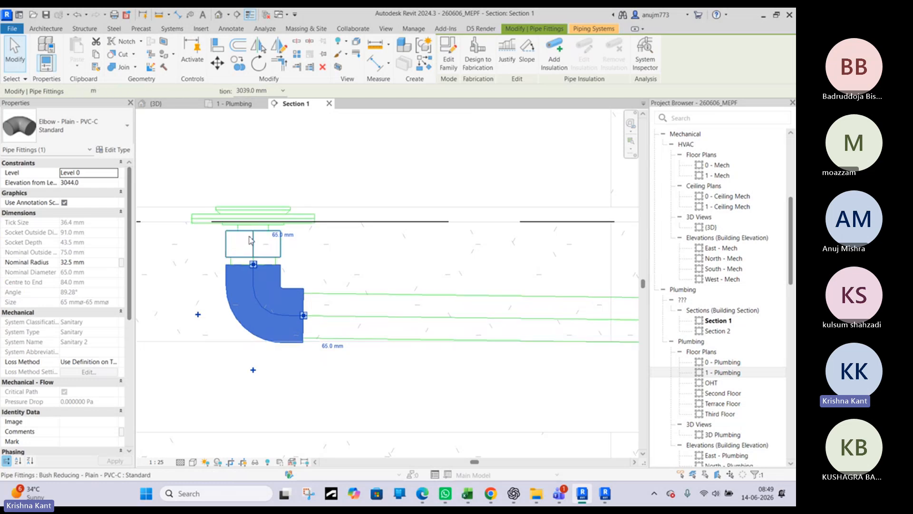
{"action": "key", "text": "Escape"}
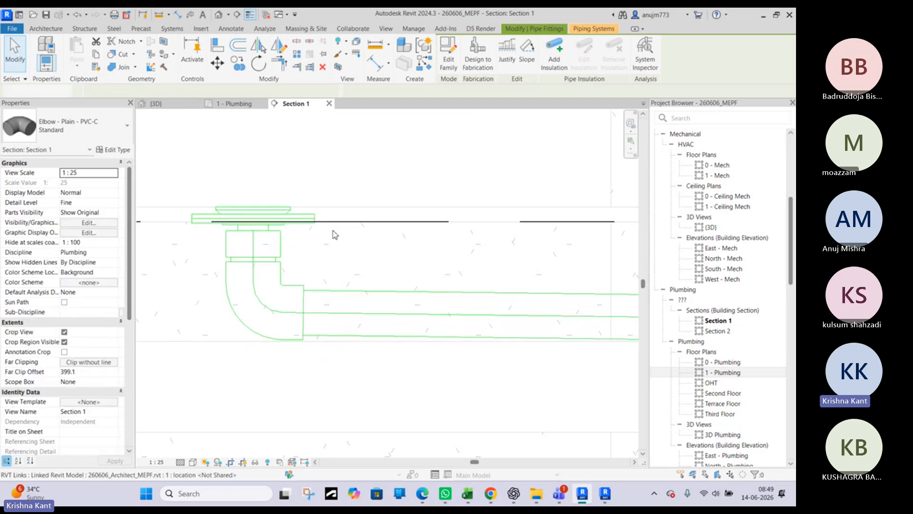
Review the drain run within the slab in the section and the floor drain's location in the 1 - Plumbing floor plan
{"action": "scroll", "coordinate": [335, 234], "scroll_direction": "down", "scroll_amount": 5}
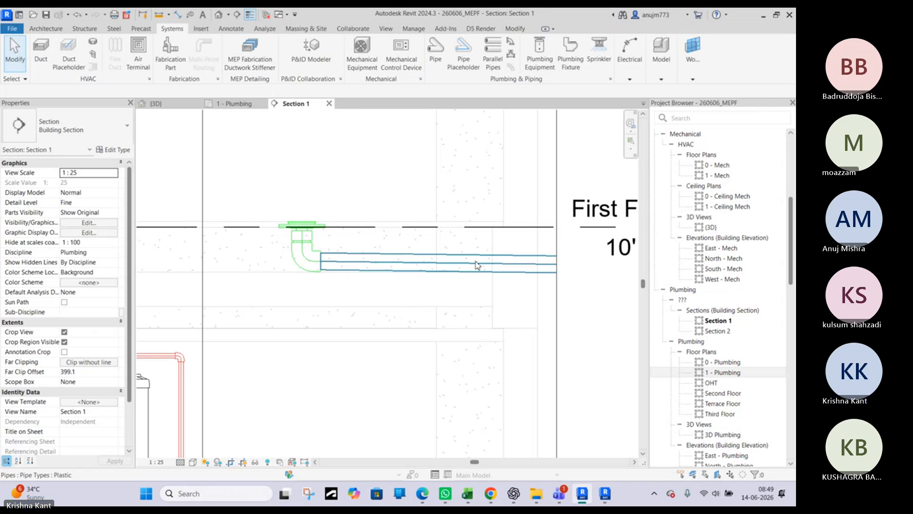
{"action": "scroll", "coordinate": [475, 261], "scroll_direction": "up", "scroll_amount": 4}
{"action": "middle_click_drag", "start_coordinate": [298, 261], "coordinate": [465, 264]}
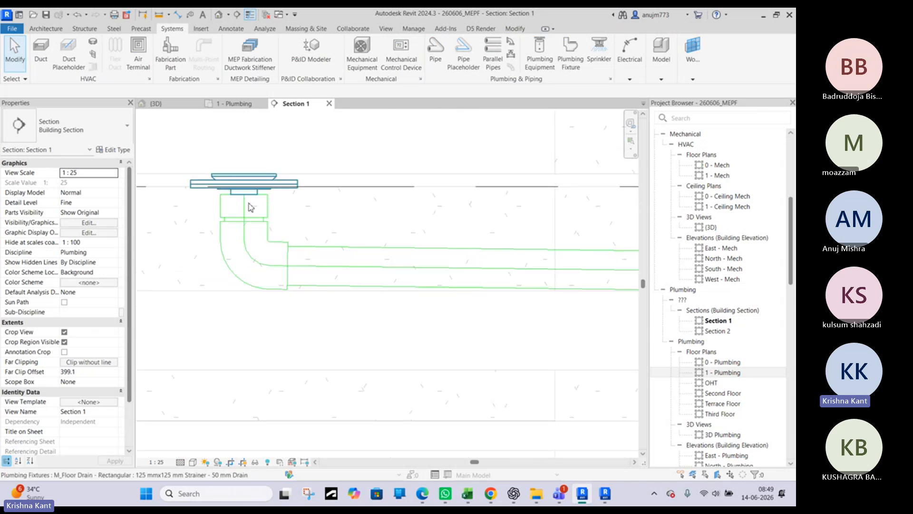
{"action": "scroll", "coordinate": [263, 237], "scroll_direction": "down", "scroll_amount": 3}
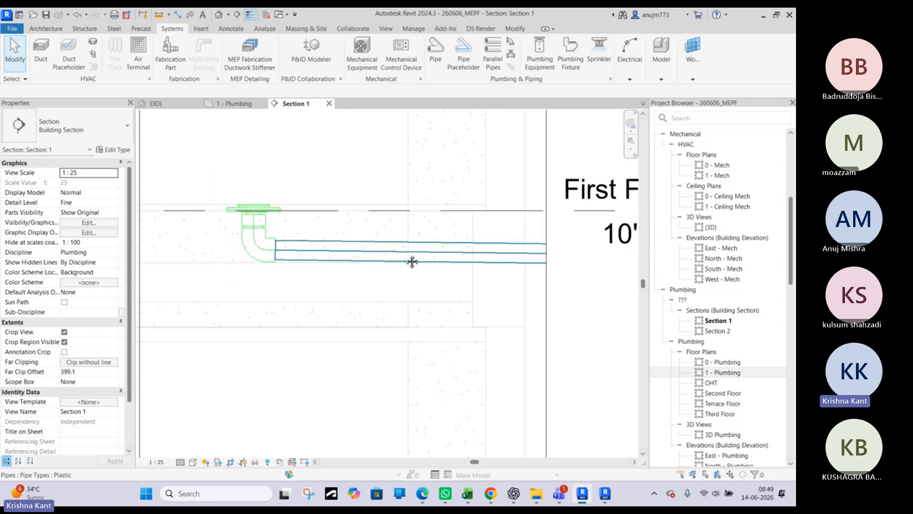
{"action": "middle_click_drag", "start_coordinate": [412, 261], "coordinate": [540, 259]}
{"action": "scroll", "coordinate": [384, 276], "scroll_direction": "down", "scroll_amount": 4}
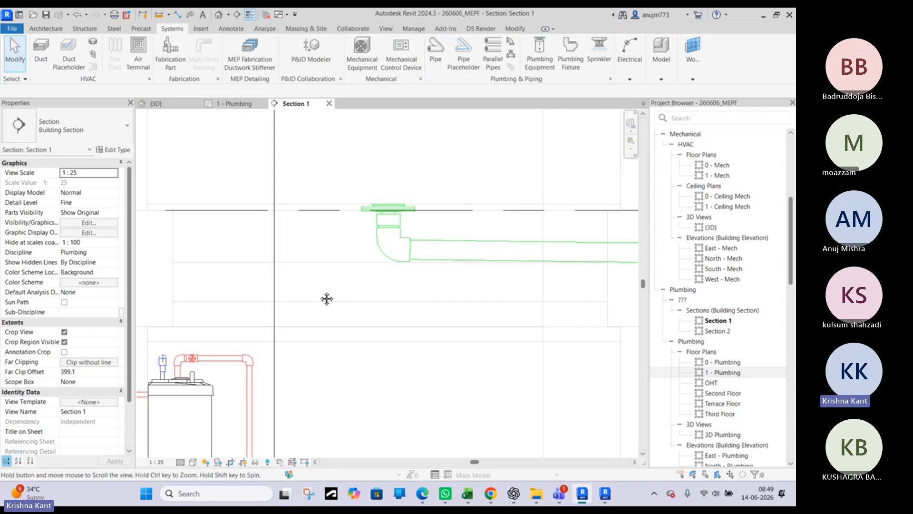
{"action": "left_click", "coordinate": [238, 104]}
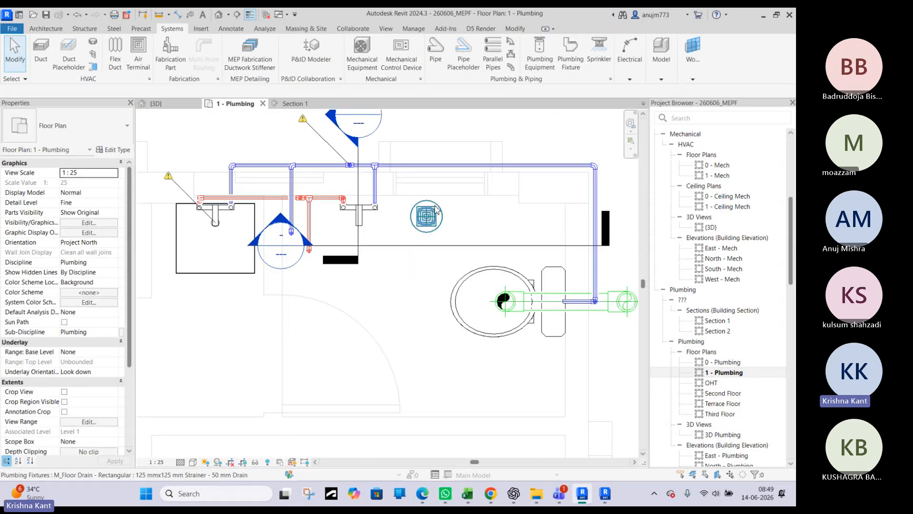
{"action": "scroll", "coordinate": [429, 210], "scroll_direction": "up", "scroll_amount": 3}
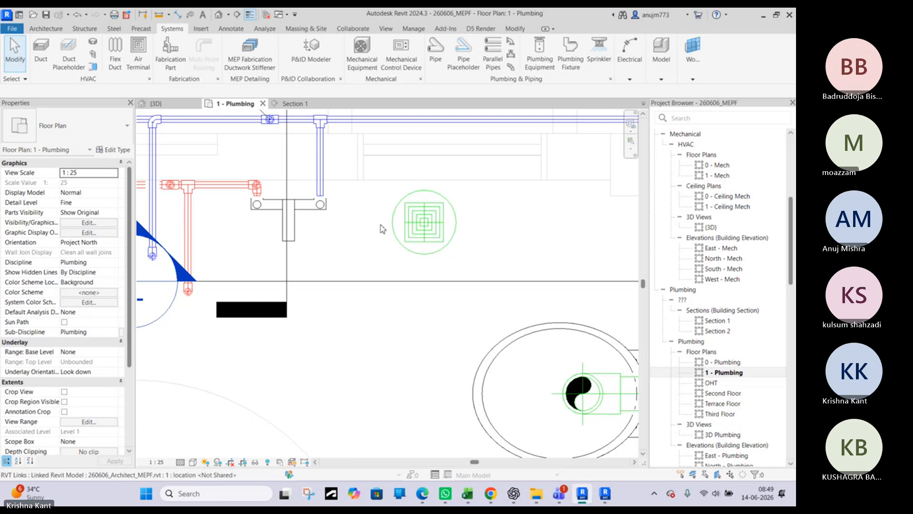
{"action": "scroll", "coordinate": [424, 222], "scroll_direction": "down", "scroll_amount": 3}
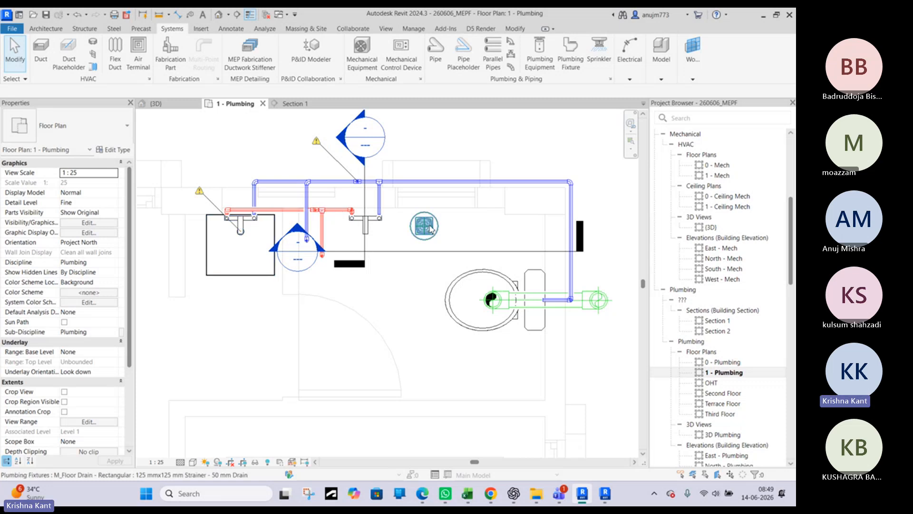
Widen the crop region of Section 1 on the First Floor level head's side, past the open end of the floor drain's sloped pipe
{"action": "left_click", "coordinate": [295, 104]}
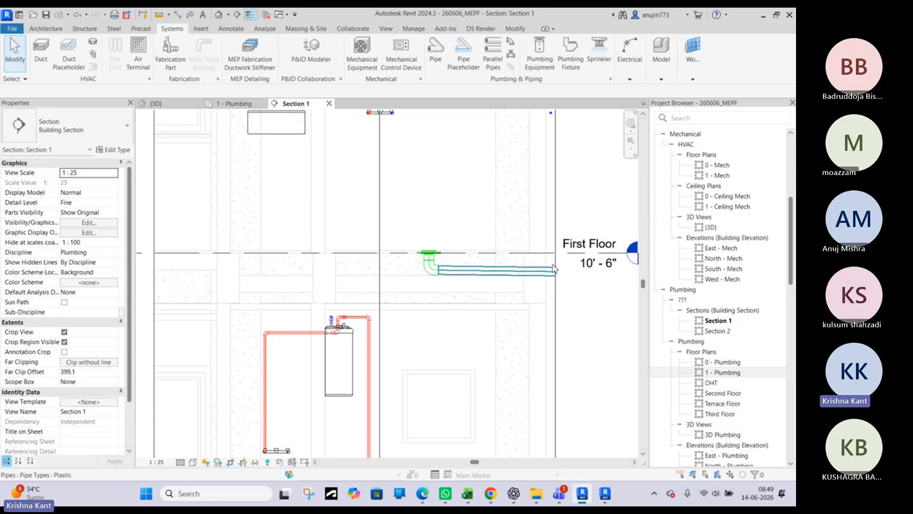
{"action": "middle_click_drag", "start_coordinate": [537, 268], "coordinate": [444, 254]}
{"action": "left_click", "coordinate": [465, 203]}
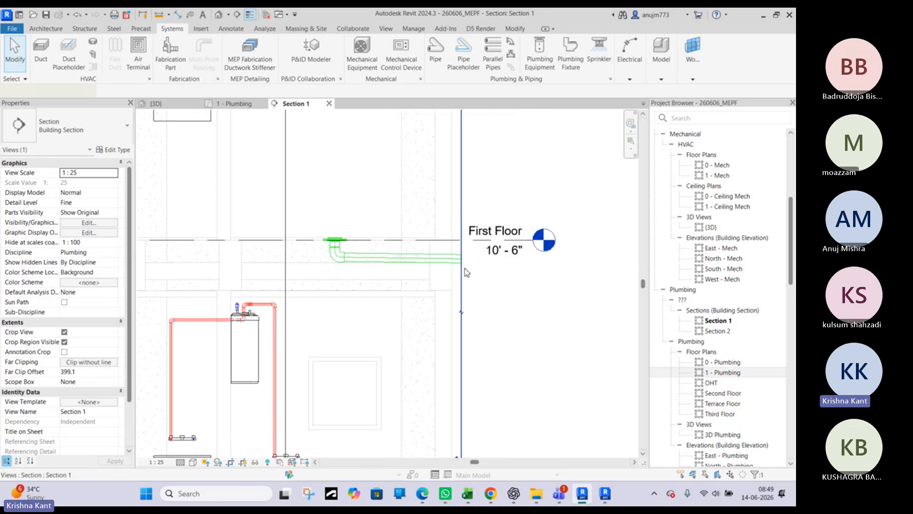
{"action": "scroll", "coordinate": [464, 305], "scroll_direction": "down", "scroll_amount": 4}
{"action": "scroll", "coordinate": [478, 362], "scroll_direction": "down", "scroll_amount": 4}
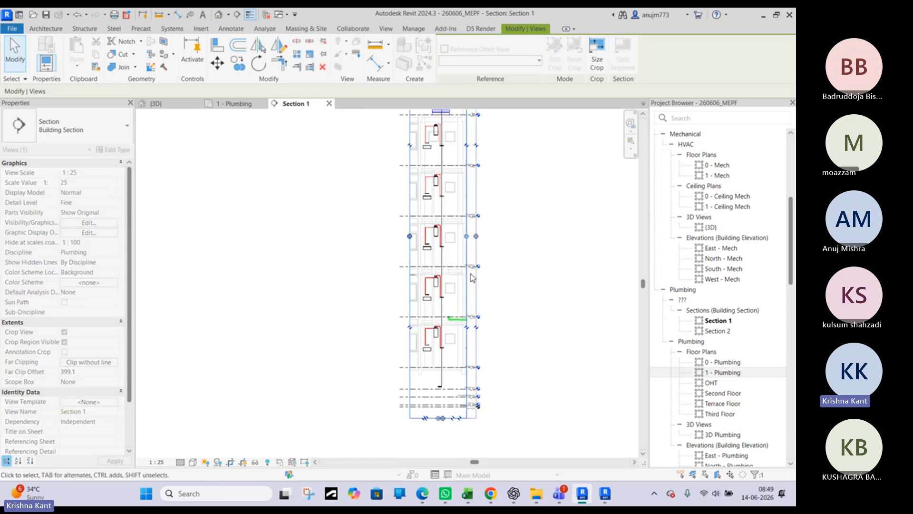
{"action": "scroll", "coordinate": [465, 321], "scroll_direction": "up", "scroll_amount": 7}
Draw a 65 mm vertical pipe about 200 mm downward from the open end of the floor drain's sloped pipe
{"action": "left_click", "coordinate": [458, 323]}
{"action": "scroll", "coordinate": [459, 324], "scroll_direction": "down", "scroll_amount": 3}
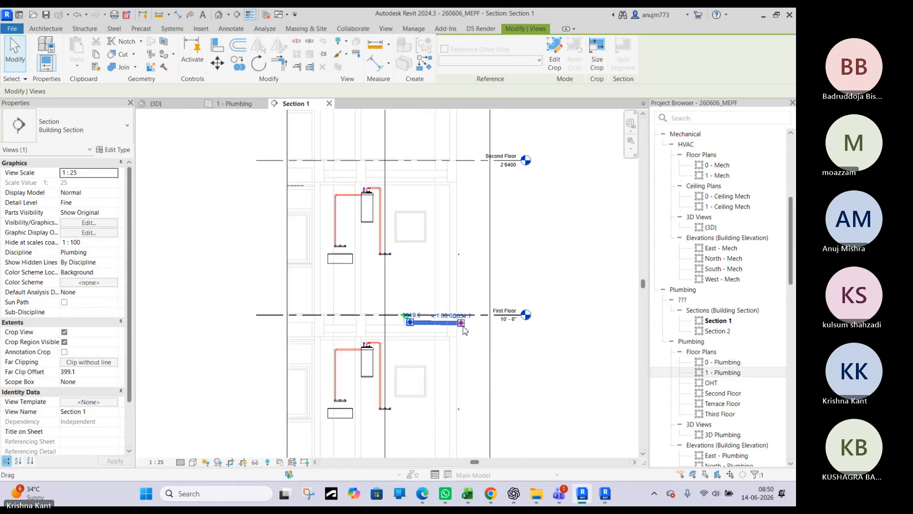
{"action": "left_click", "coordinate": [462, 325]}
{"action": "scroll", "coordinate": [462, 326], "scroll_direction": "up", "scroll_amount": 3}
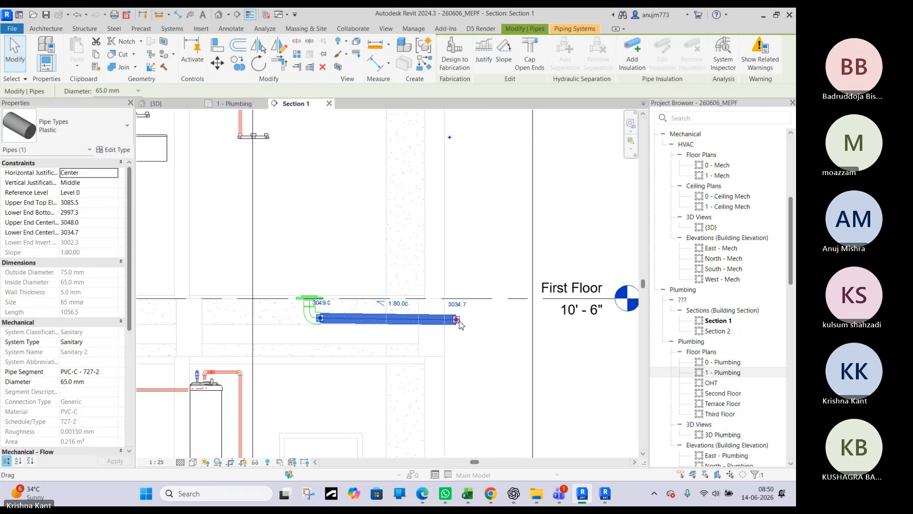
{"action": "right_click", "coordinate": [461, 323]}
{"action": "left_click", "coordinate": [491, 66]}
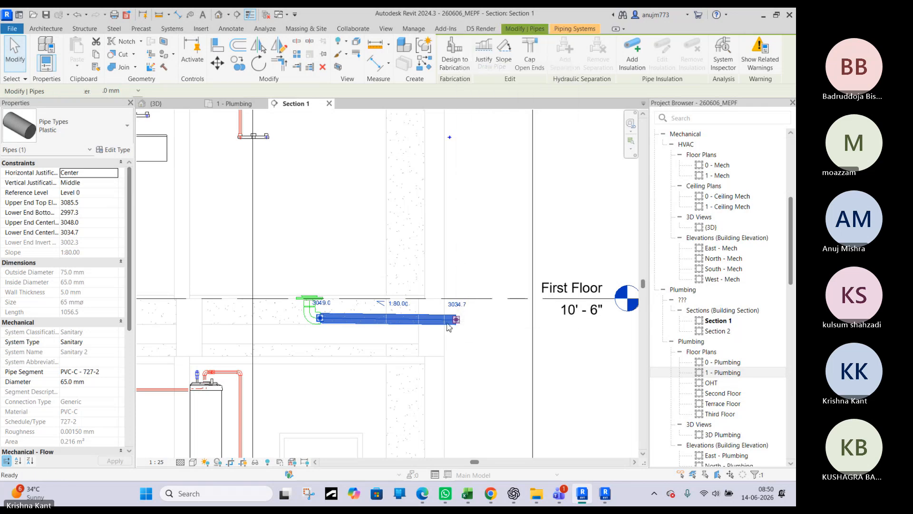
{"action": "left_click", "coordinate": [456, 319]}
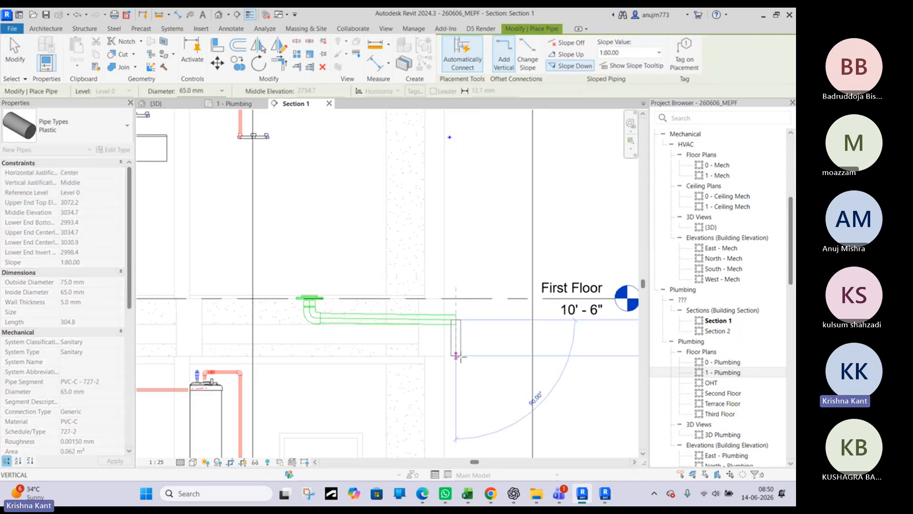
{"action": "scroll", "coordinate": [459, 358], "scroll_direction": "down", "scroll_amount": 3}
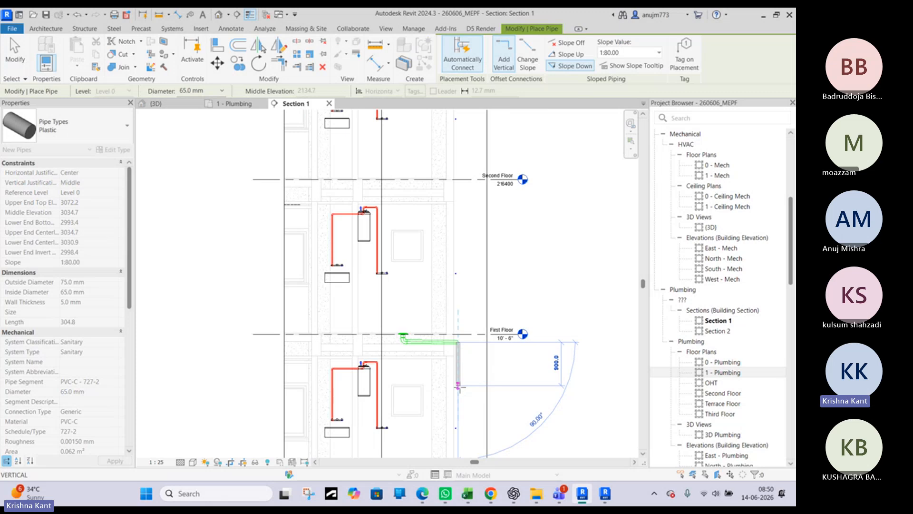
{"action": "left_click", "coordinate": [462, 354]}
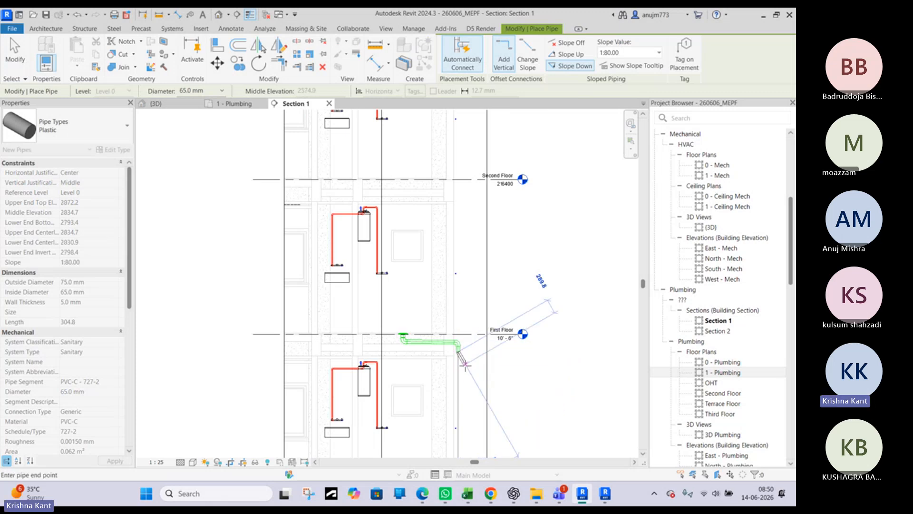
{"action": "key", "text": "Escape"}
{"action": "scroll", "coordinate": [462, 355], "scroll_direction": "up", "scroll_amount": 5}
{"action": "key", "text": "Escape"}
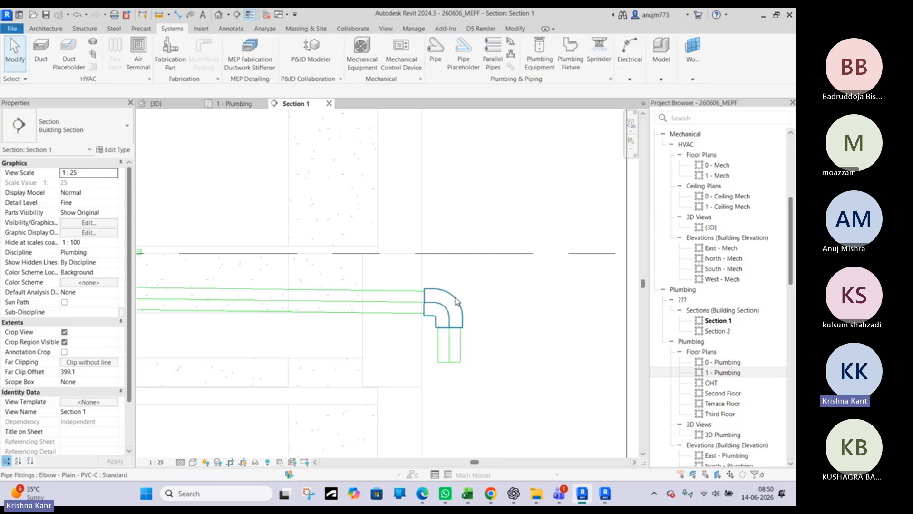
Convert the elbow above the new vertical pipe into a tee with an upward opening
{"action": "left_click", "coordinate": [456, 310]}
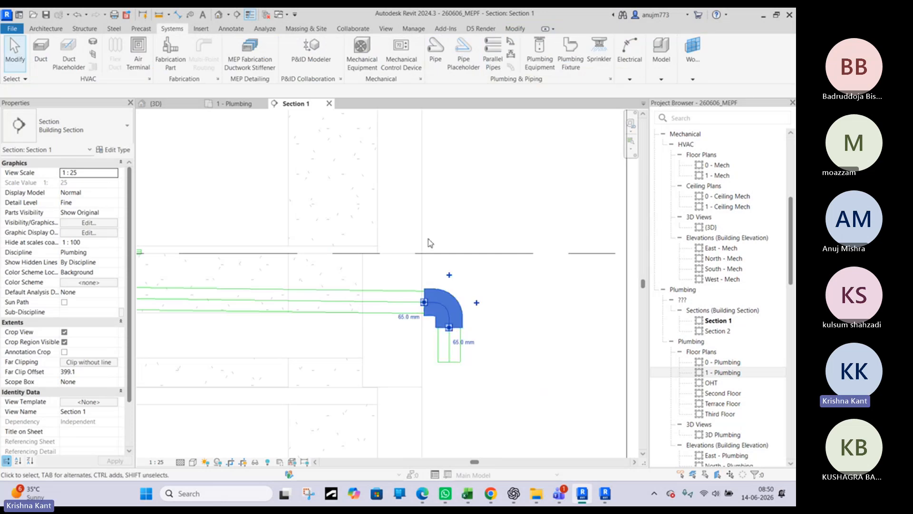
{"action": "left_click", "coordinate": [450, 275]}
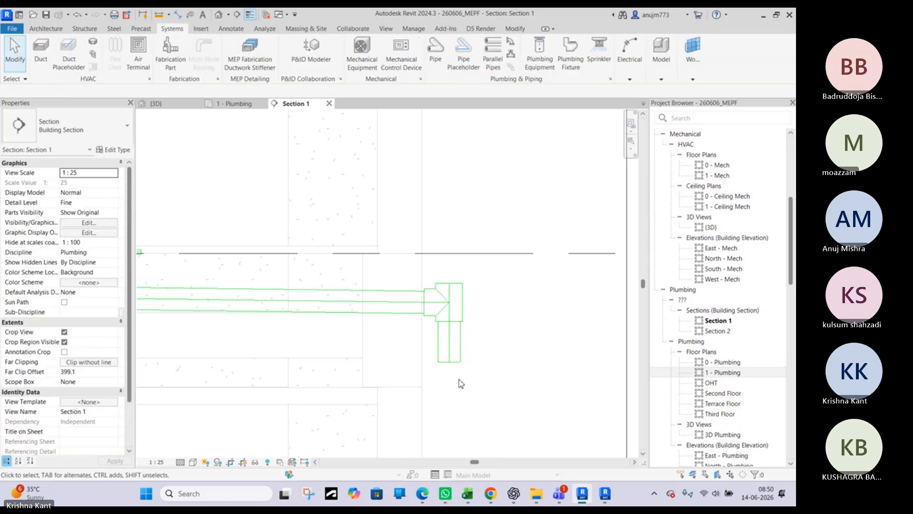
{"action": "scroll", "coordinate": [460, 383], "scroll_direction": "down", "scroll_amount": 3}
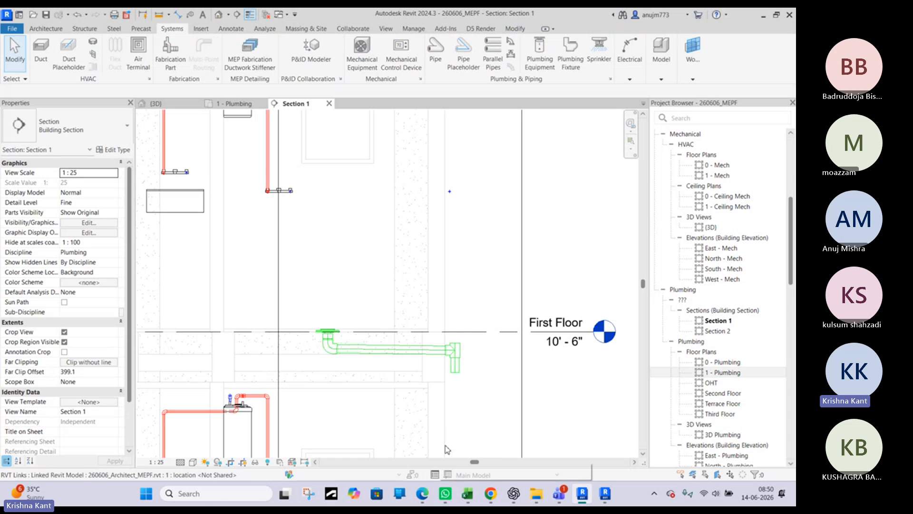
Examine the floor drain's new tee and vertical pipe beside the toilet's soil stack in the 3D view, dismissing the incoming call notification
{"action": "left_click", "coordinate": [235, 103]}
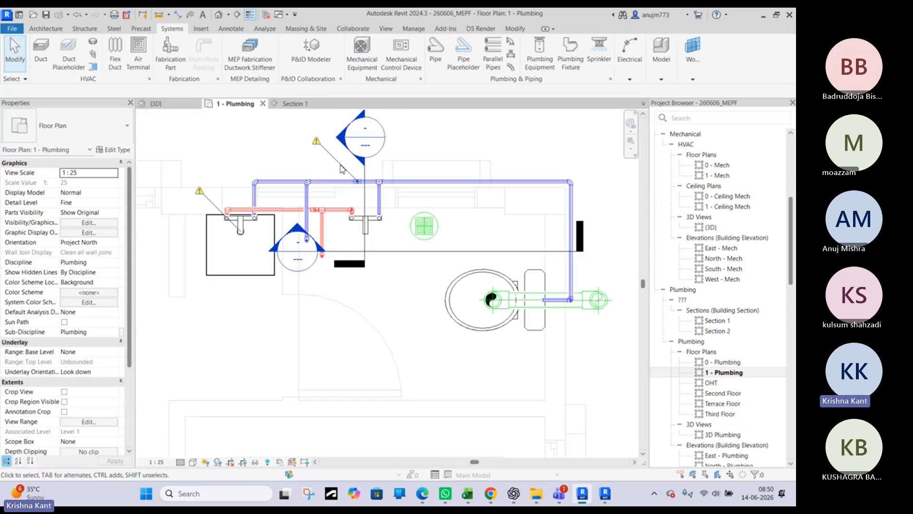
{"action": "left_click", "coordinate": [172, 105]}
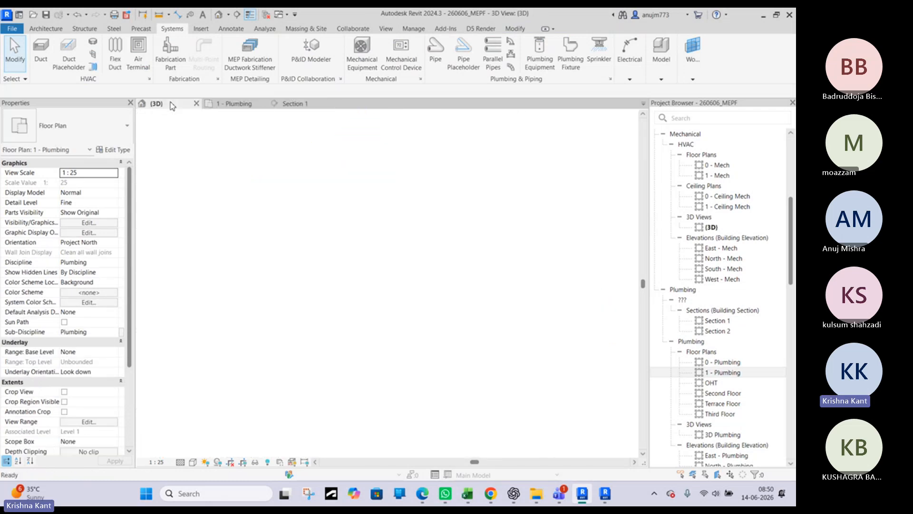
{"action": "scroll", "coordinate": [339, 222], "scroll_direction": "down", "scroll_amount": 3}
{"action": "middle_click_drag", "start_coordinate": [456, 301], "coordinate": [528, 286], "text": "shift"}
{"action": "middle_click_drag", "start_coordinate": [399, 397], "coordinate": [338, 281]}
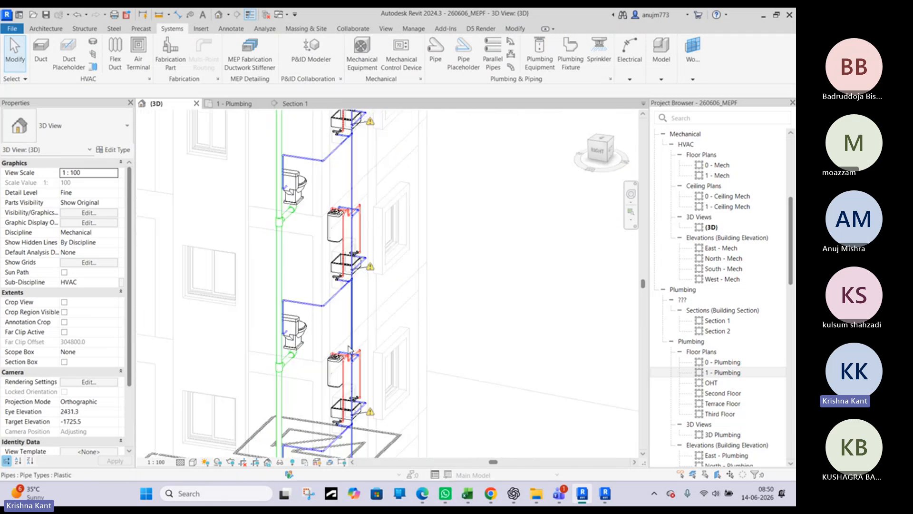
{"action": "middle_click_drag", "start_coordinate": [349, 349], "coordinate": [344, 223], "text": "shift"}
{"action": "scroll", "coordinate": [323, 367], "scroll_direction": "up", "scroll_amount": 5}
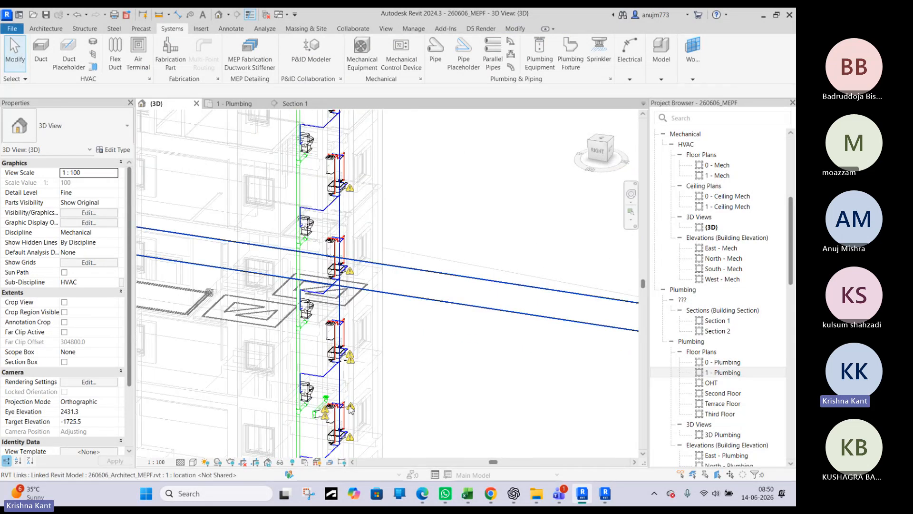
{"action": "middle_click_drag", "start_coordinate": [314, 384], "coordinate": [433, 337], "text": "shift"}
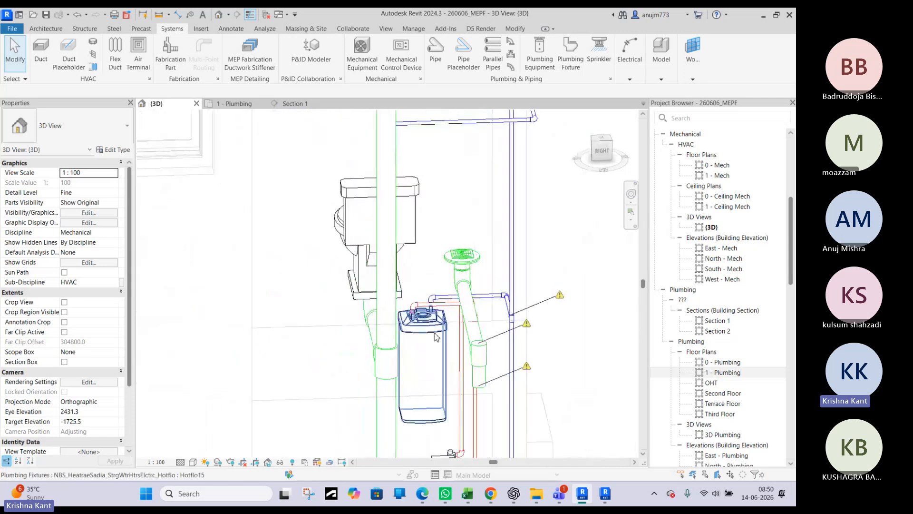
{"action": "middle_click_drag", "start_coordinate": [534, 304], "coordinate": [425, 299], "text": "shift"}
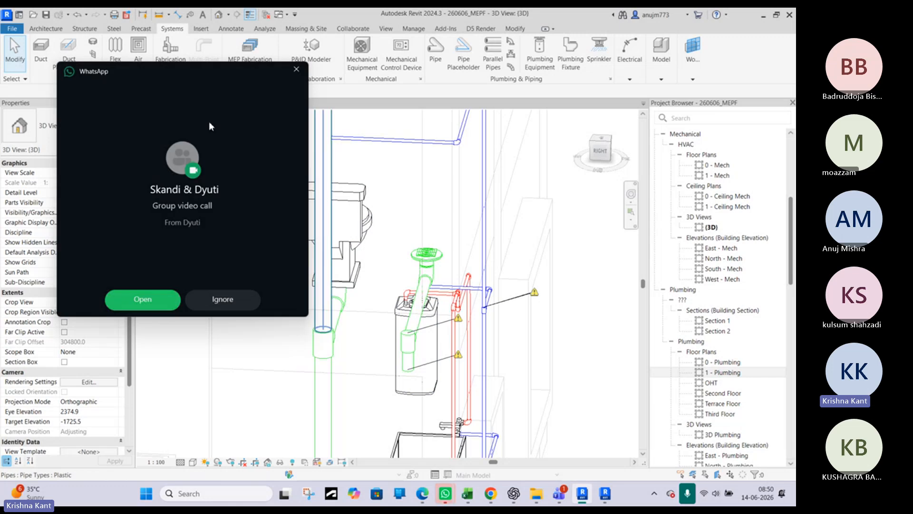
{"action": "left_click", "coordinate": [296, 69]}
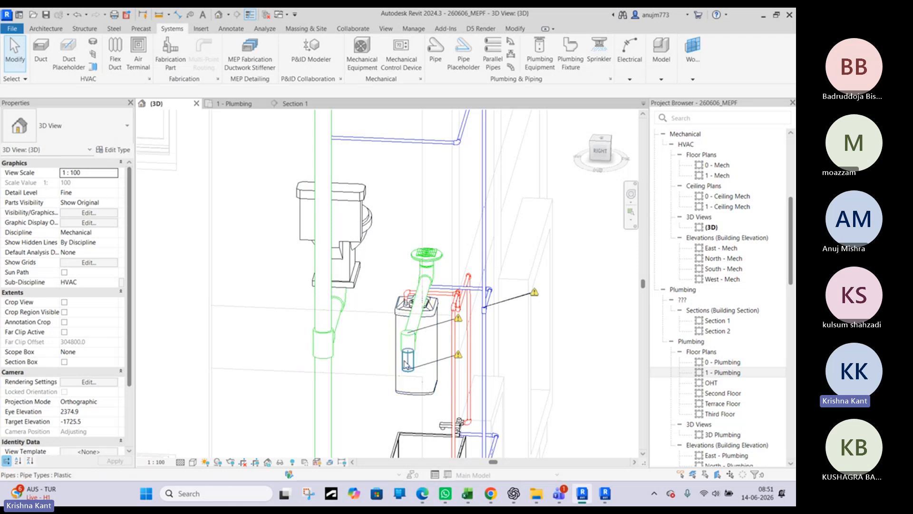
{"action": "middle_click_drag", "start_coordinate": [330, 357], "coordinate": [344, 312], "text": "shift"}
{"action": "scroll", "coordinate": [373, 342], "scroll_direction": "up", "scroll_amount": 2}
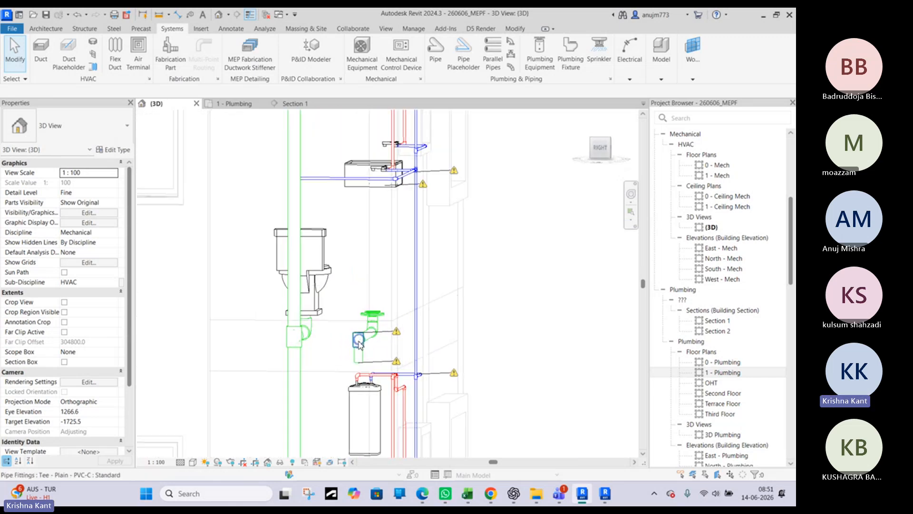
{"action": "scroll", "coordinate": [359, 343], "scroll_direction": "up", "scroll_amount": 3}
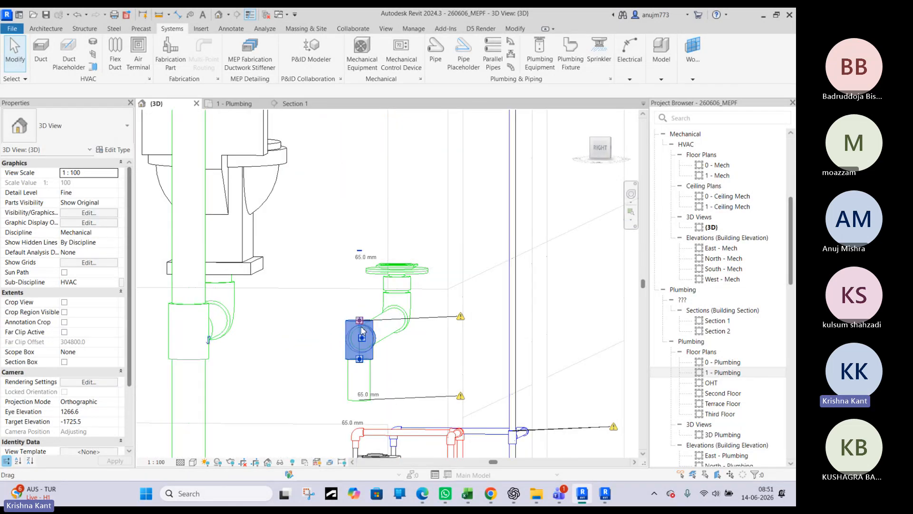
{"action": "left_click", "coordinate": [361, 327]}
{"action": "right_click", "coordinate": [362, 314]}
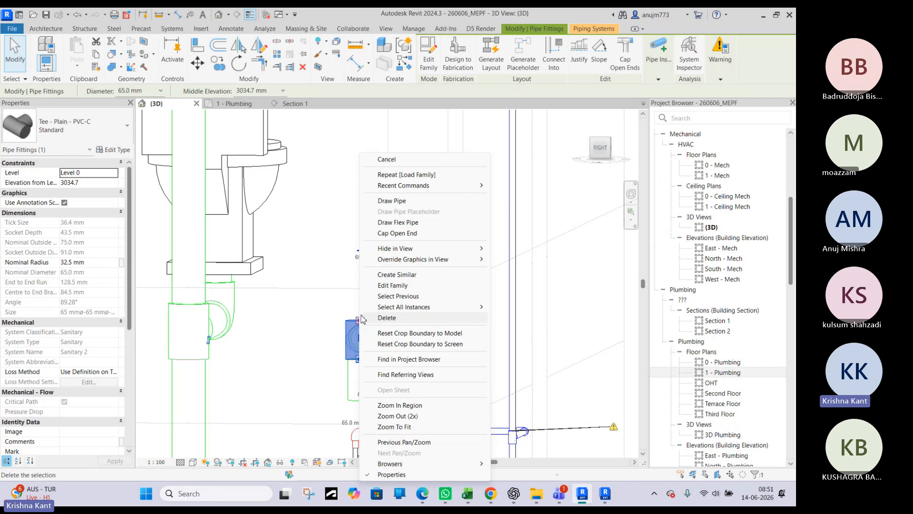
{"action": "left_click", "coordinate": [406, 200]}
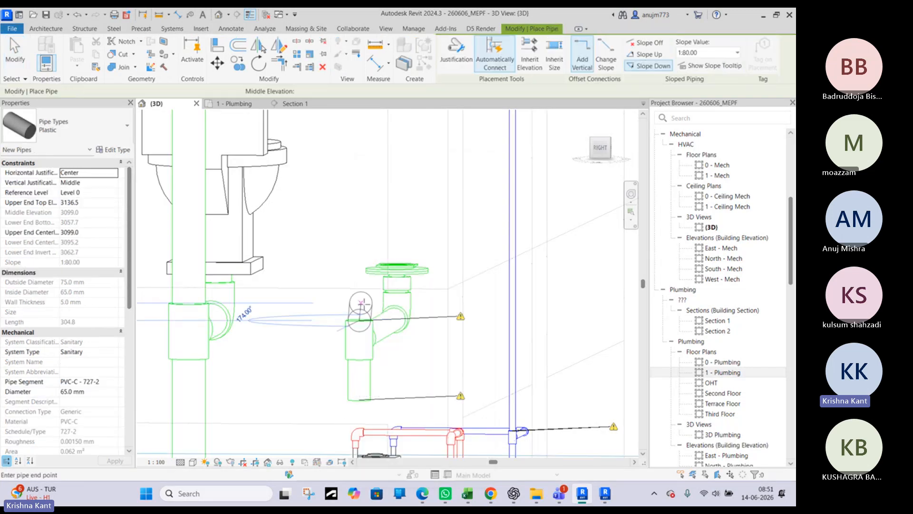
{"action": "key", "text": "Escape"}
Compare the toilet's 100 mm soil stack and tee with the floor drain's tee in the 3D view, 1 - Plumbing plan and Section 1
{"action": "scroll", "coordinate": [338, 349], "scroll_direction": "down", "scroll_amount": 3}
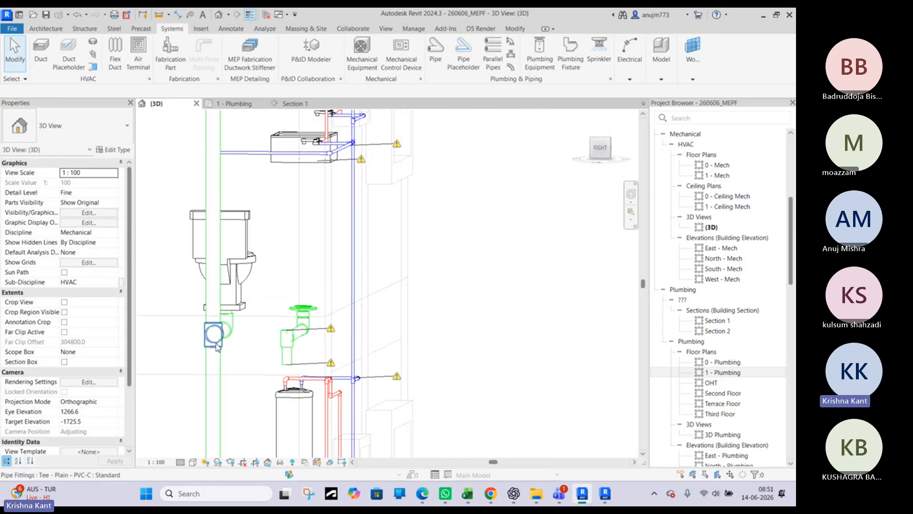
{"action": "middle_click_drag", "start_coordinate": [216, 346], "coordinate": [252, 339], "text": "shift"}
{"action": "scroll", "coordinate": [289, 349], "scroll_direction": "up", "scroll_amount": 3}
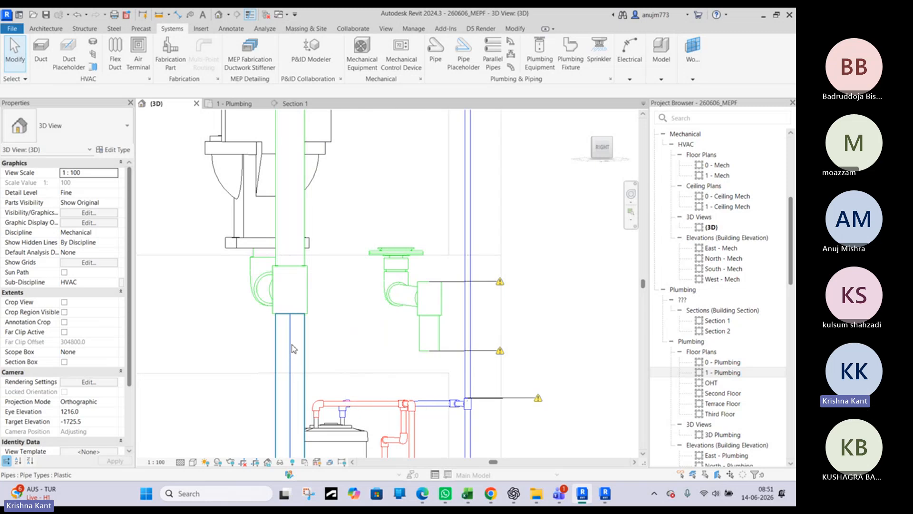
{"action": "left_click", "coordinate": [300, 345]}
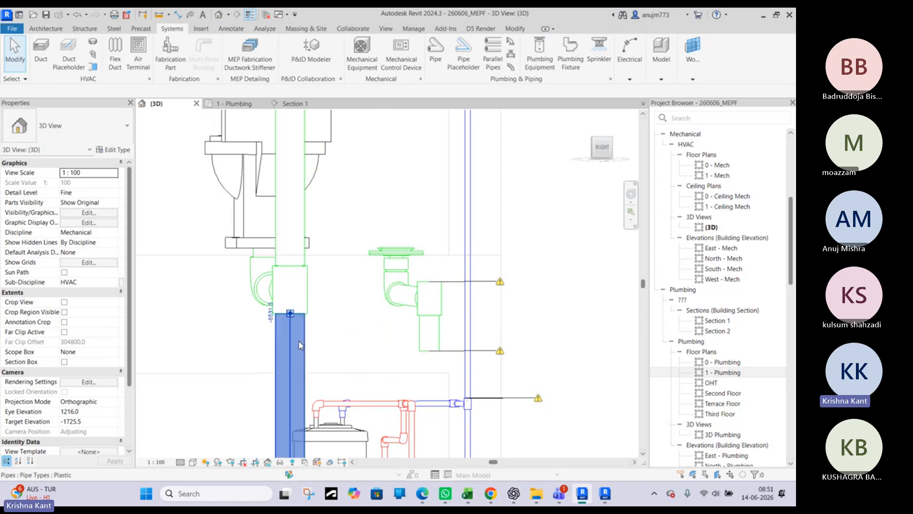
{"action": "scroll", "coordinate": [299, 333], "scroll_direction": "down", "scroll_amount": 3}
{"action": "middle_click_drag", "start_coordinate": [322, 336], "coordinate": [341, 314], "text": "shift"}
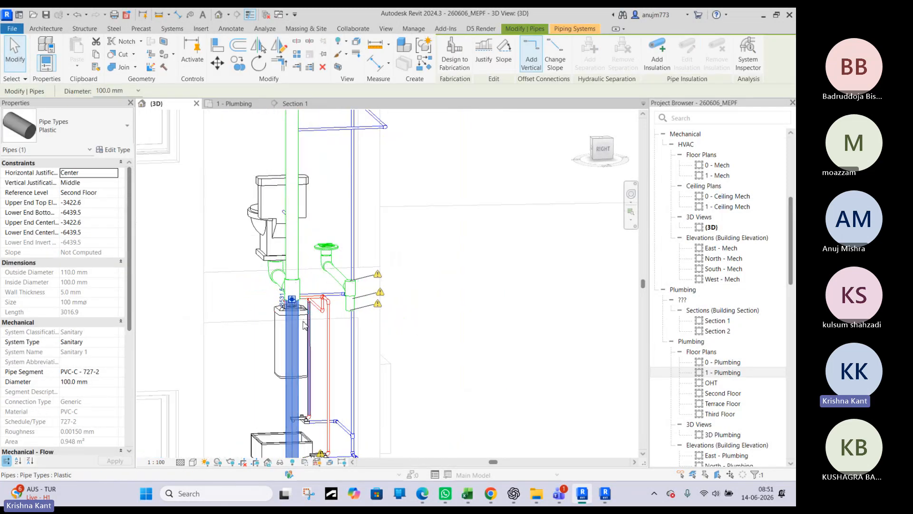
{"action": "left_click", "coordinate": [245, 105]}
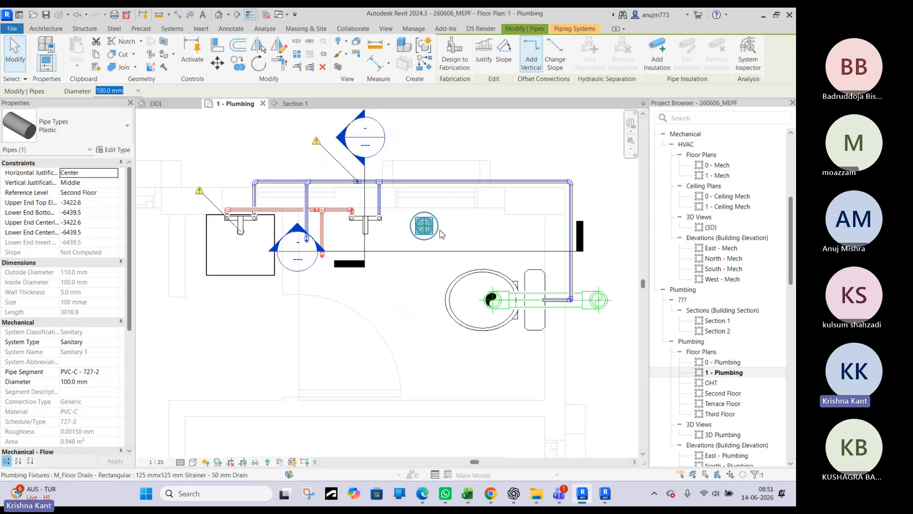
{"action": "double_click", "coordinate": [297, 227]}
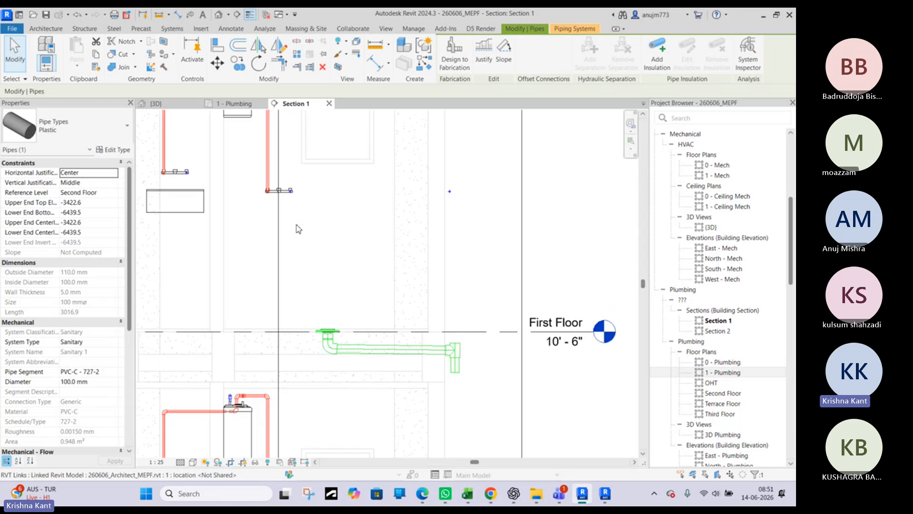
{"action": "scroll", "coordinate": [460, 350], "scroll_direction": "up", "scroll_amount": 3}
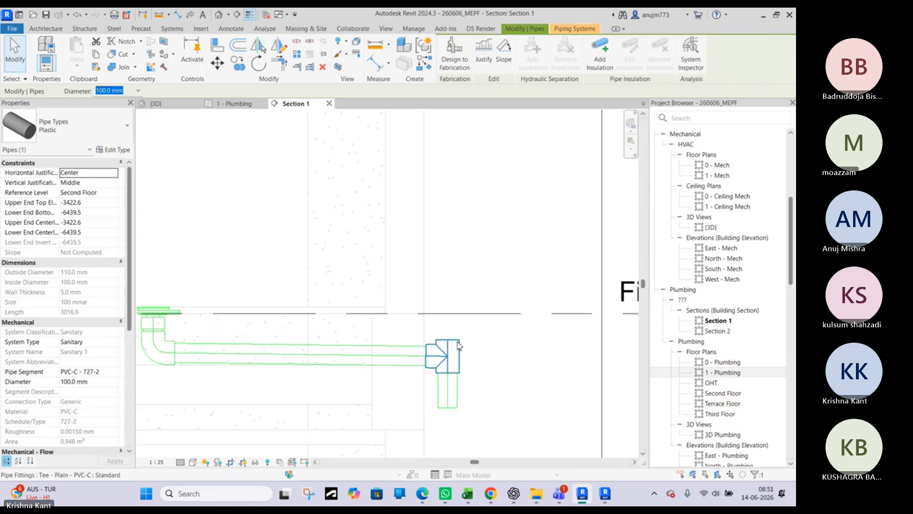
{"action": "scroll", "coordinate": [458, 346], "scroll_direction": "down", "scroll_amount": 5}
{"action": "left_click", "coordinate": [235, 104]}
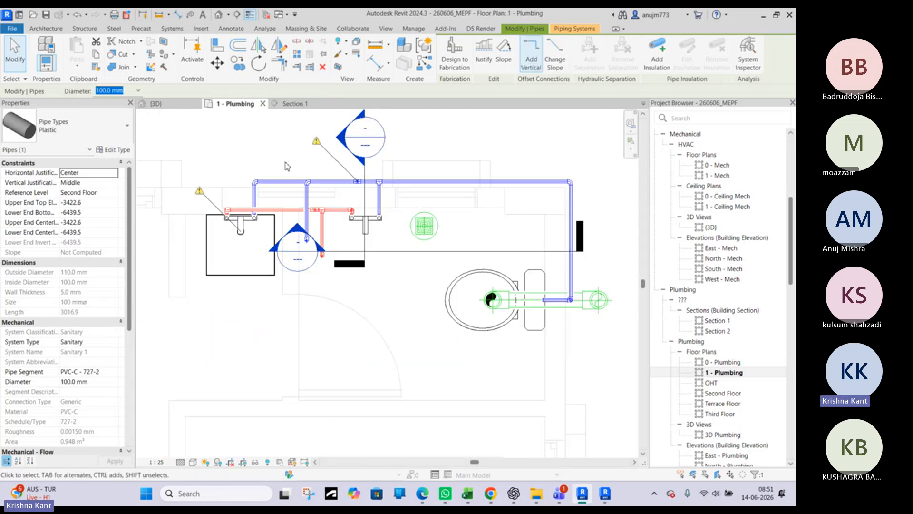
Move the Section 2 line beside the soil stack behind the toilet with a far clip offset of about 373 mm, and open its view
{"action": "left_click", "coordinate": [365, 197]}
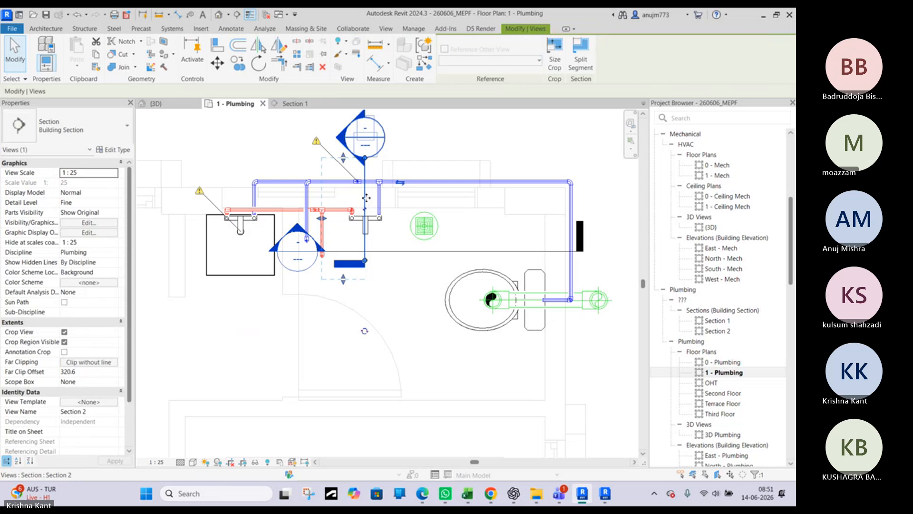
{"action": "left_click_drag", "start_coordinate": [366, 198], "coordinate": [593, 271]}
{"action": "left_click_drag", "start_coordinate": [548, 290], "coordinate": [541, 290]}
{"action": "key", "text": "Escape"}
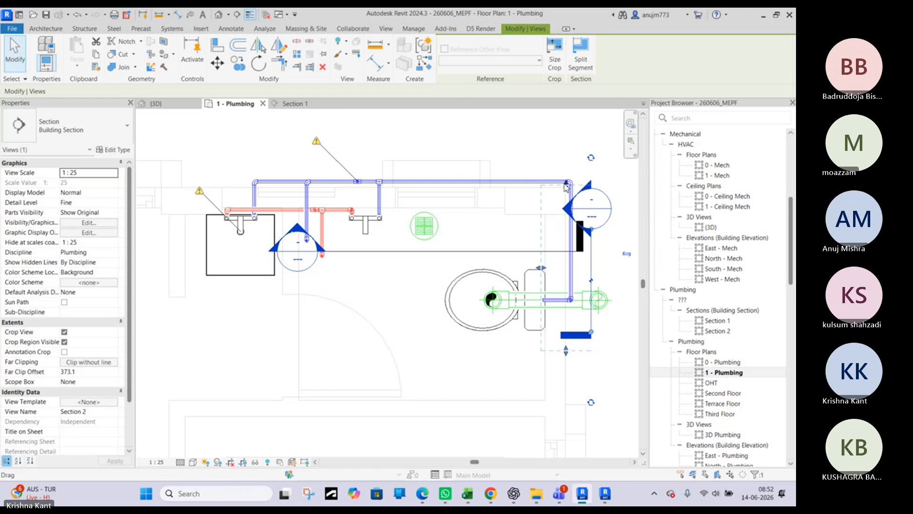
{"action": "double_click", "coordinate": [573, 209]}
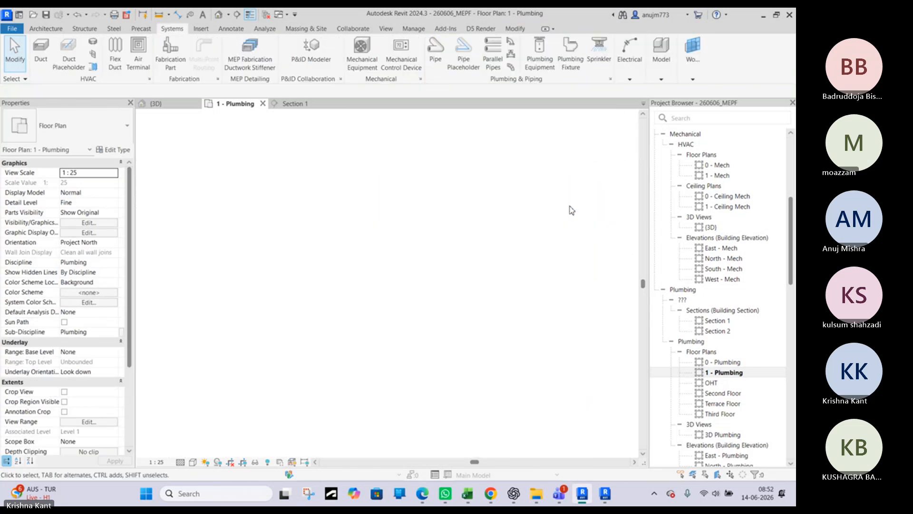
Widen Section 2's crop region on the side away from the floor drain's vertical pipe
{"action": "scroll", "coordinate": [415, 365], "scroll_direction": "up", "scroll_amount": 5}
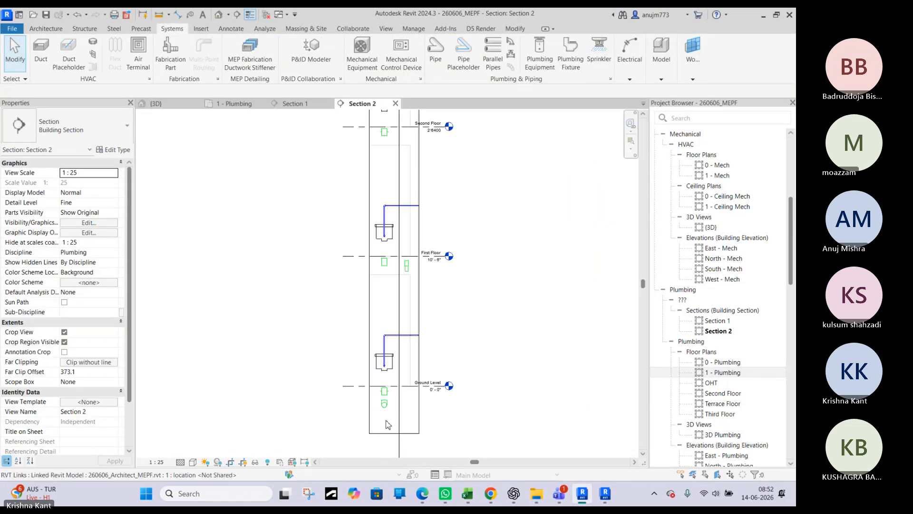
{"action": "scroll", "coordinate": [388, 371], "scroll_direction": "down", "scroll_amount": 3}
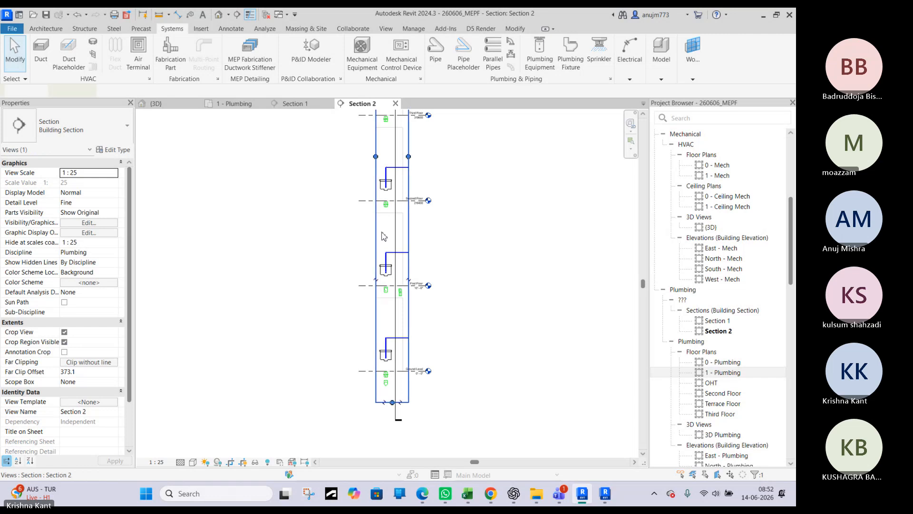
{"action": "left_click", "coordinate": [376, 157]}
{"action": "left_click_drag", "start_coordinate": [353, 162], "coordinate": [353, 163]}
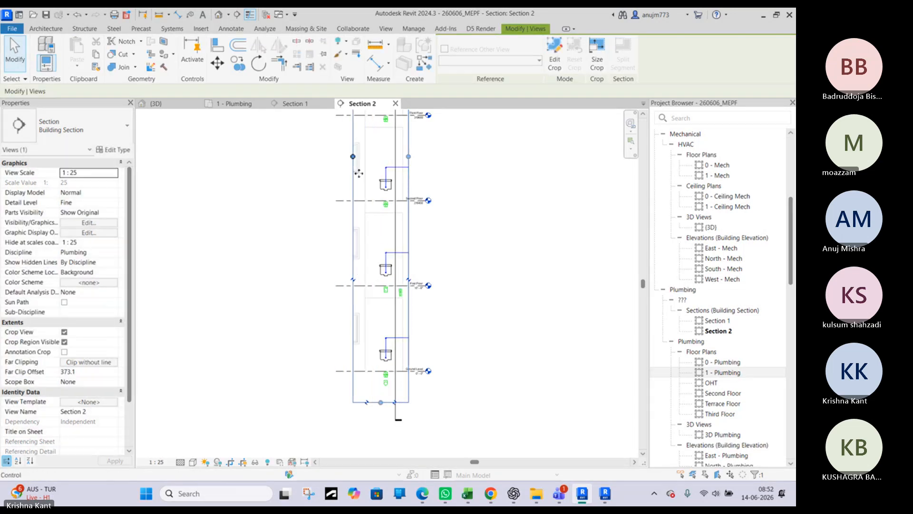
{"action": "scroll", "coordinate": [404, 295], "scroll_direction": "up", "scroll_amount": 10}
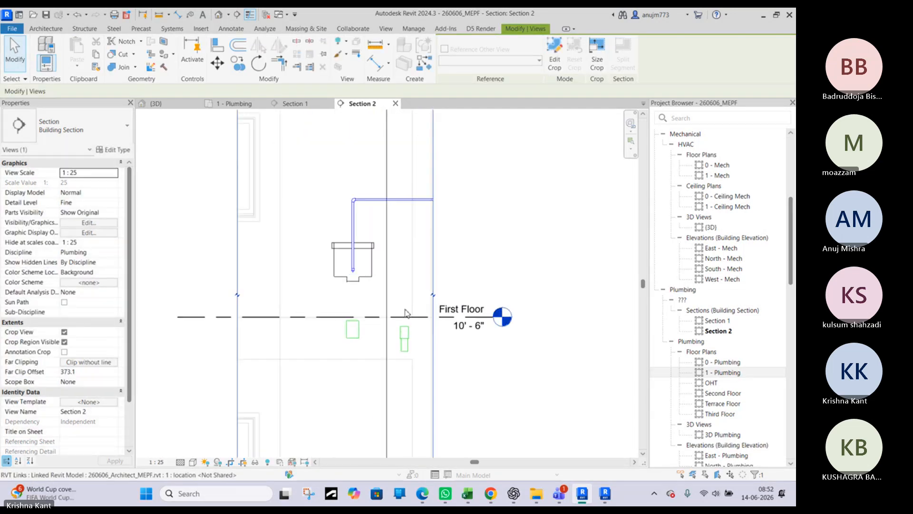
{"action": "key", "text": "Escape"}
{"action": "scroll", "coordinate": [409, 355], "scroll_direction": "down", "scroll_amount": 3}
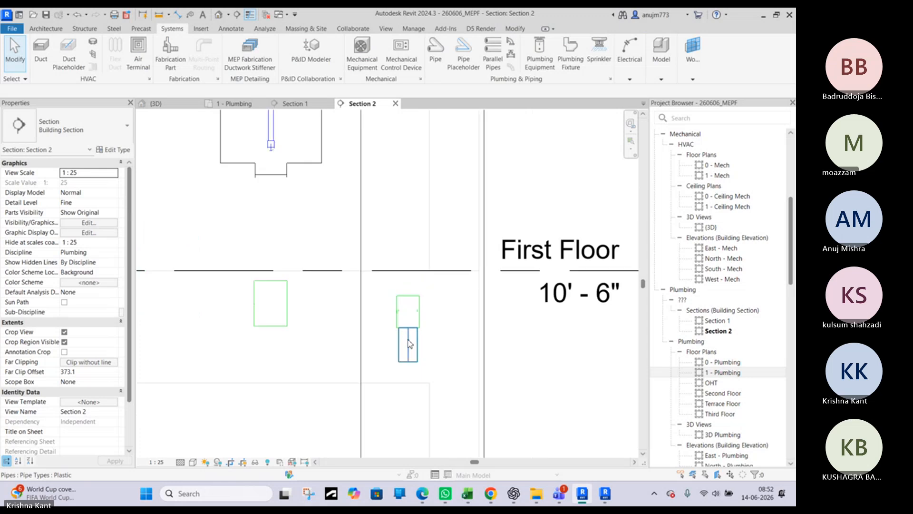
{"action": "scroll", "coordinate": [292, 321], "scroll_direction": "down", "scroll_amount": 5}
{"action": "scroll", "coordinate": [292, 323], "scroll_direction": "down", "scroll_amount": 3}
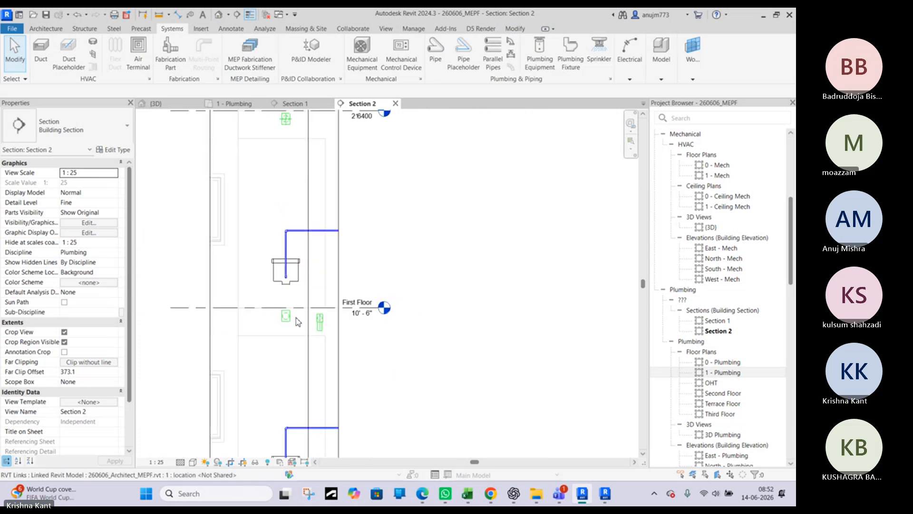
Nudge the Section 2 line outward in Section 1 to bring the toilet's soil stack into the cut, and return to Section 2
{"action": "left_click", "coordinate": [277, 105]}
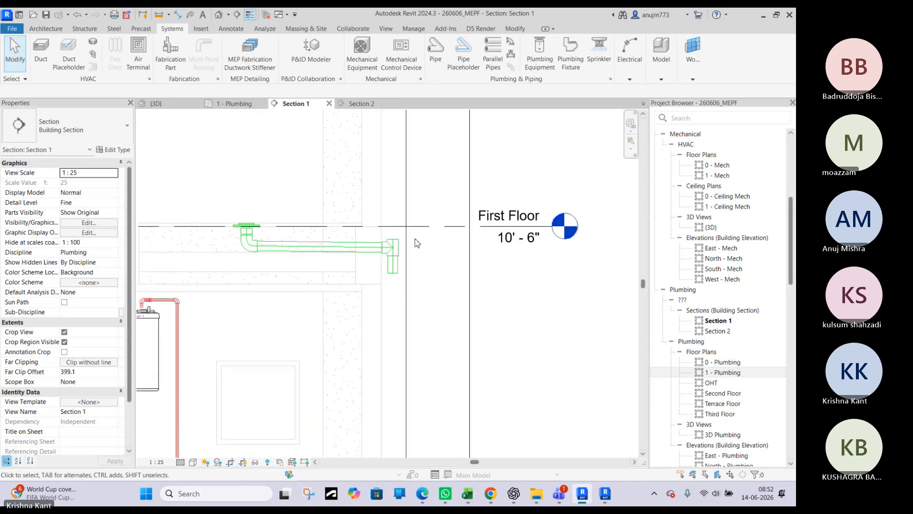
{"action": "scroll", "coordinate": [415, 261], "scroll_direction": "down", "scroll_amount": 6}
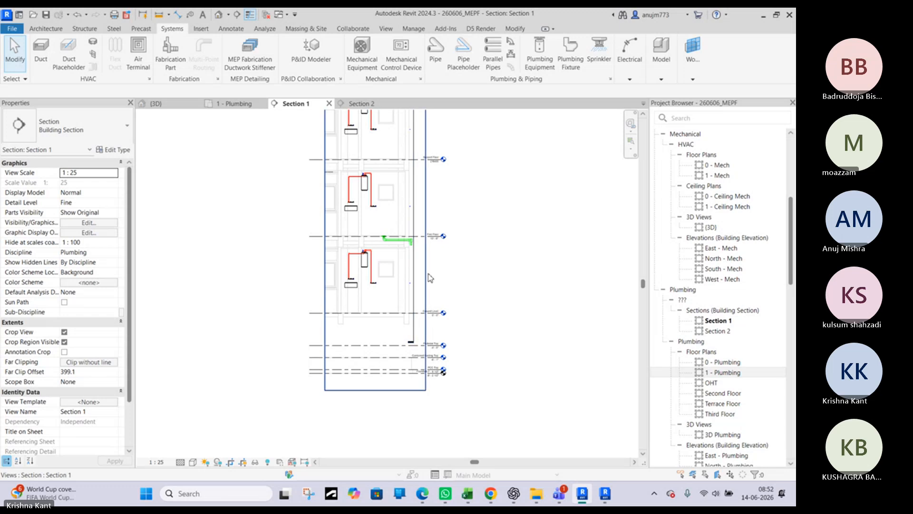
{"action": "left_click", "coordinate": [413, 274]}
{"action": "scroll", "coordinate": [424, 190], "scroll_direction": "up", "scroll_amount": 3}
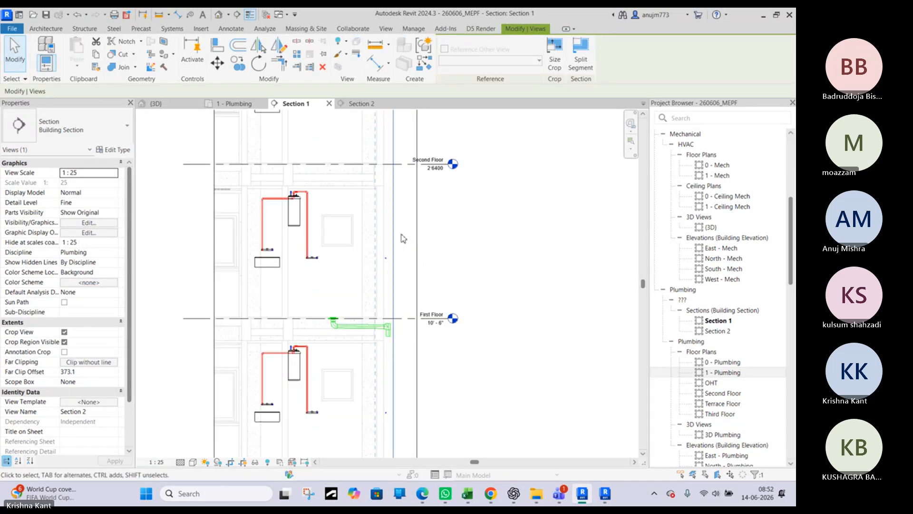
{"action": "key", "text": "Right"}
{"action": "key", "text": "Right"}
{"action": "key", "text": "Right"}
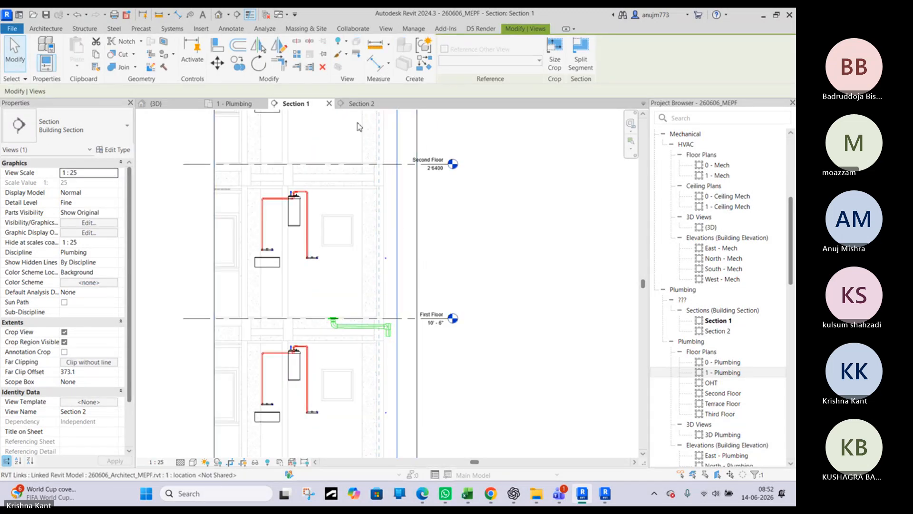
{"action": "left_click", "coordinate": [357, 104]}
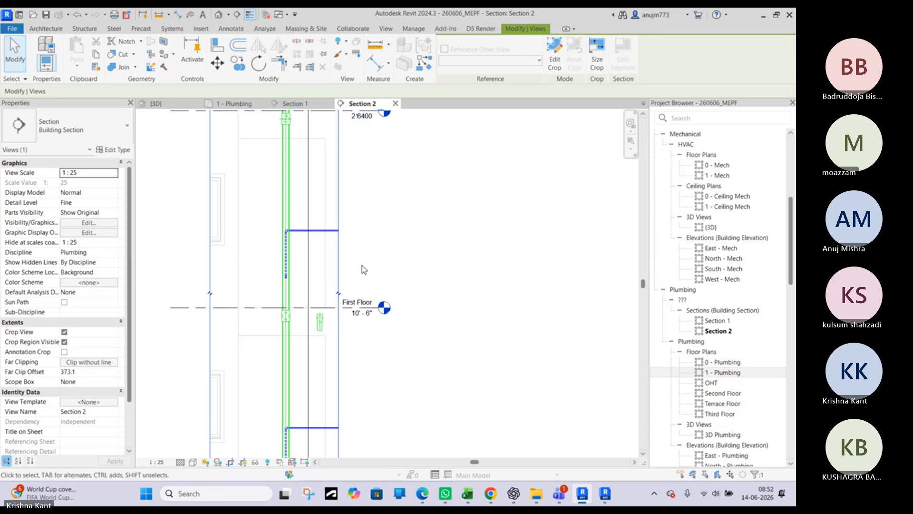
Draw a 65 mm pipe sloping down at 1:80 from the lower end of the floor drain's vertical pipe toward the soil stack
{"action": "scroll", "coordinate": [324, 328], "scroll_direction": "up", "scroll_amount": 5}
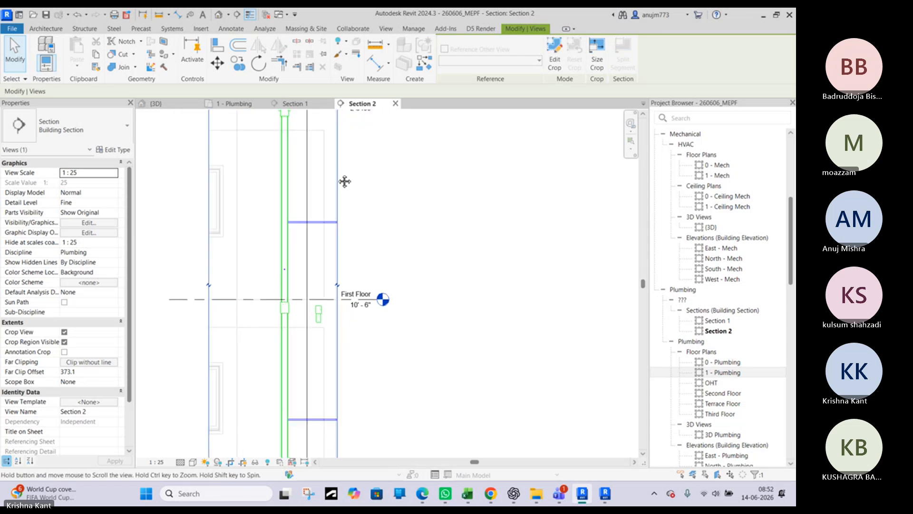
{"action": "scroll", "coordinate": [303, 228], "scroll_direction": "up", "scroll_amount": 2}
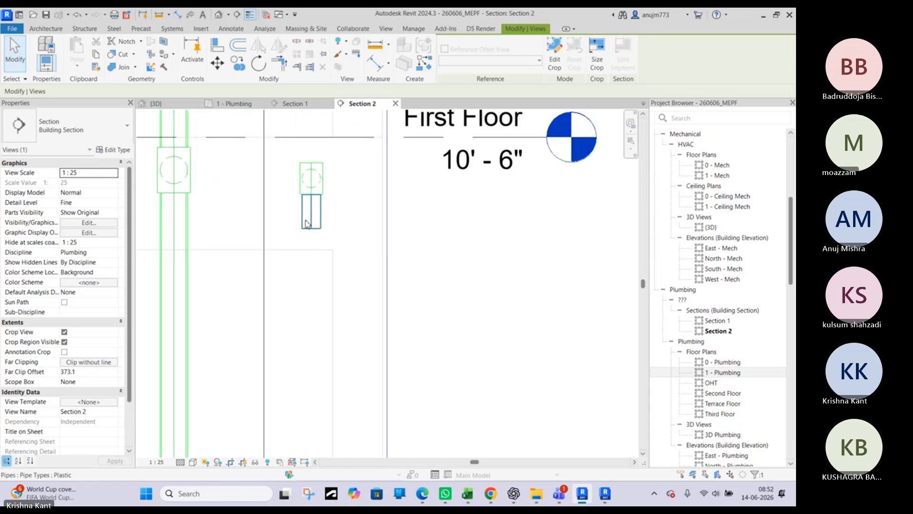
{"action": "left_click", "coordinate": [310, 223]}
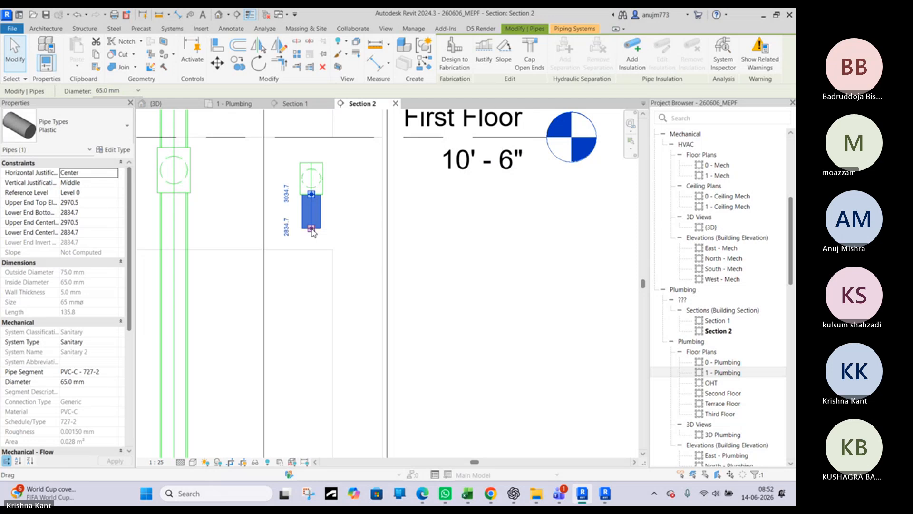
{"action": "right_click", "coordinate": [313, 232]}
{"action": "left_click", "coordinate": [381, 227]}
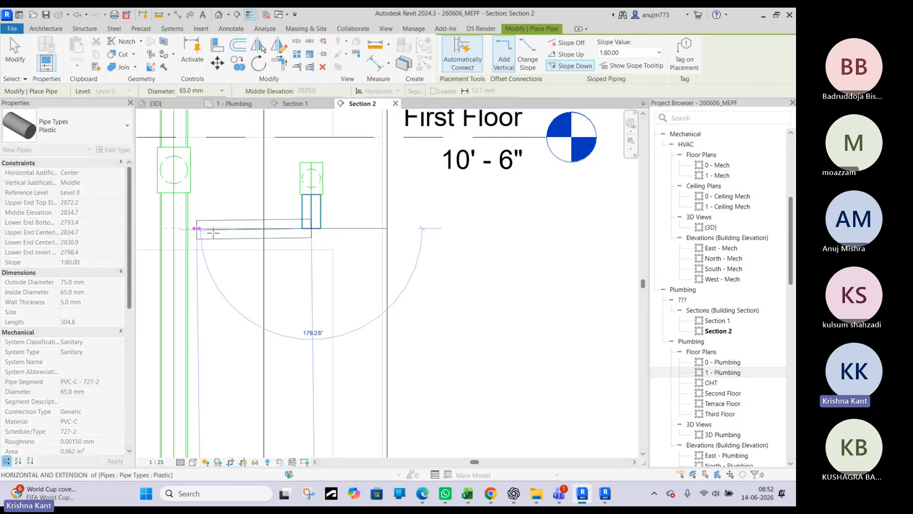
{"action": "left_click", "coordinate": [228, 231]}
{"action": "key", "text": "Escape"}
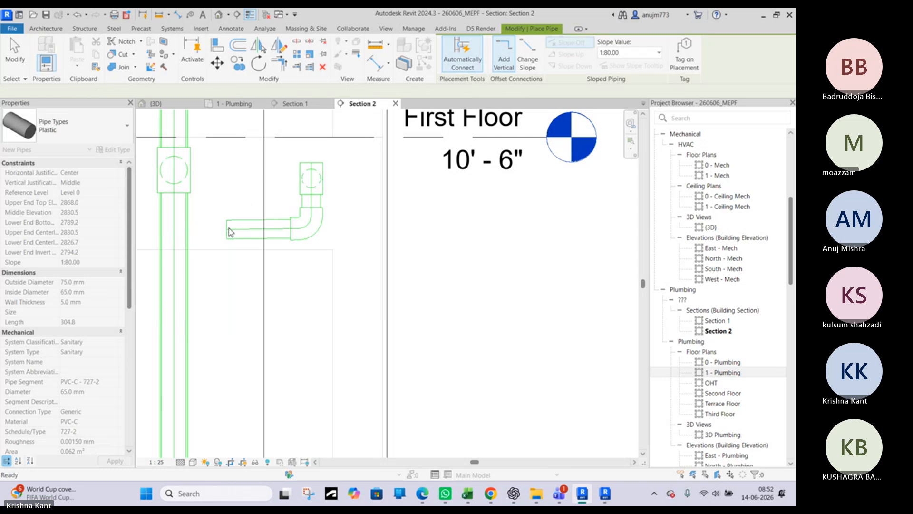
{"action": "middle_click_drag", "start_coordinate": [331, 231], "coordinate": [397, 235]}
{"action": "scroll", "coordinate": [397, 235], "scroll_direction": "down", "scroll_amount": 1}
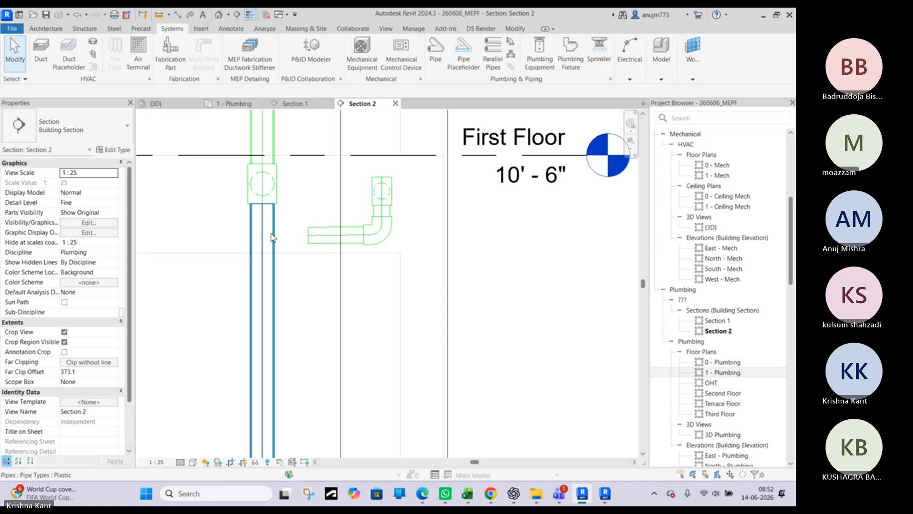
Try to extend the sloped 65 mm pipe to the soil stack below its tee with Trim/Extend Single Element
{"action": "scroll", "coordinate": [272, 237], "scroll_direction": "up", "scroll_amount": 2}
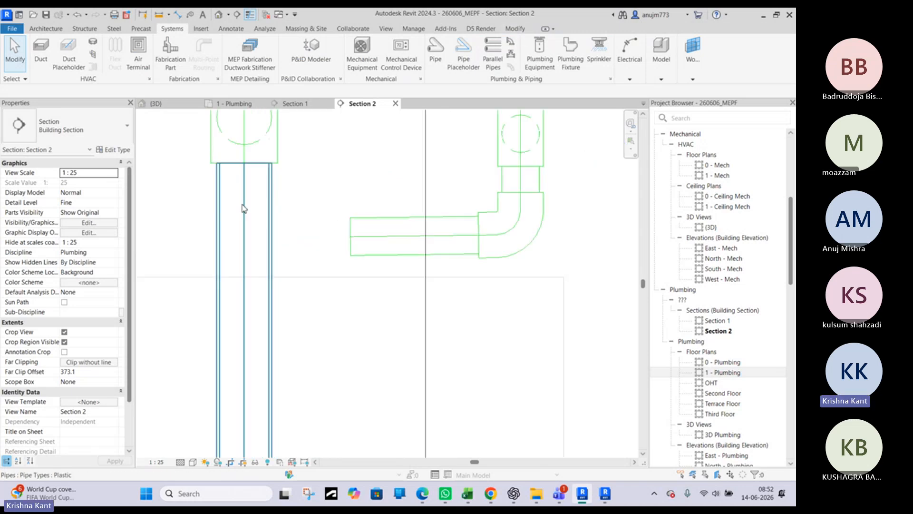
{"action": "left_click", "coordinate": [515, 29]}
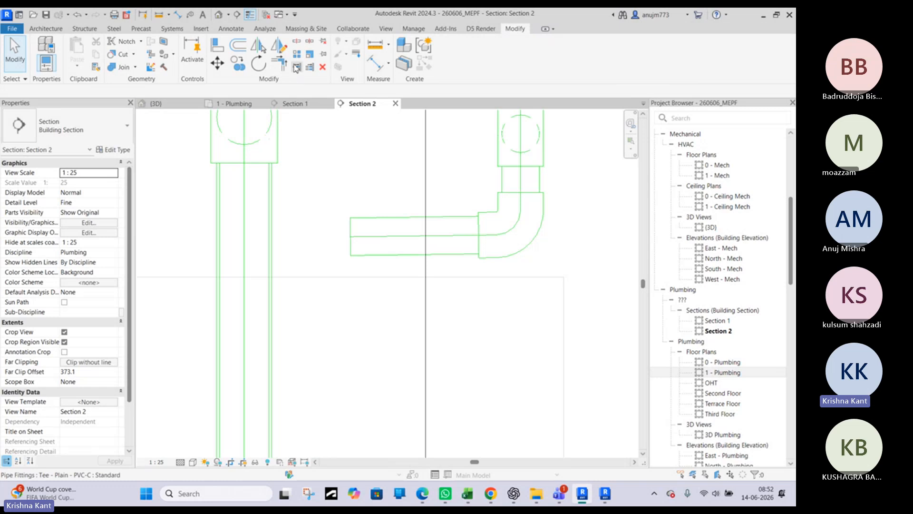
{"action": "left_click", "coordinate": [272, 245]}
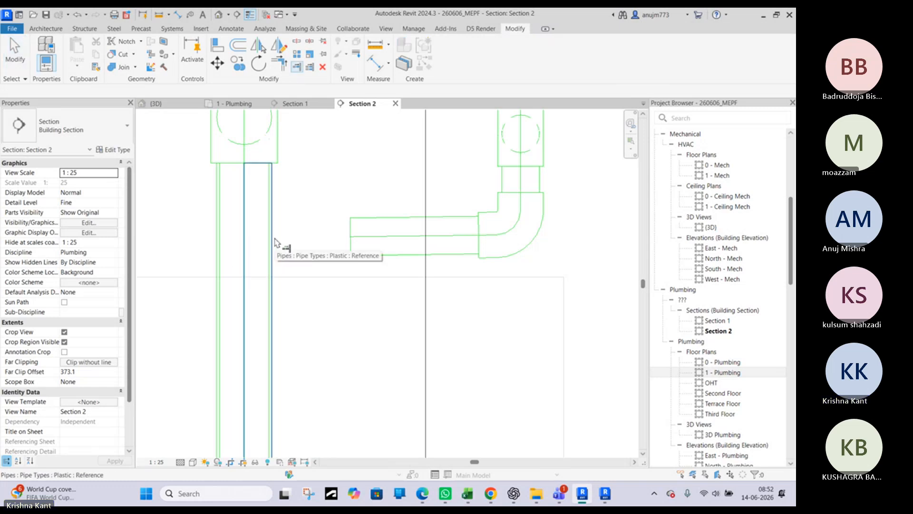
{"action": "left_click", "coordinate": [430, 241]}
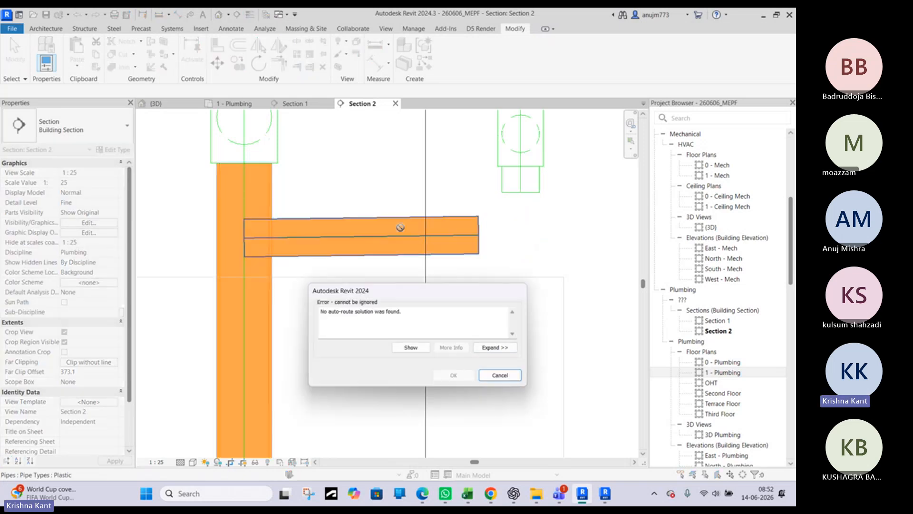
{"action": "left_click", "coordinate": [499, 376]}
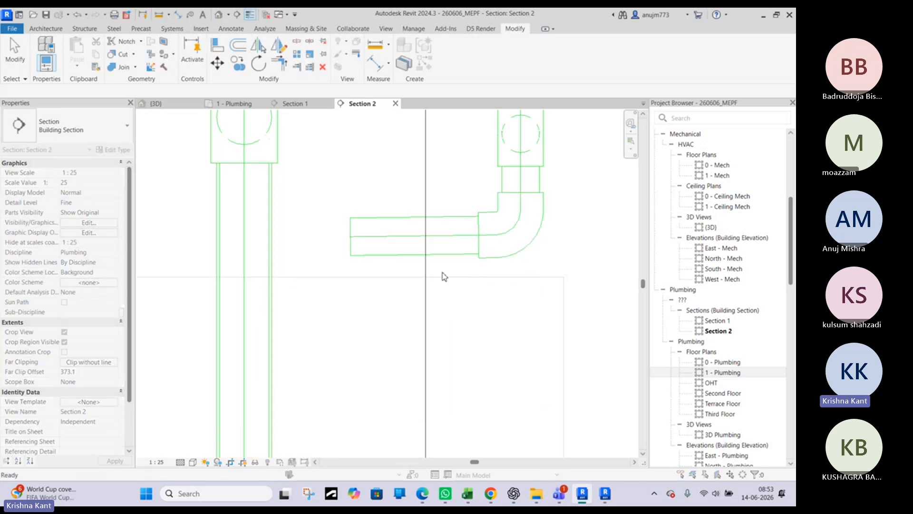
{"action": "key", "text": "Escape"}
Try to connect the sloped pipe by stretching its open end to the soil stack's centreline
{"action": "left_click", "coordinate": [350, 238]}
{"action": "left_click_drag", "start_coordinate": [350, 236], "coordinate": [244, 239]}
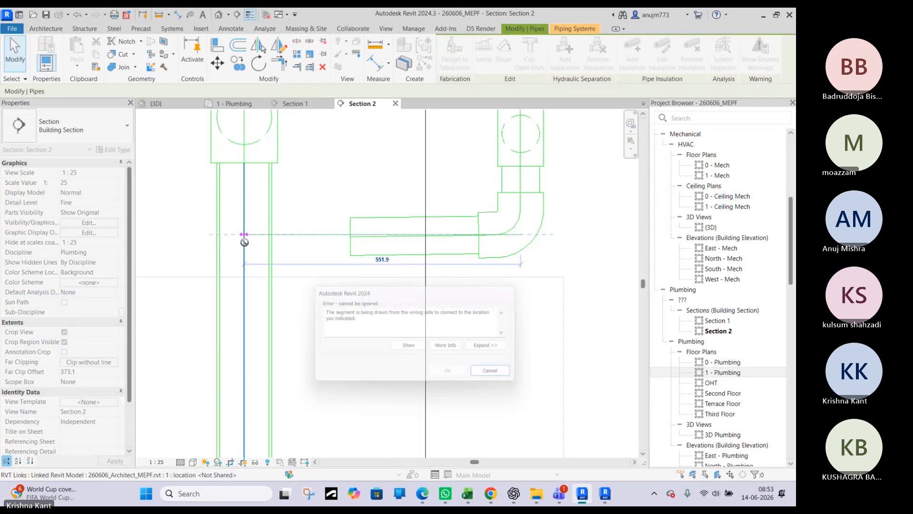
{"action": "left_click", "coordinate": [500, 375]}
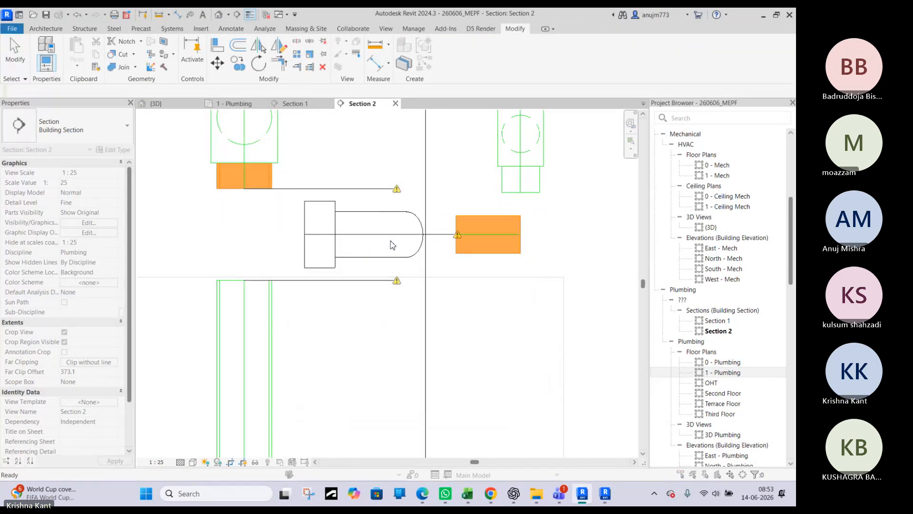
Examine how the floor drain's branch pipe lines up with the toilet's soil stack in the 1 - Plumbing plan and the 3D top view
{"action": "left_click", "coordinate": [295, 104]}
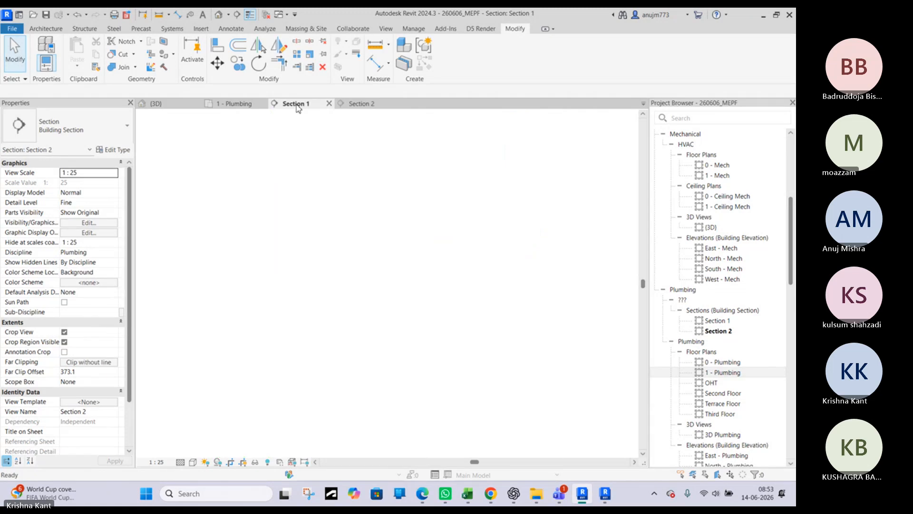
{"action": "left_click", "coordinate": [236, 104]}
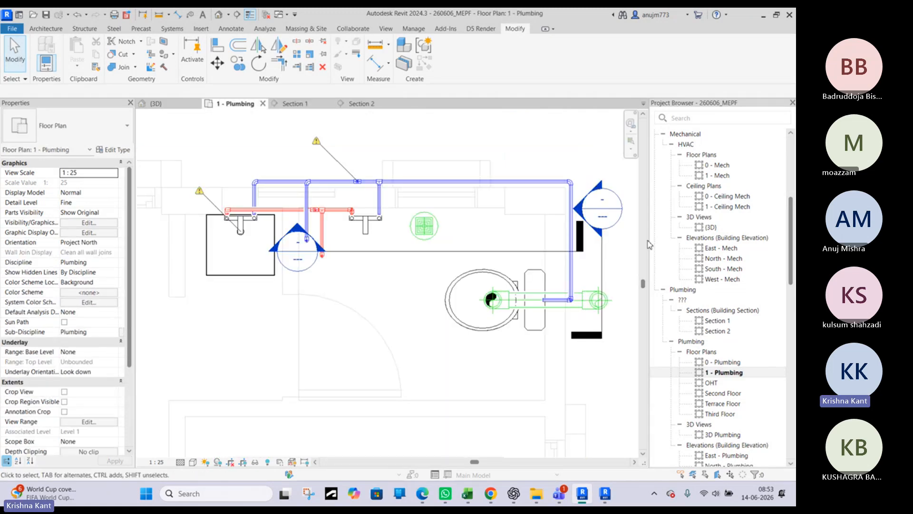
{"action": "middle_click_drag", "start_coordinate": [581, 264], "coordinate": [375, 270]}
{"action": "scroll", "coordinate": [375, 270], "scroll_direction": "up", "scroll_amount": 3}
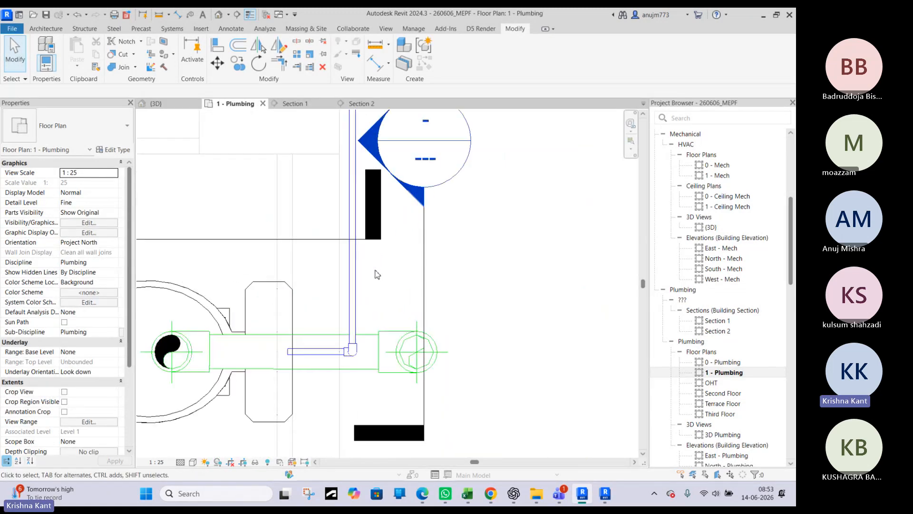
{"action": "left_click", "coordinate": [170, 104]}
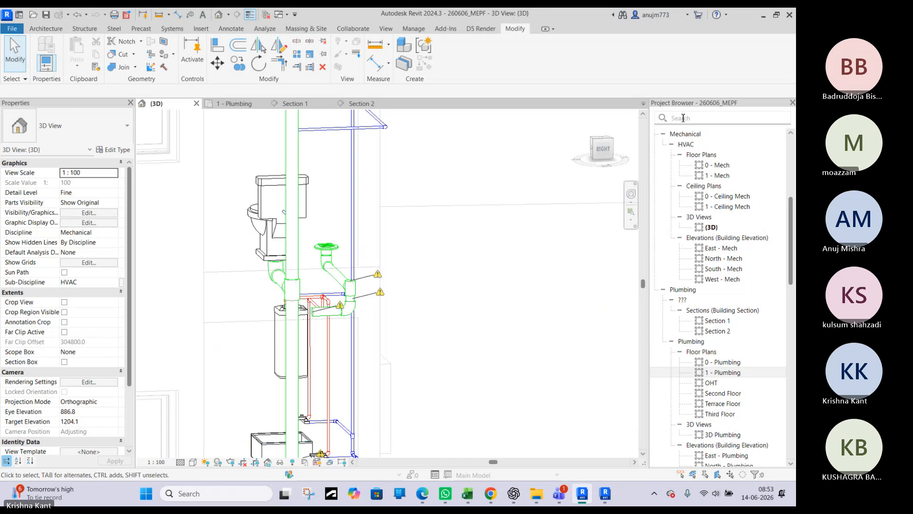
{"action": "left_click", "coordinate": [603, 140]}
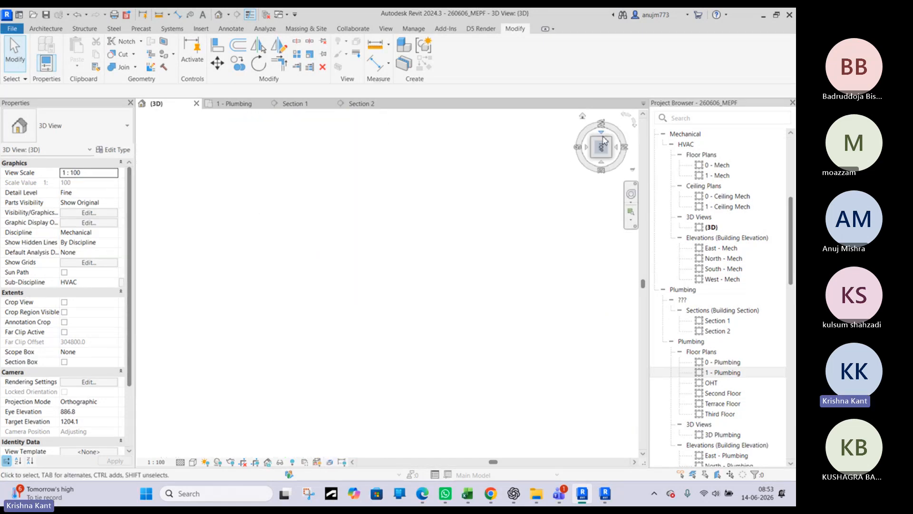
{"action": "scroll", "coordinate": [414, 286], "scroll_direction": "up", "scroll_amount": 6}
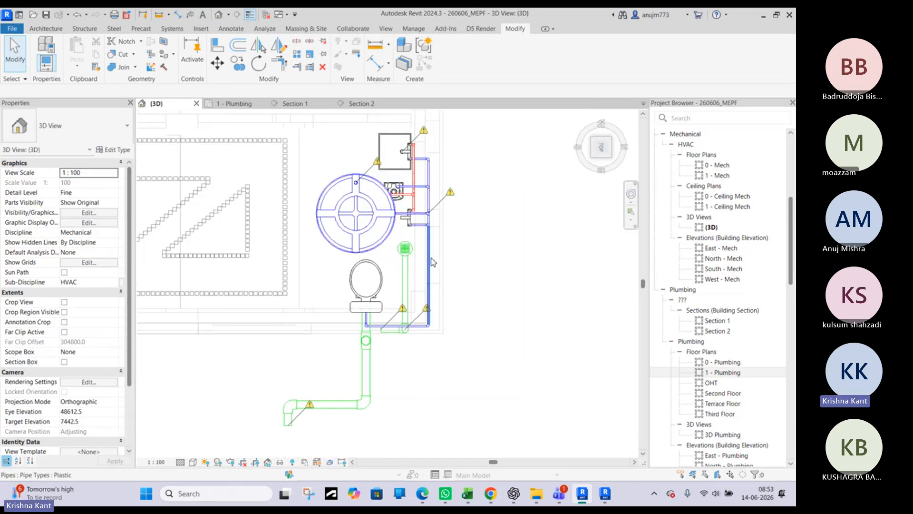
{"action": "scroll", "coordinate": [377, 347], "scroll_direction": "up", "scroll_amount": 5}
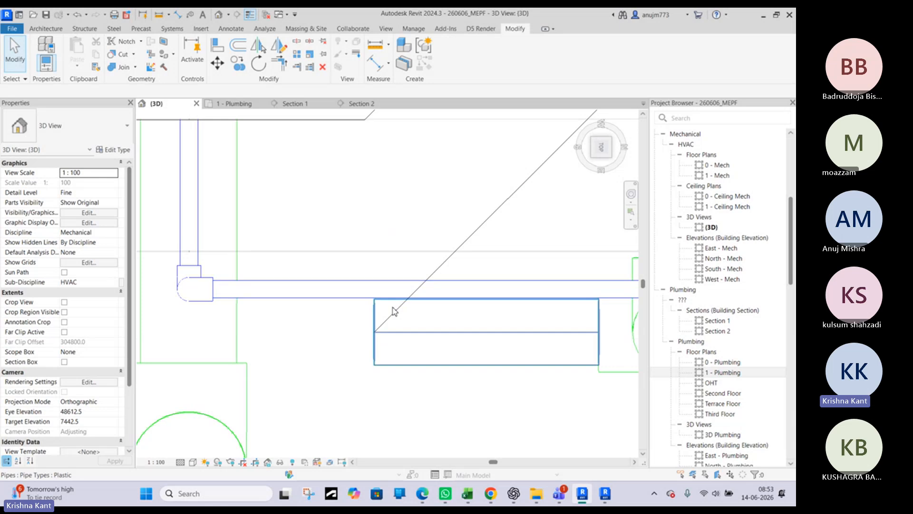
{"action": "scroll", "coordinate": [436, 326], "scroll_direction": "down", "scroll_amount": 3}
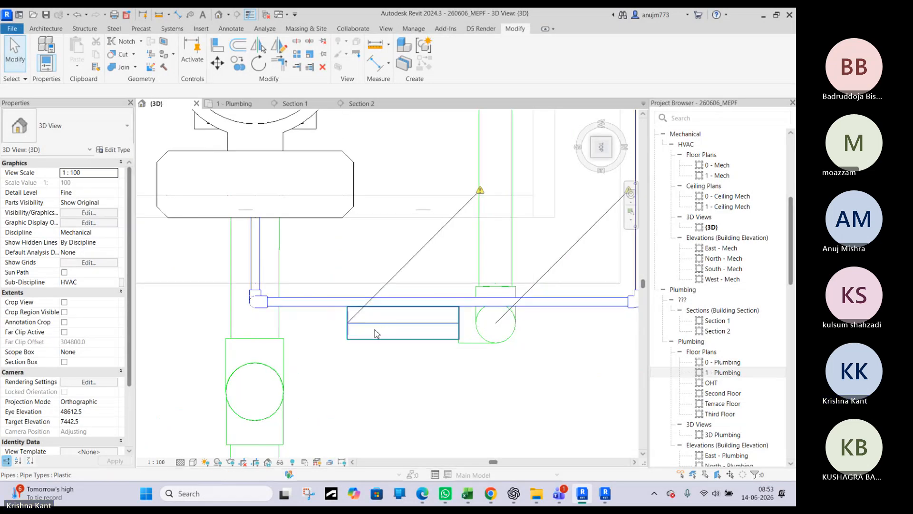
{"action": "scroll", "coordinate": [363, 327], "scroll_direction": "up", "scroll_amount": 3}
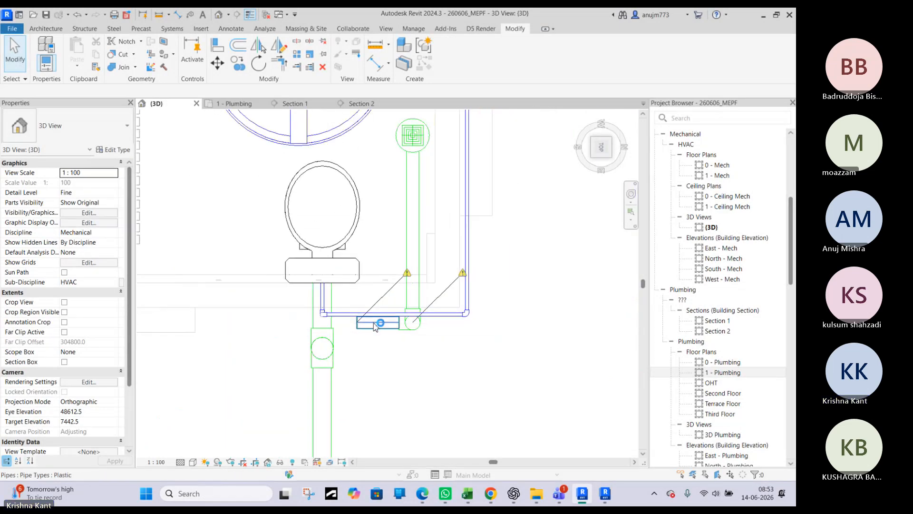
{"action": "scroll", "coordinate": [371, 327], "scroll_direction": "down", "scroll_amount": 3}
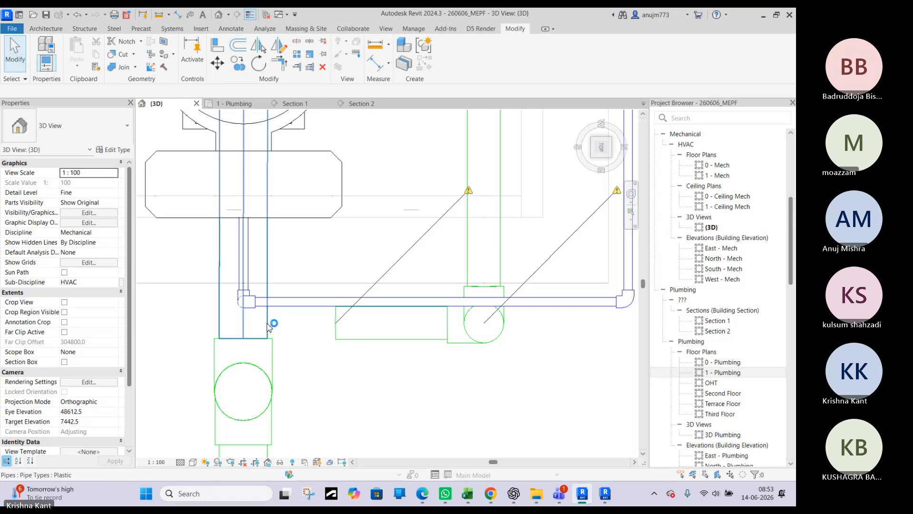
{"action": "scroll", "coordinate": [265, 324], "scroll_direction": "down", "scroll_amount": 5}
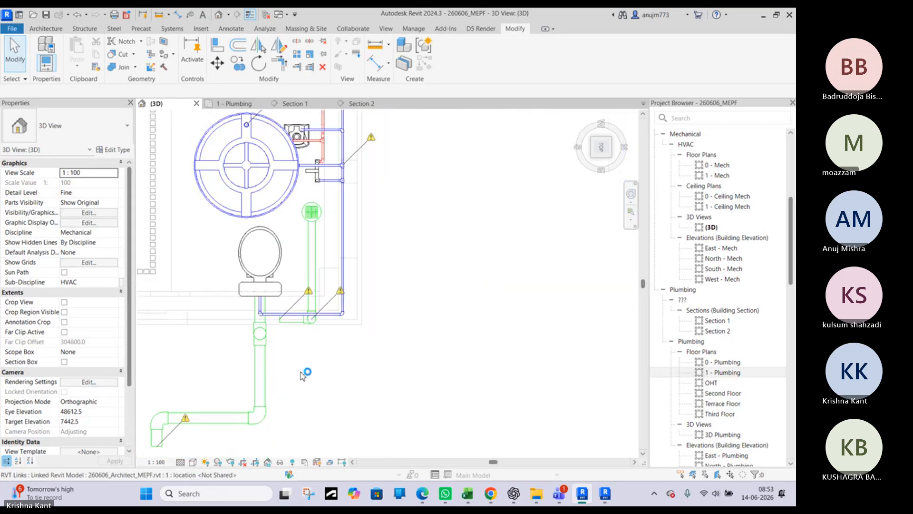
Examine the floor drain's sloped branch pipe against the toilet's soil stack from several angles in the 3D view
{"action": "middle_click_drag", "start_coordinate": [305, 375], "coordinate": [355, 359], "text": "shift"}
{"action": "middle_click_drag", "start_coordinate": [348, 270], "coordinate": [309, 422]}
{"action": "middle_click_drag", "start_coordinate": [336, 322], "coordinate": [321, 459], "text": "shift"}
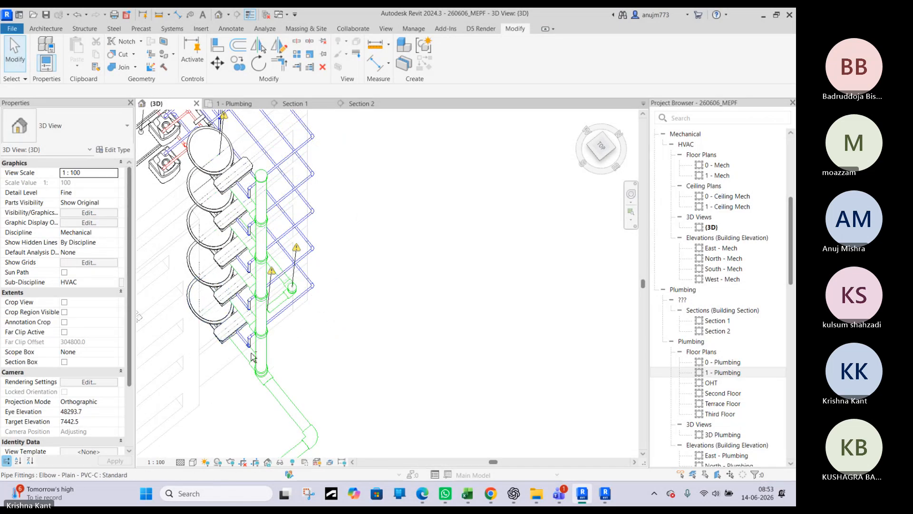
{"action": "middle_click_drag", "start_coordinate": [258, 360], "coordinate": [291, 379], "text": "shift"}
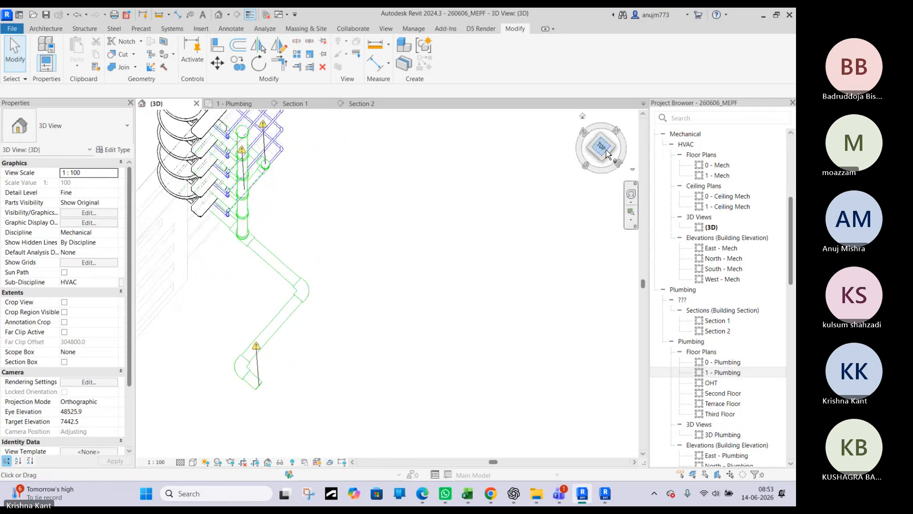
{"action": "scroll", "coordinate": [305, 295], "scroll_direction": "up", "scroll_amount": 6}
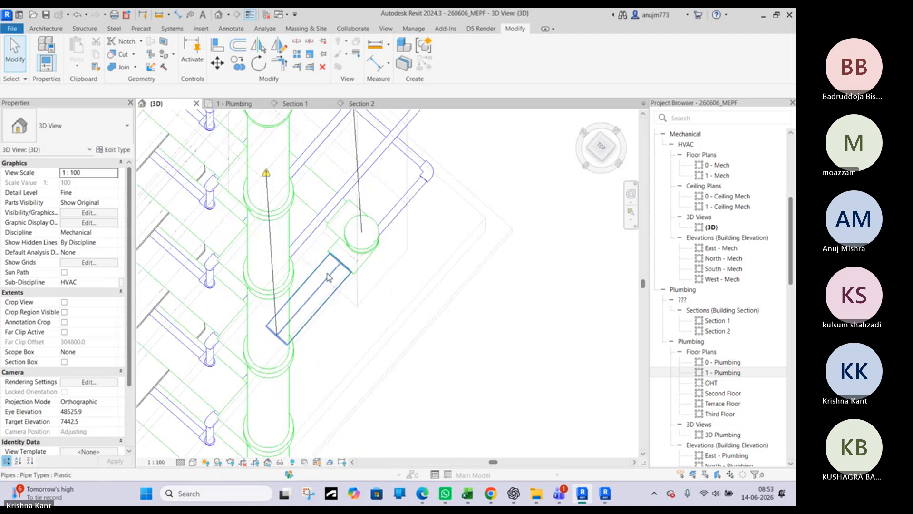
{"action": "left_click", "coordinate": [329, 277]}
{"action": "middle_click_drag", "start_coordinate": [350, 315], "coordinate": [107, 292], "text": "shift"}
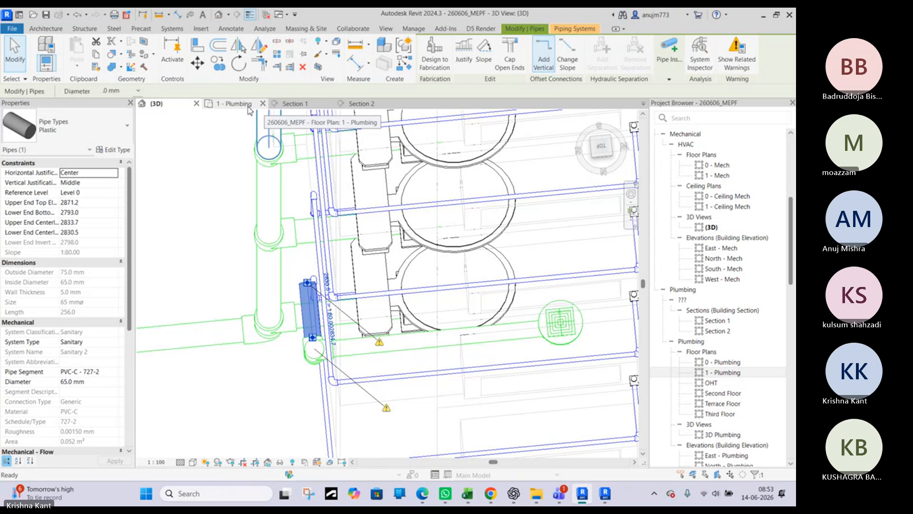
Set the view depth offset of the 1 - Plumbing floor plan's view range to -300 from Level 1
{"action": "left_click", "coordinate": [248, 111]}
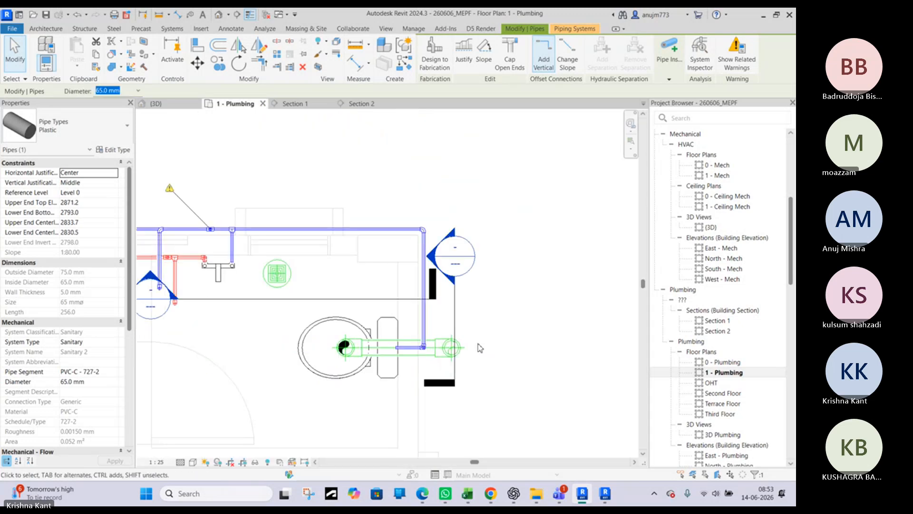
{"action": "key", "text": "v"}
{"action": "key", "text": "r"}
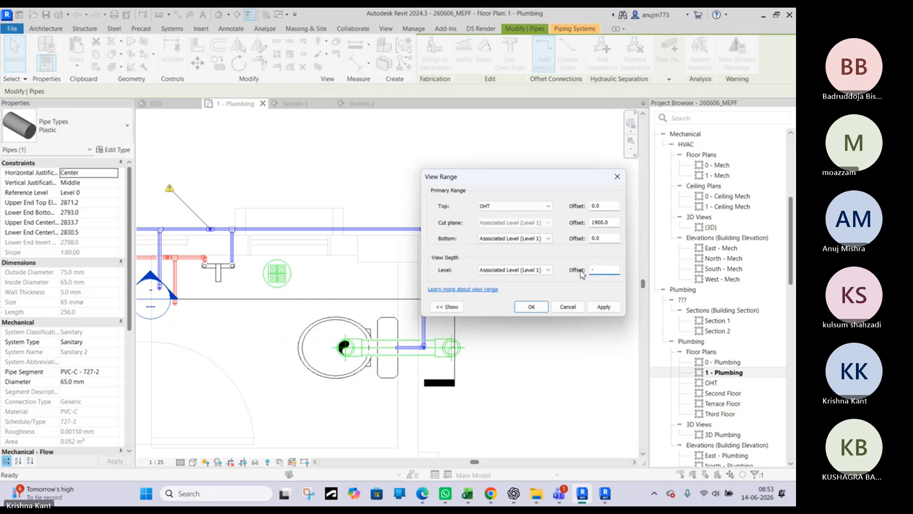
{"action": "left_click", "coordinate": [531, 307]}
{"action": "key", "text": "Escape"}
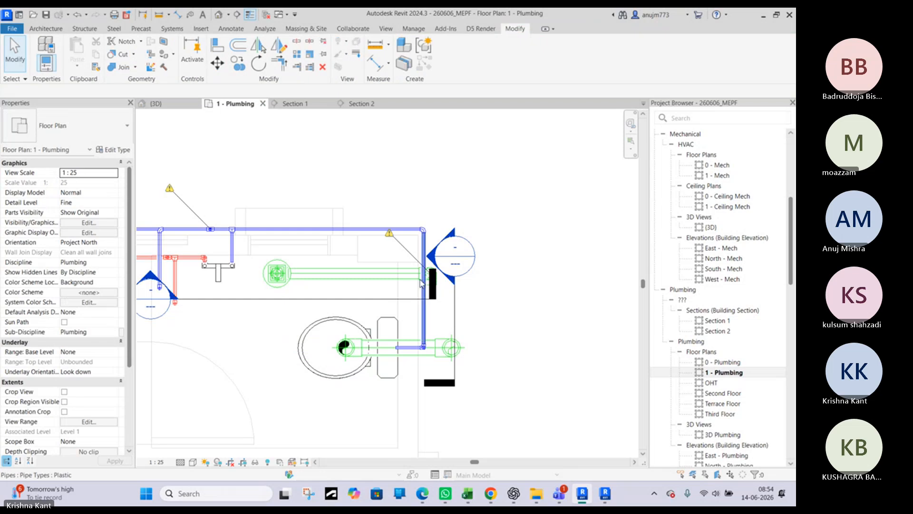
Move the Section 2 line outward in the plan so that it clears the toilet's soil stack
{"action": "scroll", "coordinate": [421, 283], "scroll_direction": "up", "scroll_amount": 3}
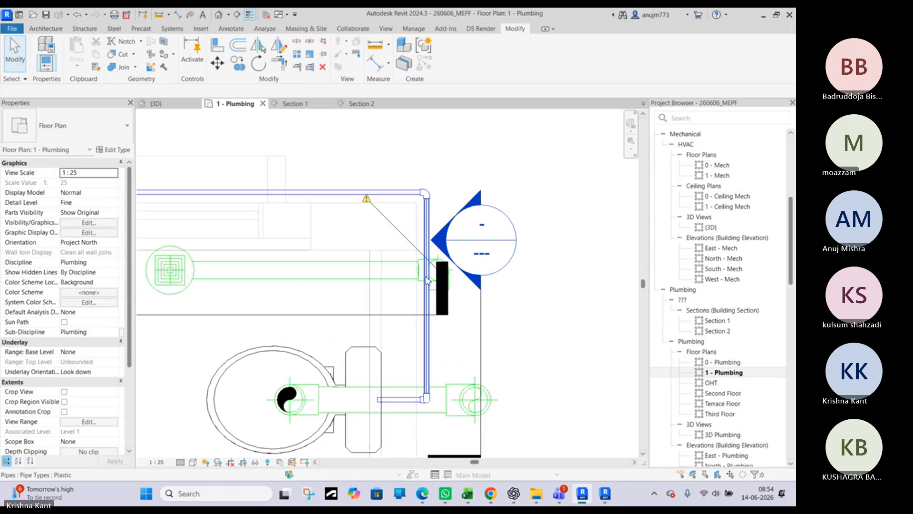
{"action": "left_click", "coordinate": [481, 317]}
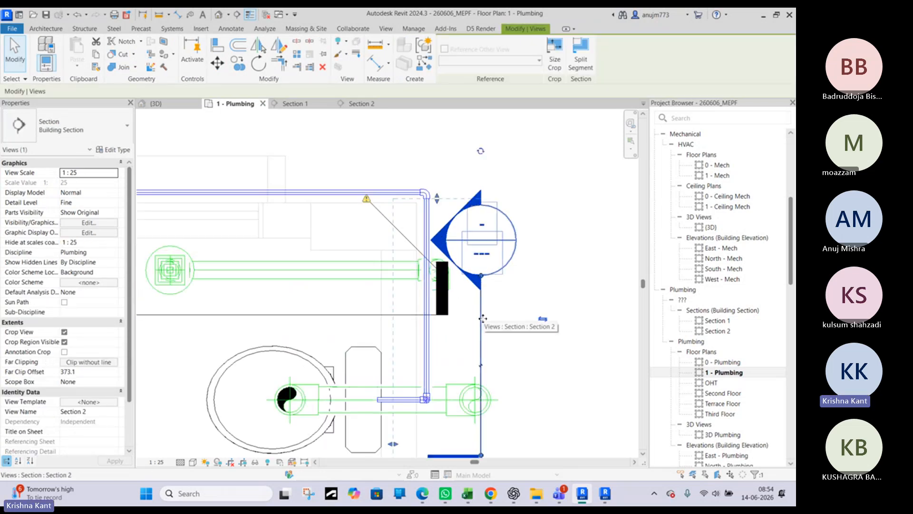
{"action": "left_click_drag", "start_coordinate": [480, 317], "coordinate": [545, 306]}
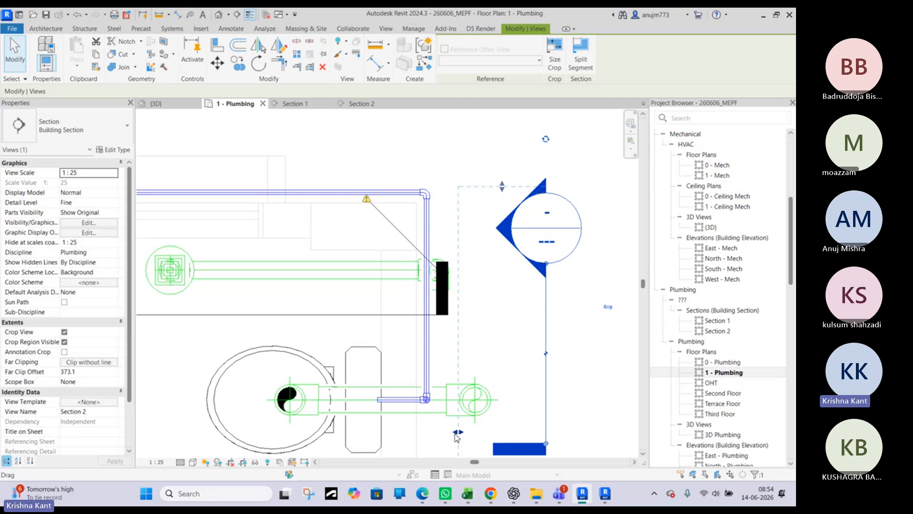
Nudge the 100 mm vertical soil stack slightly toward the toilet in the plan
{"action": "left_click", "coordinate": [455, 412]}
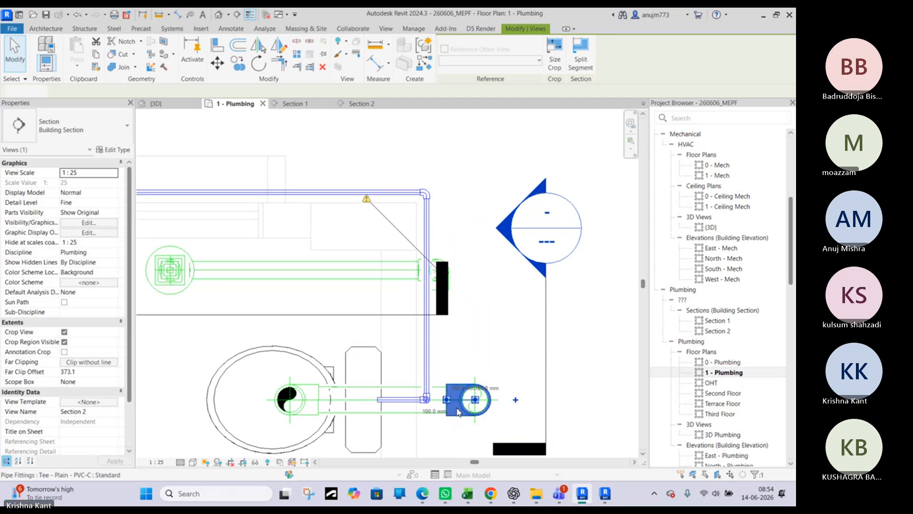
{"action": "left_click", "coordinate": [538, 401]}
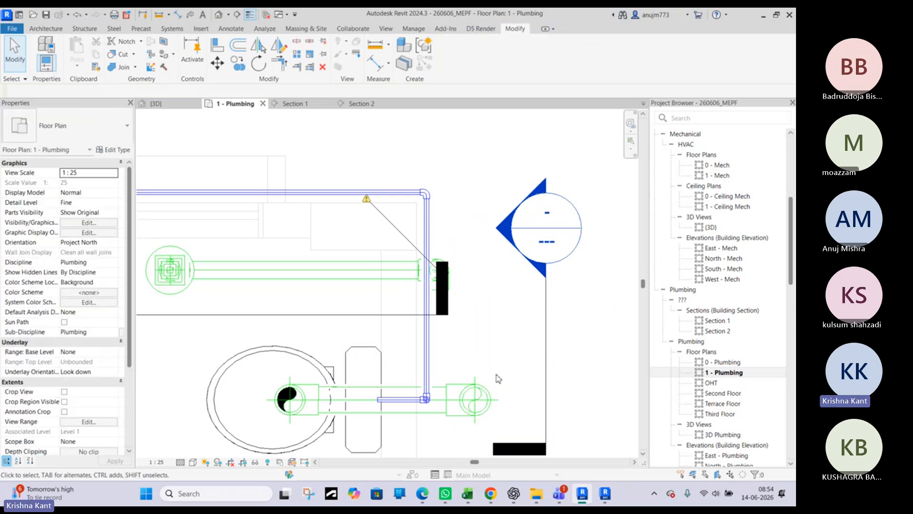
{"action": "left_click", "coordinate": [476, 404]}
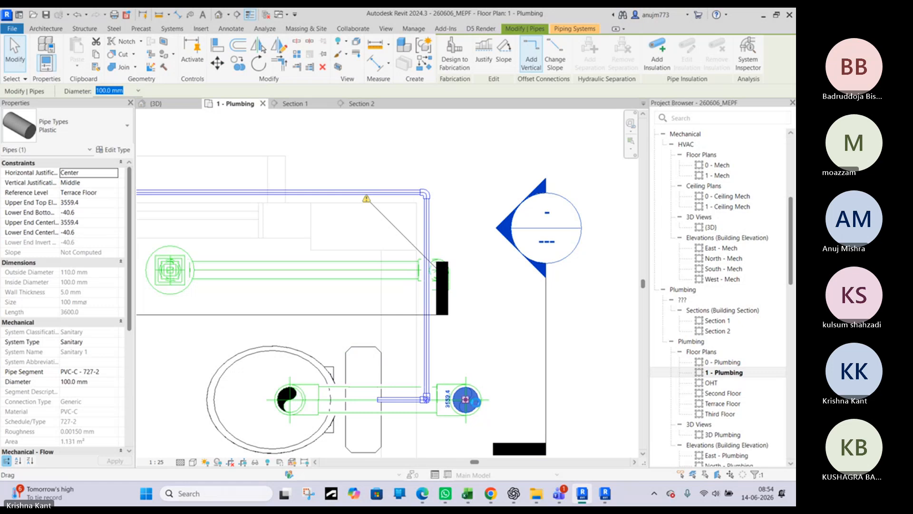
{"action": "left_click", "coordinate": [493, 347]}
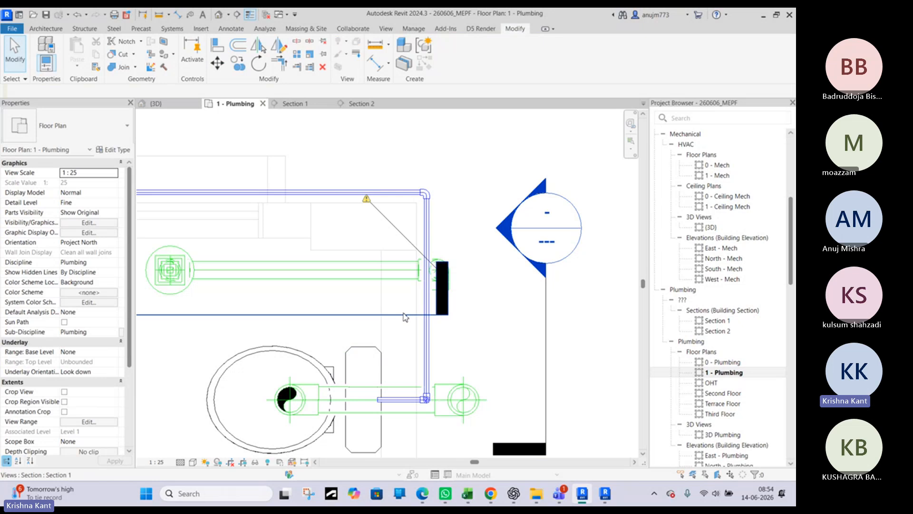
Lengthen the Section 1 line so that its end marker clears the floor drain's elbow
{"action": "left_click", "coordinate": [347, 315]}
{"action": "left_click_drag", "start_coordinate": [437, 314], "coordinate": [576, 324]}
{"action": "left_click", "coordinate": [473, 300]}
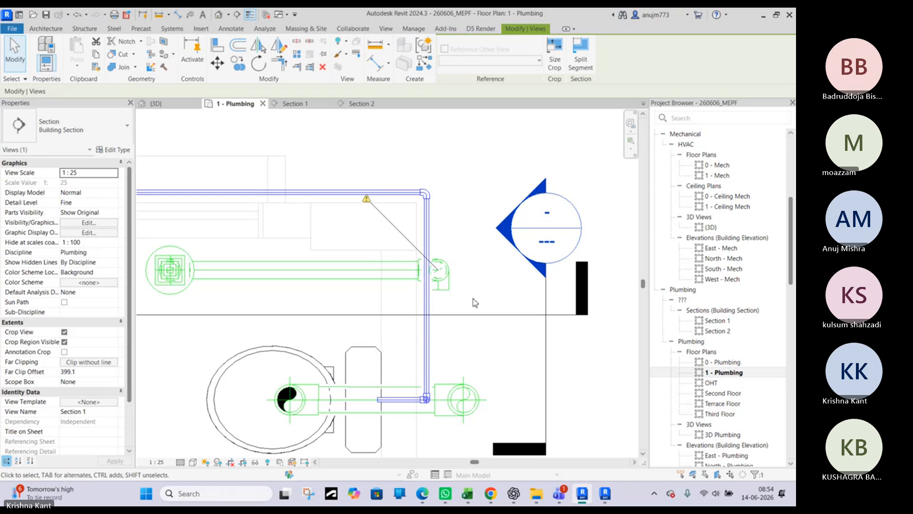
{"action": "left_click", "coordinate": [443, 295]}
{"action": "right_click", "coordinate": [443, 292]}
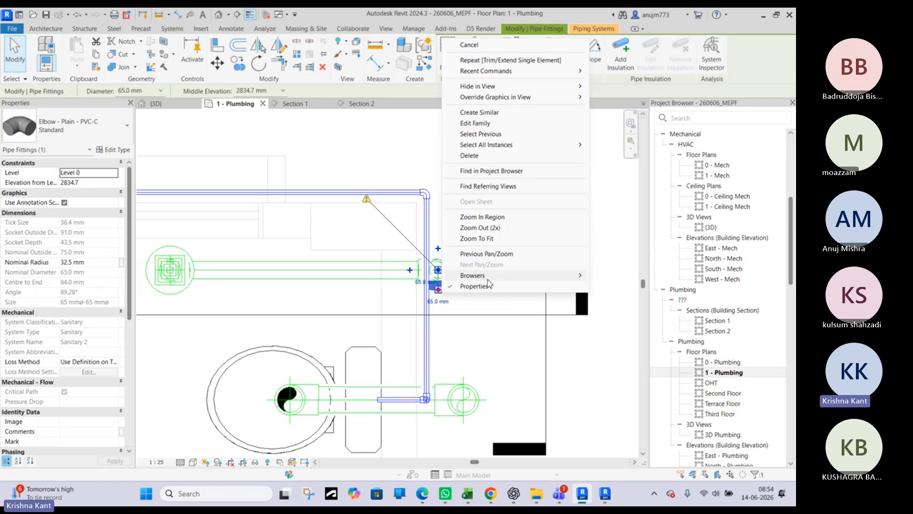
{"action": "left_click", "coordinate": [486, 329]}
{"action": "left_click", "coordinate": [487, 351]}
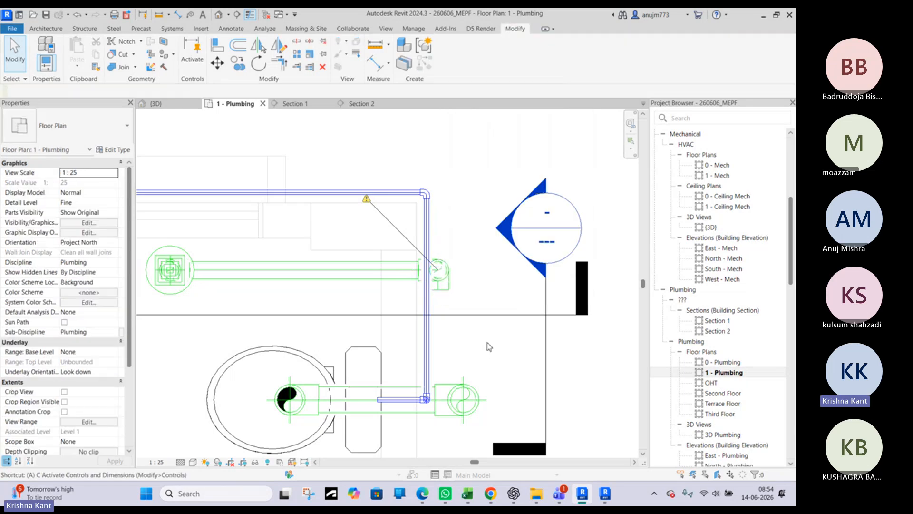
{"action": "key", "text": "a"}
{"action": "key", "text": "l"}
{"action": "key", "text": "Escape"}
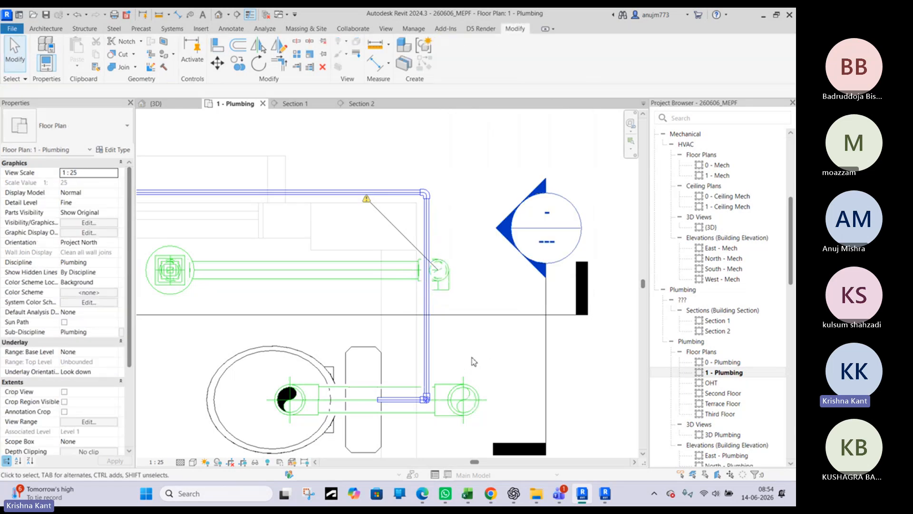
{"action": "key", "text": "l"}
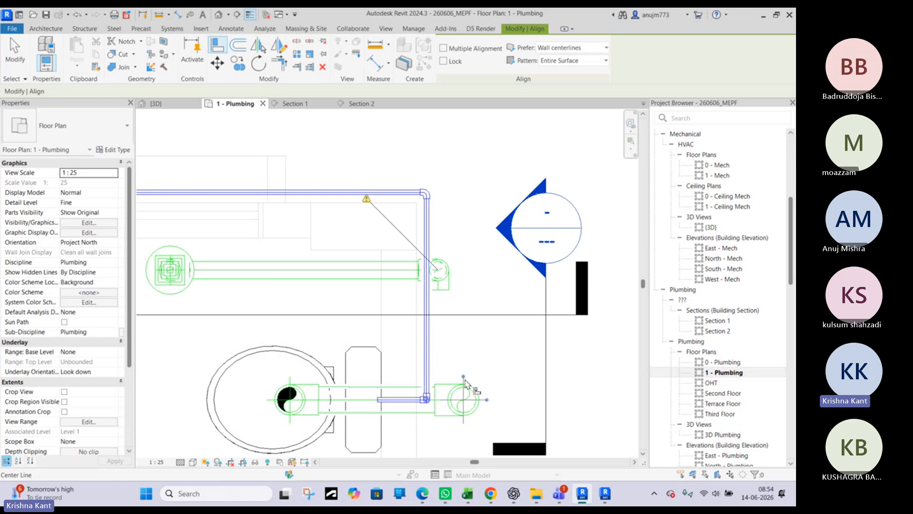
{"action": "middle_click_drag", "start_coordinate": [465, 388], "coordinate": [469, 412]}
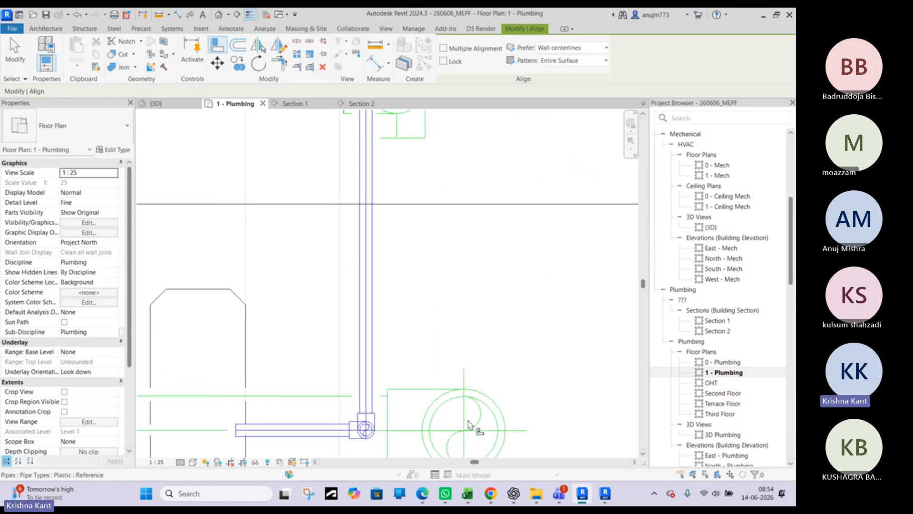
{"action": "key", "text": "Escape"}
{"action": "key", "text": "Escape"}
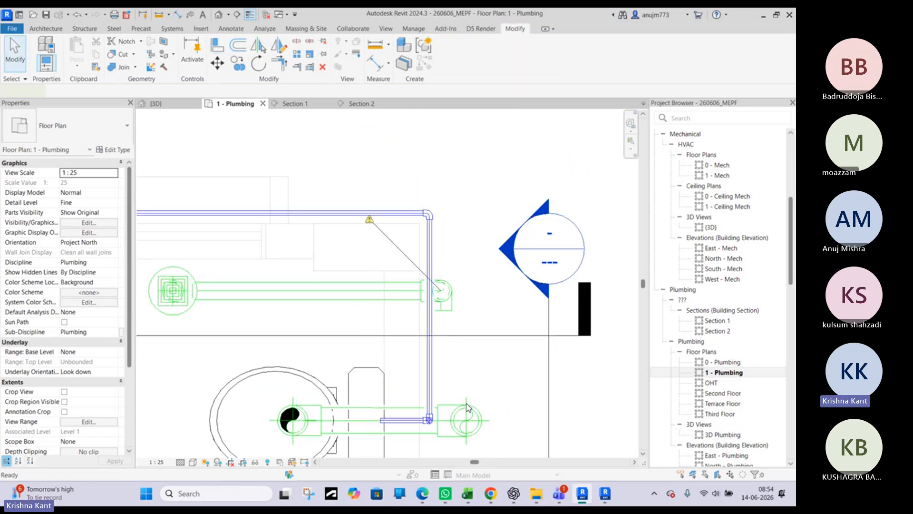
Draw a straight detail line about 320 mm long from the soil stack's centreline toward the floor drain's elbow
{"action": "key", "text": "d"}
{"action": "key", "text": "l"}
{"action": "left_click", "coordinate": [466, 405]}
{"action": "left_click", "coordinate": [467, 329]}
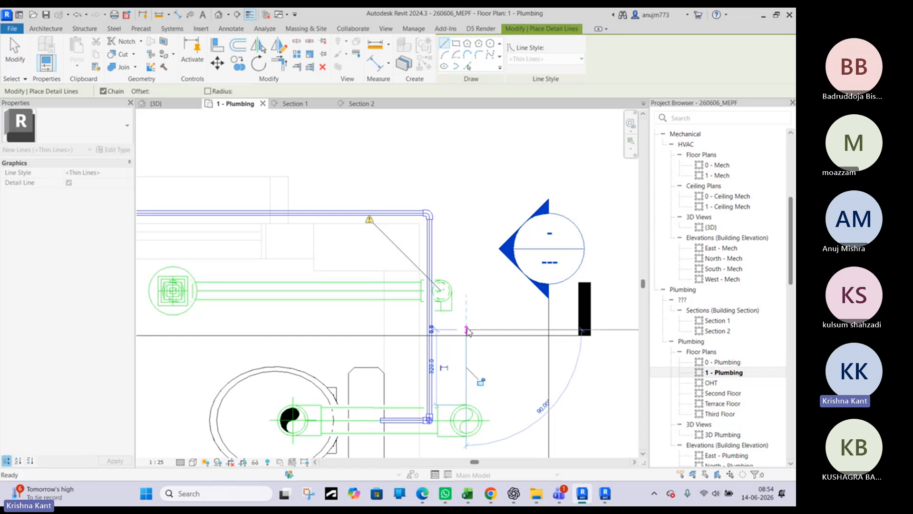
{"action": "key", "text": "Escape"}
{"action": "key", "text": "Escape"}
Align the centre of the floor drain's vertical pipe fitting with the detail line through the soil stack
{"action": "key", "text": "a"}
{"action": "key", "text": "l"}
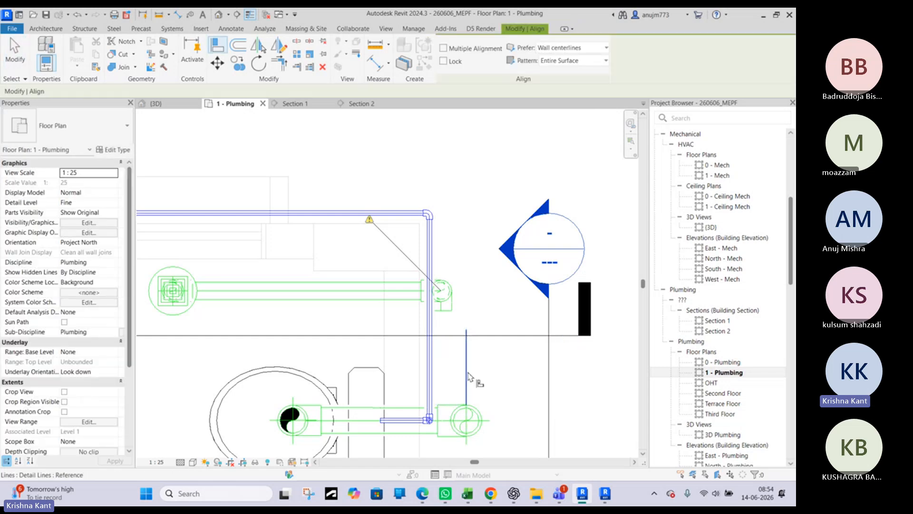
{"action": "left_click", "coordinate": [466, 376]}
{"action": "scroll", "coordinate": [438, 307], "scroll_direction": "up", "scroll_amount": 3}
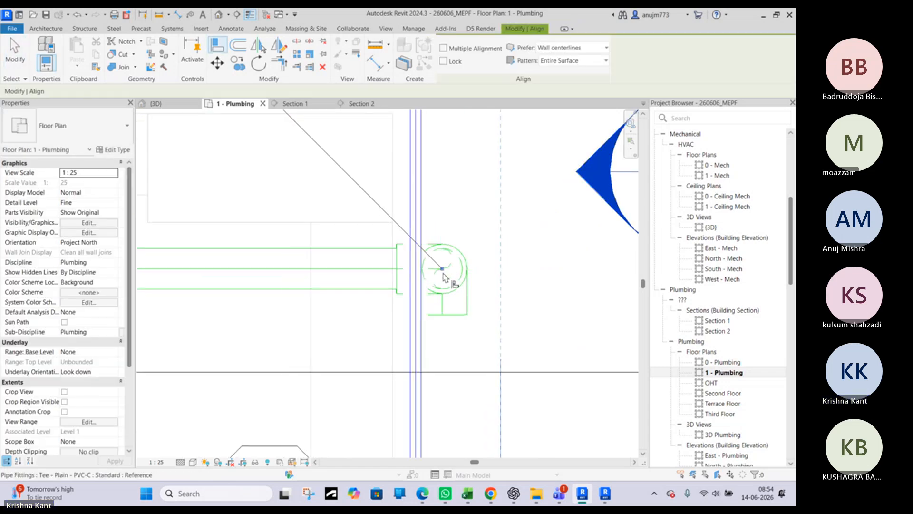
{"action": "left_click", "coordinate": [443, 276]}
{"action": "scroll", "coordinate": [447, 275], "scroll_direction": "down", "scroll_amount": 3}
{"action": "key", "text": "Escape"}
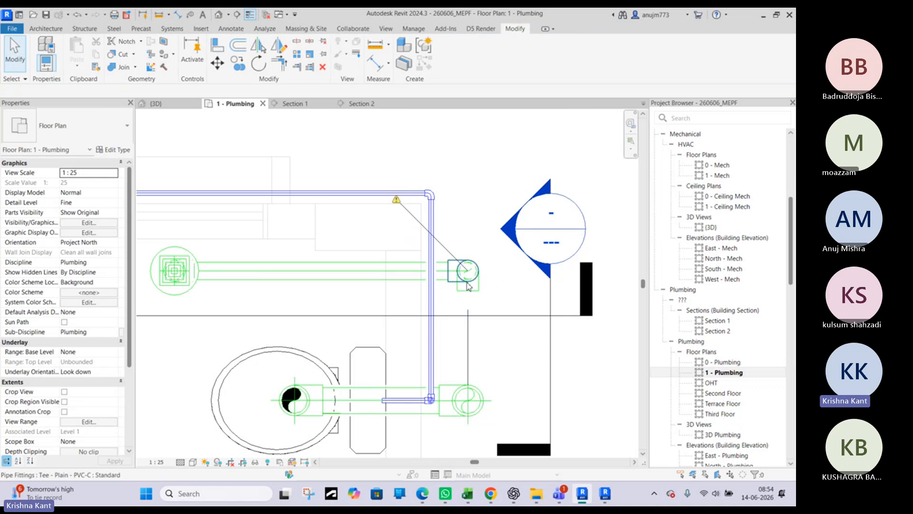
Extend the sloped 65 mm pipe to the soil stack in Section 2 with Trim/Extend Single Element
{"action": "scroll", "coordinate": [465, 295], "scroll_direction": "down", "scroll_amount": 3}
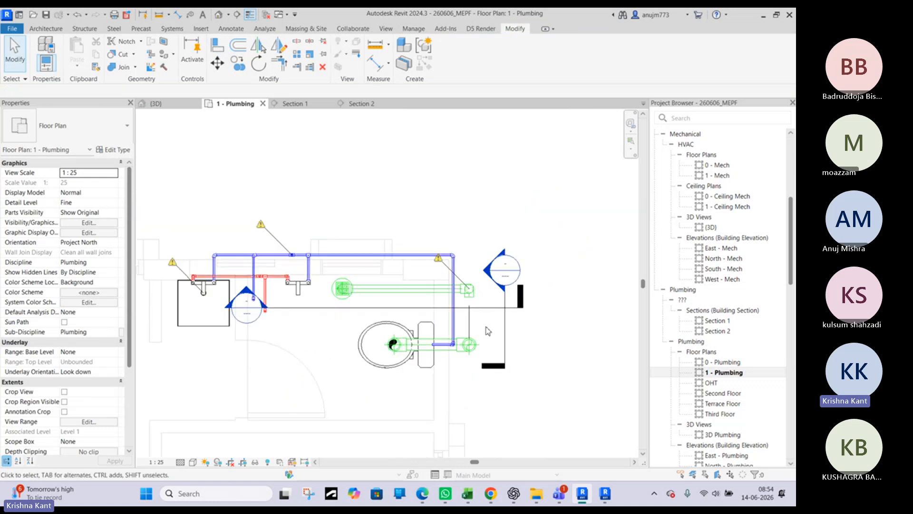
{"action": "double_click", "coordinate": [485, 271]}
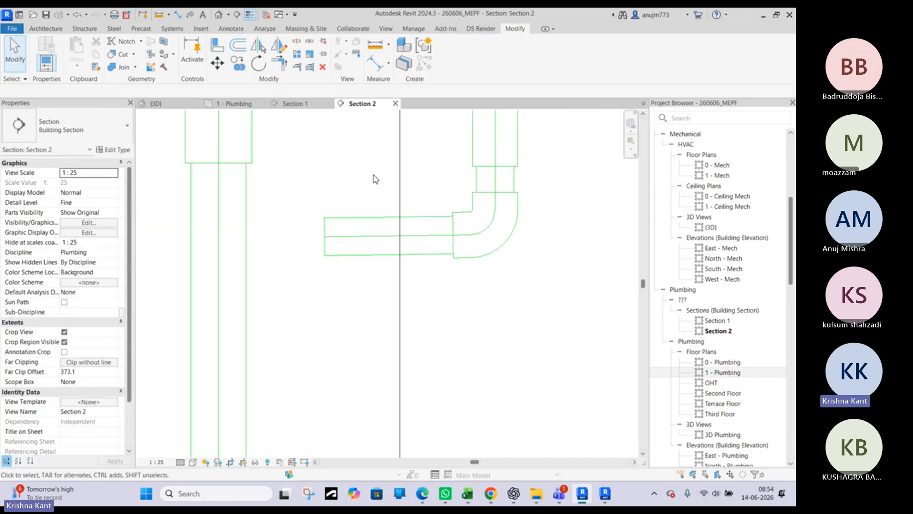
{"action": "scroll", "coordinate": [368, 277], "scroll_direction": "down", "scroll_amount": 2}
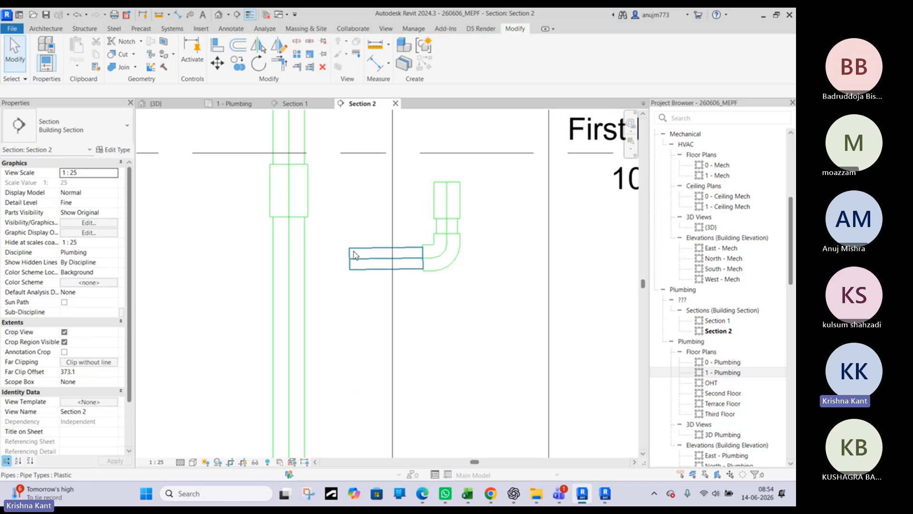
{"action": "left_click", "coordinate": [296, 66]}
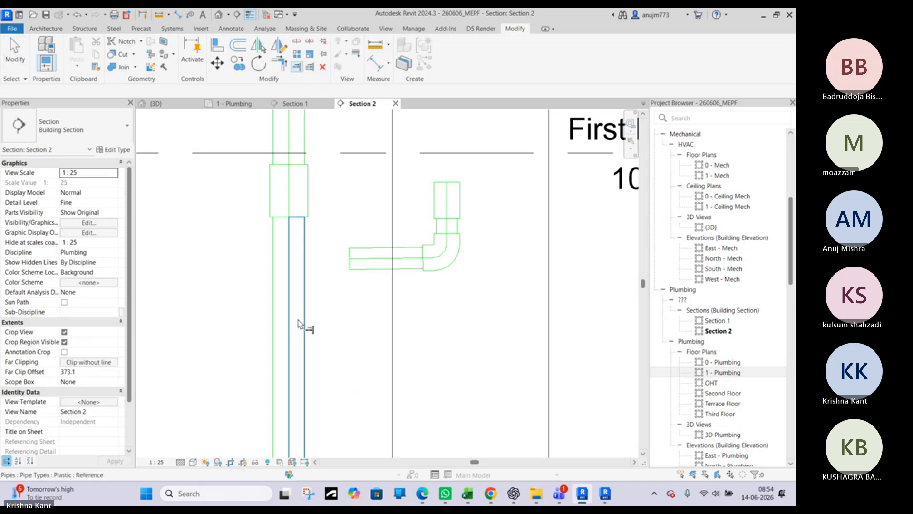
{"action": "left_click", "coordinate": [359, 268]}
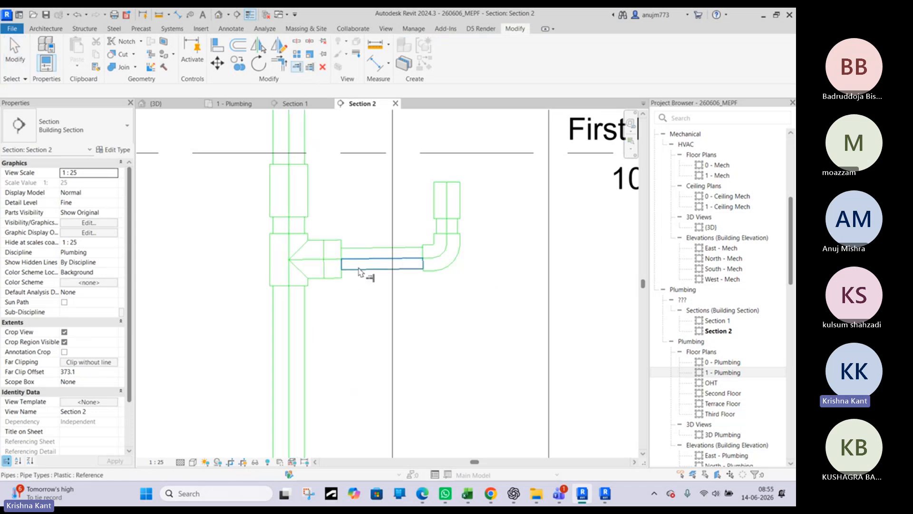
{"action": "scroll", "coordinate": [316, 287], "scroll_direction": "down", "scroll_amount": 2}
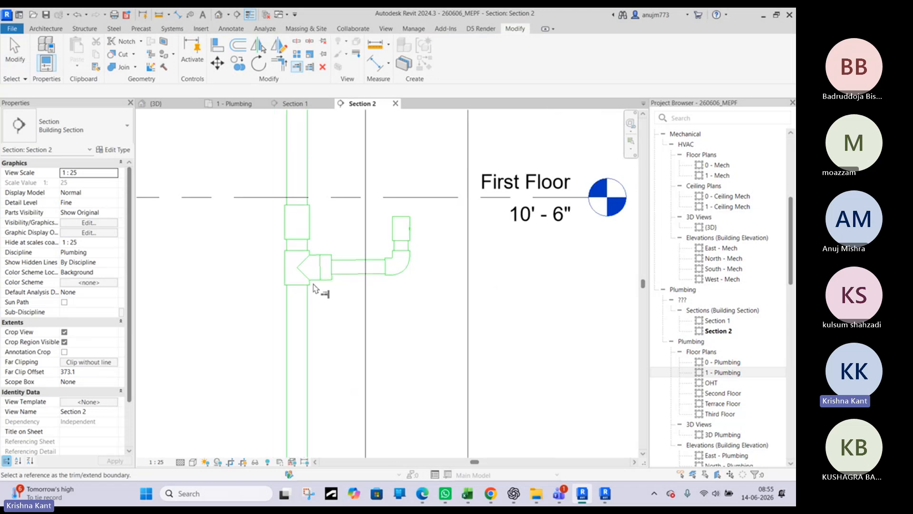
{"action": "key", "text": "Escape"}
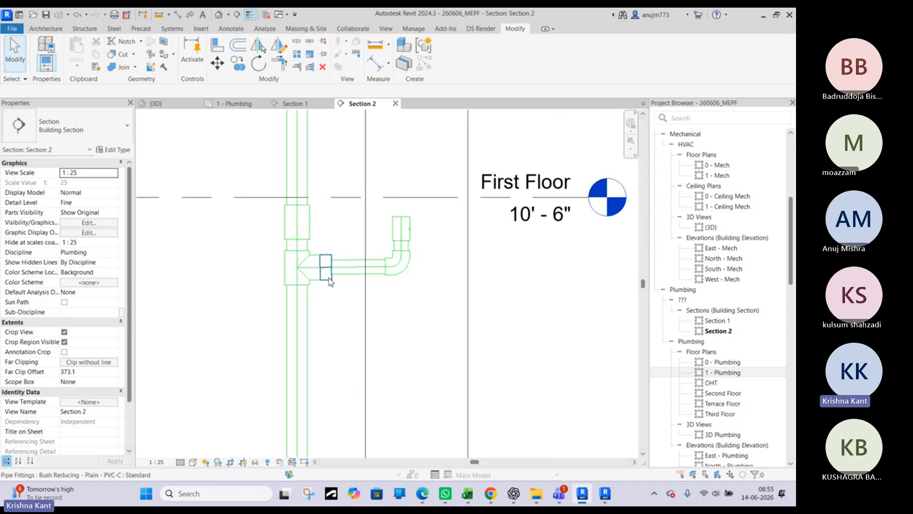
Inspect the tee that joins the floor drain's branch to the soil stack in Section 2
{"action": "scroll", "coordinate": [314, 279], "scroll_direction": "up", "scroll_amount": 2}
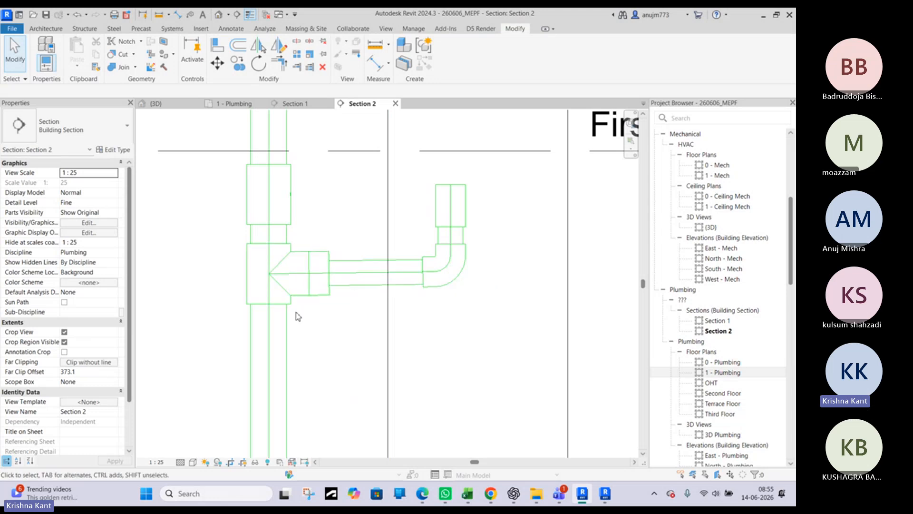
{"action": "left_click", "coordinate": [286, 285]}
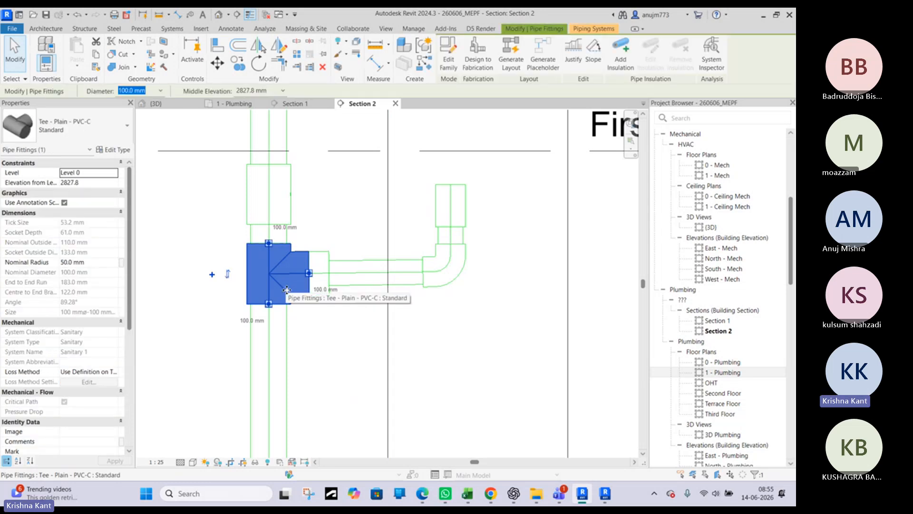
{"action": "key", "text": "Escape"}
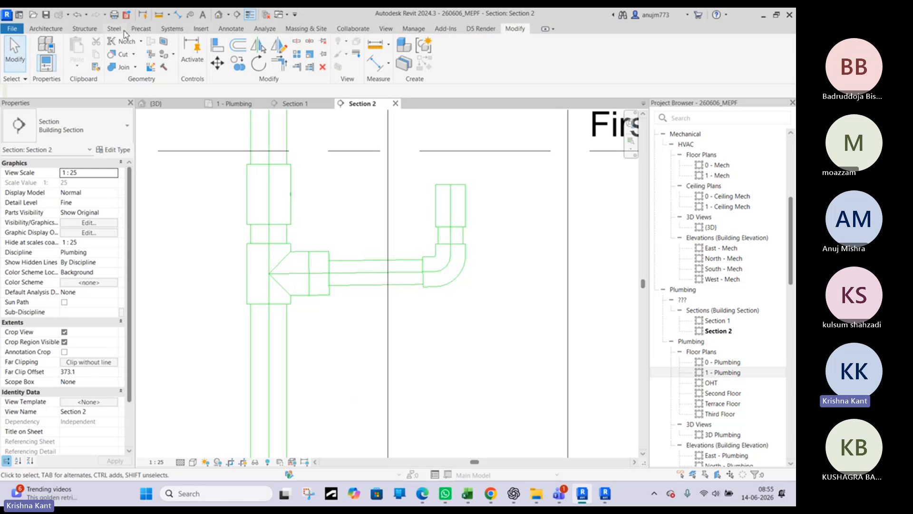
Start the Pipe Fitting command and look through the fitting types already loaded in the project
{"action": "left_click", "coordinate": [162, 30]}
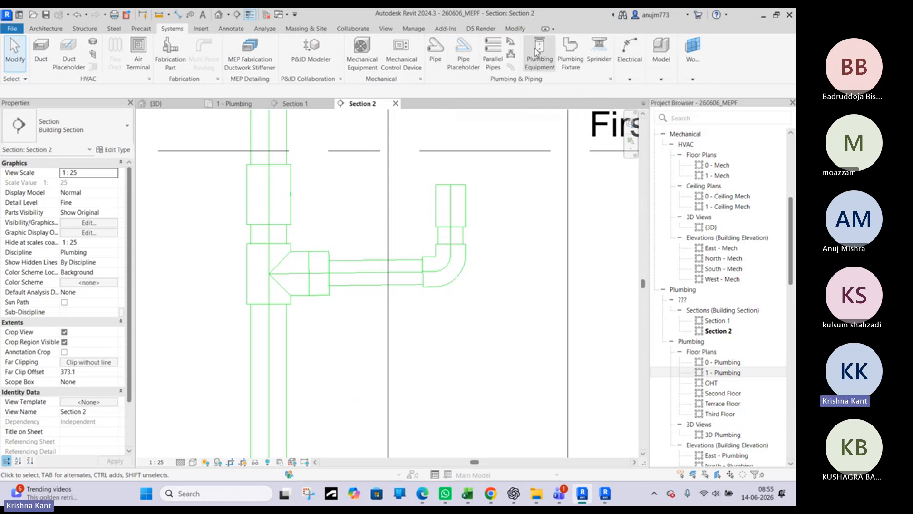
{"action": "left_click", "coordinate": [515, 44]}
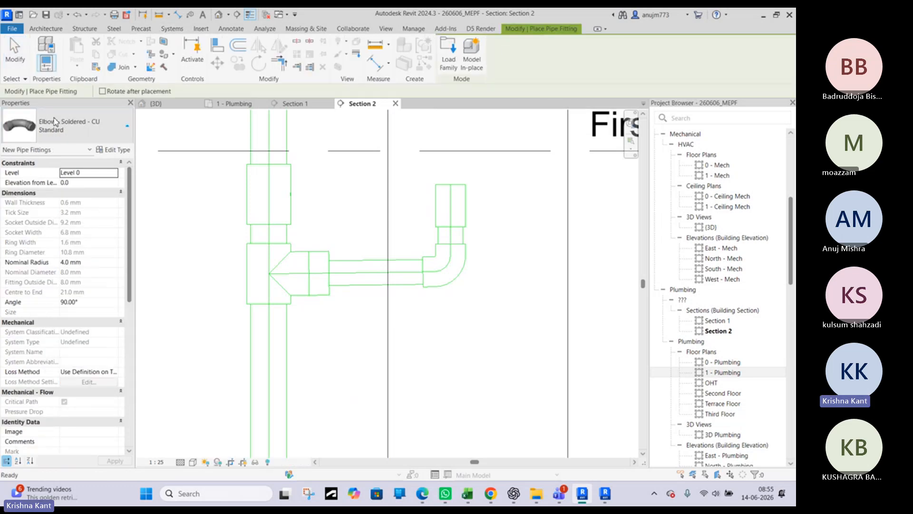
{"action": "left_click", "coordinate": [55, 122]}
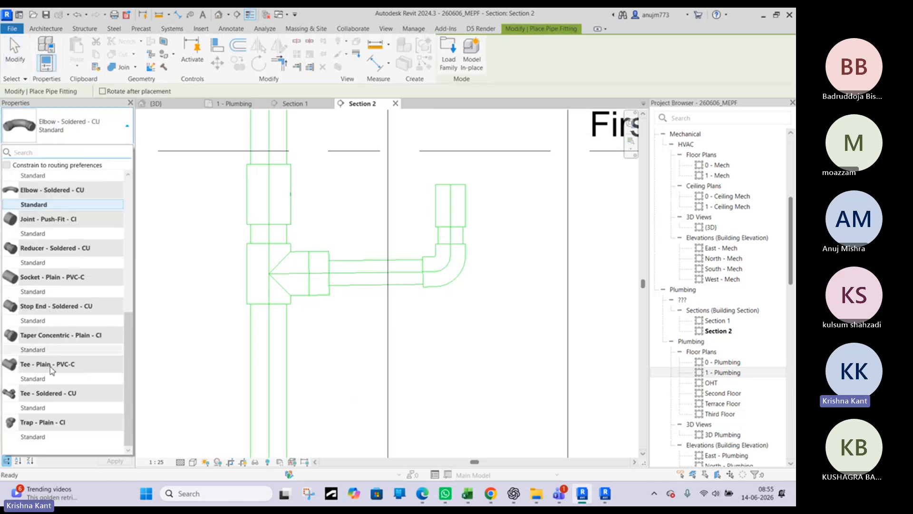
{"action": "scroll", "coordinate": [38, 362], "scroll_direction": "up", "scroll_amount": 1}
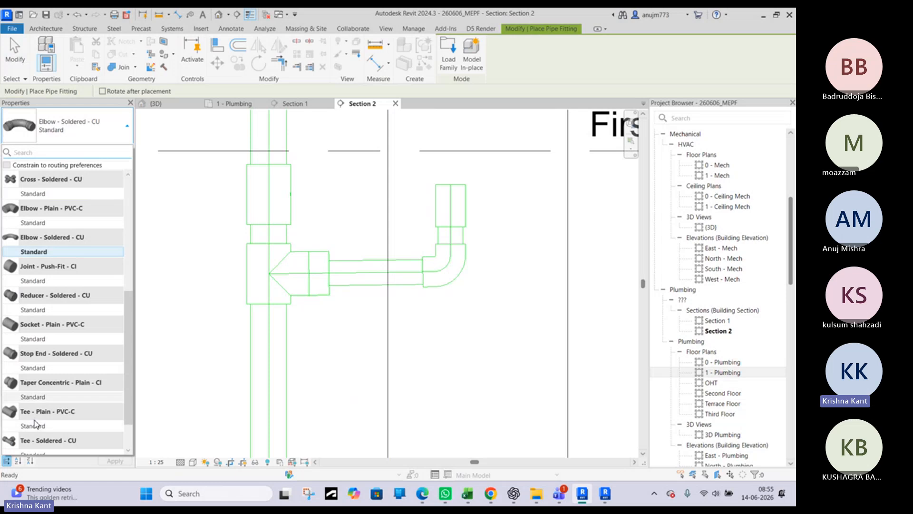
{"action": "scroll", "coordinate": [35, 422], "scroll_direction": "up", "scroll_amount": 4}
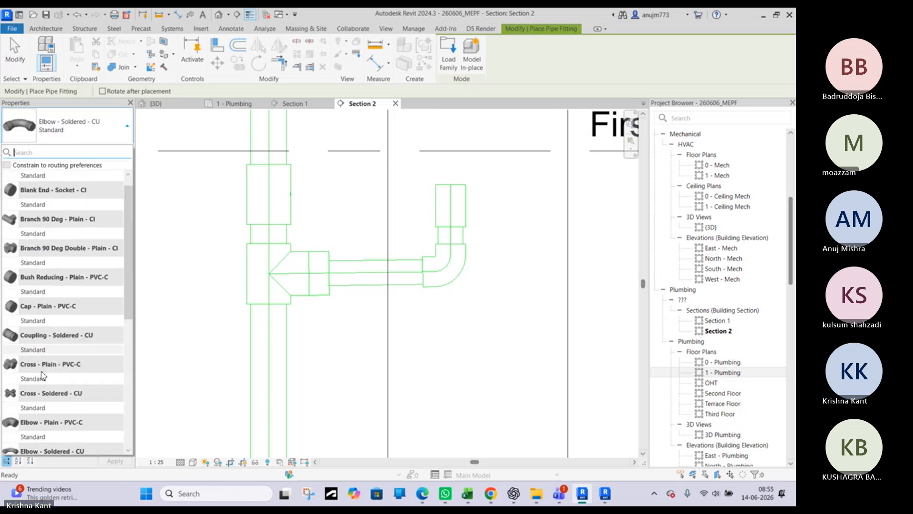
{"action": "scroll", "coordinate": [42, 375], "scroll_direction": "up", "scroll_amount": 1}
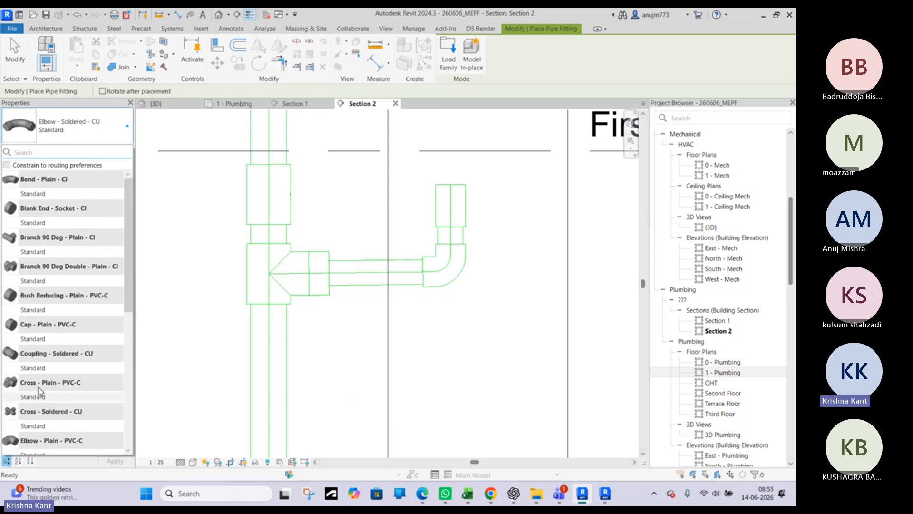
Start loading a family and go up from the Drains folder to the India library's root folder
{"action": "left_click", "coordinate": [450, 66]}
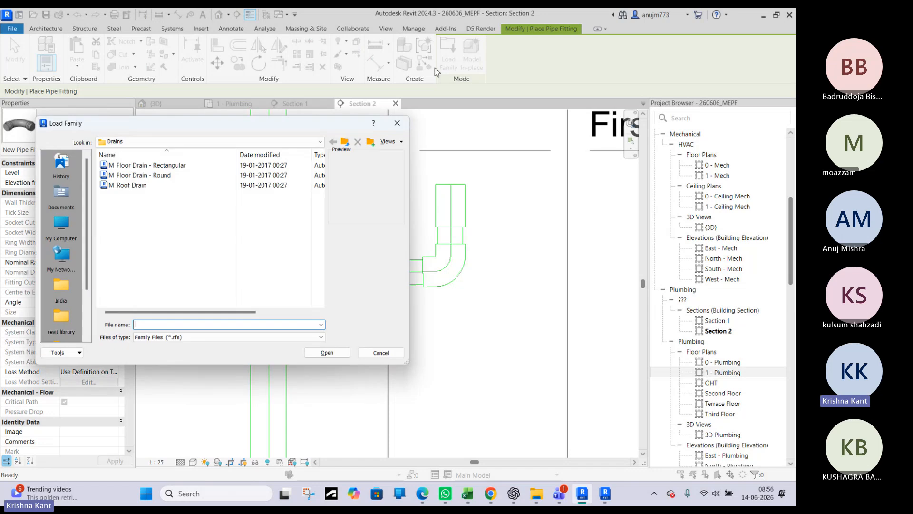
{"action": "left_click", "coordinate": [345, 142]}
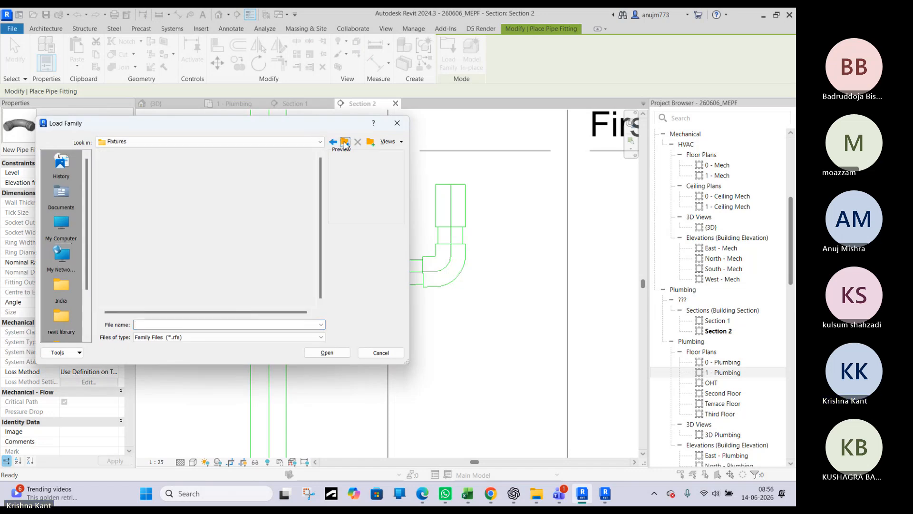
{"action": "left_click_drag", "start_coordinate": [269, 137], "coordinate": [435, 152]}
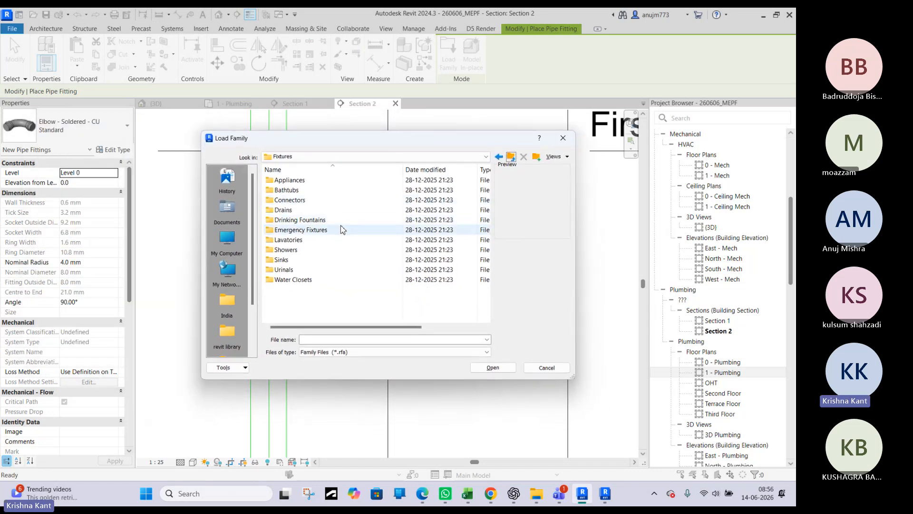
{"action": "left_click", "coordinate": [510, 158]}
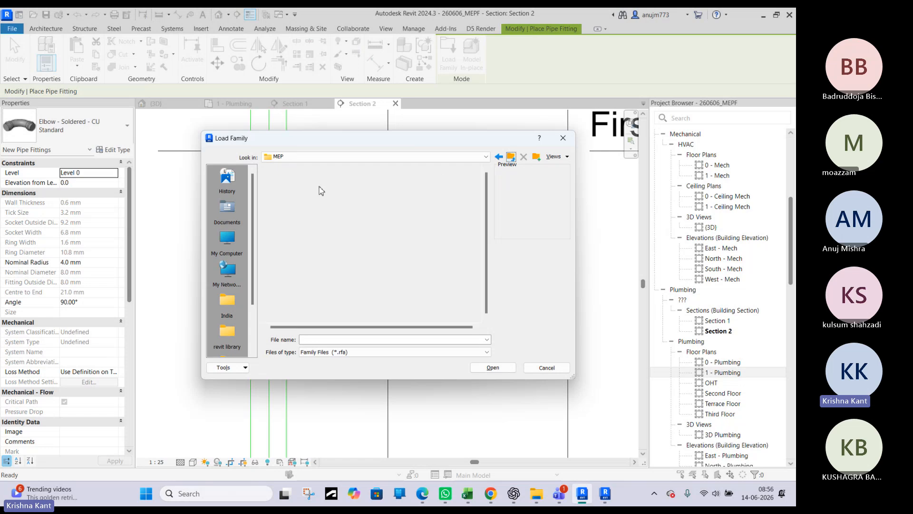
{"action": "left_click", "coordinate": [512, 159]}
{"action": "left_click", "coordinate": [512, 159]}
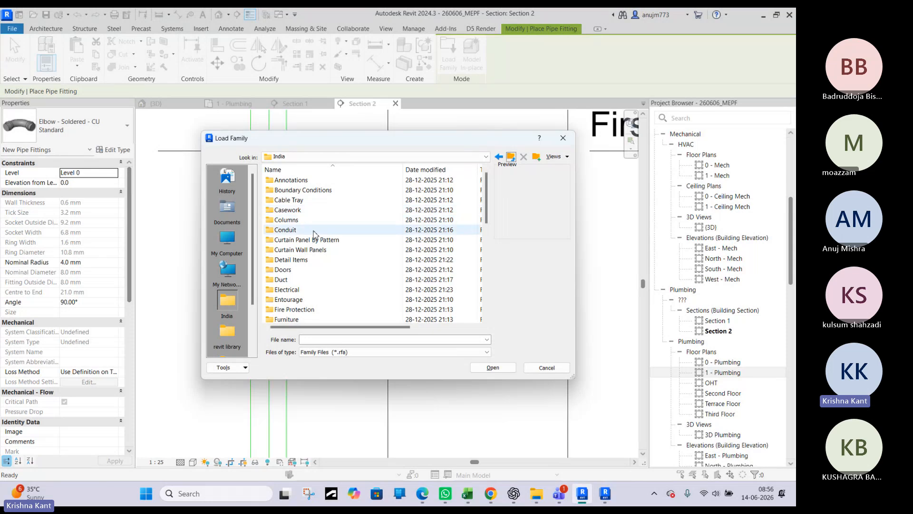
Browse from the library's Pipe folder through Fittings and PVC to the Socket-Type folder
{"action": "scroll", "coordinate": [310, 293], "scroll_direction": "down", "scroll_amount": 3}
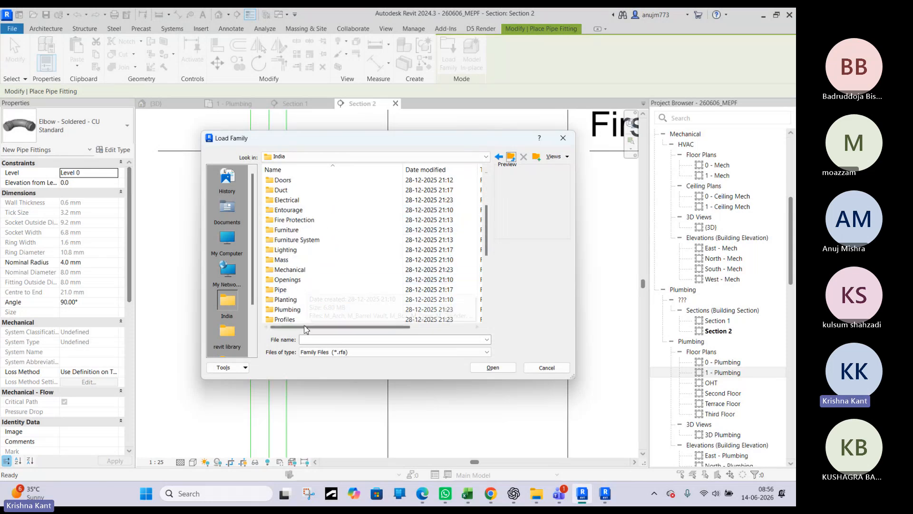
{"action": "double_click", "coordinate": [292, 290]}
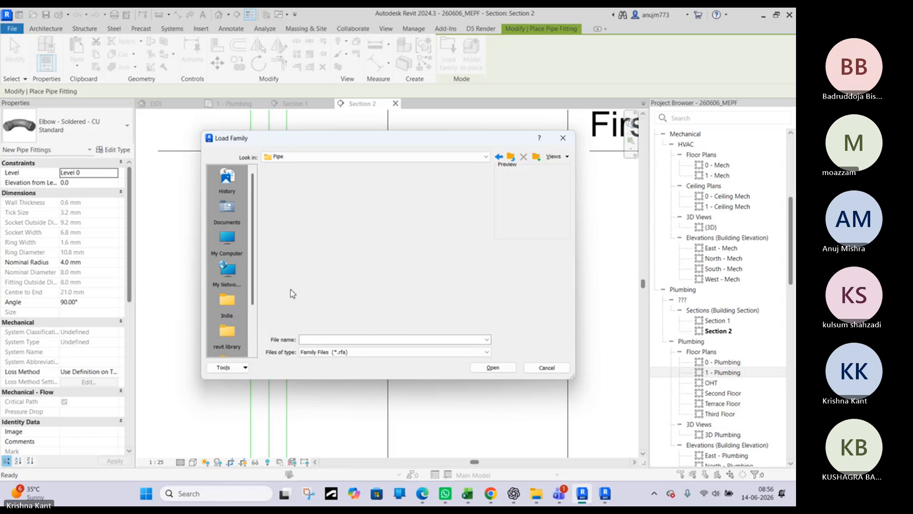
{"action": "double_click", "coordinate": [289, 191]}
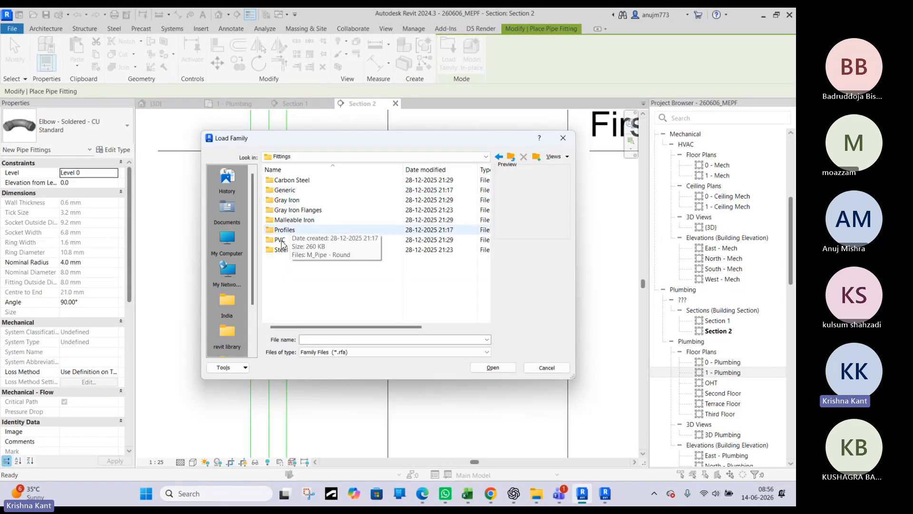
{"action": "double_click", "coordinate": [280, 240]}
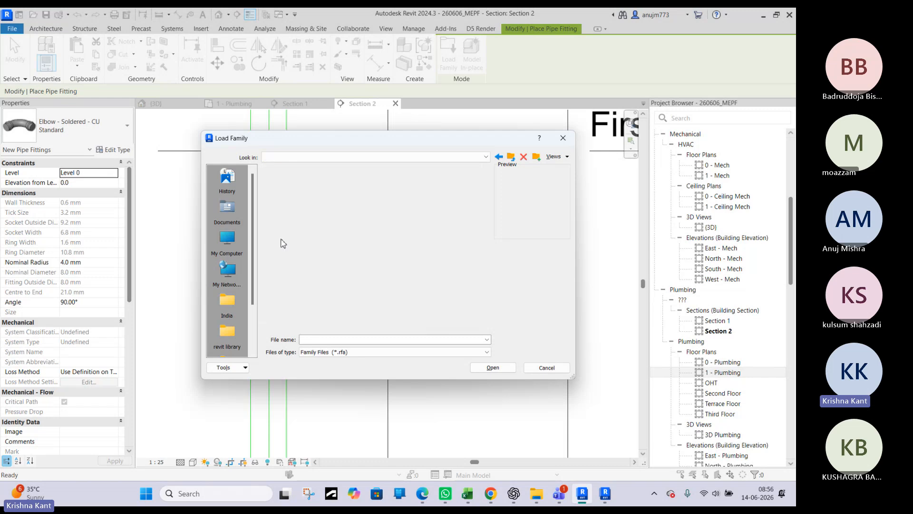
{"action": "double_click", "coordinate": [303, 183]}
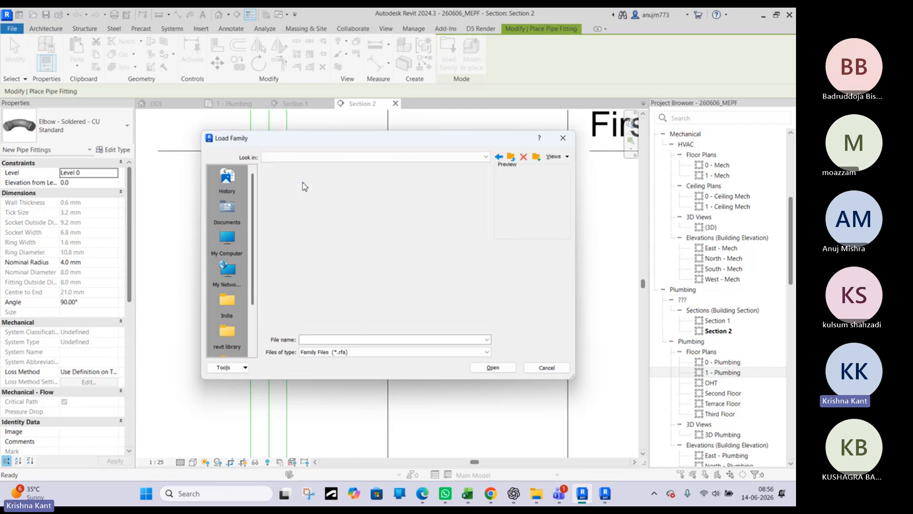
{"action": "double_click", "coordinate": [303, 183]}
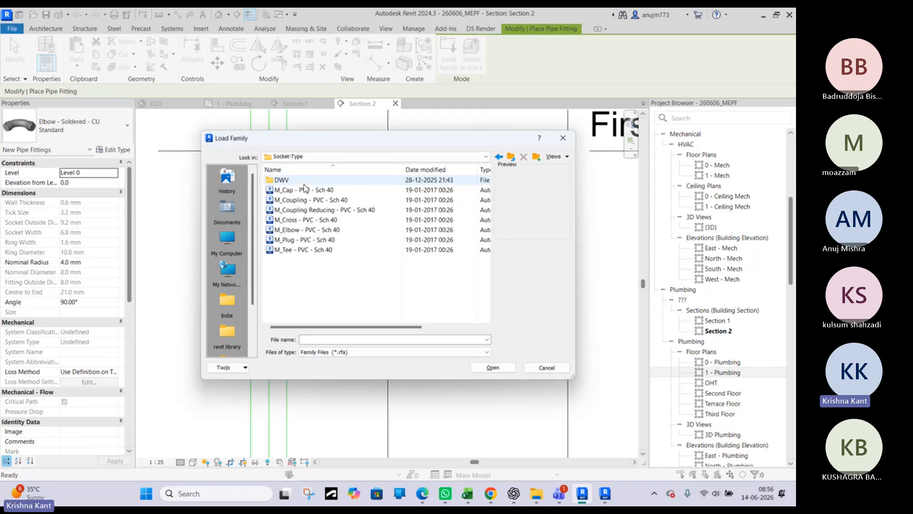
Preview the PVC Sch 40 cap and cross families and show the Socket-Type folder's files as thumbnails
{"action": "left_click", "coordinate": [304, 191]}
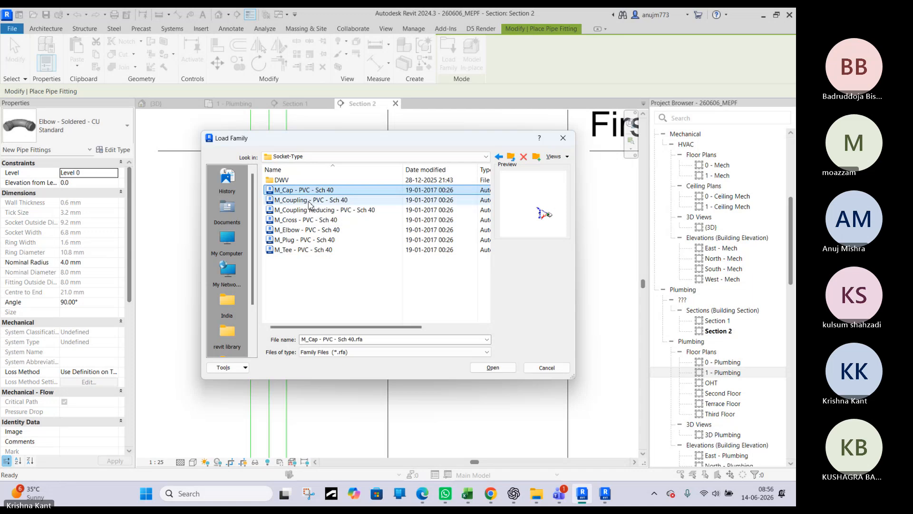
{"action": "left_click", "coordinate": [310, 219]}
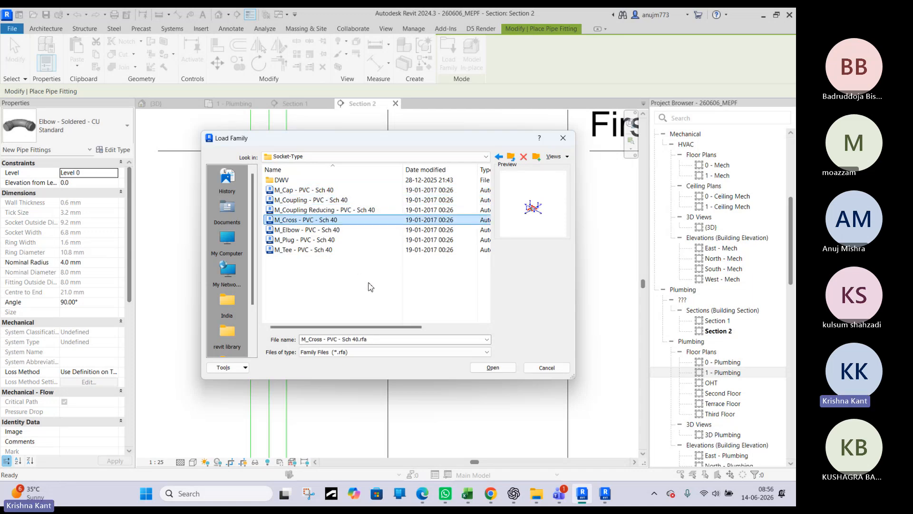
{"action": "left_click", "coordinate": [558, 157]}
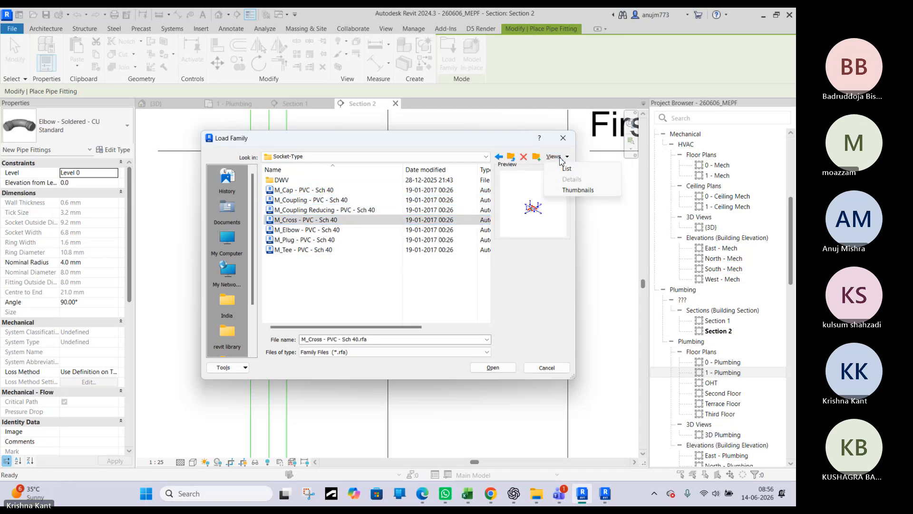
{"action": "left_click", "coordinate": [576, 190]}
{"action": "left_click", "coordinate": [564, 160]}
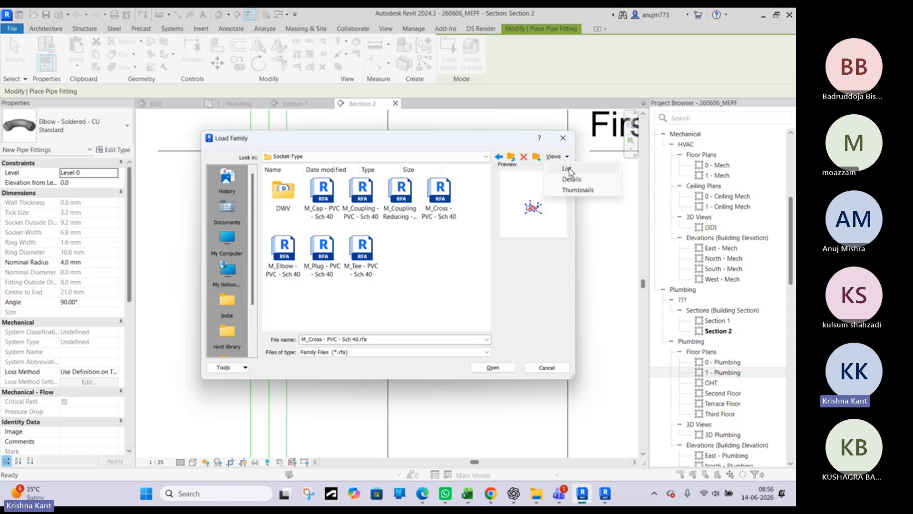
{"action": "left_click", "coordinate": [567, 169]}
{"action": "left_click", "coordinate": [552, 158]}
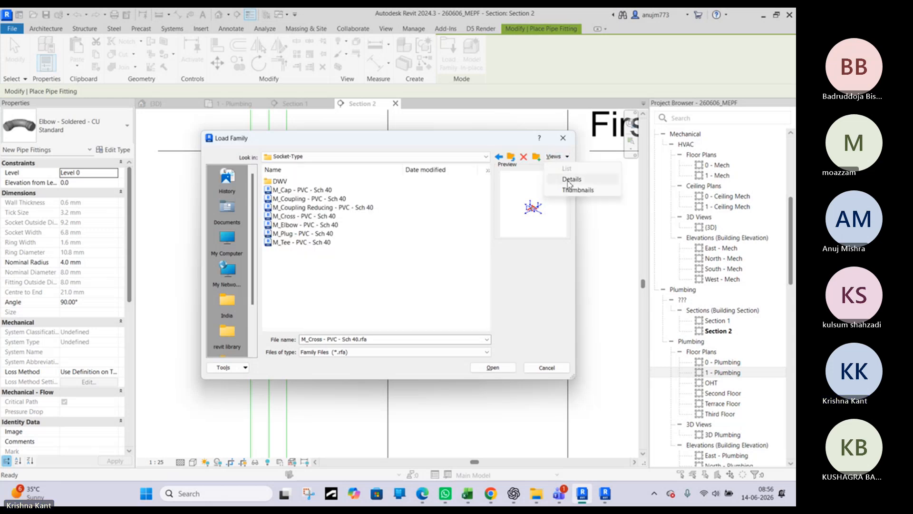
{"action": "left_click", "coordinate": [576, 190]}
Preview the PVC Sch 40 cap, coupling and reducing coupling families, enlarging the Load Family dialog
{"action": "left_click", "coordinate": [331, 212]}
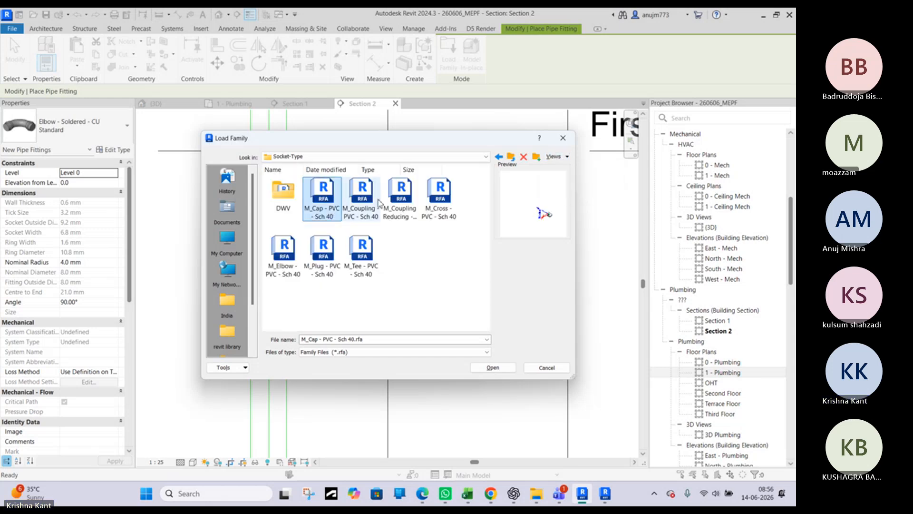
{"action": "left_click", "coordinate": [361, 200]}
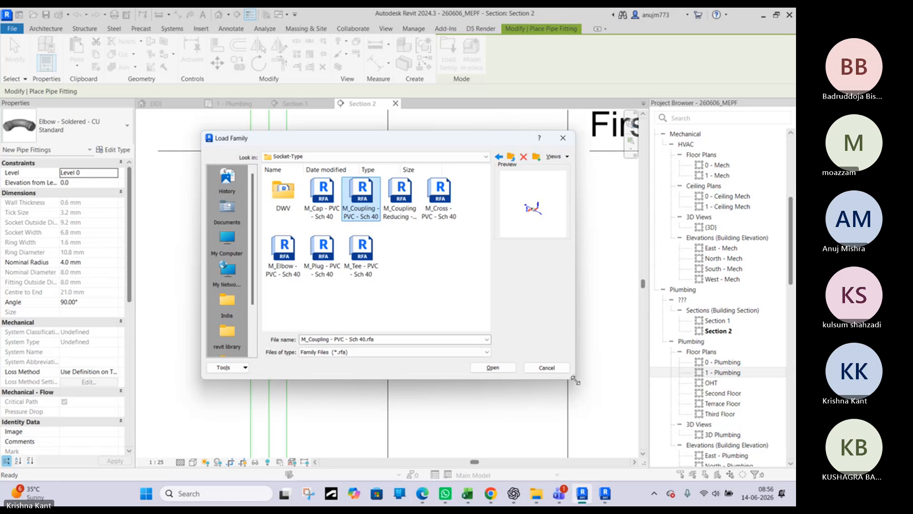
{"action": "left_click_drag", "start_coordinate": [576, 380], "coordinate": [651, 439]}
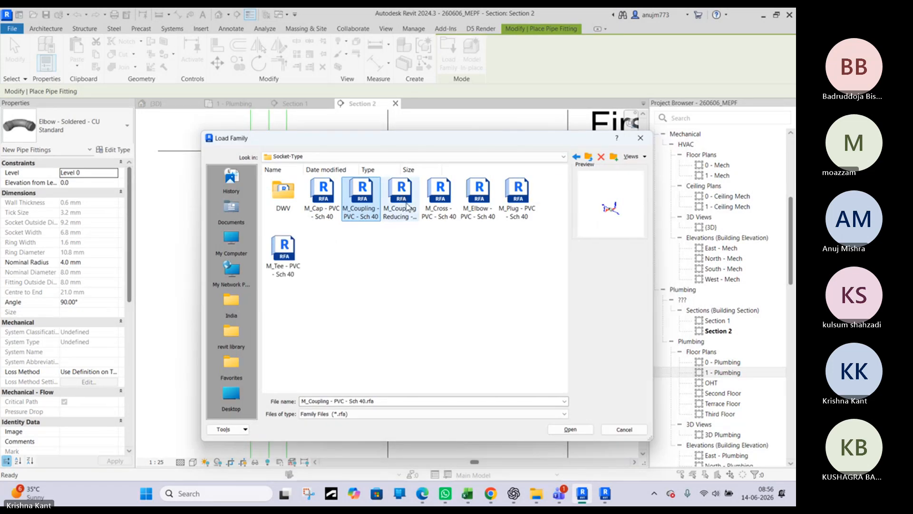
{"action": "left_click", "coordinate": [407, 205]}
Load all the PVC Sch 40 fitting families from the DWV subfolder into the project
{"action": "double_click", "coordinate": [285, 197]}
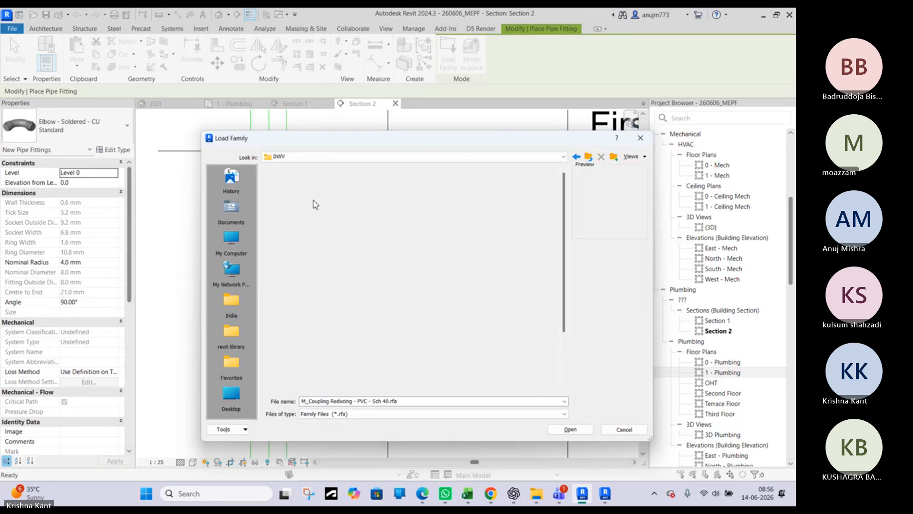
{"action": "left_click", "coordinate": [292, 208]}
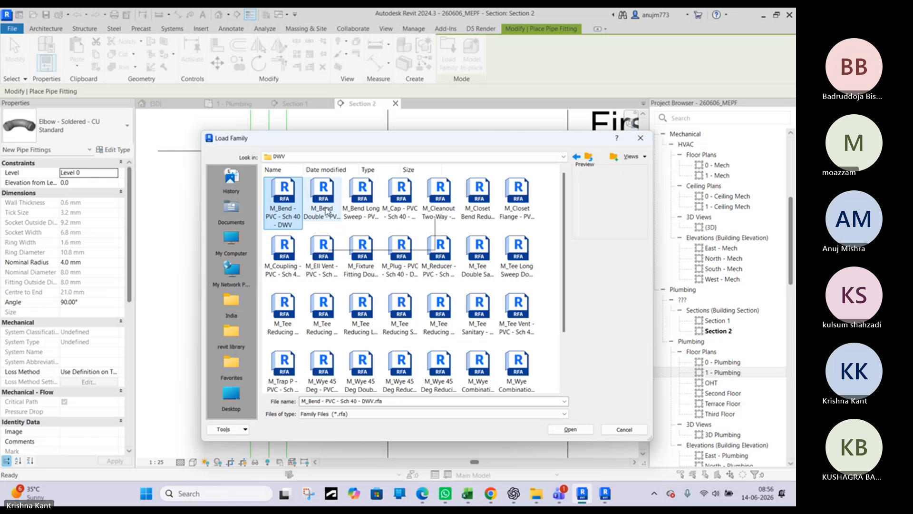
{"action": "left_click", "coordinate": [356, 206]}
{"action": "left_click", "coordinate": [305, 208]}
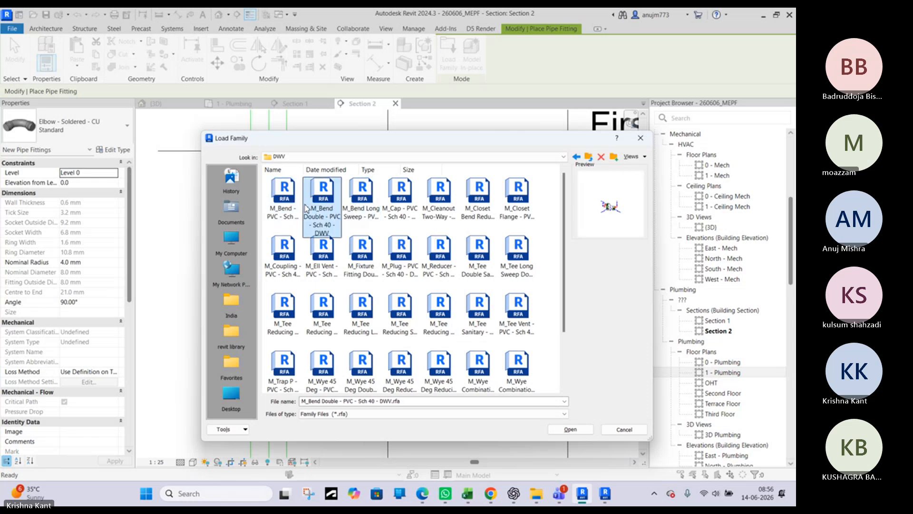
{"action": "scroll", "coordinate": [325, 205], "scroll_direction": "down", "scroll_amount": 3}
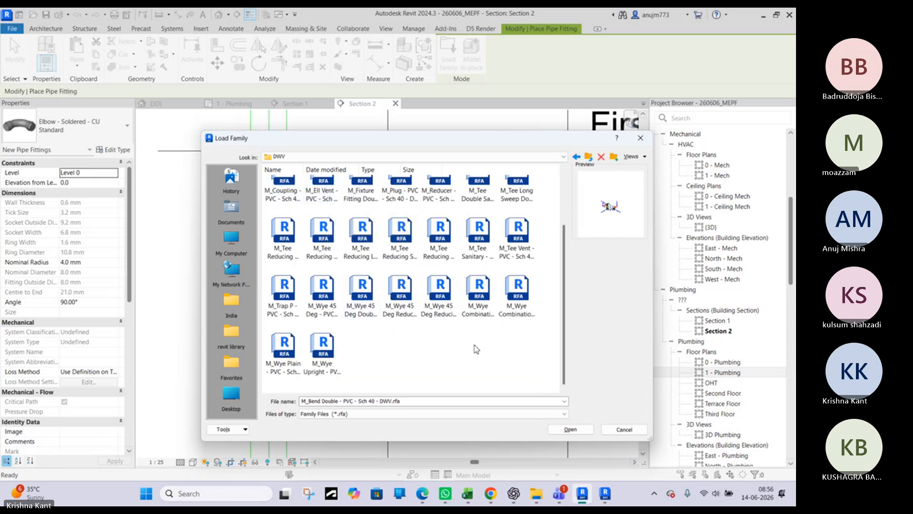
{"action": "scroll", "coordinate": [532, 379], "scroll_direction": "up", "scroll_amount": 1}
{"action": "scroll", "coordinate": [531, 379], "scroll_direction": "down", "scroll_amount": 1}
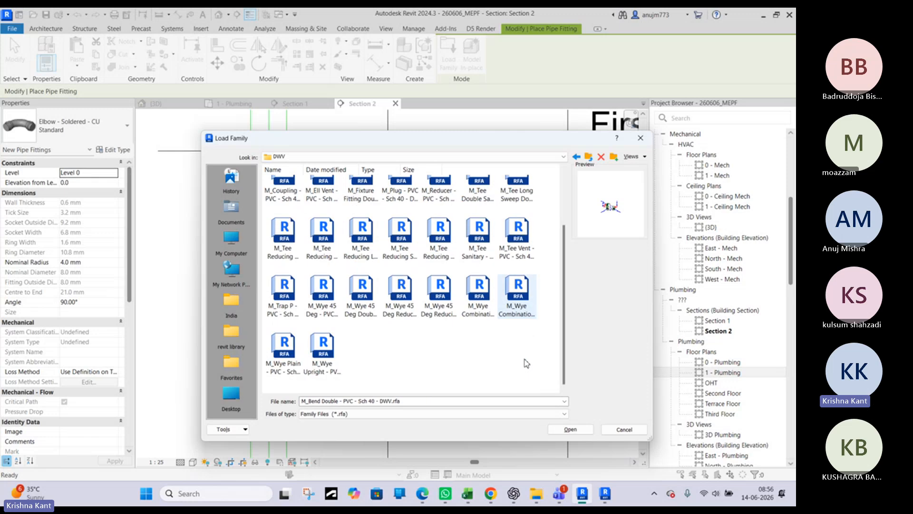
{"action": "left_click_drag", "start_coordinate": [536, 372], "coordinate": [280, 191]}
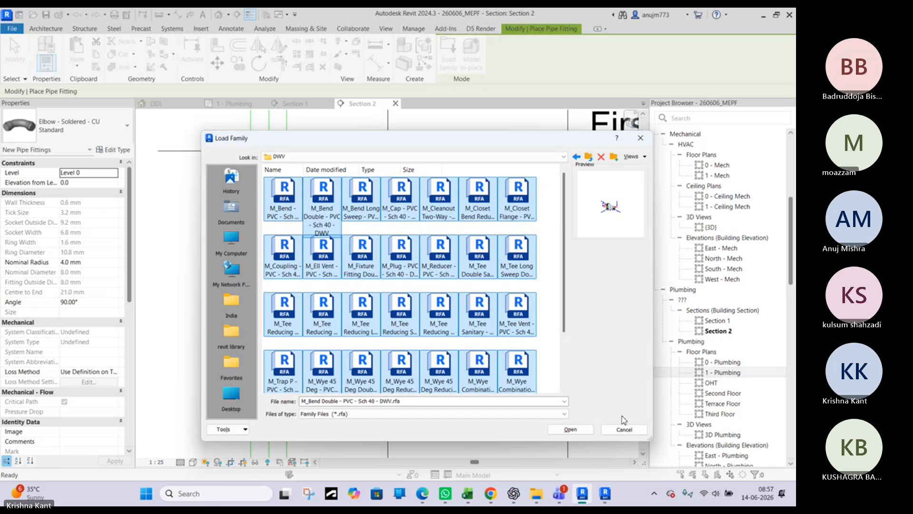
{"action": "left_click", "coordinate": [577, 429]}
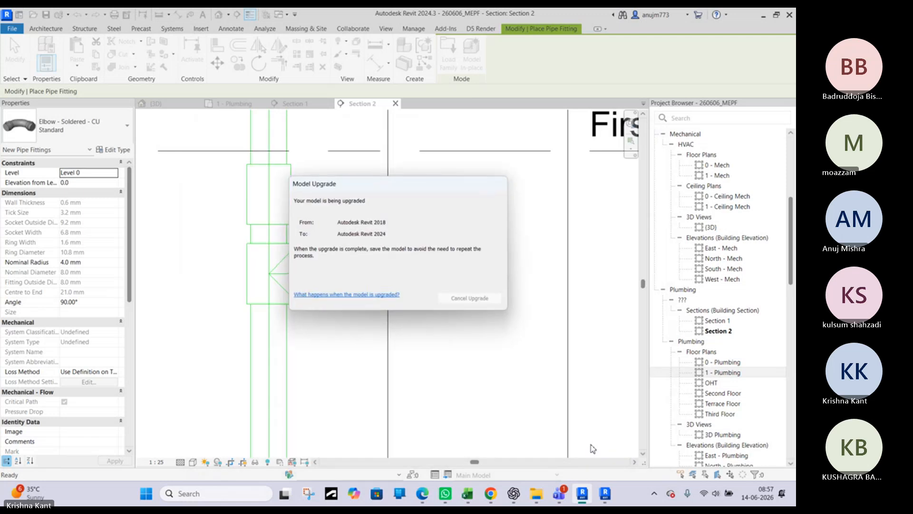
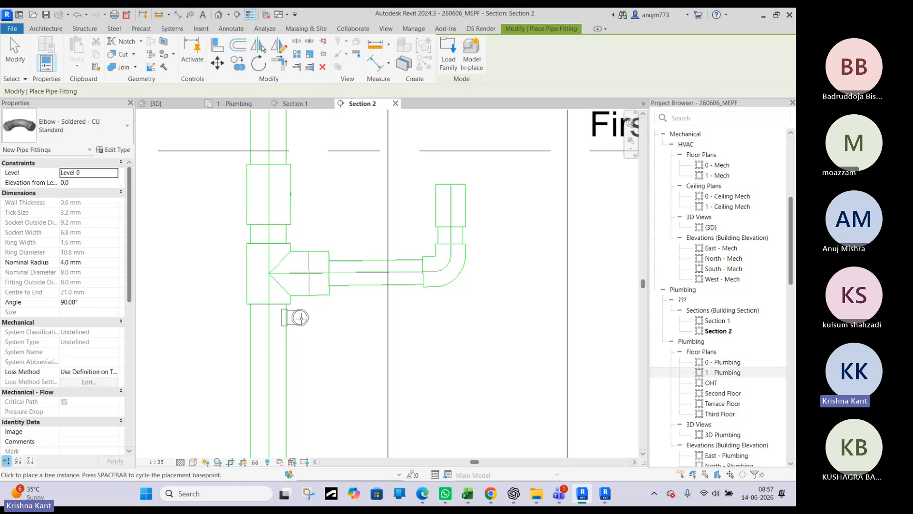
Look through the available PVC Sch 40 DWV pipe fitting types, previewing the cleanout, coupling, tee and wye families
{"action": "left_click", "coordinate": [74, 133]}
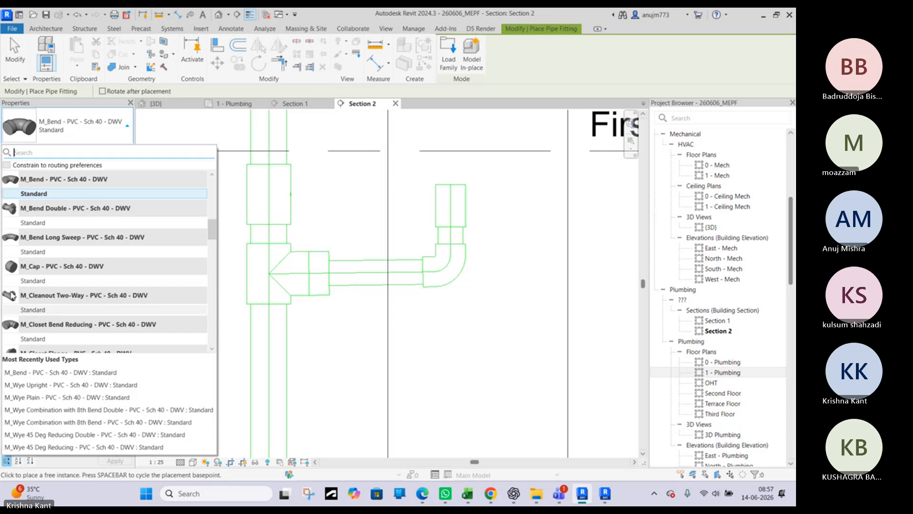
{"action": "mouse_move", "coordinate": [33, 297]}
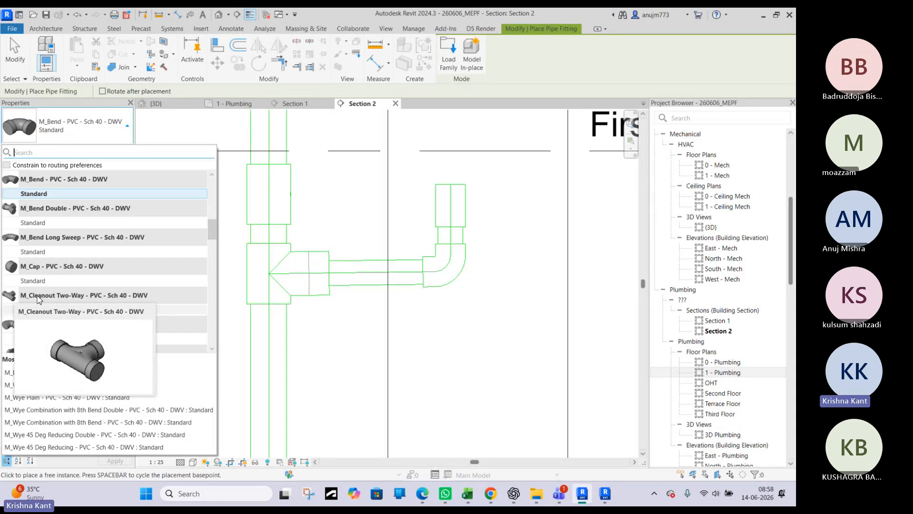
{"action": "scroll", "coordinate": [39, 299], "scroll_direction": "down", "scroll_amount": 1}
{"action": "scroll", "coordinate": [39, 298], "scroll_direction": "down", "scroll_amount": 1}
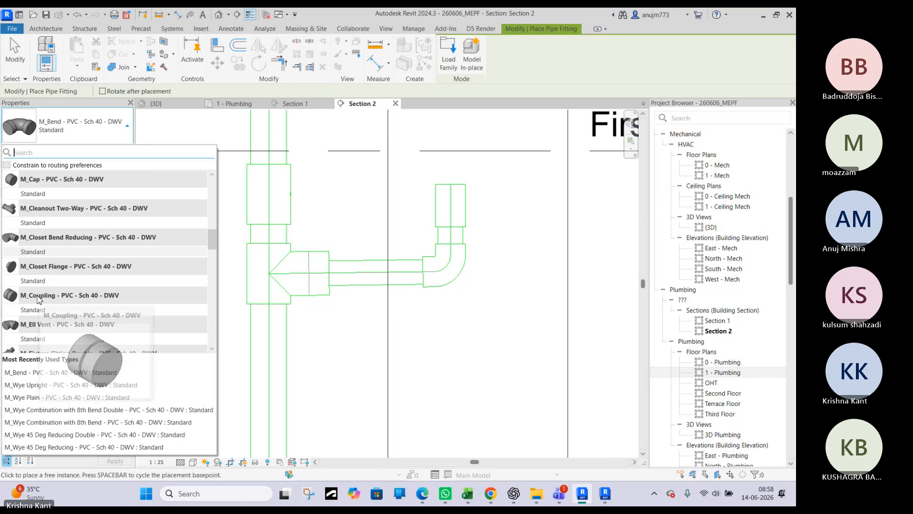
{"action": "scroll", "coordinate": [39, 299], "scroll_direction": "down", "scroll_amount": 3}
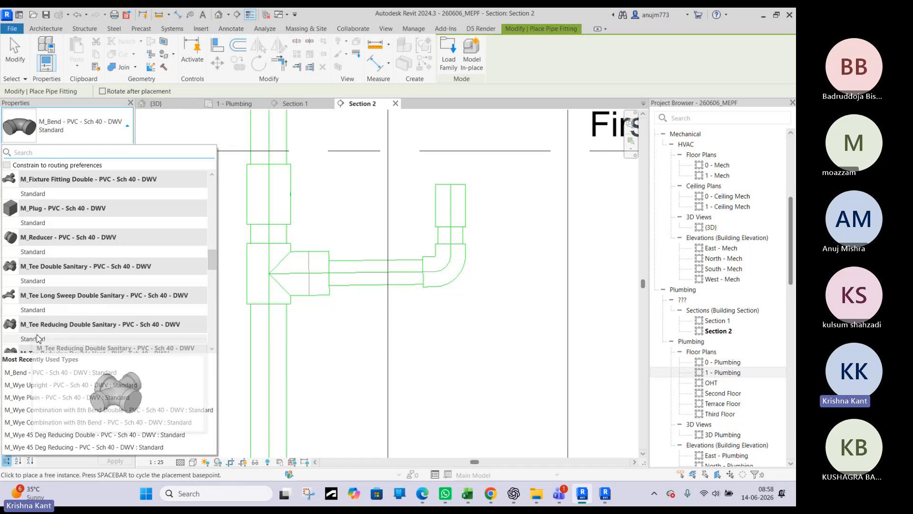
{"action": "scroll", "coordinate": [37, 338], "scroll_direction": "down", "scroll_amount": 2}
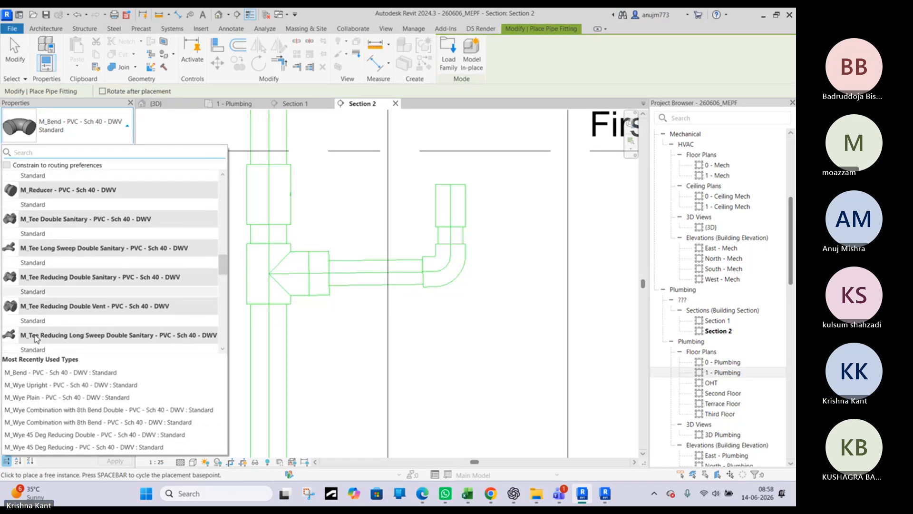
{"action": "scroll", "coordinate": [37, 339], "scroll_direction": "down", "scroll_amount": 1}
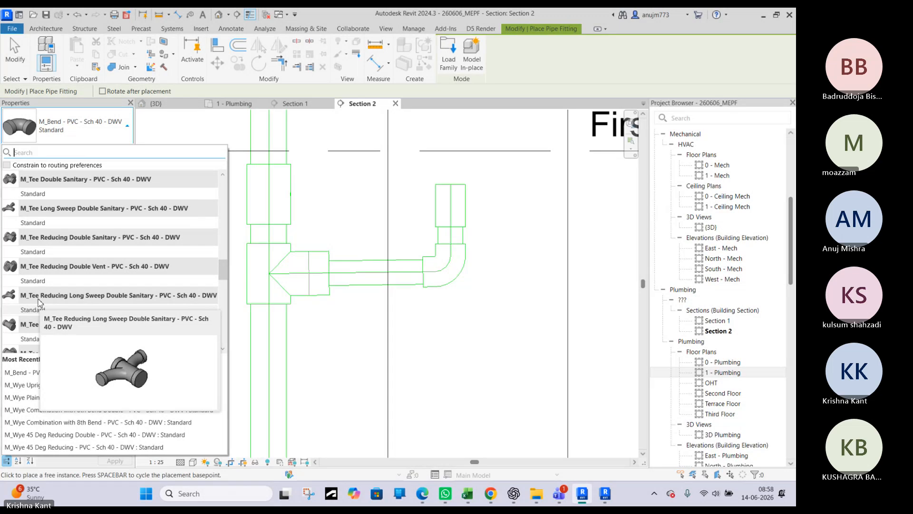
{"action": "scroll", "coordinate": [38, 302], "scroll_direction": "down", "scroll_amount": 1}
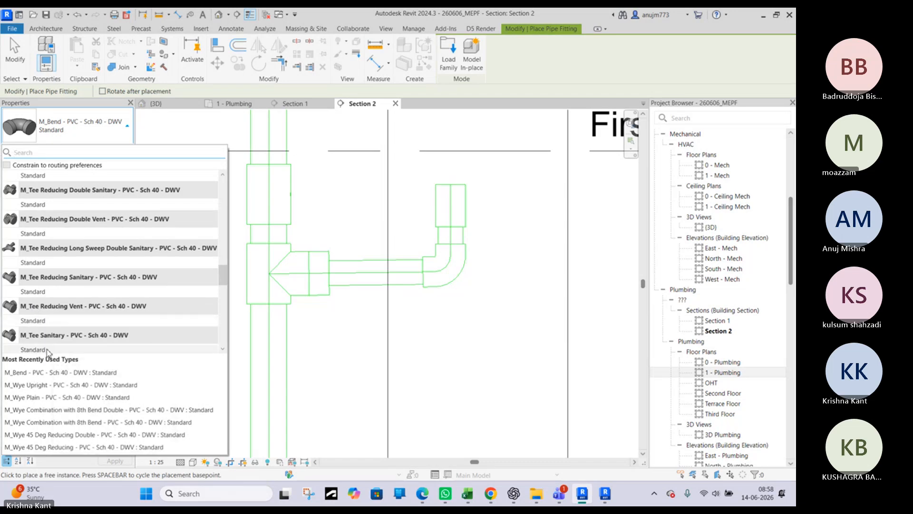
{"action": "mouse_move", "coordinate": [40, 340]}
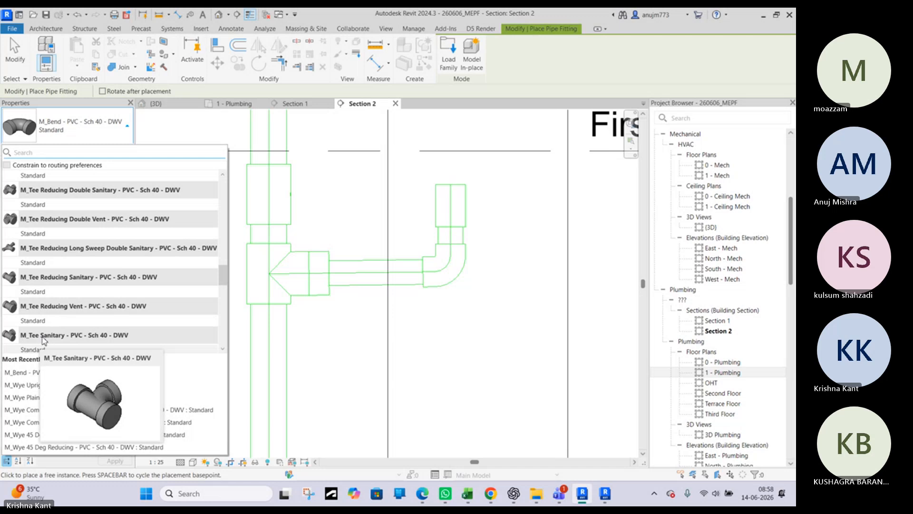
{"action": "scroll", "coordinate": [35, 328], "scroll_direction": "down", "scroll_amount": 4}
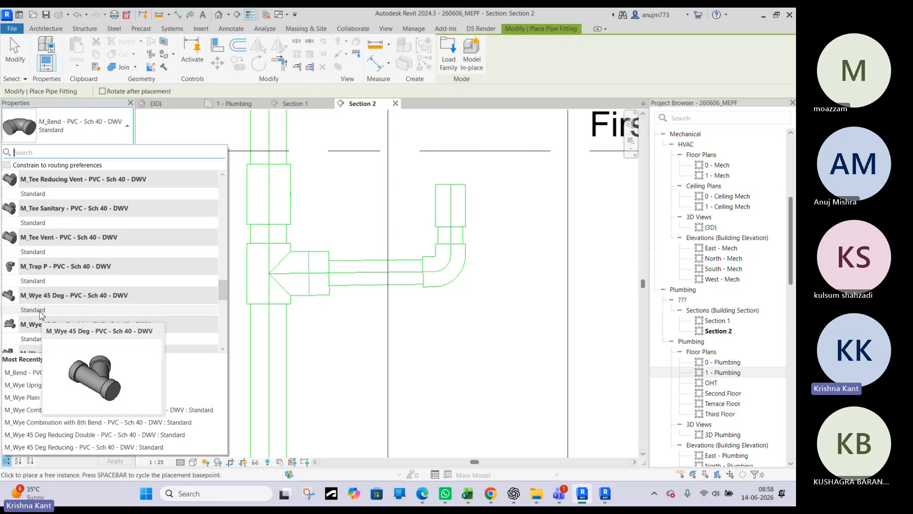
{"action": "scroll", "coordinate": [42, 313], "scroll_direction": "down", "scroll_amount": 3}
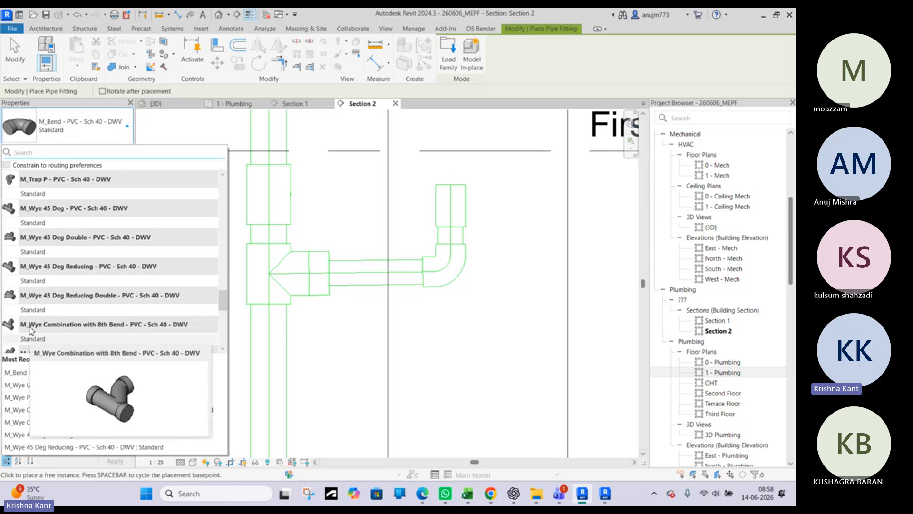
Place a free-standing M_Wye Combination with 8th Bend - PVC - Sch 40 - DWV fitting below the drain pipe's elbow
{"action": "left_click", "coordinate": [29, 340]}
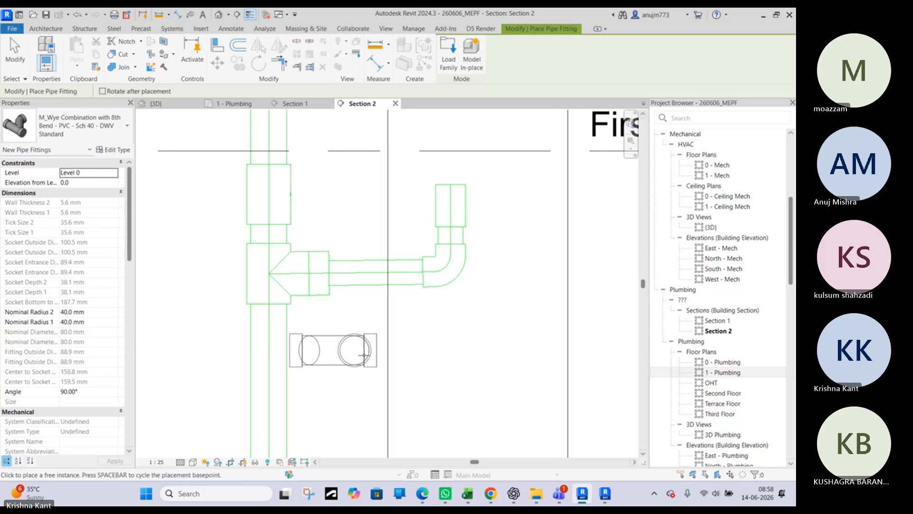
{"action": "left_click", "coordinate": [440, 367]}
{"action": "key", "text": "Escape"}
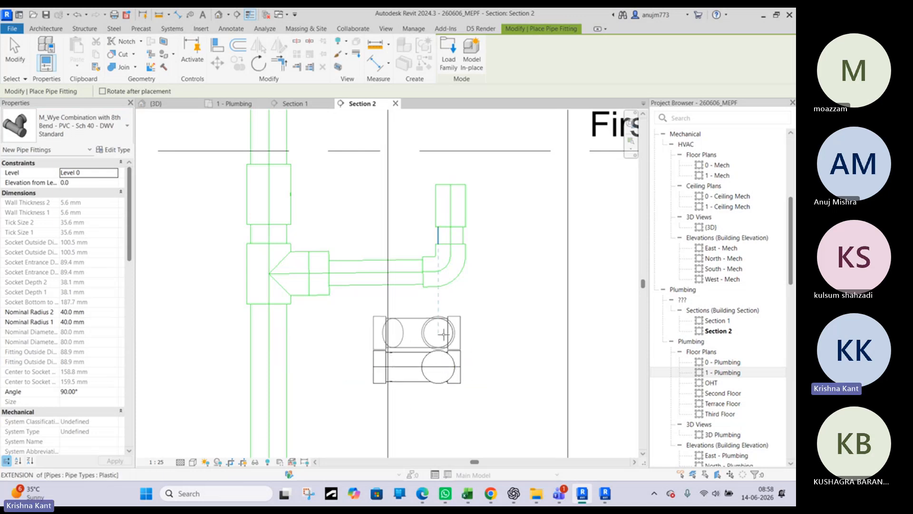
{"action": "key", "text": "Escape"}
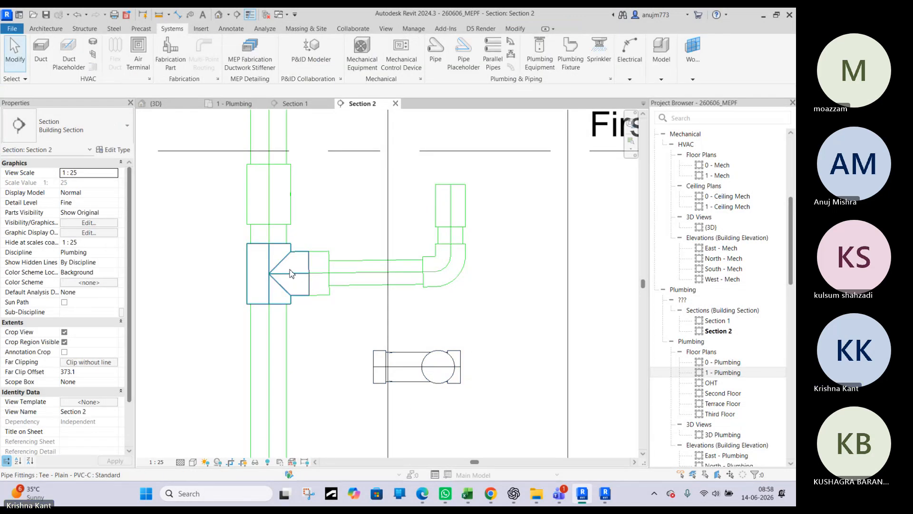
Delete the reducing bush between the stack tee and the branch pipe, and check the types available for the tee
{"action": "left_click", "coordinate": [316, 273]}
{"action": "key", "text": "Delete"}
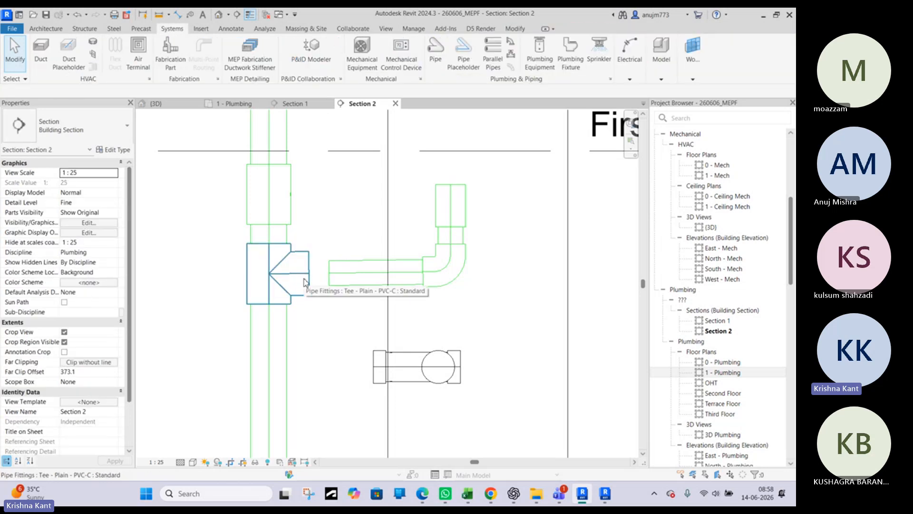
{"action": "left_click", "coordinate": [302, 278]}
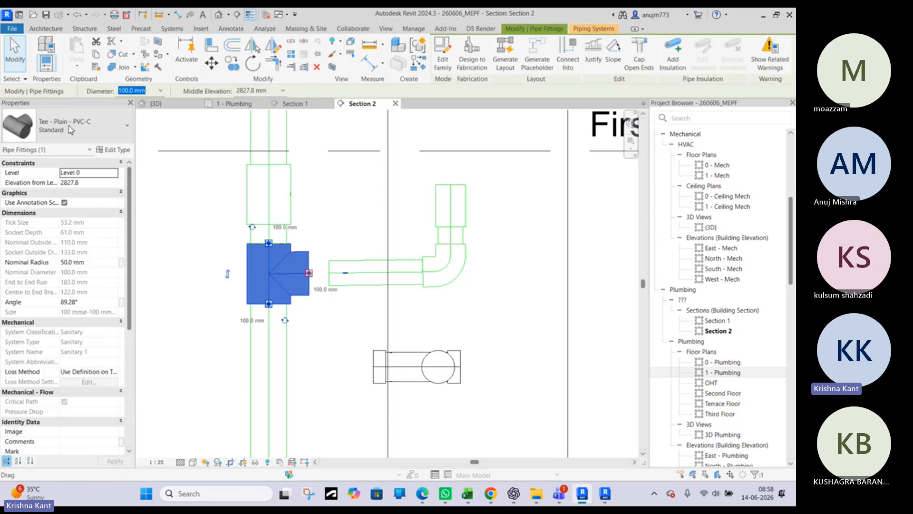
{"action": "left_click", "coordinate": [70, 129]}
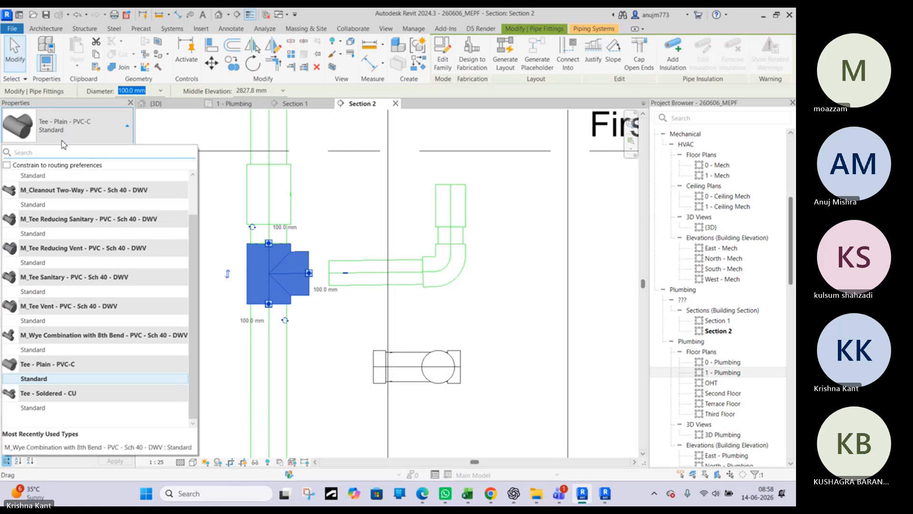
{"action": "left_click", "coordinate": [53, 376]}
Match the plain tee on the soil stack to the free-standing wye combination's type
{"action": "key", "text": "m"}
{"action": "key", "text": "a"}
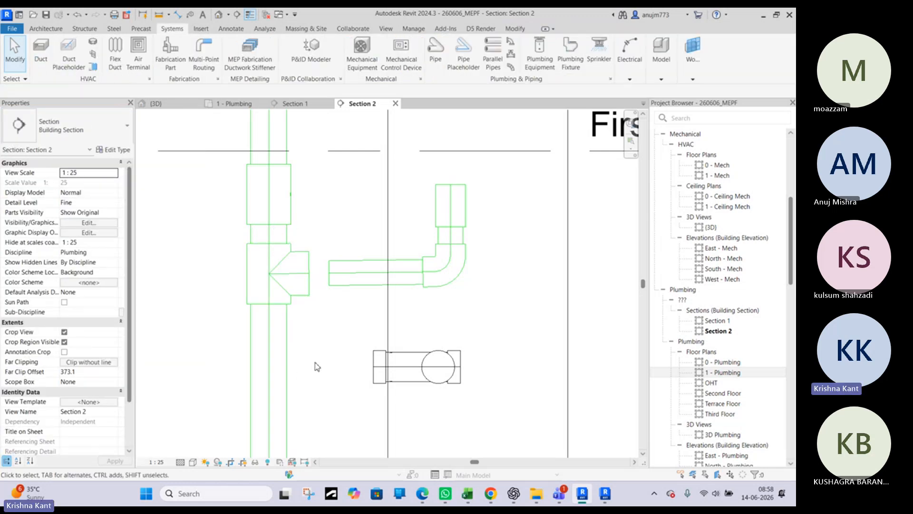
{"action": "left_click", "coordinate": [433, 369]}
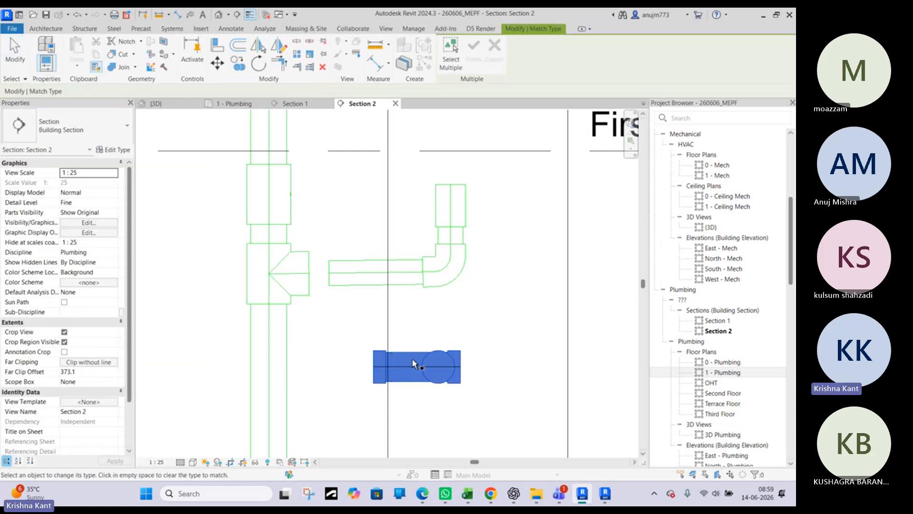
{"action": "left_click", "coordinate": [299, 276]}
{"action": "scroll", "coordinate": [302, 283], "scroll_direction": "down", "scroll_amount": 3}
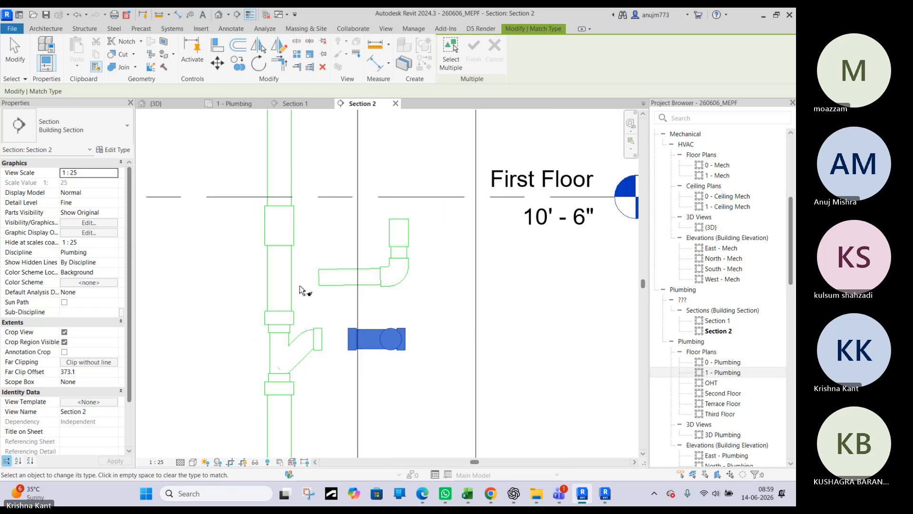
{"action": "key", "text": "Escape"}
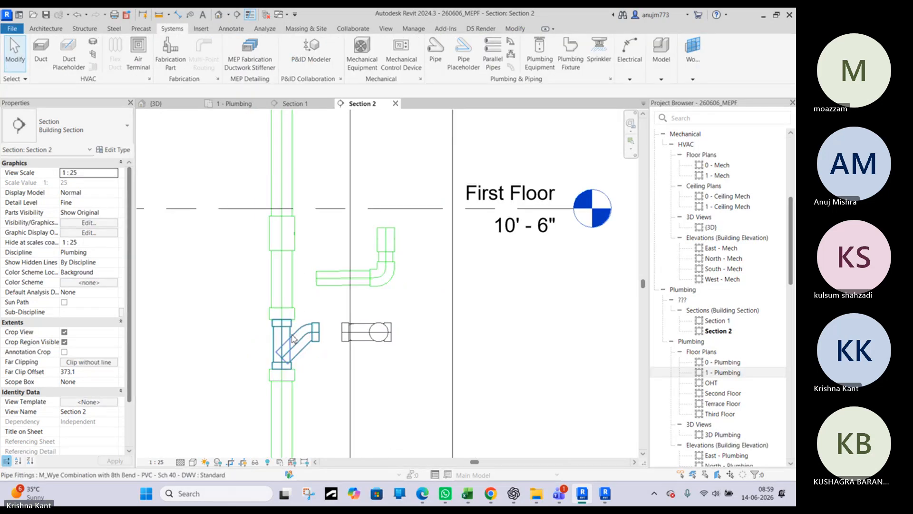
Nudge the wye combination up the soil stack to an elevation of 2595.5 mm
{"action": "left_click", "coordinate": [295, 333]}
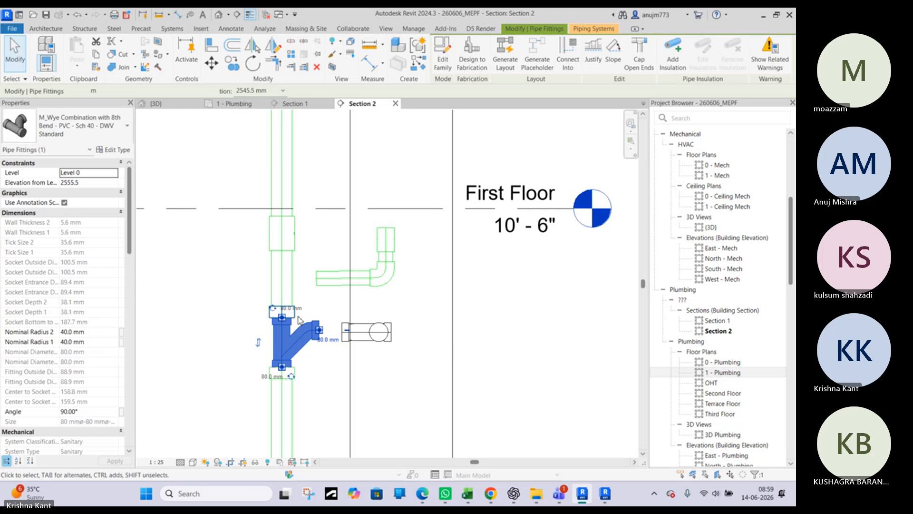
{"action": "key", "text": "Up"}
{"action": "key", "text": "Up"}
{"action": "key", "text": "Up"}
Shorten the branch pipe by pulling its open end back to about 280 mm from the elbow's vertical centreline
{"action": "left_click", "coordinate": [337, 284]}
{"action": "scroll", "coordinate": [327, 285], "scroll_direction": "up", "scroll_amount": 4}
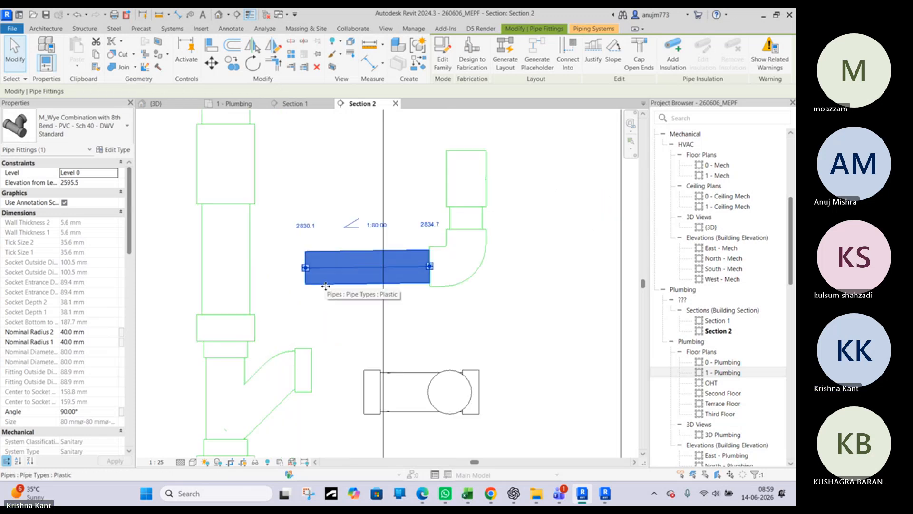
{"action": "left_click_drag", "start_coordinate": [306, 266], "coordinate": [343, 266]}
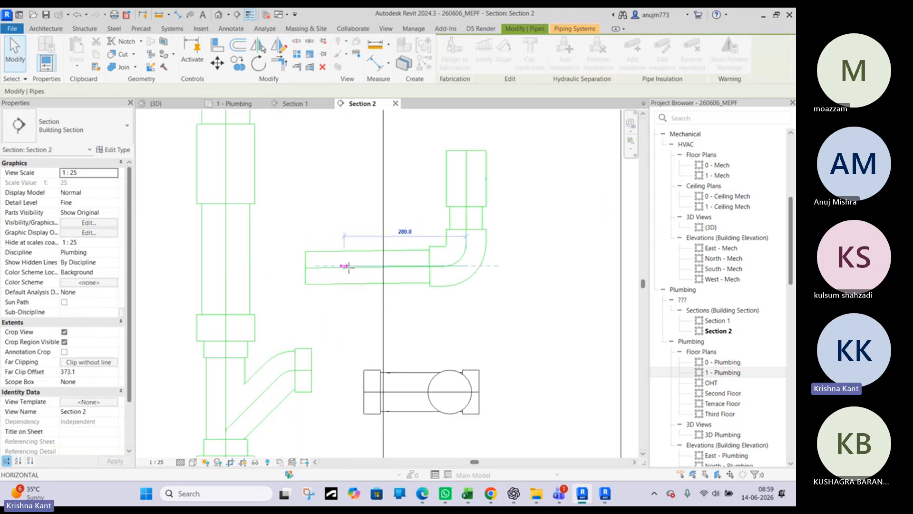
{"action": "key", "text": "Escape"}
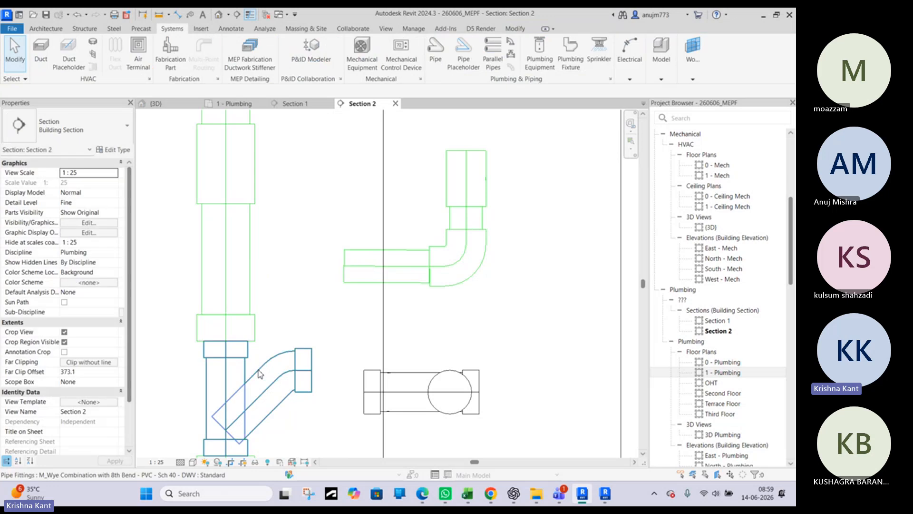
Nudge the soil stack's wye combination farther up to an elevation of 2645.5 mm
{"action": "left_click", "coordinate": [261, 371]}
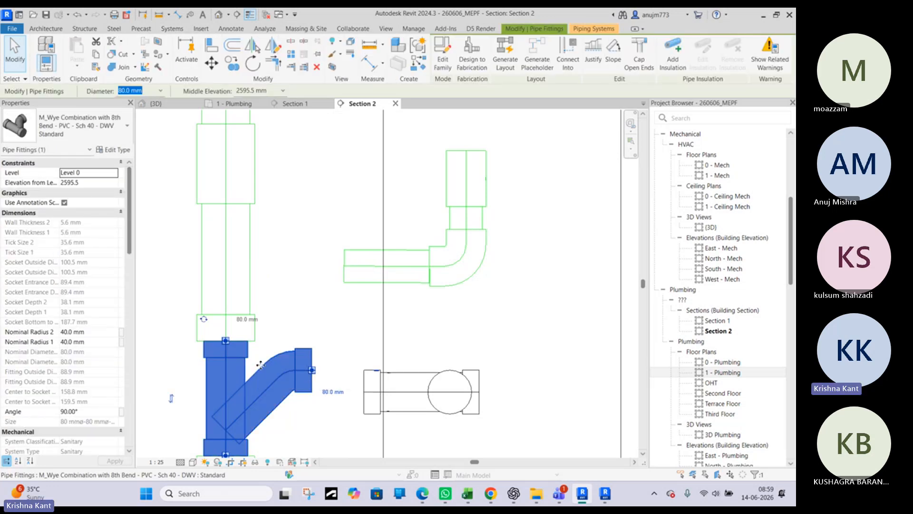
{"action": "key", "text": "Up"}
{"action": "key", "text": "Up"}
{"action": "key", "text": "Up"}
{"action": "key", "text": "Up"}
{"action": "key", "text": "Up"}
{"action": "key", "text": "Up"}
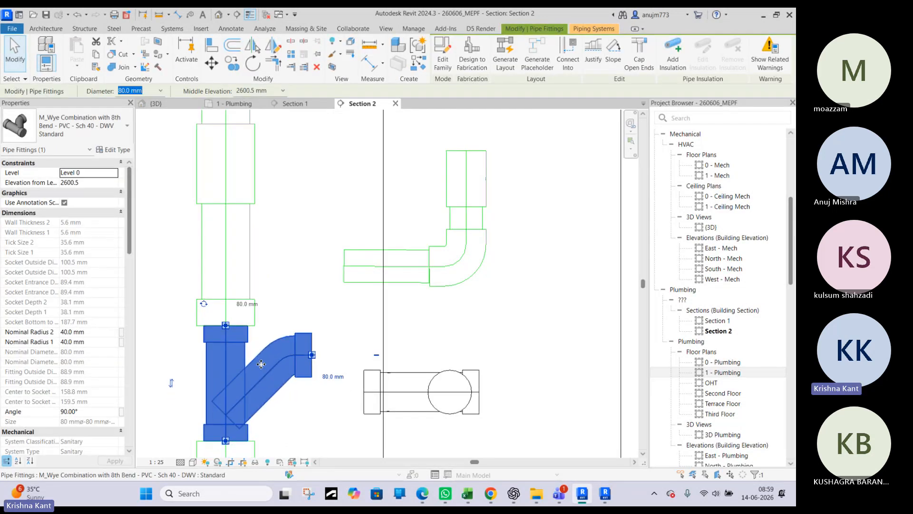
{"action": "key", "text": "Up"}
{"action": "key", "text": "Up"}
{"action": "key", "text": "Up"}
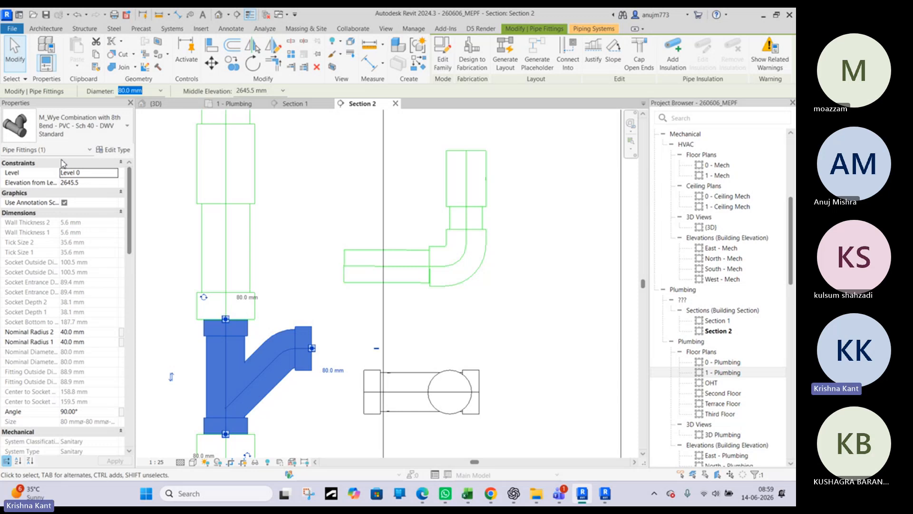
{"action": "left_click", "coordinate": [305, 295]}
Delete the free-standing wye combination fitting below the drain pipe's elbow
{"action": "scroll", "coordinate": [261, 260], "scroll_direction": "down", "scroll_amount": 3}
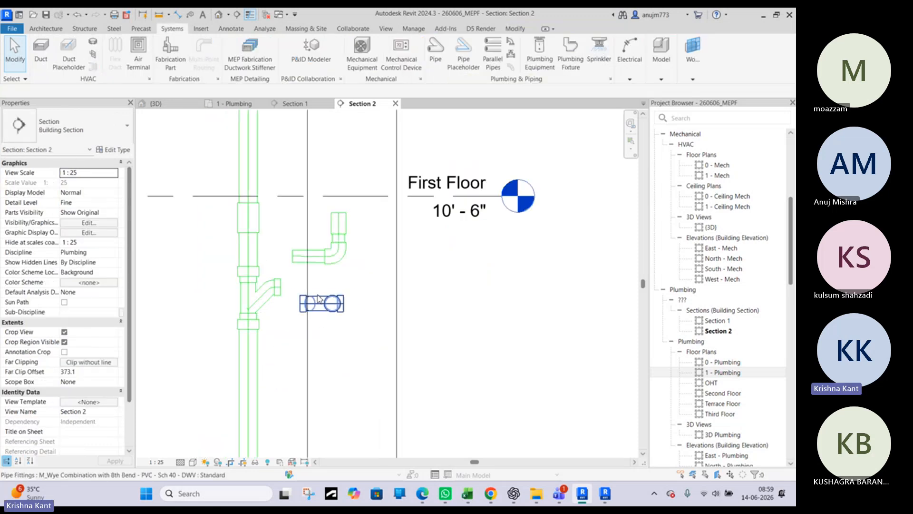
{"action": "left_click", "coordinate": [320, 300]}
{"action": "key", "text": "Delete"}
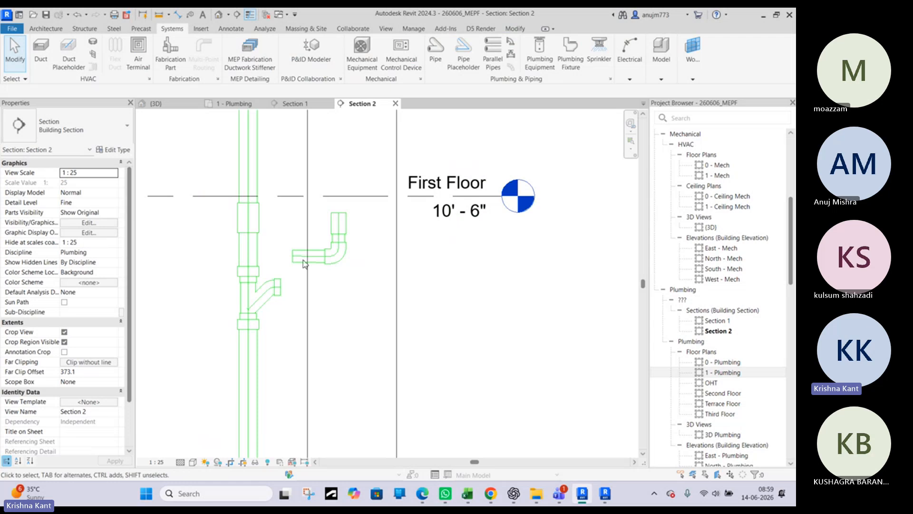
Set the diameter of the wye combination on the soil stack to 100 mm and reselect the fitting
{"action": "left_click", "coordinate": [256, 257]}
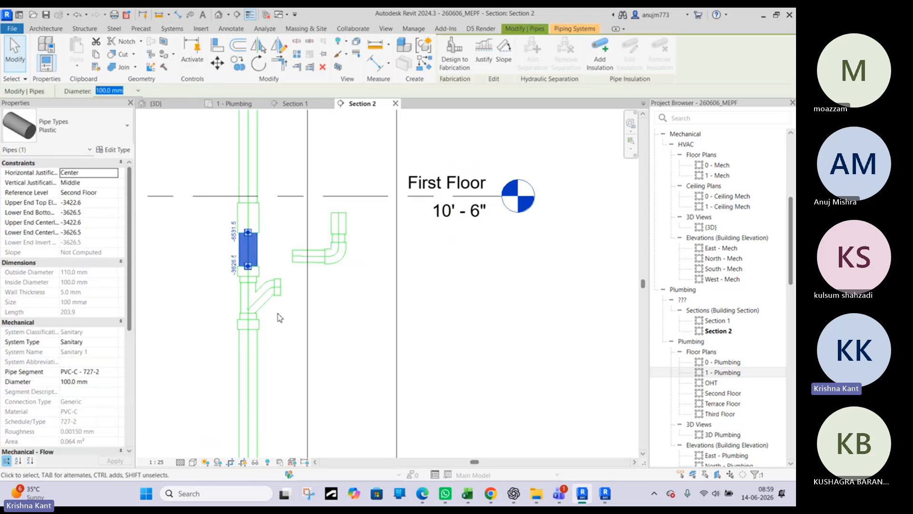
{"action": "left_click", "coordinate": [260, 300]}
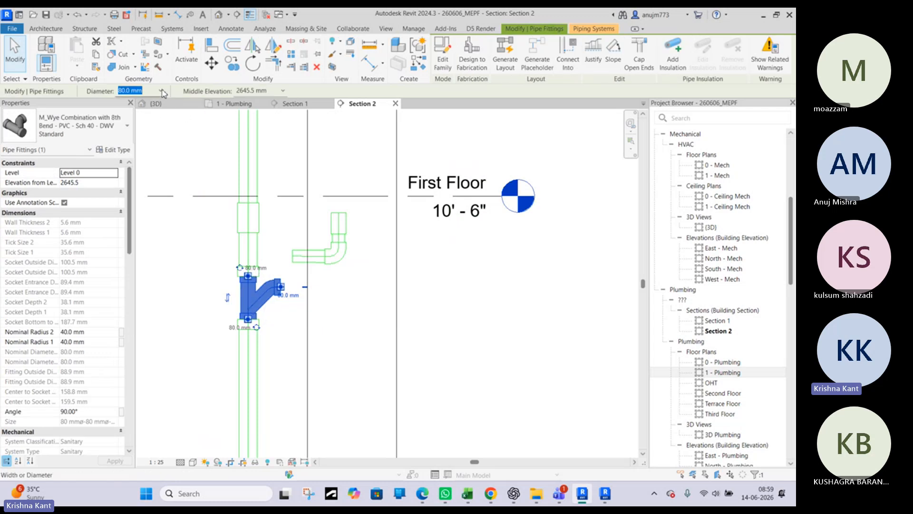
{"action": "left_click", "coordinate": [162, 92]}
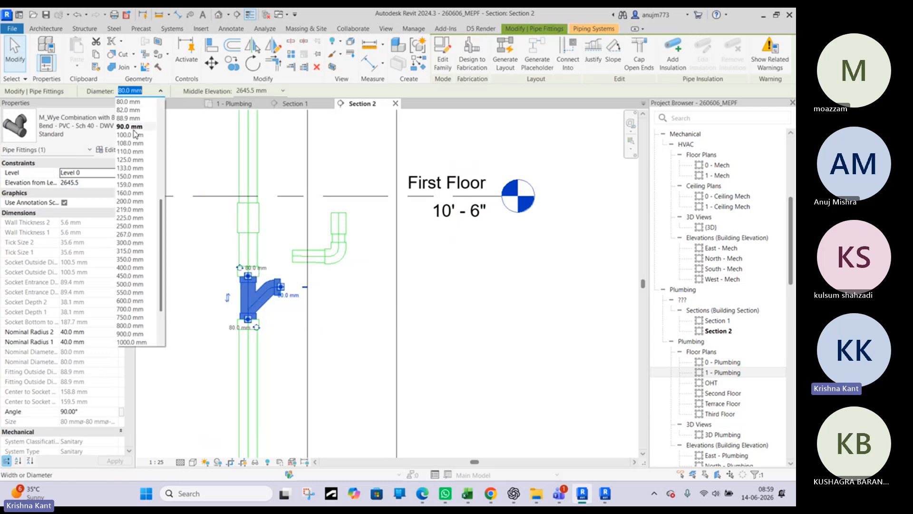
{"action": "left_click", "coordinate": [131, 135]}
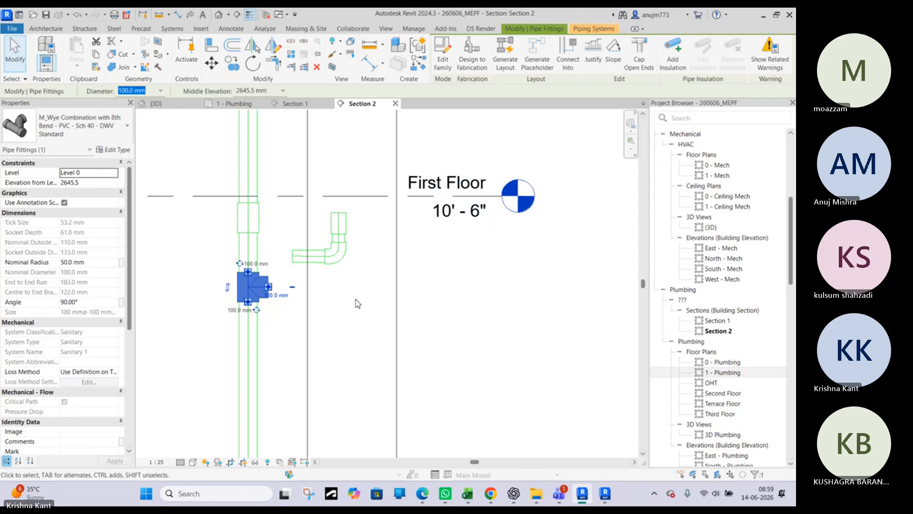
{"action": "left_click", "coordinate": [494, 316]}
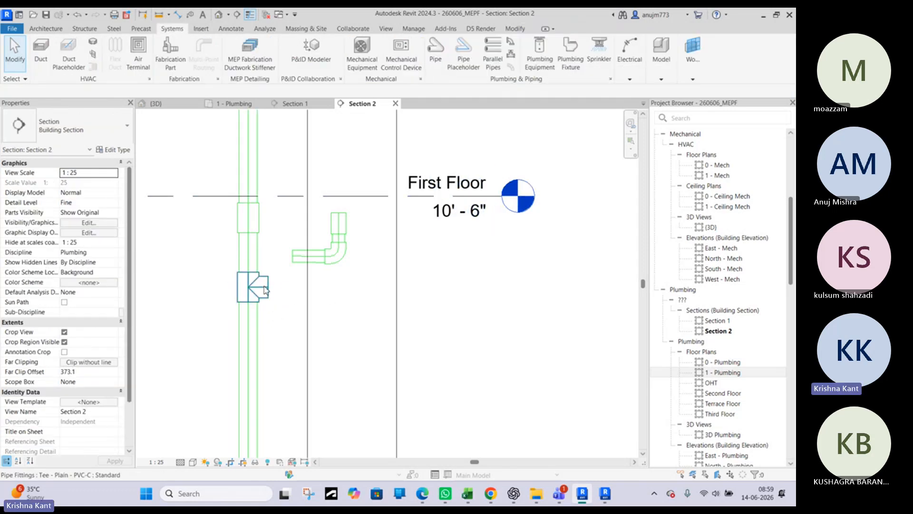
{"action": "left_click", "coordinate": [264, 290]}
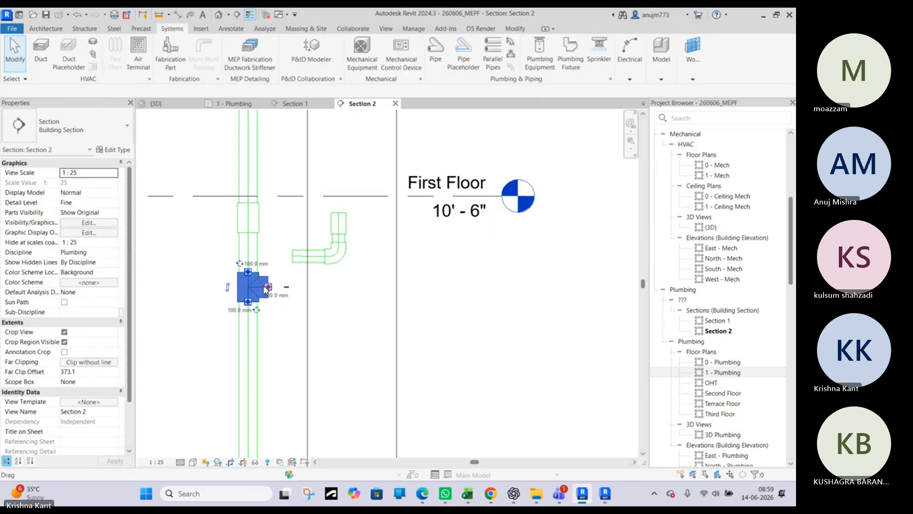
Change the plain tee on the soil stack to the M_Wye Combination with 8th Bend - PVC - Sch 40 - DWV Standard type
{"action": "left_click", "coordinate": [94, 134]}
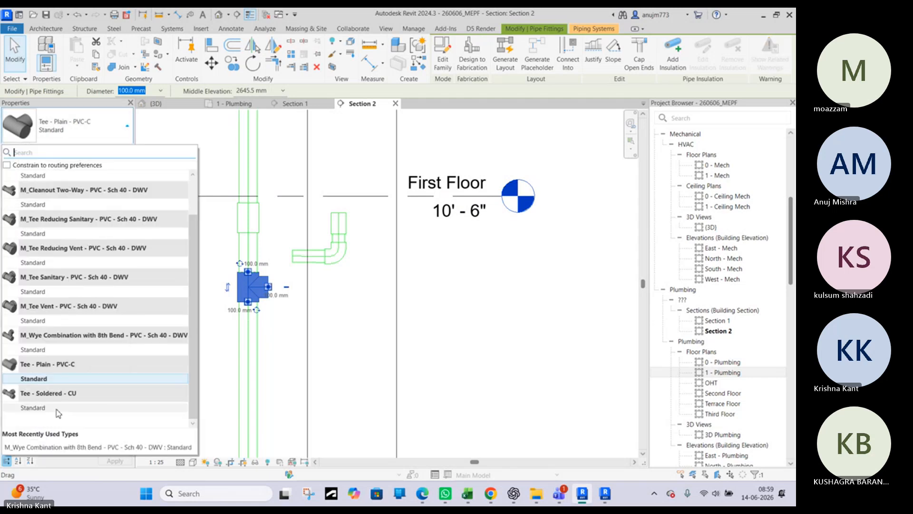
{"action": "left_click", "coordinate": [56, 408]}
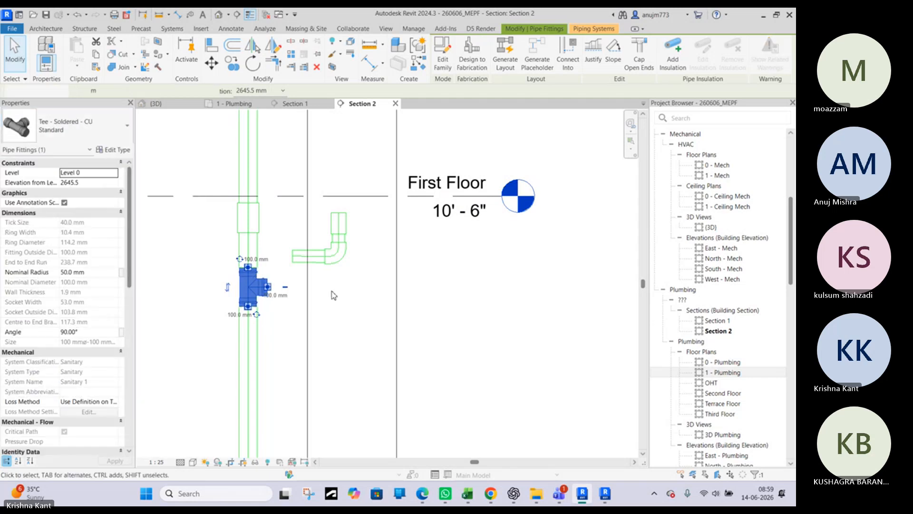
{"action": "left_click", "coordinate": [90, 121]}
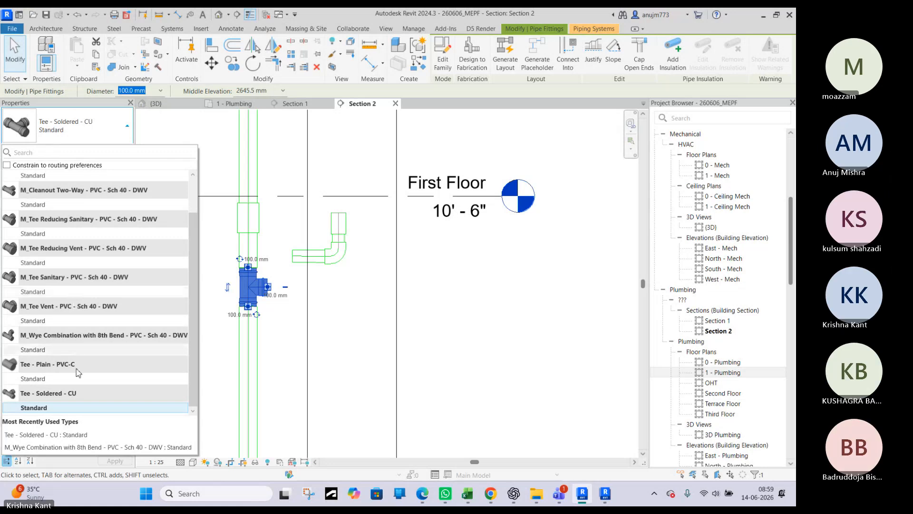
{"action": "left_click", "coordinate": [43, 350]}
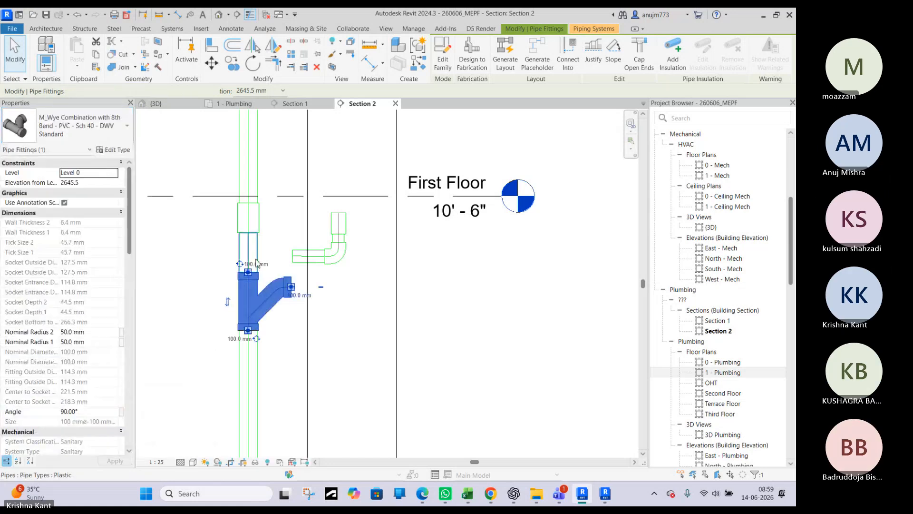
{"action": "key", "text": "Escape"}
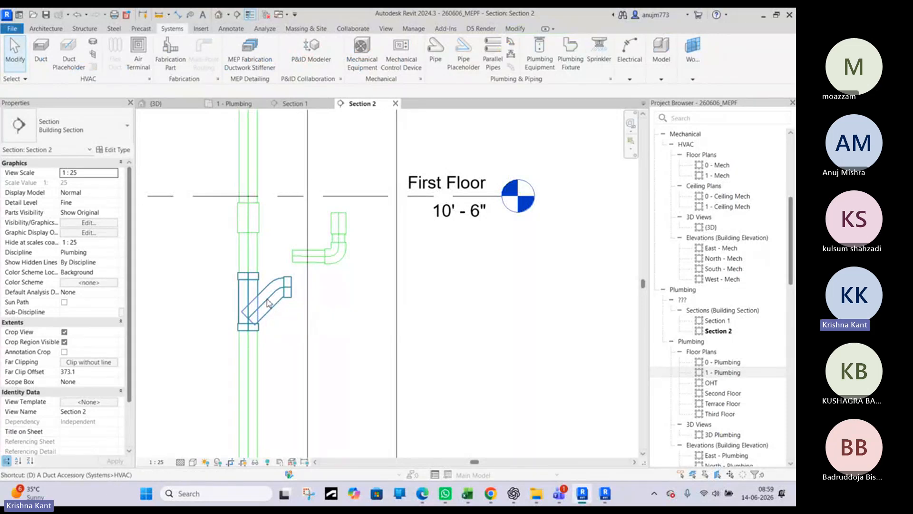
Draw a short horizontal detail line from the branch pipe's open end toward the soil stack
{"action": "key", "text": "l"}
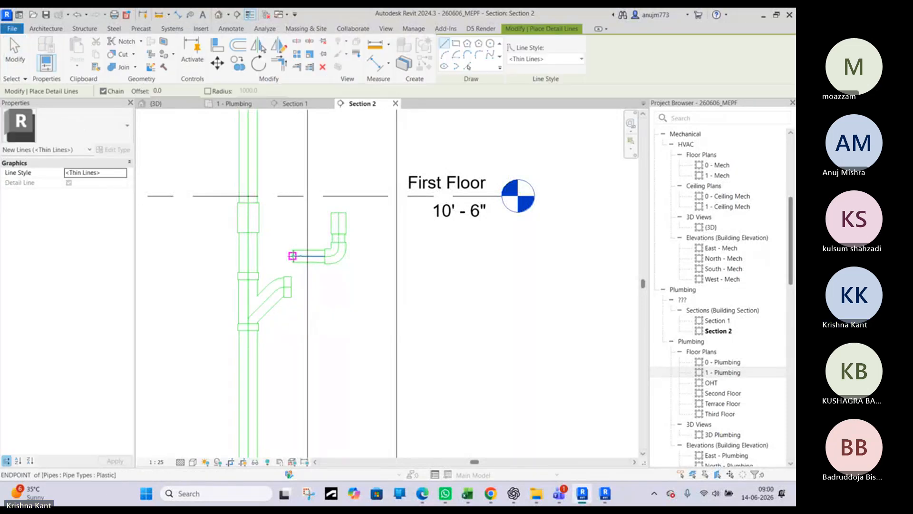
{"action": "left_click", "coordinate": [275, 257]}
{"action": "key", "text": "Escape"}
{"action": "key", "text": "Escape"}
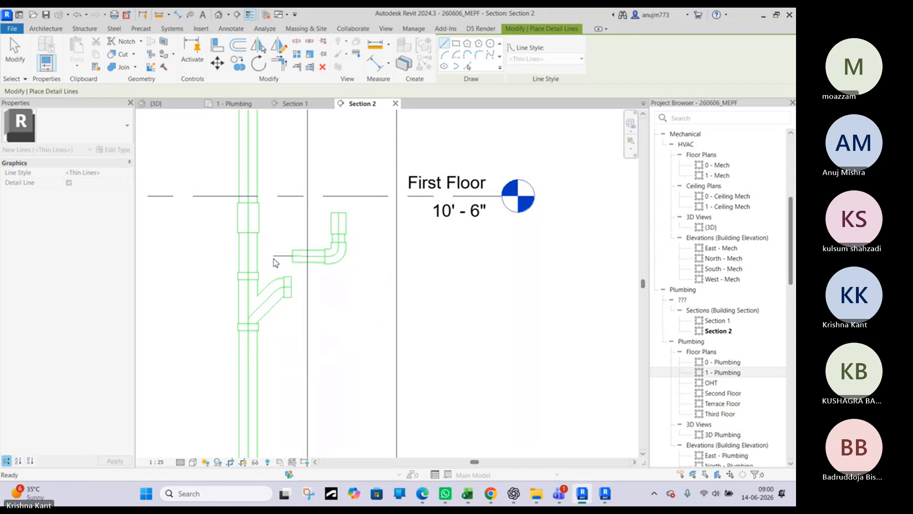
Align the centreline of the wye's branch outlet with the horizontal detail line at the branch pipe's end
{"action": "key", "text": "l"}
{"action": "scroll", "coordinate": [275, 260], "scroll_direction": "up", "scroll_amount": 3}
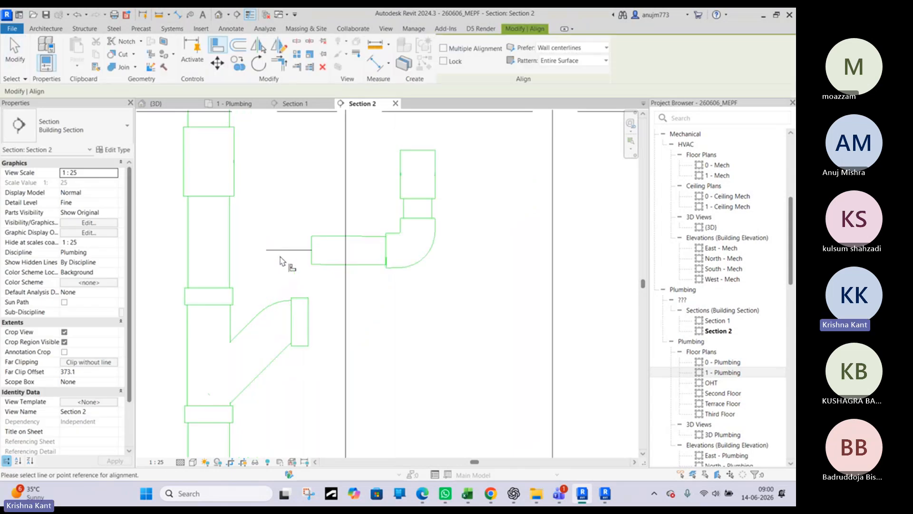
{"action": "scroll", "coordinate": [305, 327], "scroll_direction": "up", "scroll_amount": 2}
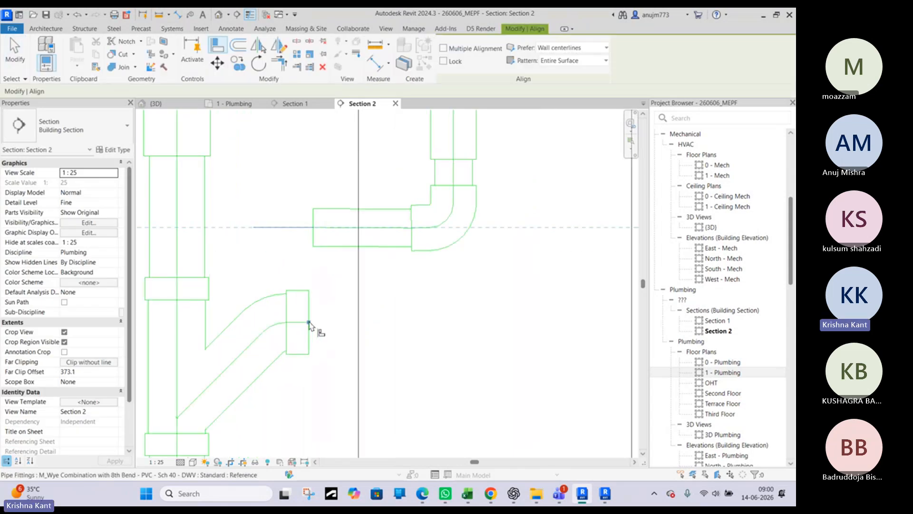
{"action": "left_click", "coordinate": [308, 325]}
{"action": "key", "text": "Escape"}
{"action": "key", "text": "Escape"}
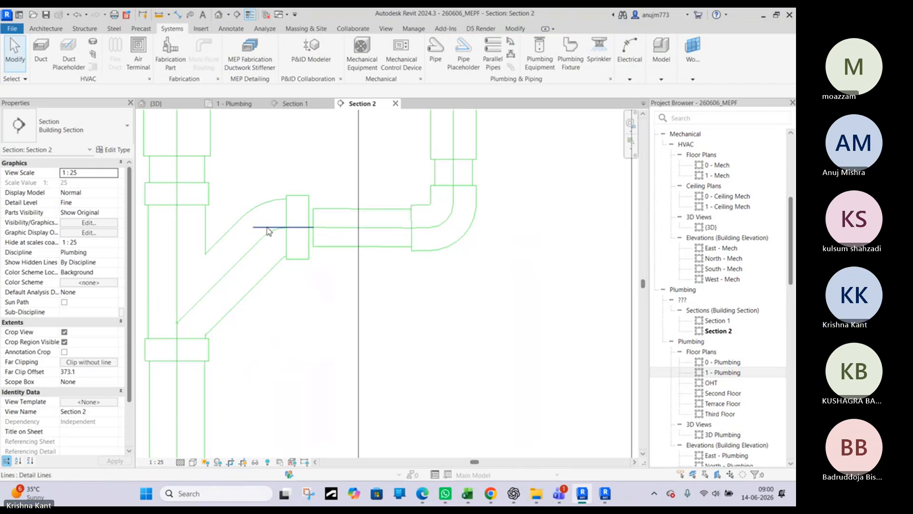
Try to connect the branch pipe's open end to the wye's branch outlet
{"action": "left_click_drag", "start_coordinate": [316, 230], "coordinate": [313, 232]}
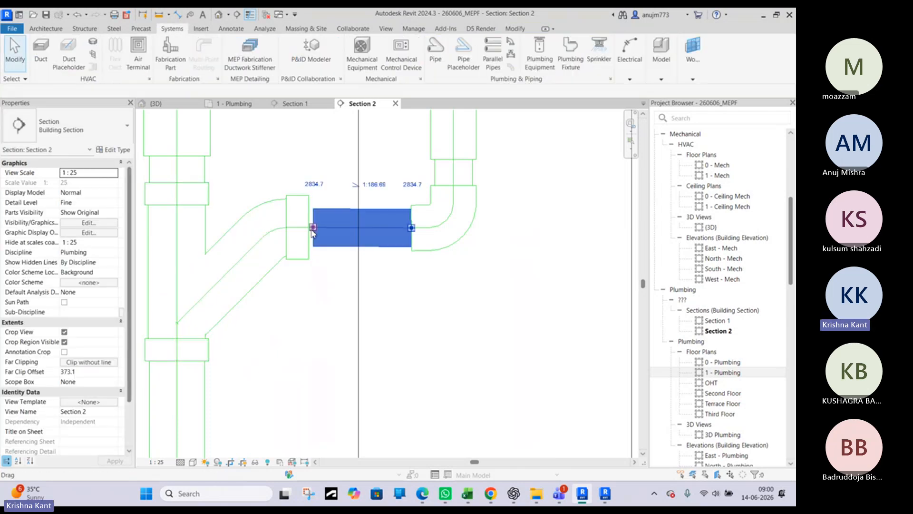
{"action": "scroll", "coordinate": [311, 231], "scroll_direction": "up", "scroll_amount": 5}
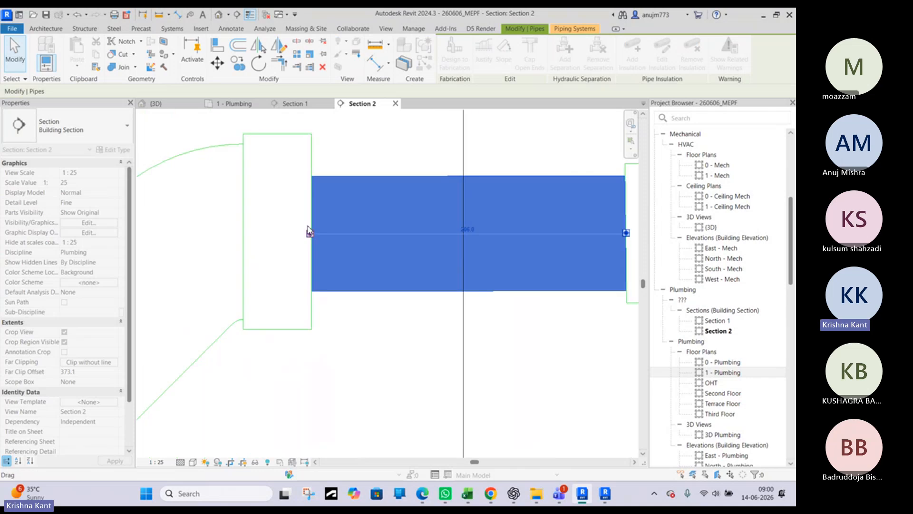
{"action": "scroll", "coordinate": [314, 234], "scroll_direction": "up", "scroll_amount": 3}
{"action": "left_click_drag", "start_coordinate": [306, 232], "coordinate": [309, 233]}
{"action": "left_click", "coordinate": [497, 376]}
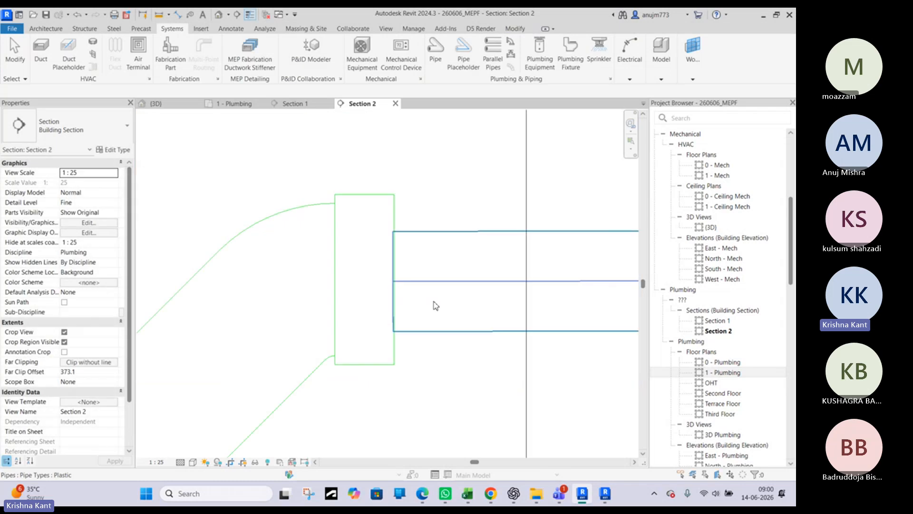
{"action": "scroll", "coordinate": [436, 306], "scroll_direction": "down", "scroll_amount": 3}
Try deleting the horizontal pipe between the wye and the elbow, and undo the deletion
{"action": "left_click", "coordinate": [450, 298]}
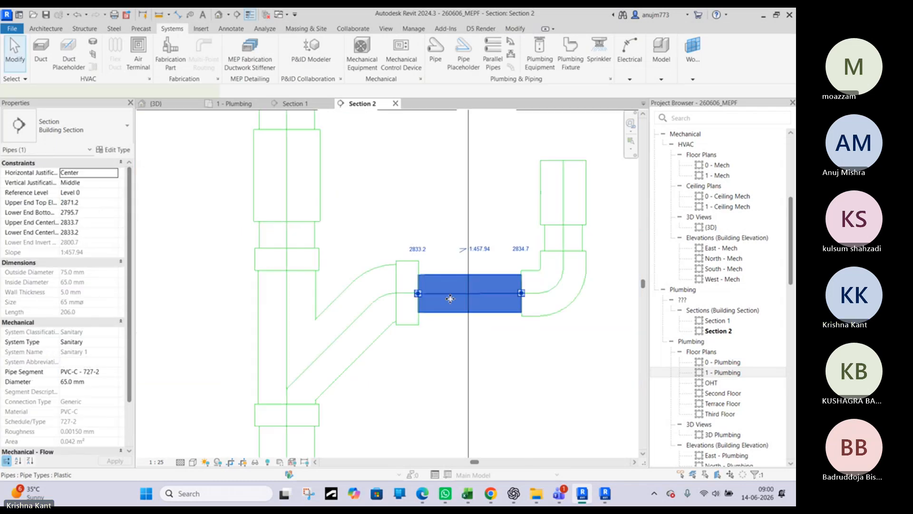
{"action": "key", "text": "Delete"}
{"action": "left_click", "coordinate": [418, 301]}
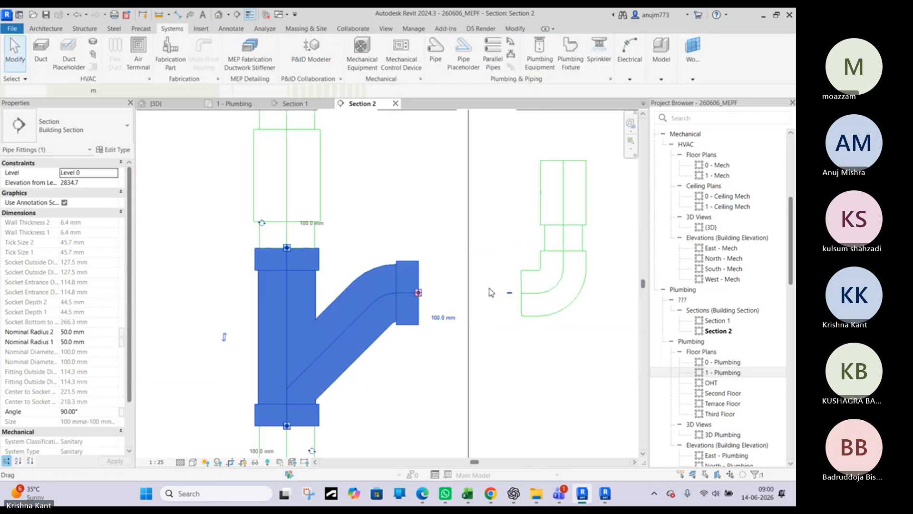
{"action": "left_click", "coordinate": [524, 287]}
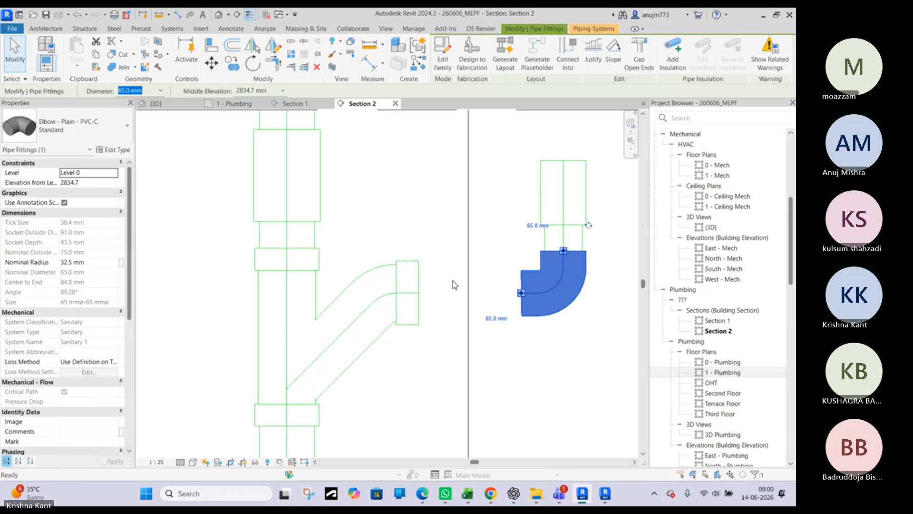
{"action": "key", "text": "d"}
{"action": "key", "text": "l"}
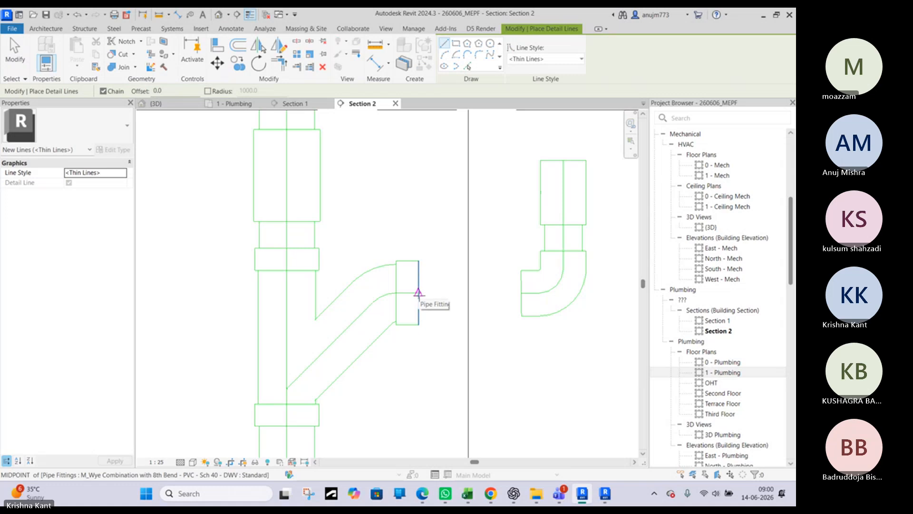
{"action": "key", "text": "Escape"}
{"action": "key", "text": "ctrl+z"}
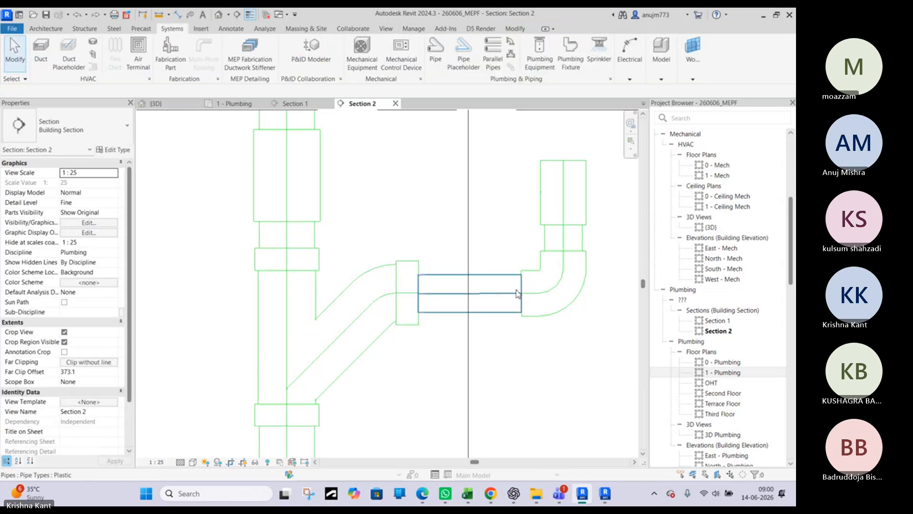
Nudge the soil stack's wye down slightly to an elevation of 2832.2 mm
{"action": "left_click", "coordinate": [441, 299]}
{"action": "scroll", "coordinate": [430, 293], "scroll_direction": "up", "scroll_amount": 3}
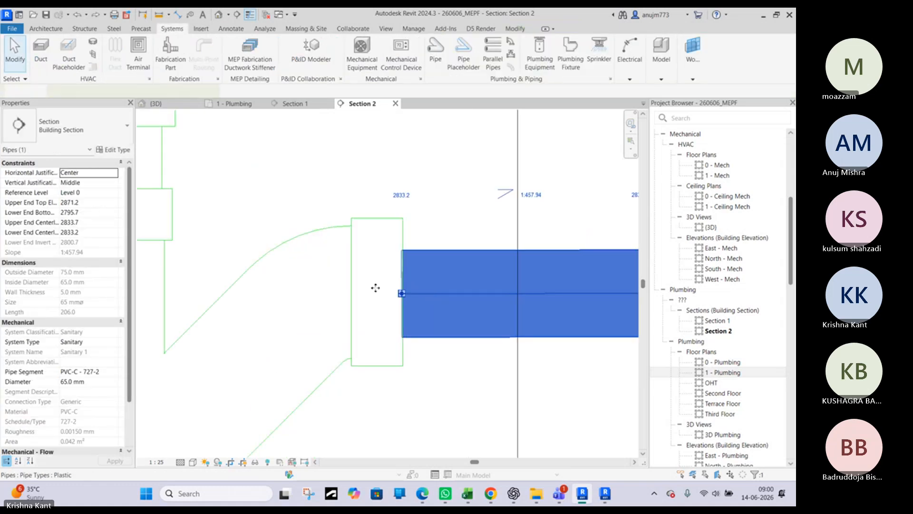
{"action": "key", "text": "Escape"}
{"action": "left_click", "coordinate": [352, 291]}
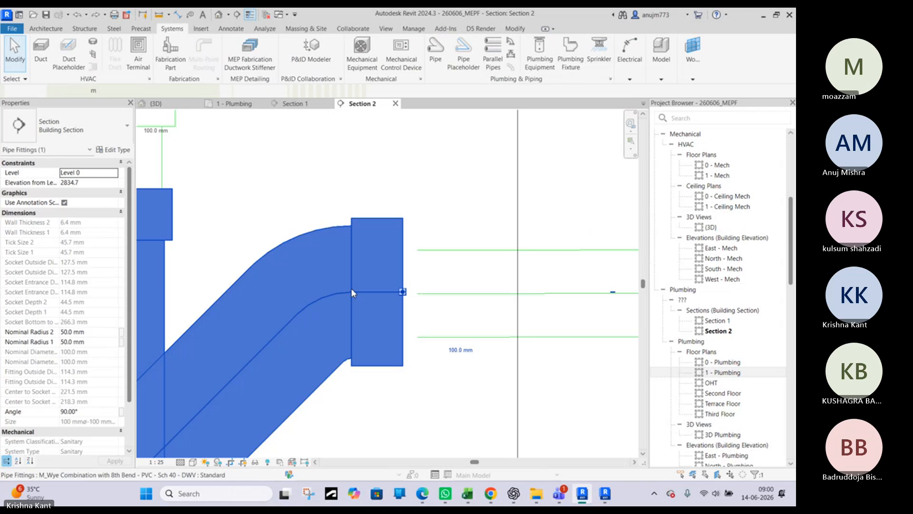
{"action": "key", "text": "Escape"}
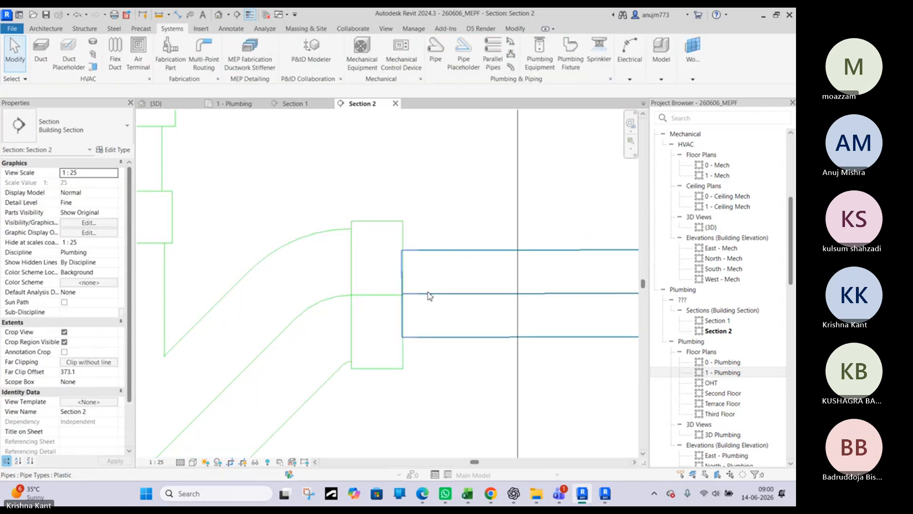
Try again to join the horizontal pipe's open end to the lowered wye's outlet
{"action": "left_click", "coordinate": [428, 292]}
{"action": "left_click_drag", "start_coordinate": [403, 294], "coordinate": [404, 294]}
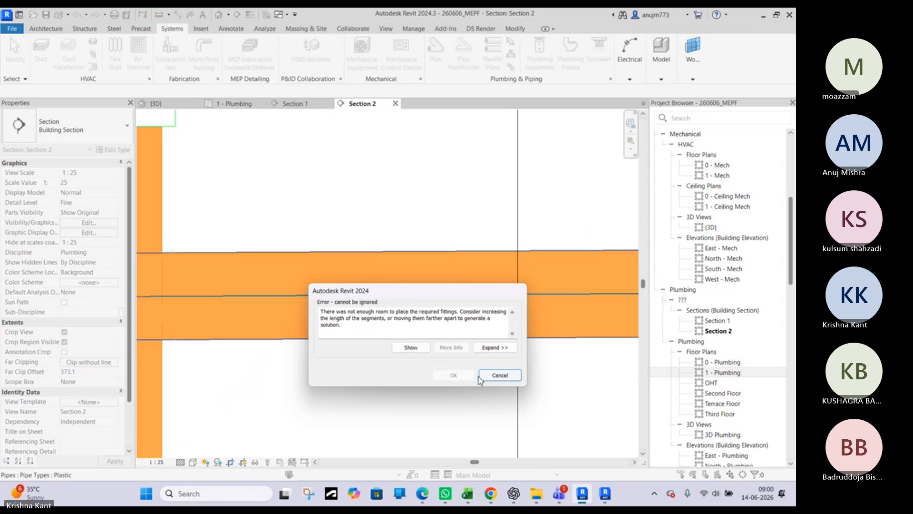
{"action": "left_click", "coordinate": [499, 375]}
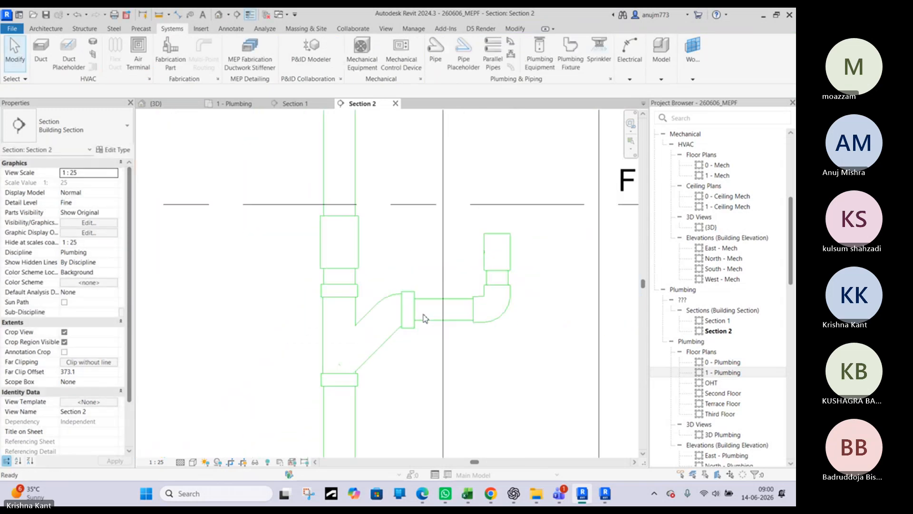
Pull the horizontal pipe's open end back toward the elbow, shortening the pipe to about 116 mm
{"action": "left_click", "coordinate": [421, 314]}
{"action": "left_click_drag", "start_coordinate": [412, 308], "coordinate": [449, 308]}
{"action": "key", "text": "Escape"}
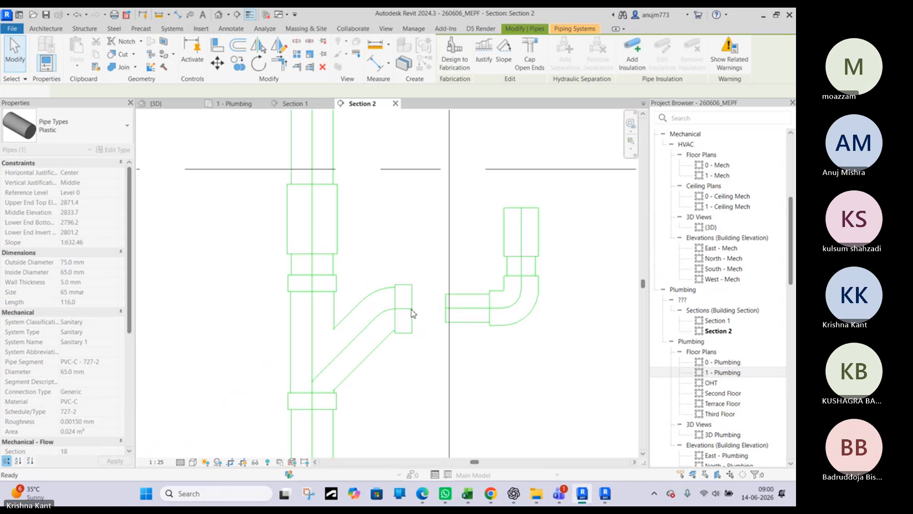
Draw a 100 mm diameter pipe from the wye's open branch outlet toward the elbow at a 1:80 slope
{"action": "left_click", "coordinate": [412, 309]}
{"action": "right_click", "coordinate": [413, 309]}
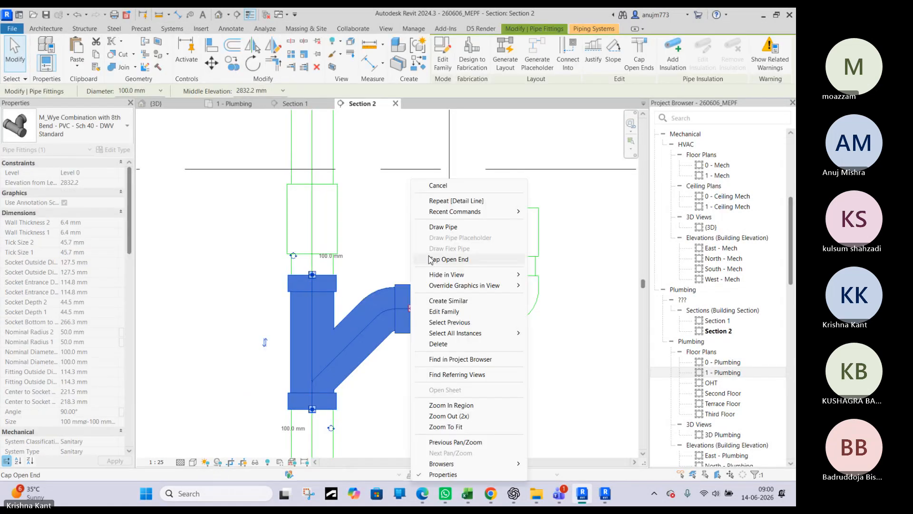
{"action": "left_click", "coordinate": [438, 227]}
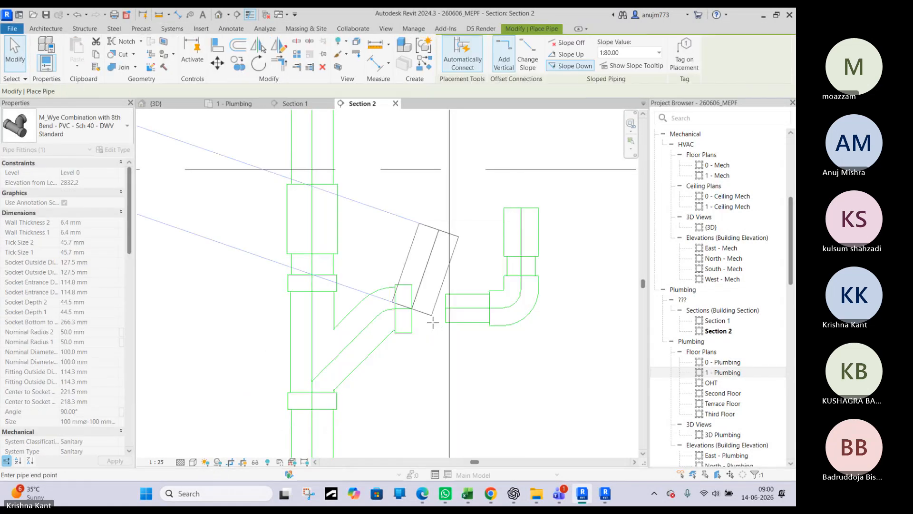
{"action": "left_click", "coordinate": [464, 308]}
{"action": "key", "text": "Escape"}
{"action": "key", "text": "Escape"}
Shorten the 100 mm pipe at the wye's outlet to about 117.3 mm and level it at an elevation of 2835.5 mm
{"action": "left_click", "coordinate": [434, 310]}
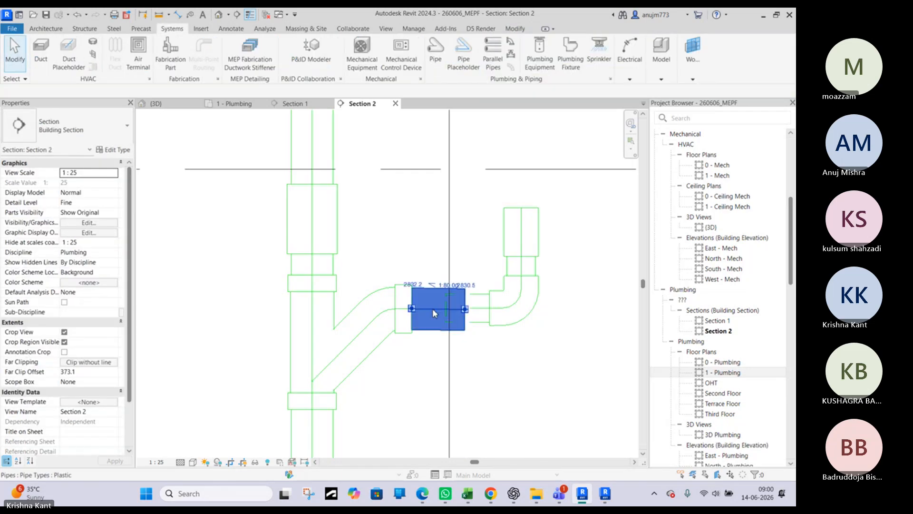
{"action": "left_click_drag", "start_coordinate": [433, 309], "coordinate": [459, 310]}
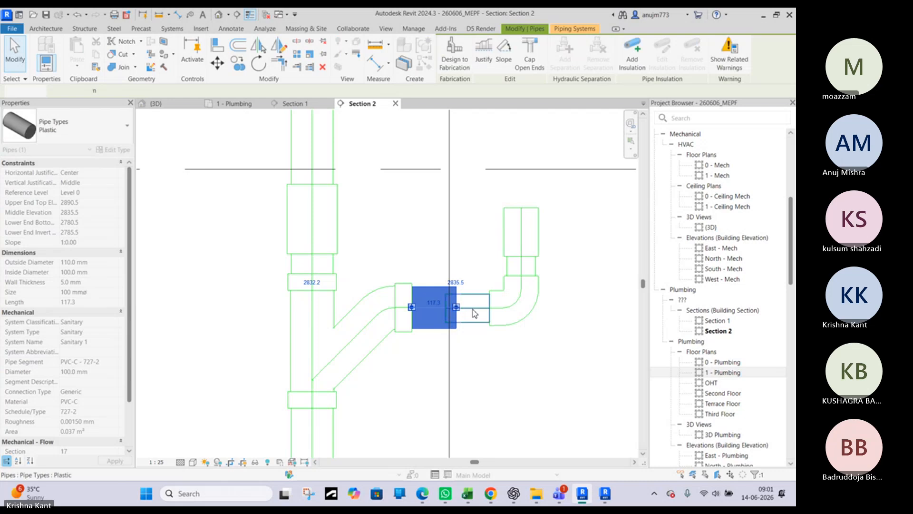
{"action": "key", "text": "Escape"}
Try to join the 65 mm pipe's open end to the end of the 100 mm pipe
{"action": "left_click", "coordinate": [475, 312]}
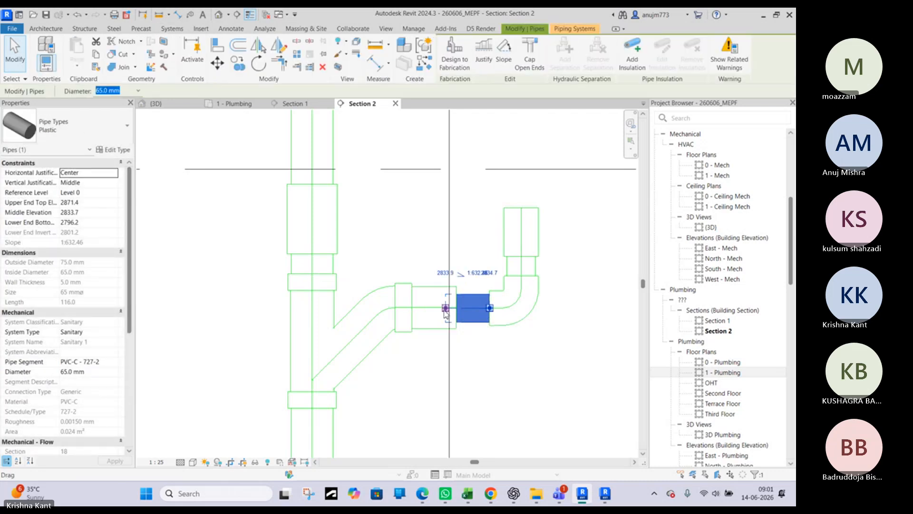
{"action": "left_click_drag", "start_coordinate": [474, 312], "coordinate": [457, 310]}
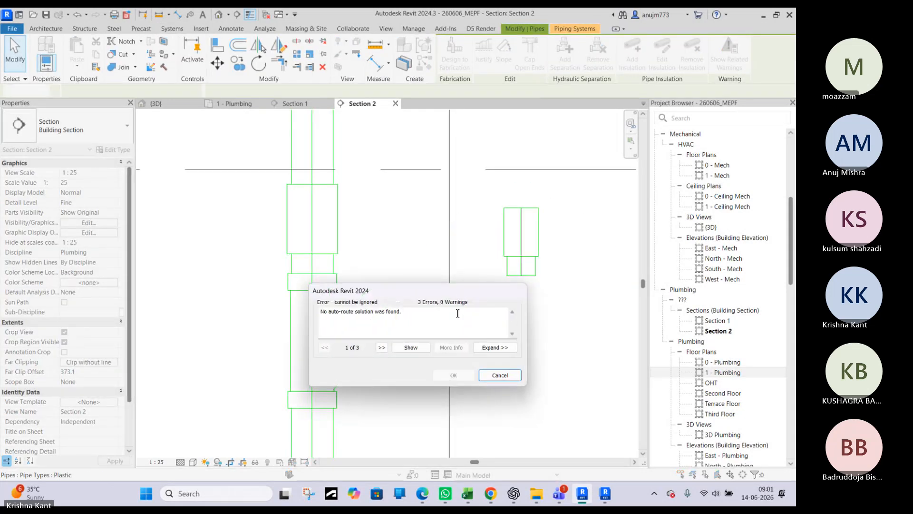
{"action": "left_click", "coordinate": [500, 376]}
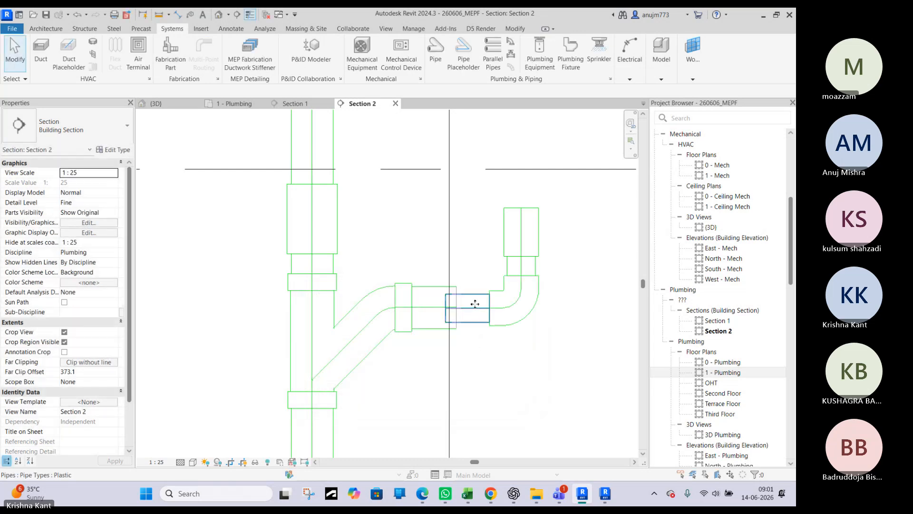
Delete the short 65 mm horizontal pipe attached to the elbow
{"action": "left_click", "coordinate": [475, 303]}
{"action": "key", "text": "Delete"}
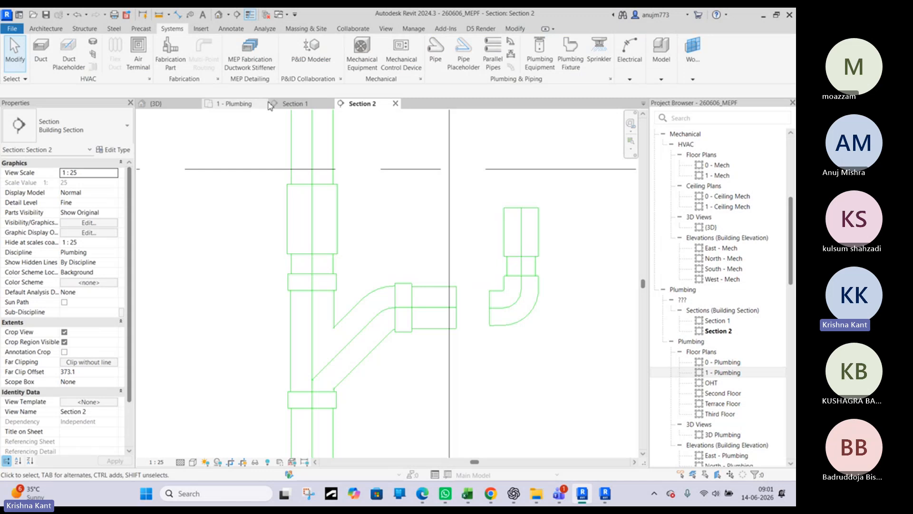
Examine the wye and the drain elbow in the 1 - Plumbing floor plan, and open the Section 1 view
{"action": "left_click", "coordinate": [238, 104]}
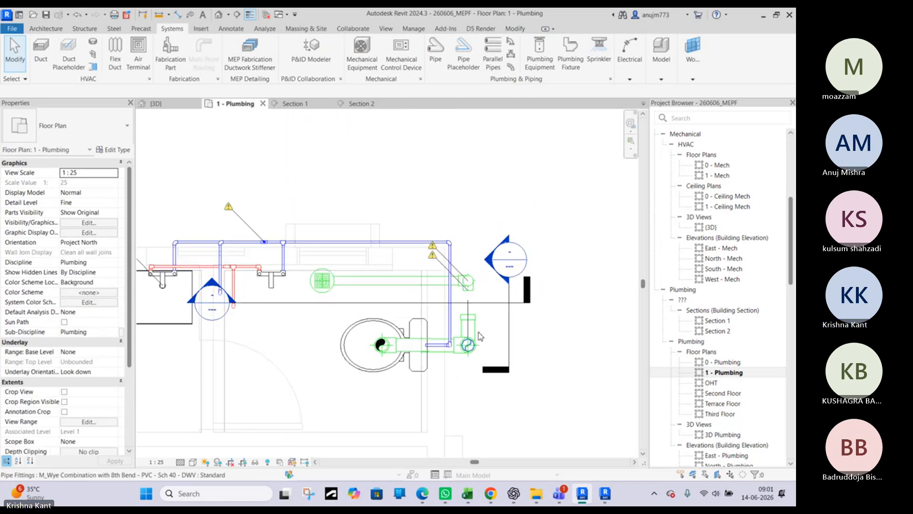
{"action": "scroll", "coordinate": [479, 336], "scroll_direction": "up", "scroll_amount": 4}
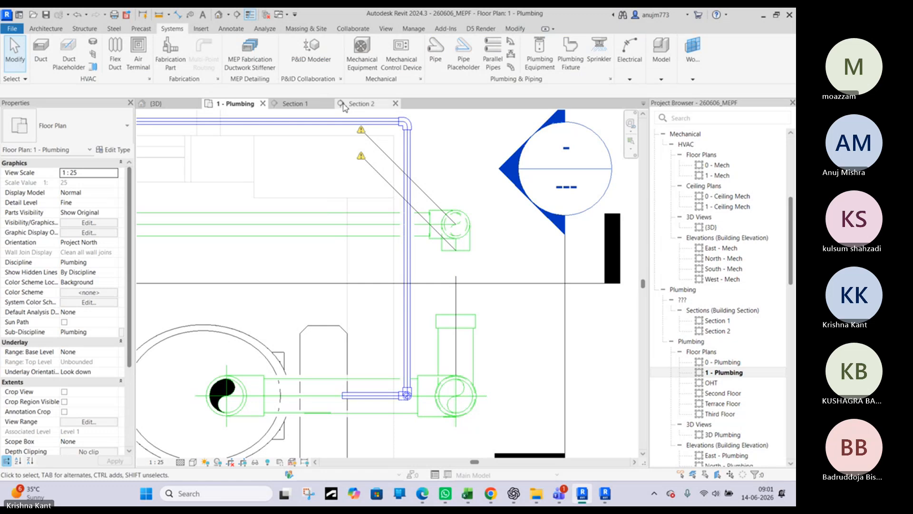
{"action": "left_click", "coordinate": [308, 104]}
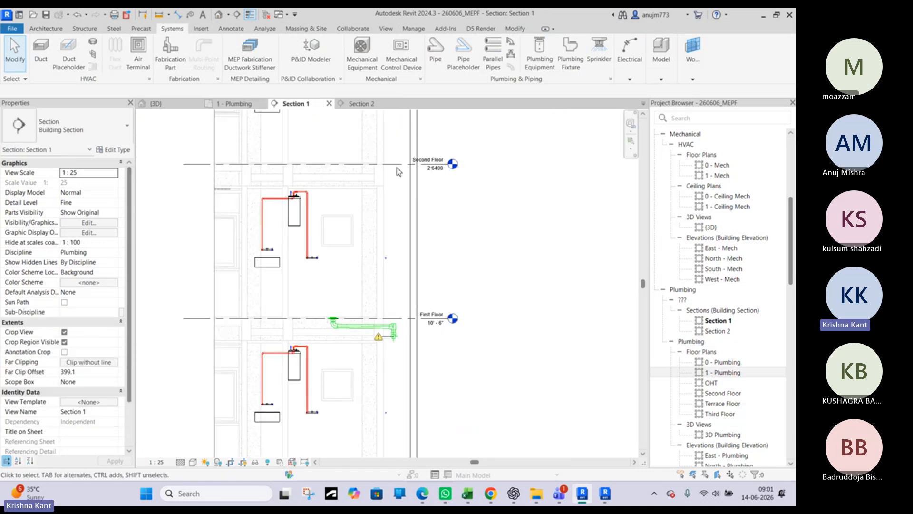
Try to move the 65 mm PVC tee above the drain elbow in the Section 2 view
{"action": "left_click", "coordinate": [399, 171]}
{"action": "left_click", "coordinate": [362, 104]}
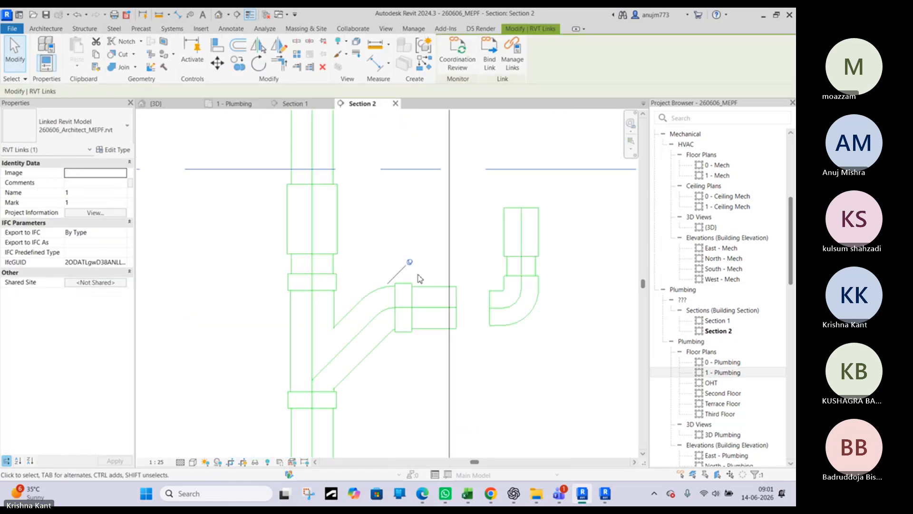
{"action": "scroll", "coordinate": [419, 279], "scroll_direction": "down", "scroll_amount": 3}
{"action": "key", "text": "Escape"}
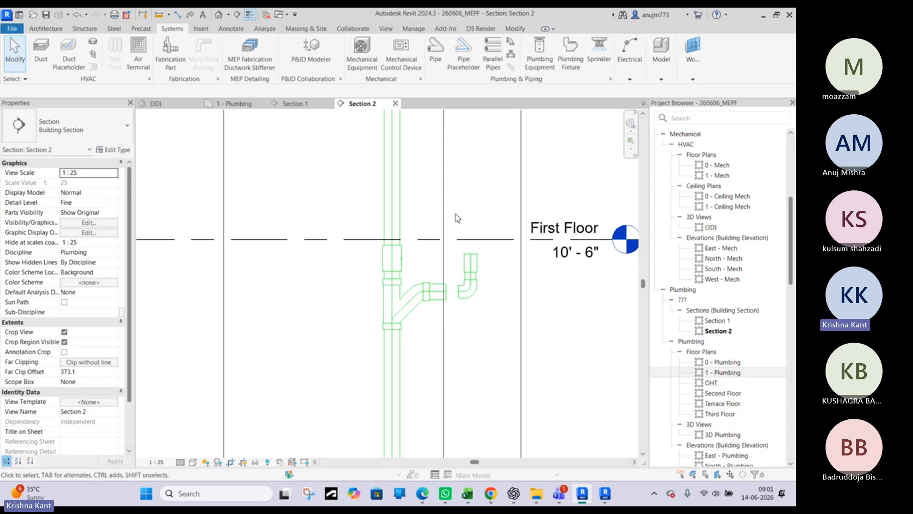
{"action": "left_click", "coordinate": [473, 267]}
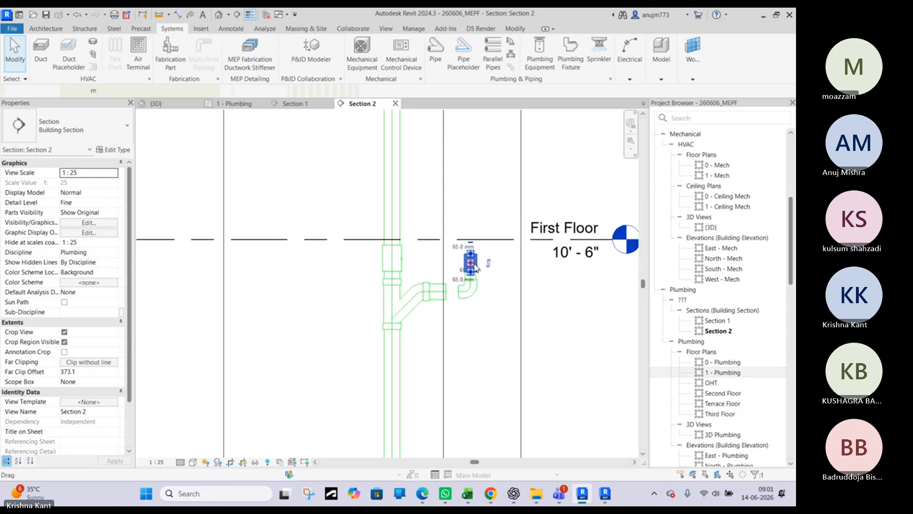
{"action": "left_click", "coordinate": [474, 264]}
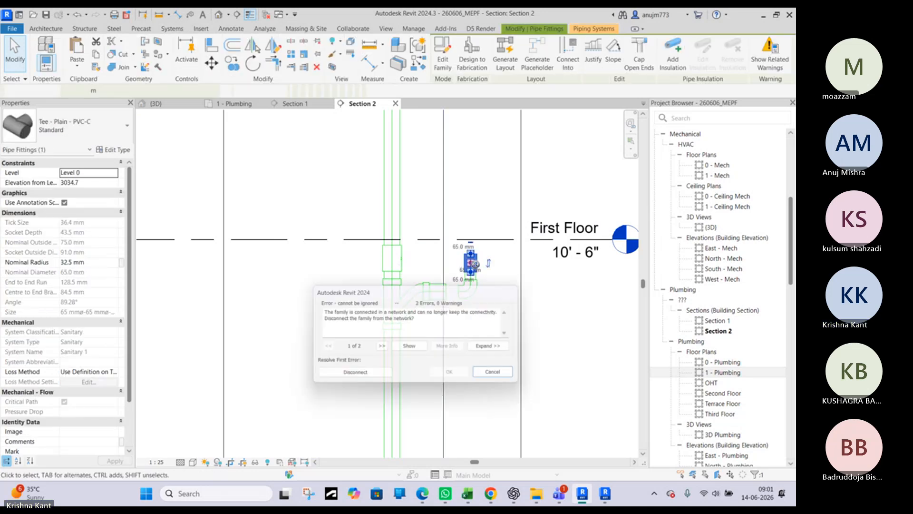
{"action": "left_click", "coordinate": [498, 376]}
Shift the 50 mm floor drain with its connected pipe slightly away from the toilet in the 1 - Plumbing floor plan
{"action": "left_click", "coordinate": [155, 104]}
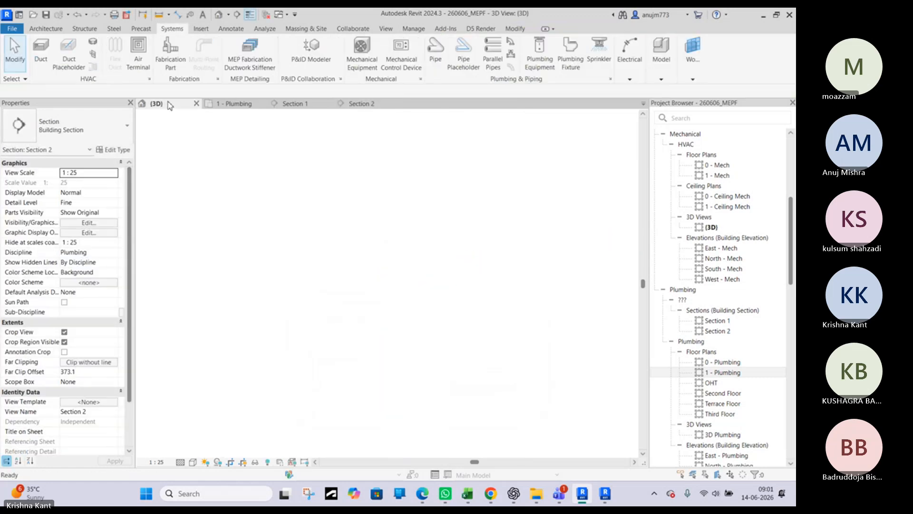
{"action": "key", "text": "ctrl+Tab"}
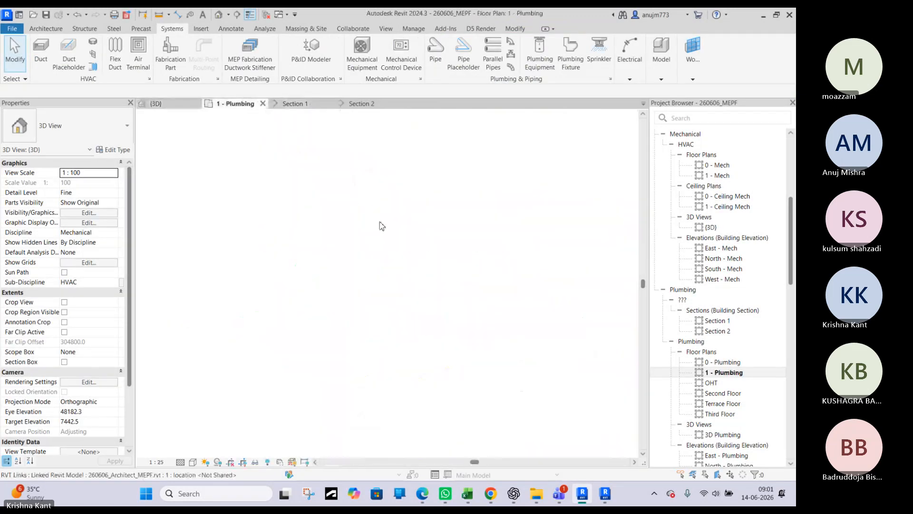
{"action": "scroll", "coordinate": [203, 221], "scroll_direction": "up", "scroll_amount": 4}
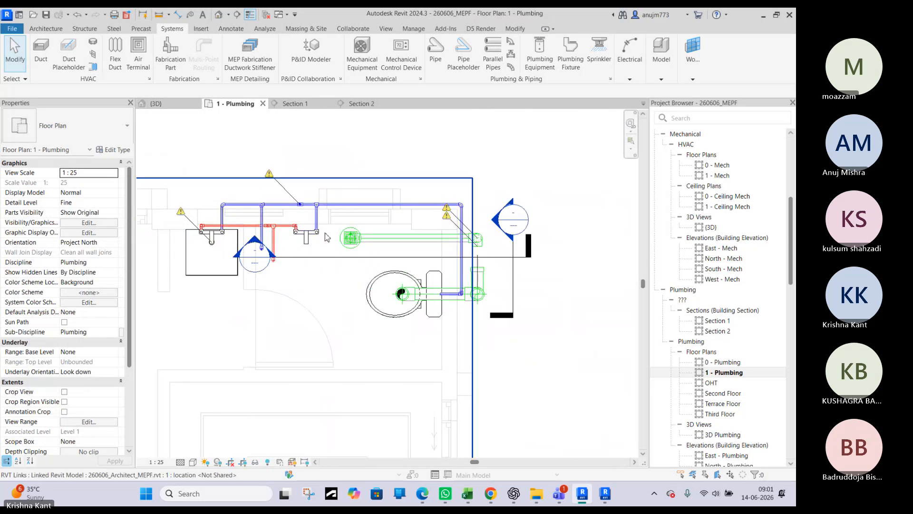
{"action": "left_click", "coordinate": [375, 240]}
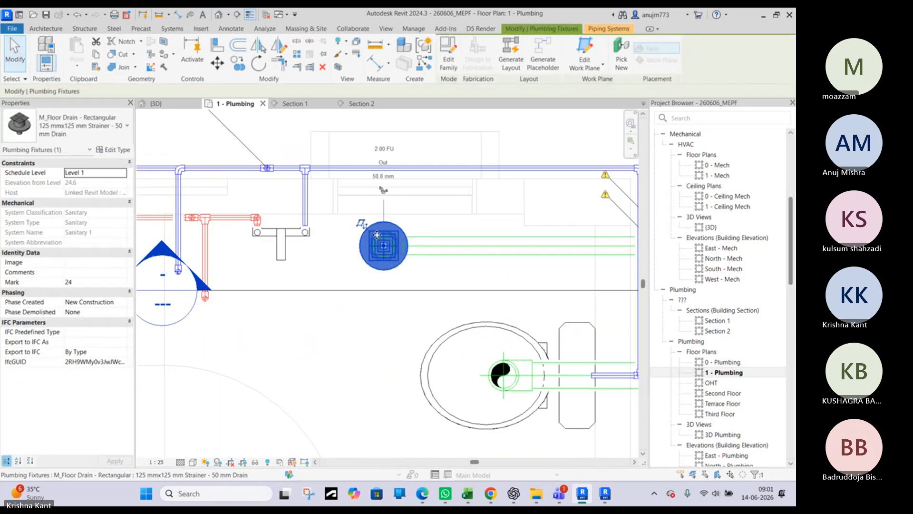
{"action": "left_click_drag", "start_coordinate": [376, 240], "coordinate": [377, 234]}
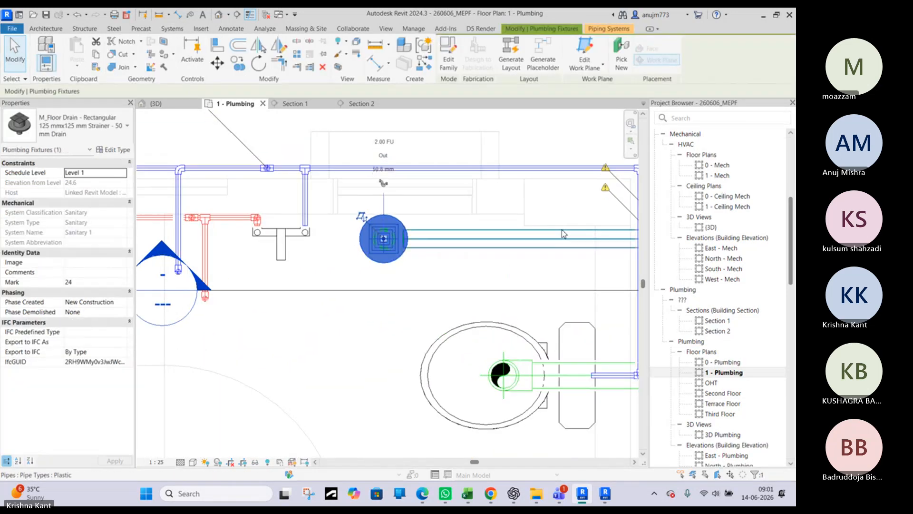
{"action": "scroll", "coordinate": [523, 224], "scroll_direction": "up", "scroll_amount": 3}
{"action": "scroll", "coordinate": [516, 219], "scroll_direction": "down", "scroll_amount": 3}
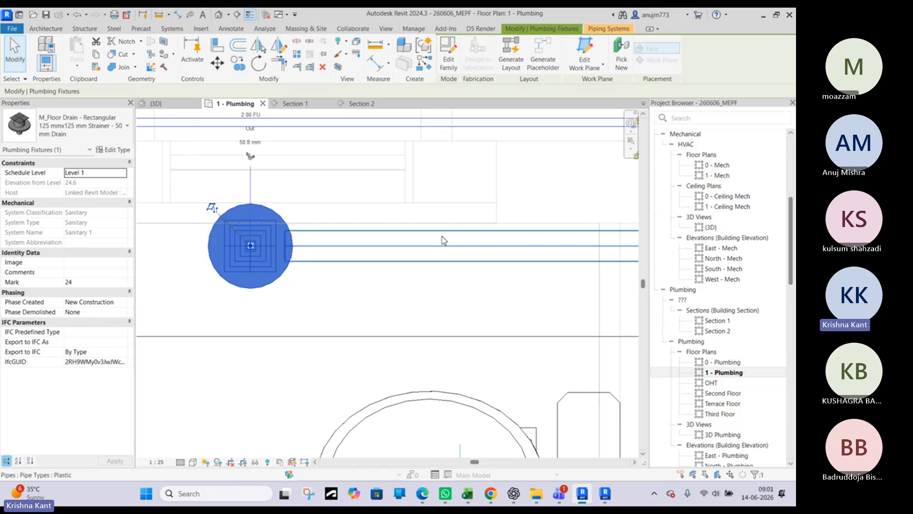
Shorten the 100 mm pipe at the wye's outlet to about 47.3 mm in the Section 2 view
{"action": "left_click", "coordinate": [358, 104]}
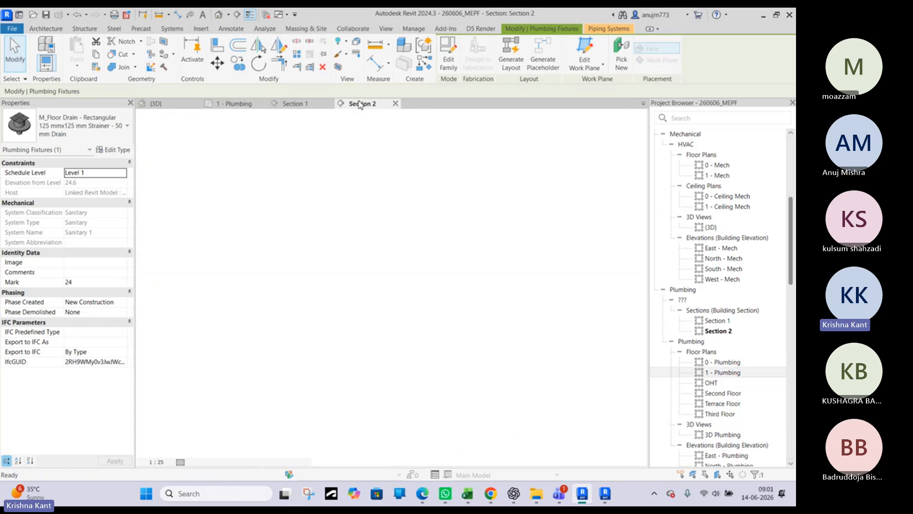
{"action": "scroll", "coordinate": [455, 299], "scroll_direction": "up", "scroll_amount": 2}
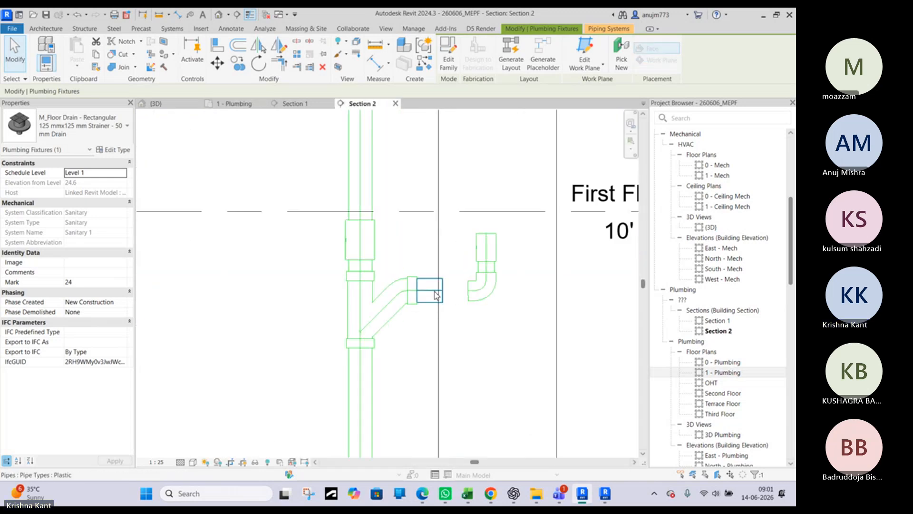
{"action": "key", "text": "Escape"}
{"action": "left_click", "coordinate": [443, 292]}
{"action": "scroll", "coordinate": [443, 292], "scroll_direction": "up", "scroll_amount": 4}
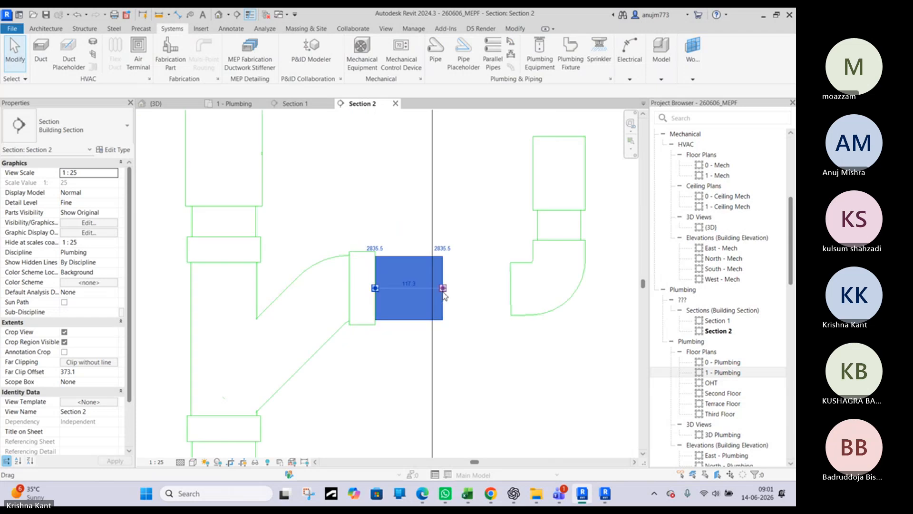
{"action": "key", "text": "c"}
{"action": "key", "text": "s"}
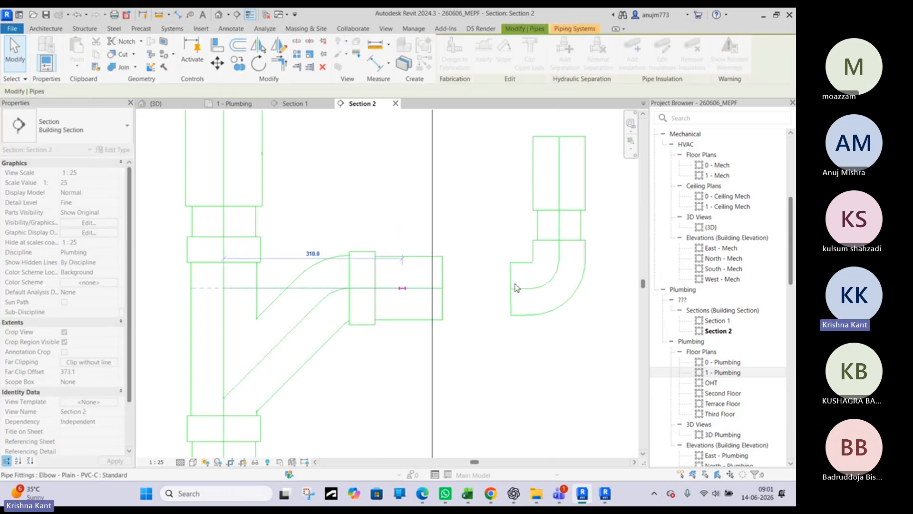
{"action": "key", "text": "Escape"}
Try to draw a 65 mm pipe from the drain elbow's open end to the 100 mm pipe at the wye, and undo it
{"action": "left_click", "coordinate": [513, 287]}
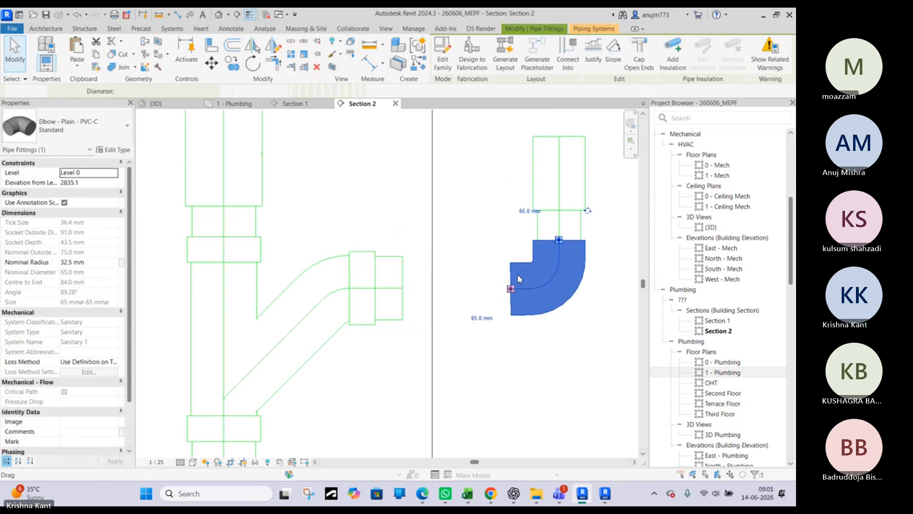
{"action": "right_click", "coordinate": [517, 274]}
{"action": "key", "text": "Escape"}
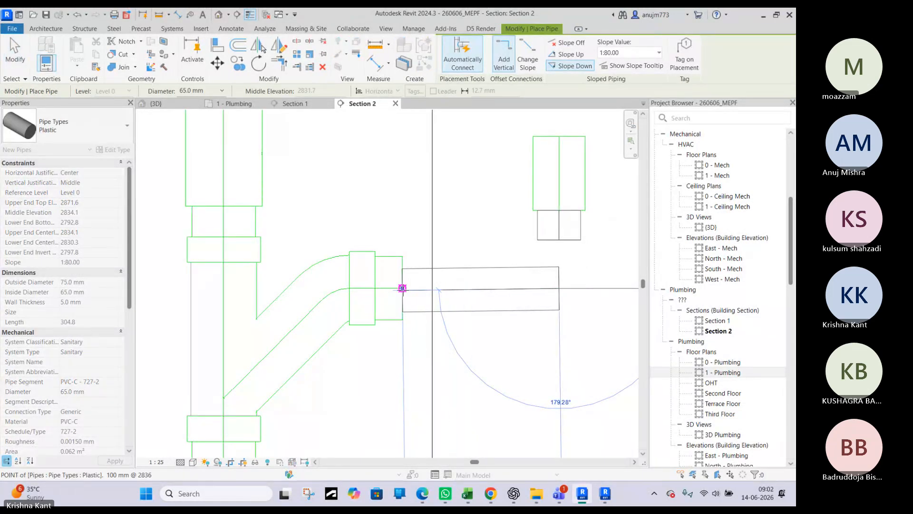
{"action": "left_click", "coordinate": [402, 288]}
{"action": "left_click", "coordinate": [435, 289]}
{"action": "key", "text": "Escape"}
{"action": "key", "text": "Escape"}
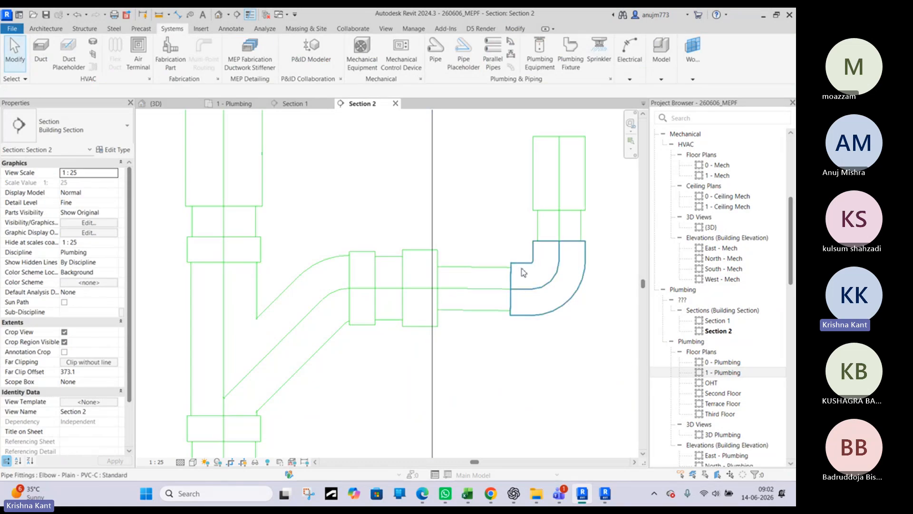
{"action": "scroll", "coordinate": [523, 273], "scroll_direction": "up", "scroll_amount": 4}
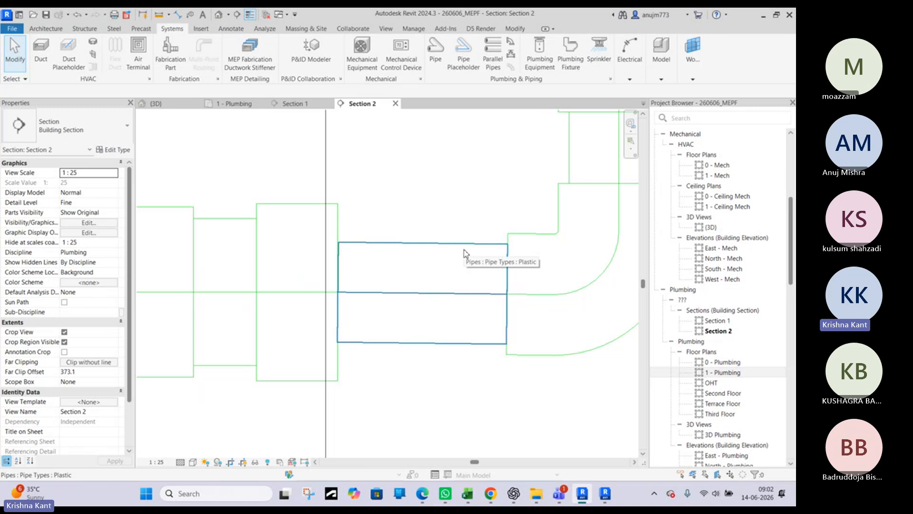
{"action": "key", "text": "ctrl+z"}
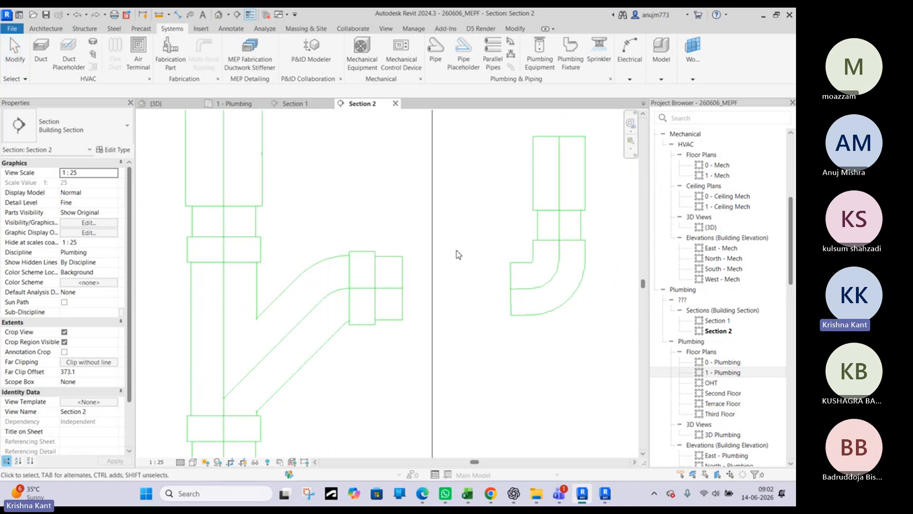
Lower the 100 mm pipe at the wye to an elevation of 2833 mm and connect the drain elbow to its end with a 65 mm pipe
{"action": "left_click", "coordinate": [400, 295]}
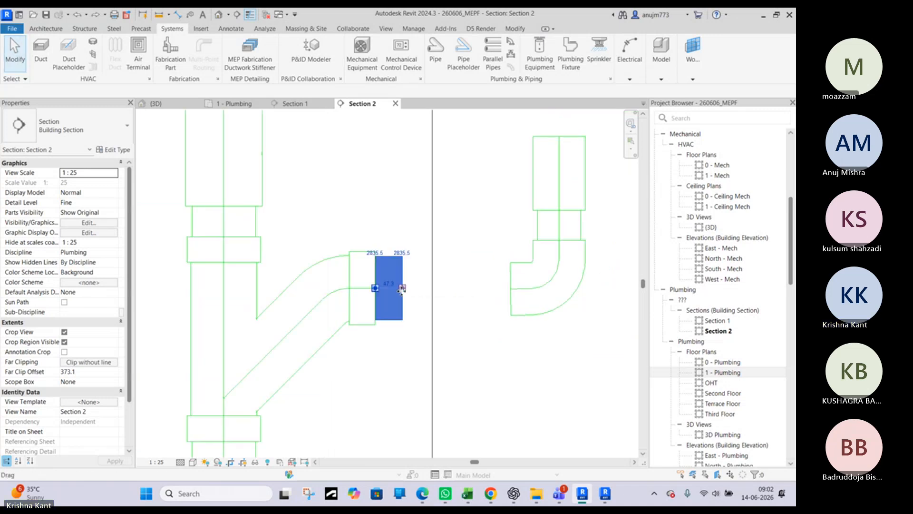
{"action": "scroll", "coordinate": [402, 291], "scroll_direction": "up", "scroll_amount": 3}
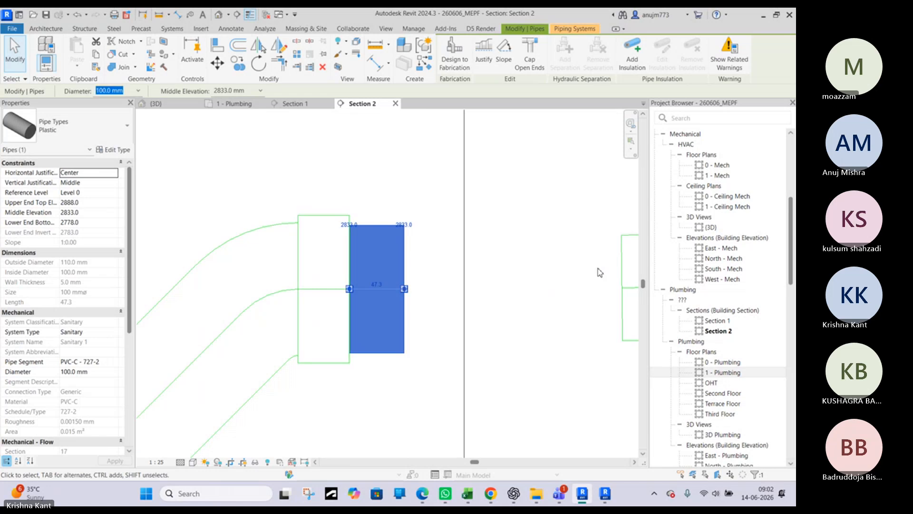
{"action": "left_click", "coordinate": [625, 290]}
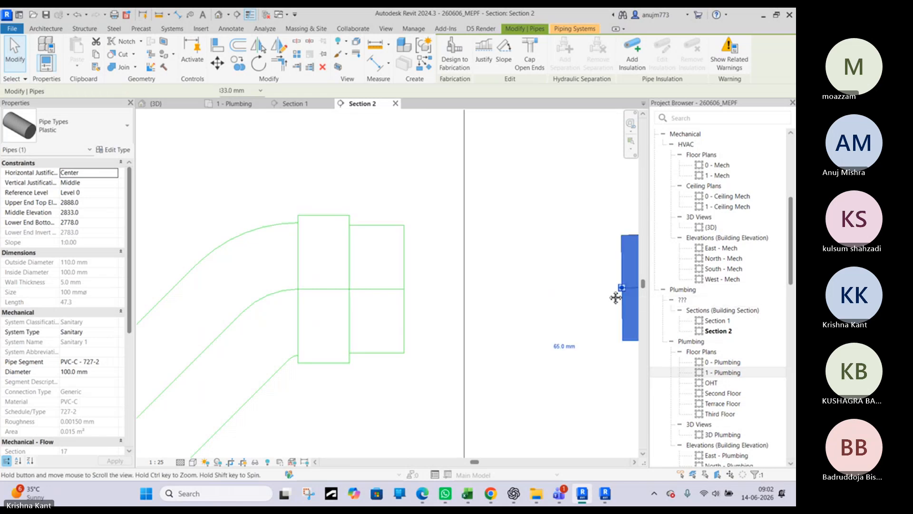
{"action": "middle_click_drag", "start_coordinate": [615, 295], "coordinate": [532, 285]}
{"action": "right_click", "coordinate": [532, 285]}
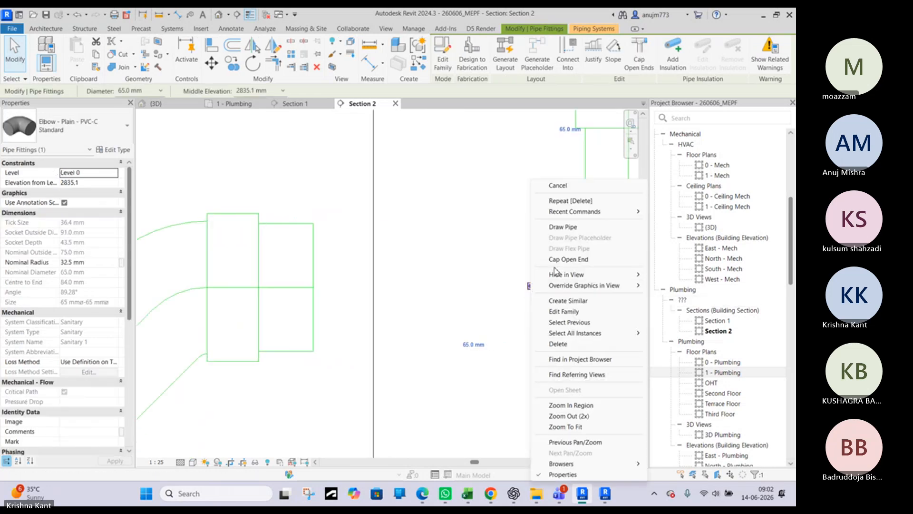
{"action": "left_click", "coordinate": [563, 227]}
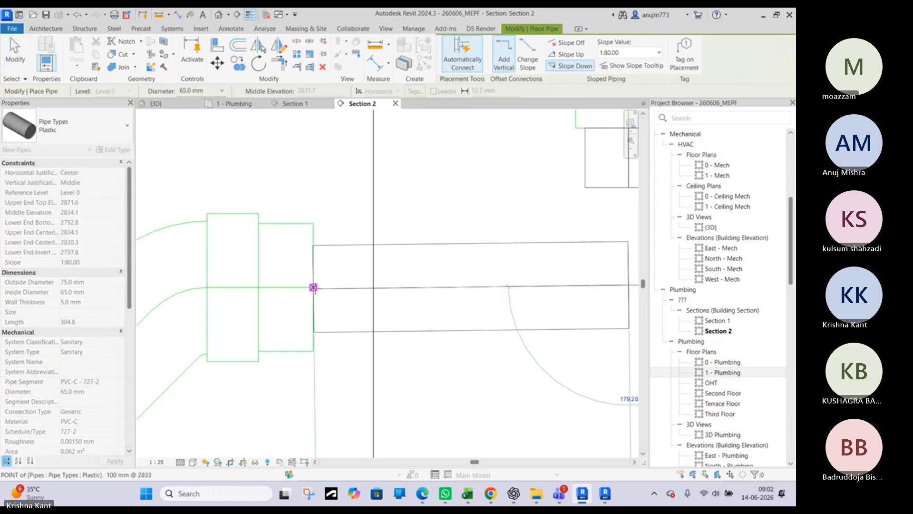
{"action": "left_click", "coordinate": [313, 287]}
{"action": "key", "text": "Escape"}
{"action": "scroll", "coordinate": [404, 236], "scroll_direction": "down", "scroll_amount": 3}
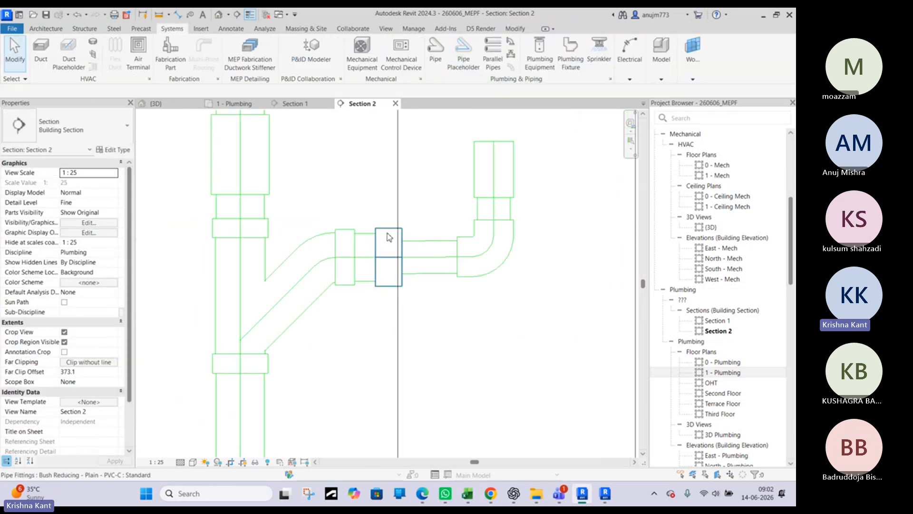
Examine the reducing bush, the 65 mm pipe and the wye along the new drain connection in Section 2
{"action": "left_click", "coordinate": [380, 250]}
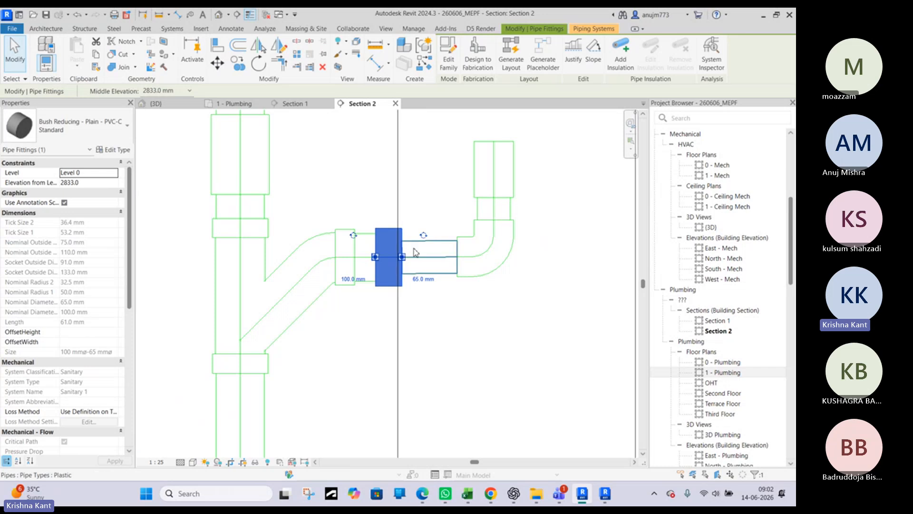
{"action": "key", "text": "Escape"}
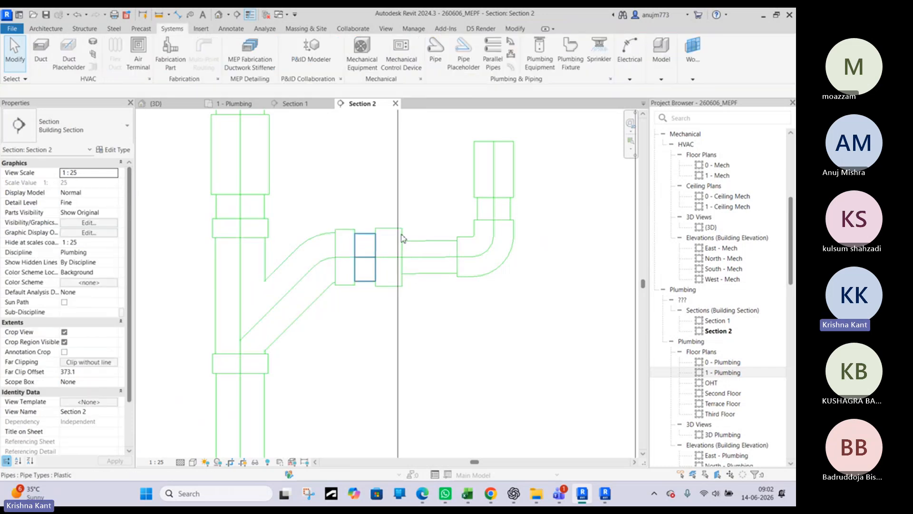
{"action": "left_click", "coordinate": [418, 249]}
{"action": "key", "text": "Escape"}
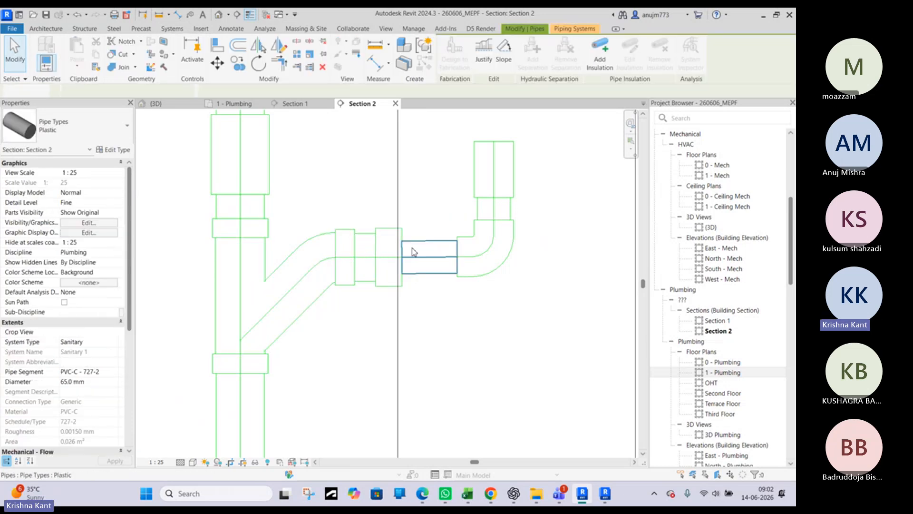
{"action": "left_click", "coordinate": [387, 249]}
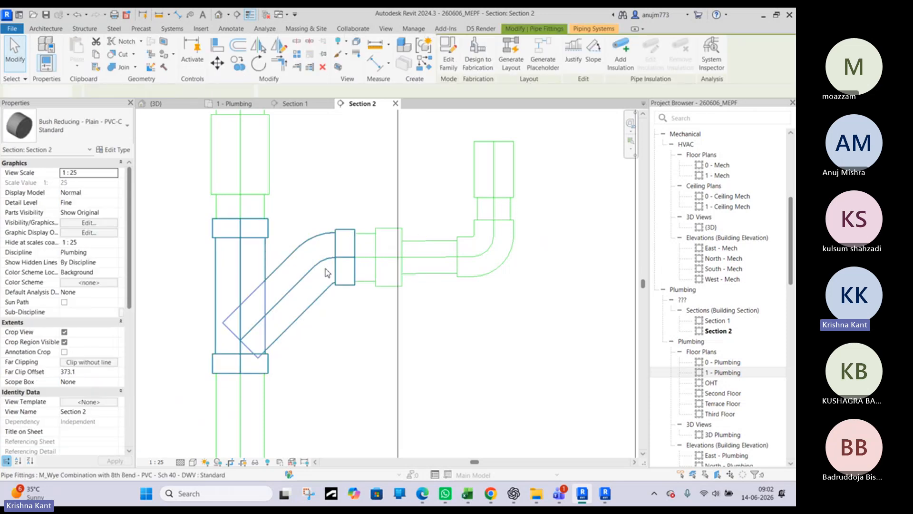
{"action": "key", "text": "Escape"}
{"action": "left_click", "coordinate": [300, 283]}
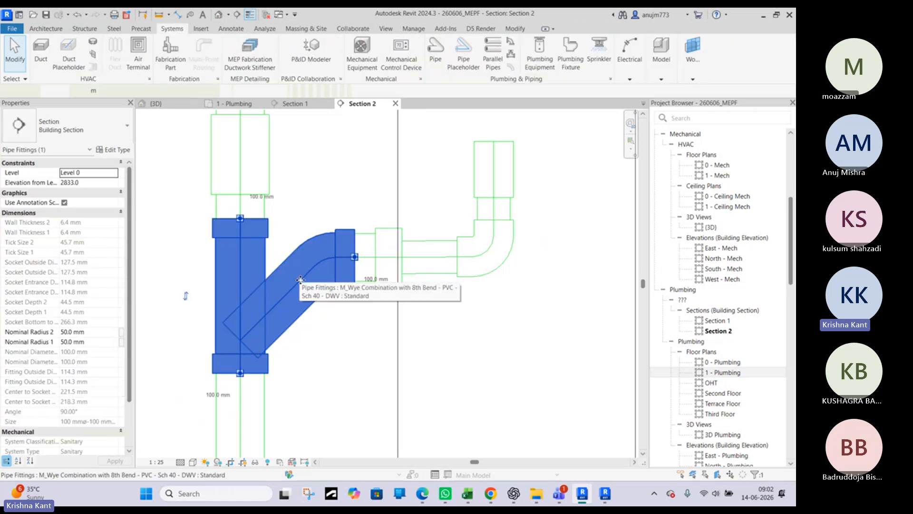
{"action": "scroll", "coordinate": [302, 280], "scroll_direction": "down", "scroll_amount": 3}
{"action": "key", "text": "Escape"}
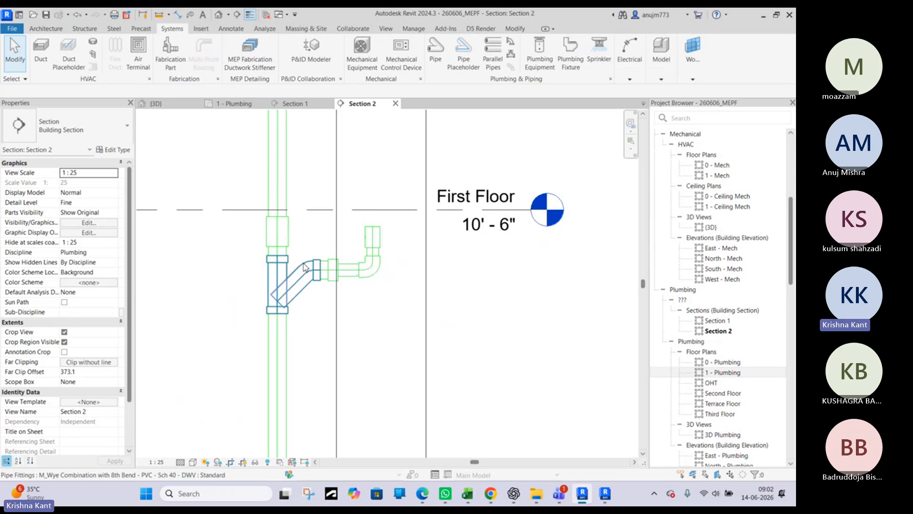
{"action": "middle_click_drag", "start_coordinate": [305, 275], "coordinate": [361, 272]}
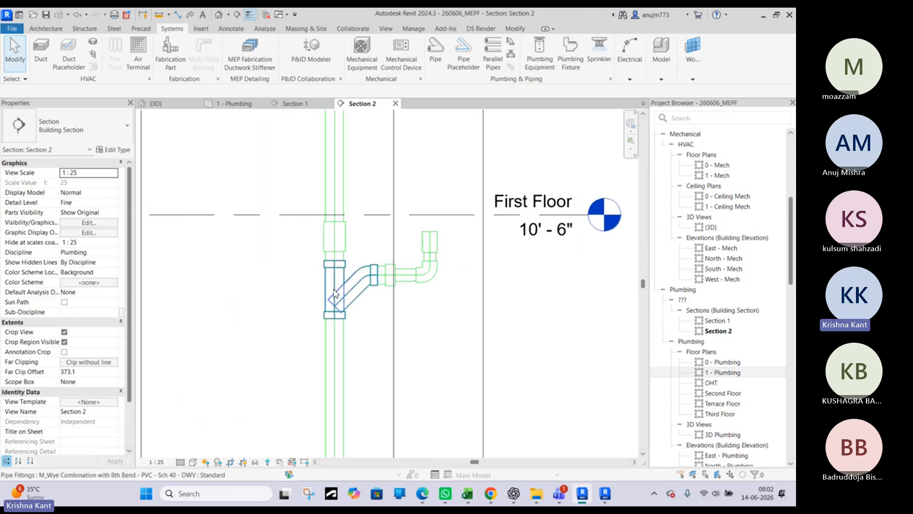
{"action": "scroll", "coordinate": [335, 242], "scroll_direction": "down", "scroll_amount": 3}
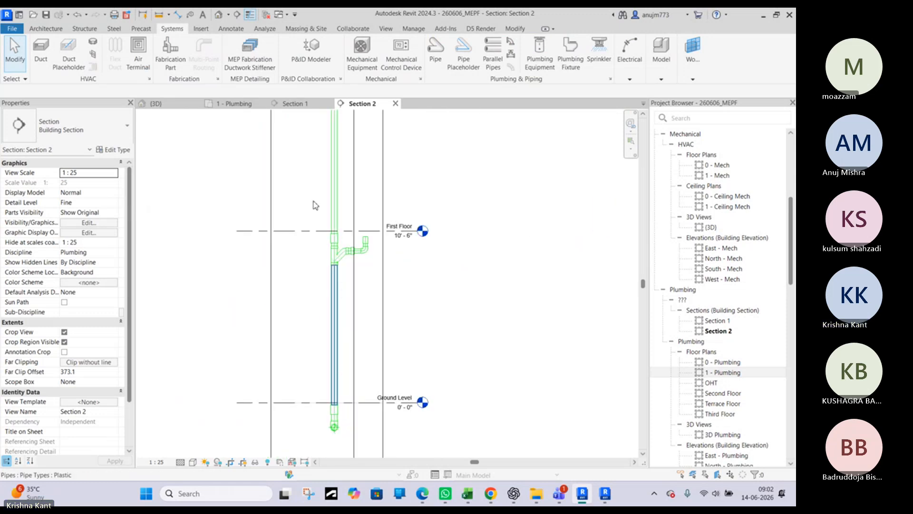
Examine the floor drain's connection to the soil stack in the 3D view
{"action": "left_click", "coordinate": [180, 107]}
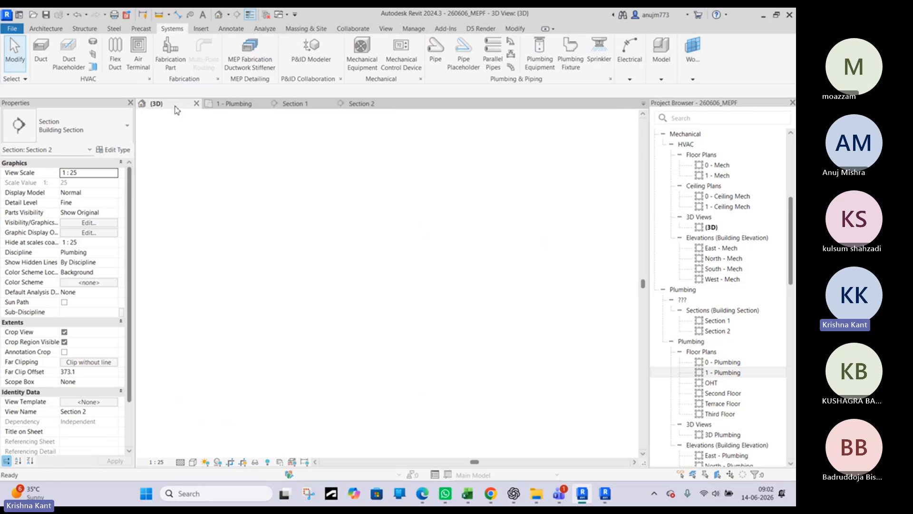
{"action": "middle_click_drag", "start_coordinate": [446, 250], "coordinate": [558, 200], "text": "shift"}
{"action": "scroll", "coordinate": [379, 251], "scroll_direction": "down", "scroll_amount": 3}
{"action": "scroll", "coordinate": [354, 312], "scroll_direction": "up", "scroll_amount": 4}
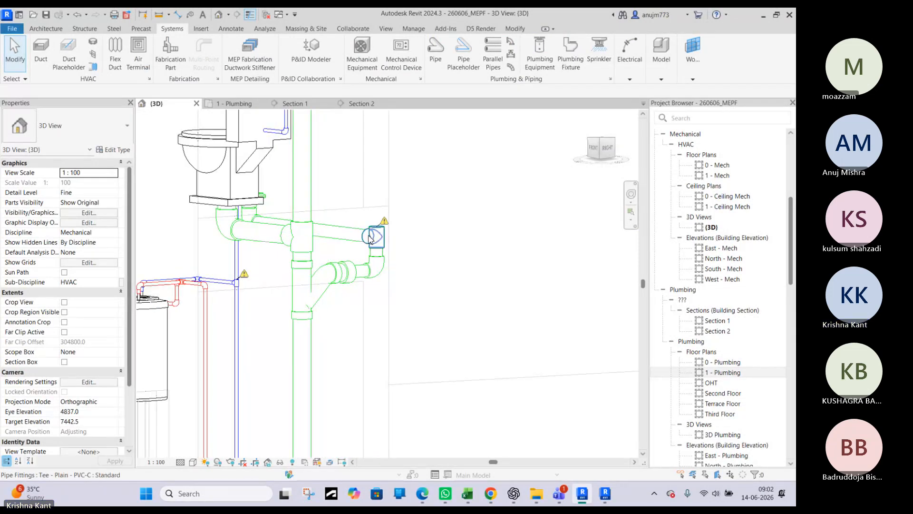
Convert the tee above the drain line's vertical drop back into an elbow
{"action": "scroll", "coordinate": [370, 238], "scroll_direction": "up", "scroll_amount": 2}
{"action": "left_click", "coordinate": [376, 233]}
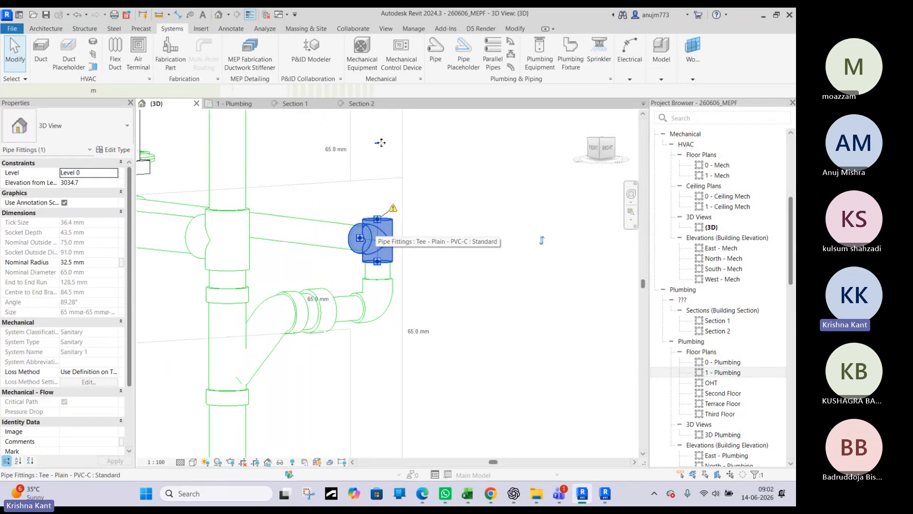
{"action": "key", "text": "Escape"}
{"action": "scroll", "coordinate": [377, 205], "scroll_direction": "down", "scroll_amount": 6}
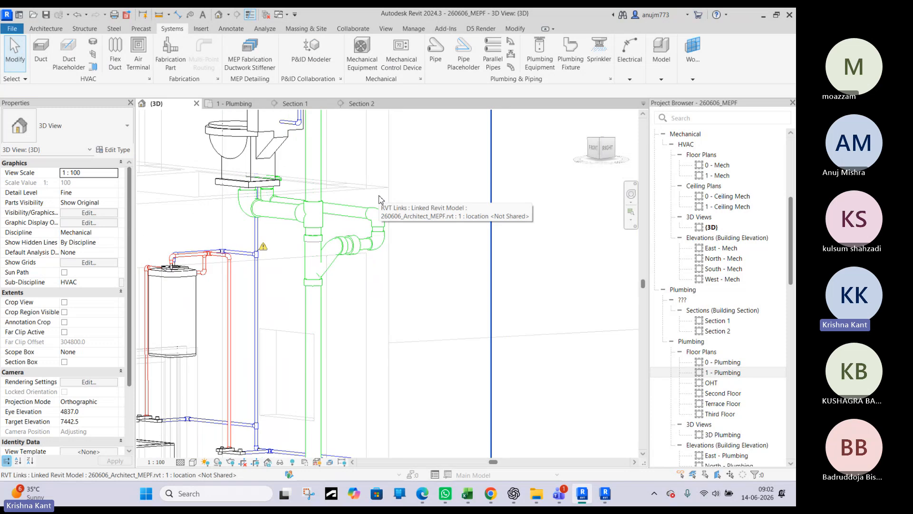
Convert the 65 mm elbow below the floor drain into a tee with an open end facing away from the drain line
{"action": "middle_click_drag", "start_coordinate": [377, 205], "coordinate": [228, 252], "text": "shift"}
{"action": "scroll", "coordinate": [387, 183], "scroll_direction": "up", "scroll_amount": 4}
{"action": "scroll", "coordinate": [416, 257], "scroll_direction": "up", "scroll_amount": 1}
{"action": "scroll", "coordinate": [373, 252], "scroll_direction": "up", "scroll_amount": 3}
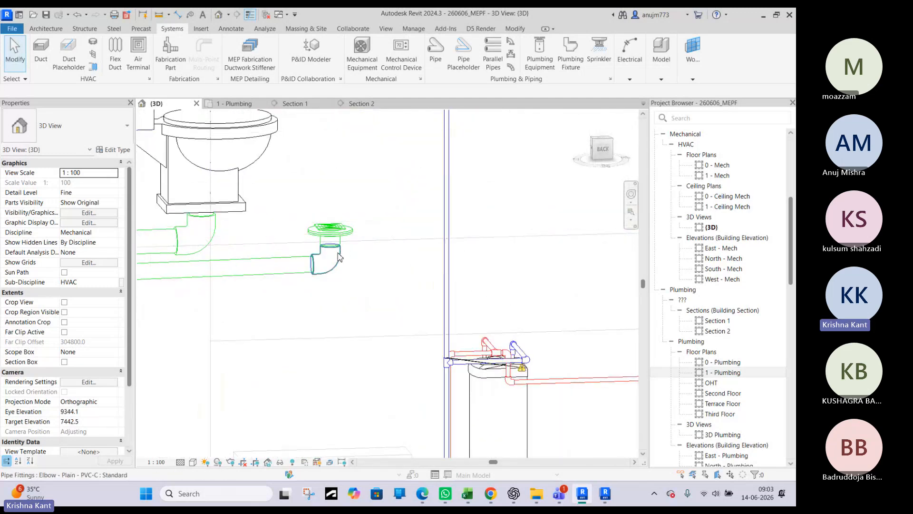
{"action": "left_click", "coordinate": [343, 243]}
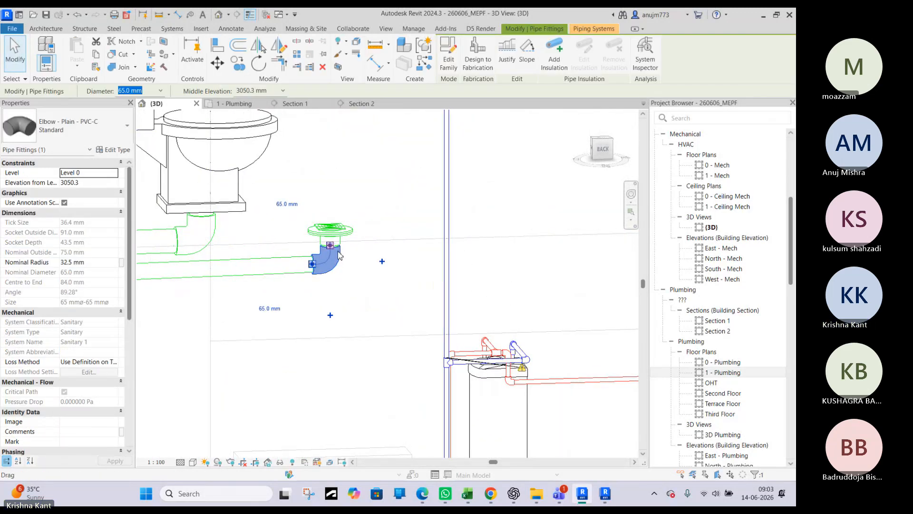
{"action": "middle_click_drag", "start_coordinate": [352, 248], "coordinate": [381, 256], "text": "shift"}
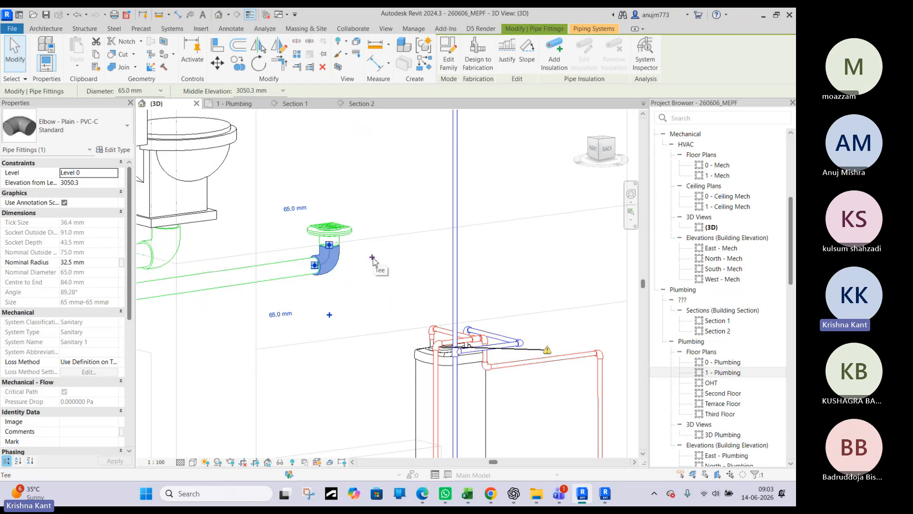
{"action": "left_click", "coordinate": [372, 258]}
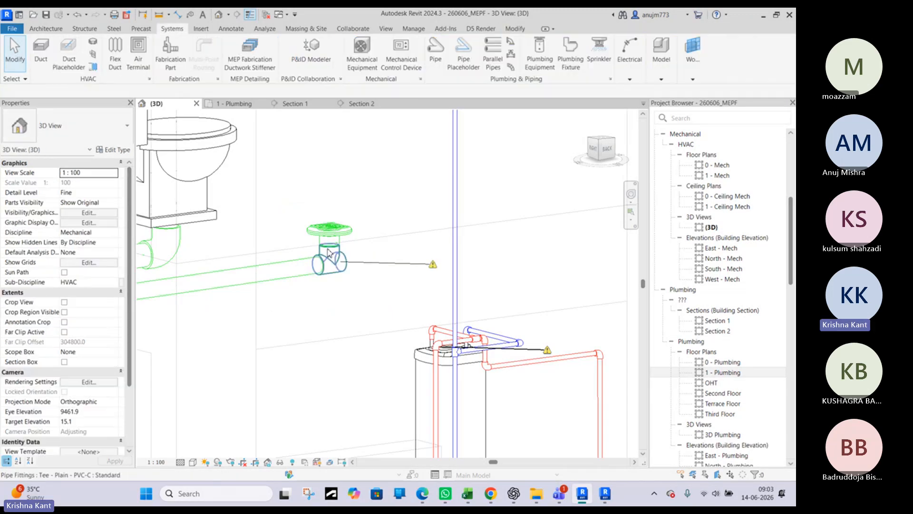
{"action": "scroll", "coordinate": [325, 243], "scroll_direction": "up", "scroll_amount": 5}
{"action": "scroll", "coordinate": [359, 246], "scroll_direction": "down", "scroll_amount": 6}
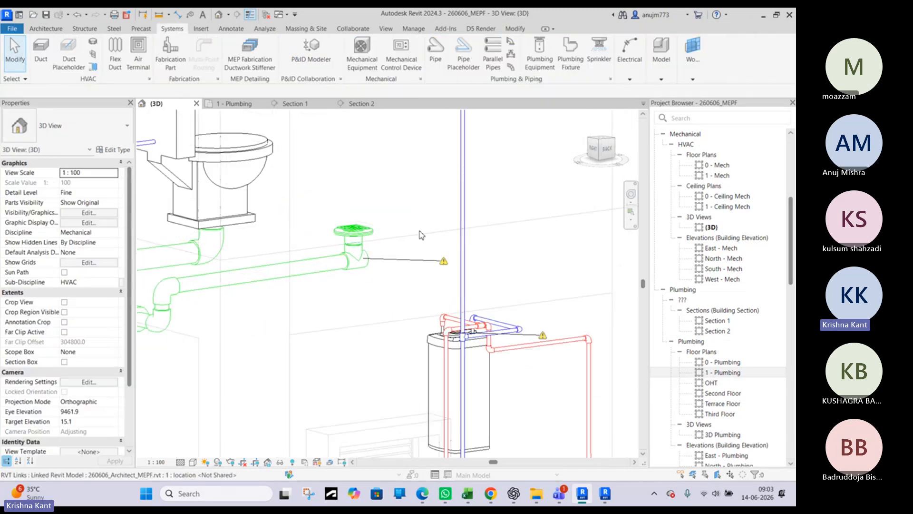
{"action": "scroll", "coordinate": [420, 231], "scroll_direction": "down", "scroll_amount": 4}
{"action": "scroll", "coordinate": [405, 240], "scroll_direction": "up", "scroll_amount": 4}
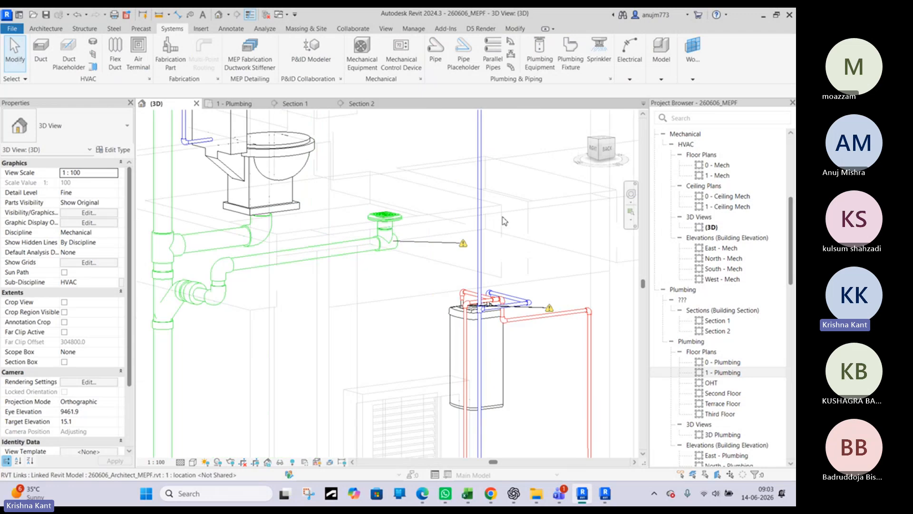
Open Section 1 from its section head in the 1 - Plumbing floor plan to show the tee below the floor drain
{"action": "left_click", "coordinate": [264, 106]}
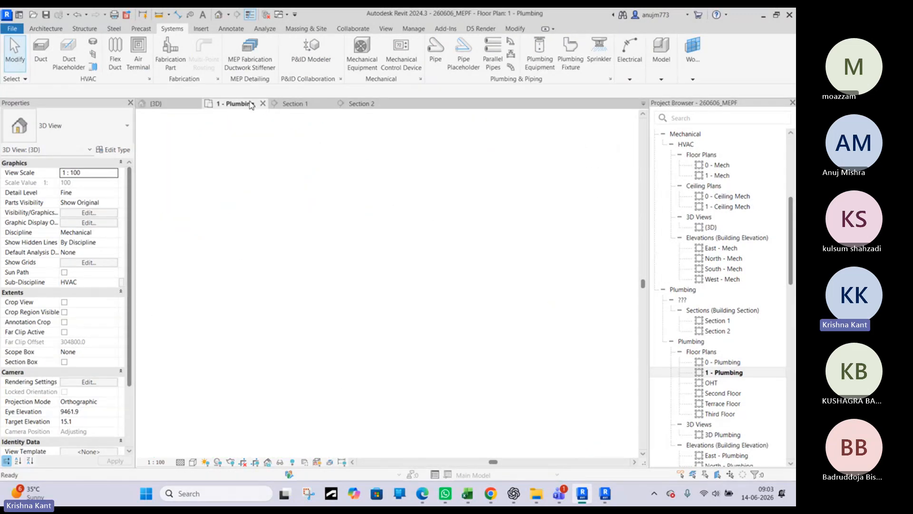
{"action": "left_click", "coordinate": [335, 244]}
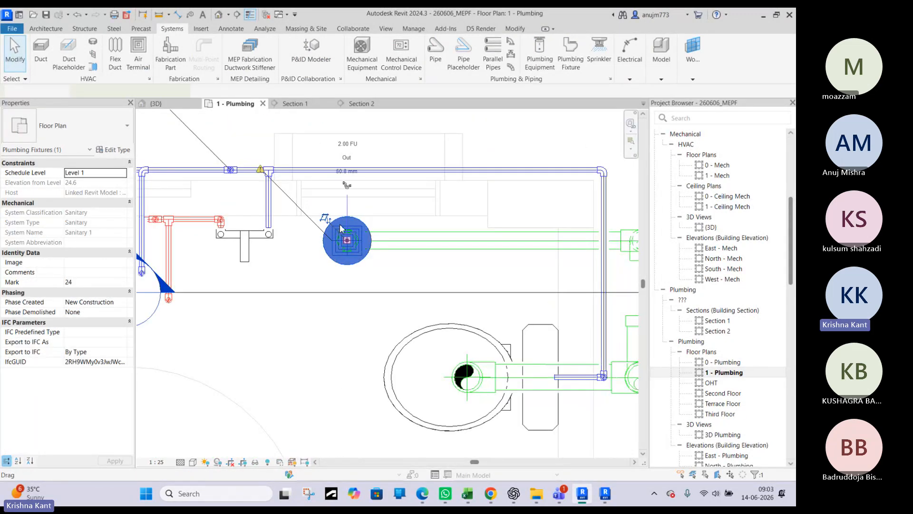
{"action": "scroll", "coordinate": [290, 271], "scroll_direction": "down", "scroll_amount": 2}
{"action": "double_click", "coordinate": [250, 264]}
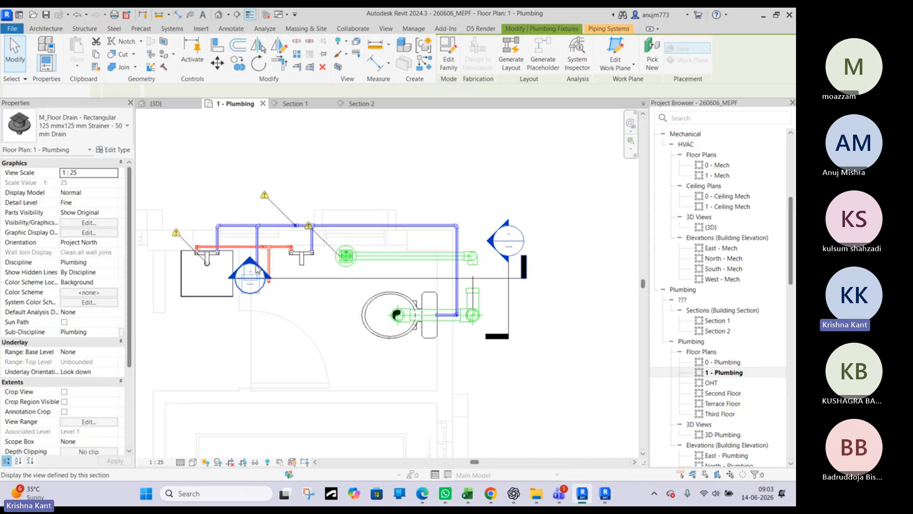
{"action": "scroll", "coordinate": [361, 336], "scroll_direction": "up", "scroll_amount": 5}
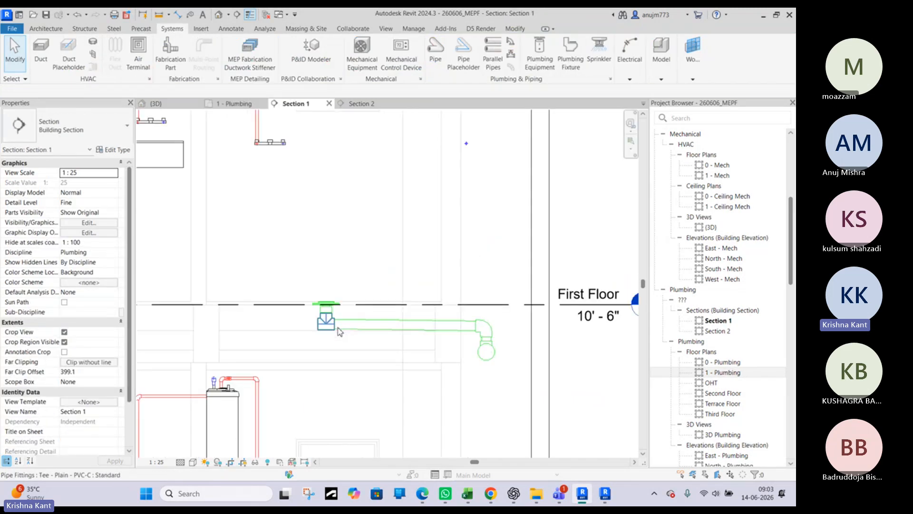
Draw a 65 mm pipe from the tee's open end to below the first-floor sink, sloping up at 1:80
{"action": "left_click", "coordinate": [306, 331]}
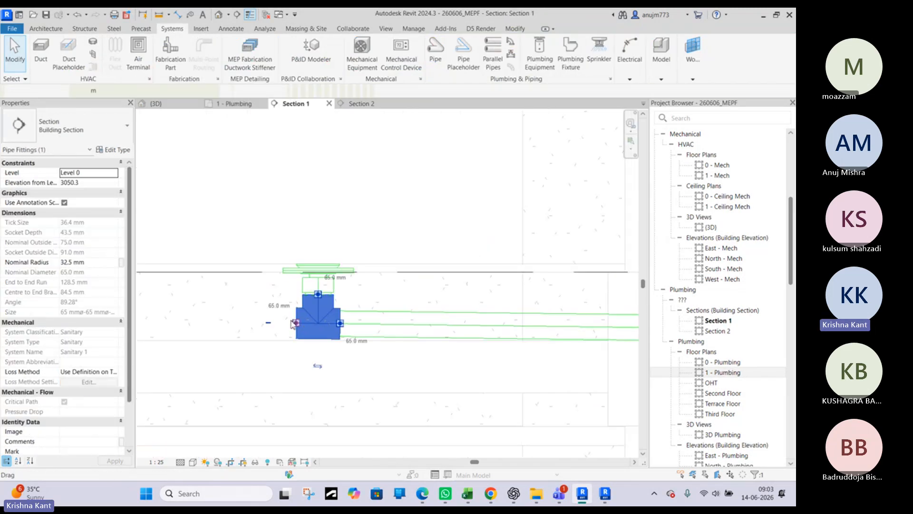
{"action": "right_click", "coordinate": [299, 325]}
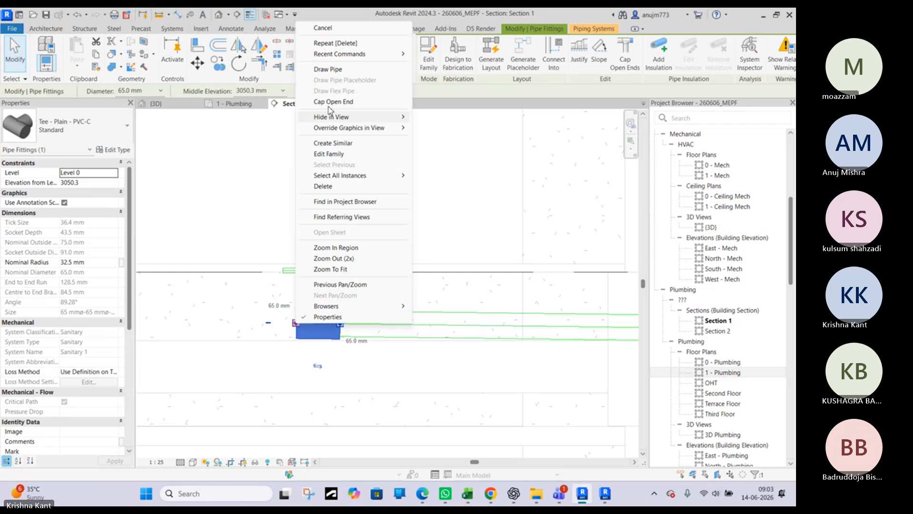
{"action": "left_click", "coordinate": [330, 70]}
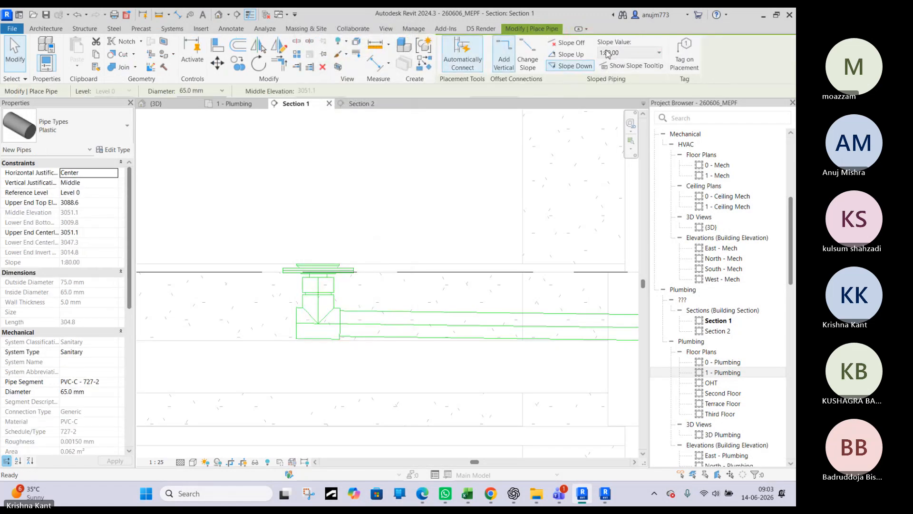
{"action": "scroll", "coordinate": [333, 290], "scroll_direction": "down", "scroll_amount": 3}
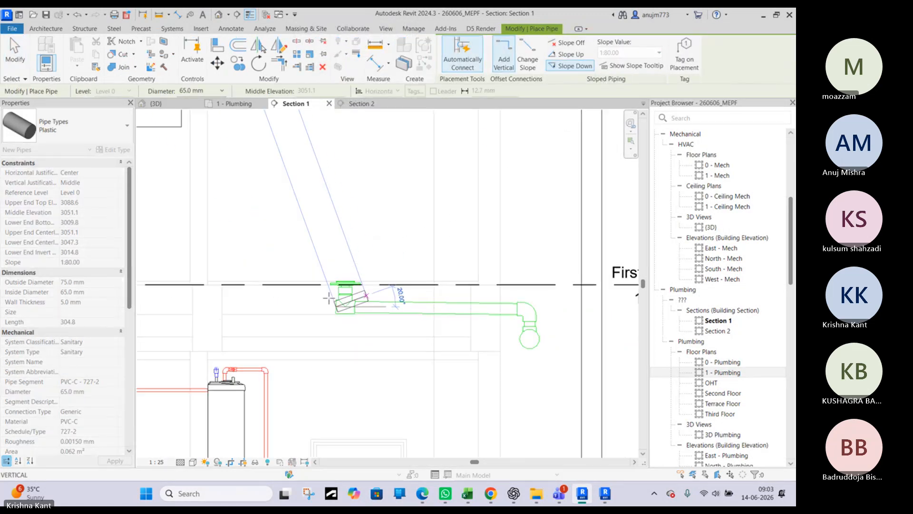
{"action": "scroll", "coordinate": [281, 291], "scroll_direction": "up", "scroll_amount": 3}
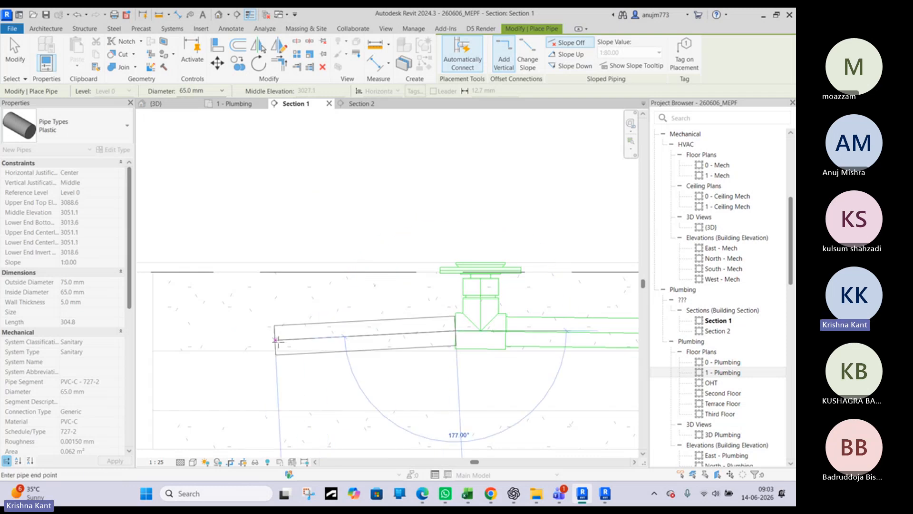
{"action": "scroll", "coordinate": [580, 308], "scroll_direction": "down", "scroll_amount": 3}
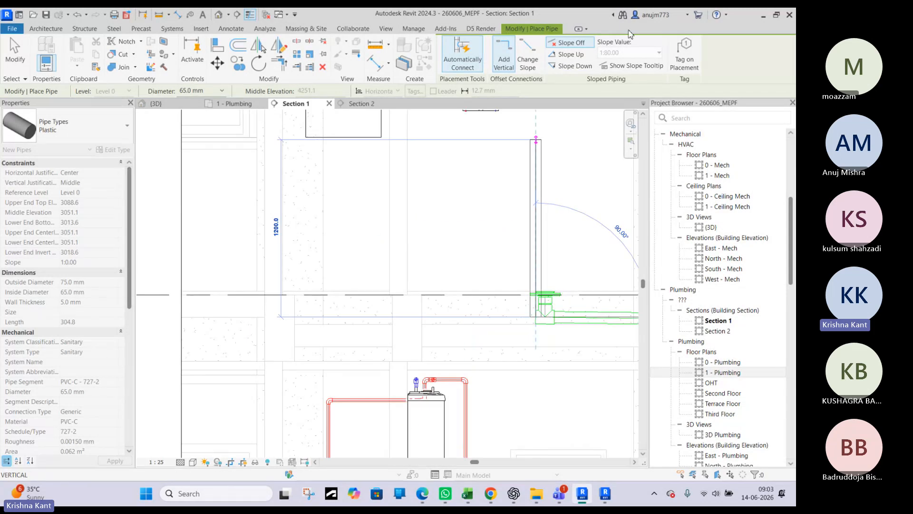
{"action": "left_click", "coordinate": [584, 56]}
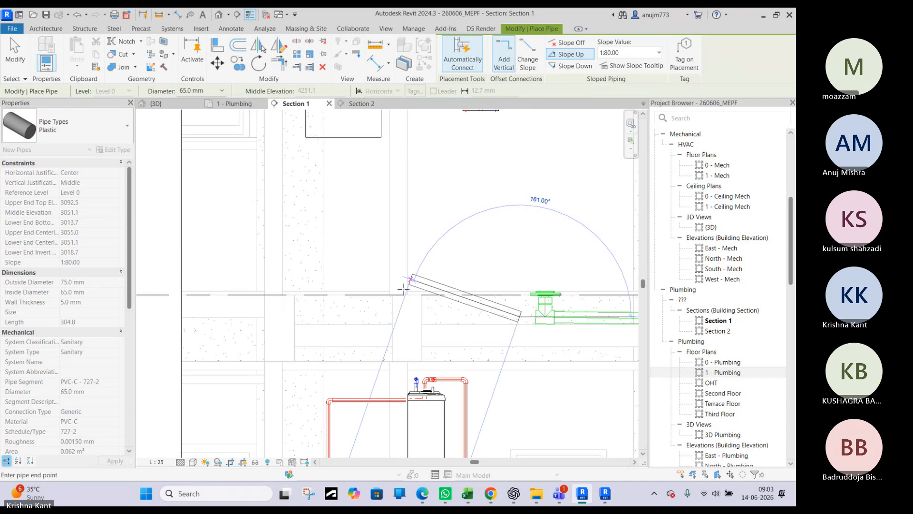
{"action": "scroll", "coordinate": [329, 317], "scroll_direction": "up", "scroll_amount": 2}
{"action": "scroll", "coordinate": [314, 319], "scroll_direction": "up", "scroll_amount": 3}
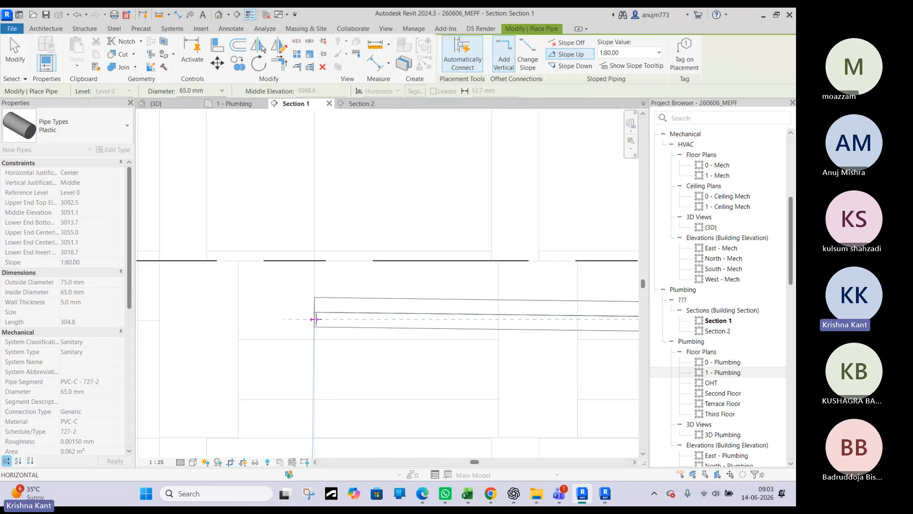
{"action": "scroll", "coordinate": [314, 319], "scroll_direction": "down", "scroll_amount": 3}
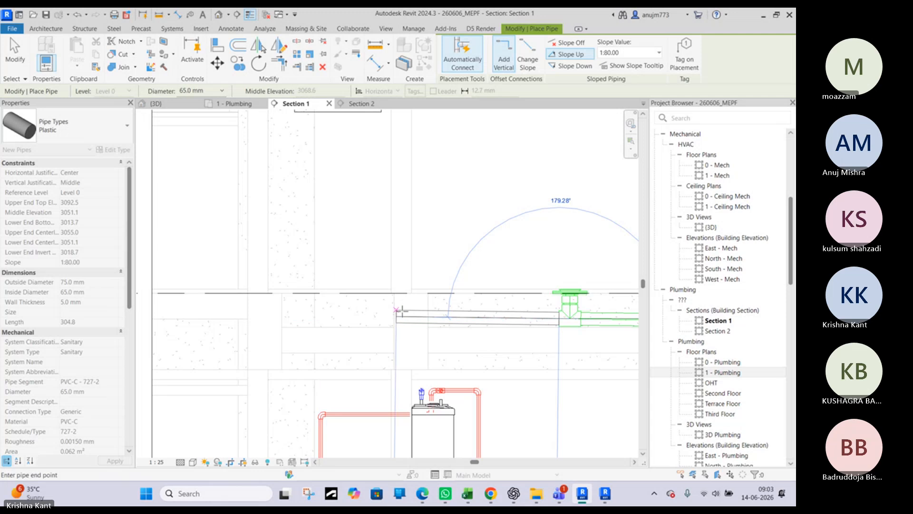
{"action": "scroll", "coordinate": [337, 320], "scroll_direction": "up", "scroll_amount": 4}
{"action": "scroll", "coordinate": [299, 312], "scroll_direction": "down", "scroll_amount": 3}
{"action": "scroll", "coordinate": [297, 312], "scroll_direction": "down", "scroll_amount": 1}
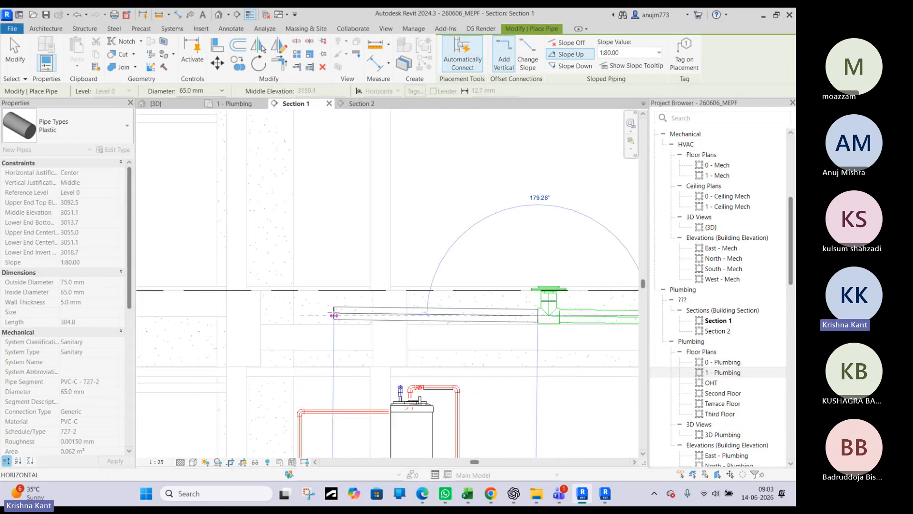
{"action": "mouse_move", "coordinate": [619, 318]}
{"action": "middle_mouse_down"}
{"action": "mouse_move", "coordinate": [491, 328]}
{"action": "mouse_move", "coordinate": [183, 327]}
{"action": "middle_mouse_up"}
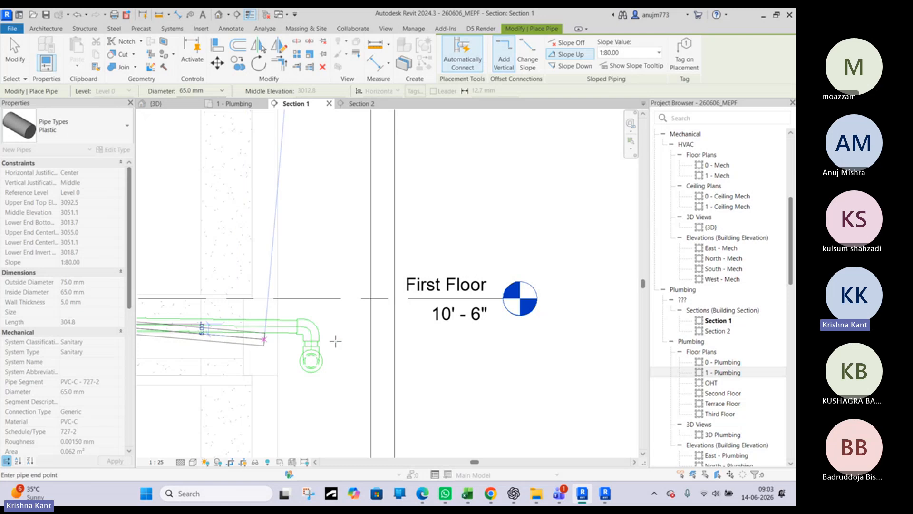
{"action": "middle_click_drag", "start_coordinate": [288, 353], "coordinate": [545, 346]}
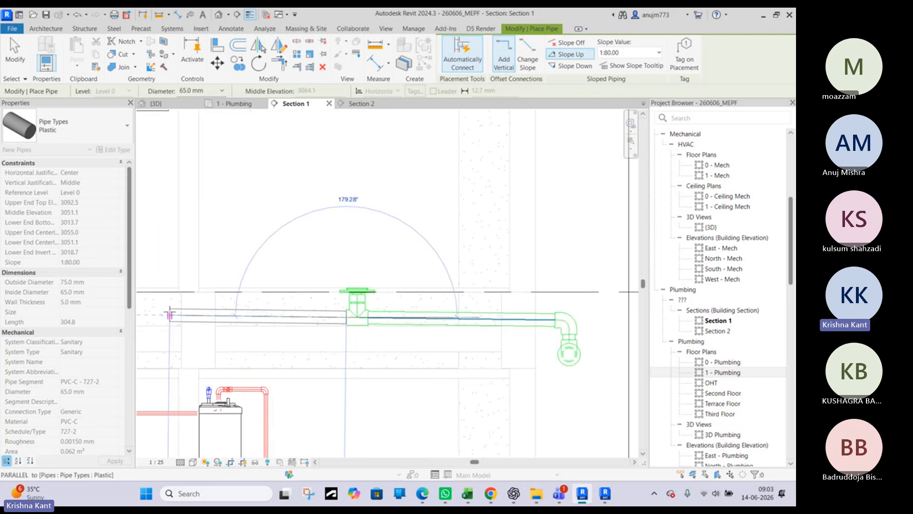
{"action": "middle_click_drag", "start_coordinate": [170, 315], "coordinate": [297, 317]}
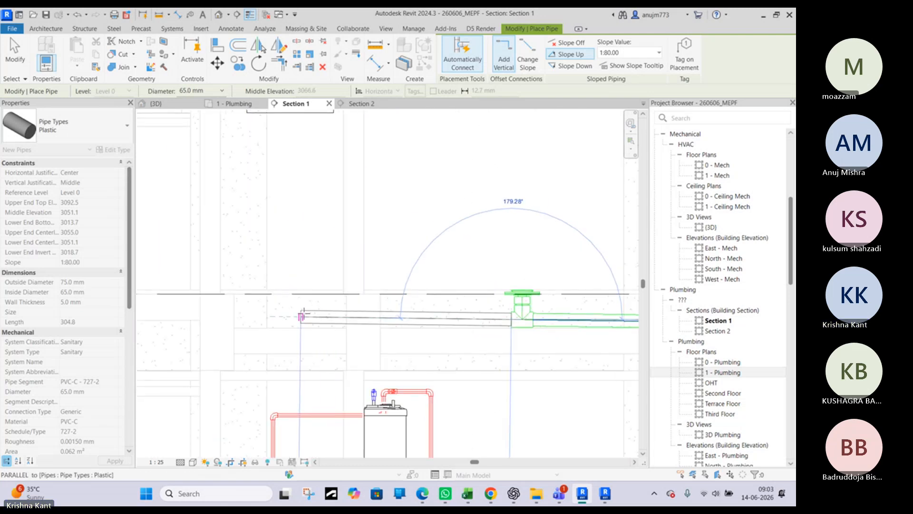
{"action": "left_click", "coordinate": [302, 316]}
{"action": "scroll", "coordinate": [307, 315], "scroll_direction": "up", "scroll_amount": 3}
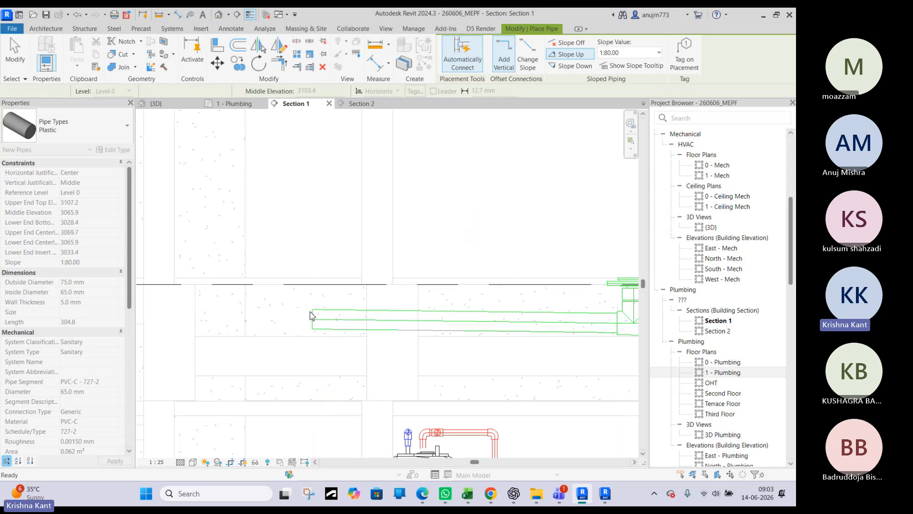
{"action": "key", "text": "Escape"}
{"action": "key", "text": "Escape"}
Check the first-floor work sink's position above the new pipe's open end in Section 1
{"action": "middle_click_drag", "start_coordinate": [316, 156], "coordinate": [304, 315]}
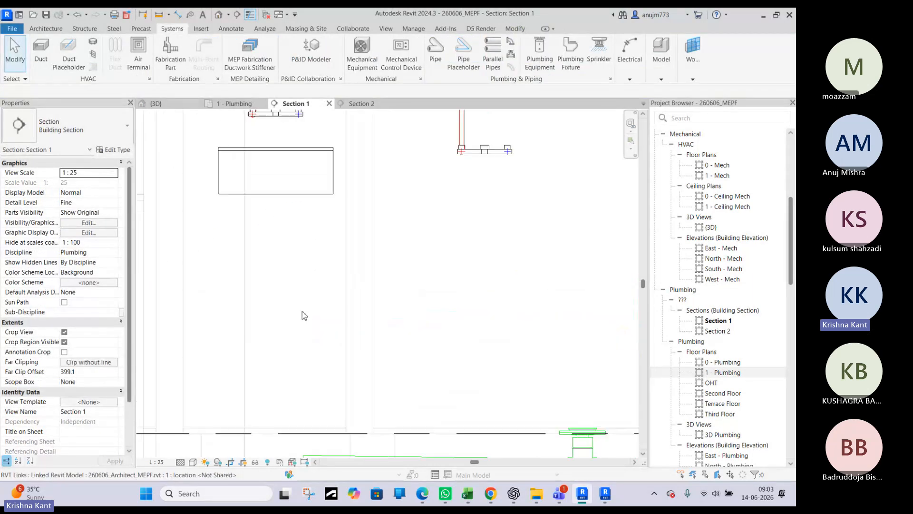
{"action": "scroll", "coordinate": [304, 316], "scroll_direction": "down", "scroll_amount": 2}
{"action": "left_click", "coordinate": [302, 247]}
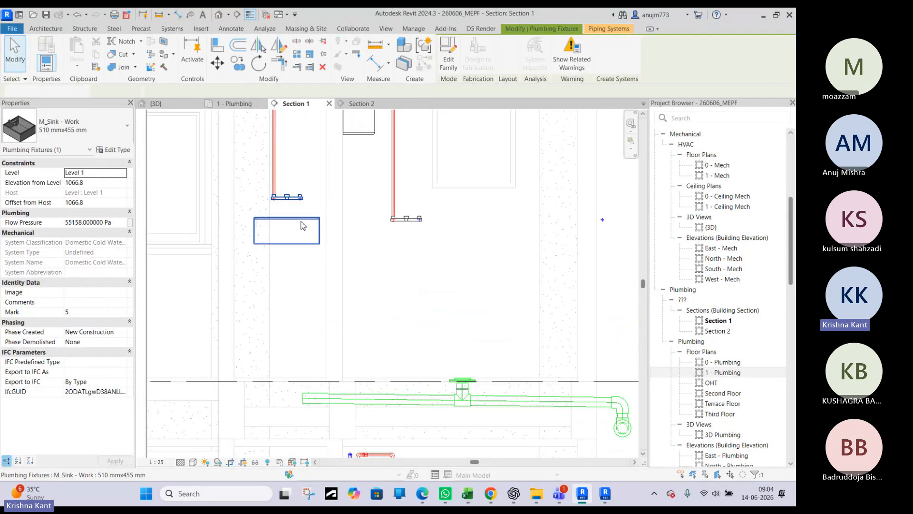
{"action": "key", "text": "Escape"}
{"action": "scroll", "coordinate": [302, 225], "scroll_direction": "down", "scroll_amount": 1}
Move the Section 2 line in the 1 - Plumbing floor plan so that it cuts through the sink near the new pipe's end
{"action": "left_click", "coordinate": [229, 104]}
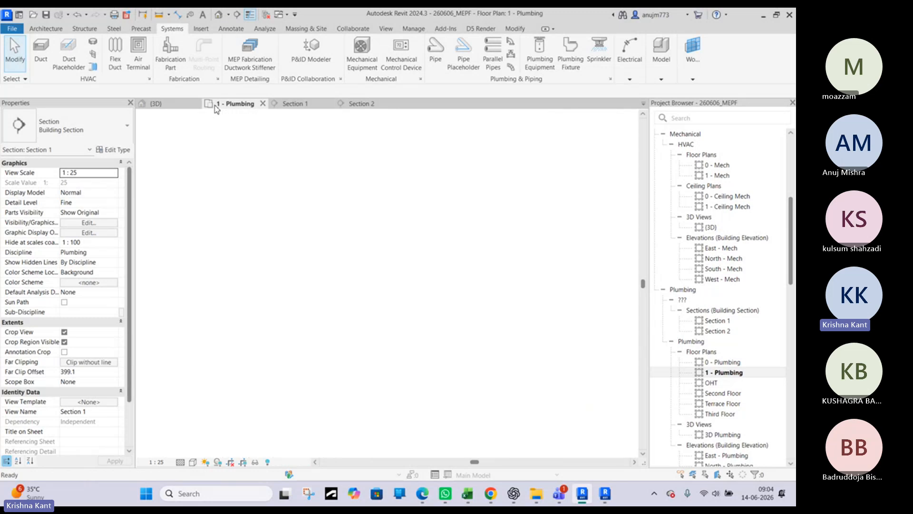
{"action": "middle_click_drag", "start_coordinate": [252, 291], "coordinate": [285, 298]}
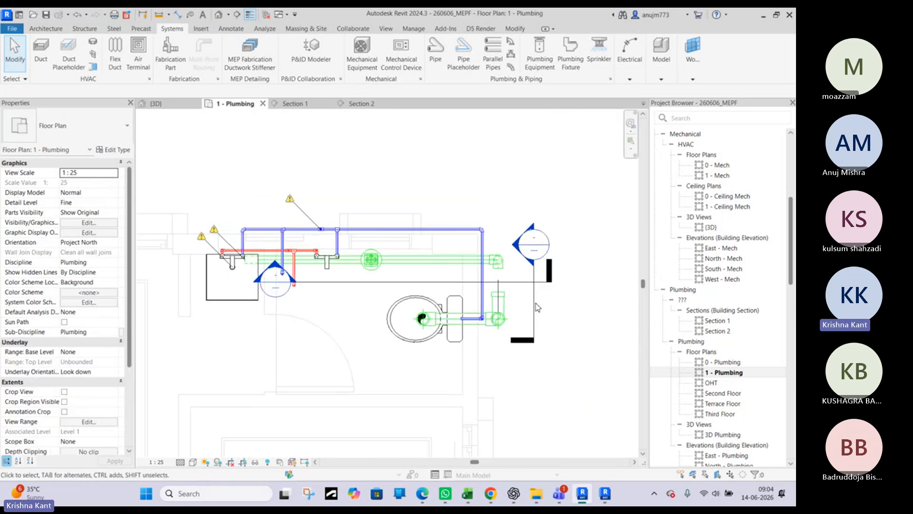
{"action": "left_click", "coordinate": [534, 304]}
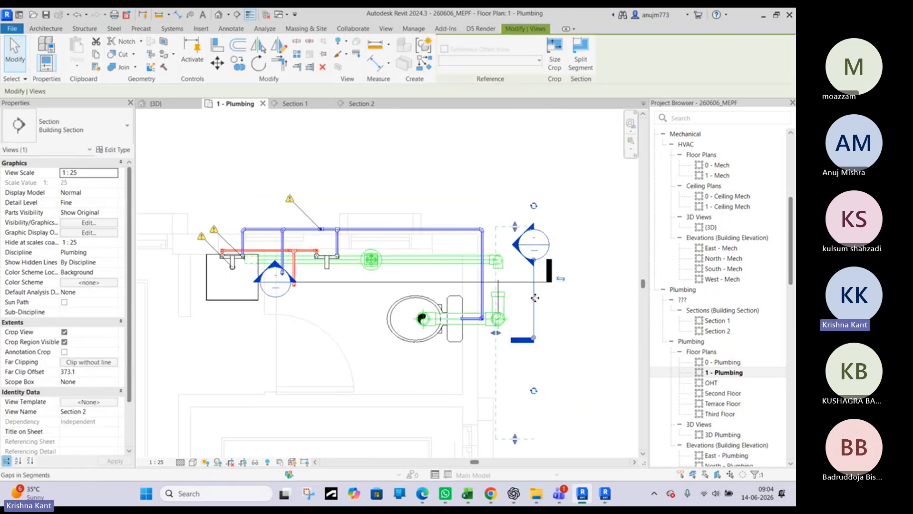
{"action": "left_click", "coordinate": [563, 289]}
{"action": "left_click", "coordinate": [534, 324]}
{"action": "left_click_drag", "start_coordinate": [534, 322], "coordinate": [247, 302]}
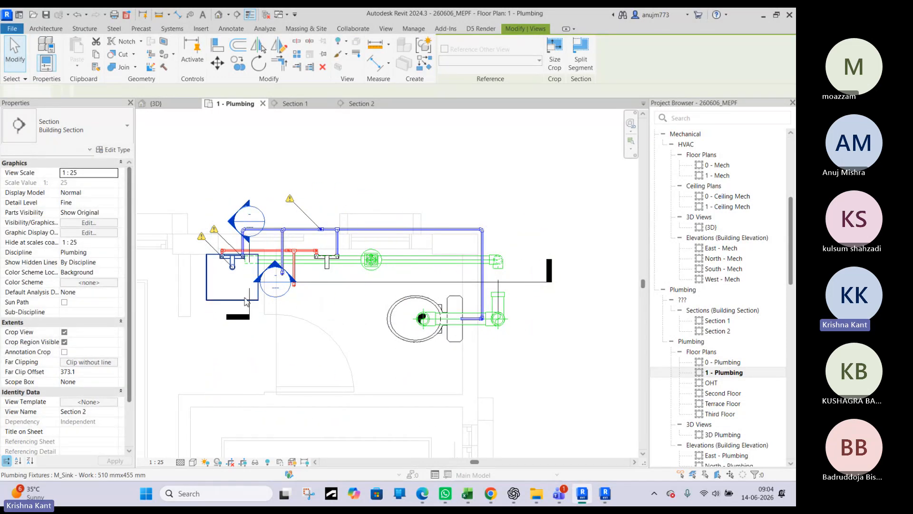
{"action": "key", "text": "Escape"}
Look at the repositioned Section 2 and return to Section 1 at the open end of the 65 mm drain pipe
{"action": "double_click", "coordinate": [233, 227]}
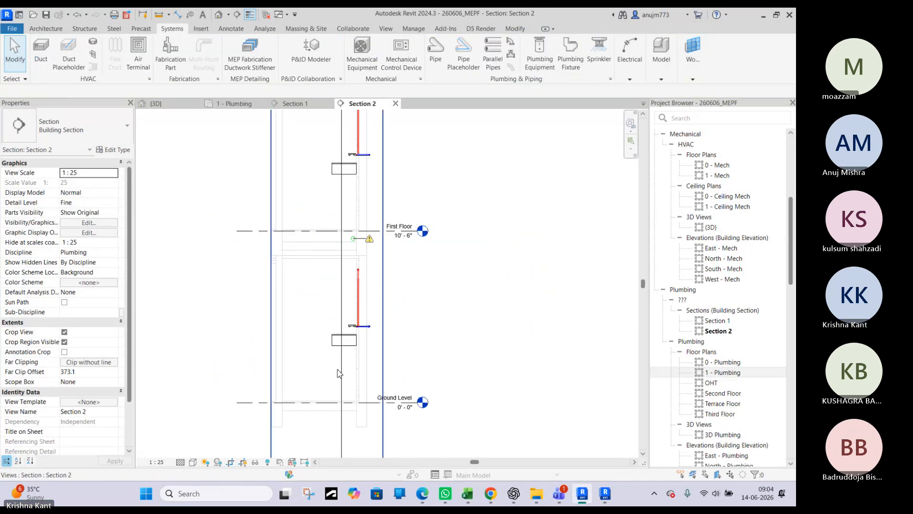
{"action": "left_click", "coordinate": [307, 105]}
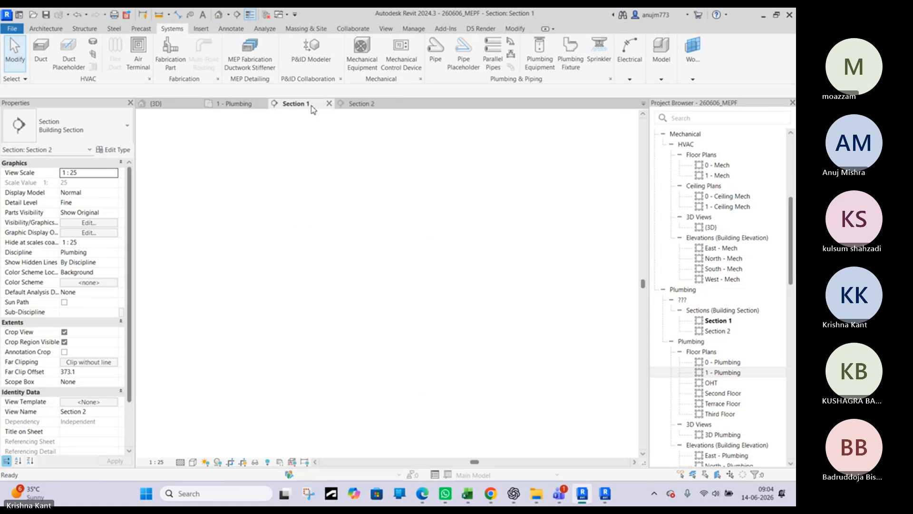
{"action": "left_click", "coordinate": [307, 375]}
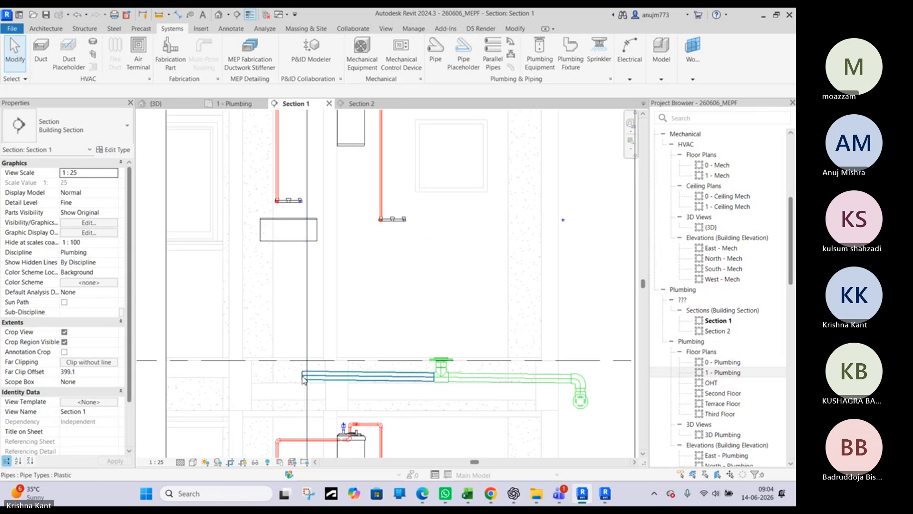
{"action": "scroll", "coordinate": [304, 375], "scroll_direction": "up", "scroll_amount": 3}
Try to stretch the 65 mm drain pipe's open end outward and raise it in Section 1
{"action": "left_click_drag", "start_coordinate": [294, 375], "coordinate": [250, 376]}
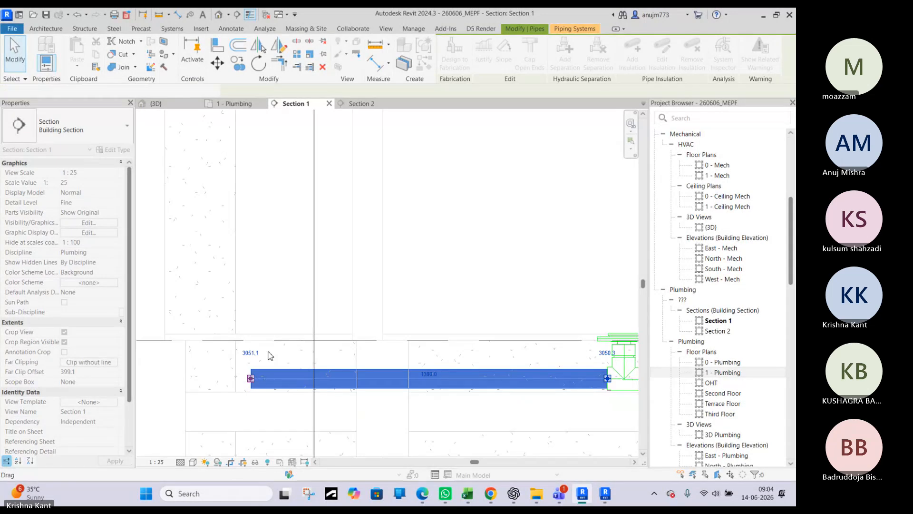
{"action": "key", "text": "Escape"}
{"action": "left_click", "coordinate": [251, 383]}
{"action": "left_click_drag", "start_coordinate": [252, 380], "coordinate": [251, 366]}
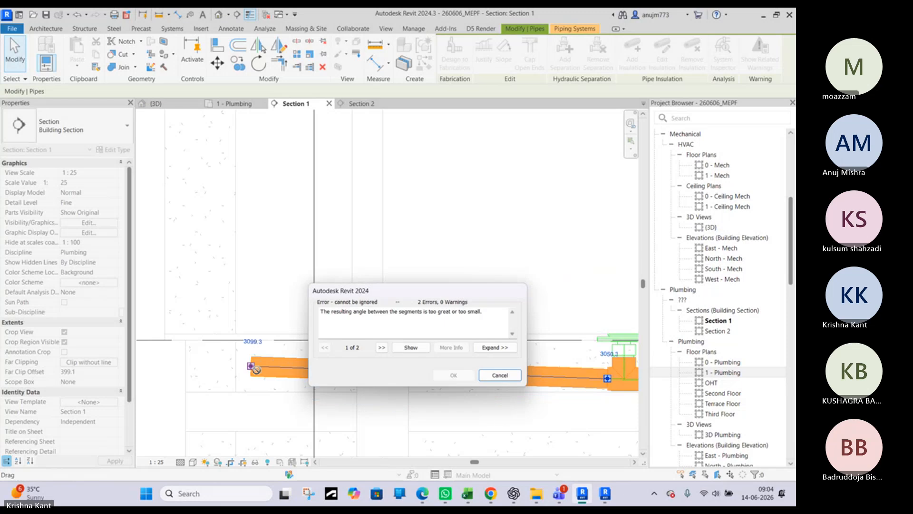
{"action": "left_click", "coordinate": [515, 372]}
{"action": "key", "text": "Escape"}
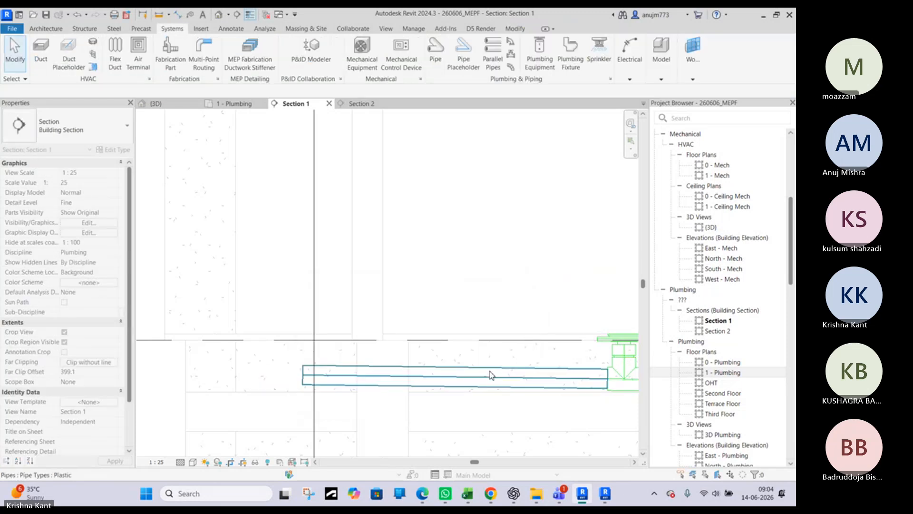
Extend the 65 mm drain pipe from its open end to just below the sink's far edge, sloping up at 1:80
{"action": "left_click", "coordinate": [310, 379]}
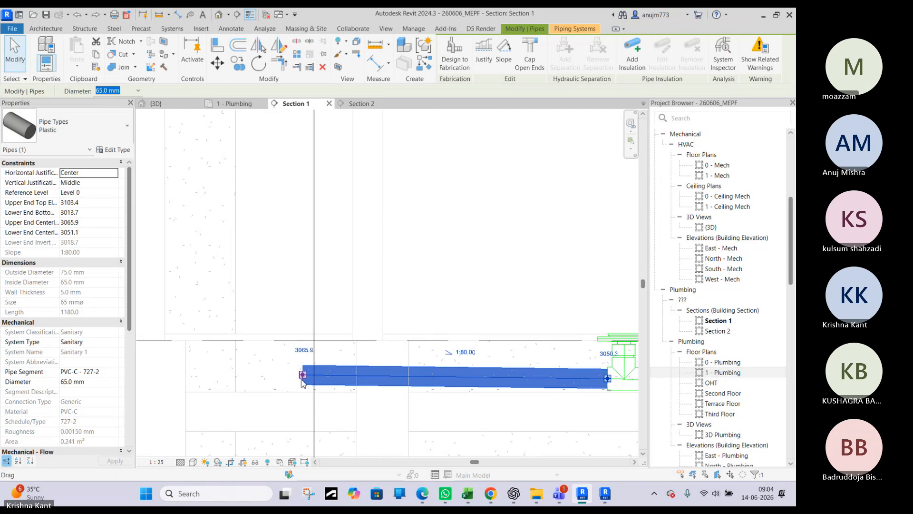
{"action": "right_click", "coordinate": [303, 376]}
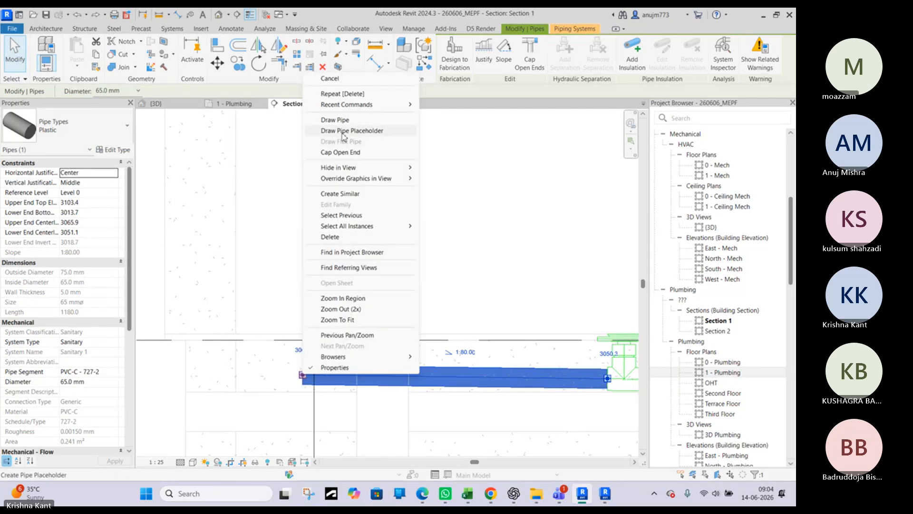
{"action": "left_click", "coordinate": [344, 125]}
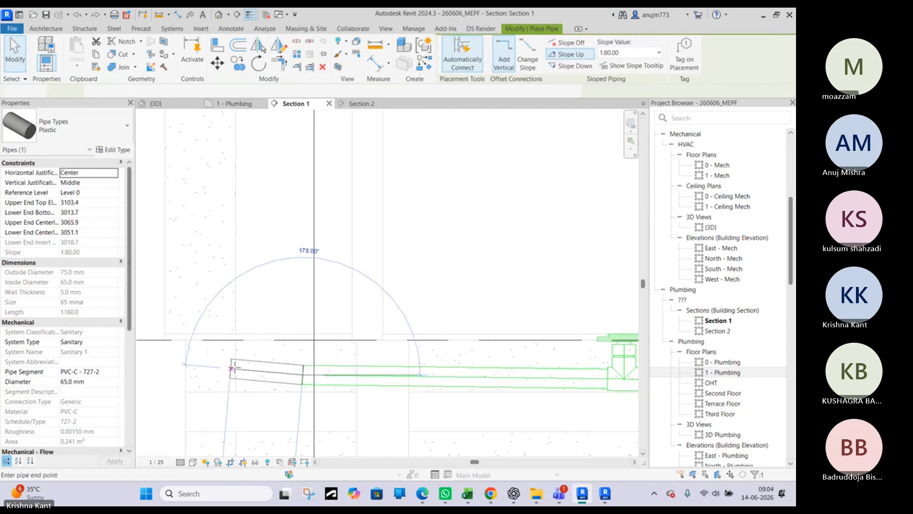
{"action": "left_click", "coordinate": [231, 374]}
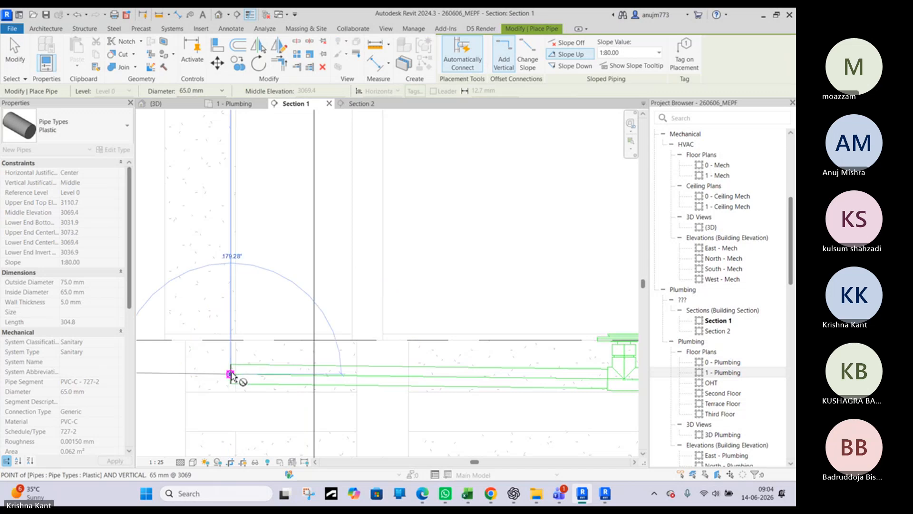
{"action": "key", "text": "Escape"}
{"action": "scroll", "coordinate": [242, 361], "scroll_direction": "down", "scroll_amount": 3}
{"action": "key", "text": "Escape"}
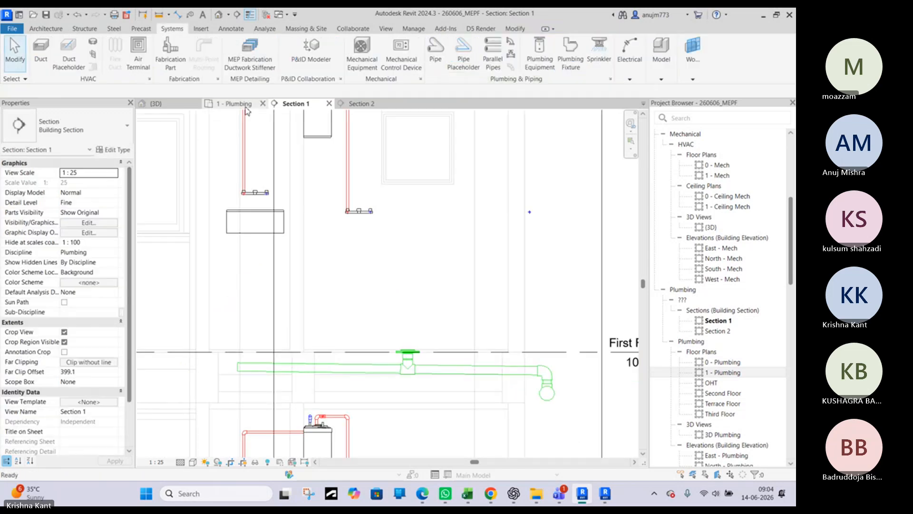
Draw a 40 mm pipe about 220 mm straight down from the first-floor work sink's drain outlet in Section 2
{"action": "left_click", "coordinate": [362, 103]}
{"action": "scroll", "coordinate": [360, 362], "scroll_direction": "down", "scroll_amount": 2}
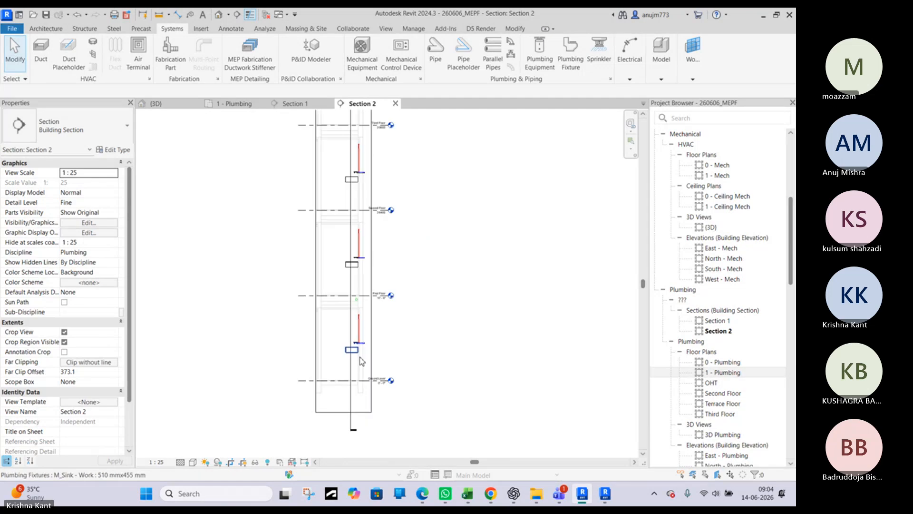
{"action": "scroll", "coordinate": [362, 269], "scroll_direction": "up", "scroll_amount": 6}
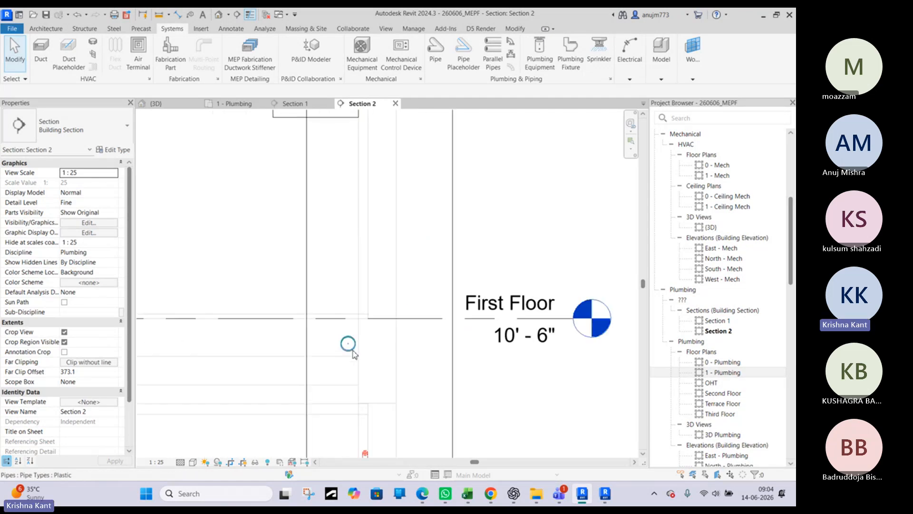
{"action": "scroll", "coordinate": [354, 345], "scroll_direction": "down", "scroll_amount": 5}
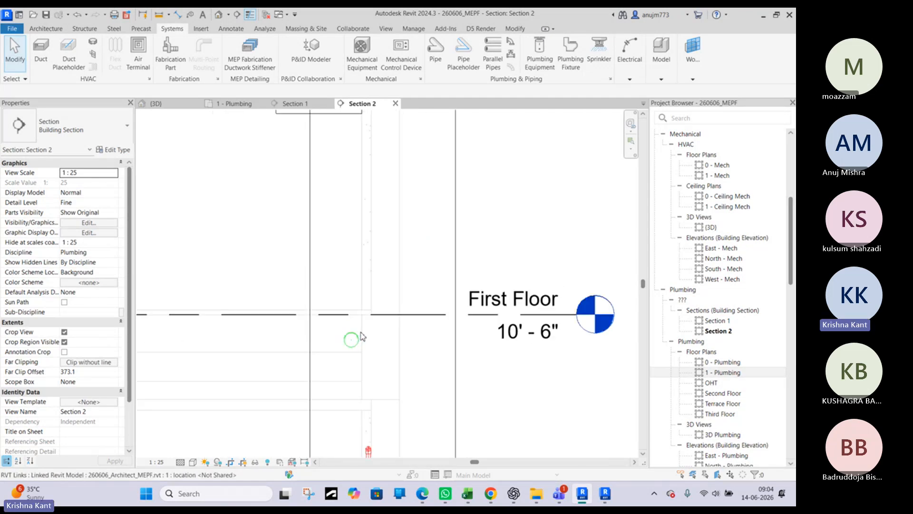
{"action": "left_click", "coordinate": [343, 235]}
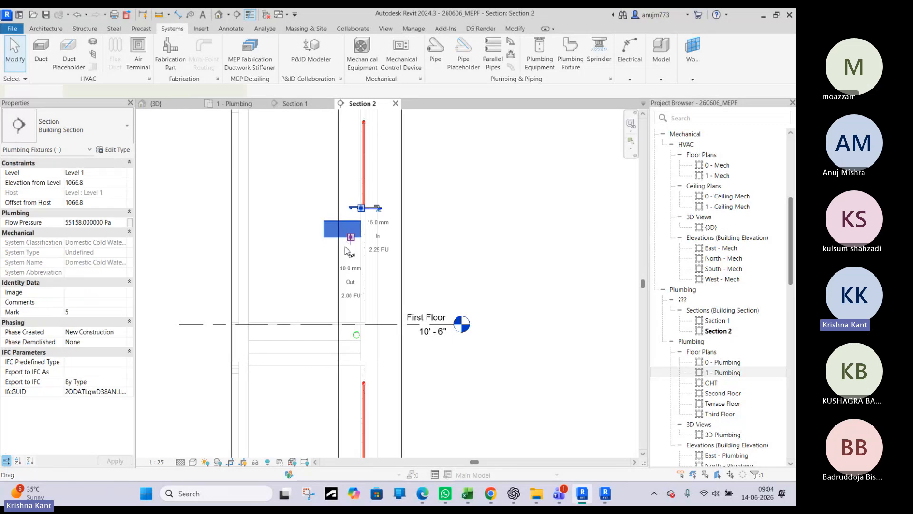
{"action": "scroll", "coordinate": [352, 251], "scroll_direction": "up", "scroll_amount": 3}
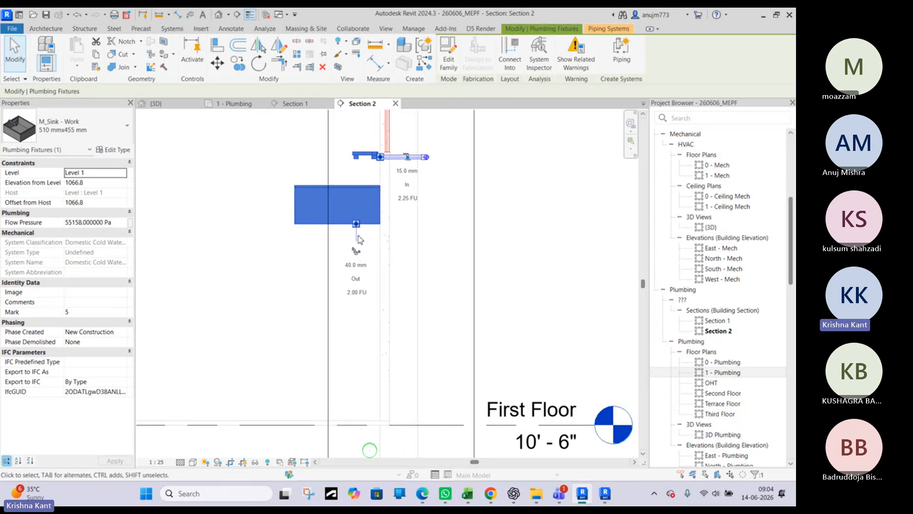
{"action": "scroll", "coordinate": [351, 228], "scroll_direction": "up", "scroll_amount": 2}
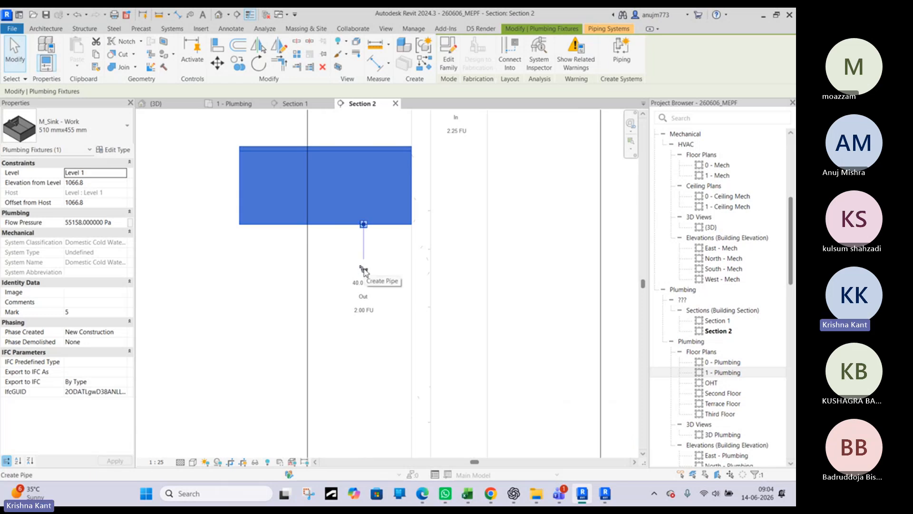
{"action": "right_click", "coordinate": [365, 228]}
{"action": "left_click", "coordinate": [403, 189]}
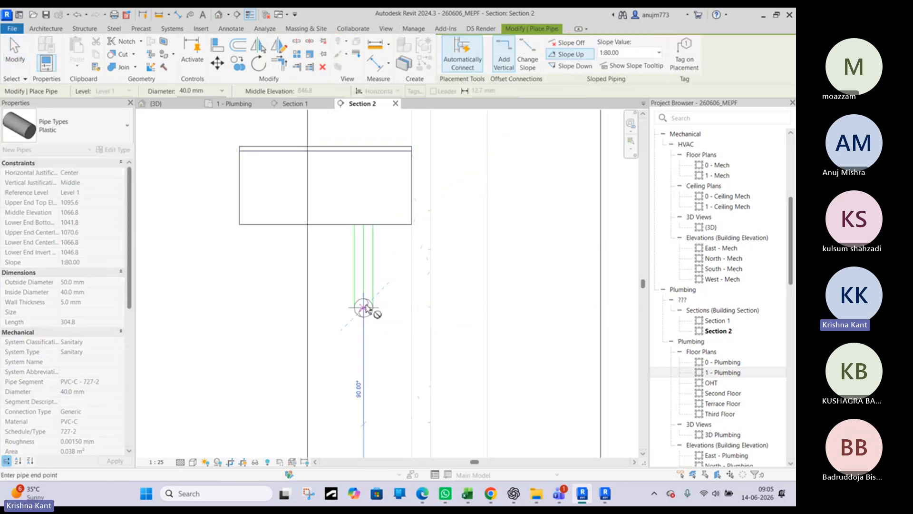
{"action": "left_click", "coordinate": [373, 309]}
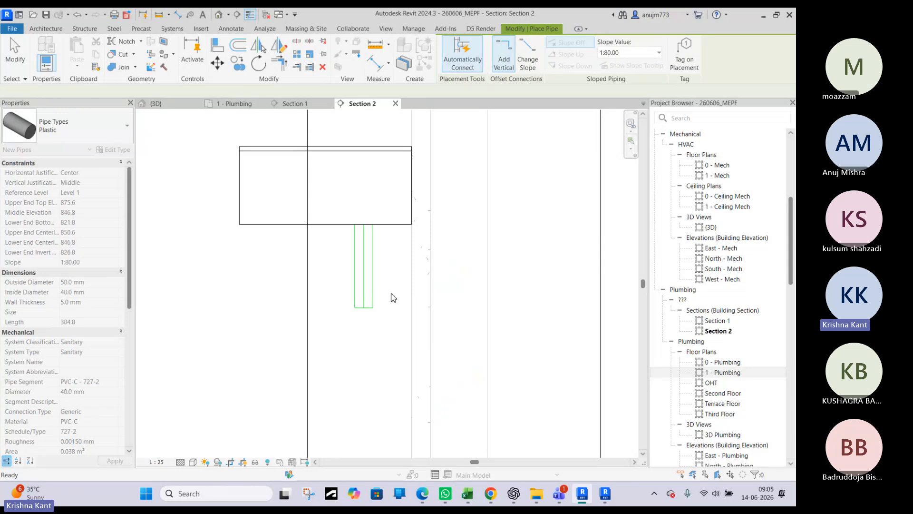
{"action": "scroll", "coordinate": [393, 297], "scroll_direction": "down", "scroll_amount": 3}
{"action": "key", "text": "Escape"}
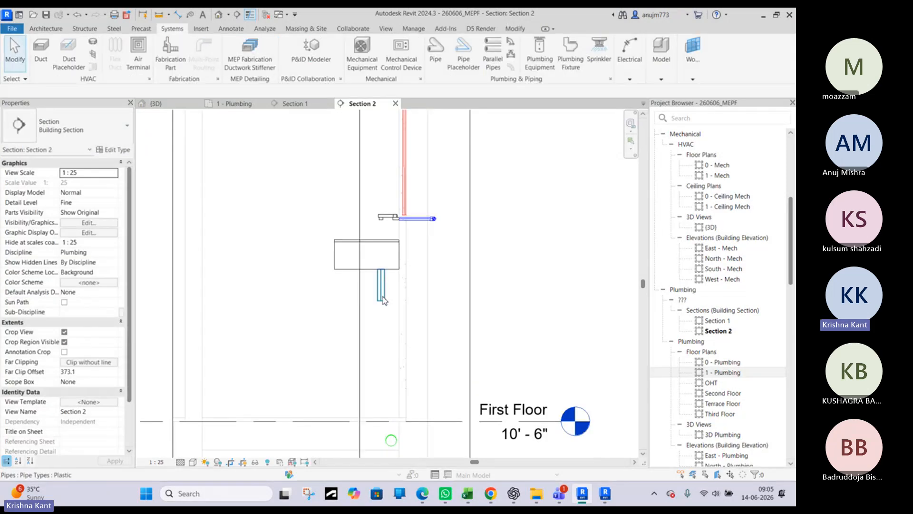
{"action": "middle_click_drag", "start_coordinate": [383, 299], "coordinate": [363, 228]}
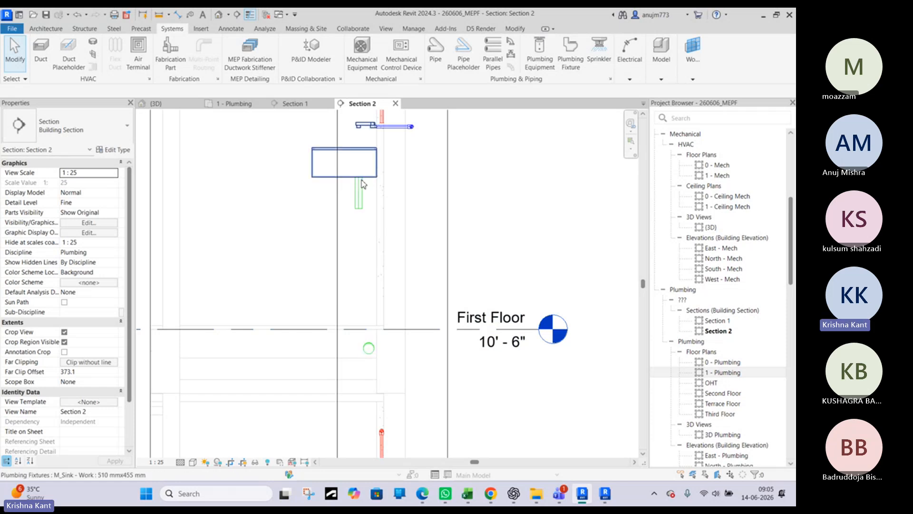
{"action": "scroll", "coordinate": [362, 181], "scroll_direction": "up", "scroll_amount": 3}
{"action": "scroll", "coordinate": [360, 168], "scroll_direction": "down", "scroll_amount": 1}
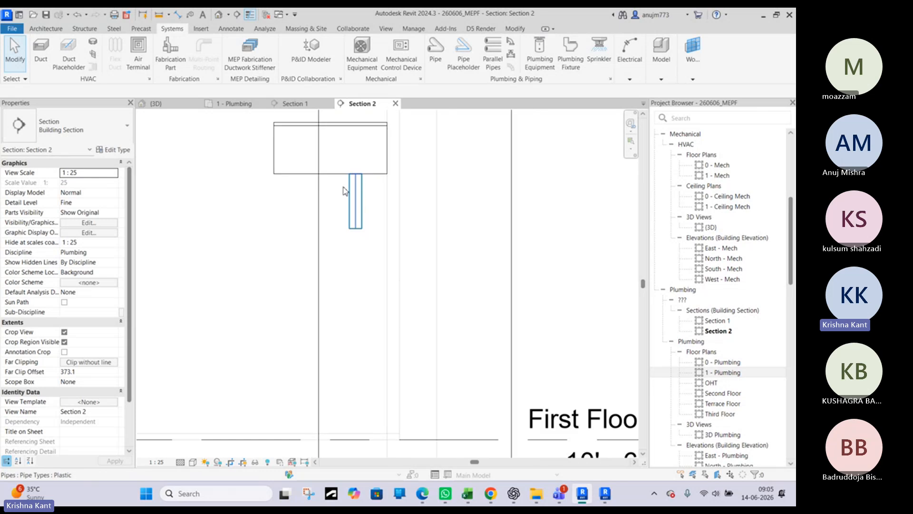
Switch to the Edge browser and search Google for "p trap in wash basin"
{"action": "left_click", "coordinate": [423, 494]}
{"action": "left_click", "coordinate": [347, 225]}
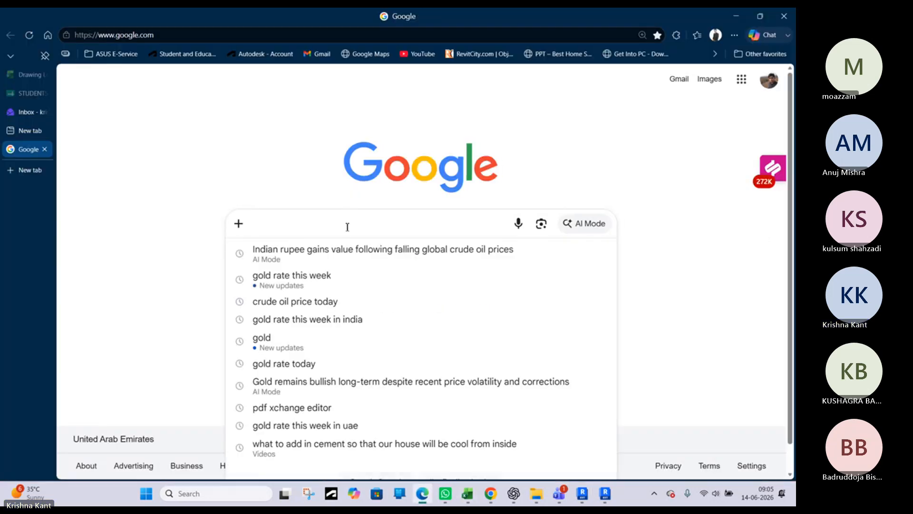
{"action": "type", "text": "p t"}
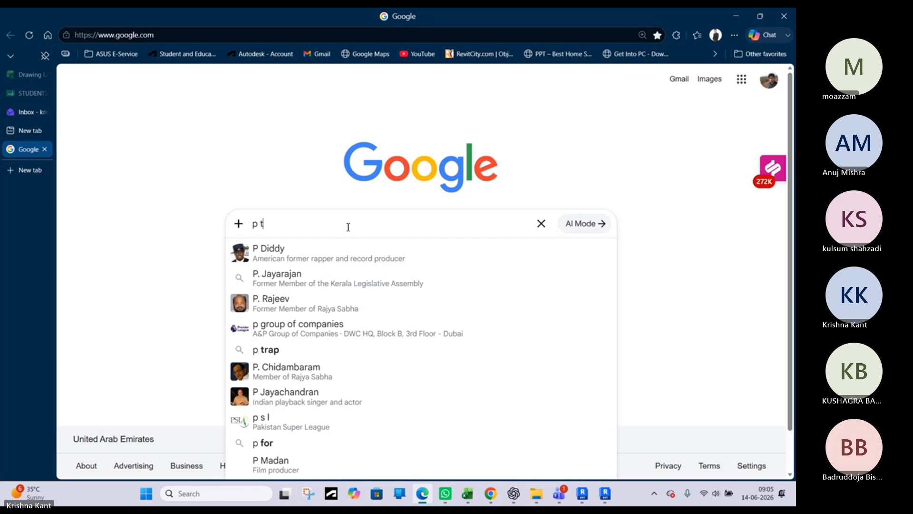
{"action": "type", "text": "rap i"}
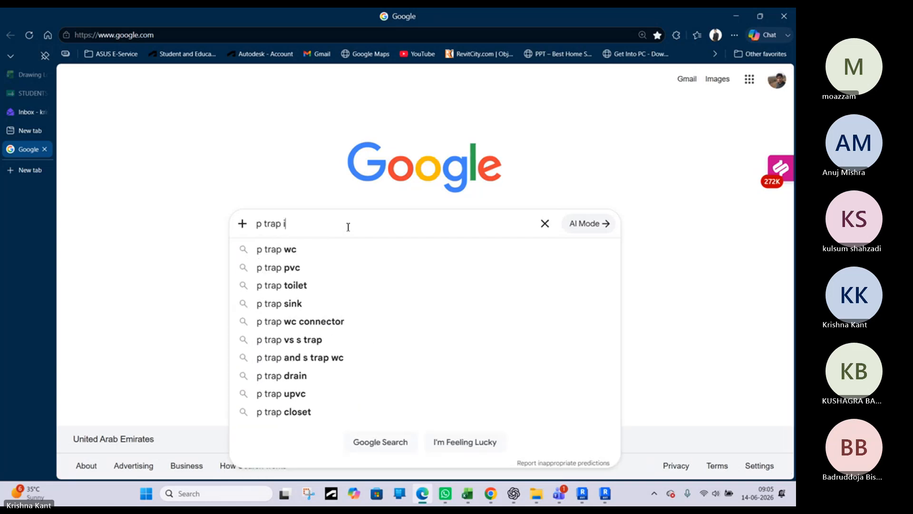
{"action": "type", "text": "n wash"}
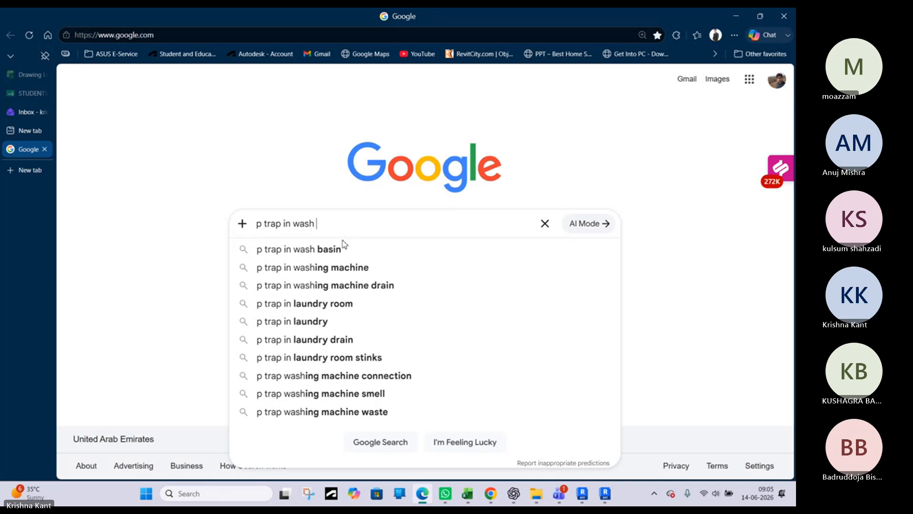
{"action": "left_click", "coordinate": [339, 251]}
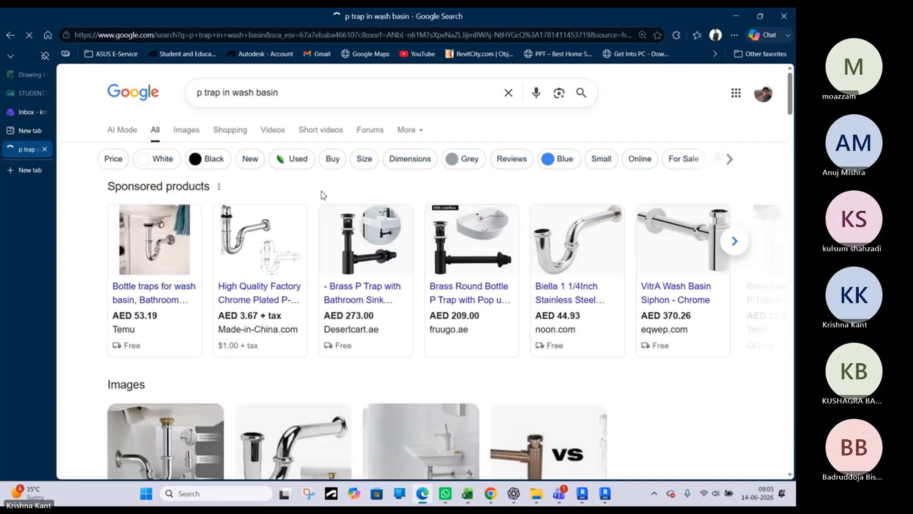
Examine the Temu basin bottle trap and its similar items, plus the P-trap images in the search results
{"action": "left_click", "coordinate": [168, 249]}
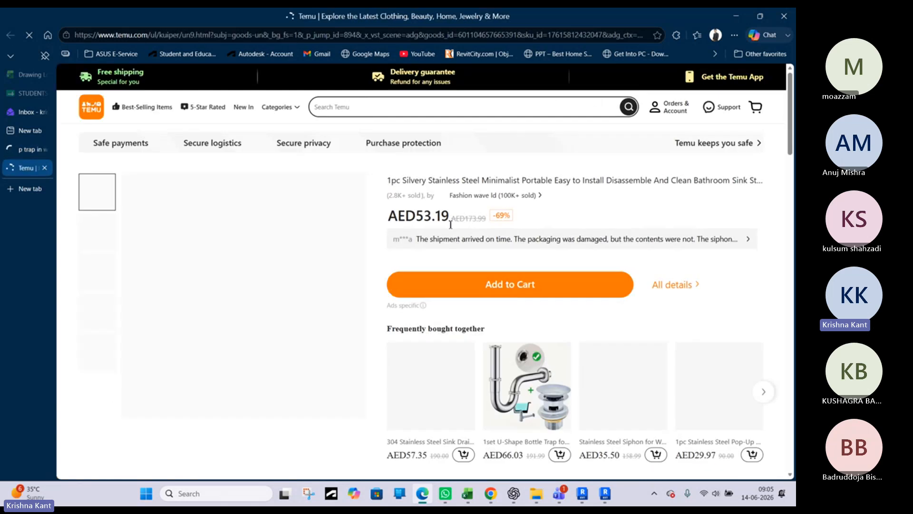
{"action": "scroll", "coordinate": [426, 327], "scroll_direction": "down", "scroll_amount": 5}
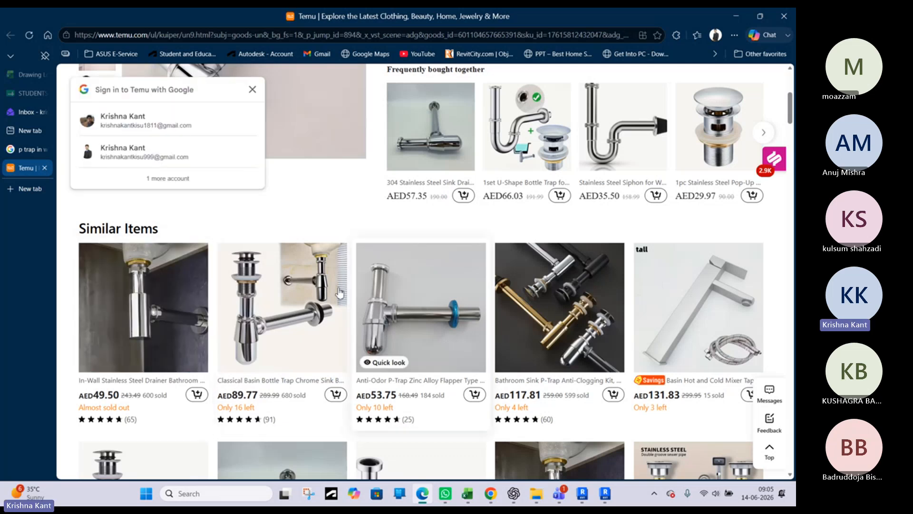
{"action": "scroll", "coordinate": [219, 317], "scroll_direction": "down", "scroll_amount": 3}
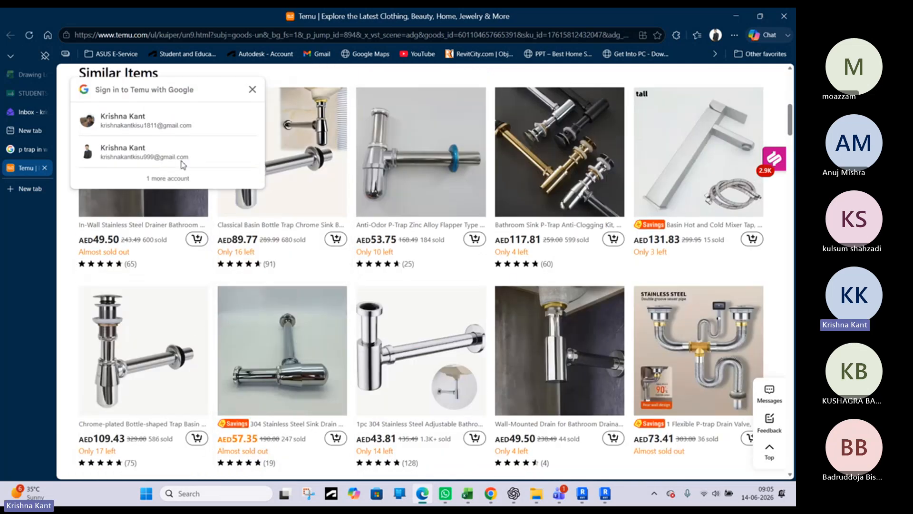
{"action": "left_click", "coordinate": [31, 156]}
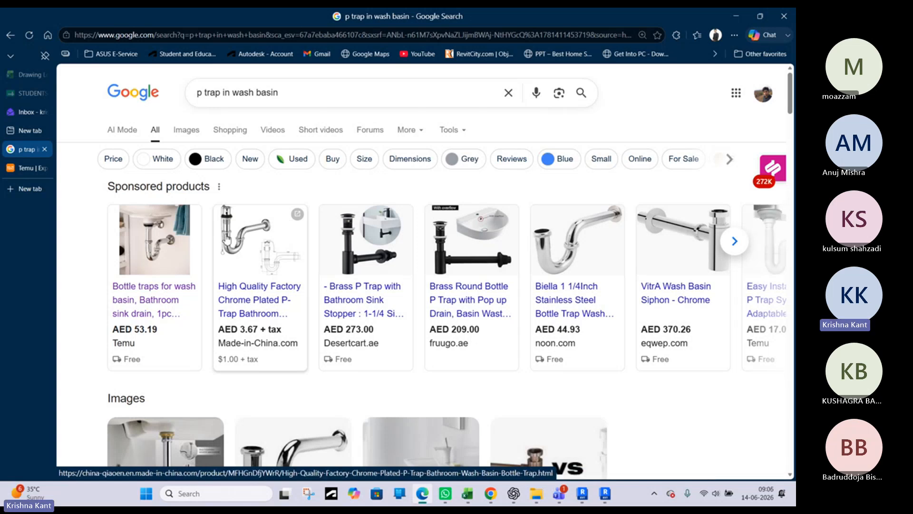
{"action": "scroll", "coordinate": [228, 237], "scroll_direction": "down", "scroll_amount": 2}
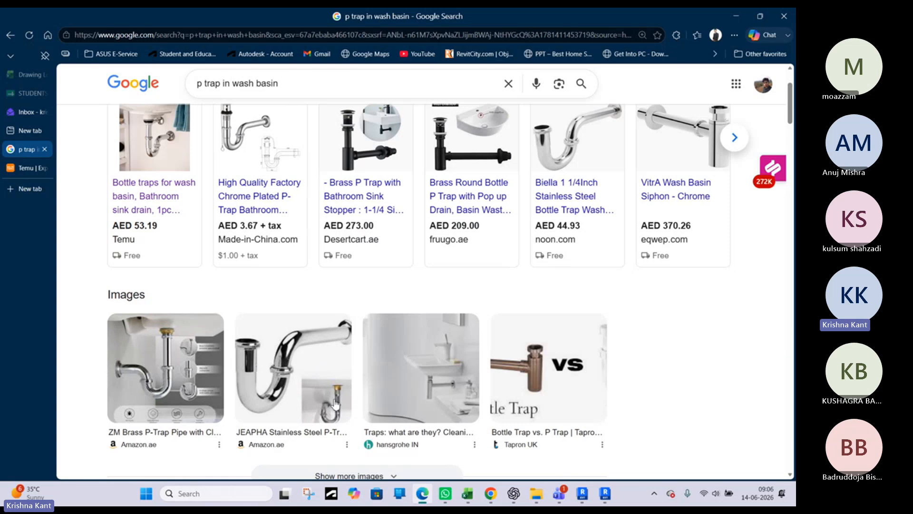
Return to Revit and draw a short 40 mm pipe from the sink drop's lower end toward the wall, sloping up at 1:80
{"action": "left_click", "coordinate": [733, 17]}
{"action": "left_click", "coordinate": [357, 223]}
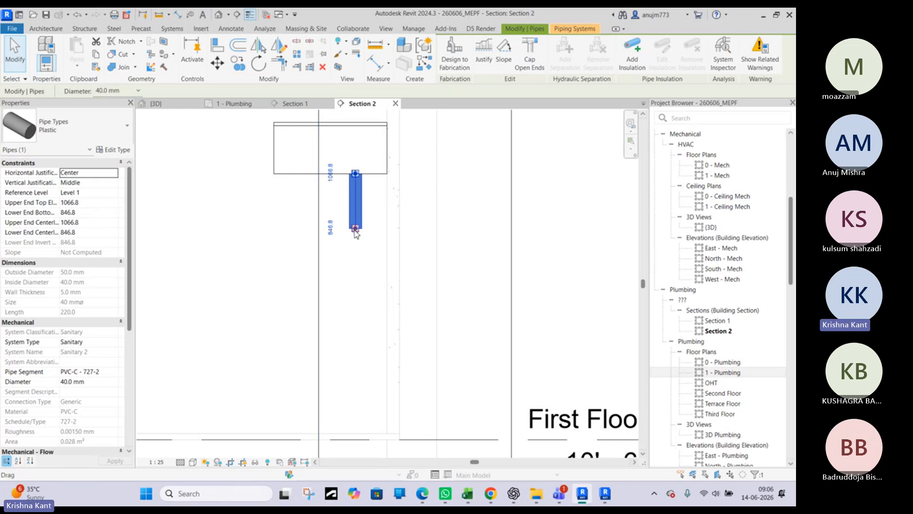
{"action": "right_click", "coordinate": [354, 234]}
{"action": "left_click", "coordinate": [386, 227]}
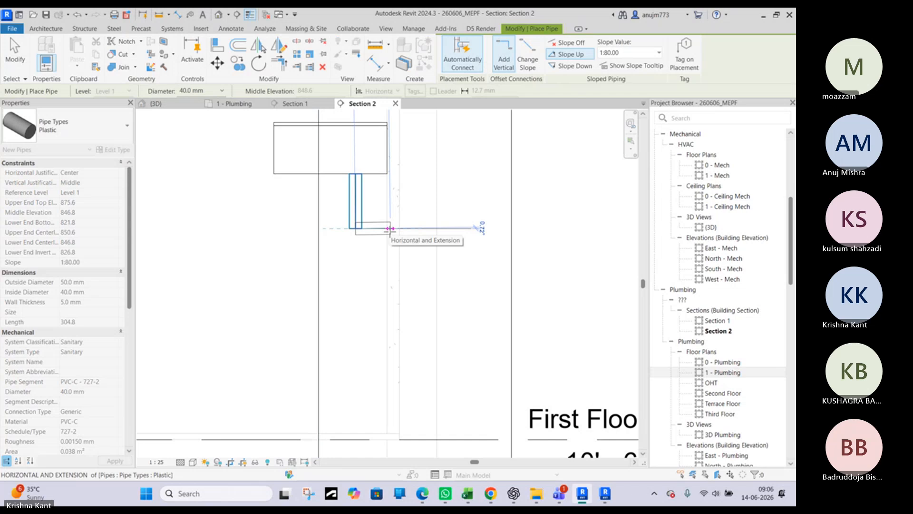
{"action": "left_click", "coordinate": [386, 228]}
{"action": "key", "text": "Escape"}
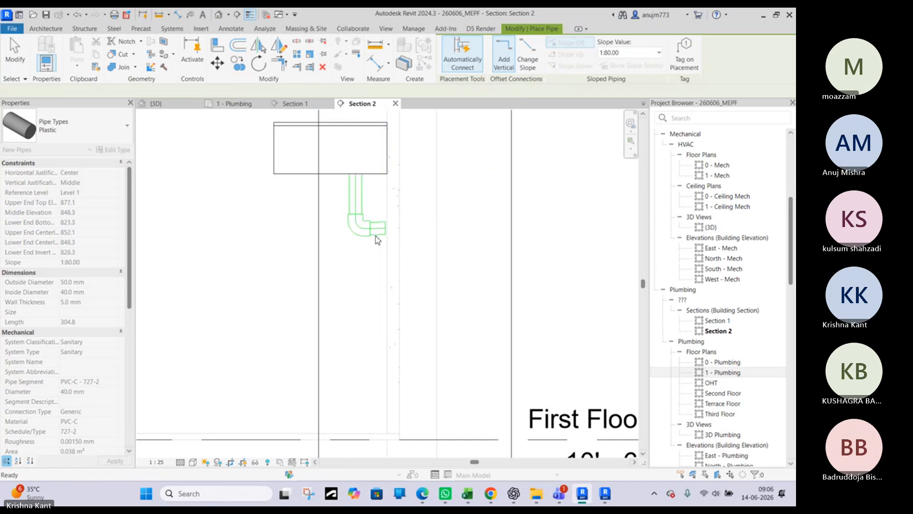
Extend the free end of the sink's short 40 mm pipe to the wall line, making it about 67 mm long
{"action": "key", "text": "Escape"}
{"action": "left_click", "coordinate": [384, 233]}
{"action": "scroll", "coordinate": [386, 232], "scroll_direction": "up", "scroll_amount": 4}
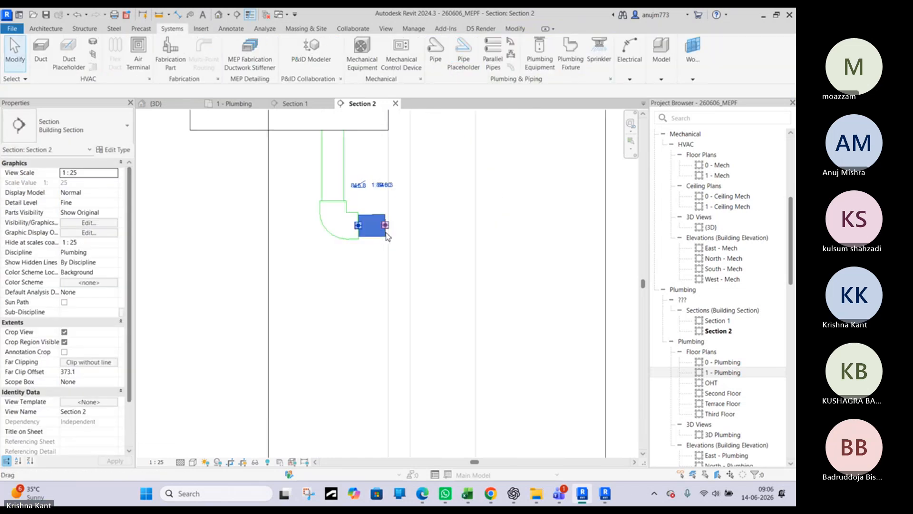
{"action": "left_click_drag", "start_coordinate": [385, 219], "coordinate": [391, 222]}
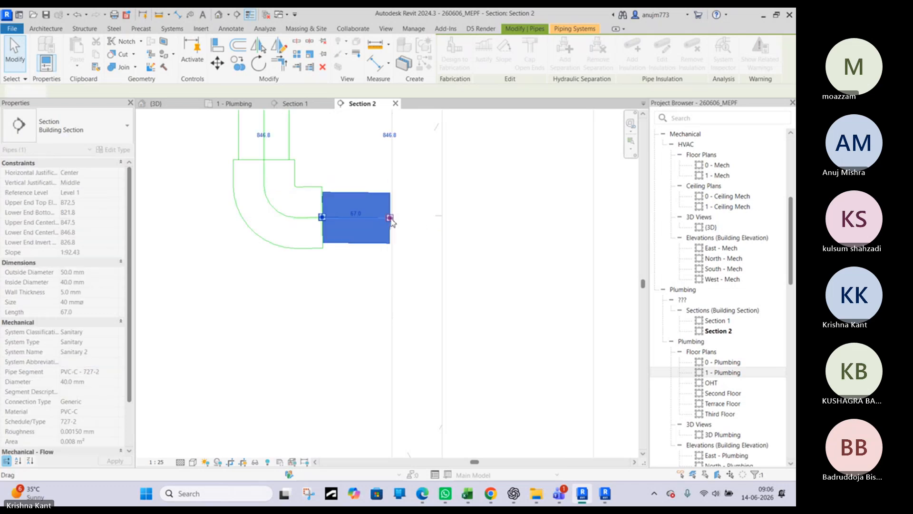
Draw a 40 mm pipe vertically down from the short pipe's end to an elevation of about -13 mm, just below the first-floor level line
{"action": "right_click", "coordinate": [391, 220]}
{"action": "left_click", "coordinate": [413, 227]}
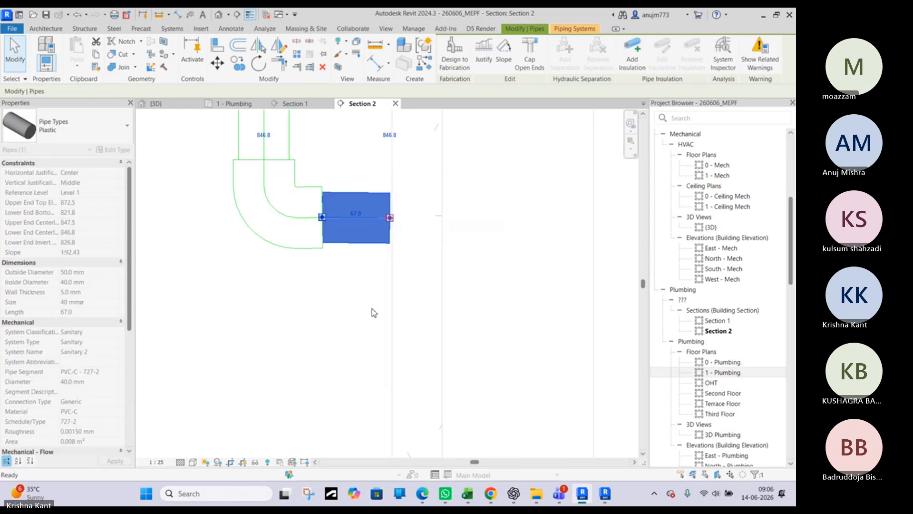
{"action": "scroll", "coordinate": [376, 309], "scroll_direction": "down", "scroll_amount": 3}
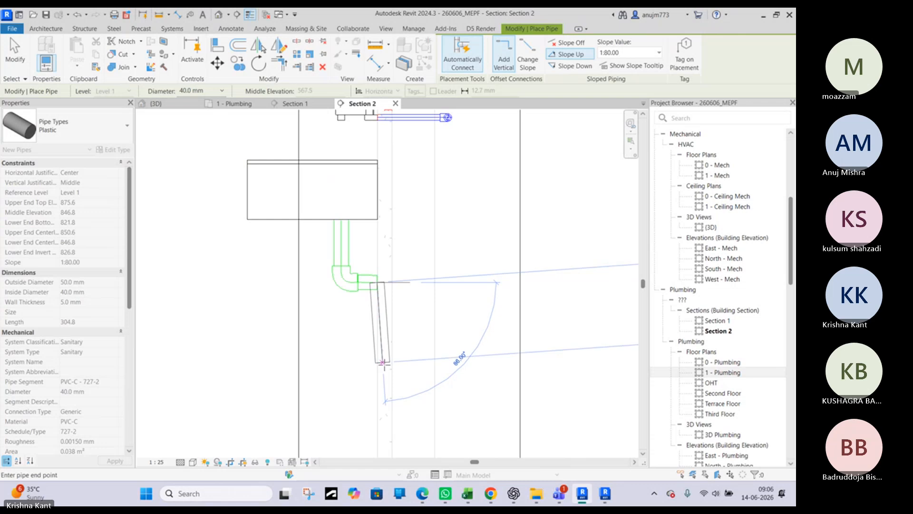
{"action": "middle_click_drag", "start_coordinate": [385, 365], "coordinate": [369, 225]}
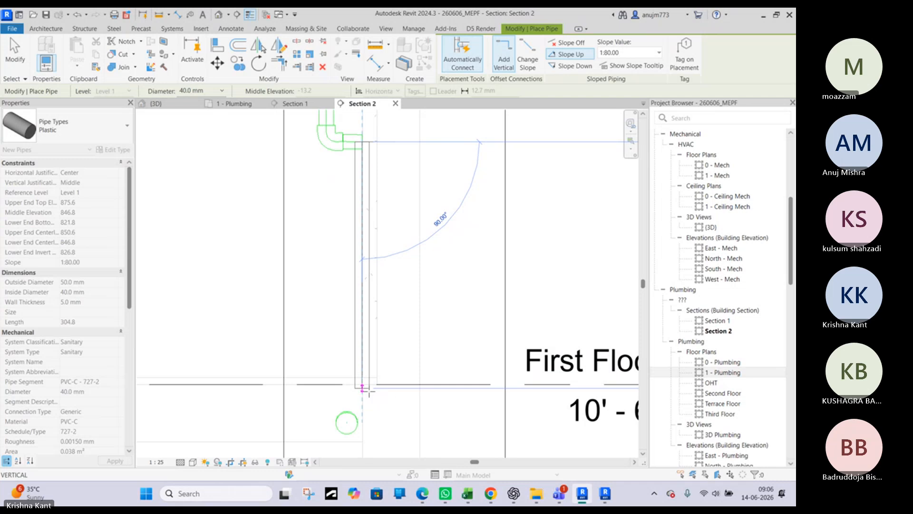
{"action": "left_click", "coordinate": [370, 393]}
{"action": "key", "text": "Escape"}
{"action": "key", "text": "Escape"}
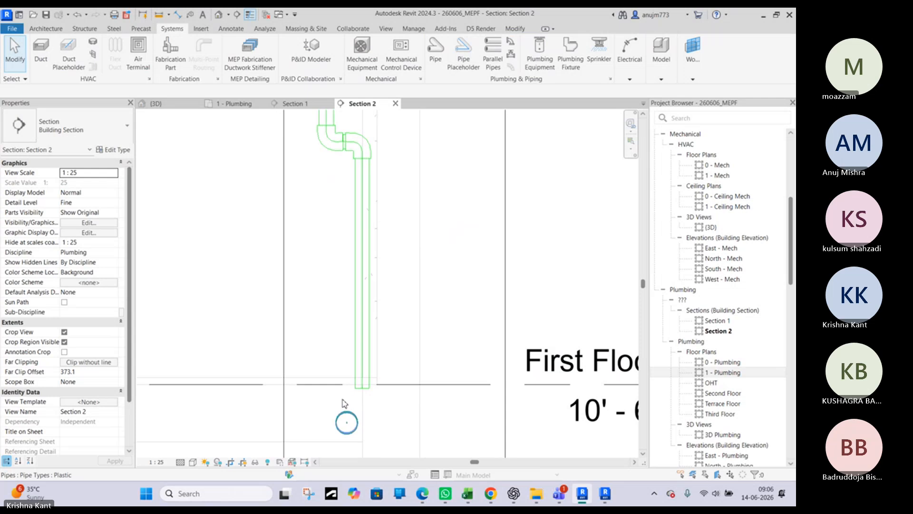
Check the new drop in 3D, then shorten the 65 mm drain line in the 1 - Plumbing plan to about 980 mm
{"action": "left_click", "coordinate": [180, 101]}
{"action": "scroll", "coordinate": [383, 233], "scroll_direction": "down", "scroll_amount": 3}
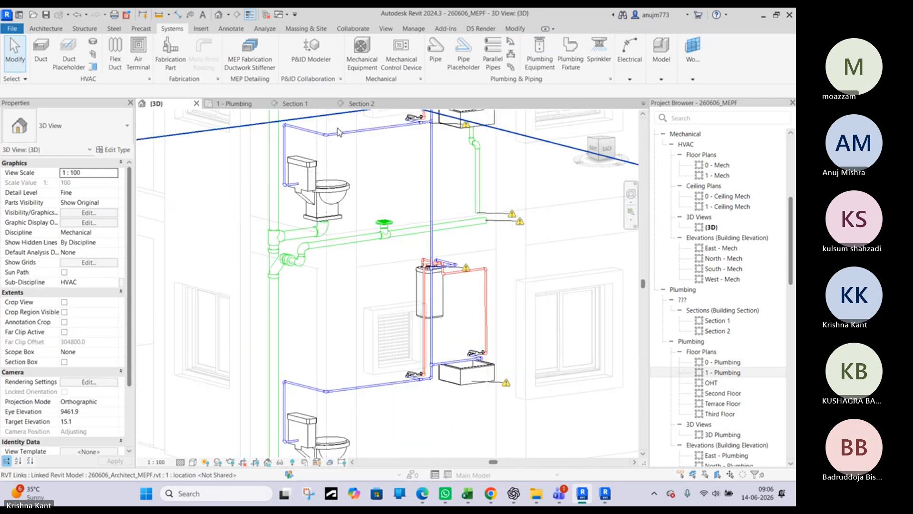
{"action": "left_click", "coordinate": [235, 103]}
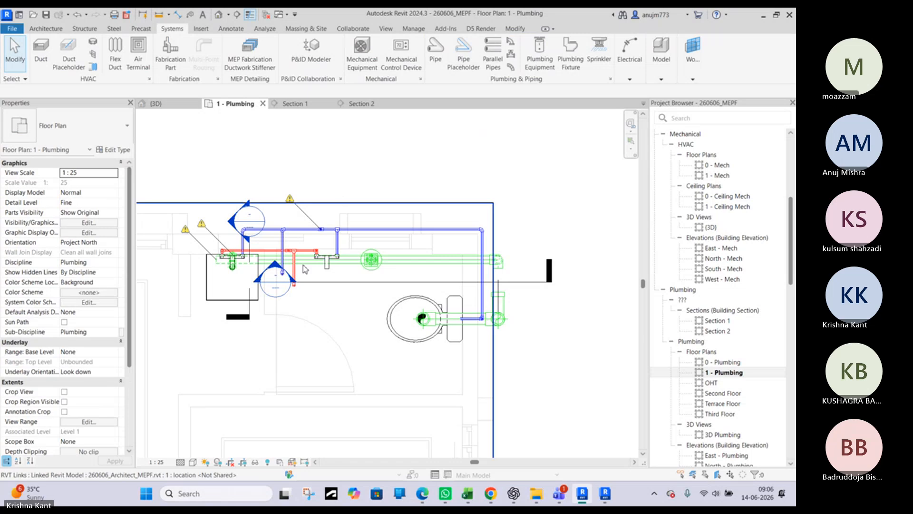
{"action": "scroll", "coordinate": [223, 266], "scroll_direction": "up", "scroll_amount": 3}
{"action": "scroll", "coordinate": [267, 259], "scroll_direction": "up", "scroll_amount": 1}
{"action": "middle_click_drag", "start_coordinate": [270, 254], "coordinate": [335, 276]}
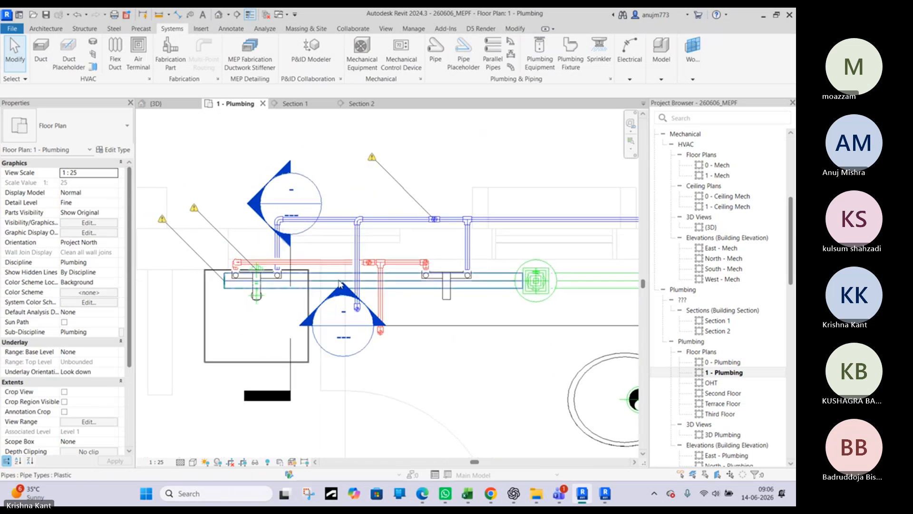
{"action": "left_click", "coordinate": [339, 283]}
{"action": "scroll", "coordinate": [231, 279], "scroll_direction": "up", "scroll_amount": 2}
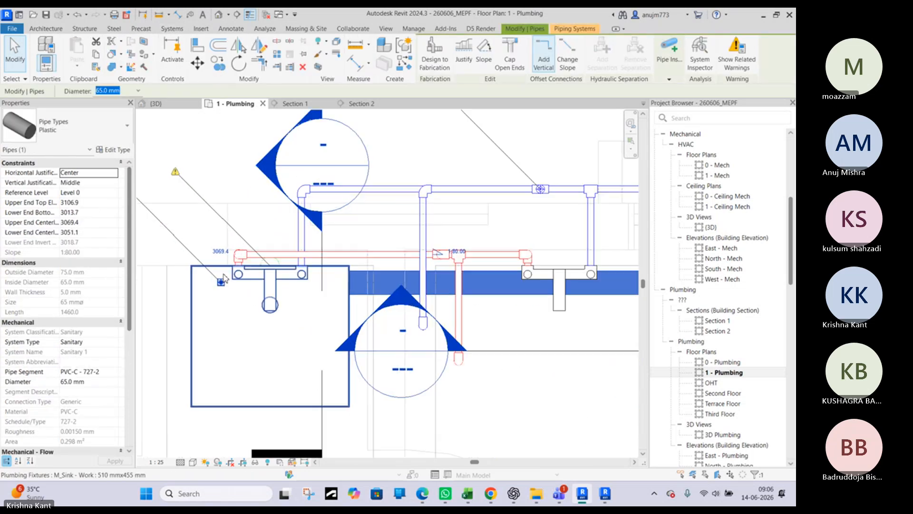
{"action": "left_click_drag", "start_coordinate": [221, 282], "coordinate": [370, 283]}
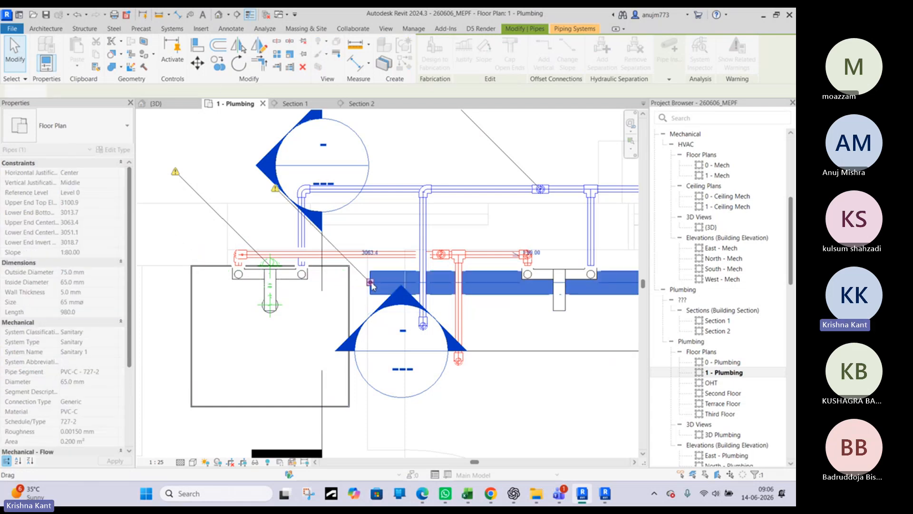
Try to draw a short angled 65 mm pipe from the shortened line's end toward the sink drop, sloping up at 1:80
{"action": "right_click", "coordinate": [371, 284]}
{"action": "left_click", "coordinate": [410, 227]}
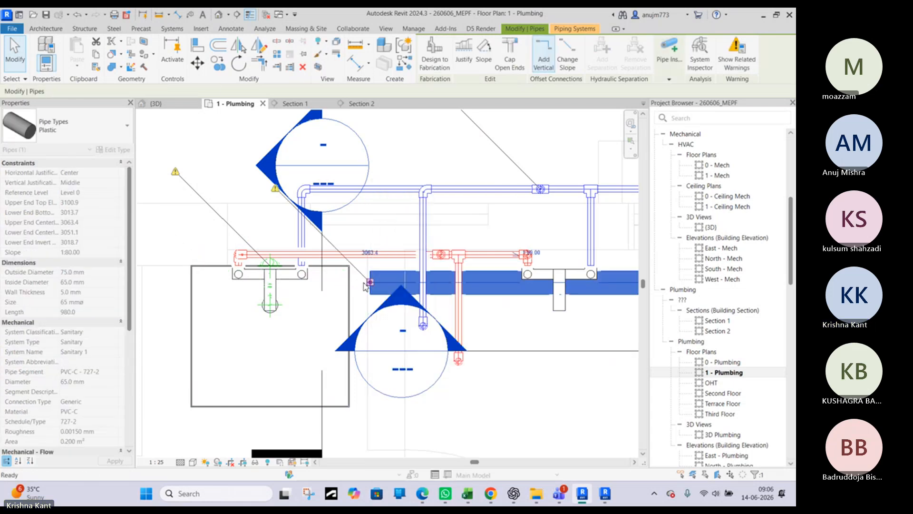
{"action": "scroll", "coordinate": [351, 280], "scroll_direction": "up", "scroll_amount": 3}
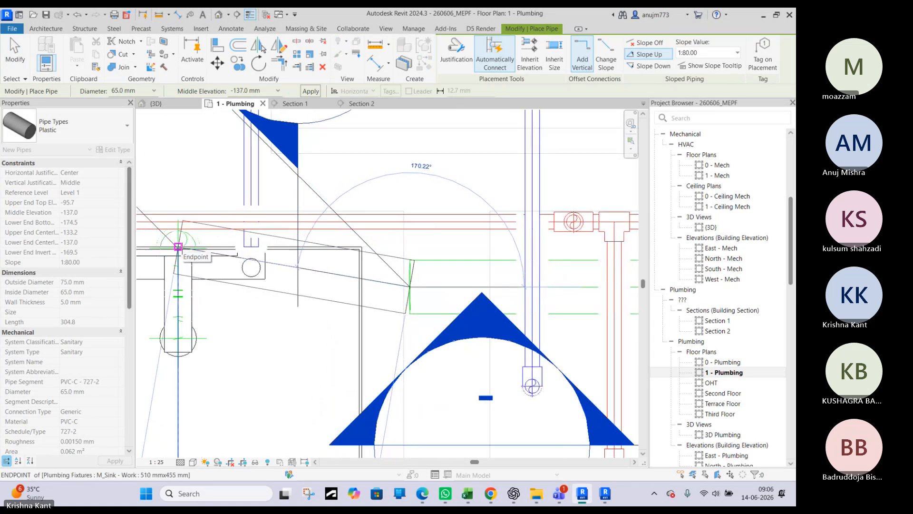
{"action": "scroll", "coordinate": [178, 246], "scroll_direction": "up", "scroll_amount": 2}
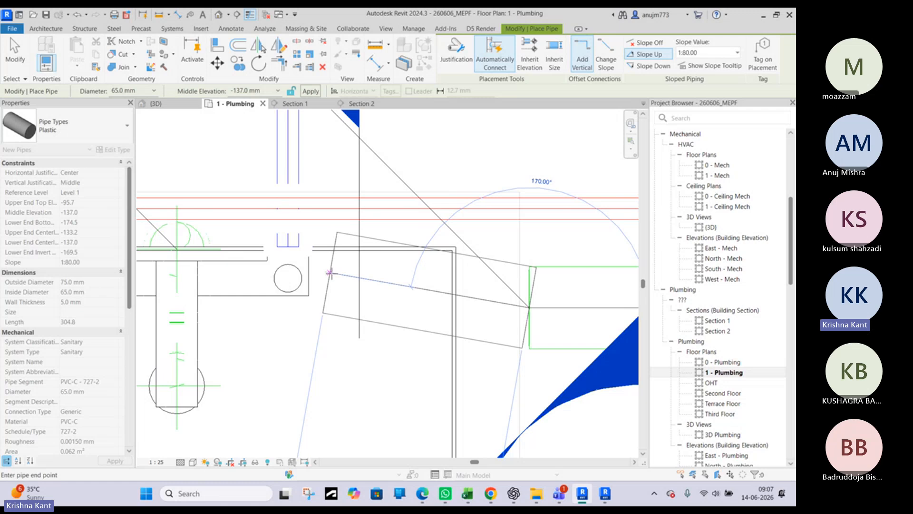
{"action": "left_click", "coordinate": [331, 272]}
{"action": "key", "text": "Escape"}
{"action": "scroll", "coordinate": [469, 296], "scroll_direction": "down", "scroll_amount": 3}
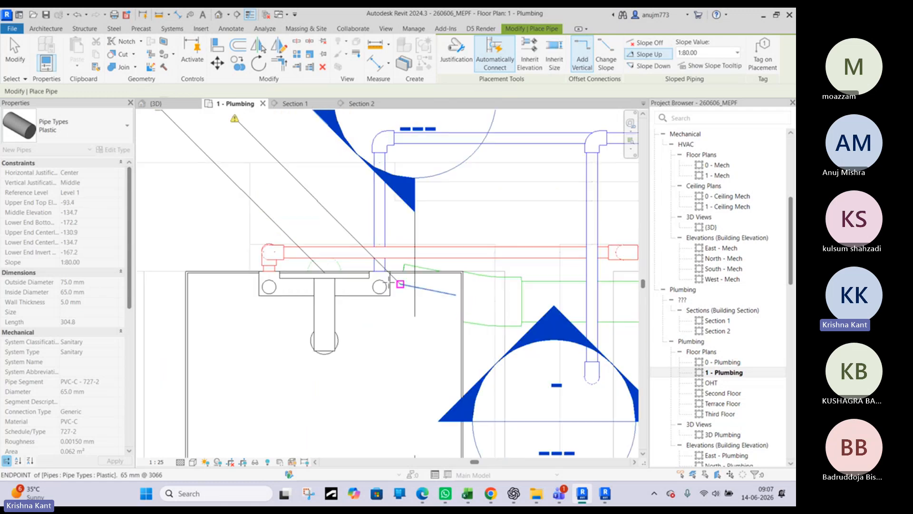
{"action": "key", "text": "Escape"}
{"action": "key", "text": "Escape"}
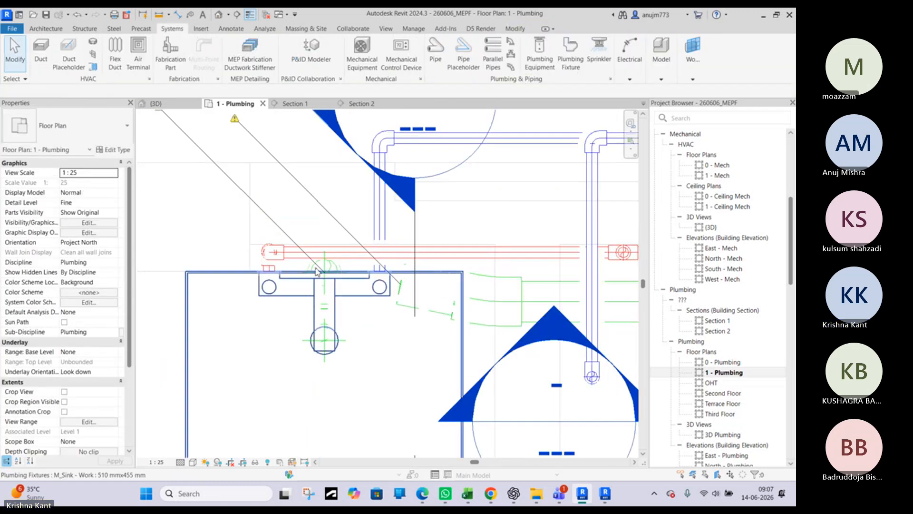
Draw a thin detail line from the centre of the sink's vertical drop to the centre of the floor drain
{"action": "scroll", "coordinate": [316, 272], "scroll_direction": "up", "scroll_amount": 3}
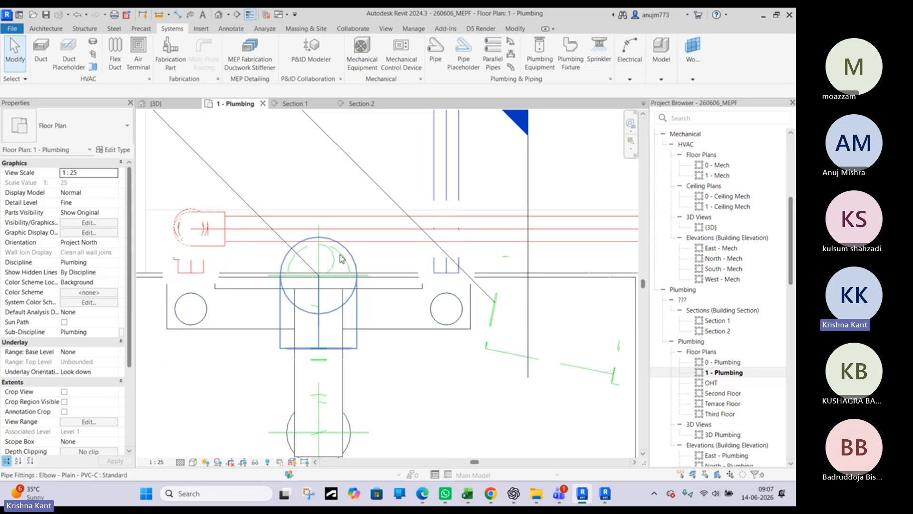
{"action": "scroll", "coordinate": [339, 271], "scroll_direction": "down", "scroll_amount": 3}
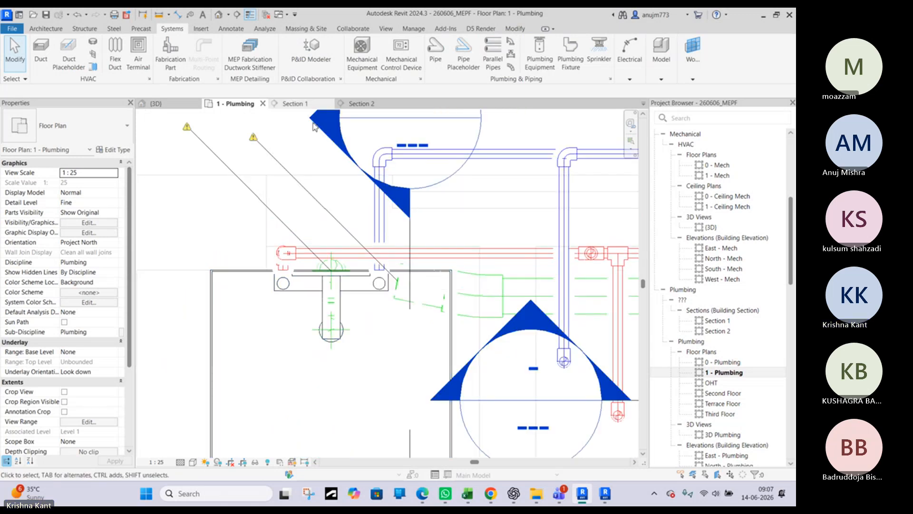
{"action": "scroll", "coordinate": [343, 275], "scroll_direction": "up", "scroll_amount": 2}
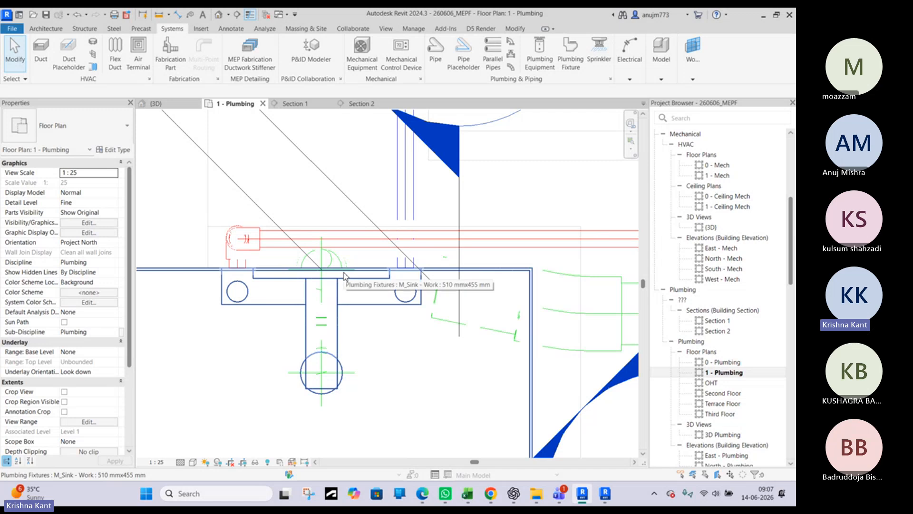
{"action": "key", "text": "d"}
{"action": "key", "text": "l"}
{"action": "scroll", "coordinate": [325, 273], "scroll_direction": "up", "scroll_amount": 3}
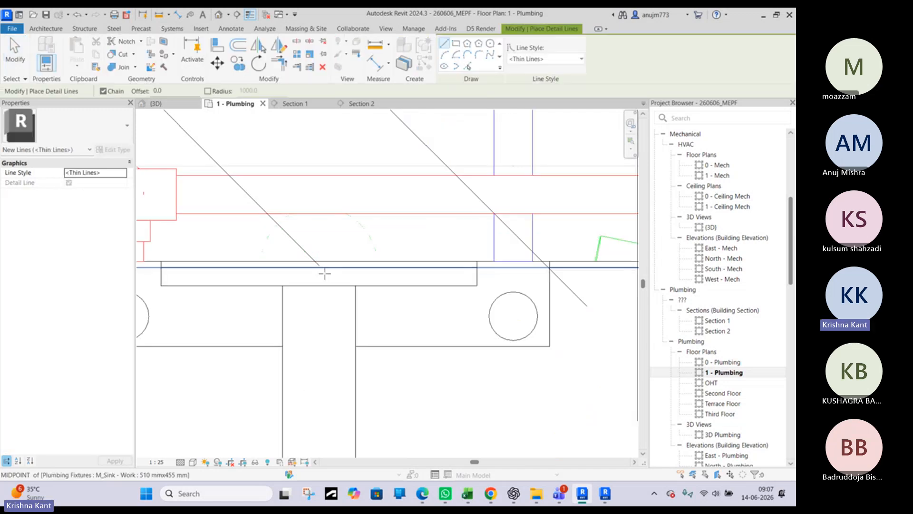
{"action": "scroll", "coordinate": [321, 265], "scroll_direction": "up", "scroll_amount": 2}
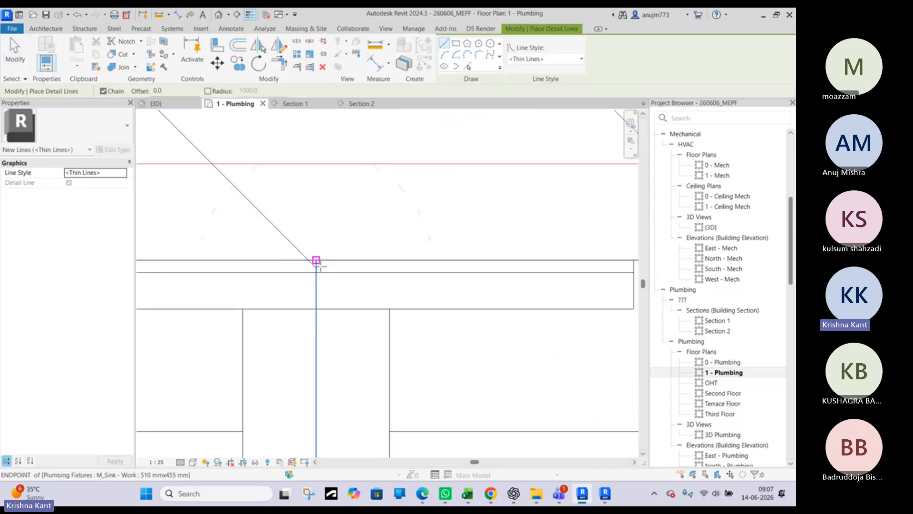
{"action": "scroll", "coordinate": [319, 269], "scroll_direction": "up", "scroll_amount": 2}
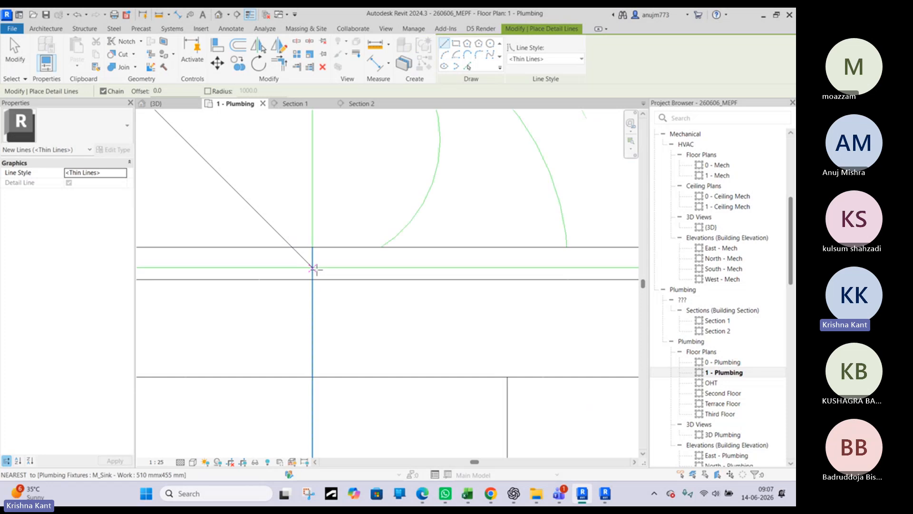
{"action": "left_click", "coordinate": [313, 267]}
{"action": "scroll", "coordinate": [380, 259], "scroll_direction": "down", "scroll_amount": 4}
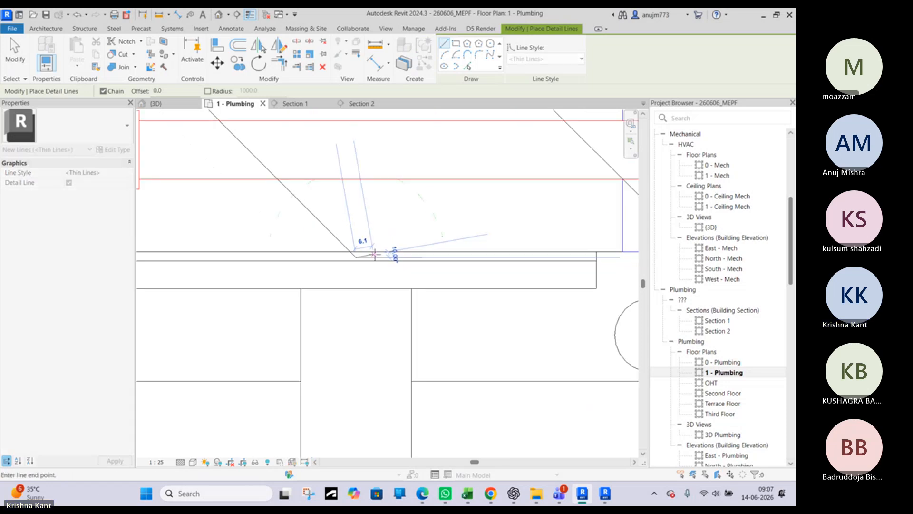
{"action": "middle_click_drag", "start_coordinate": [486, 291], "coordinate": [324, 284]}
{"action": "scroll", "coordinate": [342, 278], "scroll_direction": "down", "scroll_amount": 1}
{"action": "scroll", "coordinate": [544, 265], "scroll_direction": "down", "scroll_amount": 1}
{"action": "middle_click_drag", "start_coordinate": [585, 276], "coordinate": [385, 281]}
{"action": "scroll", "coordinate": [482, 284], "scroll_direction": "up", "scroll_amount": 3}
{"action": "scroll", "coordinate": [483, 282], "scroll_direction": "up", "scroll_amount": 2}
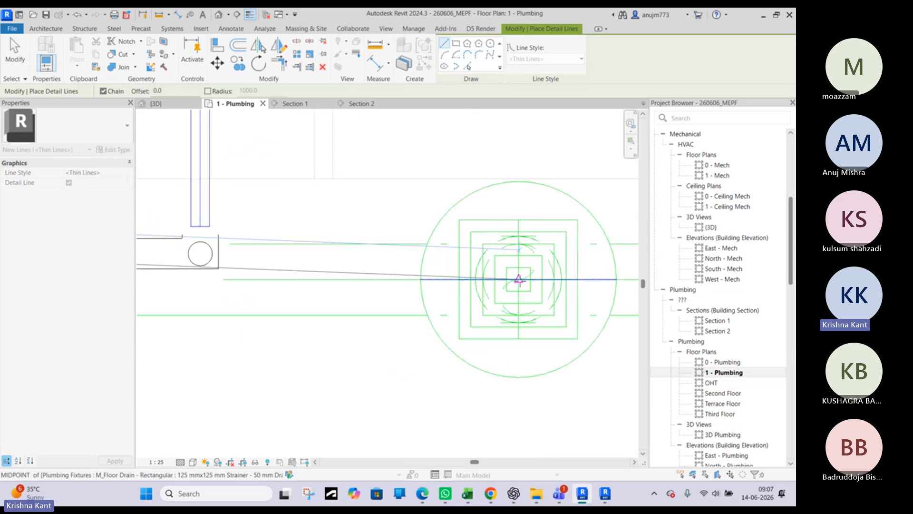
{"action": "key", "text": "Escape"}
{"action": "scroll", "coordinate": [518, 281], "scroll_direction": "down", "scroll_amount": 4}
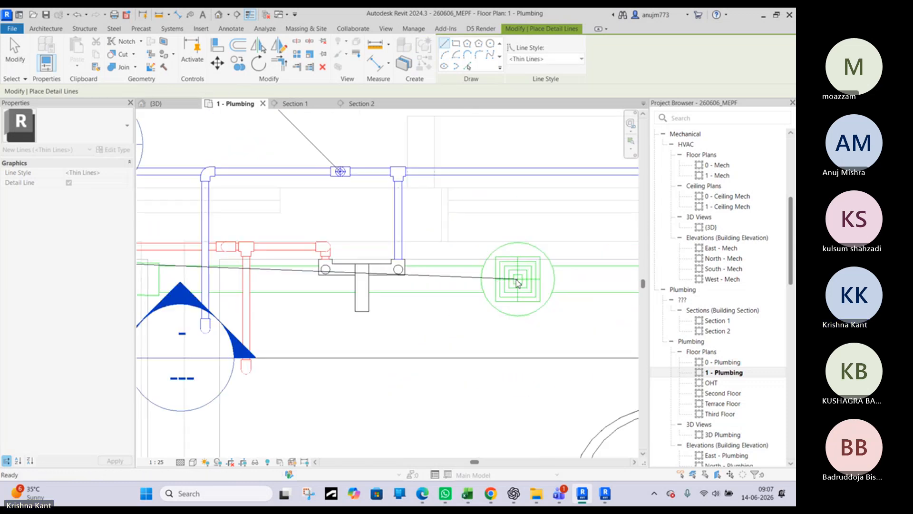
{"action": "key", "text": "Escape"}
Delete the elbow and the short angled 65 mm pipe between the sink and the 65 mm line
{"action": "middle_click_drag", "start_coordinate": [353, 285], "coordinate": [508, 292]}
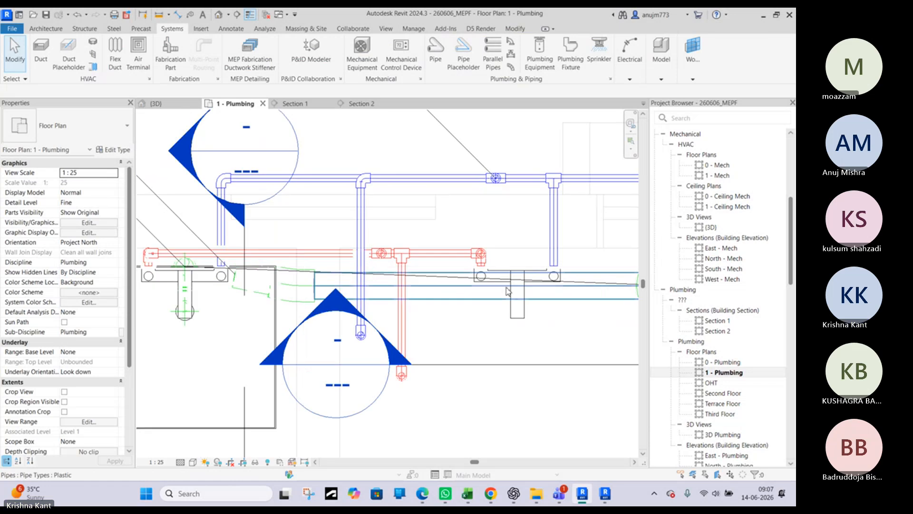
{"action": "left_click", "coordinate": [498, 293]}
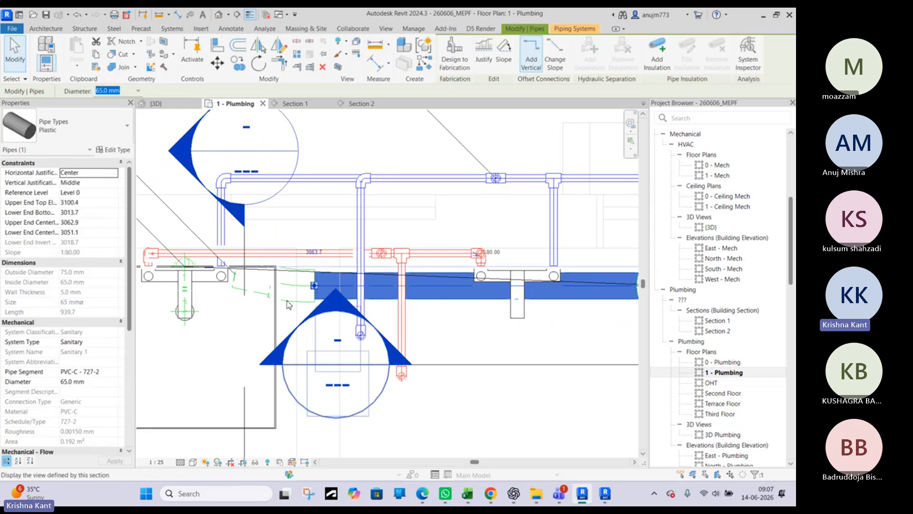
{"action": "left_click", "coordinate": [289, 303]}
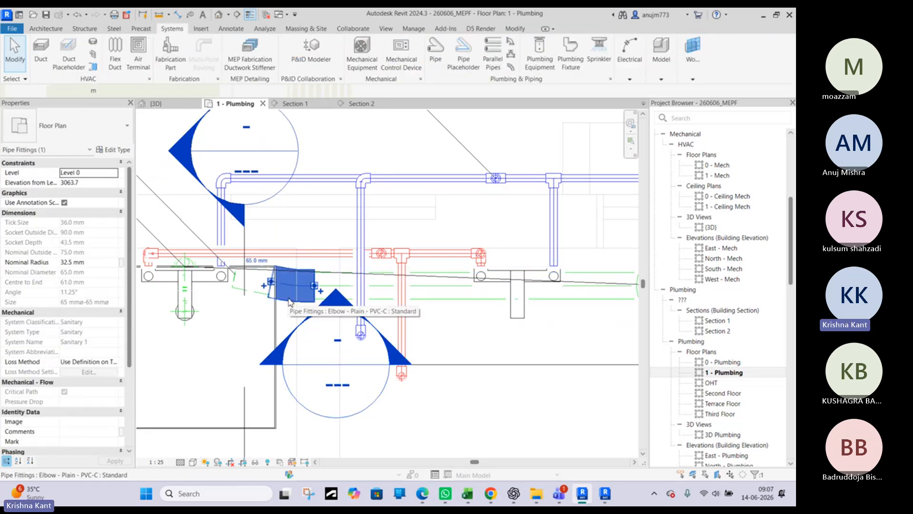
{"action": "key", "text": "Delete"}
{"action": "scroll", "coordinate": [238, 291], "scroll_direction": "up", "scroll_amount": 5}
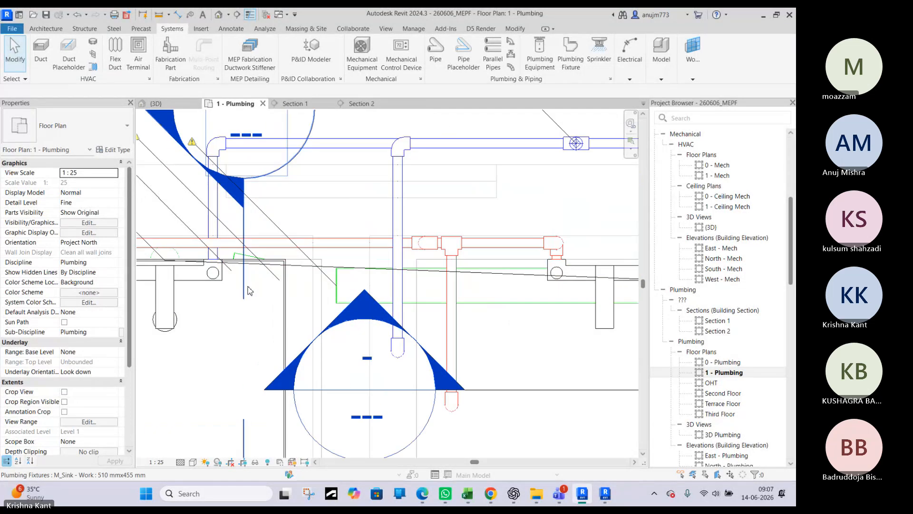
{"action": "left_click", "coordinate": [222, 225]}
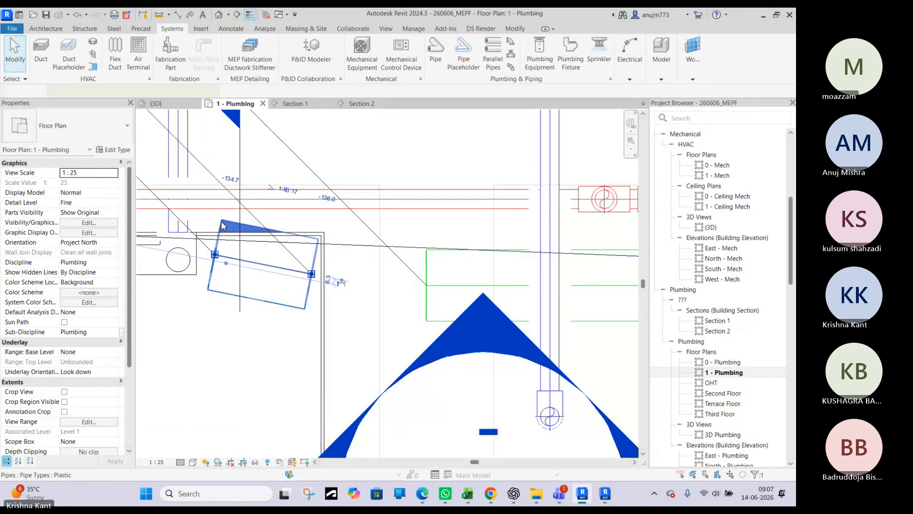
{"action": "key", "text": "Delete"}
{"action": "scroll", "coordinate": [434, 276], "scroll_direction": "down", "scroll_amount": 4}
{"action": "scroll", "coordinate": [434, 280], "scroll_direction": "down", "scroll_amount": 1}
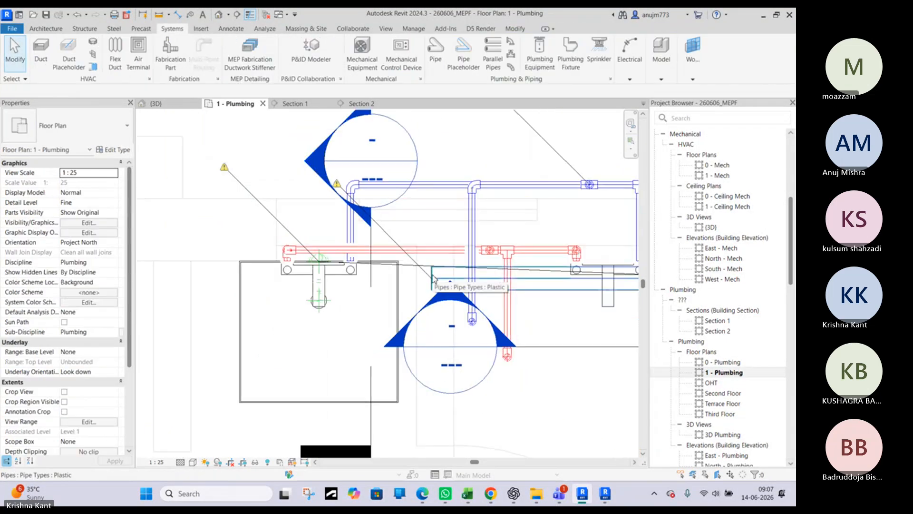
Try to swing the sink-side end of the 65 mm pipe onto the detail line
{"action": "left_click", "coordinate": [434, 279]}
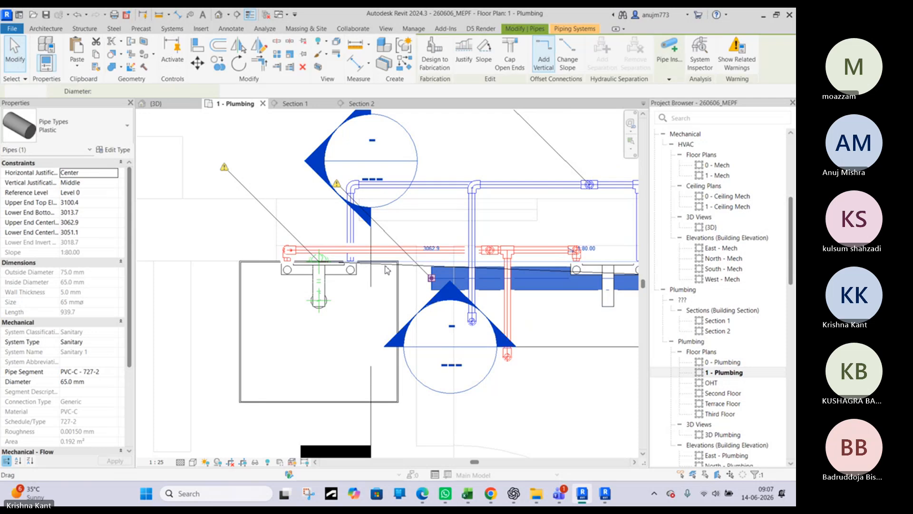
{"action": "middle_click_drag", "start_coordinate": [468, 284], "coordinate": [297, 276]}
{"action": "mouse_move", "coordinate": [260, 269]}
{"action": "left_mouse_down"}
{"action": "mouse_move", "coordinate": [161, 251]}
{"action": "mouse_move", "coordinate": [198, 270]}
{"action": "mouse_move", "coordinate": [253, 272]}
{"action": "left_mouse_up"}
{"action": "left_click_drag", "start_coordinate": [384, 269], "coordinate": [235, 258]}
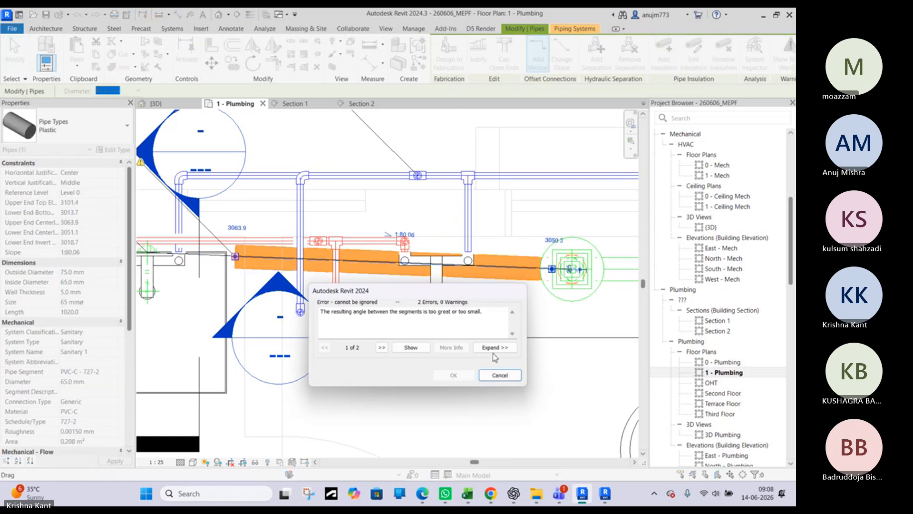
{"action": "left_click", "coordinate": [500, 376]}
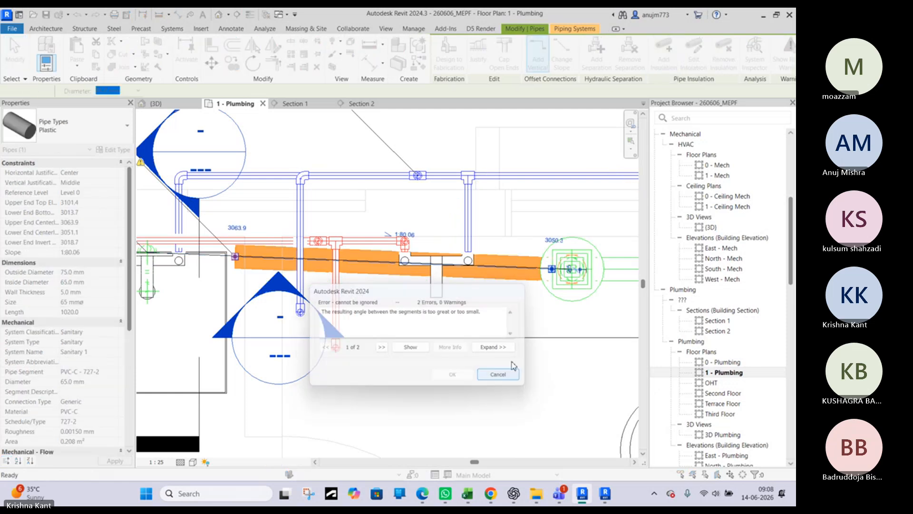
Shorten the 65 mm pipe beside the floor drain to about 160 mm and pull the detail line's end to the pipe's open end
{"action": "left_click", "coordinate": [535, 269]}
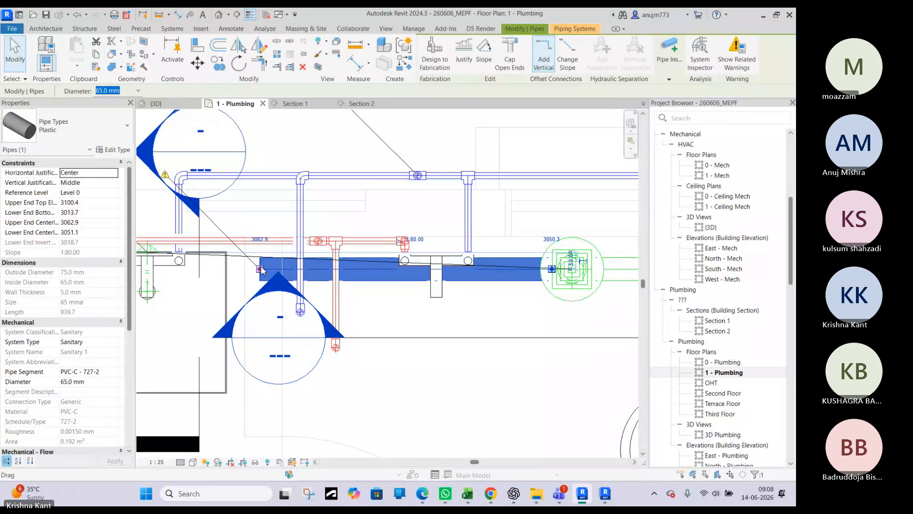
{"action": "left_click_drag", "start_coordinate": [261, 270], "coordinate": [502, 265]}
{"action": "key", "text": "Escape"}
{"action": "left_click", "coordinate": [488, 266]}
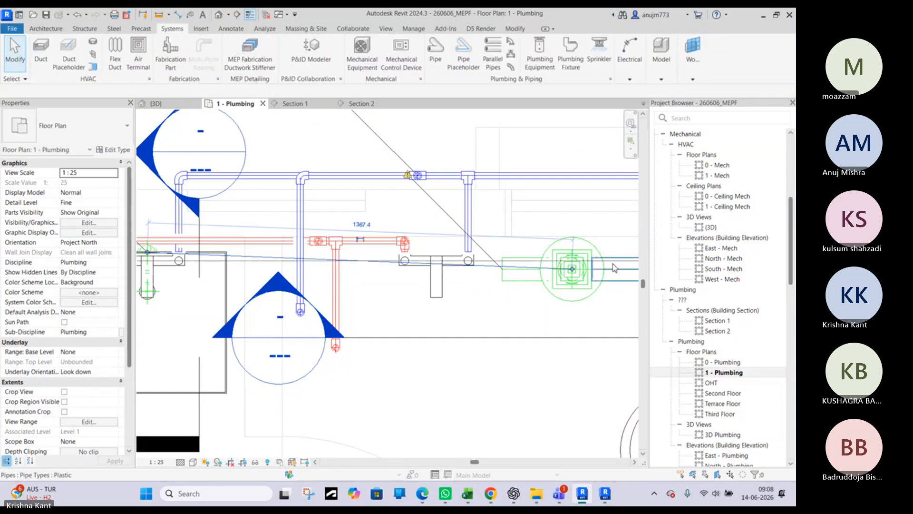
{"action": "left_click_drag", "start_coordinate": [573, 271], "coordinate": [506, 283]}
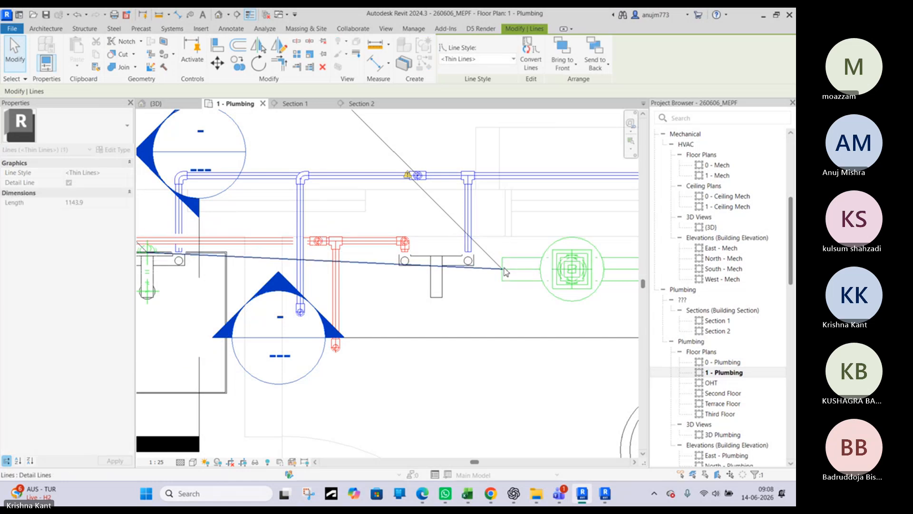
{"action": "key", "text": "Escape"}
{"action": "left_click", "coordinate": [505, 276]}
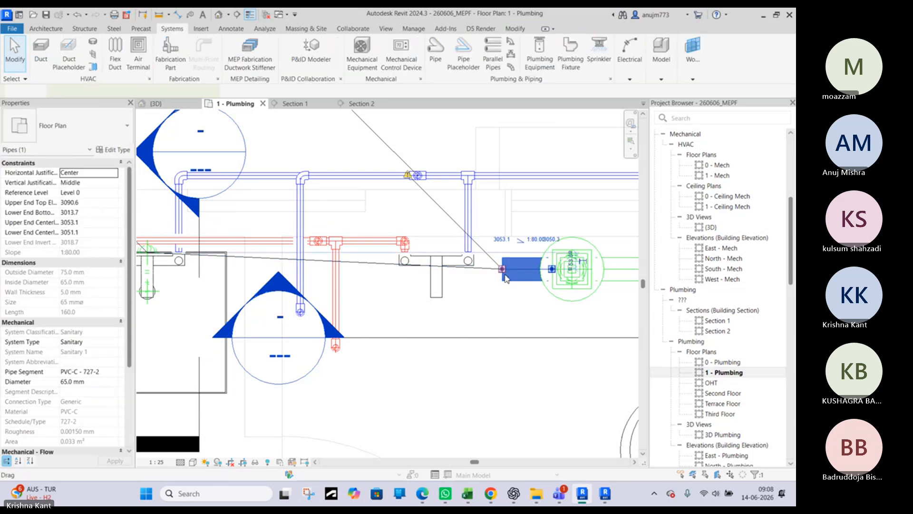
{"action": "key", "text": "Escape"}
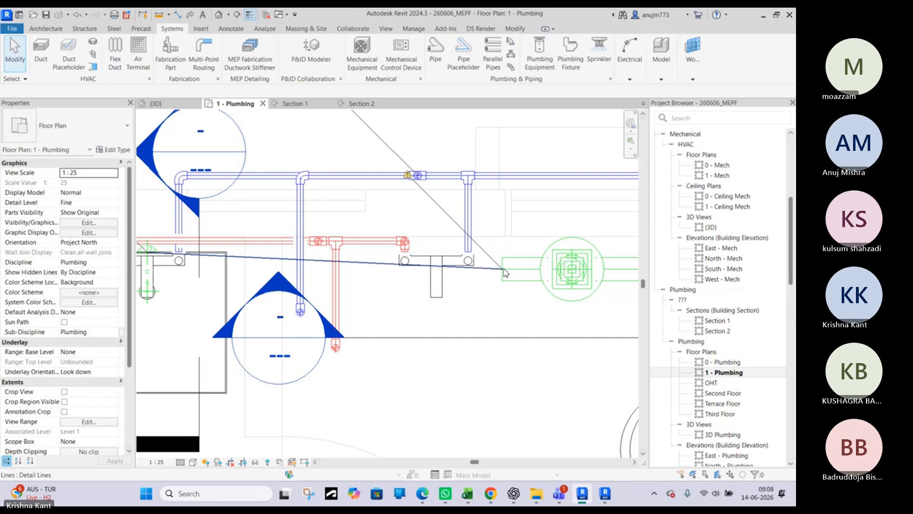
{"action": "right_click", "coordinate": [503, 268]}
{"action": "key", "text": "Escape"}
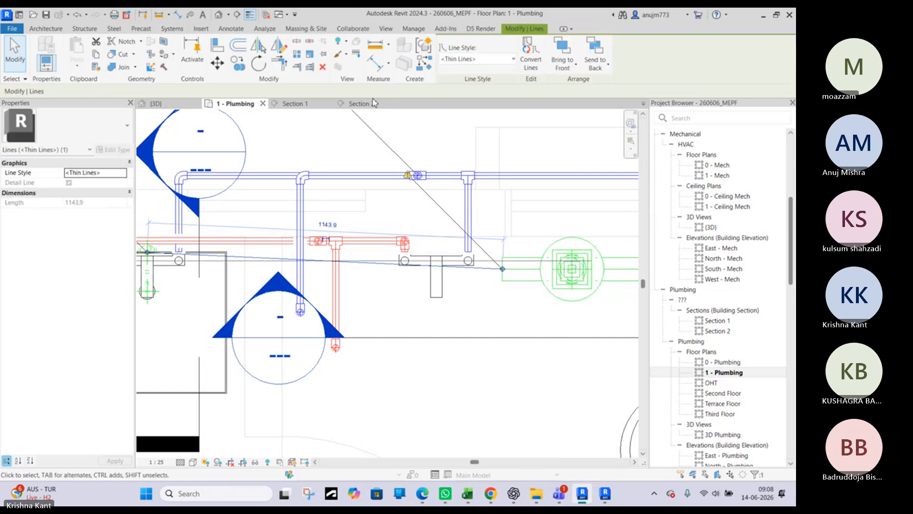
Try to draw a 65 mm pipe from the shortened pipe's open end along the detail line toward the sink
{"action": "left_click", "coordinate": [503, 284]}
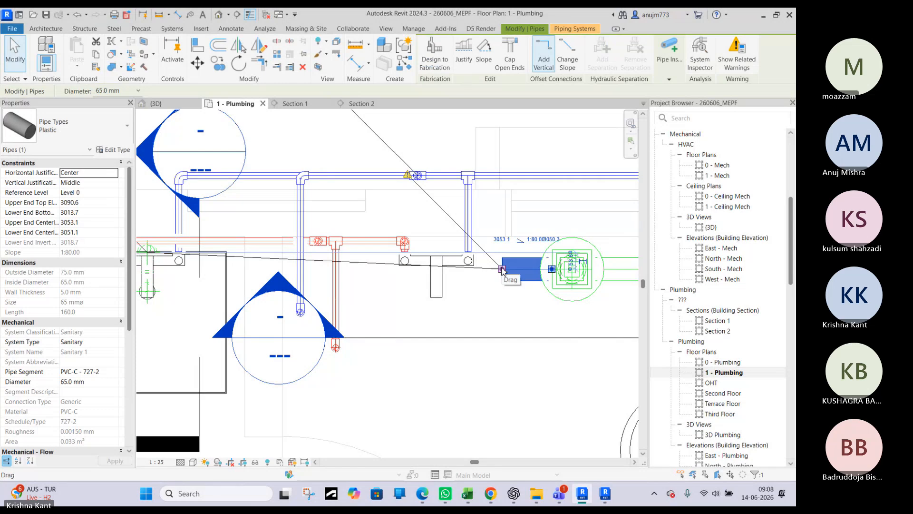
{"action": "right_click", "coordinate": [501, 270]}
{"action": "left_click", "coordinate": [536, 230]}
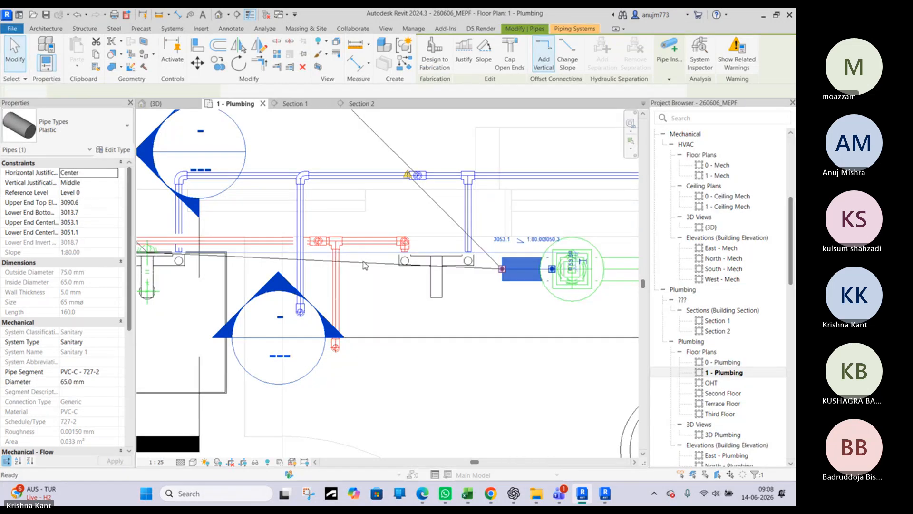
{"action": "left_click", "coordinate": [360, 263]}
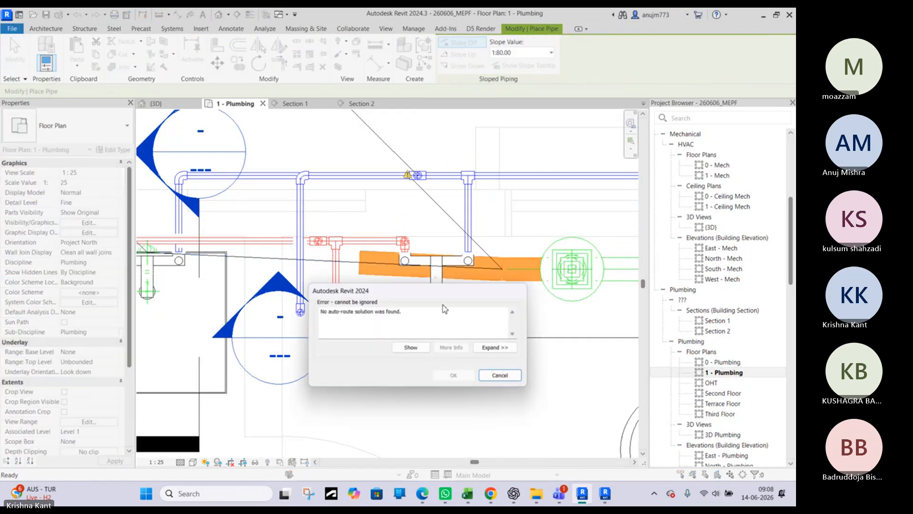
{"action": "left_click", "coordinate": [499, 376]}
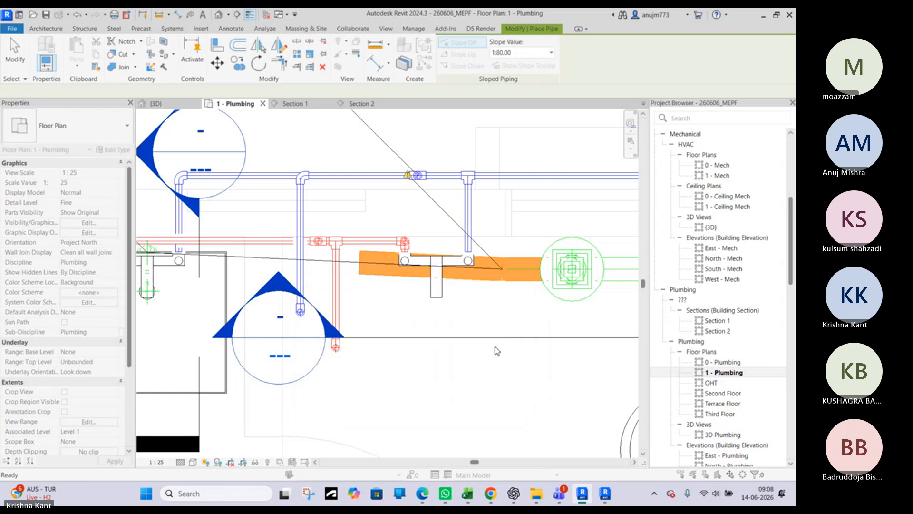
{"action": "key", "text": "Escape"}
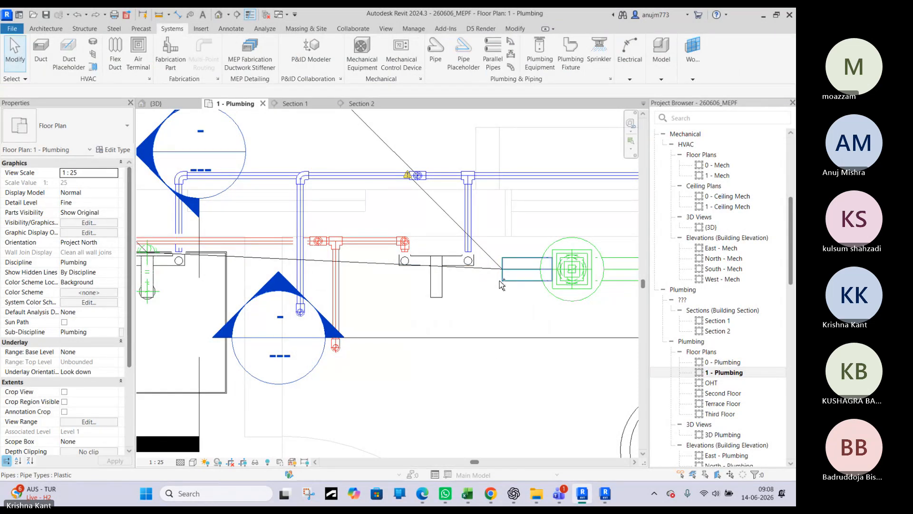
Undo the shortening of the 65 mm pipe and of the detail line
{"action": "key", "text": "ctrl+z"}
{"action": "key", "text": "ctrl+z"}
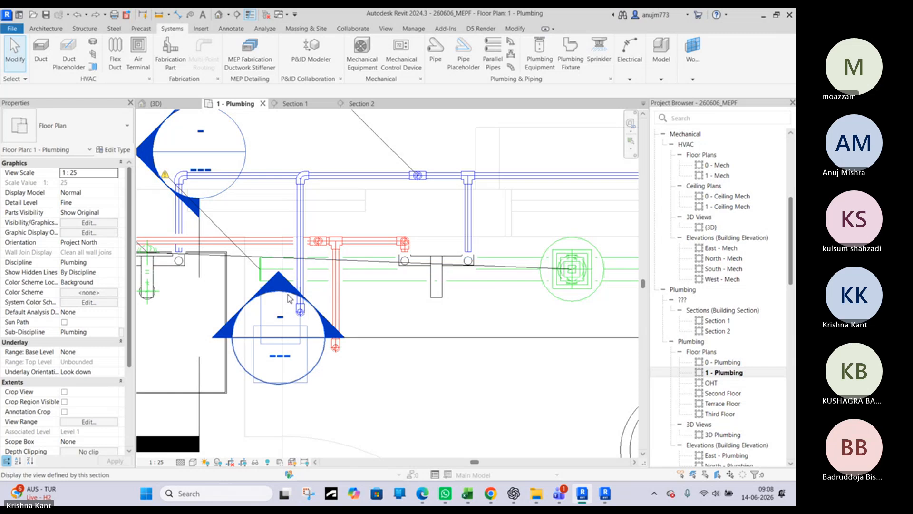
{"action": "left_click", "coordinate": [257, 257]}
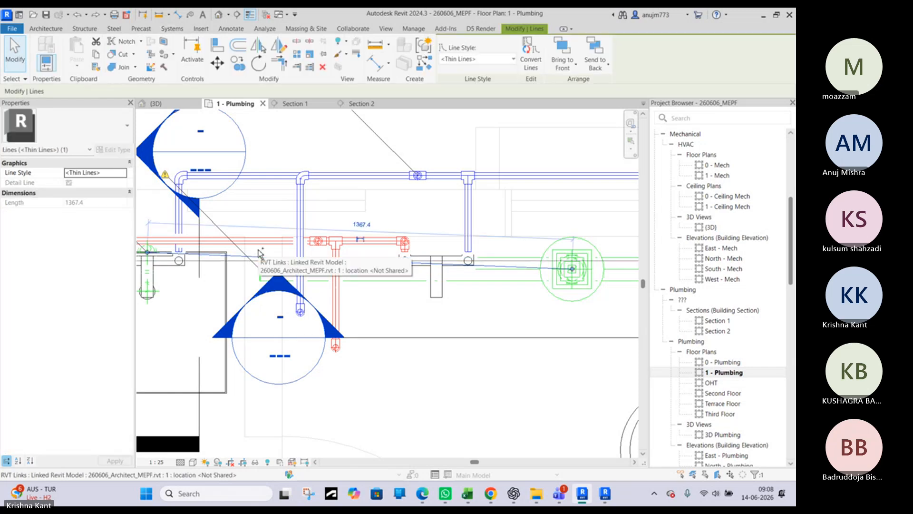
{"action": "key", "text": "Escape"}
Delete the thin detail line running between the sink drop and the floor drain
{"action": "scroll", "coordinate": [301, 276], "scroll_direction": "up", "scroll_amount": 3}
{"action": "scroll", "coordinate": [300, 275], "scroll_direction": "down", "scroll_amount": 3}
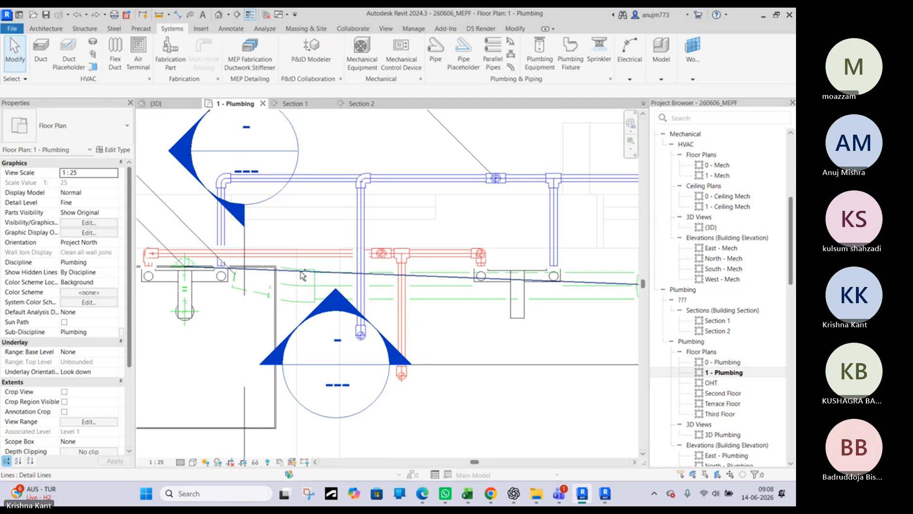
{"action": "left_click", "coordinate": [327, 275]}
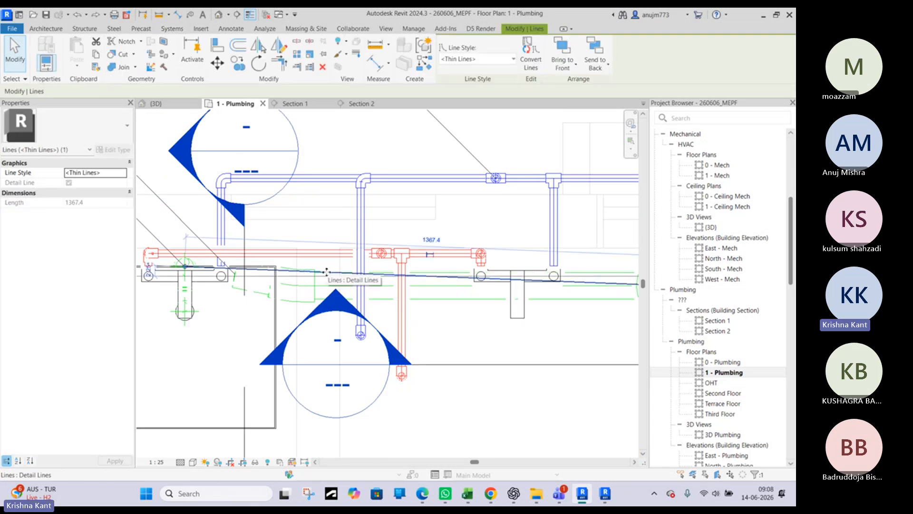
{"action": "key", "text": "Delete"}
Open the Section 1 view at the gap between the sink drop and the 65 mm line
{"action": "scroll", "coordinate": [312, 266], "scroll_direction": "down", "scroll_amount": 2}
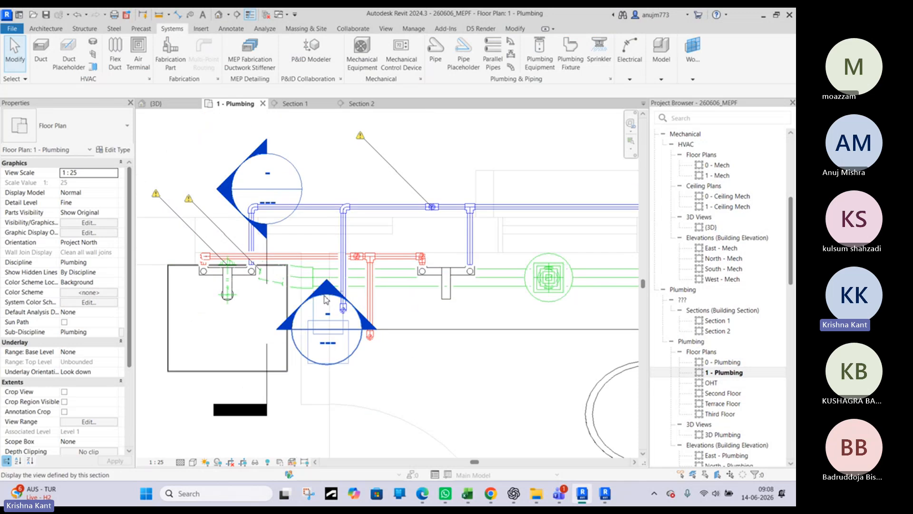
{"action": "double_click", "coordinate": [326, 295]}
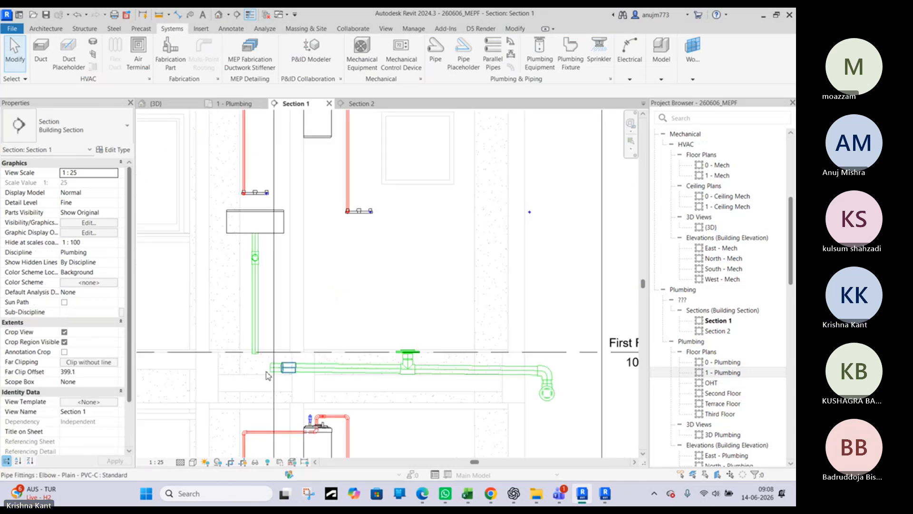
{"action": "scroll", "coordinate": [271, 363], "scroll_direction": "up", "scroll_amount": 3}
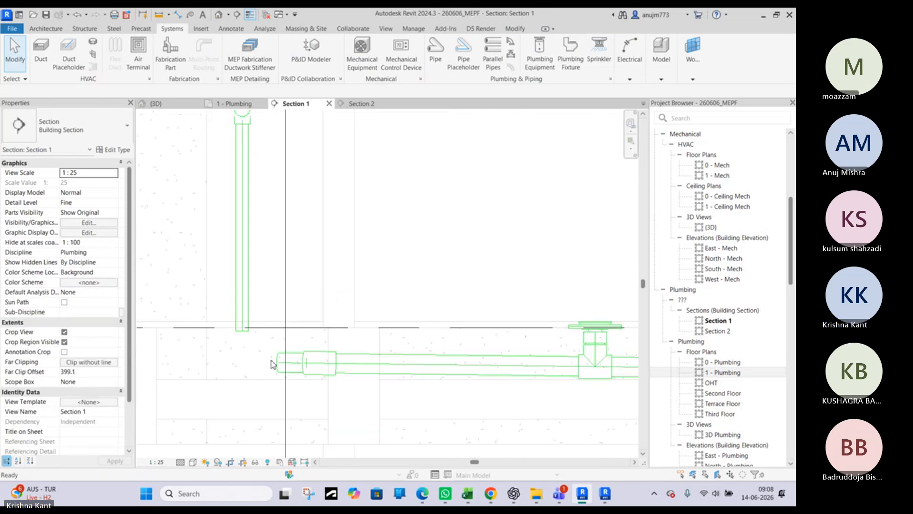
{"action": "left_click", "coordinate": [240, 320]}
{"action": "right_click", "coordinate": [241, 319]}
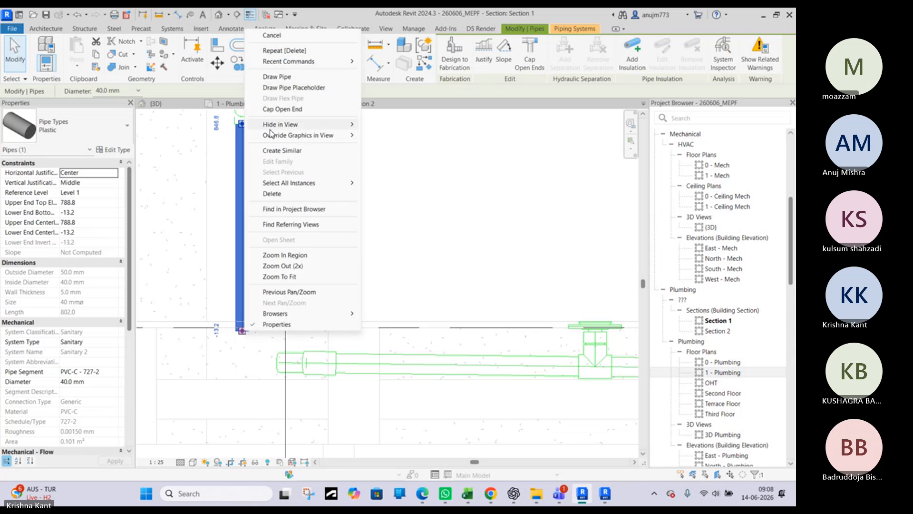
{"action": "left_click", "coordinate": [277, 76]}
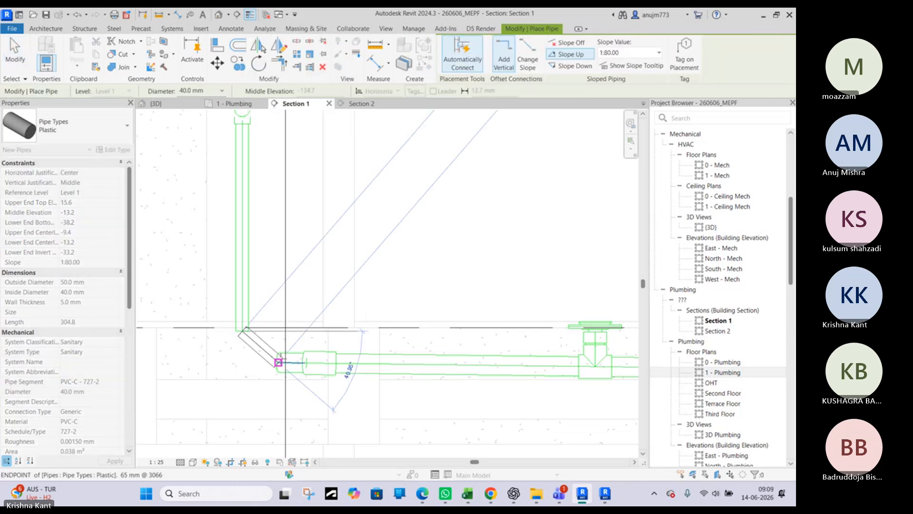
{"action": "key", "text": "Escape"}
{"action": "key", "text": "Escape"}
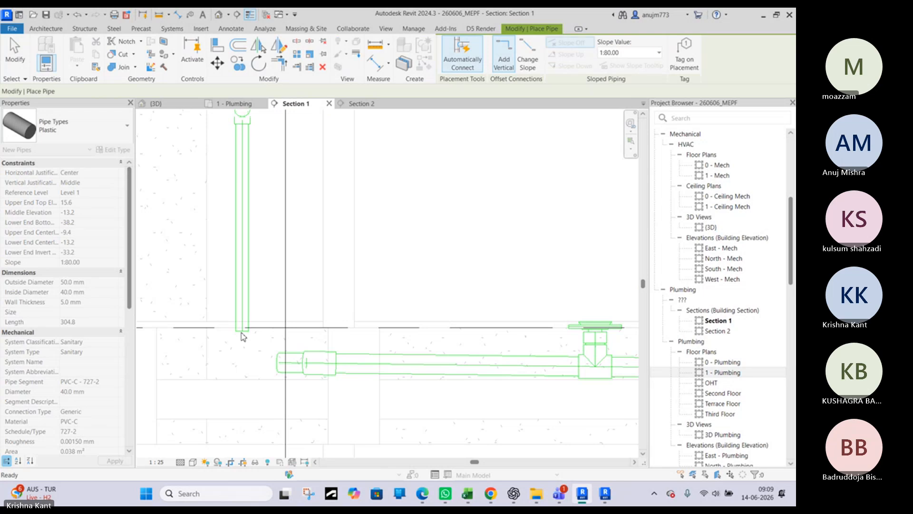
Delete the short 65 mm pipe on the sink side of the 65 mm line's elbow
{"action": "left_click", "coordinate": [243, 326]}
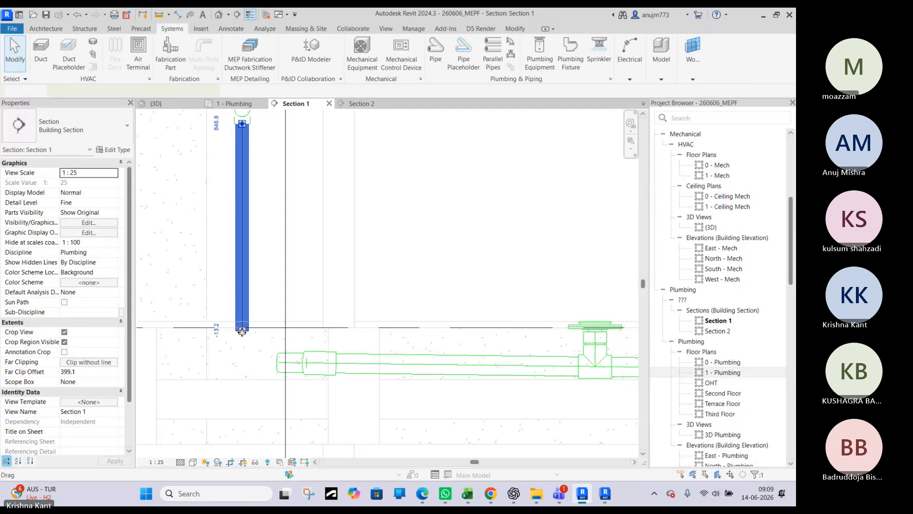
{"action": "left_click", "coordinate": [279, 361]}
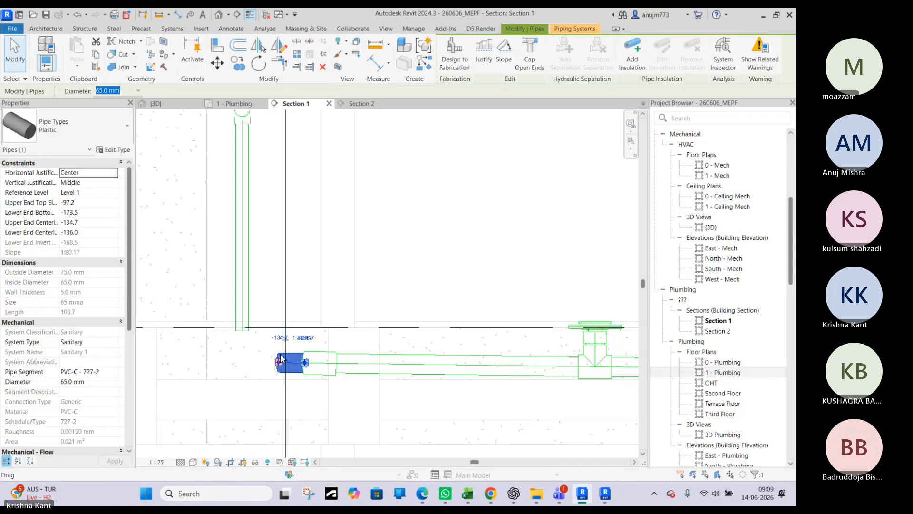
{"action": "key", "text": "Delete"}
Try to connect the 65 mm elbow directly into the sink's vertical 40 mm drop with Connect Into
{"action": "left_click", "coordinate": [247, 328]}
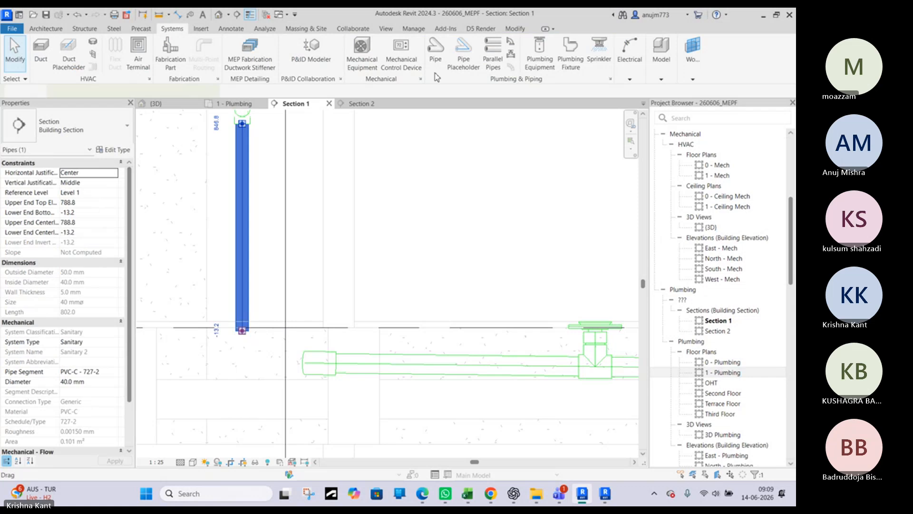
{"action": "left_click", "coordinate": [310, 378]}
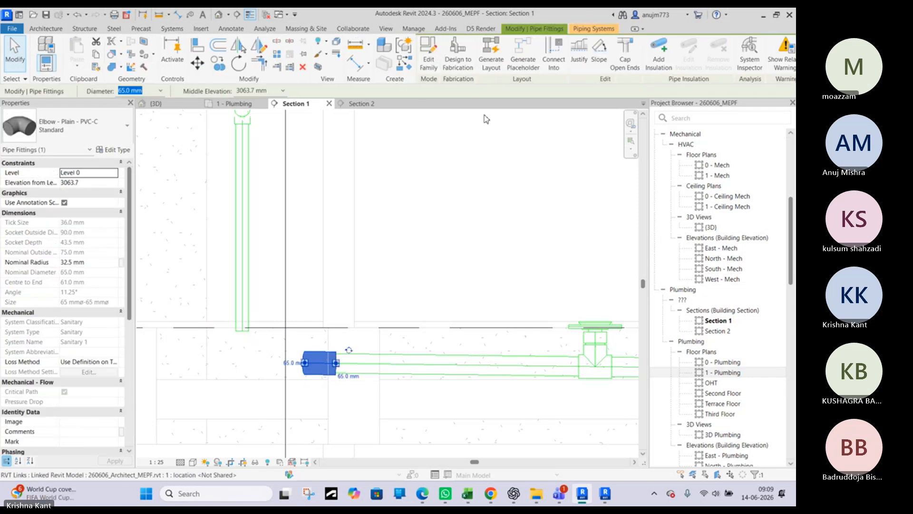
{"action": "left_click", "coordinate": [554, 60]}
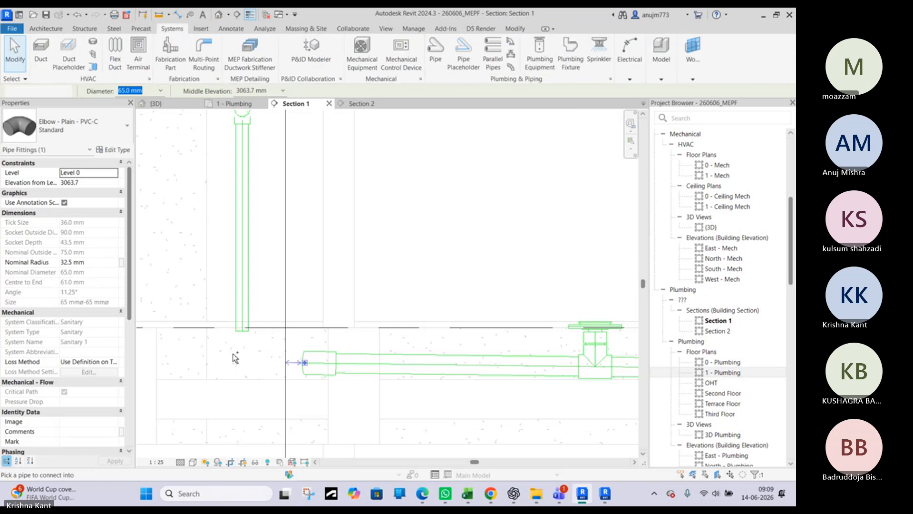
{"action": "left_click", "coordinate": [247, 305]}
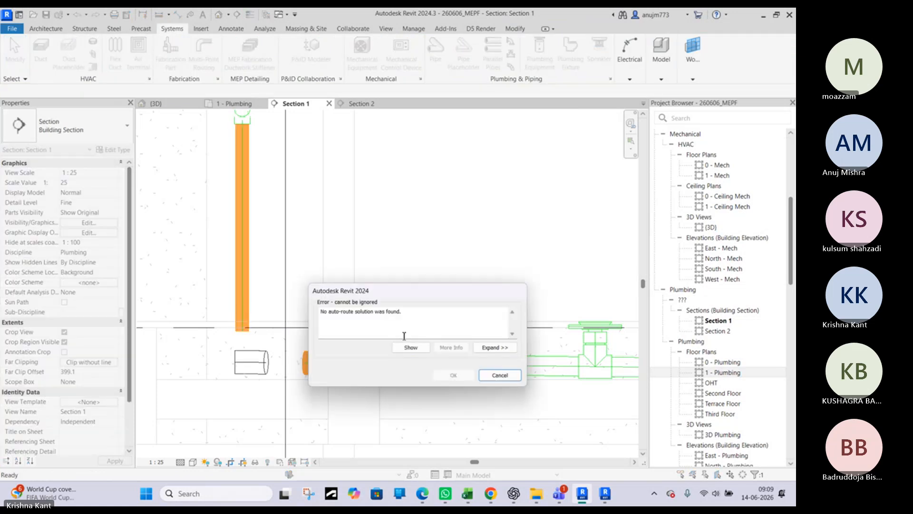
{"action": "left_click", "coordinate": [499, 375]}
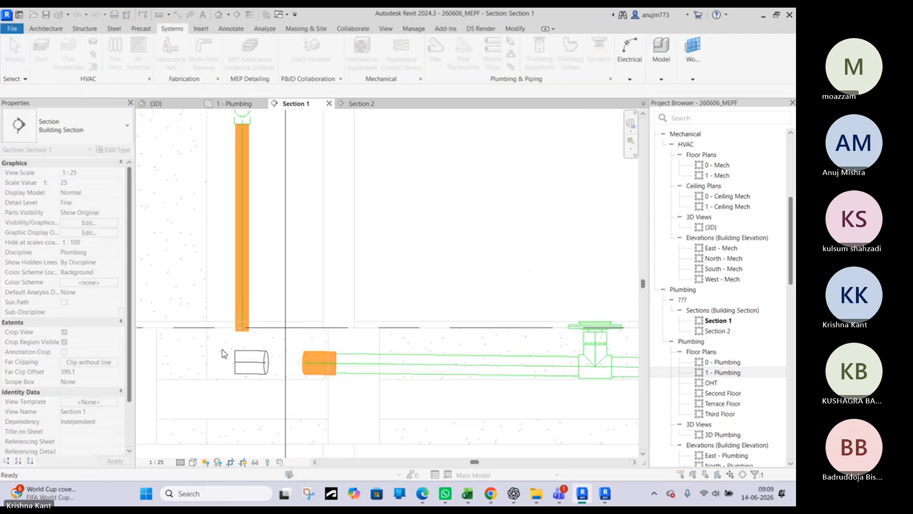
Extend the sink's vertical 40 mm drop down to the 65 mm line's level, with its lower end at about -132.9 mm
{"action": "left_click", "coordinate": [244, 332]}
{"action": "left_click_drag", "start_coordinate": [242, 330], "coordinate": [242, 362]}
{"action": "key", "text": "Escape"}
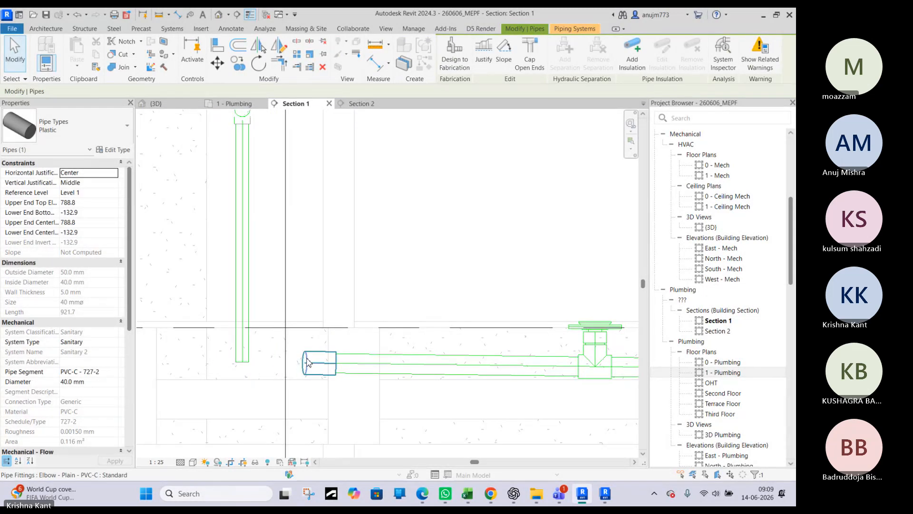
Draw a 65 mm pipe sloping up at 1:80 from the elbow's open end to the lower end of the sink's vertical drop
{"action": "left_click", "coordinate": [306, 363]}
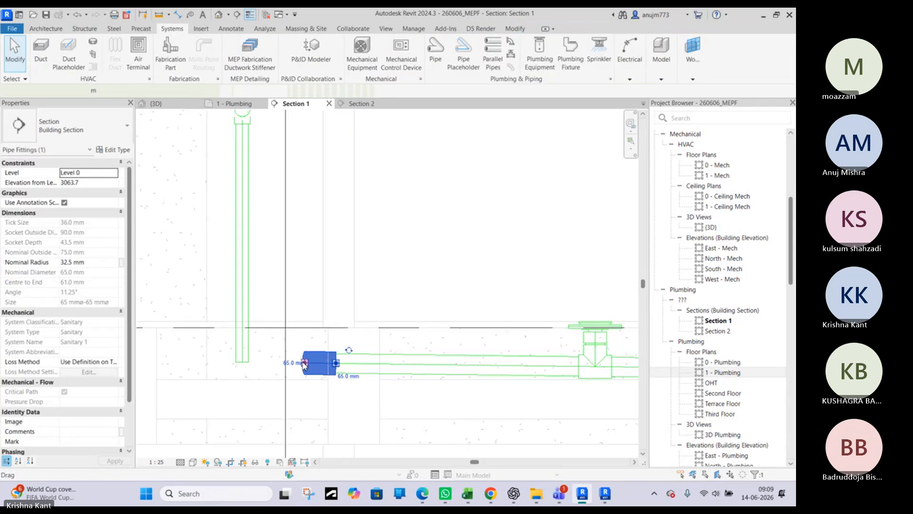
{"action": "right_click", "coordinate": [304, 363]}
{"action": "left_click", "coordinate": [332, 108]}
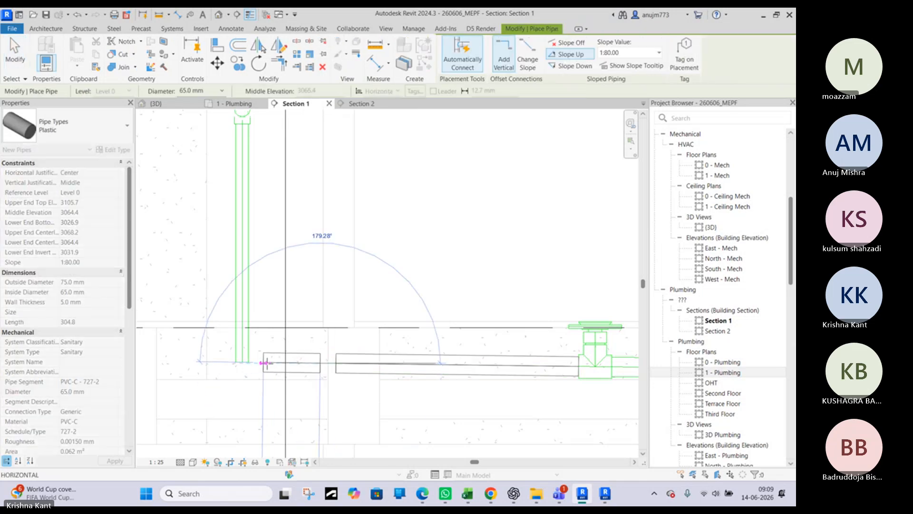
{"action": "left_click", "coordinate": [243, 363]}
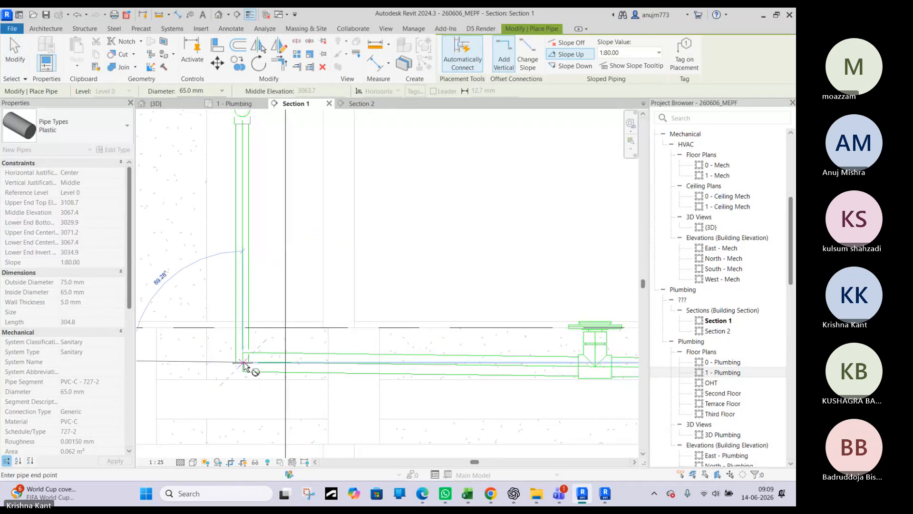
{"action": "key", "text": "Escape"}
{"action": "key", "text": "Escape"}
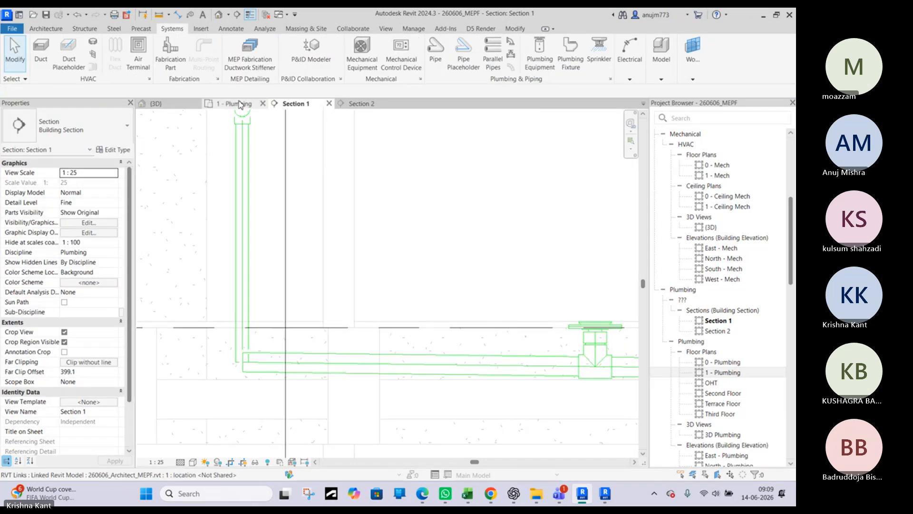
Shorten the sink's vertical 40 mm drop in Section 2, raising its lower end to about -33.2 mm
{"action": "left_click", "coordinate": [361, 105]}
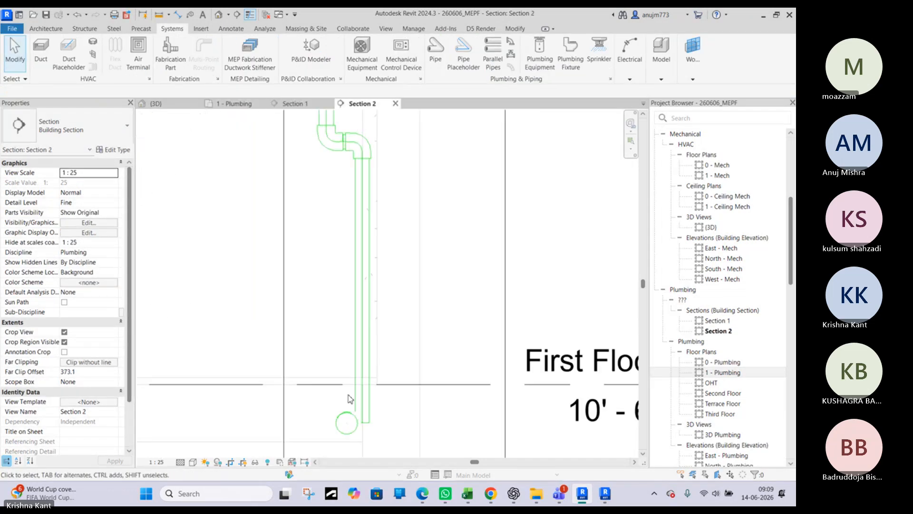
{"action": "left_click", "coordinate": [357, 401]}
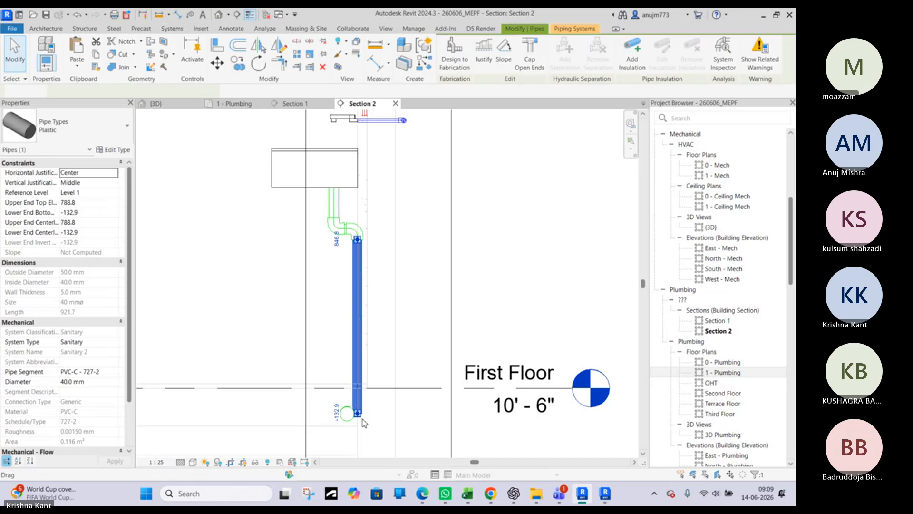
{"action": "scroll", "coordinate": [363, 420], "scroll_direction": "up", "scroll_amount": 1}
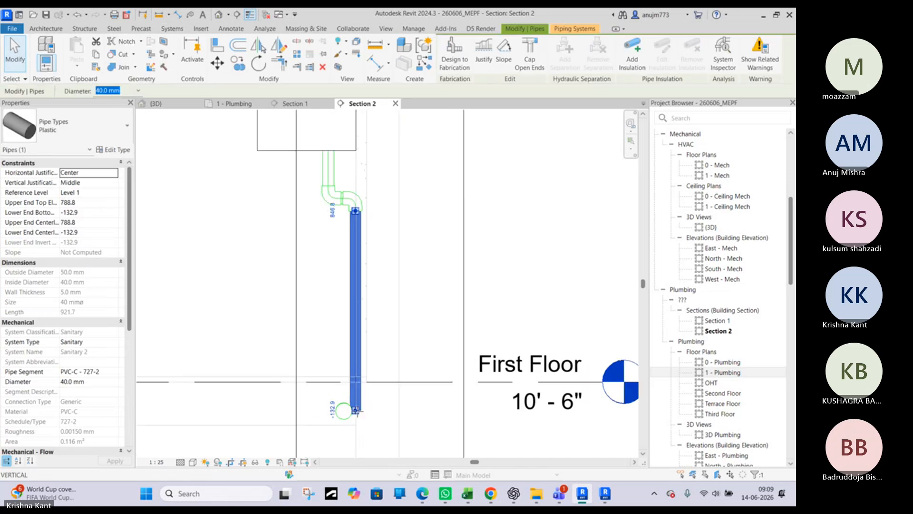
{"action": "left_click_drag", "start_coordinate": [356, 410], "coordinate": [355, 389]}
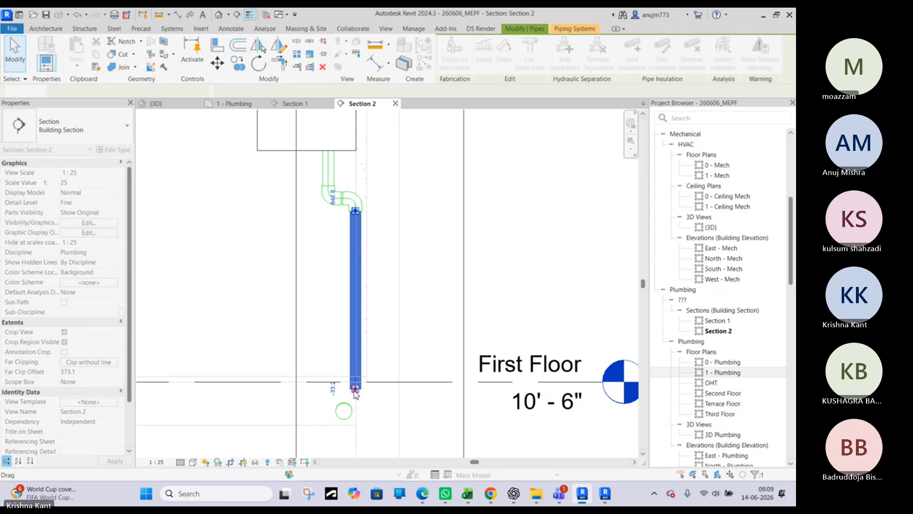
Draw a short angled pipe from the lower end of the sink's drop to the endpoint of the 65 mm pipe below
{"action": "right_click", "coordinate": [355, 391]}
{"action": "left_click", "coordinate": [411, 137]}
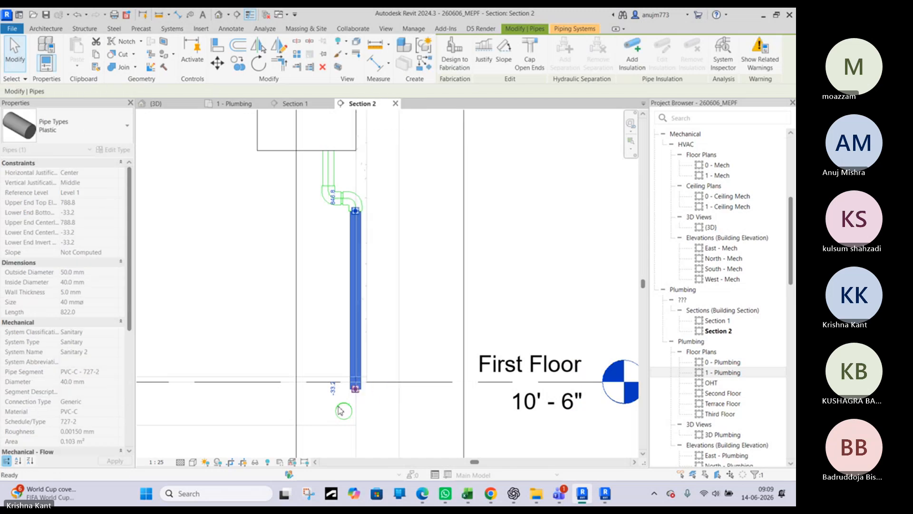
{"action": "left_click", "coordinate": [353, 406]}
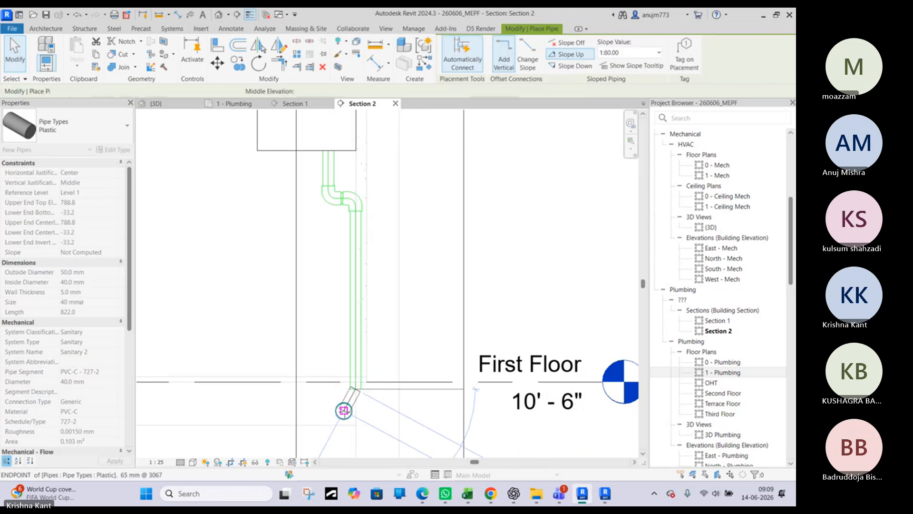
{"action": "key", "text": "Escape"}
{"action": "key", "text": "Escape"}
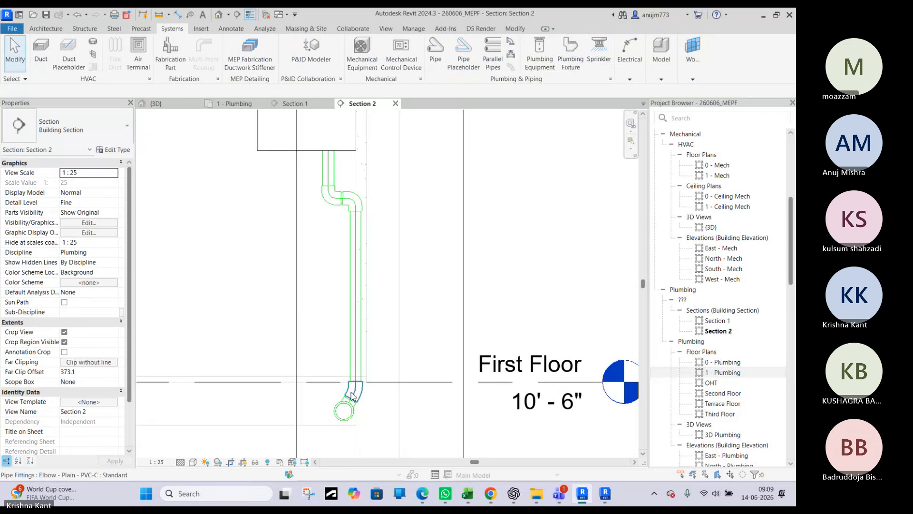
{"action": "scroll", "coordinate": [355, 396], "scroll_direction": "up", "scroll_amount": 2}
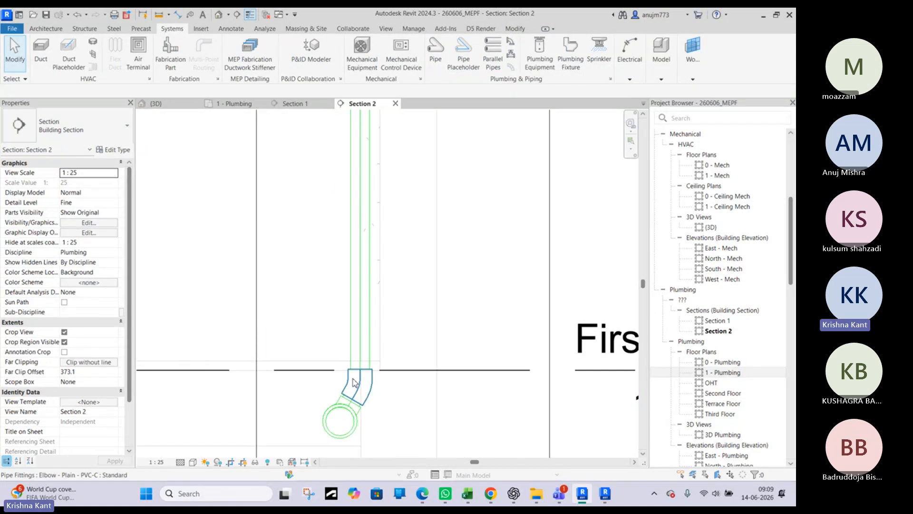
{"action": "scroll", "coordinate": [353, 383], "scroll_direction": "down", "scroll_amount": 2}
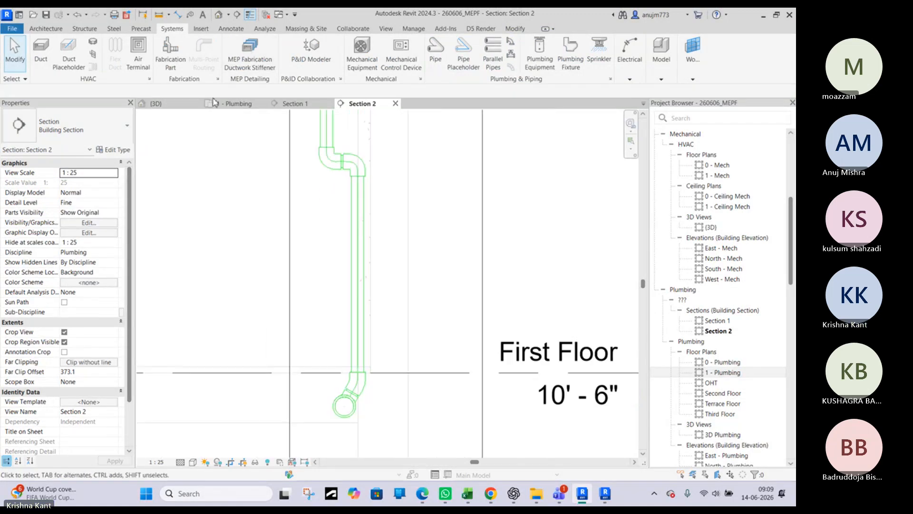
Examine the sink's drain connection in the 1 - Plumbing plan, in Section 2 around the sink outlet bends, and in the 3D view
{"action": "left_click", "coordinate": [235, 104]}
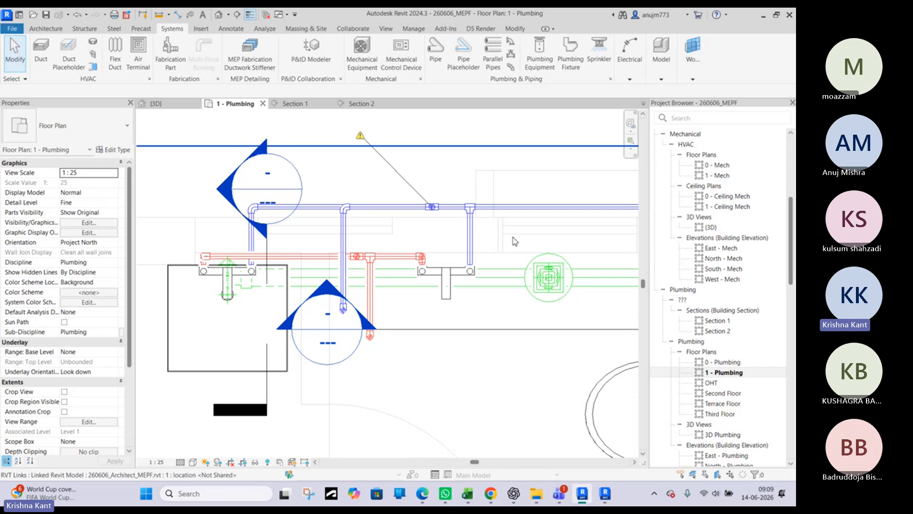
{"action": "scroll", "coordinate": [225, 279], "scroll_direction": "up", "scroll_amount": 2}
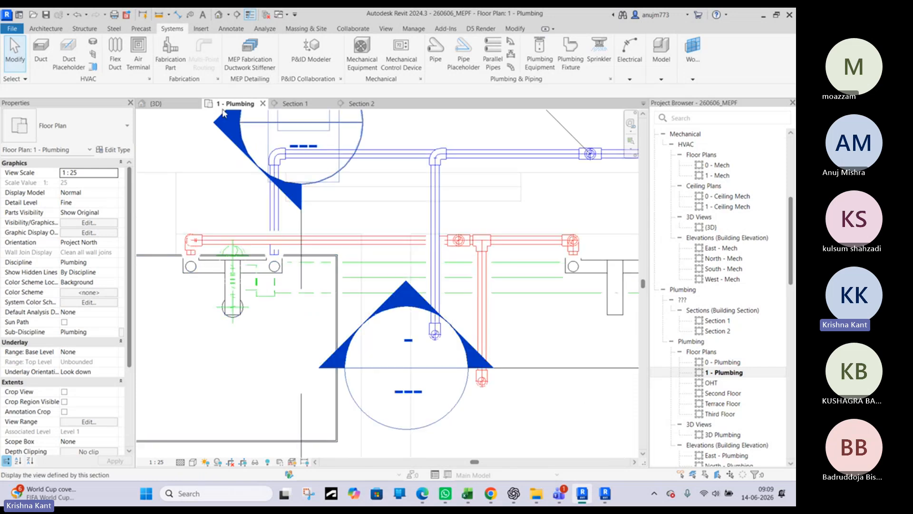
{"action": "scroll", "coordinate": [279, 233], "scroll_direction": "down", "scroll_amount": 2}
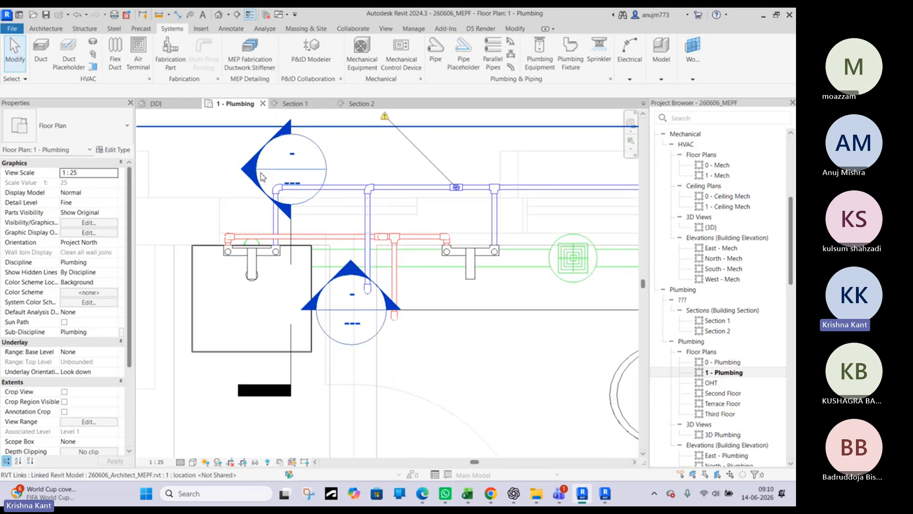
{"action": "double_click", "coordinate": [248, 174]}
{"action": "scroll", "coordinate": [367, 304], "scroll_direction": "down", "scroll_amount": 2}
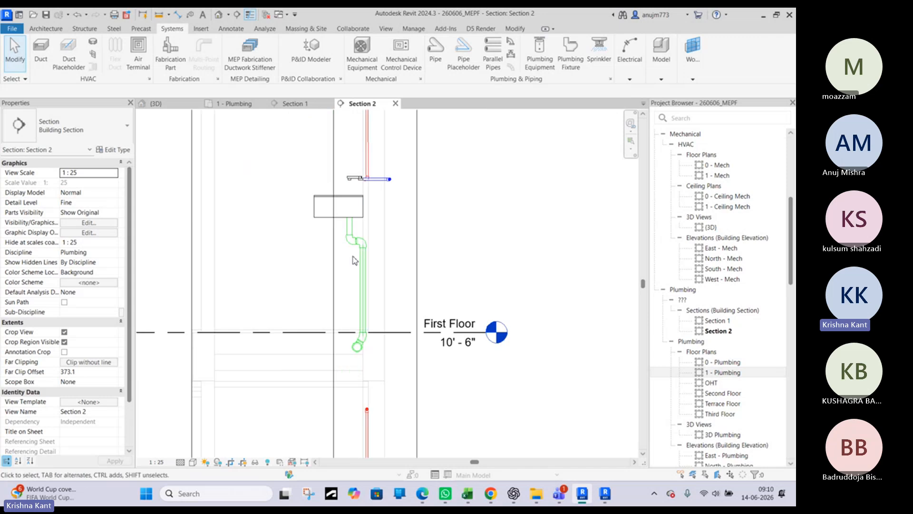
{"action": "scroll", "coordinate": [352, 230], "scroll_direction": "up", "scroll_amount": 4}
{"action": "scroll", "coordinate": [353, 248], "scroll_direction": "up", "scroll_amount": 4}
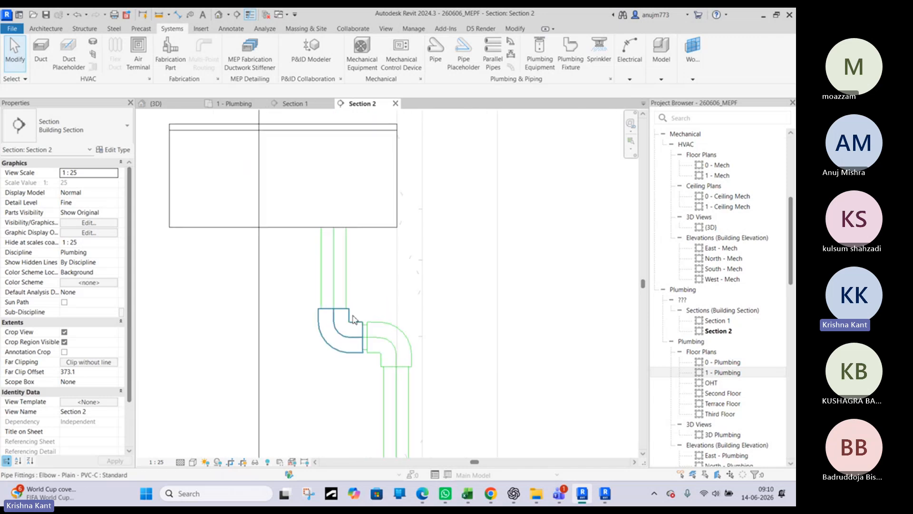
{"action": "scroll", "coordinate": [347, 333], "scroll_direction": "down", "scroll_amount": 3}
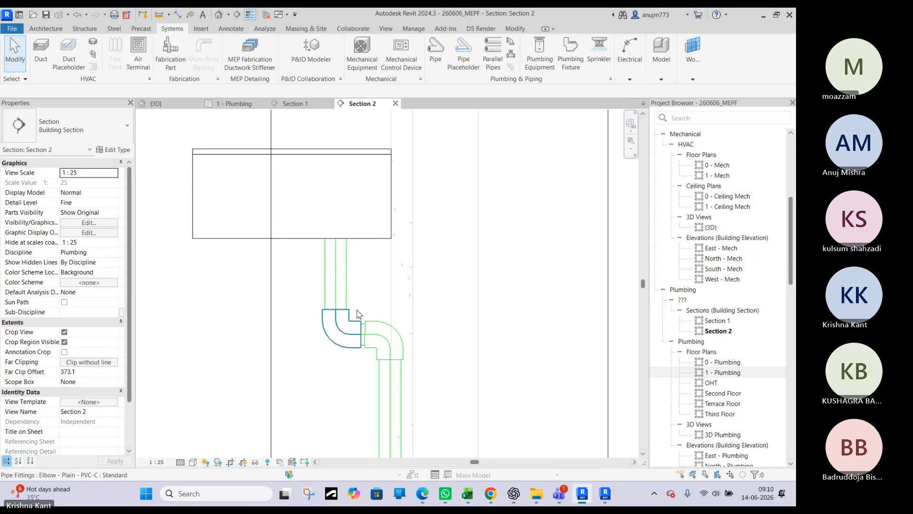
{"action": "scroll", "coordinate": [379, 308], "scroll_direction": "down", "scroll_amount": 3}
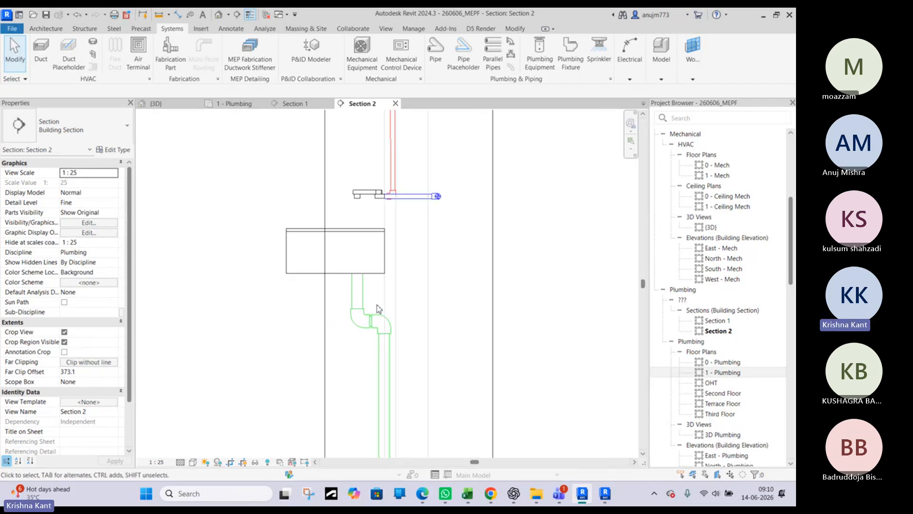
{"action": "left_click", "coordinate": [167, 106]}
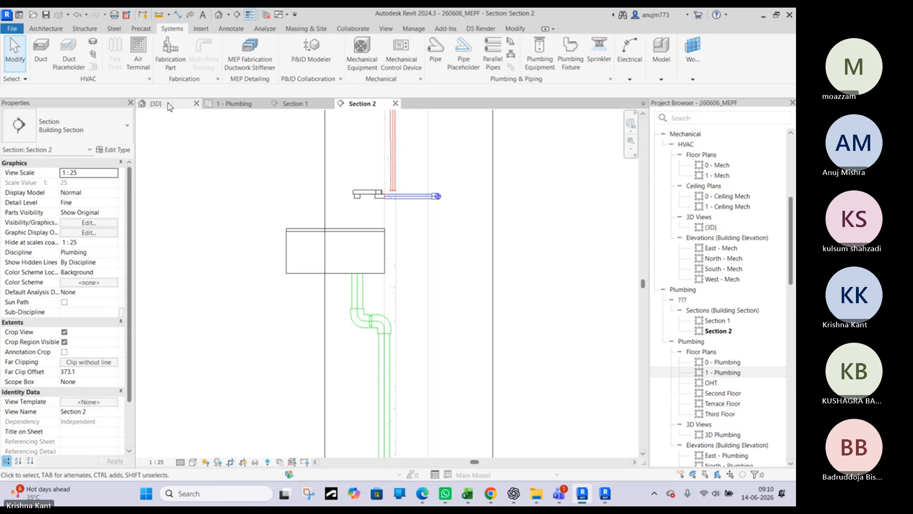
{"action": "scroll", "coordinate": [355, 281], "scroll_direction": "down", "scroll_amount": 2}
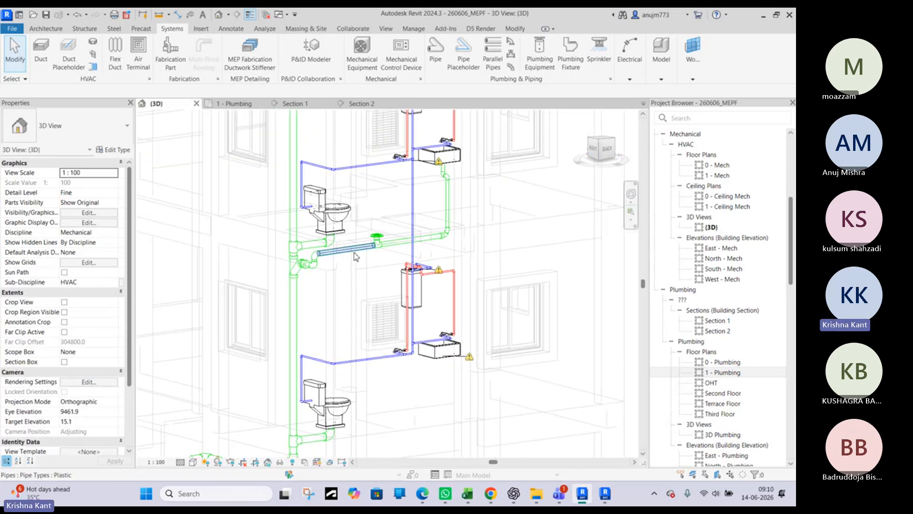
Review the sink drain in the 1 - Plumbing plan, and switch to Edge for the Google results on "p trap in wash basin"
{"action": "left_click", "coordinate": [234, 105]}
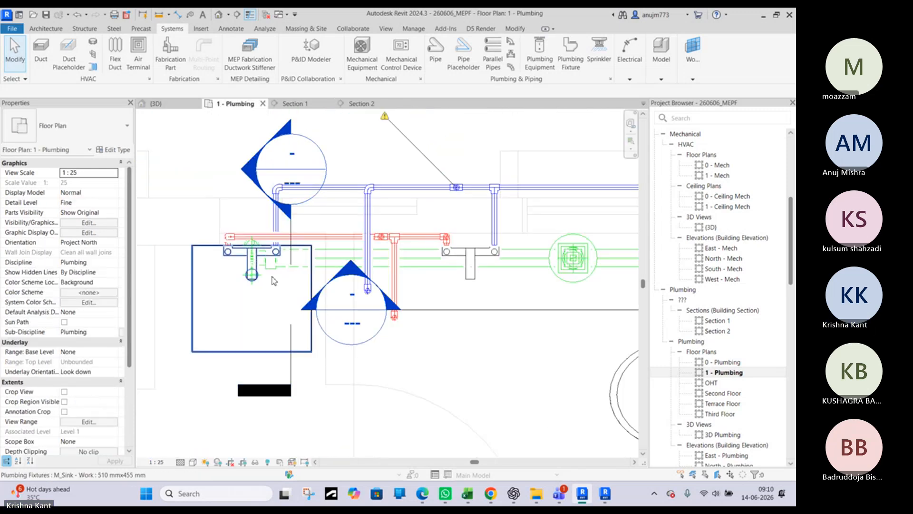
{"action": "scroll", "coordinate": [233, 273], "scroll_direction": "up", "scroll_amount": 3}
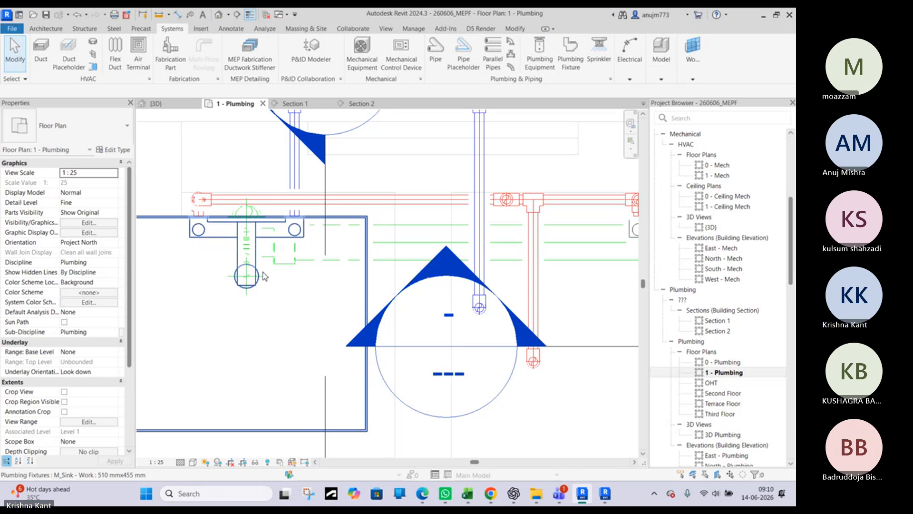
{"action": "middle_click_drag", "start_coordinate": [285, 277], "coordinate": [342, 312]}
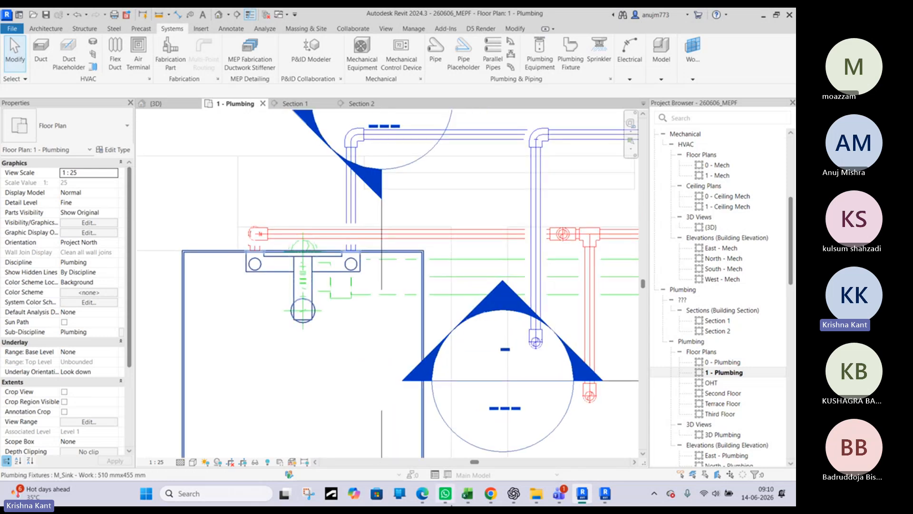
{"action": "left_click", "coordinate": [422, 493]}
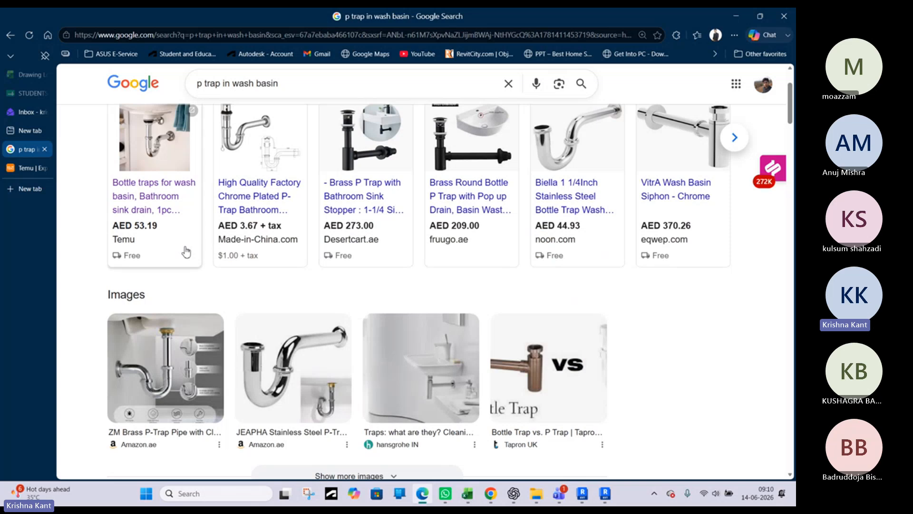
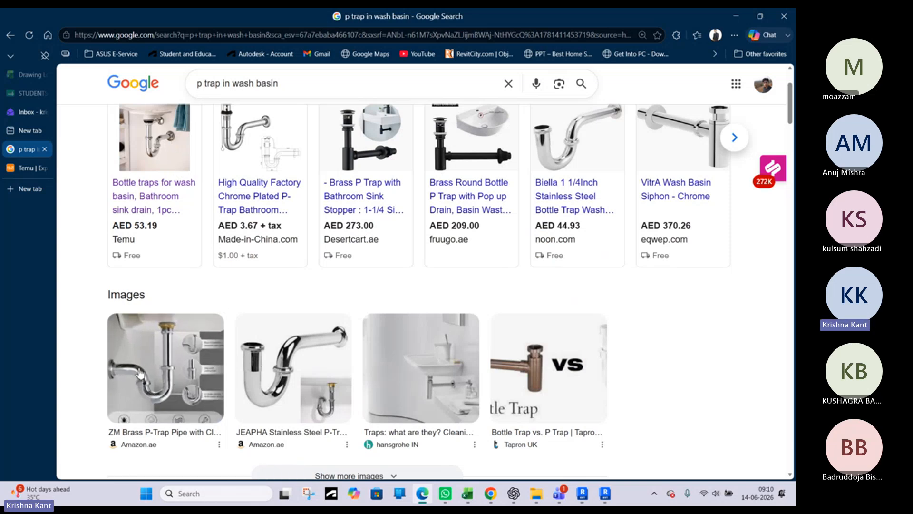
Switch back to Revit and open the M_Sink - Work family of the sink in the 1 - Plumbing plan for editing
{"action": "left_click", "coordinate": [736, 17]}
{"action": "scroll", "coordinate": [275, 283], "scroll_direction": "down", "scroll_amount": 4}
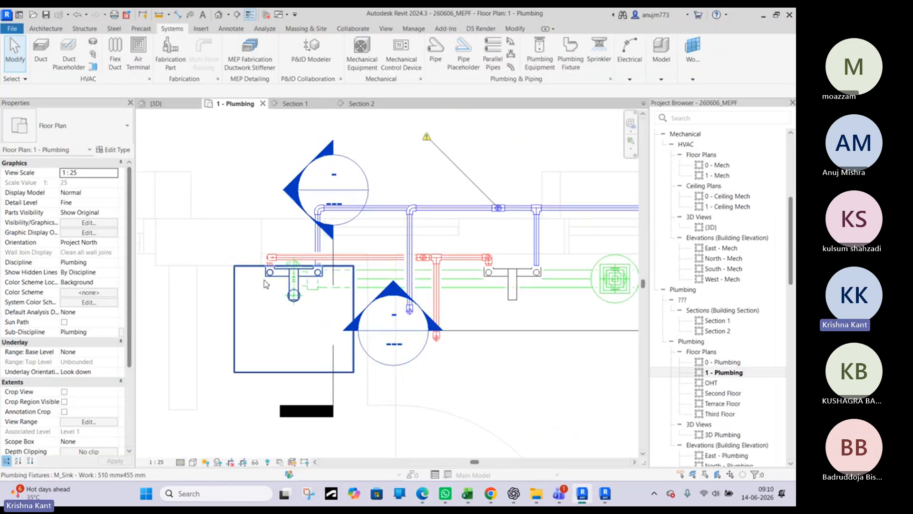
{"action": "left_click", "coordinate": [245, 273]}
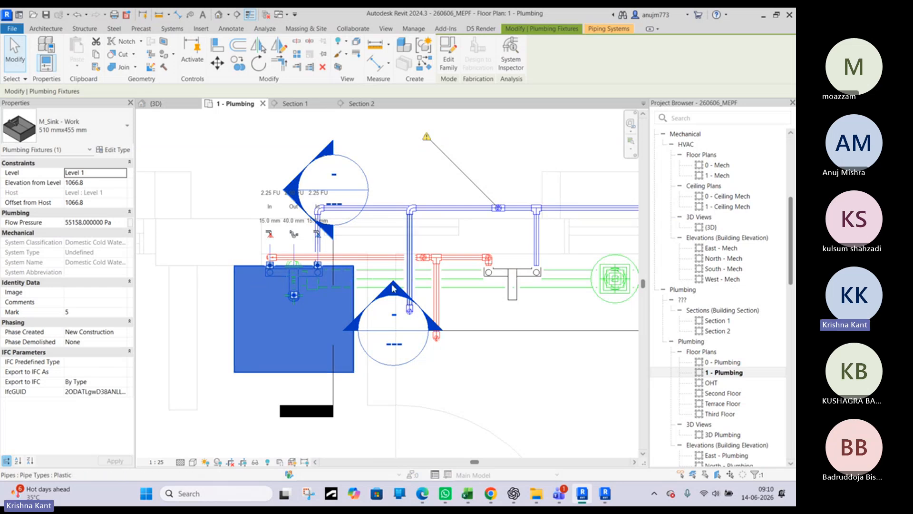
{"action": "left_click_drag", "start_coordinate": [305, 304], "coordinate": [298, 285]}
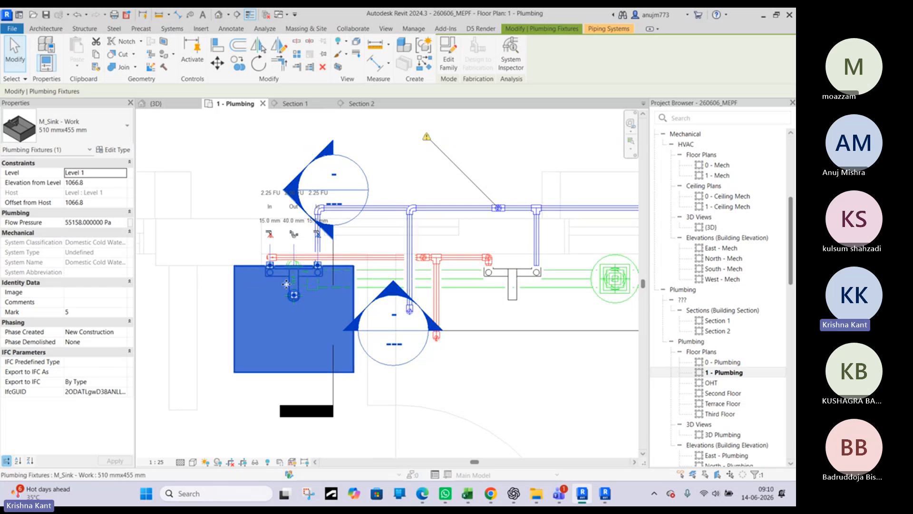
{"action": "key", "text": "Escape"}
{"action": "left_click", "coordinate": [237, 286]}
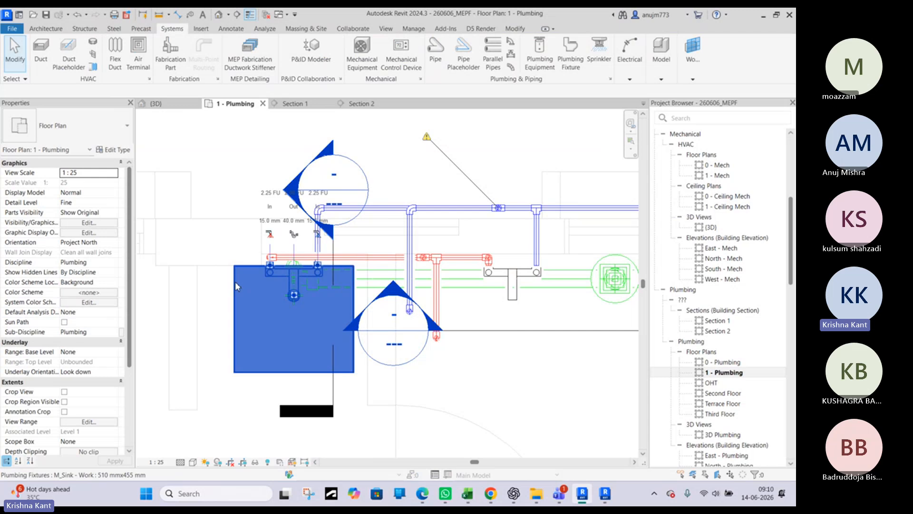
{"action": "double_click", "coordinate": [308, 271]}
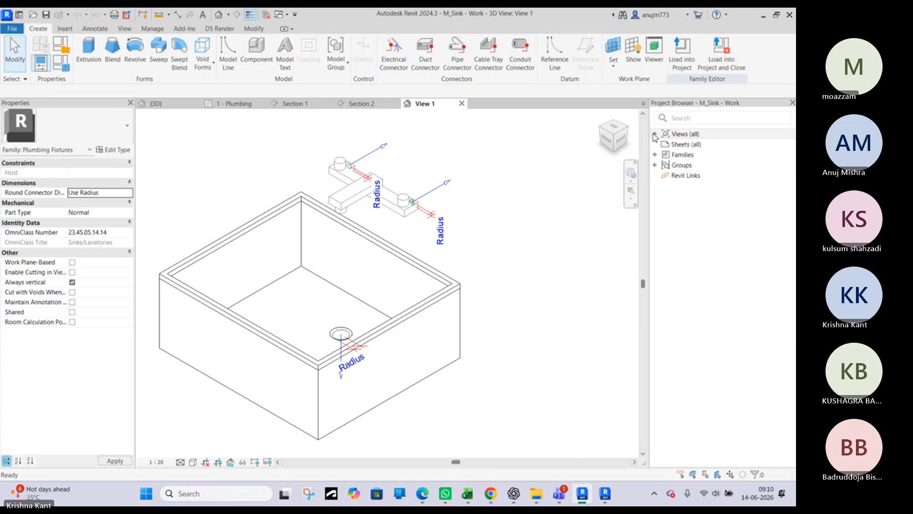
Open the Ref. Level floor plan of the sink family
{"action": "left_click", "coordinate": [655, 135]}
{"action": "left_click", "coordinate": [663, 145]}
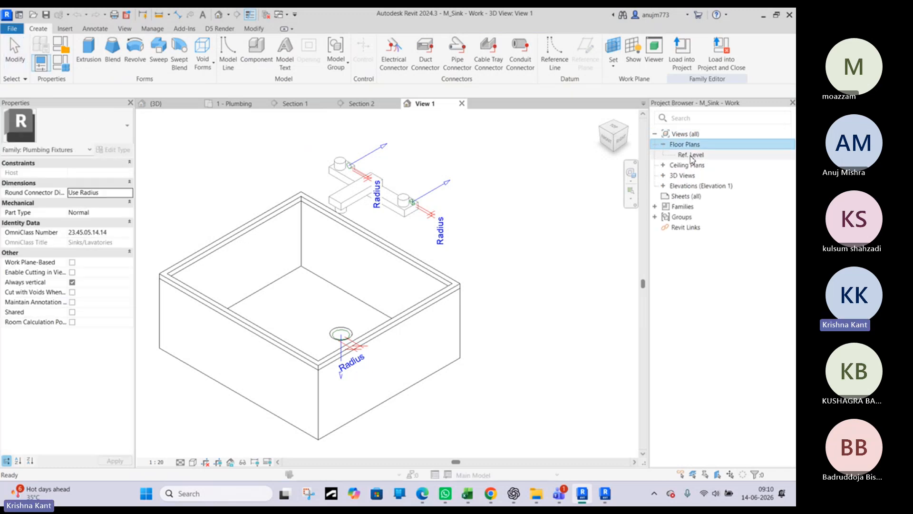
{"action": "double_click", "coordinate": [692, 155]}
Move the horizontal reference plane through the drain toward the sink's front, to about 285 mm from the inner front edge
{"action": "scroll", "coordinate": [379, 271], "scroll_direction": "up", "scroll_amount": 5}
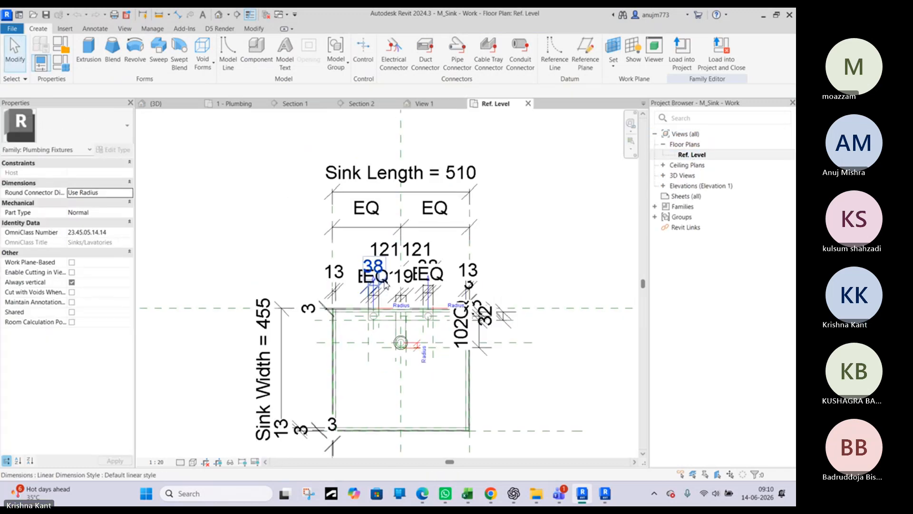
{"action": "middle_click_drag", "start_coordinate": [442, 360], "coordinate": [406, 317]}
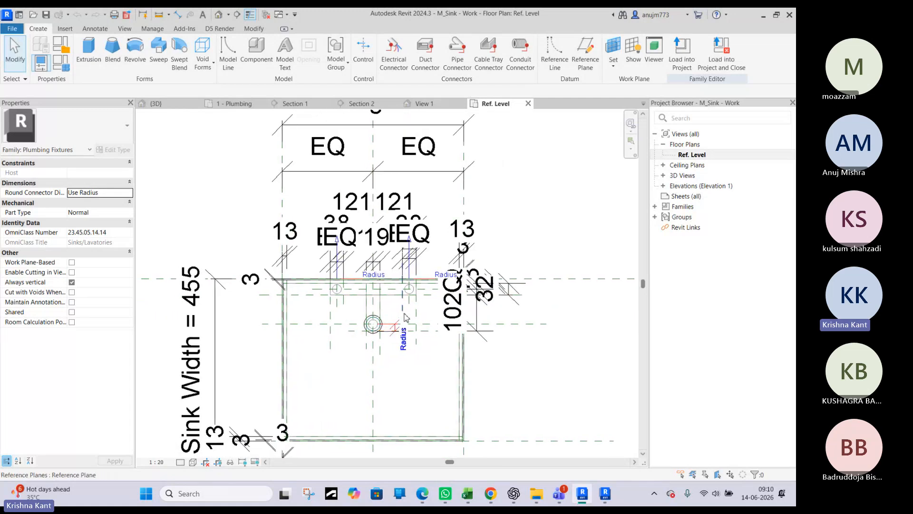
{"action": "scroll", "coordinate": [450, 299], "scroll_direction": "up", "scroll_amount": 2}
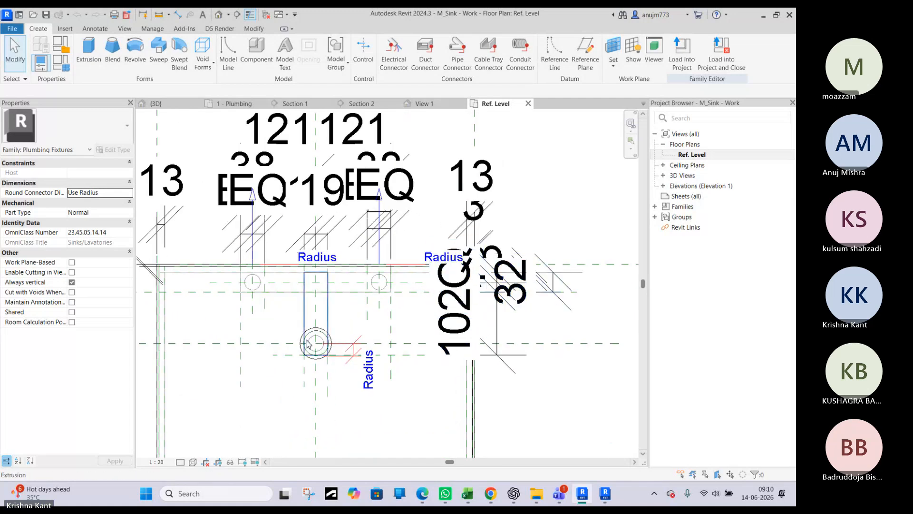
{"action": "left_click", "coordinate": [341, 335]}
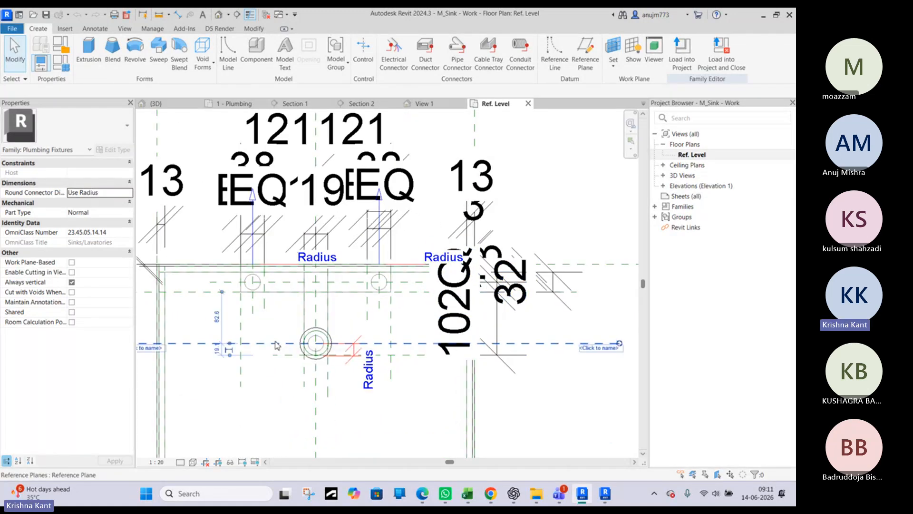
{"action": "key", "text": "Escape"}
{"action": "scroll", "coordinate": [405, 265], "scroll_direction": "down", "scroll_amount": 2}
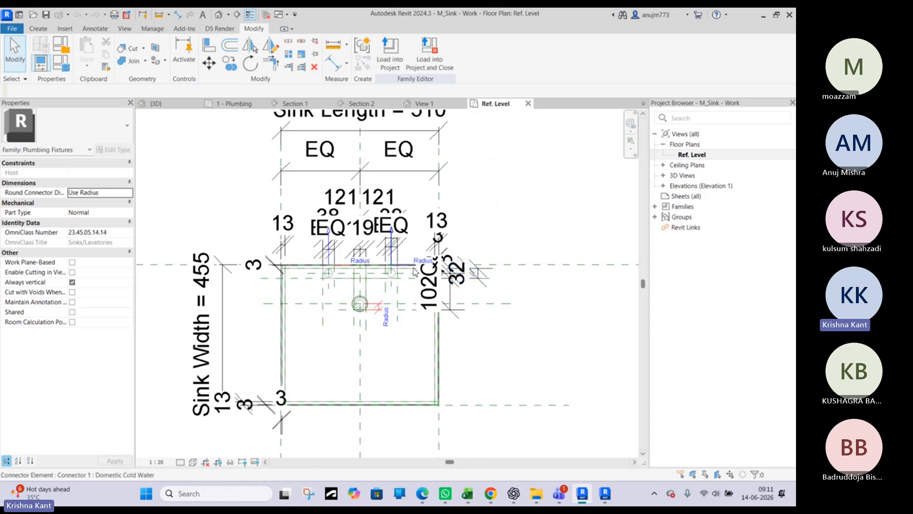
{"action": "left_click", "coordinate": [489, 304]}
{"action": "scroll", "coordinate": [359, 302], "scroll_direction": "up", "scroll_amount": 1}
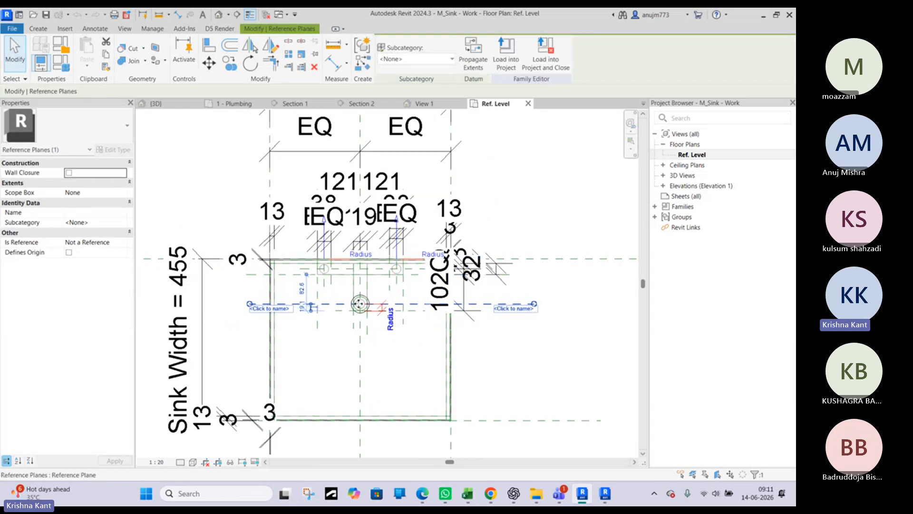
{"action": "left_click_drag", "start_coordinate": [359, 303], "coordinate": [360, 311]}
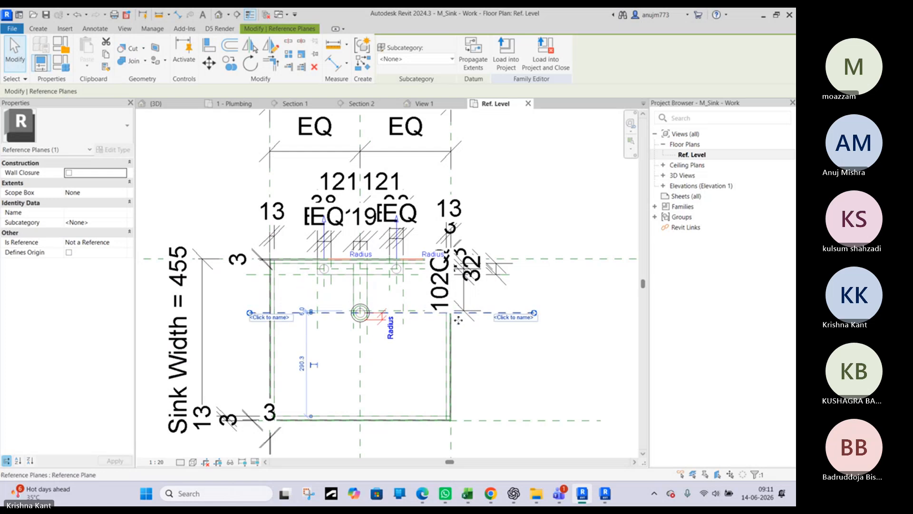
{"action": "key", "text": "Down"}
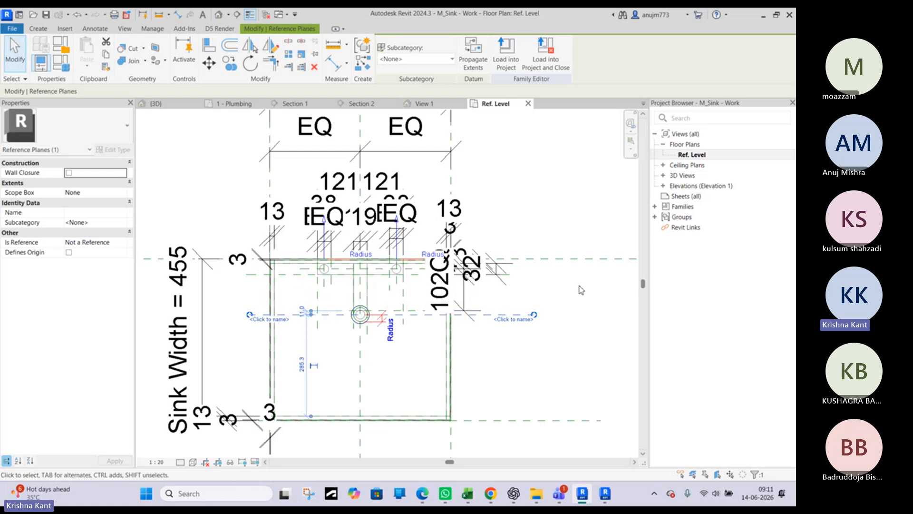
Load the edited sink family into the 260606_MEPF project and check the sink drain in Section 1 and Section 2
{"action": "left_click", "coordinate": [514, 55]}
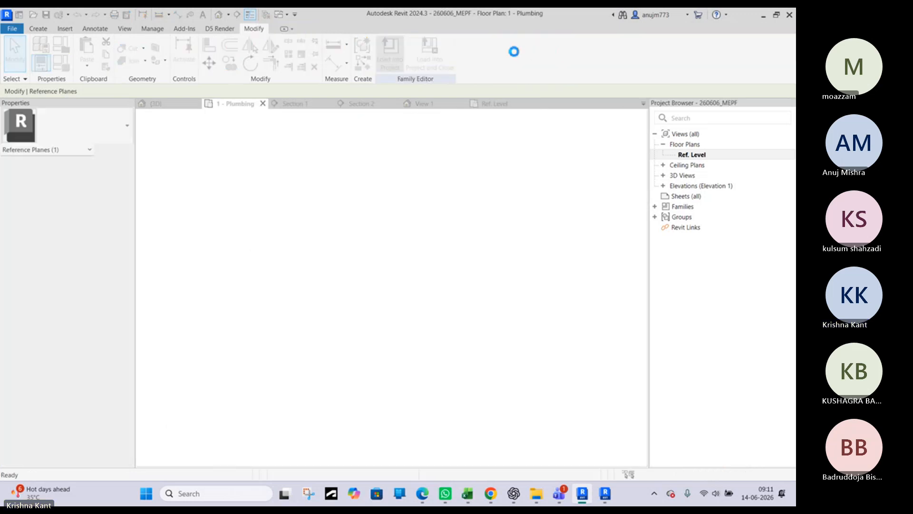
{"action": "left_click", "coordinate": [368, 220]}
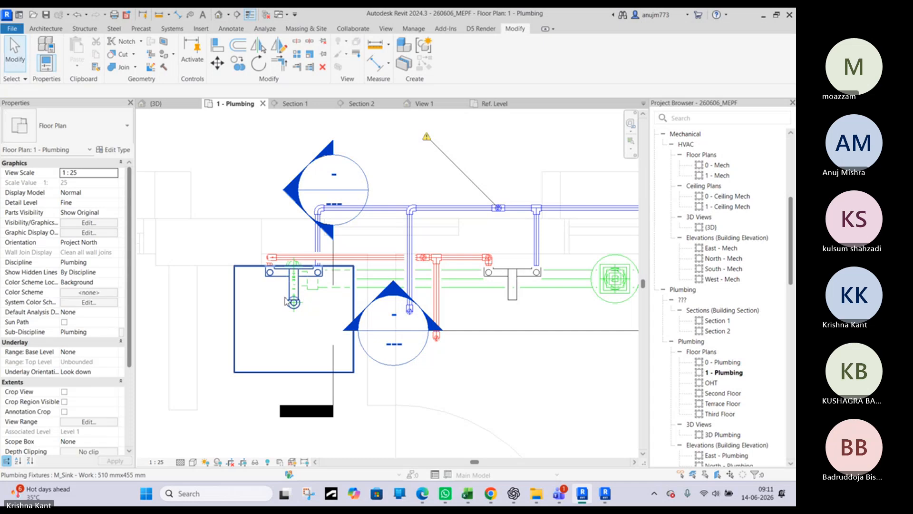
{"action": "scroll", "coordinate": [290, 297], "scroll_direction": "up", "scroll_amount": 3}
{"action": "left_click", "coordinate": [284, 102]}
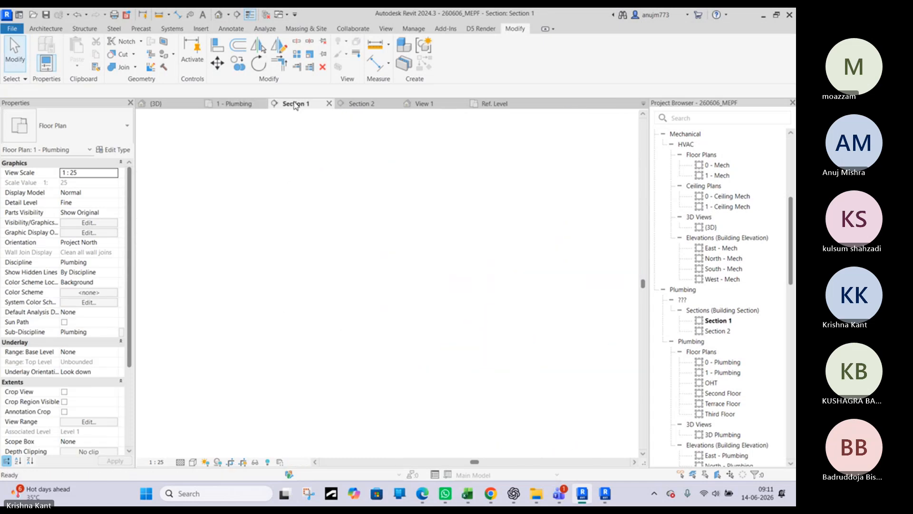
{"action": "scroll", "coordinate": [357, 330], "scroll_direction": "down", "scroll_amount": 2}
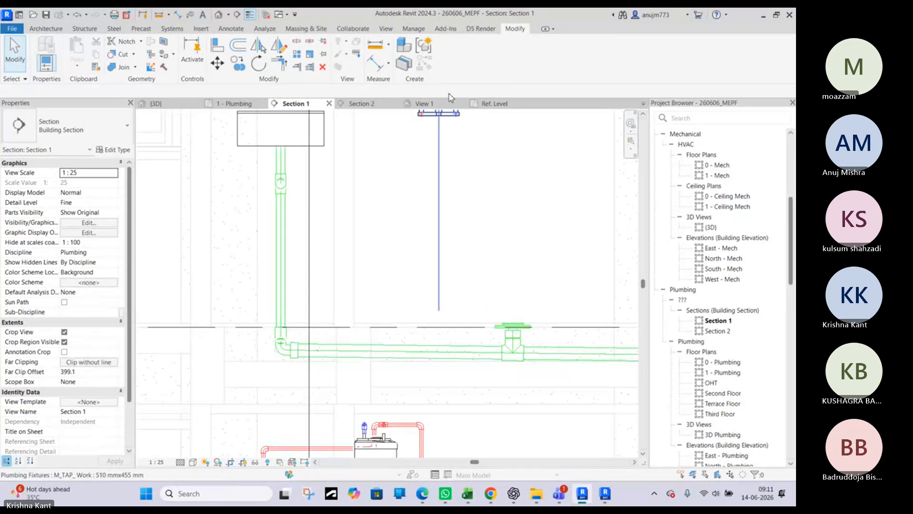
{"action": "left_click", "coordinate": [363, 103]}
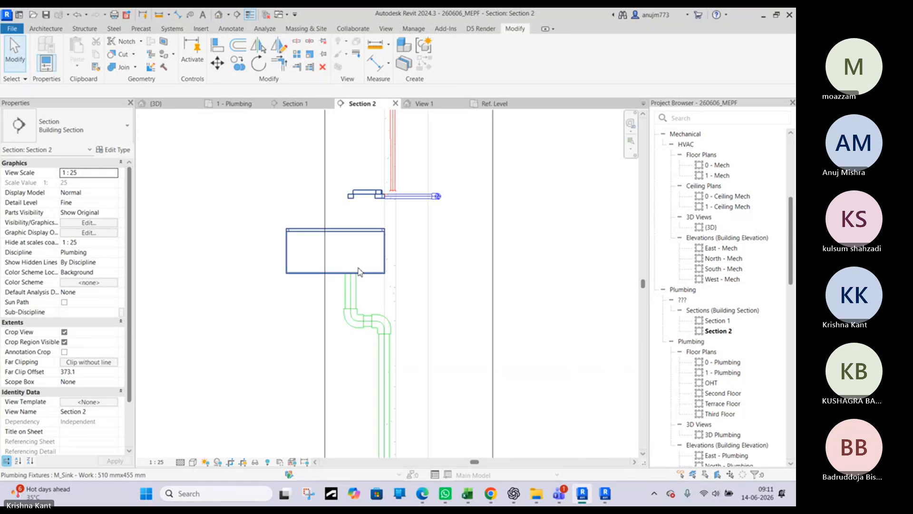
{"action": "scroll", "coordinate": [354, 291], "scroll_direction": "down", "scroll_amount": 2}
{"action": "scroll", "coordinate": [354, 292], "scroll_direction": "up", "scroll_amount": 2}
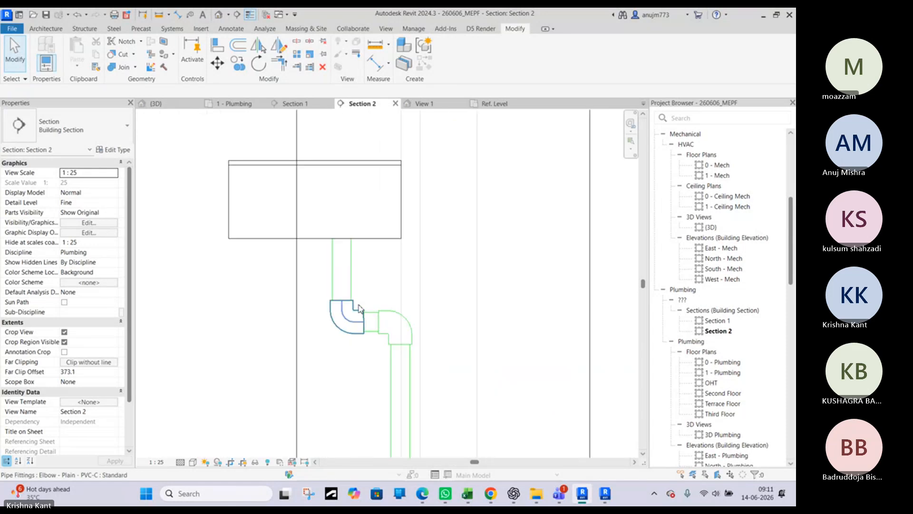
{"action": "scroll", "coordinate": [361, 302], "scroll_direction": "up", "scroll_amount": 2}
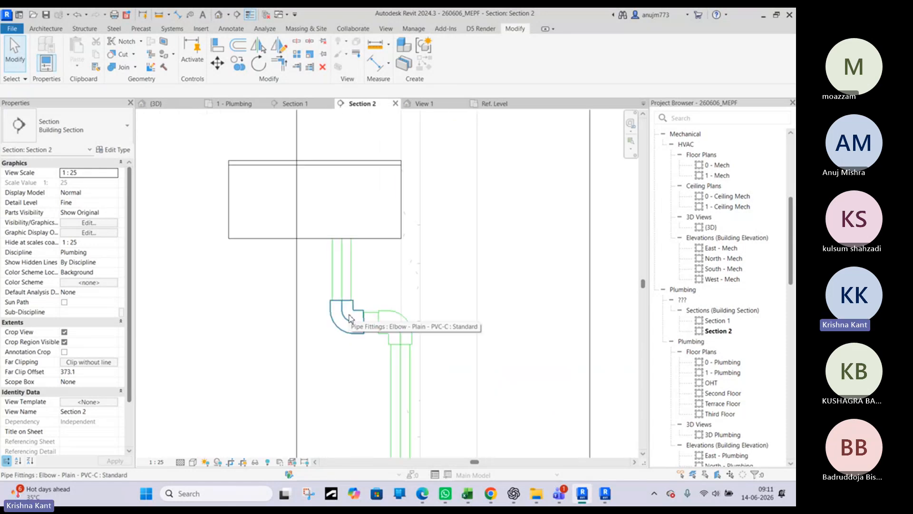
Review the available types for the upper 40 mm elbow below the sink, and start loading another family from its type properties
{"action": "left_click", "coordinate": [353, 323]}
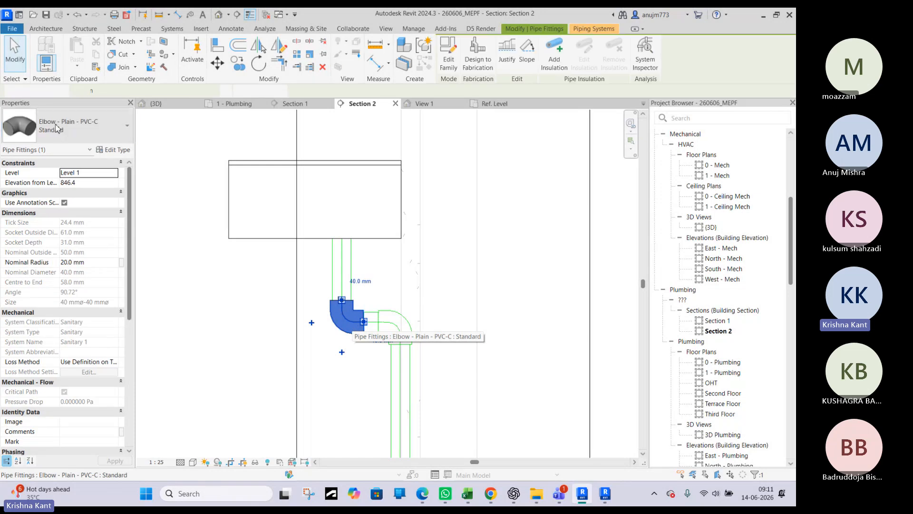
{"action": "left_click", "coordinate": [72, 126]}
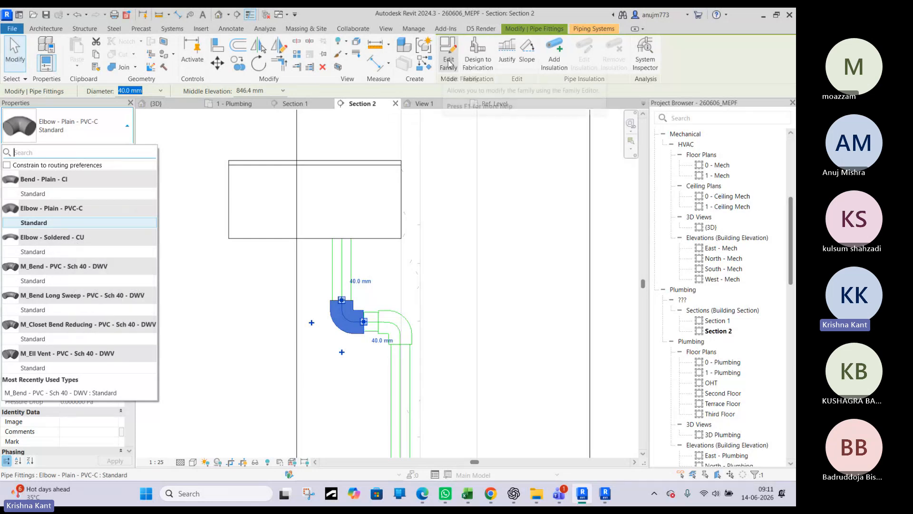
{"action": "left_click", "coordinate": [120, 138]}
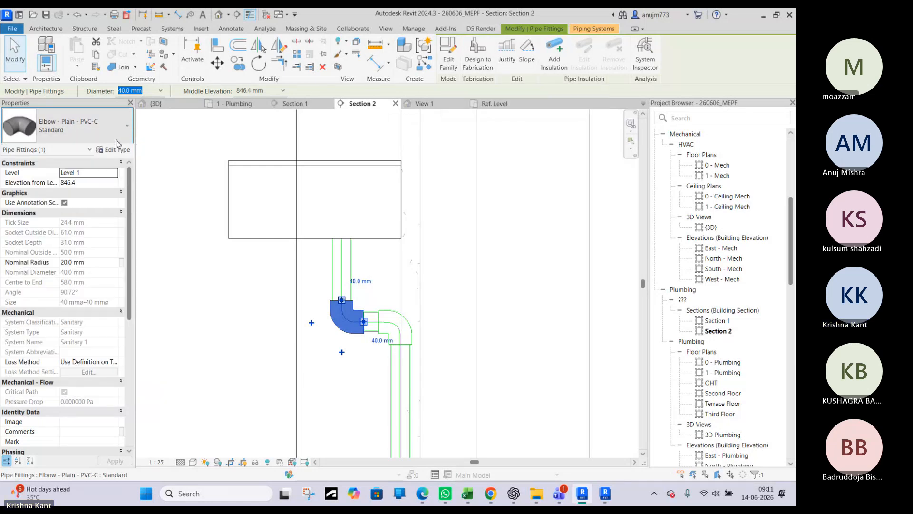
{"action": "left_click", "coordinate": [122, 138]}
{"action": "left_click", "coordinate": [123, 138]}
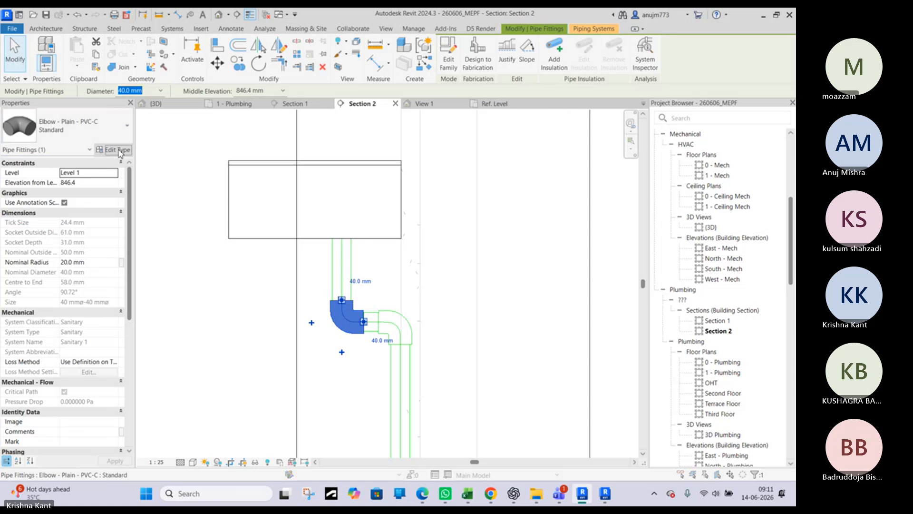
{"action": "left_click", "coordinate": [114, 150]}
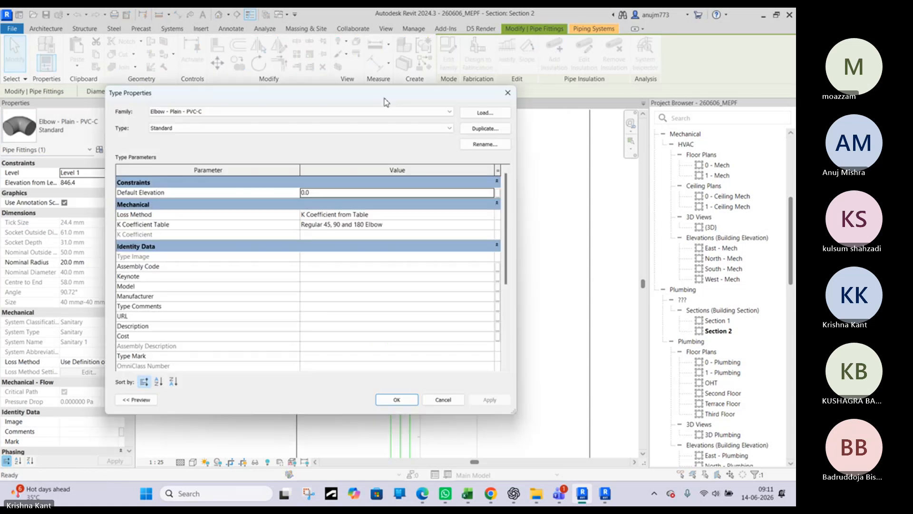
{"action": "left_click", "coordinate": [484, 114]}
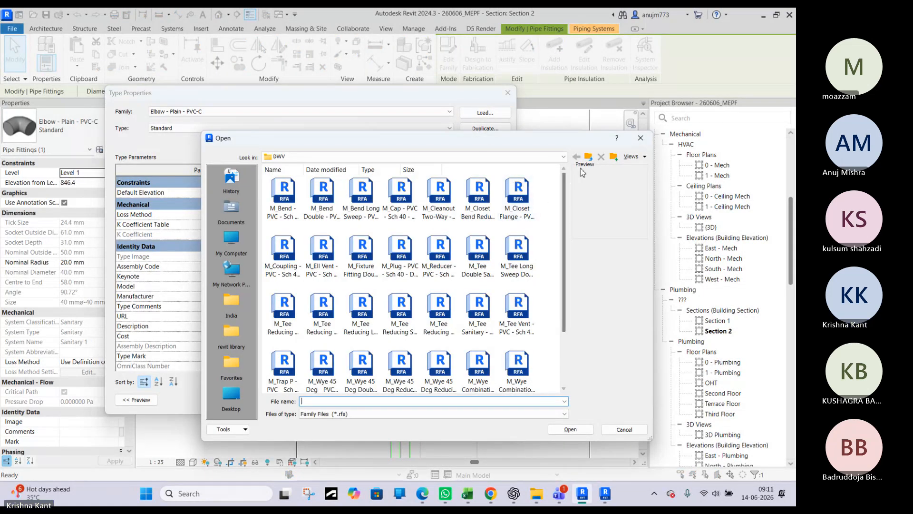
Browse the PVC family library from the DWV folder up to PVC and back into the Sch 40 Socket-Type folder
{"action": "scroll", "coordinate": [480, 286], "scroll_direction": "down", "scroll_amount": 2}
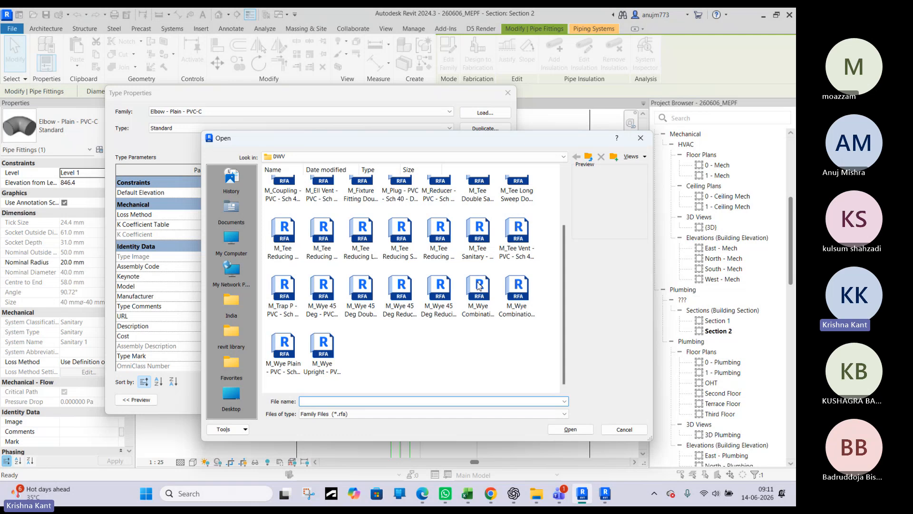
{"action": "left_click", "coordinate": [590, 157]}
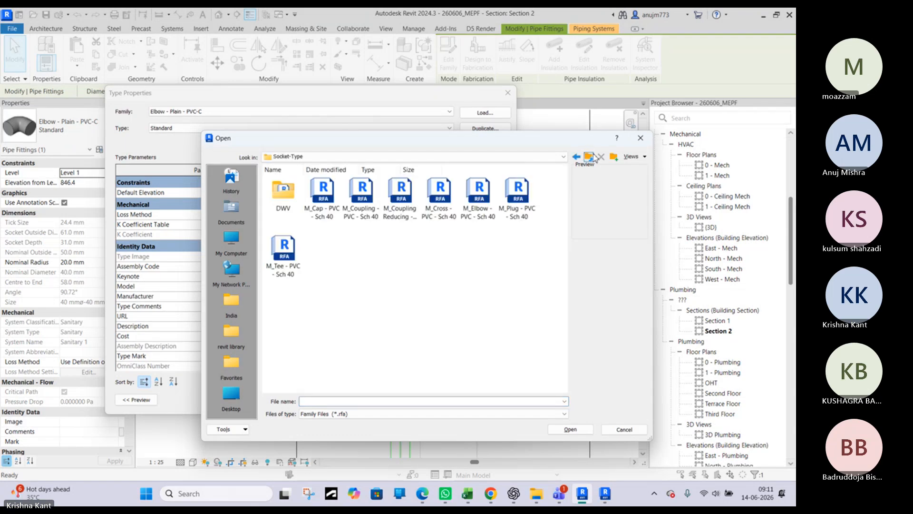
{"action": "left_click", "coordinate": [592, 157]}
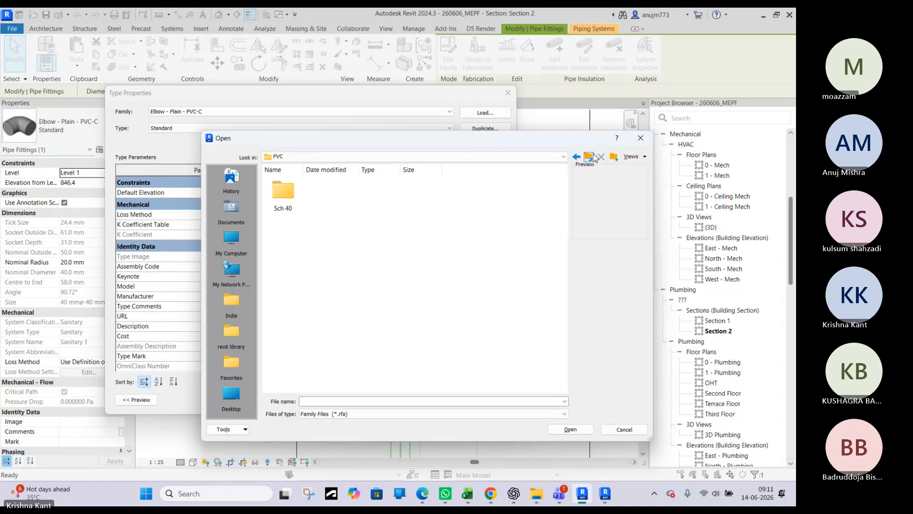
{"action": "double_click", "coordinate": [280, 192]}
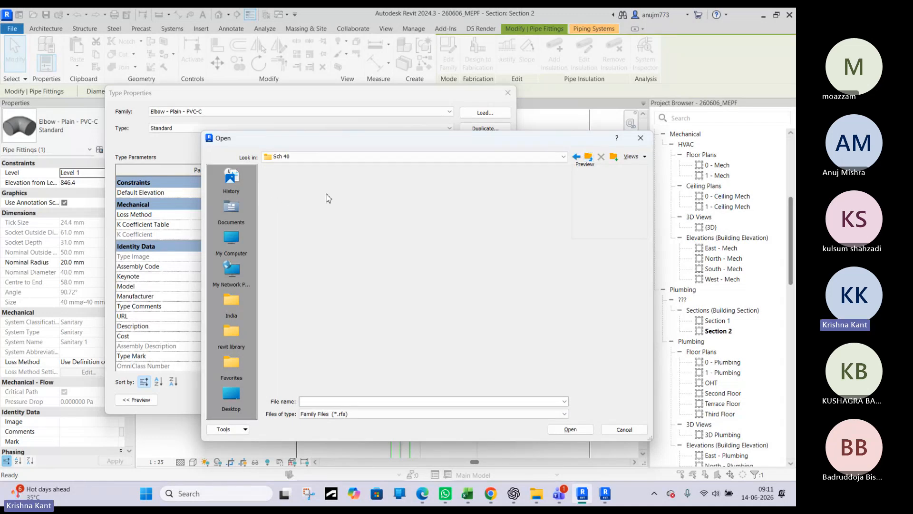
{"action": "double_click", "coordinate": [289, 196]}
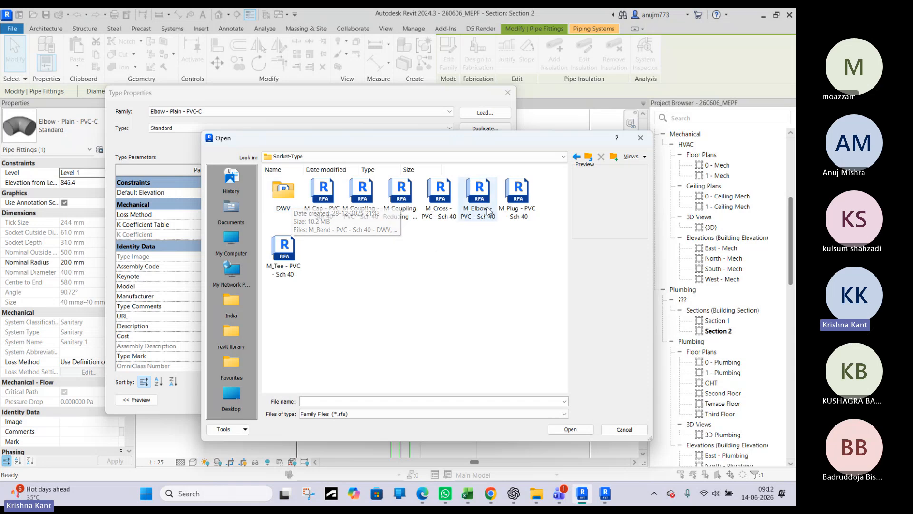
Preview the cap, coupling, reducing coupling, cross, elbow and plug families in the Socket-Type folder in search of a trap
{"action": "left_click", "coordinate": [324, 218]}
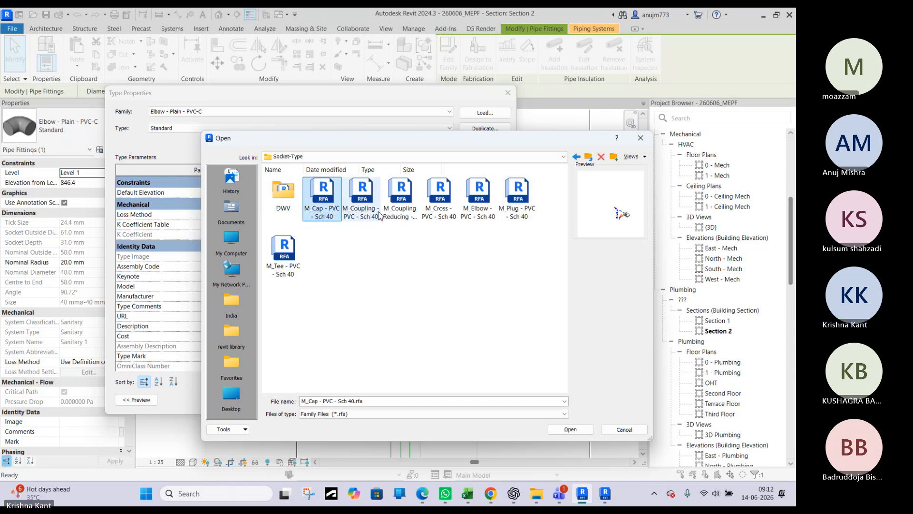
{"action": "left_click", "coordinate": [380, 215]}
{"action": "left_click", "coordinate": [322, 215]}
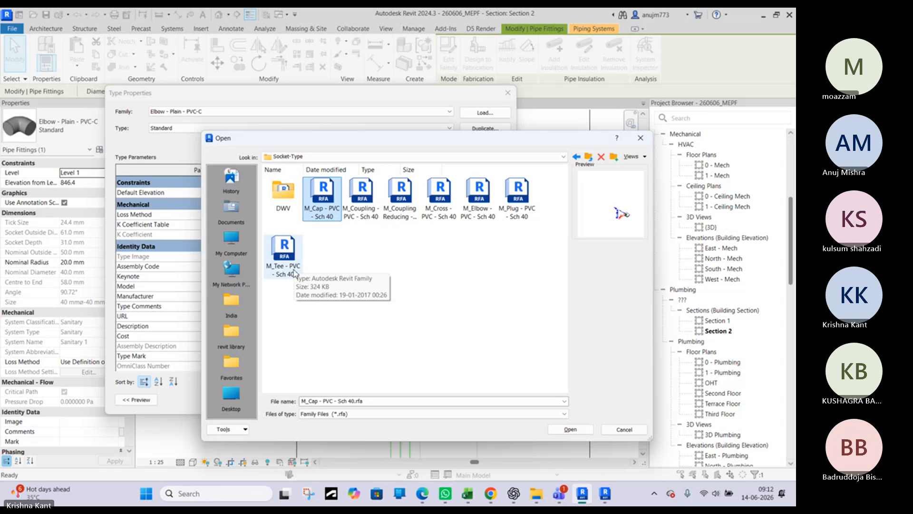
{"action": "left_click", "coordinate": [327, 210]}
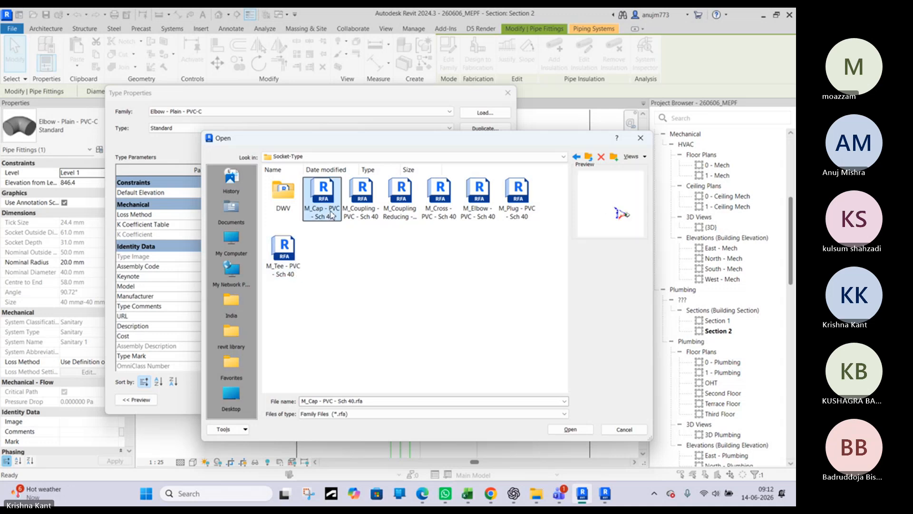
{"action": "left_click", "coordinate": [361, 203]}
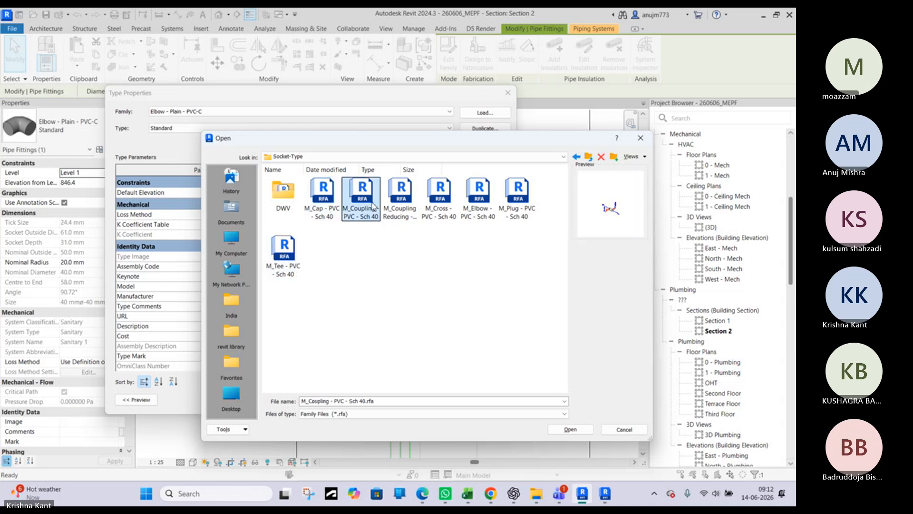
{"action": "left_click", "coordinate": [418, 209]}
{"action": "left_click", "coordinate": [438, 212]}
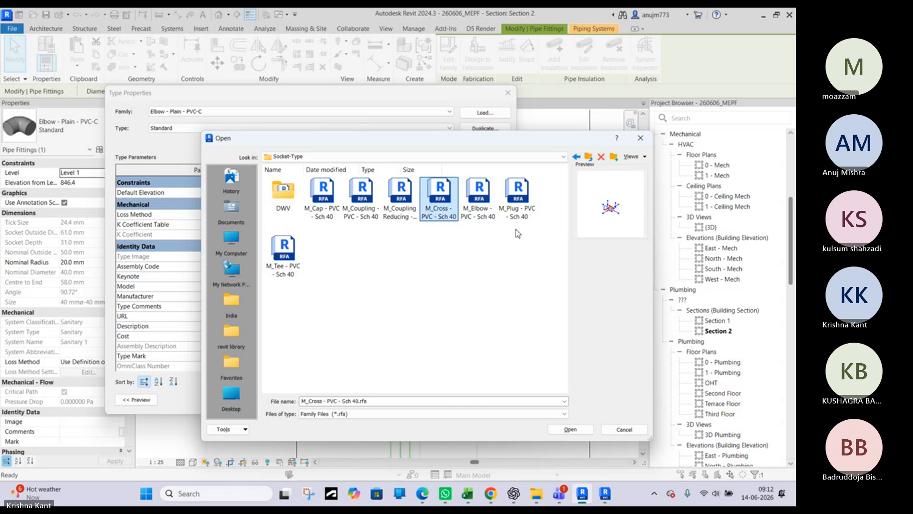
{"action": "left_click", "coordinate": [541, 235]}
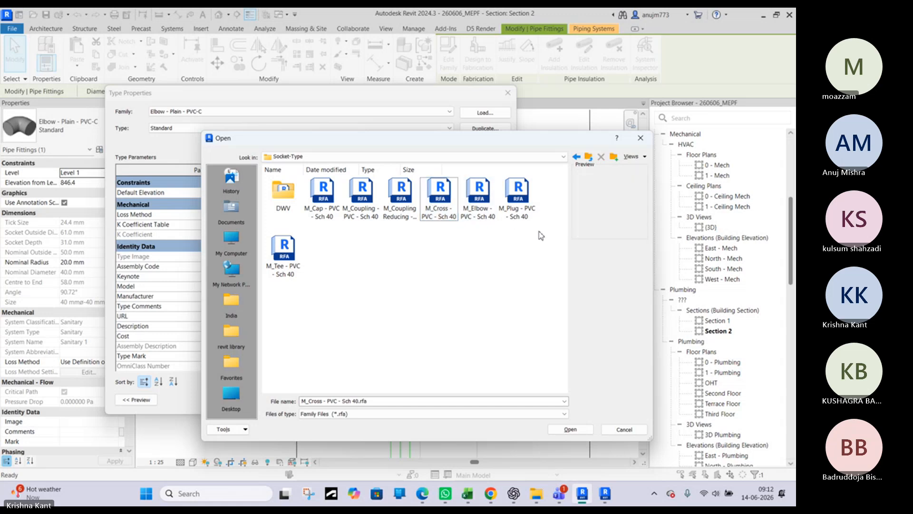
{"action": "left_click", "coordinate": [323, 198]}
{"action": "left_click", "coordinate": [376, 216]}
{"action": "left_click", "coordinate": [401, 204]}
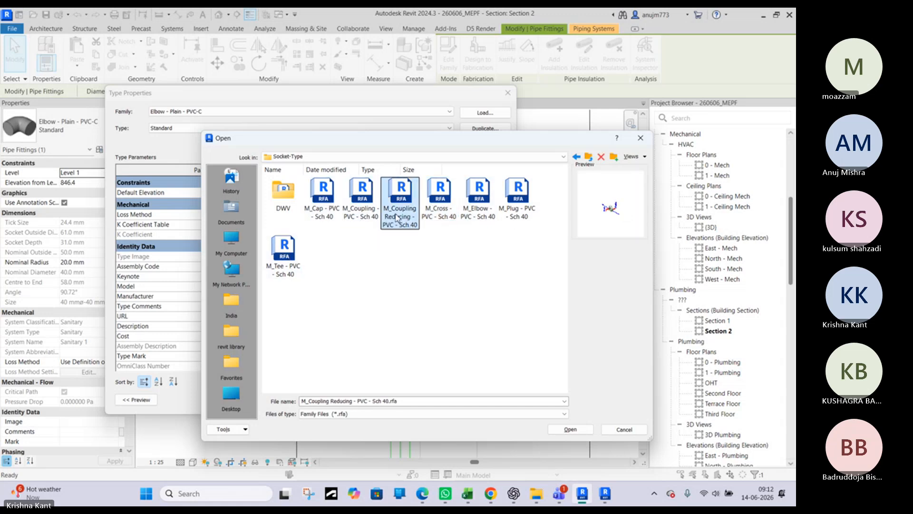
{"action": "left_click", "coordinate": [451, 215]}
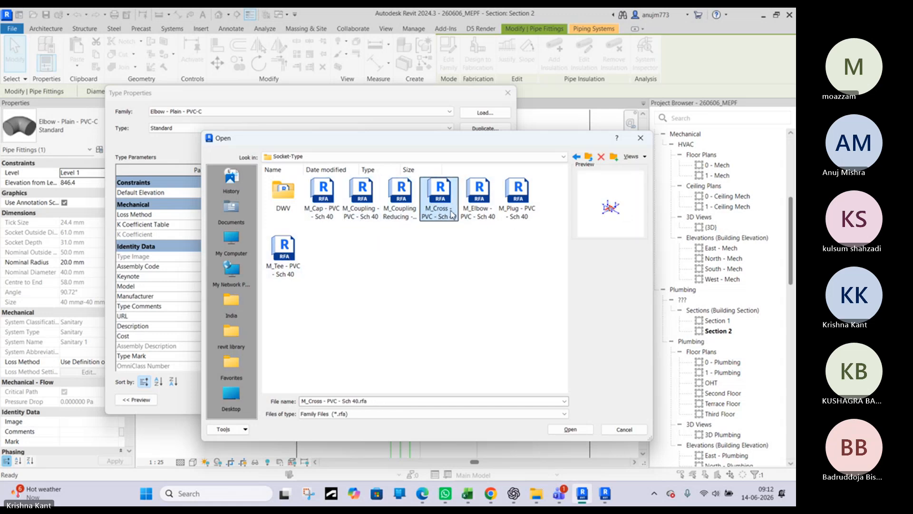
{"action": "left_click", "coordinate": [482, 208]}
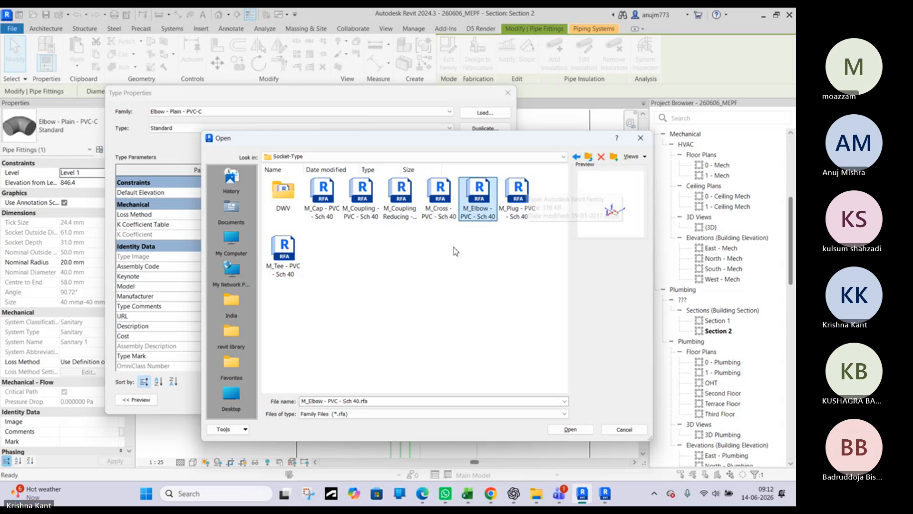
{"action": "left_click", "coordinate": [505, 204]}
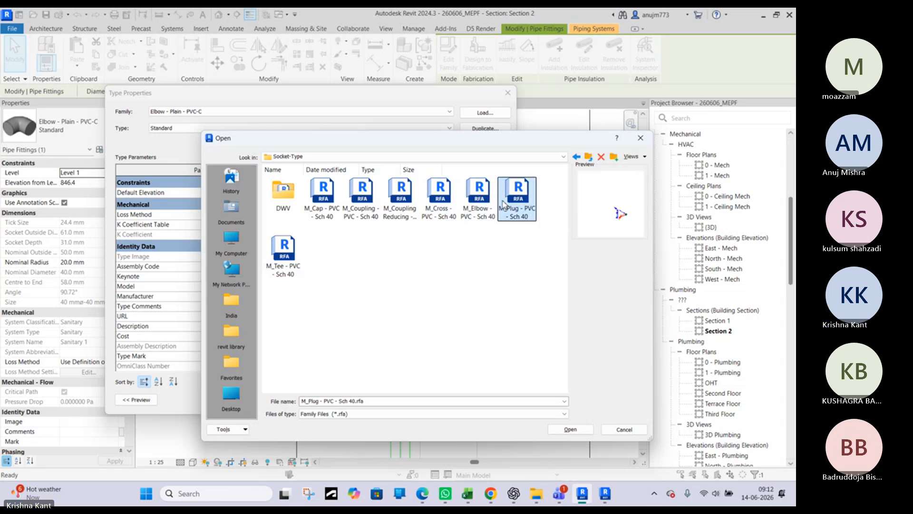
Open the DWV folder and preview its vent, sanitary and reducing tee families and the 45-degree wye
{"action": "double_click", "coordinate": [294, 190]}
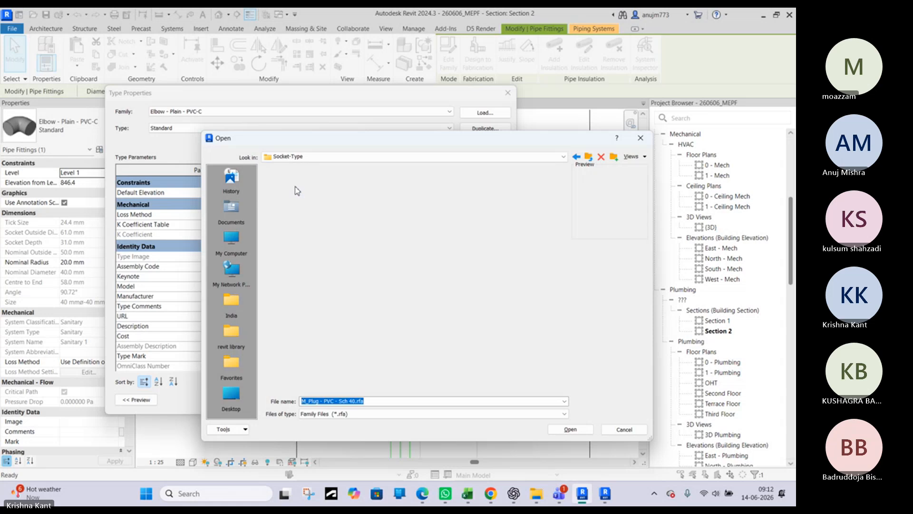
{"action": "scroll", "coordinate": [386, 298], "scroll_direction": "down", "scroll_amount": 2}
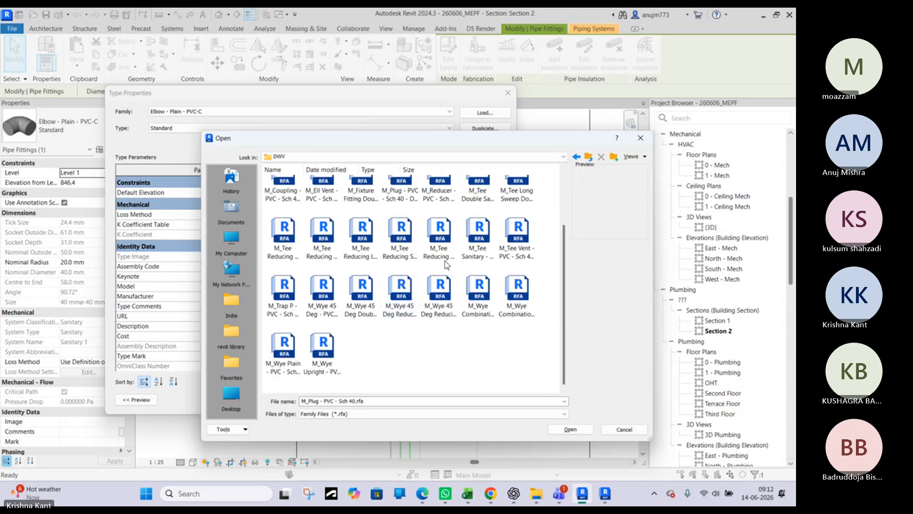
{"action": "left_click", "coordinate": [436, 248]}
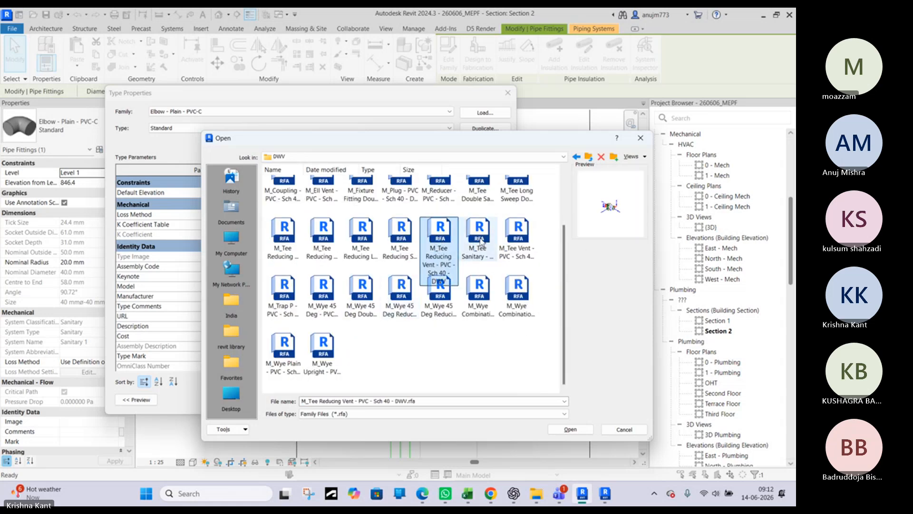
{"action": "left_click", "coordinate": [481, 240]}
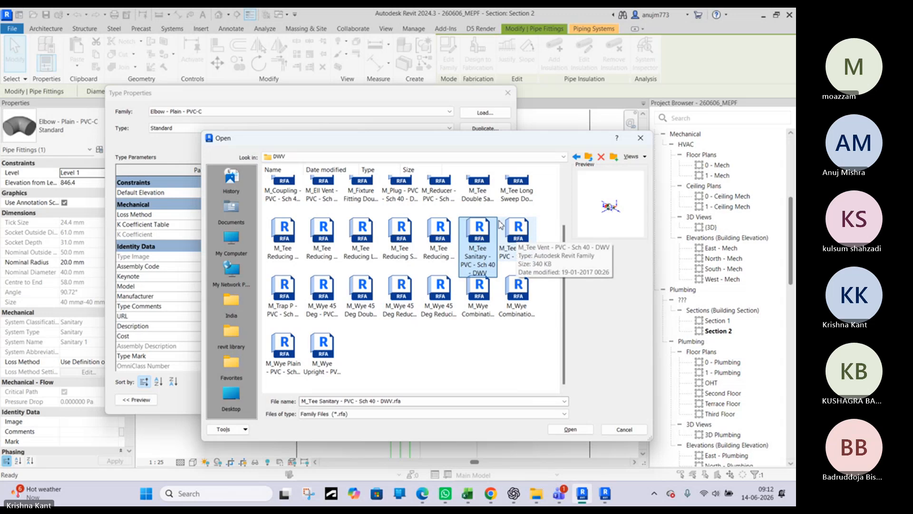
{"action": "left_click", "coordinate": [518, 238]}
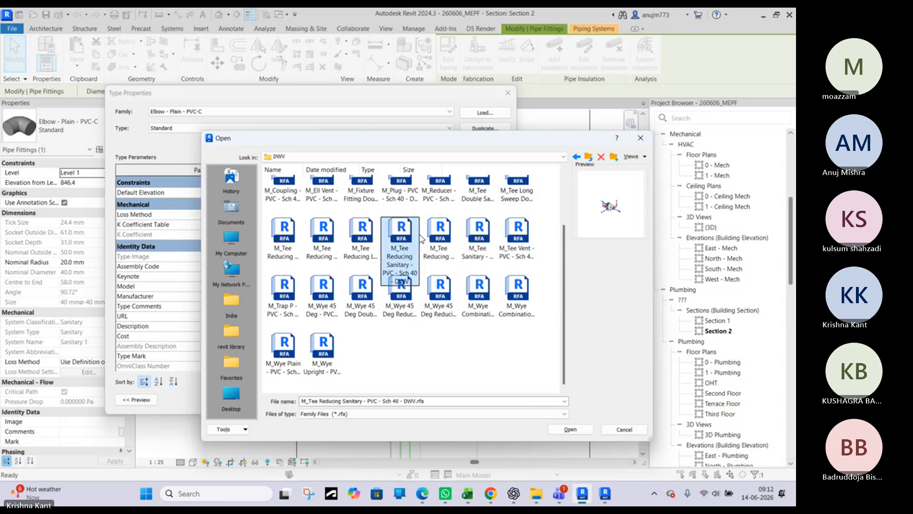
{"action": "left_click", "coordinate": [438, 234]}
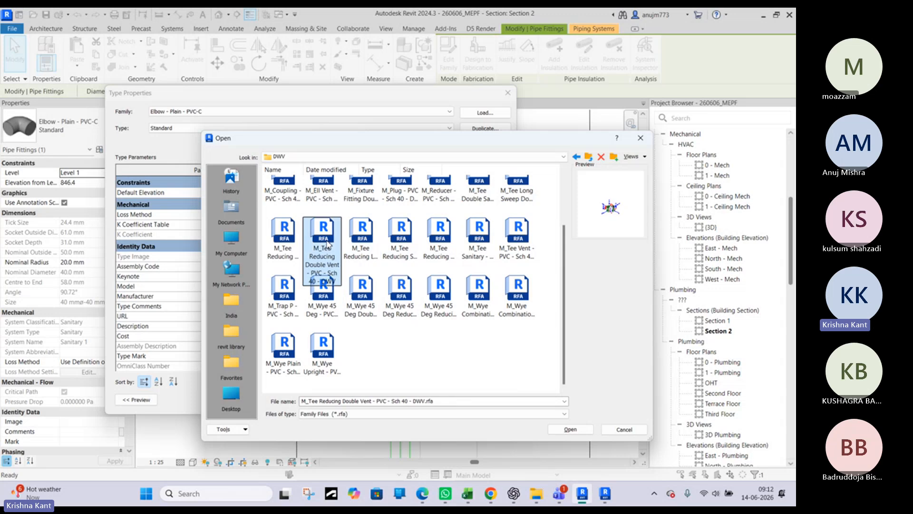
{"action": "left_click", "coordinate": [322, 289]}
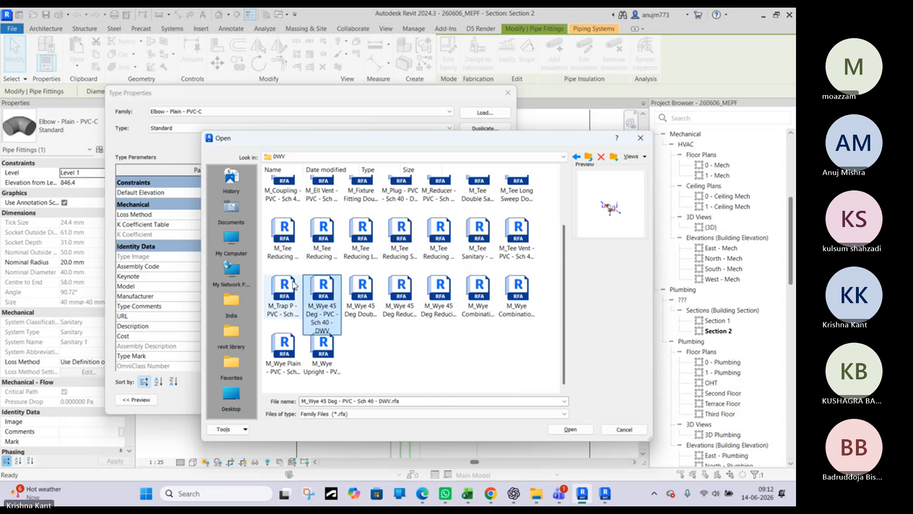
{"action": "scroll", "coordinate": [294, 285], "scroll_direction": "up", "scroll_amount": 1}
{"action": "left_click", "coordinate": [290, 306]}
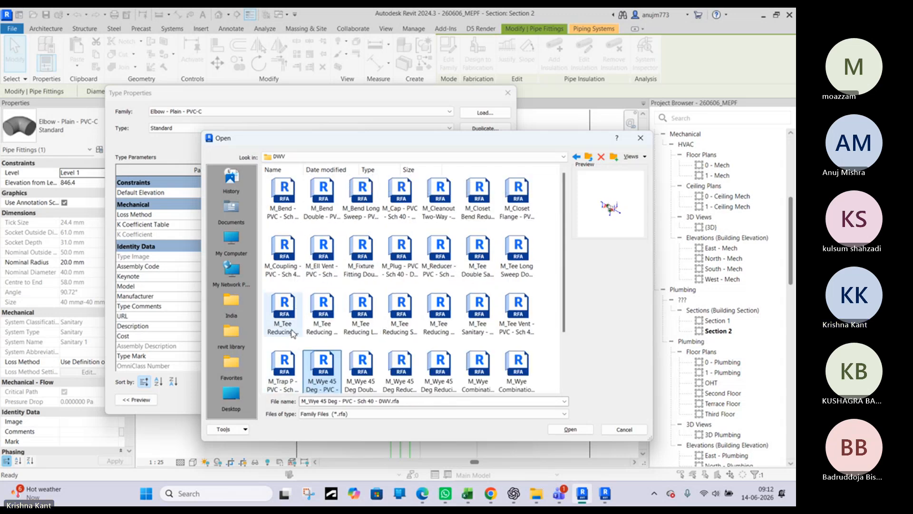
Preview the coupling, double fixture fitting, cap, bend and long sweep double sanitary tee families in the DWV folder
{"action": "left_click", "coordinate": [288, 257]}
{"action": "left_click", "coordinate": [323, 256]}
{"action": "left_click", "coordinate": [361, 257]}
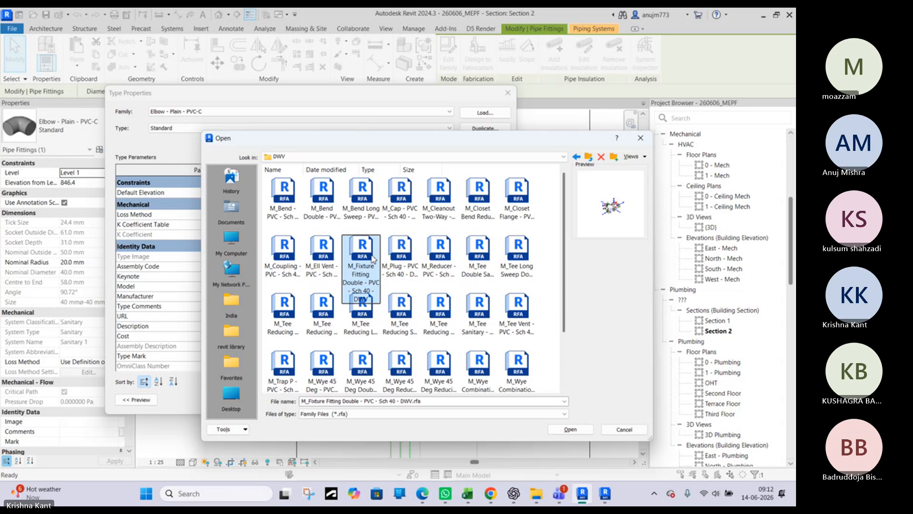
{"action": "left_click", "coordinate": [400, 255]}
{"action": "left_click", "coordinate": [400, 200]}
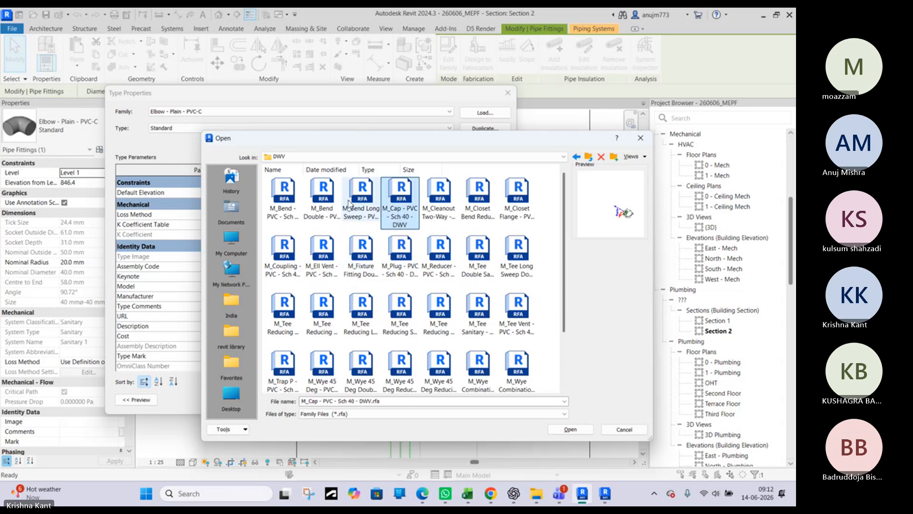
{"action": "left_click", "coordinate": [285, 200]}
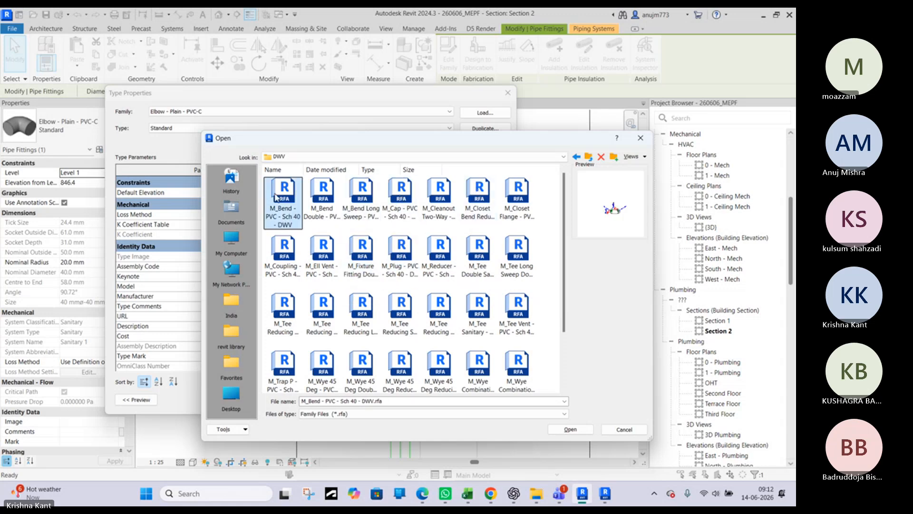
{"action": "left_click", "coordinate": [518, 202]}
{"action": "left_click", "coordinate": [519, 257]}
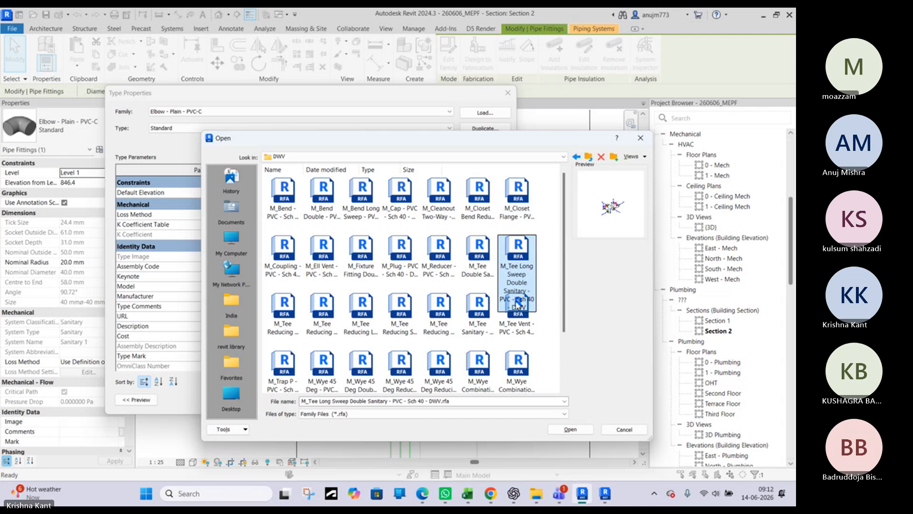
Check the wye families in the DWV folder, load M_Trap P - PVC - Sch 40 - DWV into the project, and close the type properties
{"action": "scroll", "coordinate": [518, 349], "scroll_direction": "down", "scroll_amount": 2}
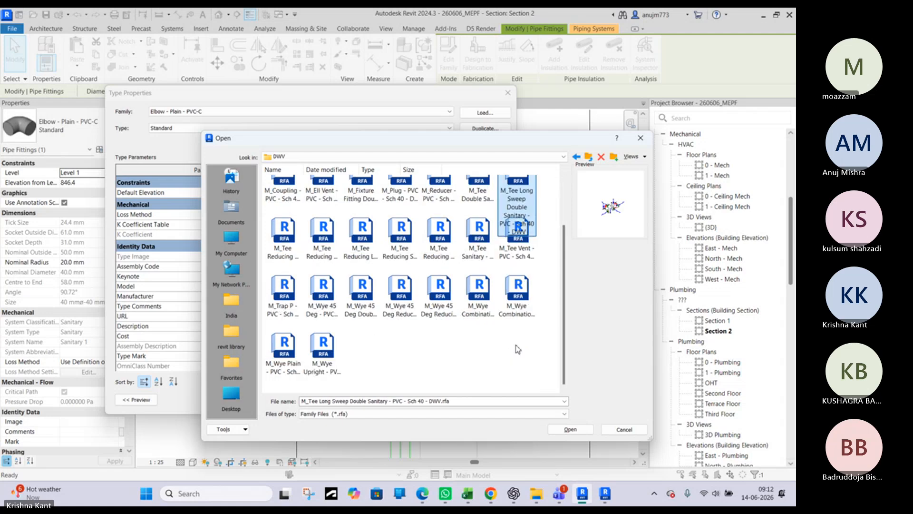
{"action": "left_click", "coordinate": [297, 355]}
{"action": "left_click", "coordinate": [517, 288]}
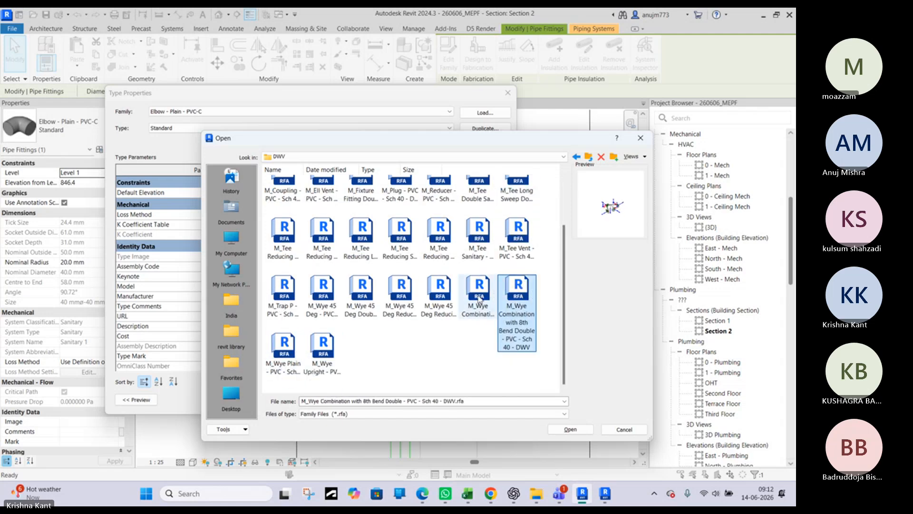
{"action": "left_click", "coordinate": [439, 287]}
{"action": "left_click", "coordinate": [400, 288]}
{"action": "left_click", "coordinate": [366, 291]}
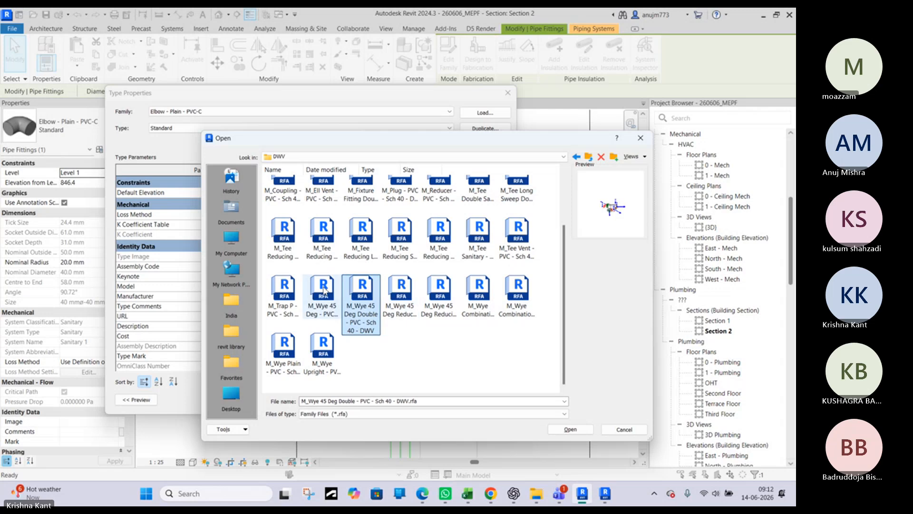
{"action": "left_click", "coordinate": [325, 291]}
{"action": "left_click", "coordinate": [286, 291]}
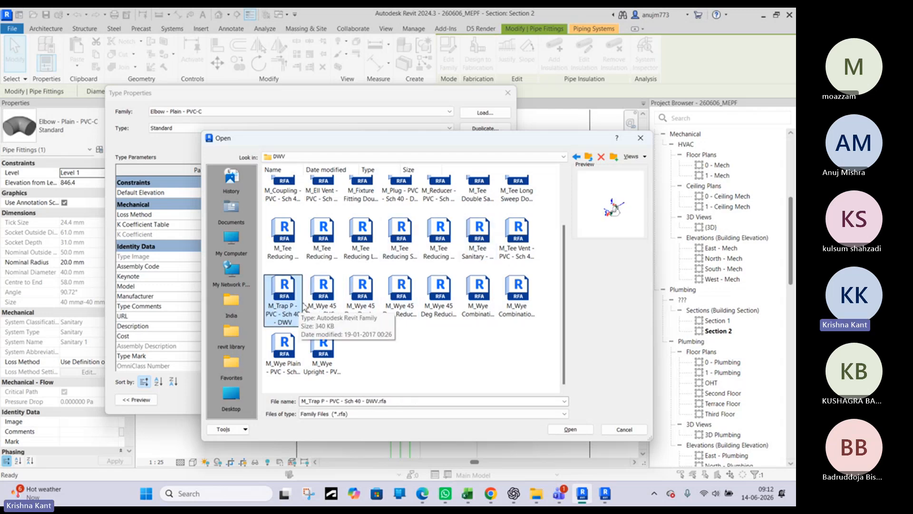
{"action": "left_click", "coordinate": [570, 429]}
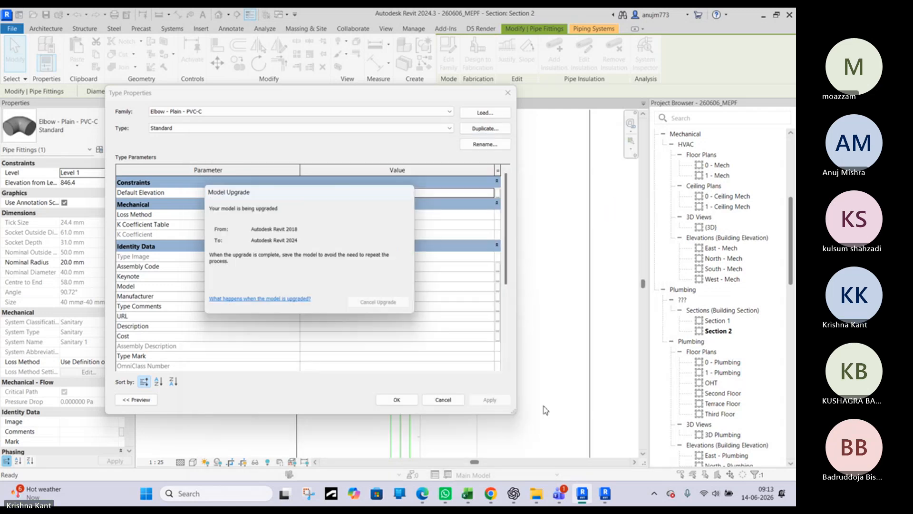
{"action": "left_click", "coordinate": [411, 401]}
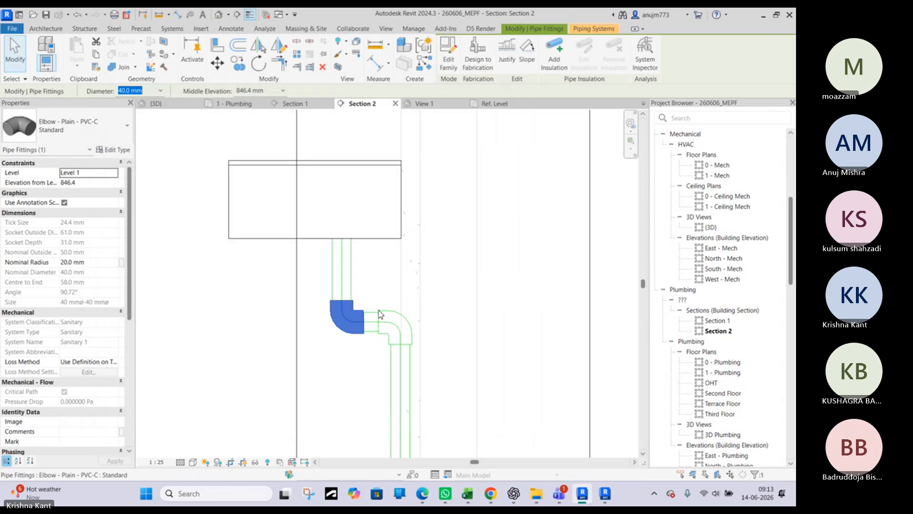
Check the available types for the selected 40 mm elbow, keep Elbow - Plain - PVC-C Standard, and deselect the elbow
{"action": "left_click", "coordinate": [79, 135]}
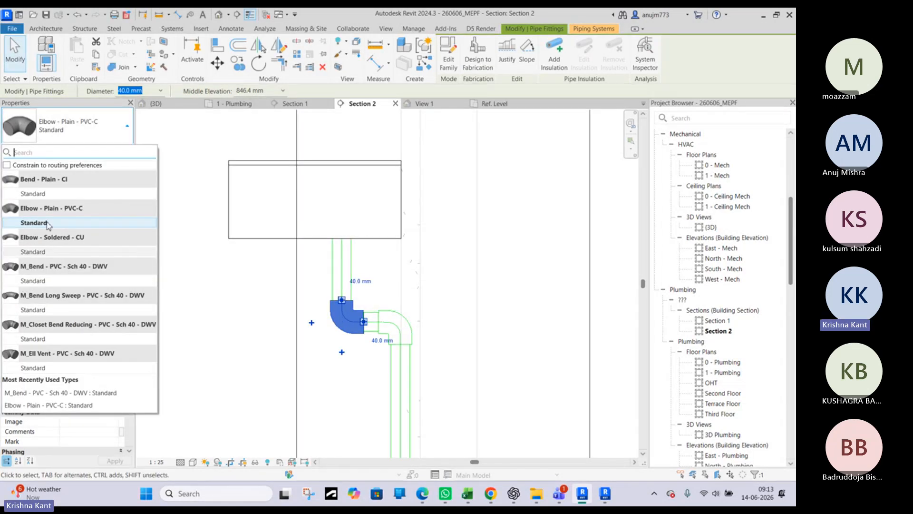
{"action": "left_click", "coordinate": [48, 223]}
{"action": "key", "text": "Escape"}
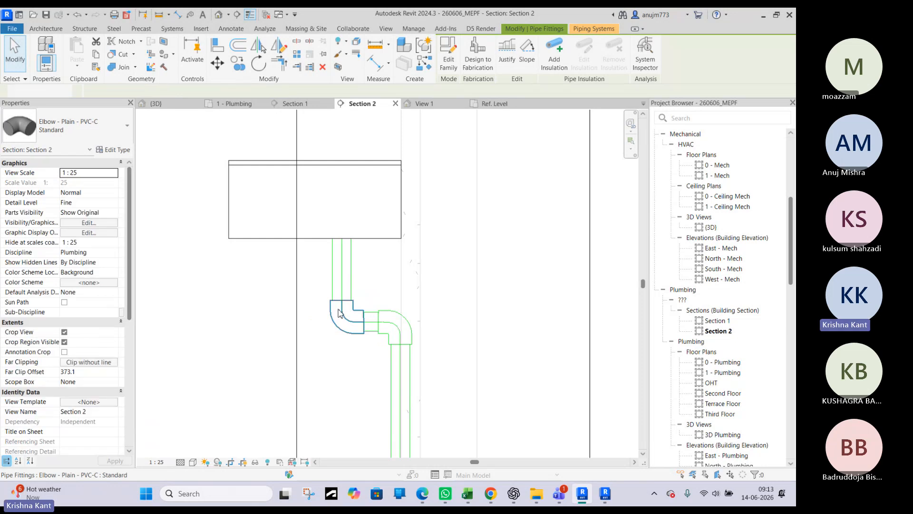
Place an M_Trap P - PVC - Sch 40 - DWV Standard pipe fitting beside the sink's 40 mm drop in Section 2
{"action": "key", "text": "Escape"}
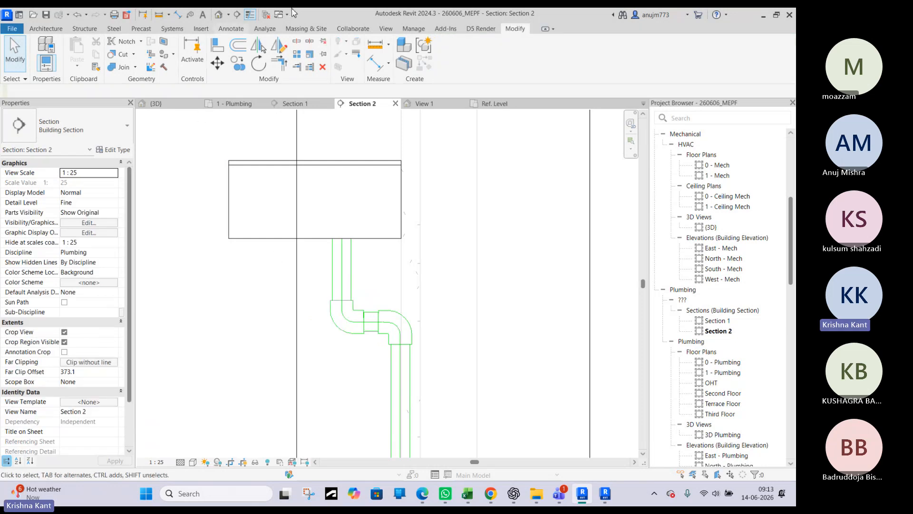
{"action": "left_click", "coordinate": [173, 29]}
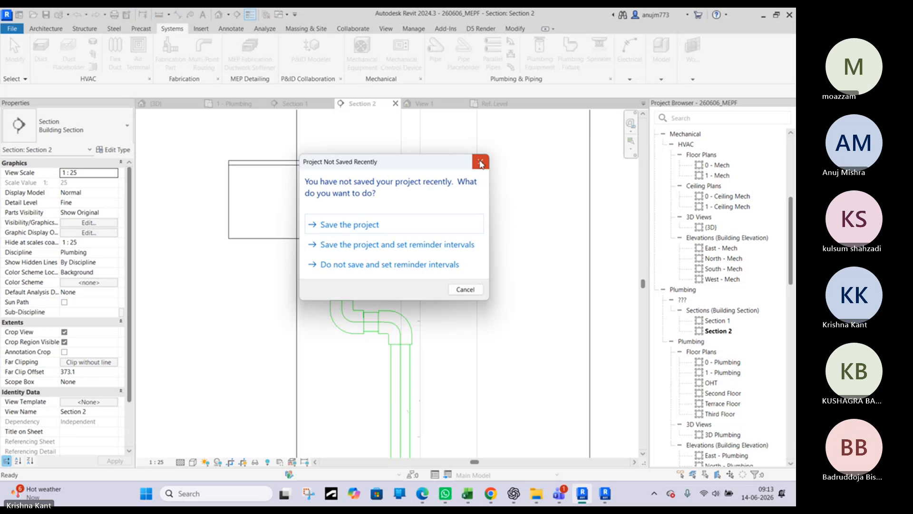
{"action": "left_click", "coordinate": [480, 164]}
{"action": "key", "text": "p"}
{"action": "key", "text": "f"}
{"action": "left_click", "coordinate": [75, 142]}
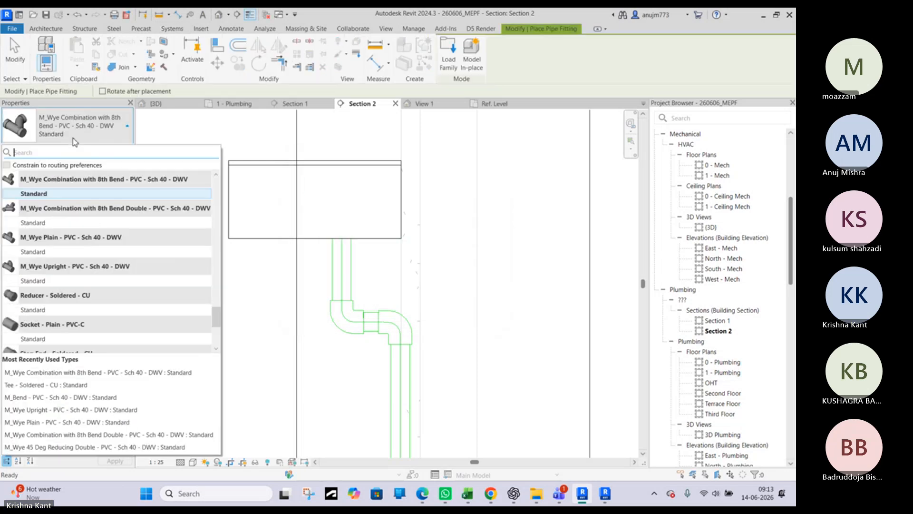
{"action": "scroll", "coordinate": [64, 285], "scroll_direction": "down", "scroll_amount": 3}
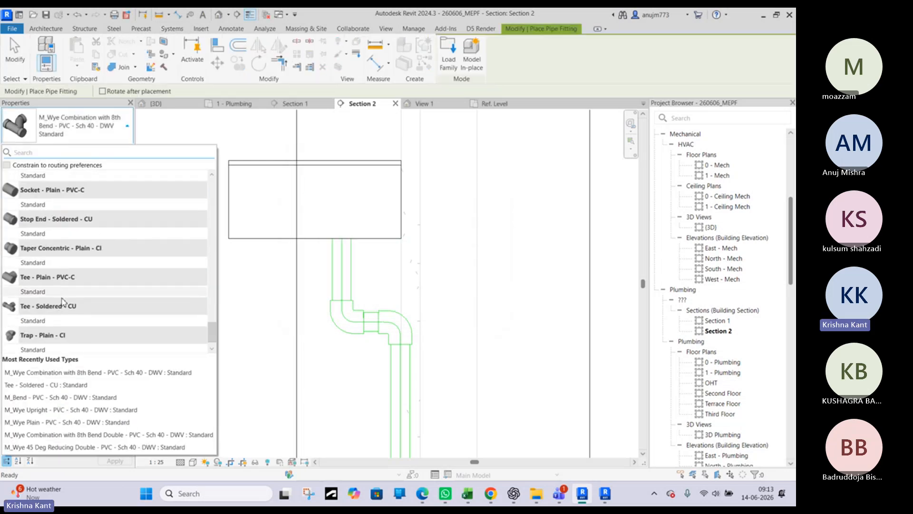
{"action": "scroll", "coordinate": [62, 304], "scroll_direction": "down", "scroll_amount": 1}
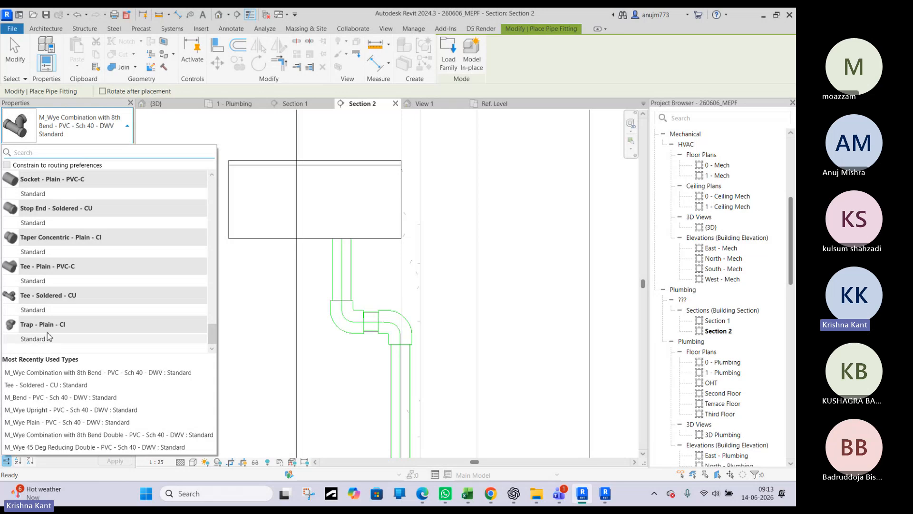
{"action": "mouse_move", "coordinate": [53, 339]}
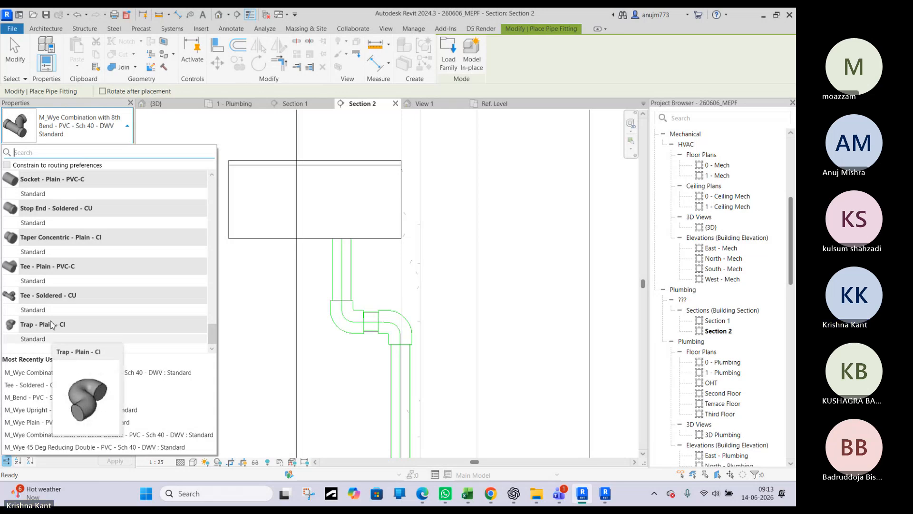
{"action": "scroll", "coordinate": [53, 325], "scroll_direction": "up", "scroll_amount": 6}
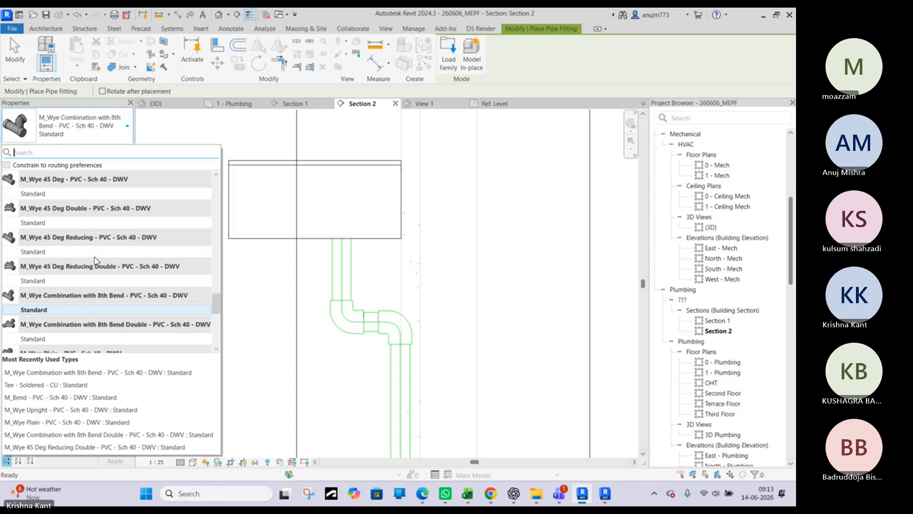
{"action": "scroll", "coordinate": [95, 261], "scroll_direction": "up", "scroll_amount": 5}
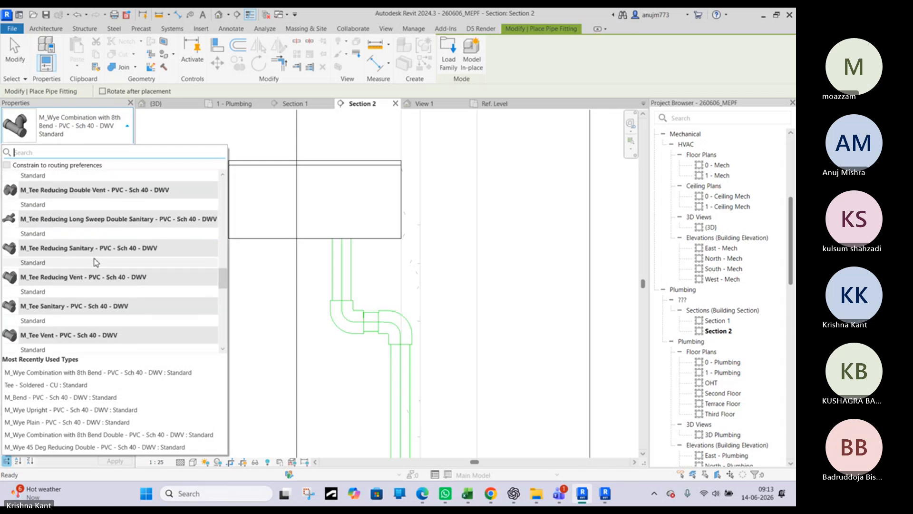
{"action": "scroll", "coordinate": [95, 262], "scroll_direction": "up", "scroll_amount": 1}
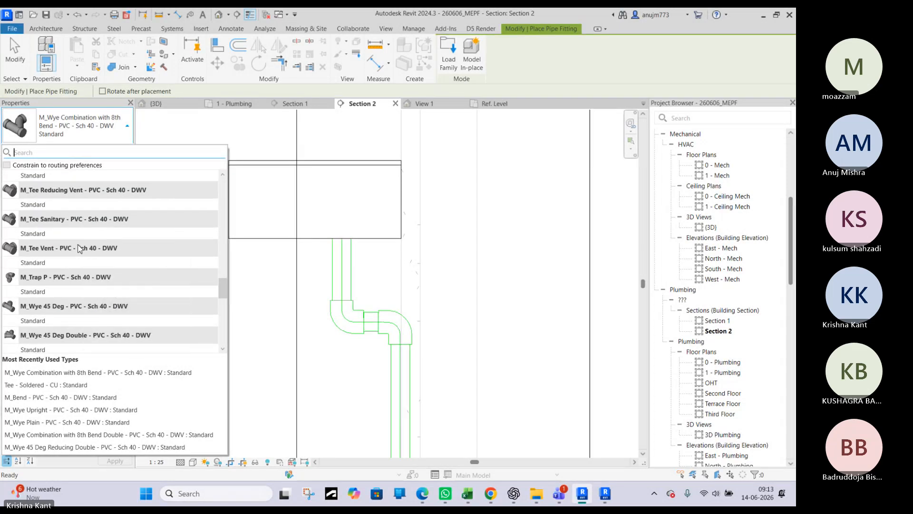
{"action": "scroll", "coordinate": [81, 249], "scroll_direction": "down", "scroll_amount": 3}
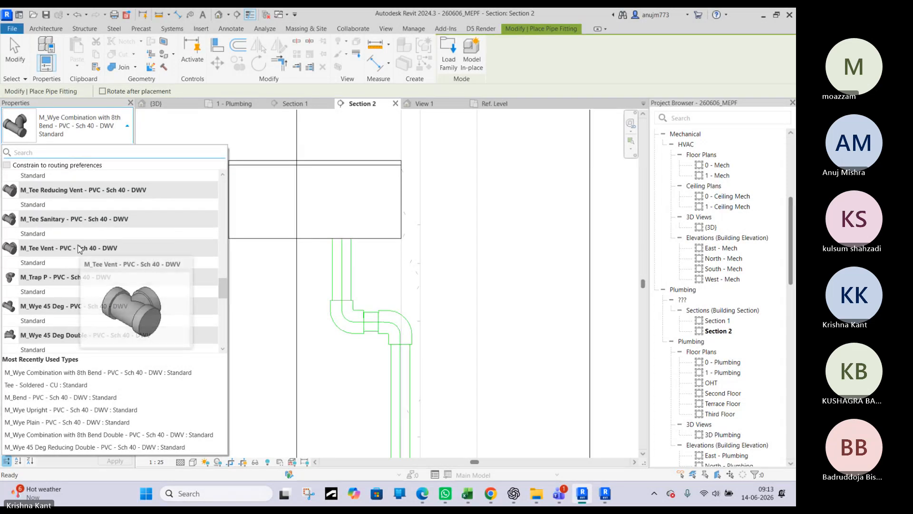
{"action": "left_click", "coordinate": [40, 292]}
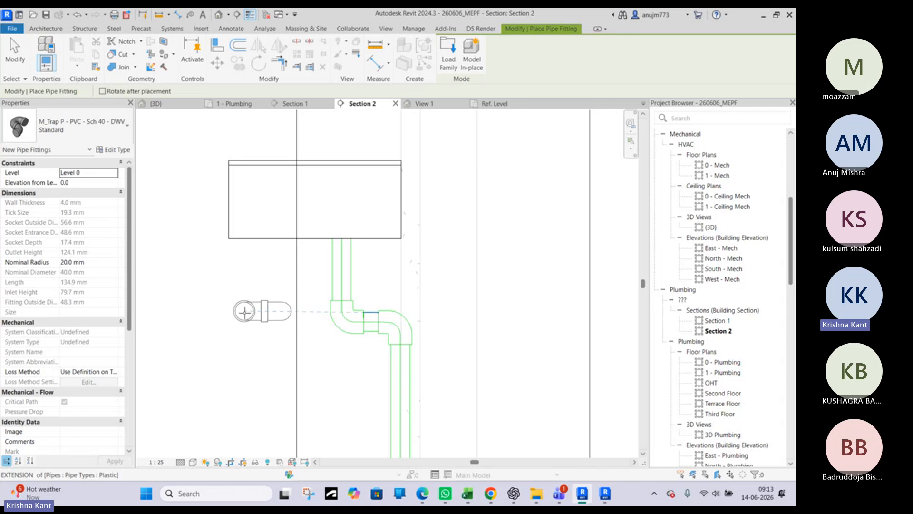
{"action": "left_click", "coordinate": [243, 312]}
{"action": "key", "text": "Escape"}
{"action": "key", "text": "Escape"}
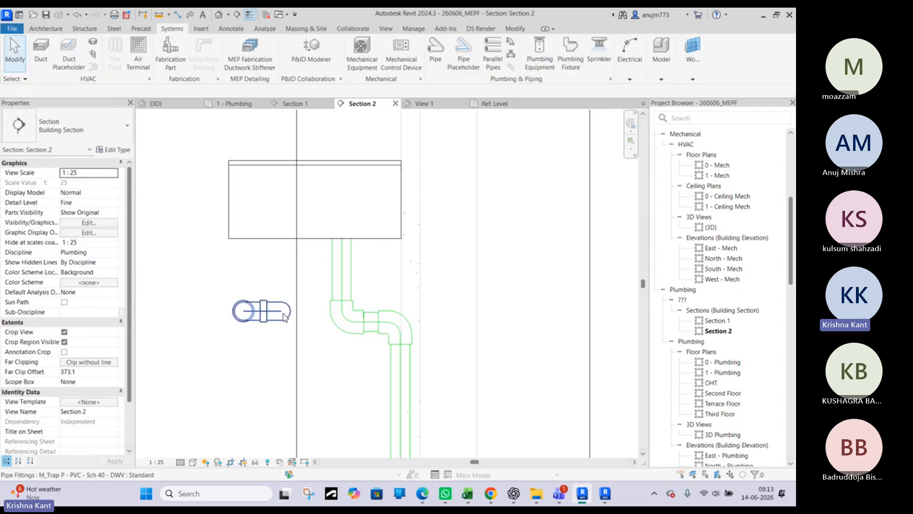
{"action": "left_click", "coordinate": [349, 322]}
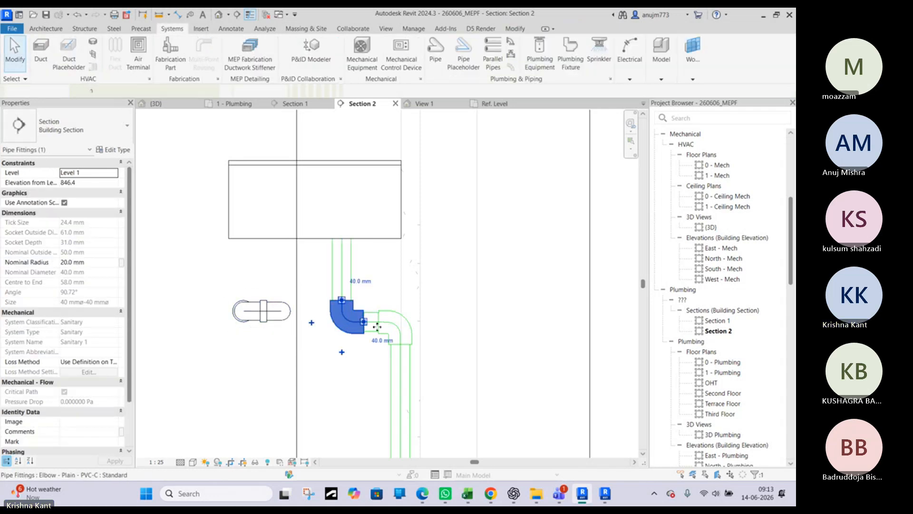
{"action": "scroll", "coordinate": [349, 323], "scroll_direction": "up", "scroll_amount": 3}
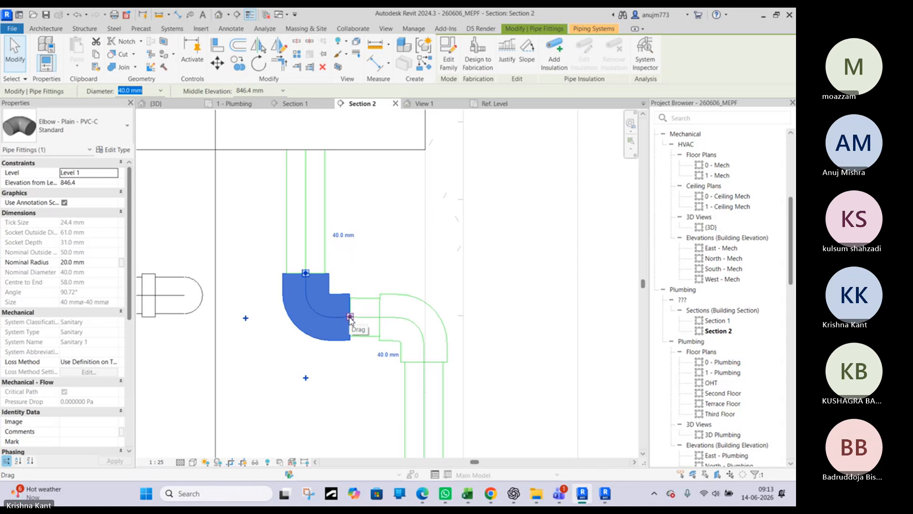
{"action": "left_click", "coordinate": [350, 317]}
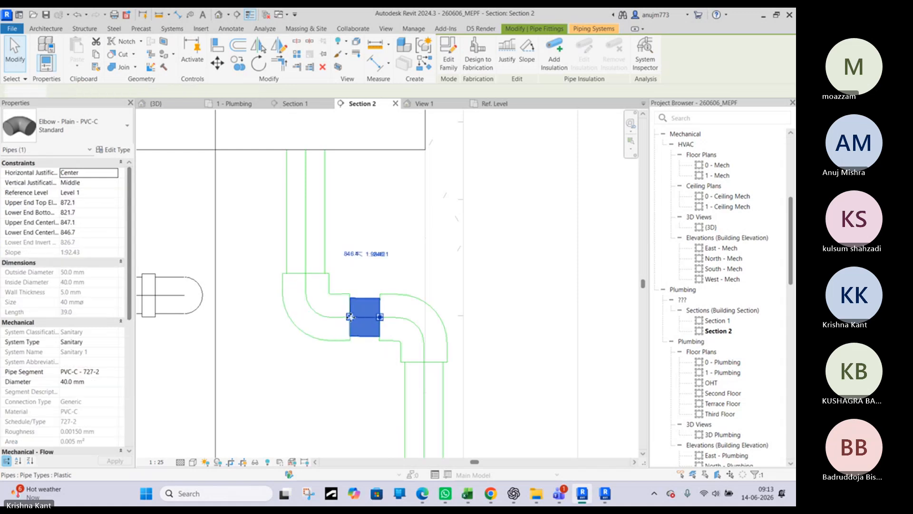
{"action": "scroll", "coordinate": [349, 321], "scroll_direction": "down", "scroll_amount": 2}
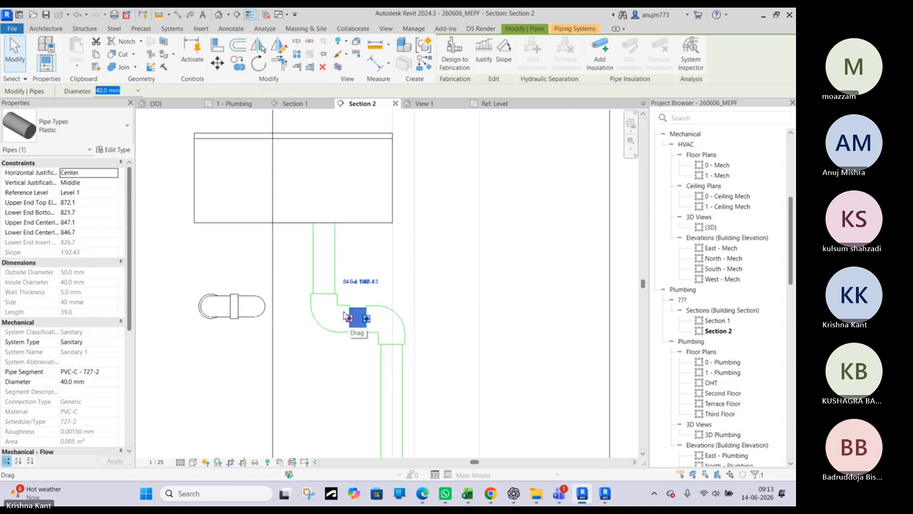
{"action": "left_click", "coordinate": [261, 332]}
{"action": "key", "text": "m"}
{"action": "key", "text": "a"}
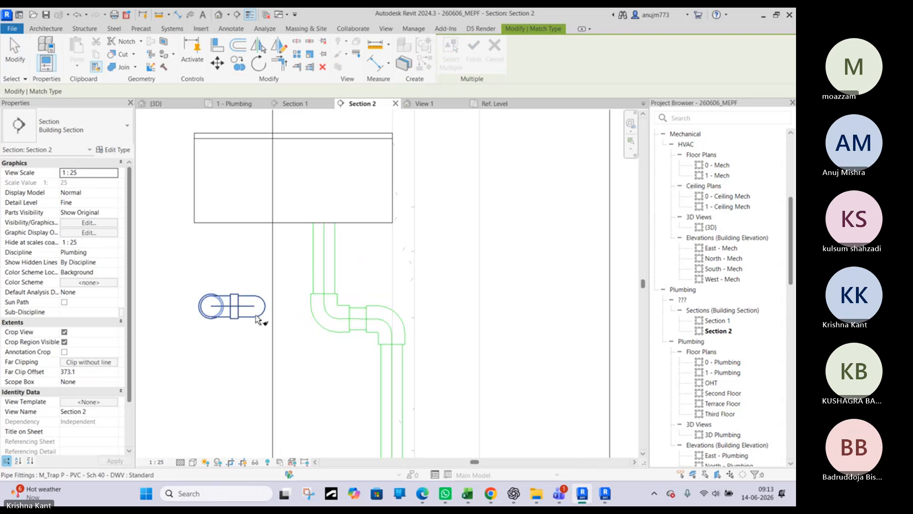
{"action": "left_click", "coordinate": [256, 316]}
{"action": "key", "text": "Escape"}
{"action": "key", "text": "Escape"}
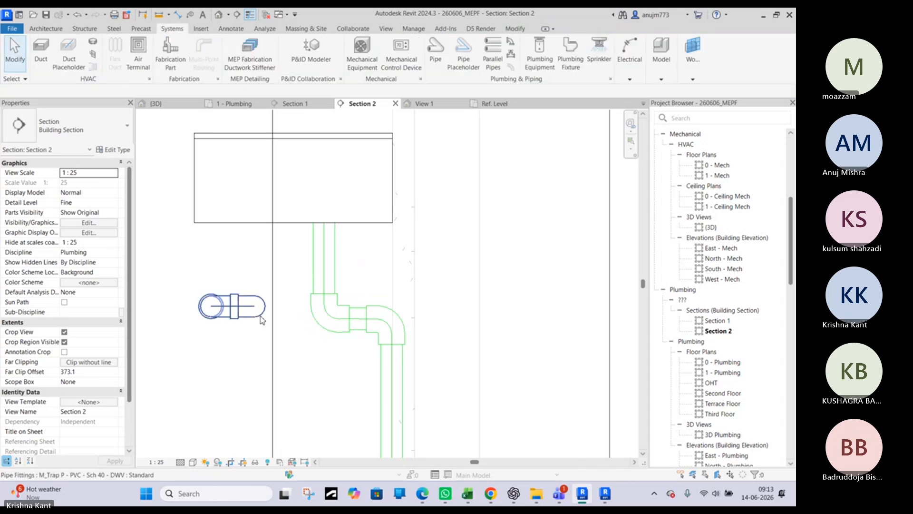
Locate the placed P-trap under the sink in the 1 - Plumbing floor plan
{"action": "left_click", "coordinate": [261, 319]}
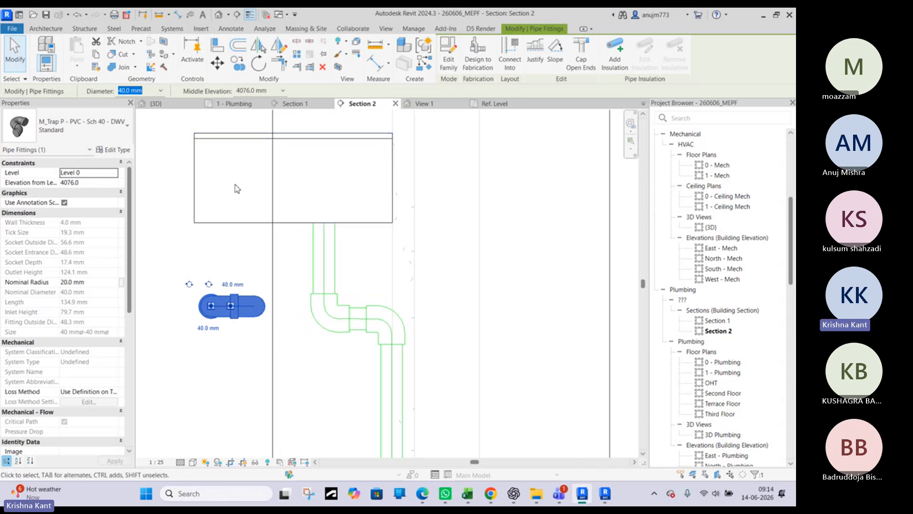
{"action": "left_click", "coordinate": [238, 104]}
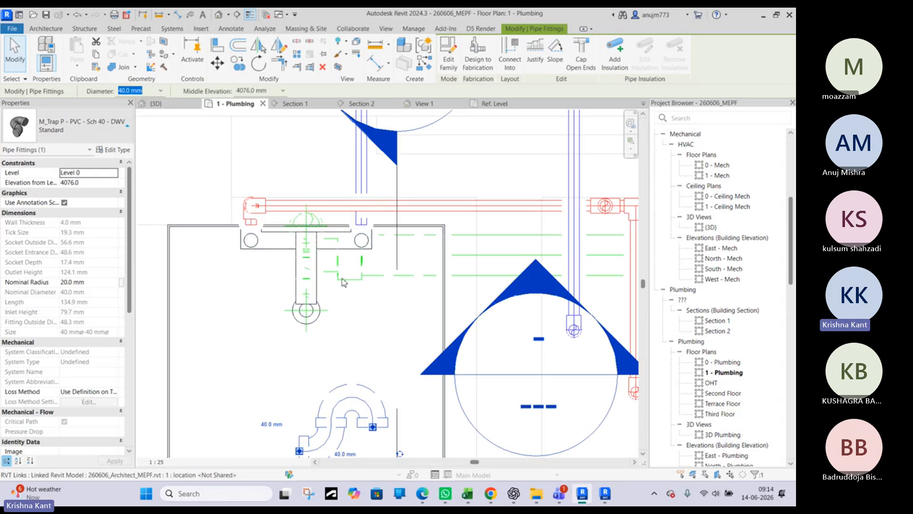
{"action": "left_click", "coordinate": [81, 126]}
{"action": "key", "text": "Escape"}
{"action": "key", "text": "Escape"}
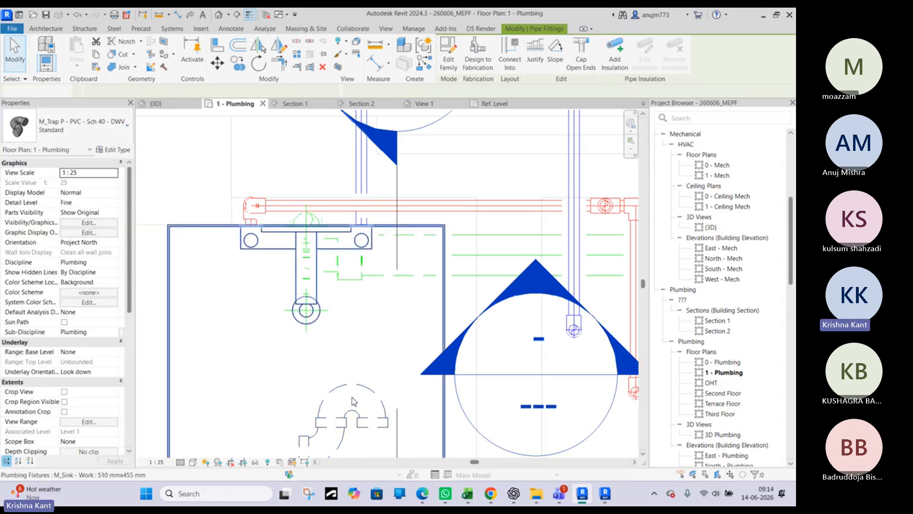
{"action": "middle_click_drag", "start_coordinate": [344, 425], "coordinate": [360, 260]}
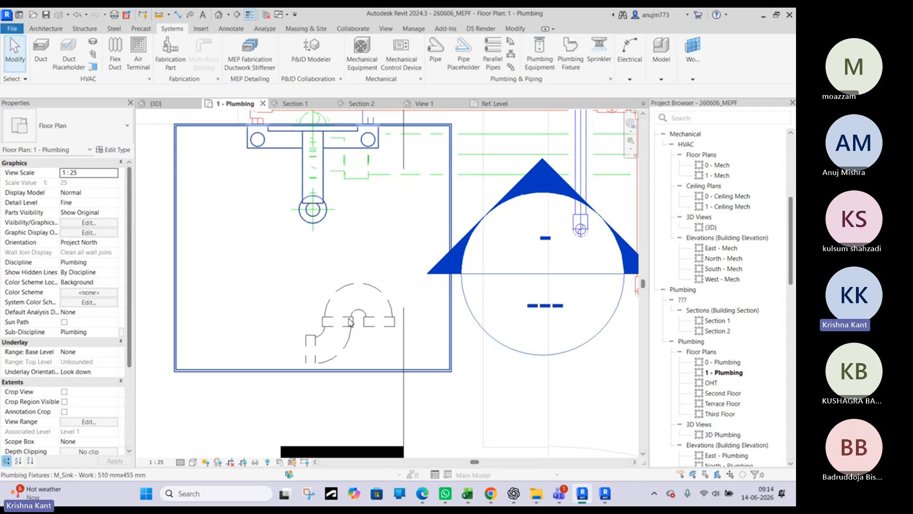
{"action": "key", "text": "Tab"}
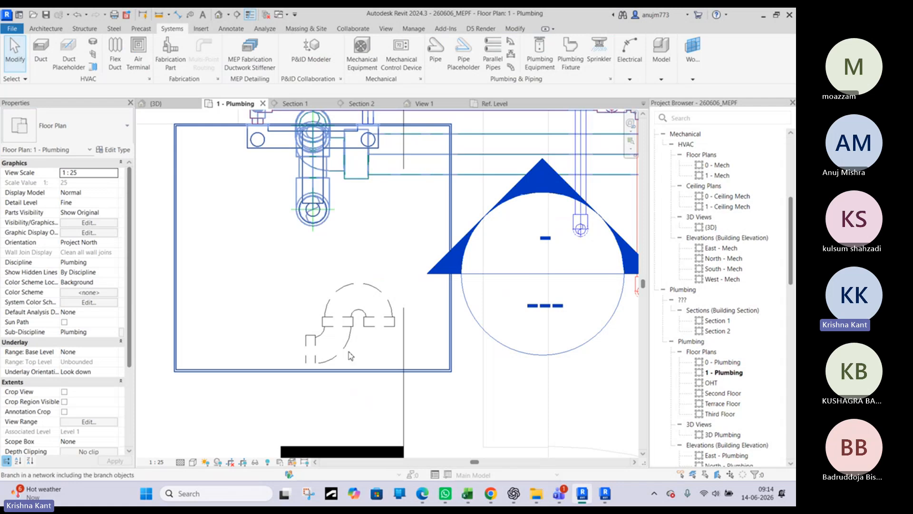
{"action": "left_click", "coordinate": [291, 394]}
{"action": "key", "text": "Escape"}
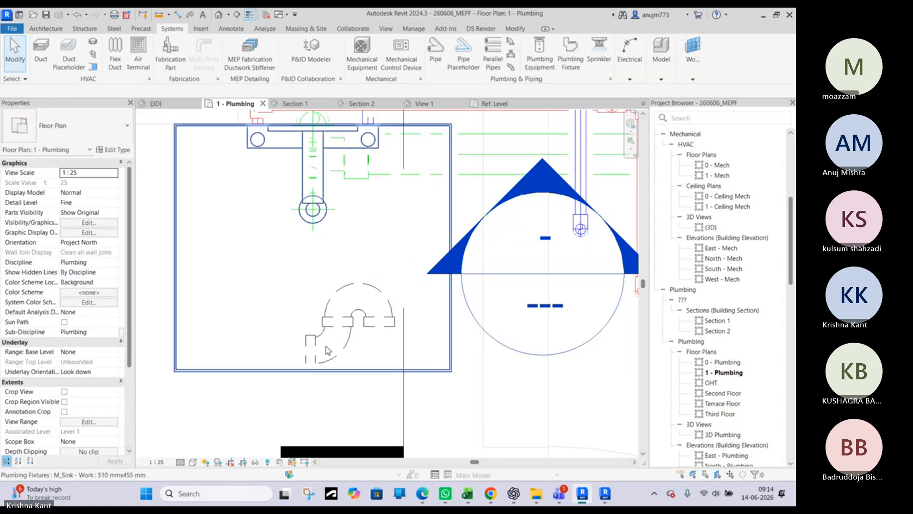
Move the P-trap away from the drop in Section 2 and return to the 1 - Plumbing floor plan
{"action": "left_click", "coordinate": [361, 103]}
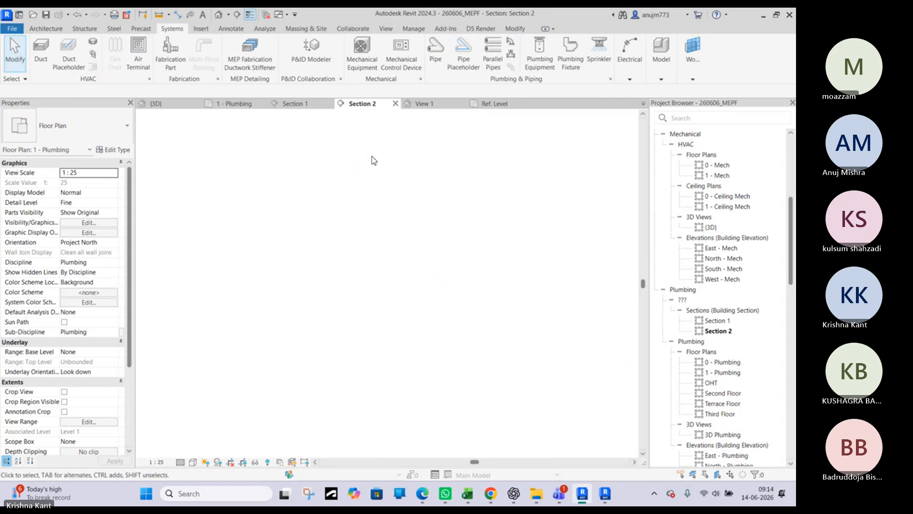
{"action": "left_click", "coordinate": [229, 306]}
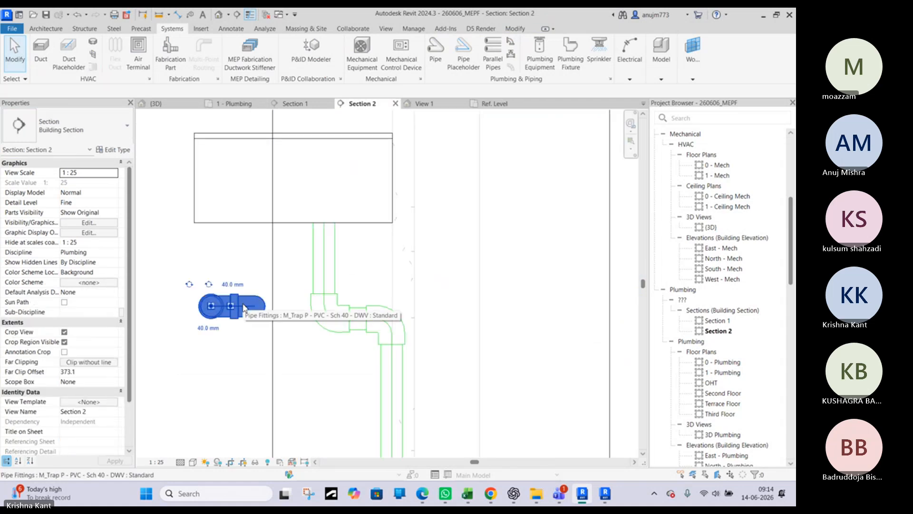
{"action": "left_click_drag", "start_coordinate": [243, 307], "coordinate": [178, 305]}
{"action": "left_click", "coordinate": [233, 103]}
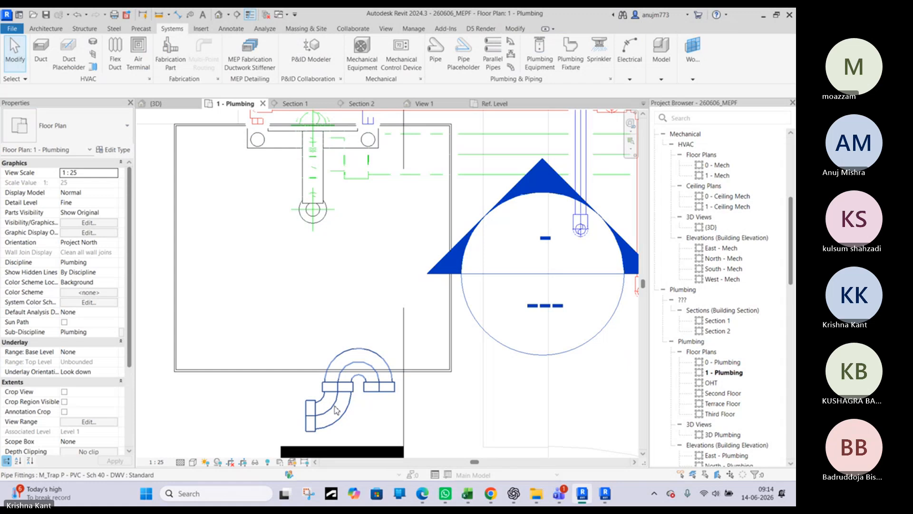
{"action": "left_click", "coordinate": [336, 410]}
{"action": "key", "text": "c"}
{"action": "key", "text": "s"}
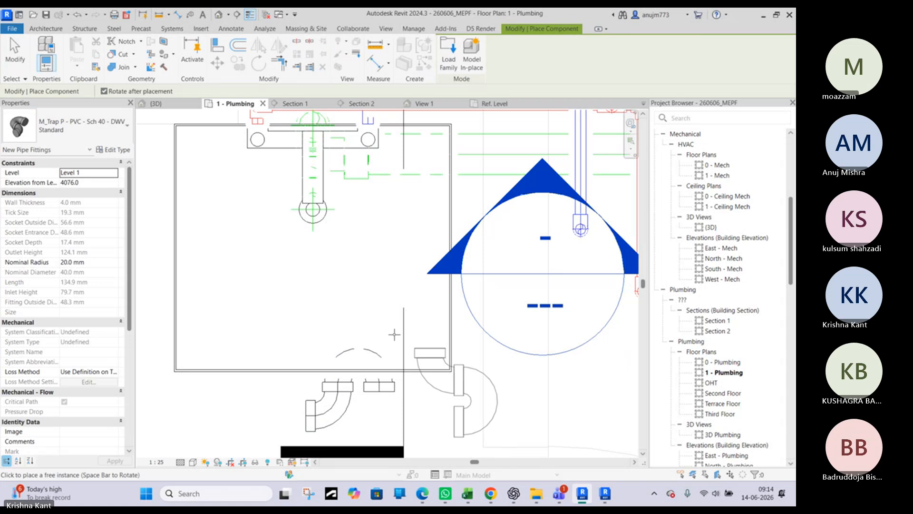
{"action": "scroll", "coordinate": [320, 320], "scroll_direction": "down", "scroll_amount": 3}
{"action": "key", "text": "Escape"}
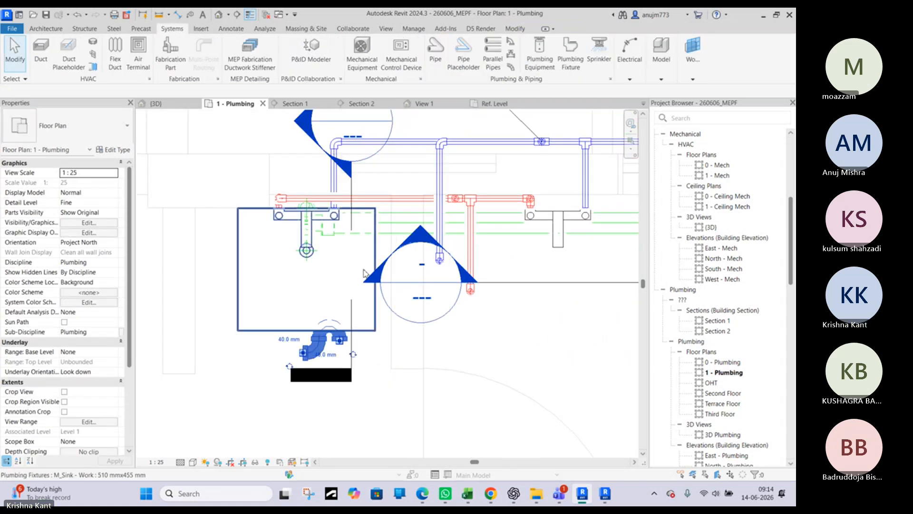
Move the P-trap back under the sink, beside its drain, in the floor plan
{"action": "left_click", "coordinate": [320, 344]}
{"action": "key", "text": "Escape"}
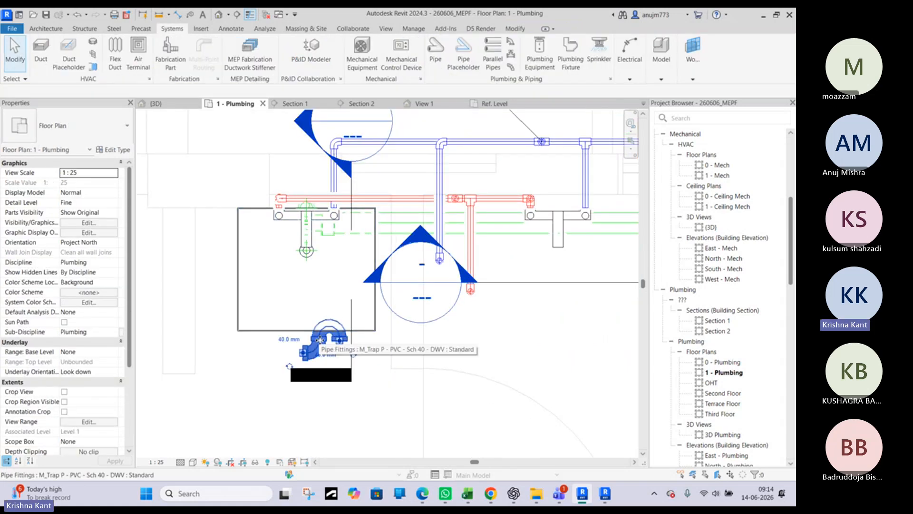
{"action": "left_click_drag", "start_coordinate": [320, 341], "coordinate": [352, 257]}
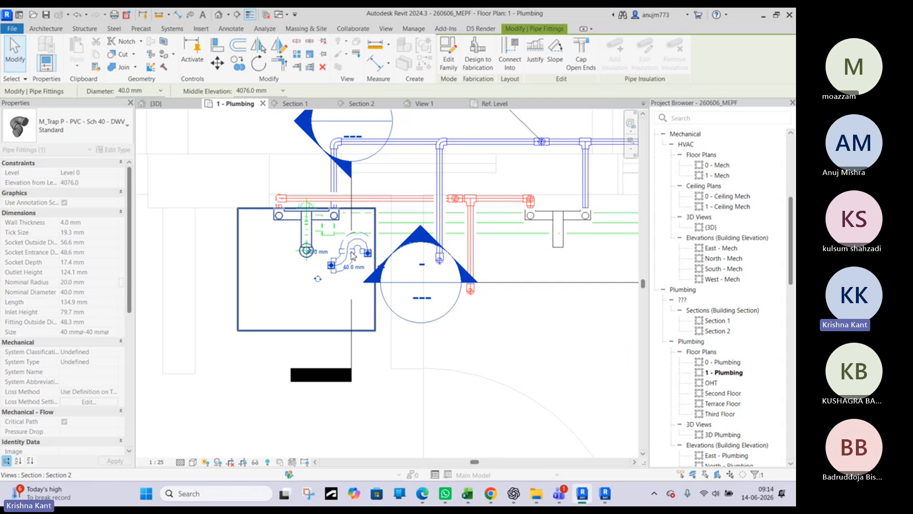
Open Section 1 and try to rotate the P-trap by 90° with the Copy option active
{"action": "key", "text": "Escape"}
{"action": "double_click", "coordinate": [424, 239]}
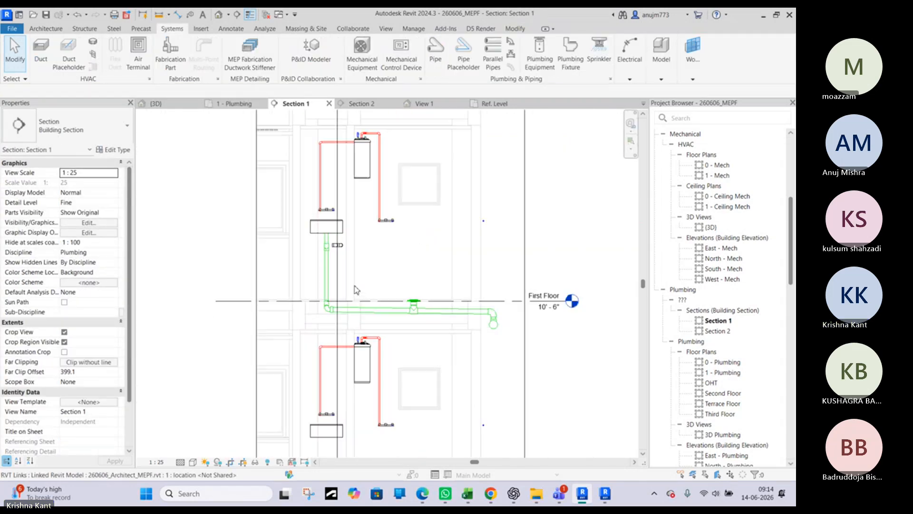
{"action": "scroll", "coordinate": [338, 241], "scroll_direction": "up", "scroll_amount": 5}
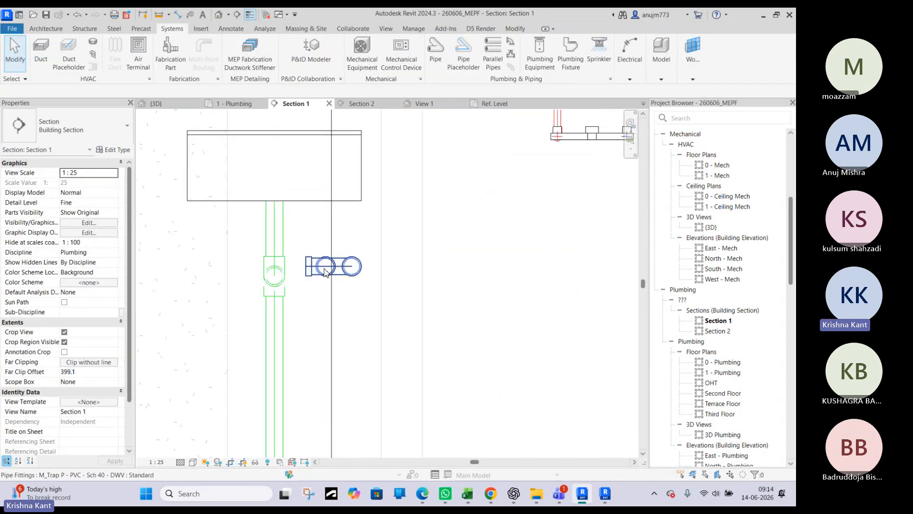
{"action": "left_click", "coordinate": [325, 271]}
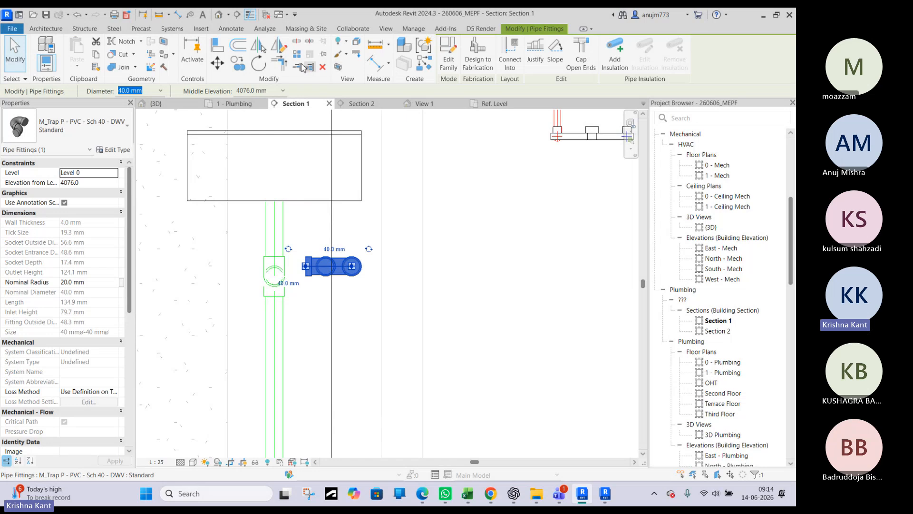
{"action": "left_click", "coordinate": [257, 64]}
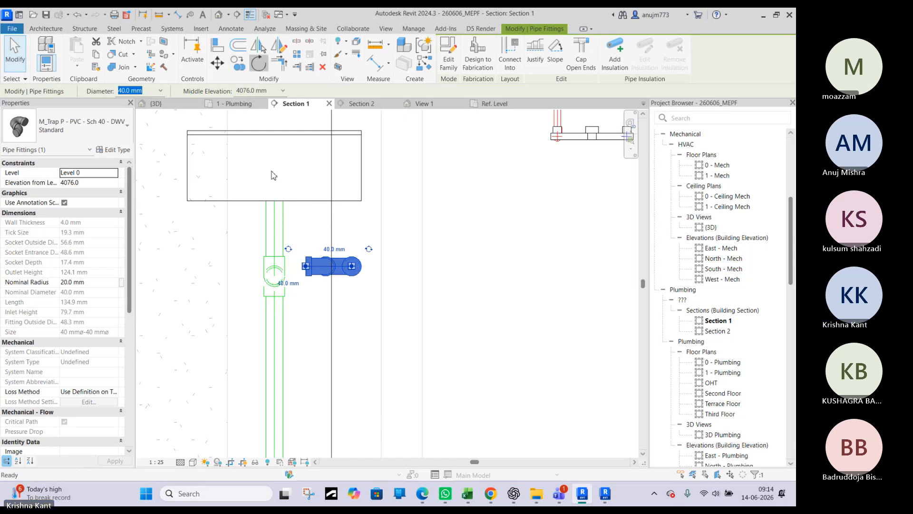
{"action": "left_click", "coordinate": [337, 213]}
{"action": "type", "text": "90"}
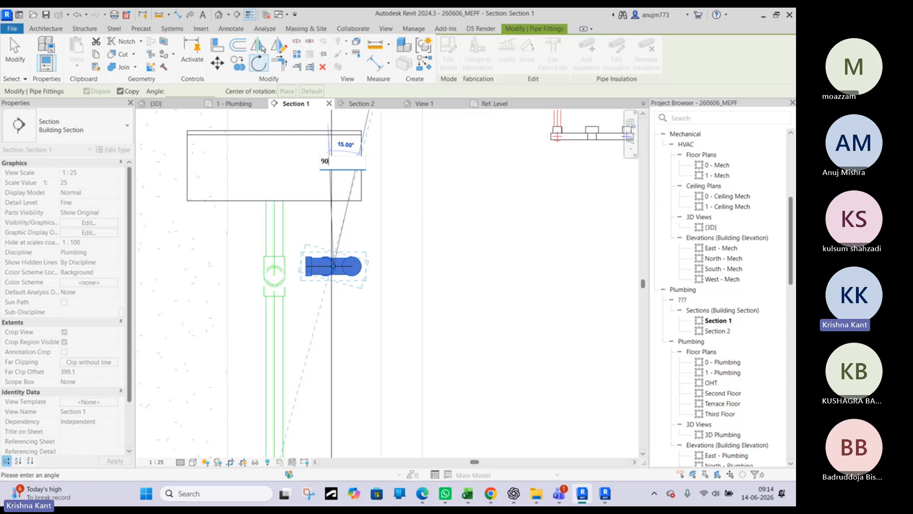
{"action": "key", "text": "Return"}
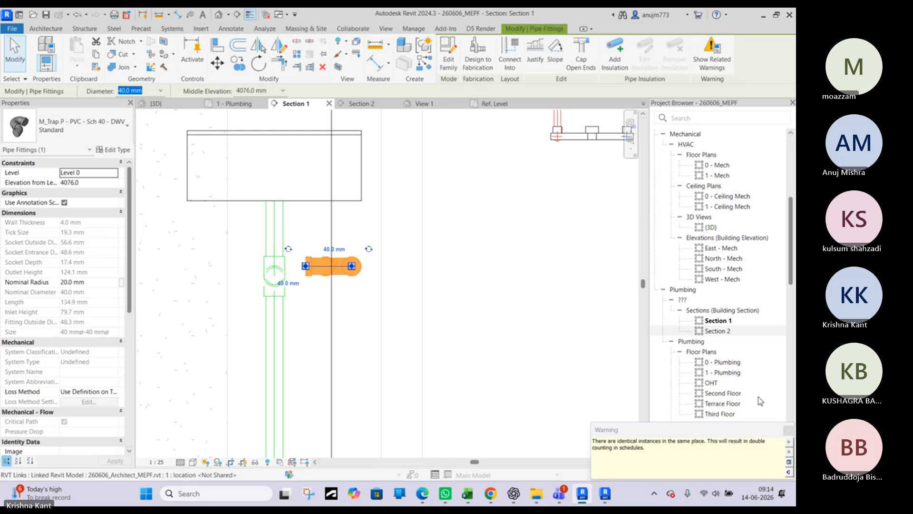
{"action": "left_click", "coordinate": [551, 364]}
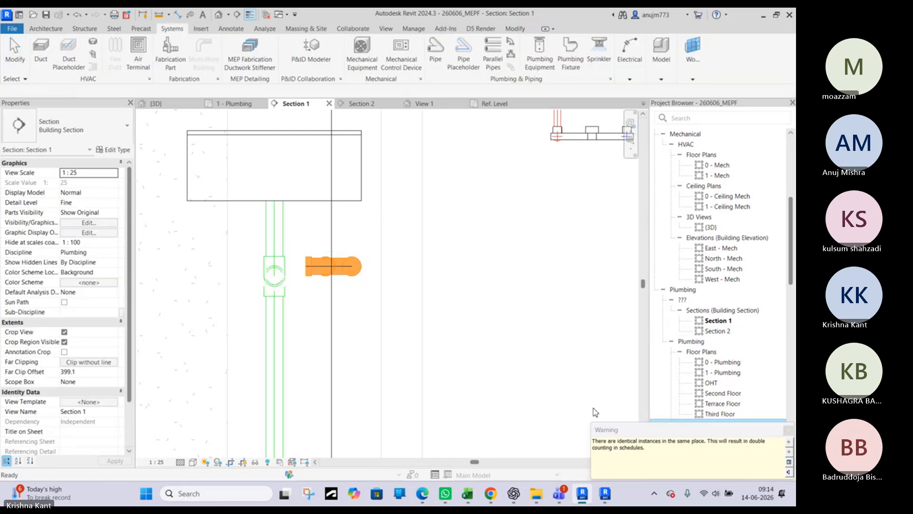
Move one of the overlapping P-traps clear of the sink's drop in Section 2 and delete the one remaining at the drop
{"action": "left_click", "coordinate": [318, 272]}
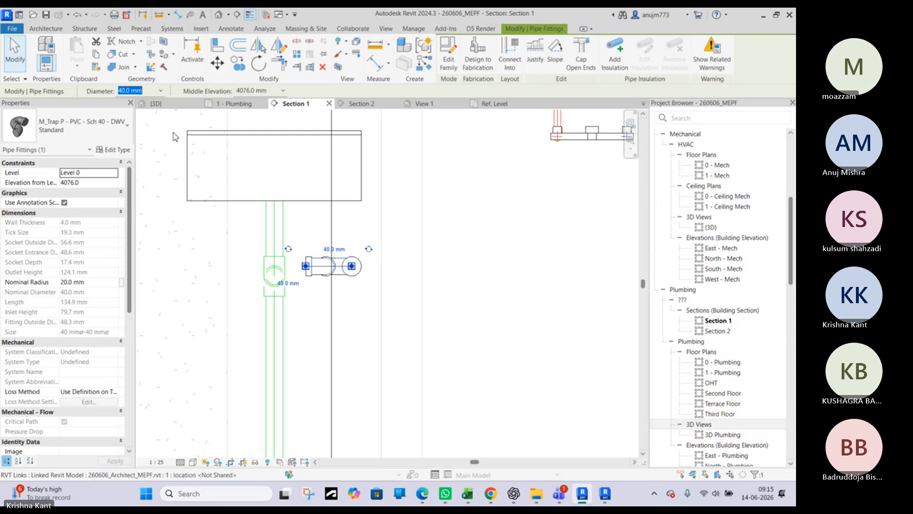
{"action": "left_click", "coordinate": [210, 113]}
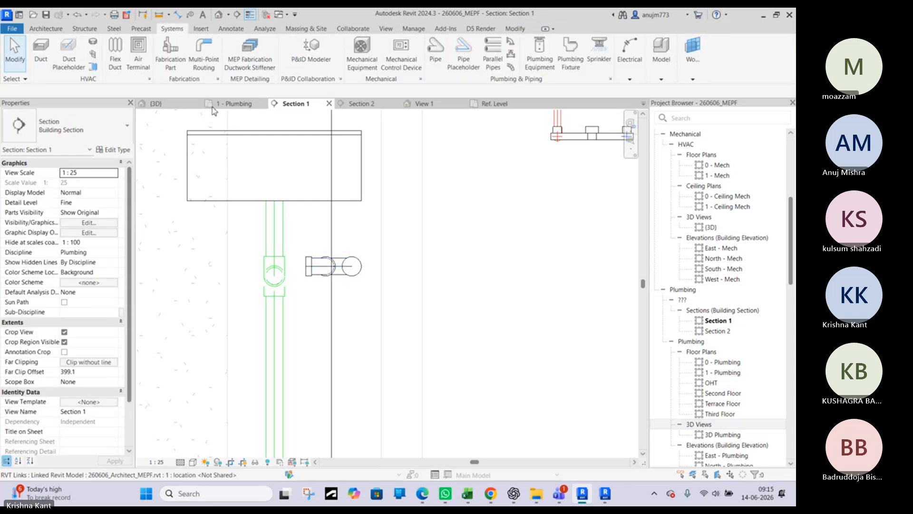
{"action": "left_click", "coordinate": [376, 107]}
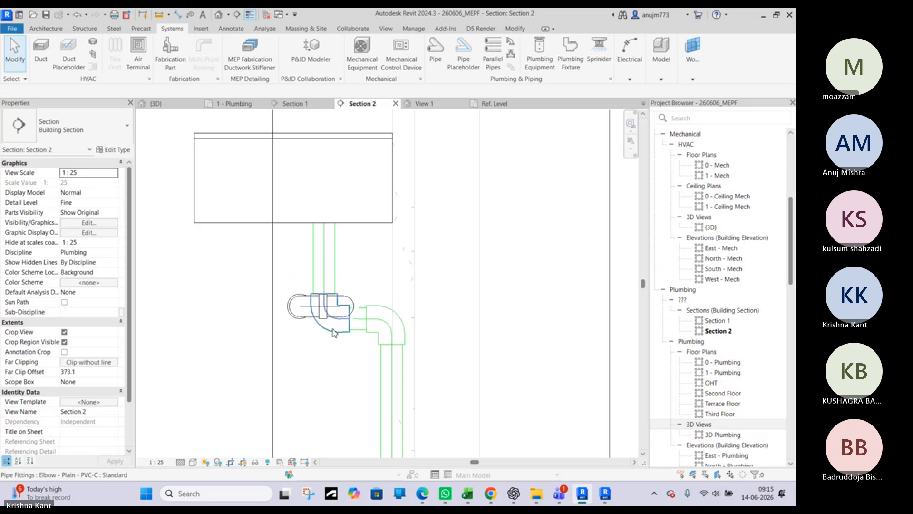
{"action": "left_click", "coordinate": [302, 314]}
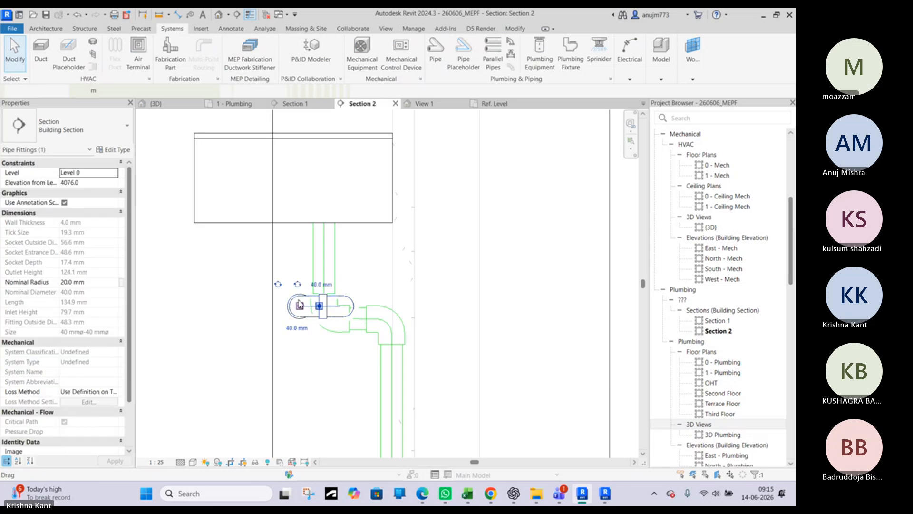
{"action": "left_click_drag", "start_coordinate": [303, 314], "coordinate": [207, 298]}
{"action": "key", "text": "Escape"}
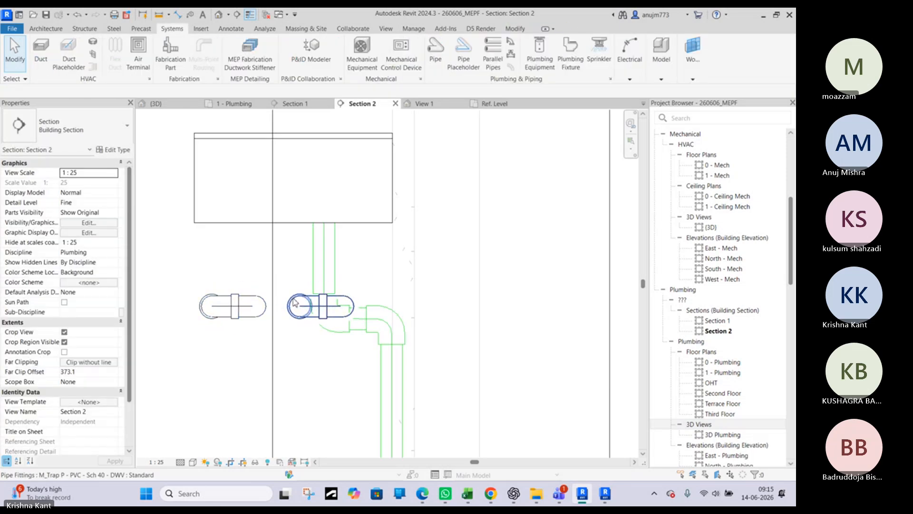
{"action": "left_click", "coordinate": [295, 303]}
{"action": "key", "text": "Delete"}
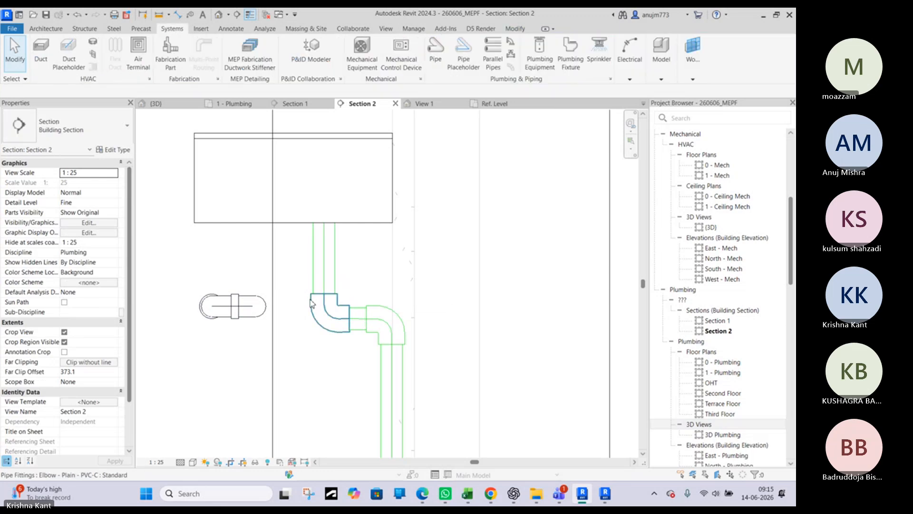
Delete both elbows of the offset below the sink's drop and pull the short horizontal pipe away from them
{"action": "left_click", "coordinate": [383, 313]}
{"action": "key", "text": "Delete"}
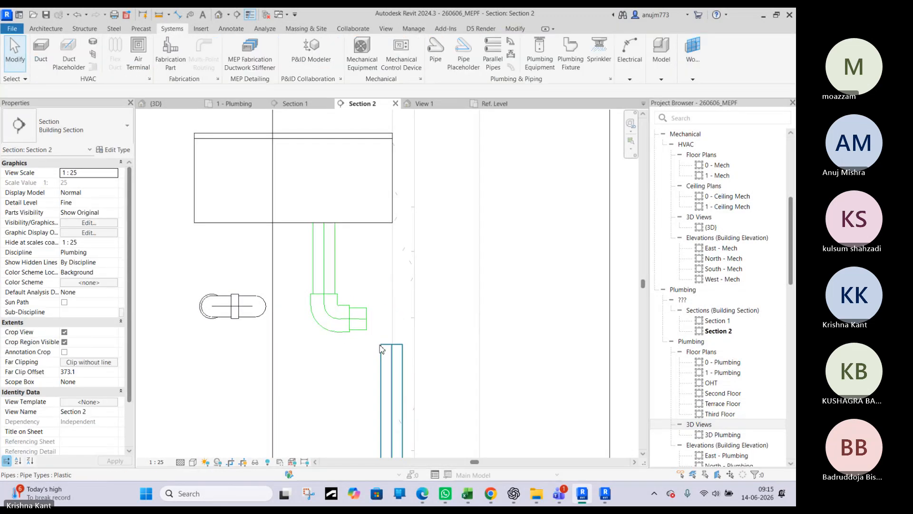
{"action": "left_click_drag", "start_coordinate": [368, 319], "coordinate": [439, 318]}
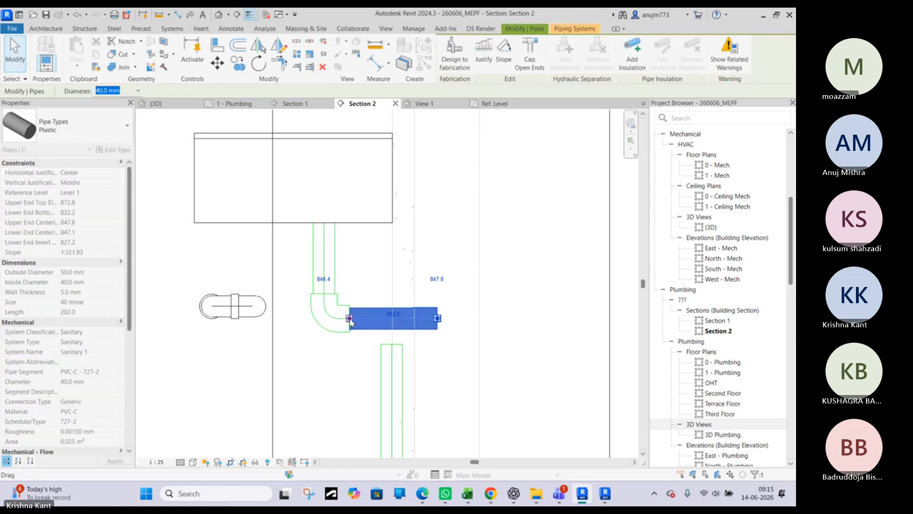
{"action": "left_click_drag", "start_coordinate": [368, 322], "coordinate": [347, 316]}
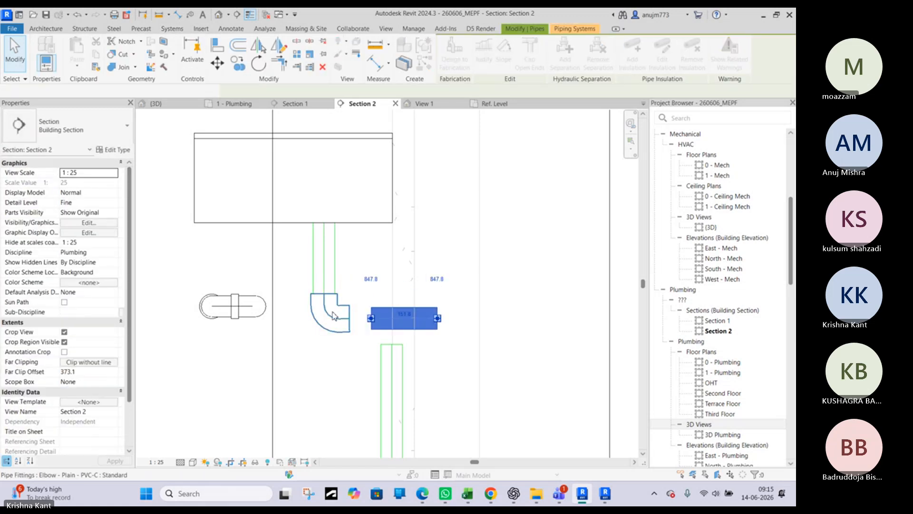
{"action": "left_click", "coordinate": [333, 314]}
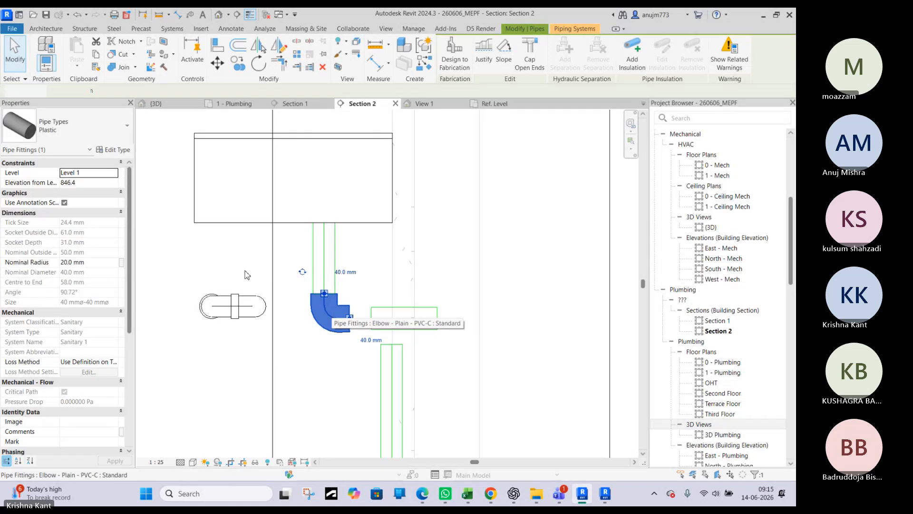
{"action": "left_click", "coordinate": [87, 135]}
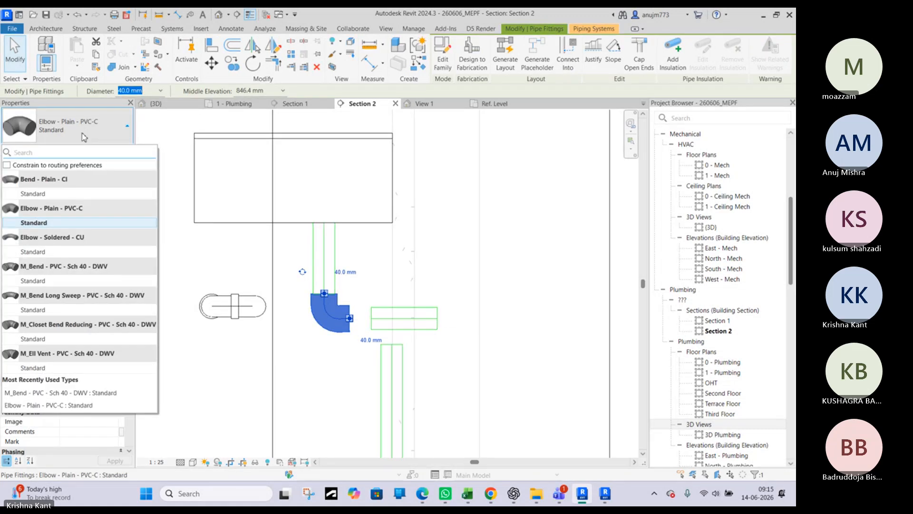
{"action": "left_click", "coordinate": [340, 310]}
{"action": "key", "text": "Delete"}
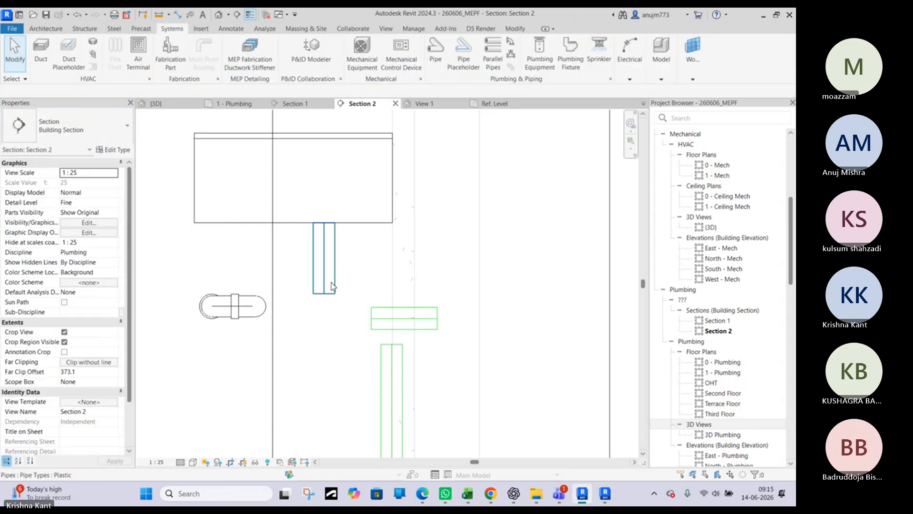
{"action": "left_click", "coordinate": [376, 318]}
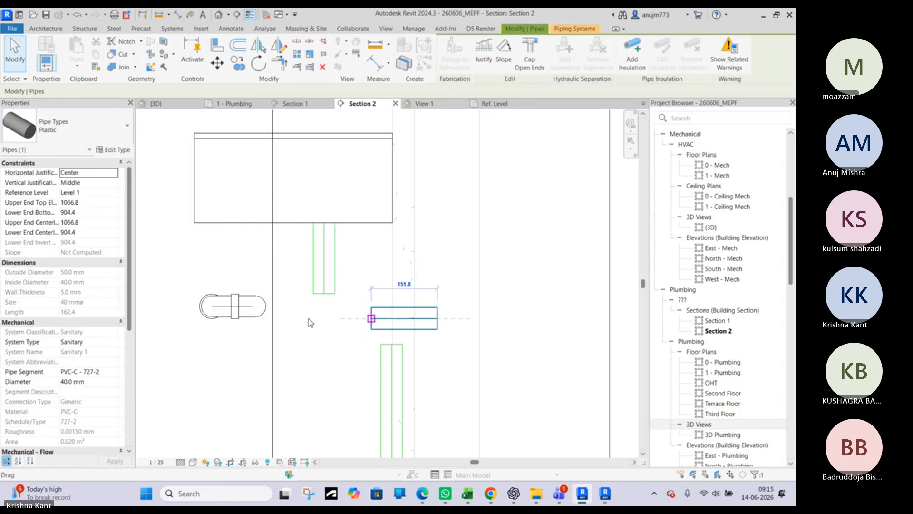
{"action": "left_click", "coordinate": [395, 314]}
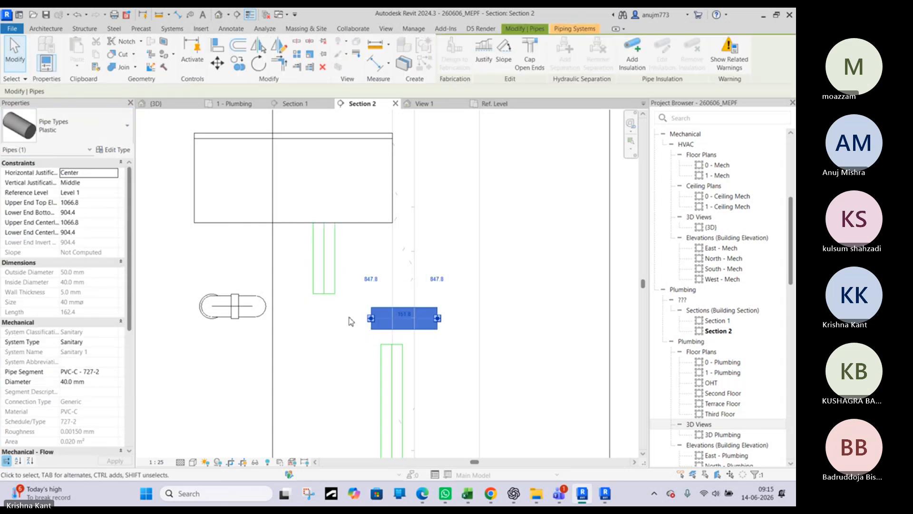
{"action": "right_click", "coordinate": [373, 323]}
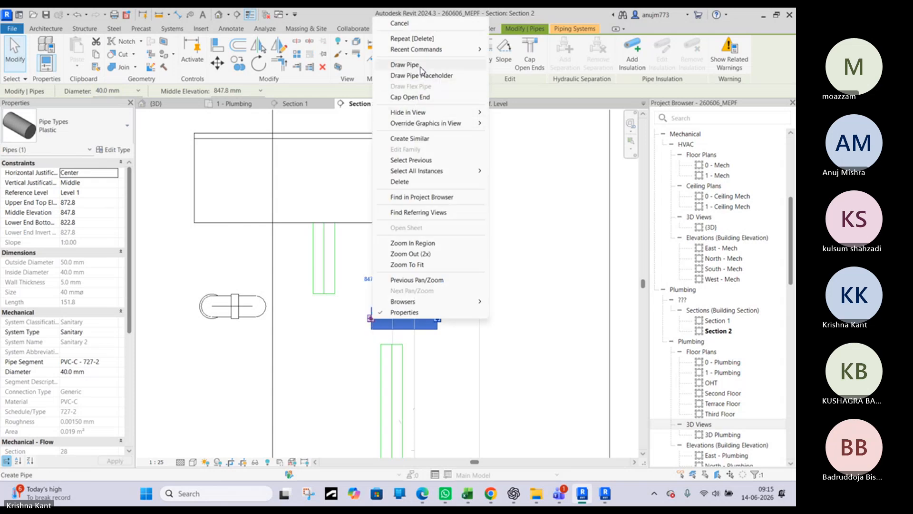
{"action": "key", "text": "Escape"}
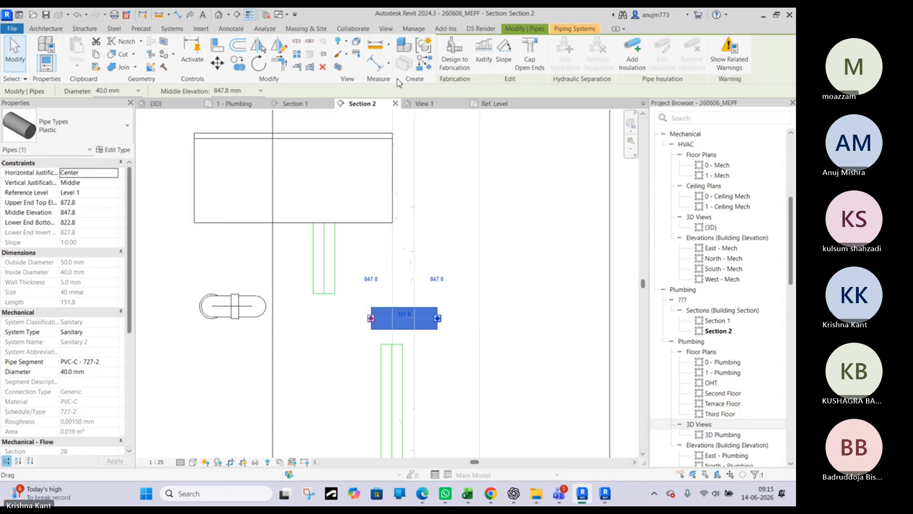
{"action": "key", "text": "Escape"}
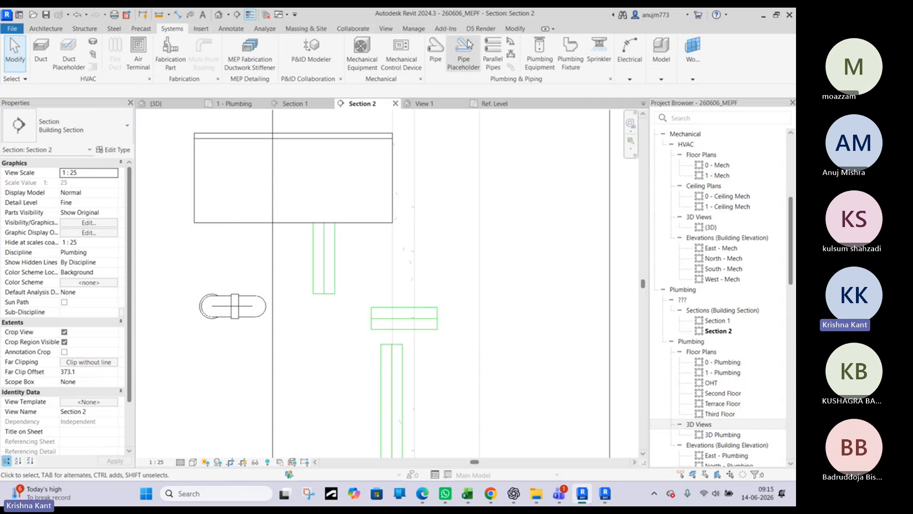
Place an M_Trap P - PVC - Sch 40 - DWV Standard fitting on the lower end of the sink's 40 mm drop
{"action": "left_click", "coordinate": [510, 42]}
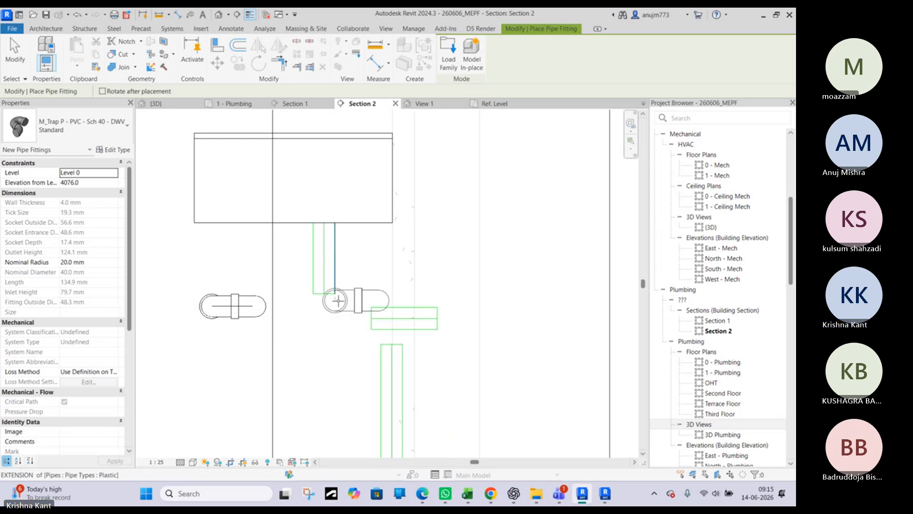
{"action": "scroll", "coordinate": [325, 293], "scroll_direction": "up", "scroll_amount": 2}
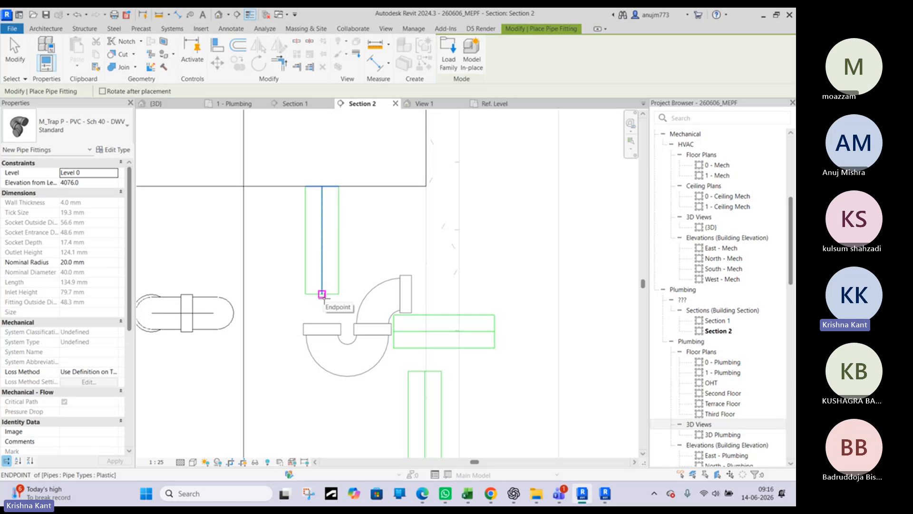
{"action": "left_click", "coordinate": [322, 294]}
{"action": "key", "text": "Escape"}
{"action": "key", "text": "Escape"}
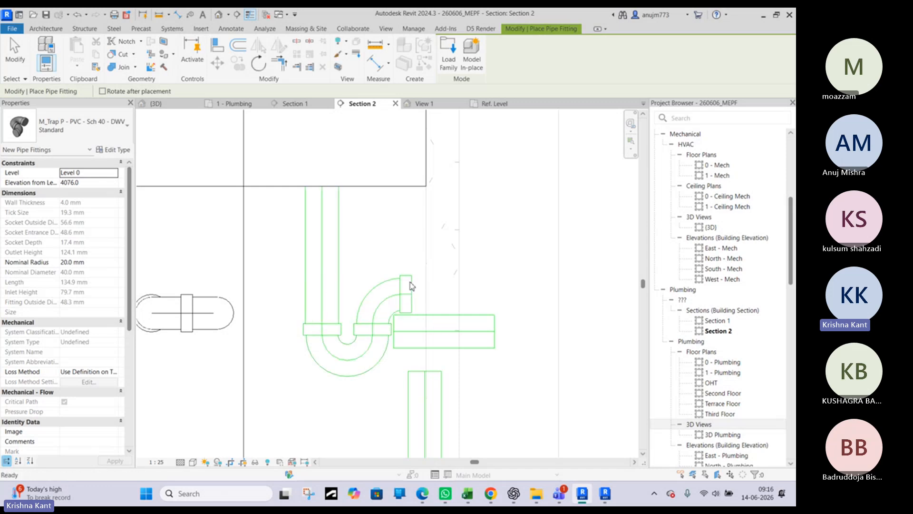
Delete the leftover short horizontal pipe beside the connected P-trap's outlet
{"action": "left_click", "coordinate": [377, 308]}
{"action": "left_click", "coordinate": [405, 344]}
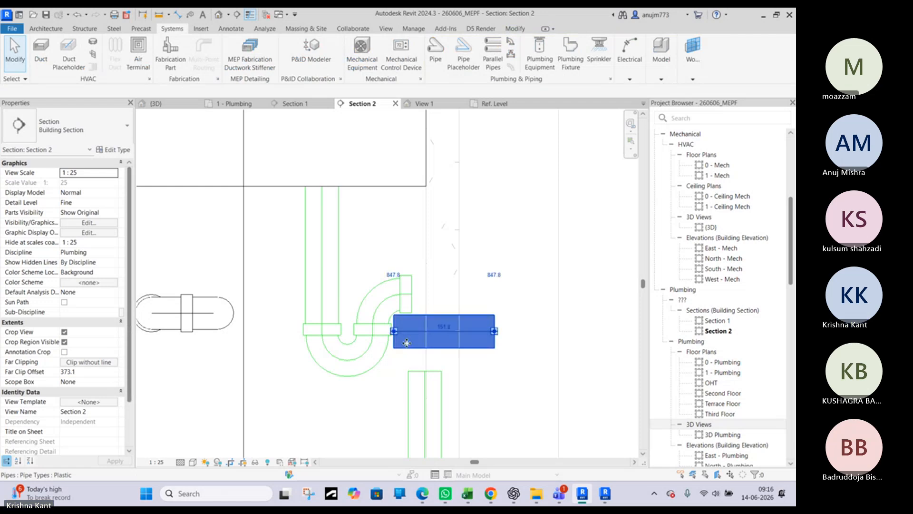
{"action": "key", "text": "Delete"}
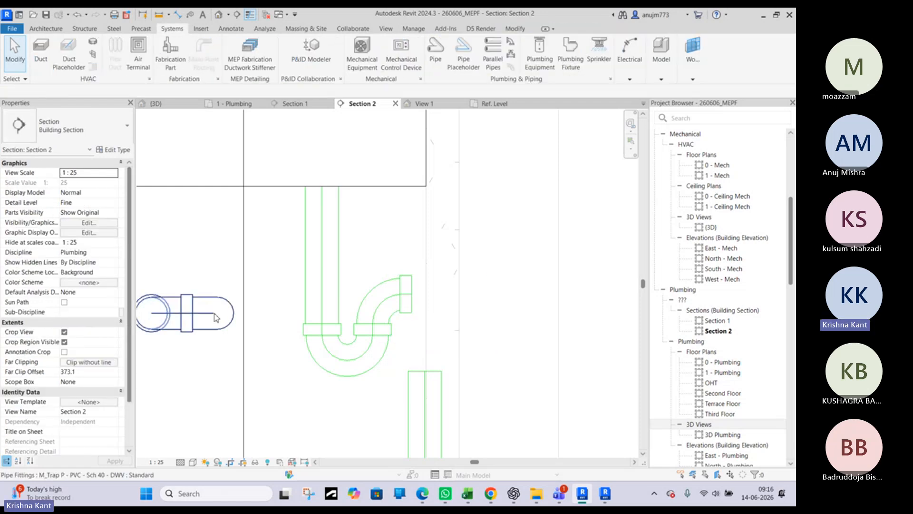
{"action": "scroll", "coordinate": [396, 324], "scroll_direction": "down", "scroll_amount": 1}
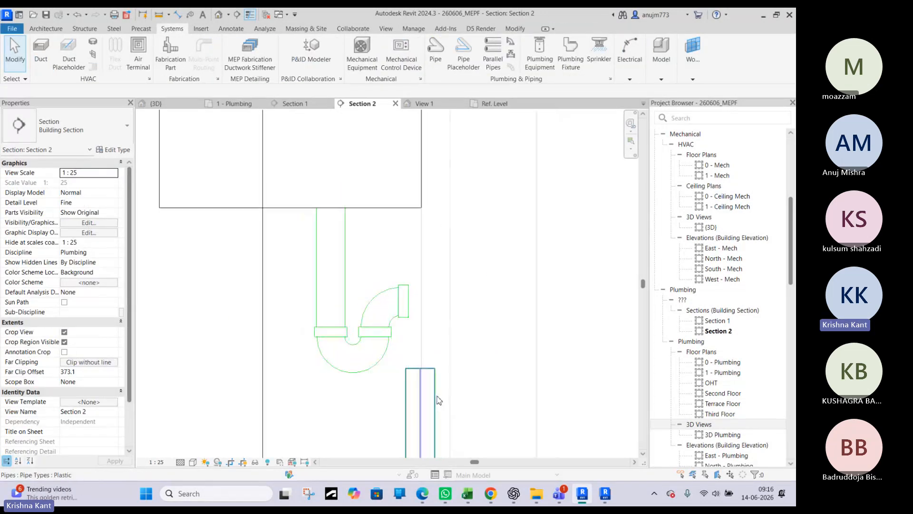
{"action": "left_click", "coordinate": [396, 322]}
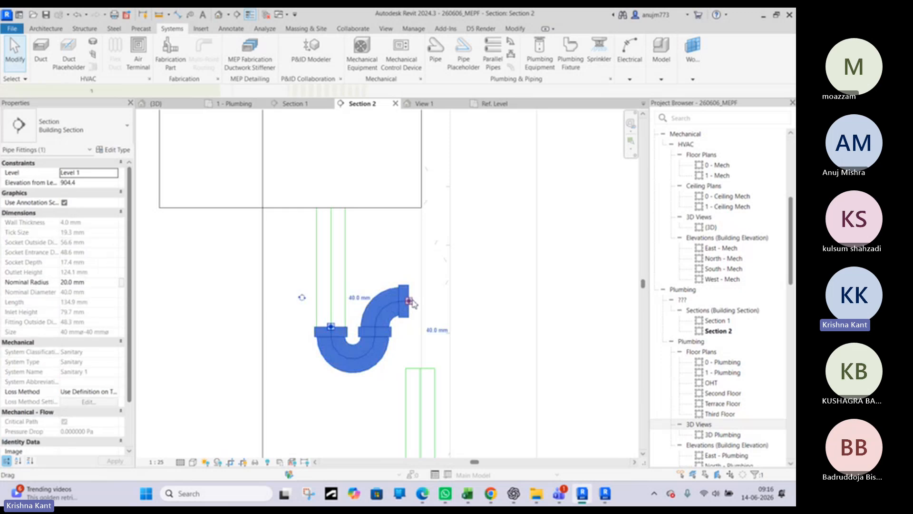
{"action": "scroll", "coordinate": [411, 336], "scroll_direction": "down", "scroll_amount": 2}
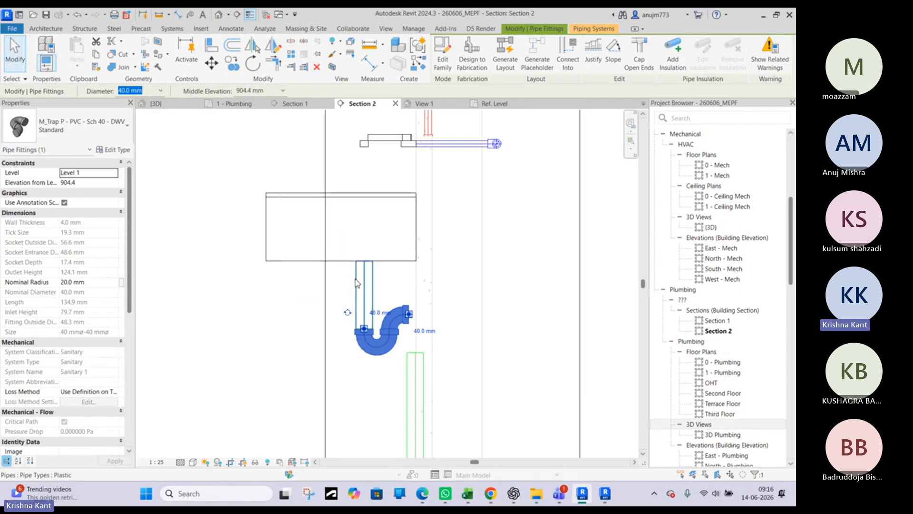
{"action": "key", "text": "Escape"}
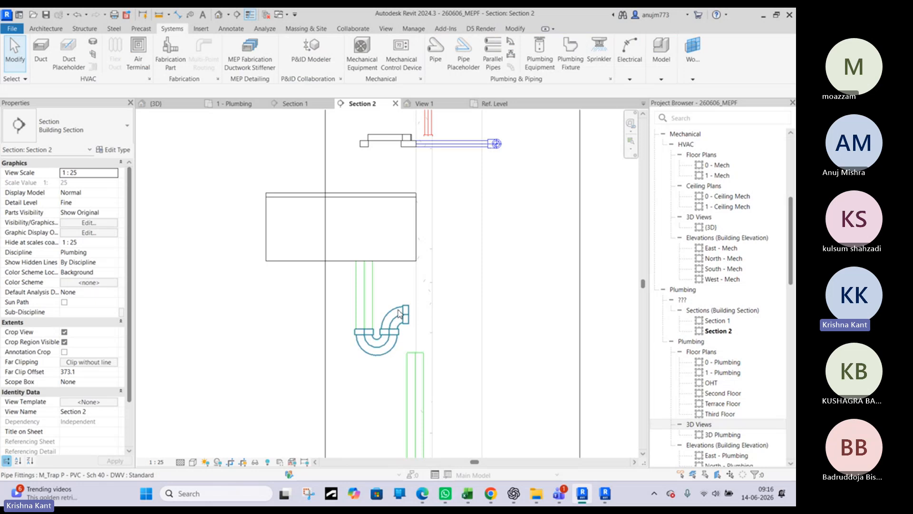
In the M_Sink - Work family's Ref. Level plan, move the drain's reference plane toward the basin's front and reload the family, overwriting the existing version
{"action": "left_click", "coordinate": [442, 105]}
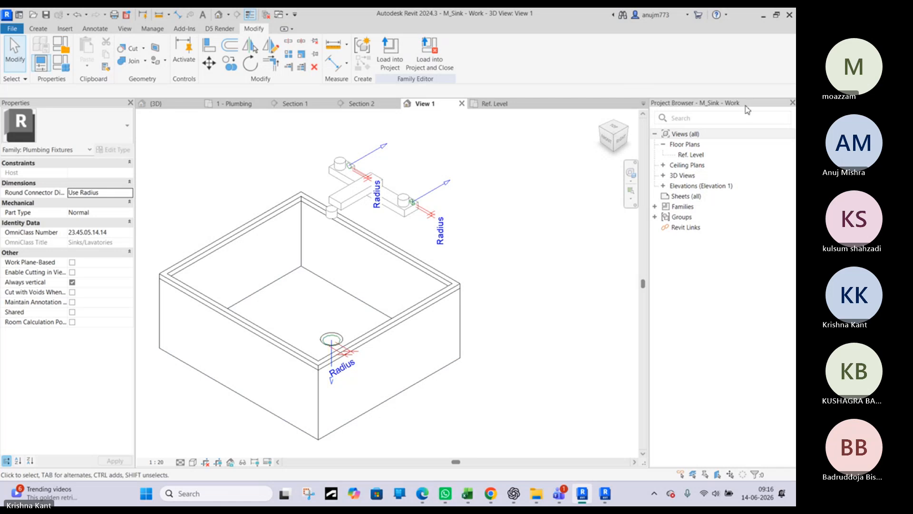
{"action": "double_click", "coordinate": [692, 155]}
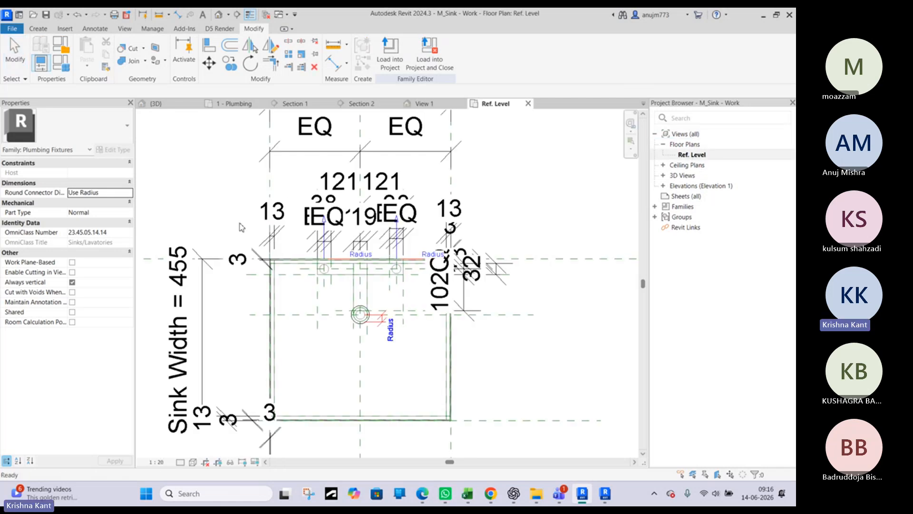
{"action": "left_click", "coordinate": [416, 314]}
{"action": "scroll", "coordinate": [416, 316], "scroll_direction": "up", "scroll_amount": 2}
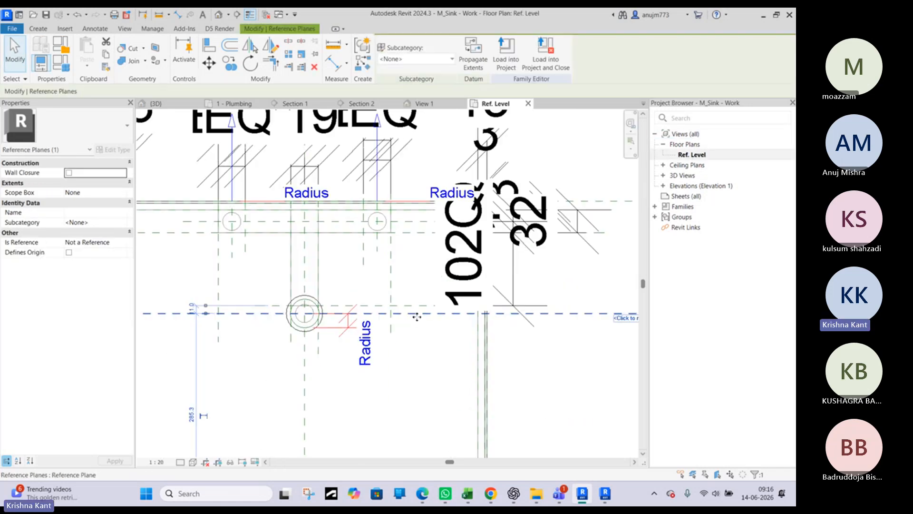
{"action": "left_click_drag", "start_coordinate": [418, 328], "coordinate": [424, 380]}
{"action": "left_click", "coordinate": [422, 355]}
{"action": "scroll", "coordinate": [402, 264], "scroll_direction": "down", "scroll_amount": 2}
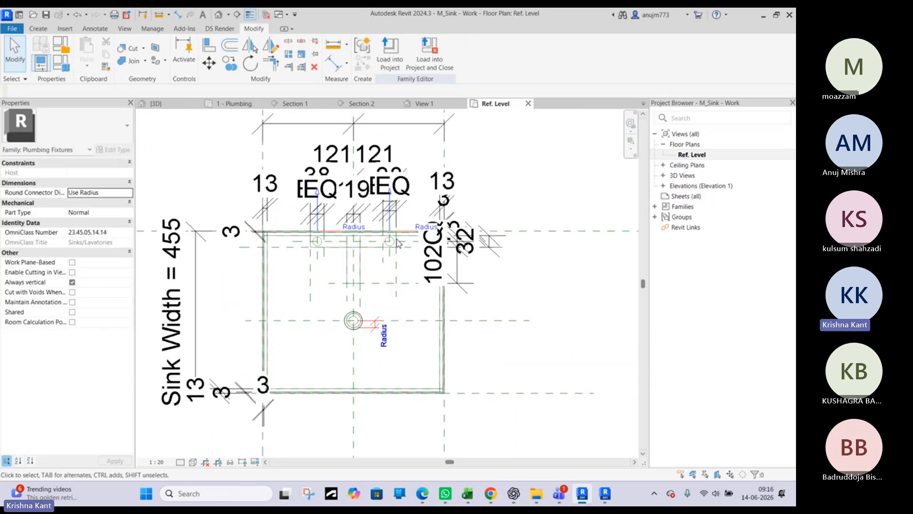
{"action": "left_click", "coordinate": [391, 53]}
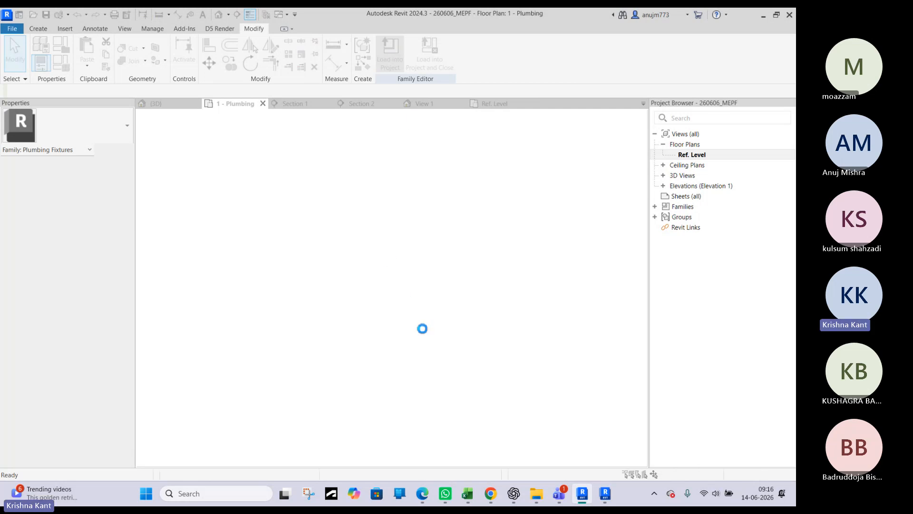
{"action": "left_click", "coordinate": [370, 223]}
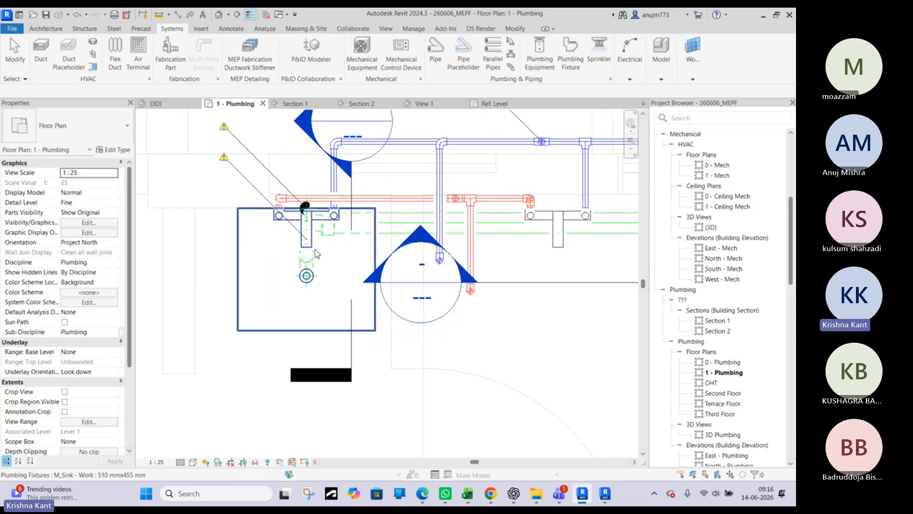
Nudge the M_Sink - Work fixture slightly away from the wall in the 1 - Plumbing plan
{"action": "left_click", "coordinate": [240, 223]}
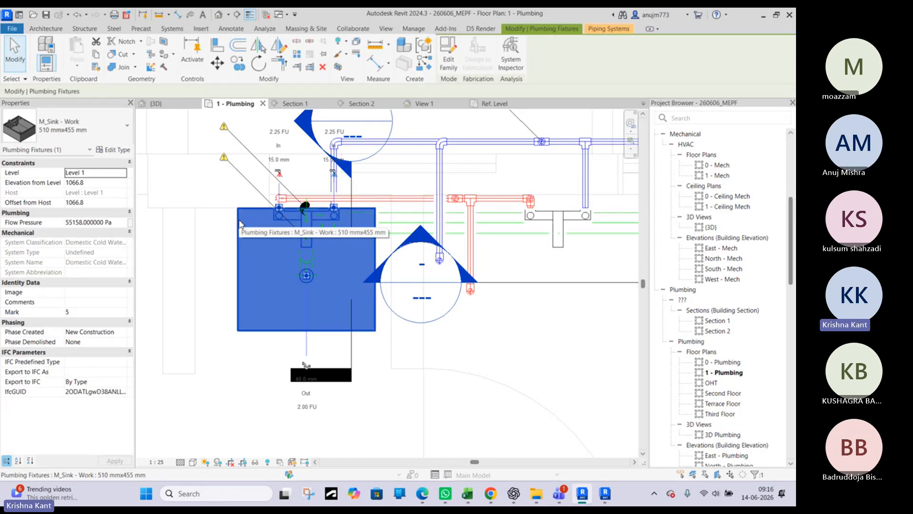
{"action": "key", "text": "Down"}
{"action": "key", "text": "Down"}
{"action": "key", "text": "Down"}
{"action": "key", "text": "Down"}
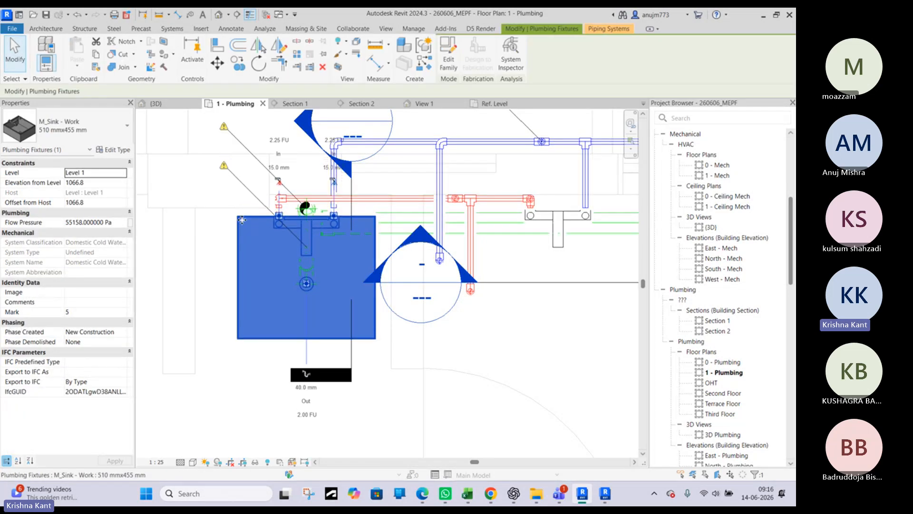
Draw a 40 mm Plastic pipe about 80 mm long from the P-trap's outlet toward the wall in Section 2
{"action": "left_click", "coordinate": [495, 103]}
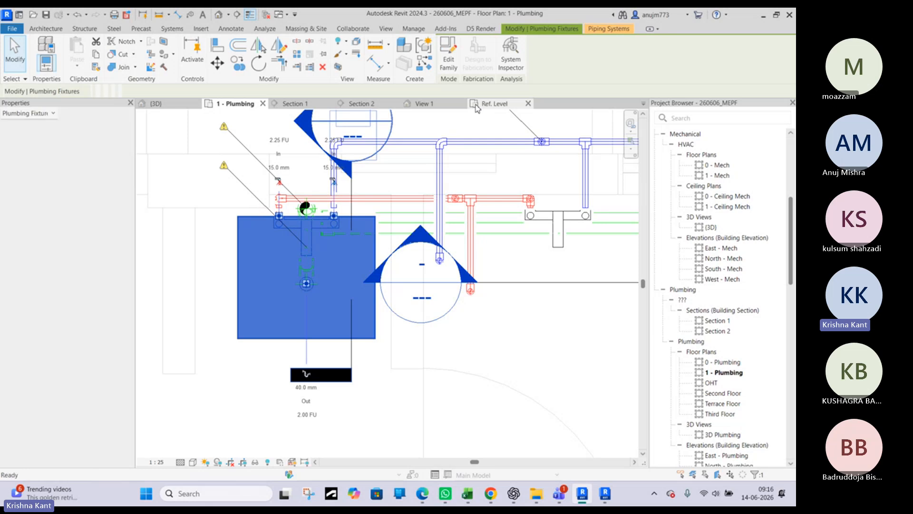
{"action": "left_click", "coordinate": [352, 103]}
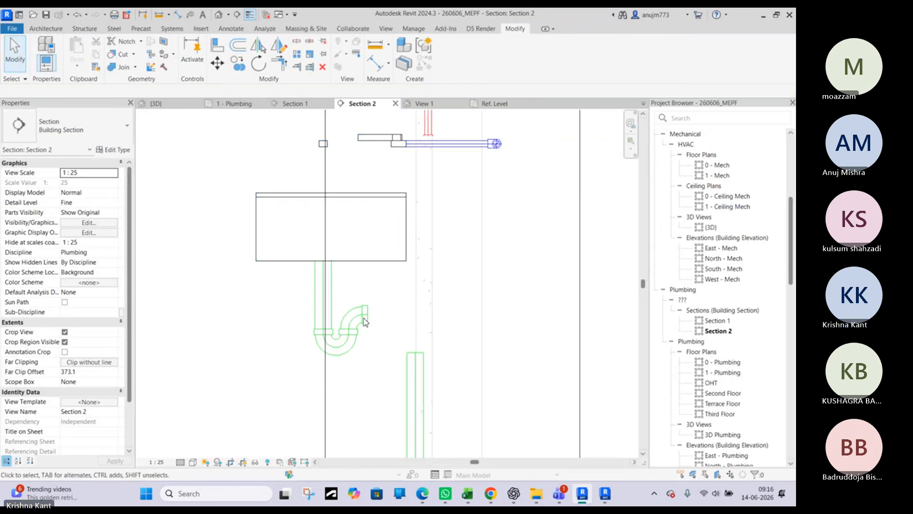
{"action": "left_click", "coordinate": [365, 312]}
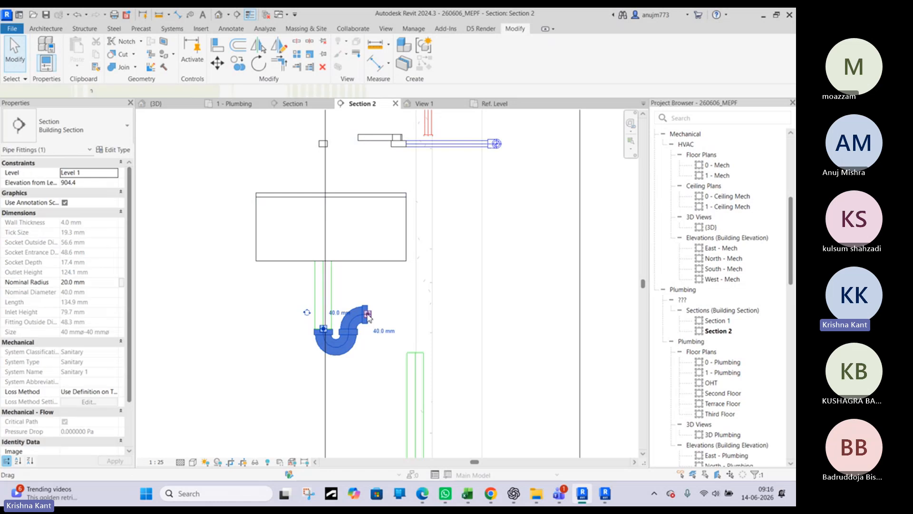
{"action": "right_click", "coordinate": [367, 314]}
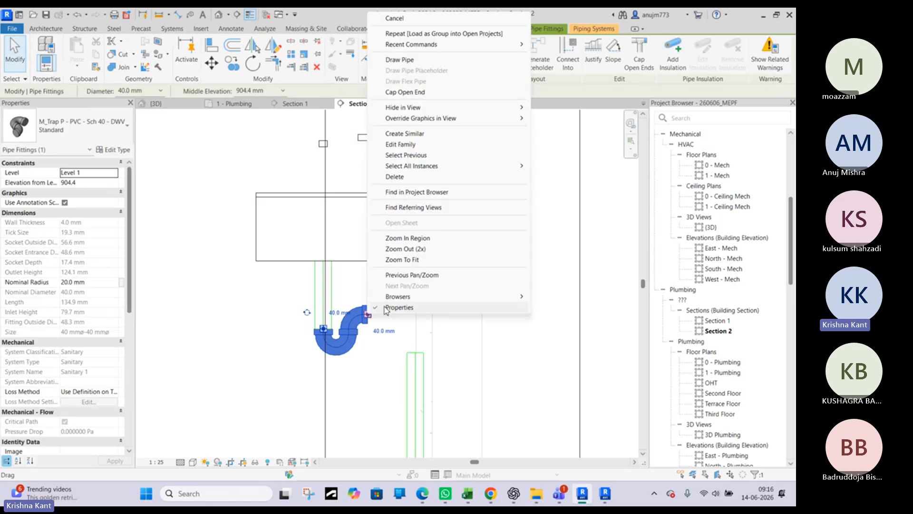
{"action": "left_click", "coordinate": [407, 60]}
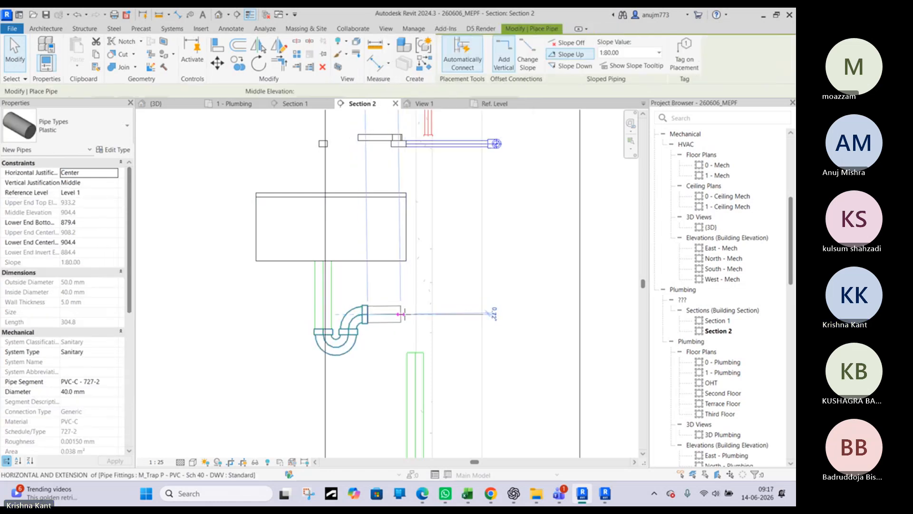
{"action": "key", "text": "Escape"}
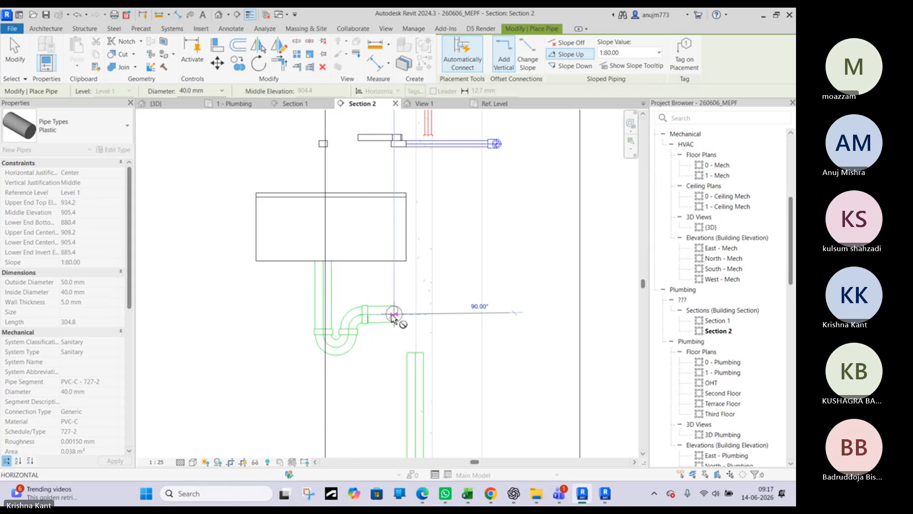
{"action": "key", "text": "Escape"}
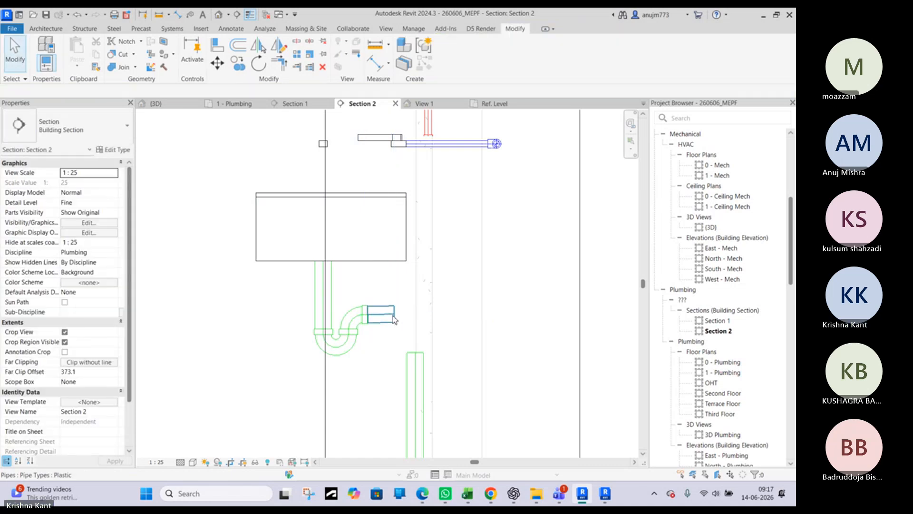
Level the short outlet pipe by bringing its free end to the trap outlet's 904.4 mm elevation
{"action": "left_click", "coordinate": [394, 317]}
{"action": "right_click", "coordinate": [395, 318]}
{"action": "key", "text": "Escape"}
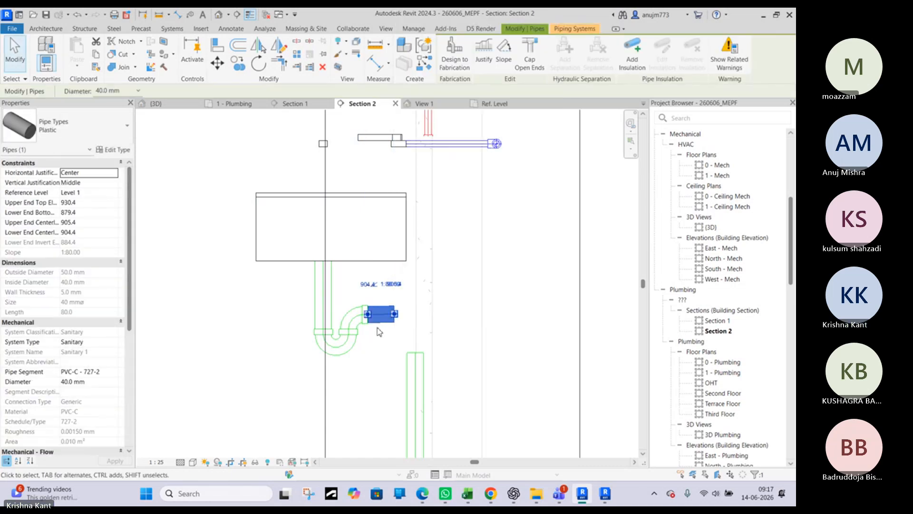
{"action": "scroll", "coordinate": [394, 311], "scroll_direction": "up", "scroll_amount": 4}
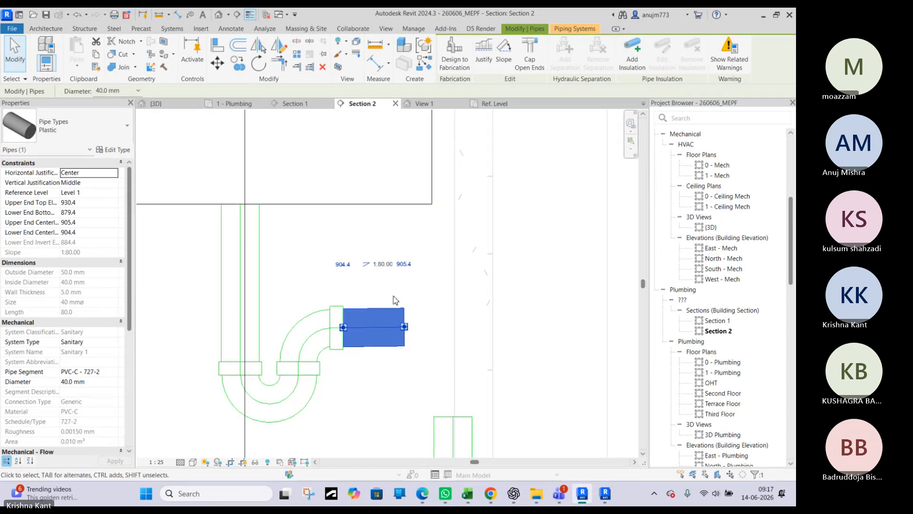
{"action": "left_click_drag", "start_coordinate": [408, 331], "coordinate": [410, 333]}
{"action": "scroll", "coordinate": [407, 323], "scroll_direction": "up", "scroll_amount": 3}
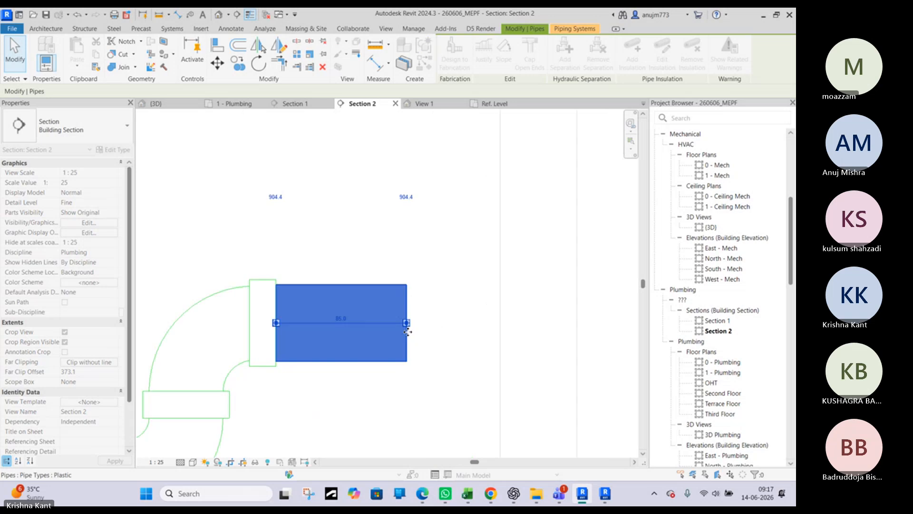
{"action": "scroll", "coordinate": [408, 323], "scroll_direction": "down", "scroll_amount": 4}
{"action": "key", "text": "Escape"}
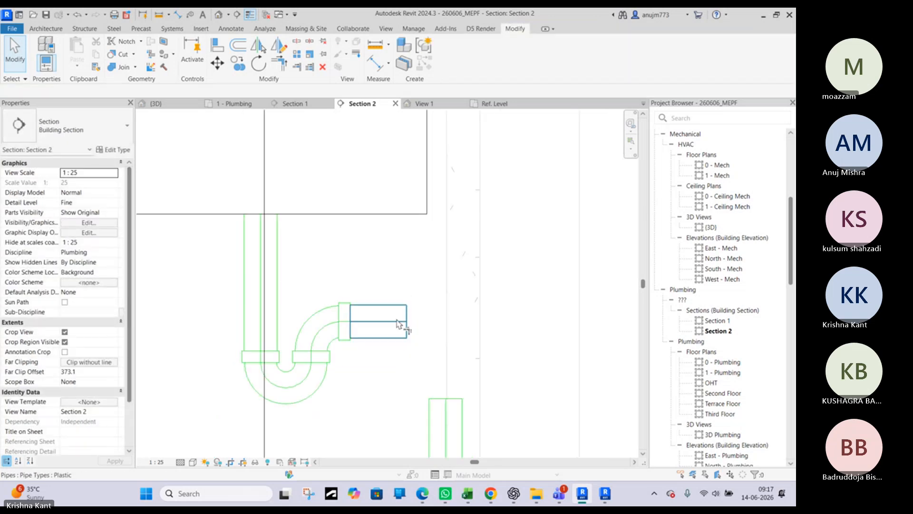
Trim the short outlet pipe and the vertical drain pipe below to a corner so an elbow joins them
{"action": "key", "text": "t"}
{"action": "key", "text": "r"}
{"action": "left_click", "coordinate": [398, 323]}
{"action": "left_click", "coordinate": [442, 428]}
{"action": "key", "text": "Escape"}
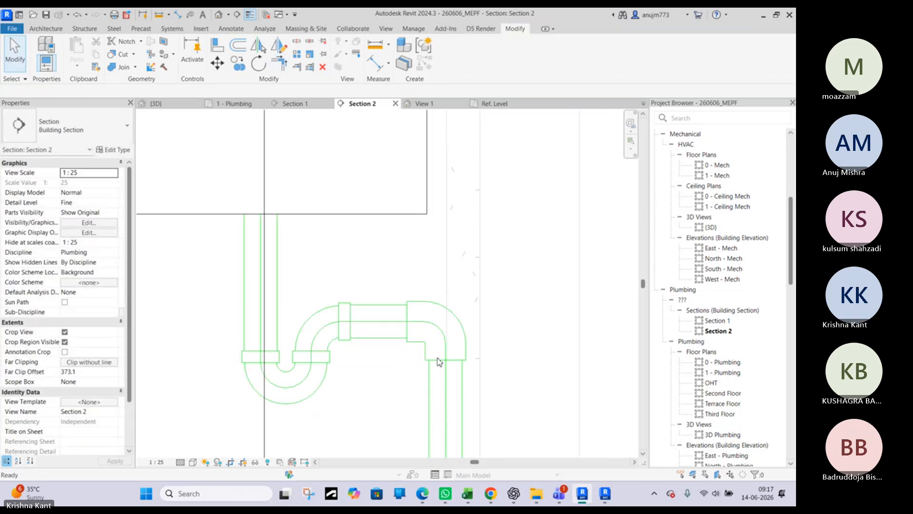
{"action": "scroll", "coordinate": [438, 361], "scroll_direction": "down", "scroll_amount": 4}
{"action": "scroll", "coordinate": [413, 346], "scroll_direction": "up", "scroll_amount": 2}
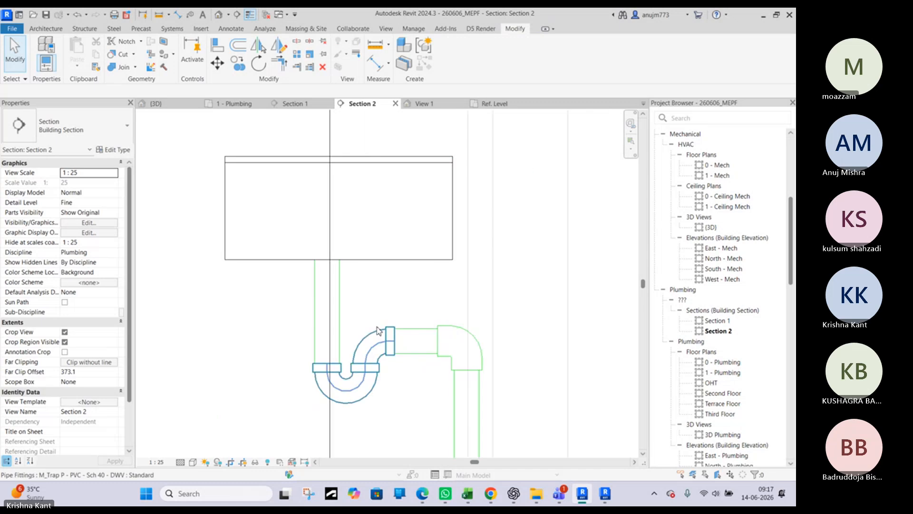
Move the drain's reference plane slightly back toward the taps in the sink family and reload the family, overwriting the existing version
{"action": "left_click", "coordinate": [421, 103]}
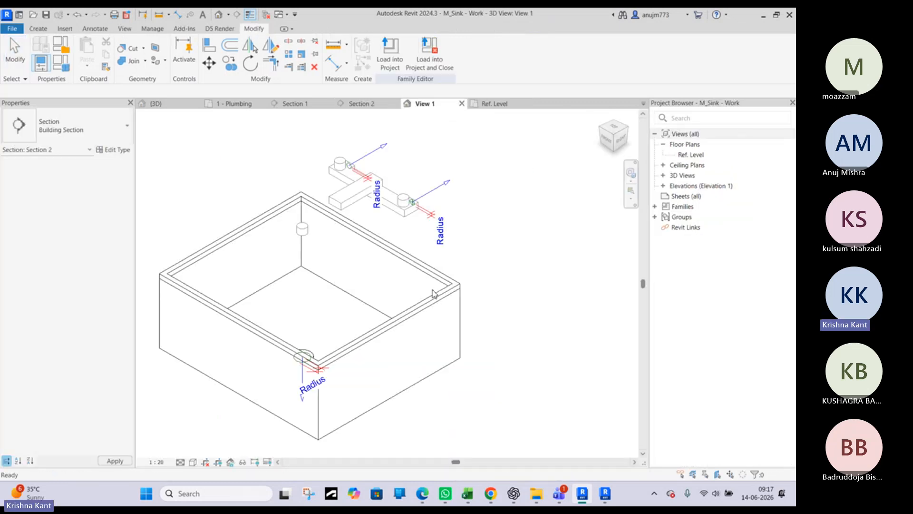
{"action": "left_click", "coordinate": [489, 103]}
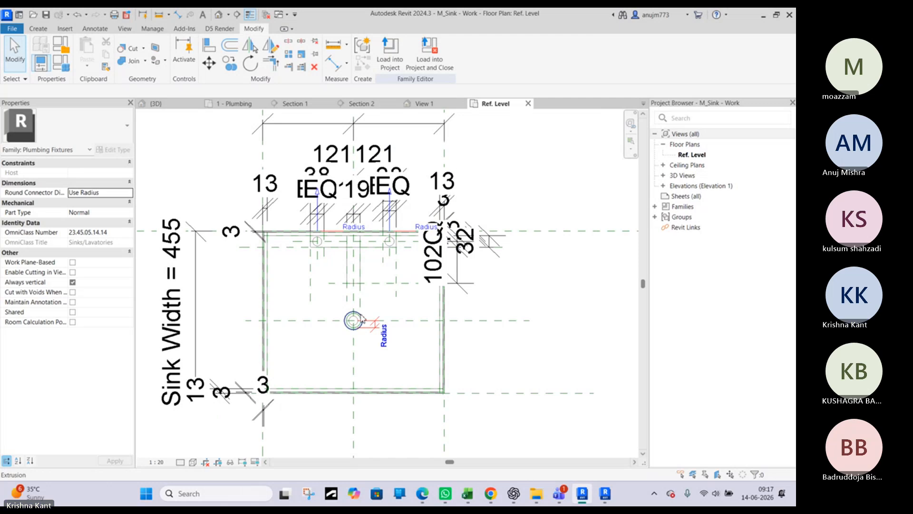
{"action": "left_click", "coordinate": [418, 320]}
{"action": "left_click_drag", "start_coordinate": [418, 320], "coordinate": [419, 305]}
{"action": "left_click", "coordinate": [506, 63]}
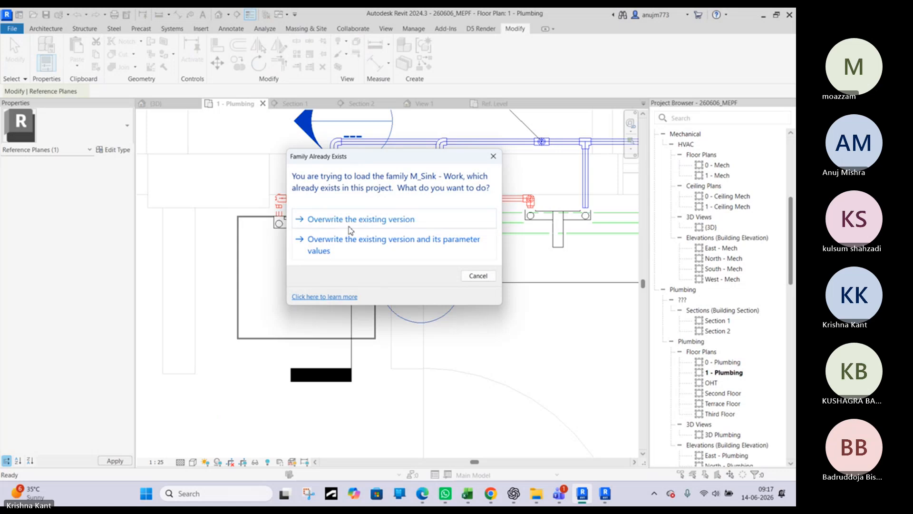
{"action": "left_click", "coordinate": [351, 226]}
{"action": "left_click", "coordinate": [363, 103]}
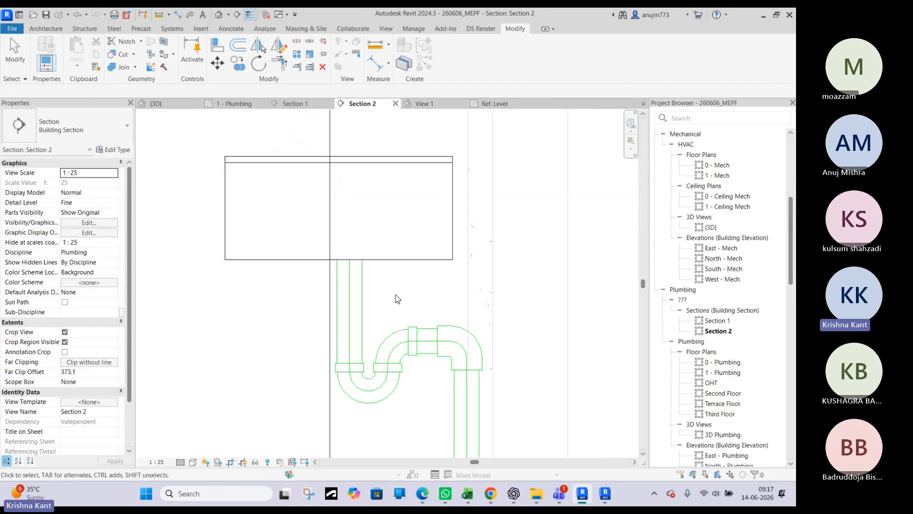
Examine the sink's P-trap, its 40 mm drop and the drain run below in Section 2
{"action": "scroll", "coordinate": [398, 299], "scroll_direction": "down", "scroll_amount": 3}
{"action": "scroll", "coordinate": [419, 291], "scroll_direction": "down", "scroll_amount": 1}
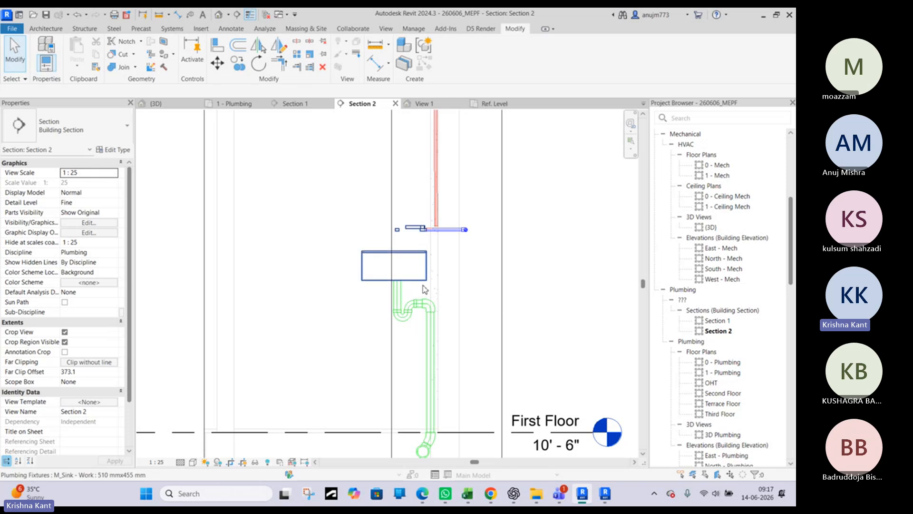
{"action": "middle_click_drag", "start_coordinate": [424, 289], "coordinate": [384, 182]}
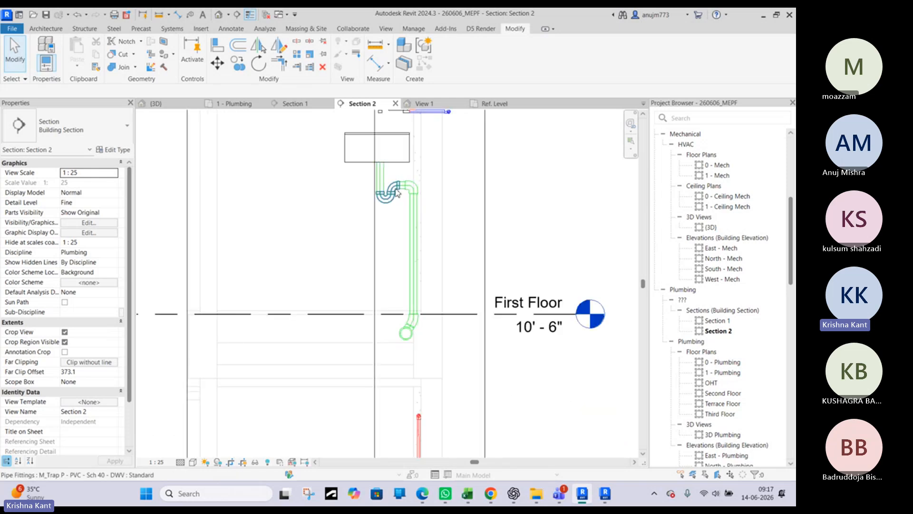
{"action": "scroll", "coordinate": [404, 196], "scroll_direction": "up", "scroll_amount": 4}
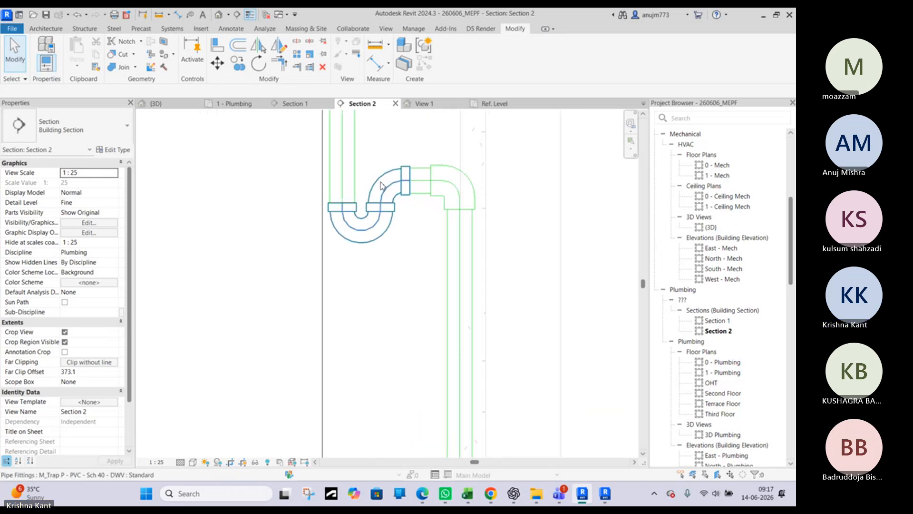
{"action": "left_click", "coordinate": [380, 182]}
{"action": "scroll", "coordinate": [71, 386], "scroll_direction": "down", "scroll_amount": 5}
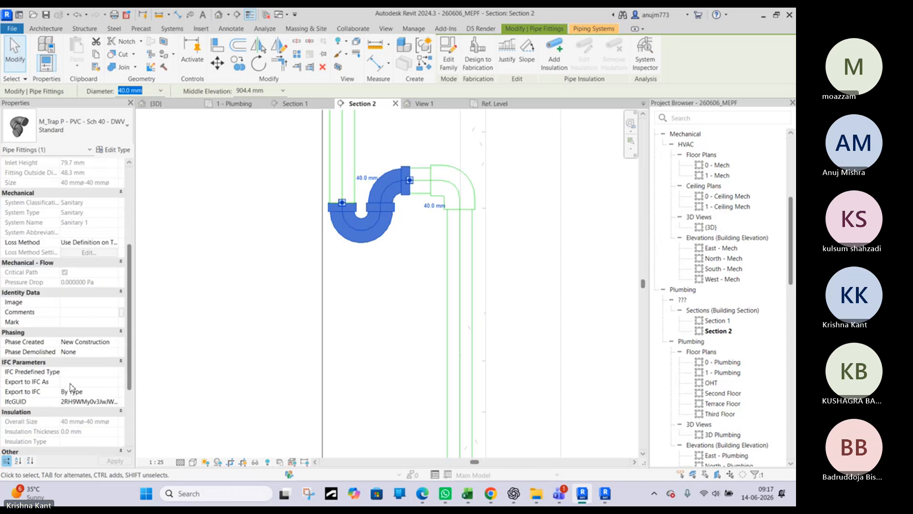
{"action": "left_click", "coordinate": [338, 187]}
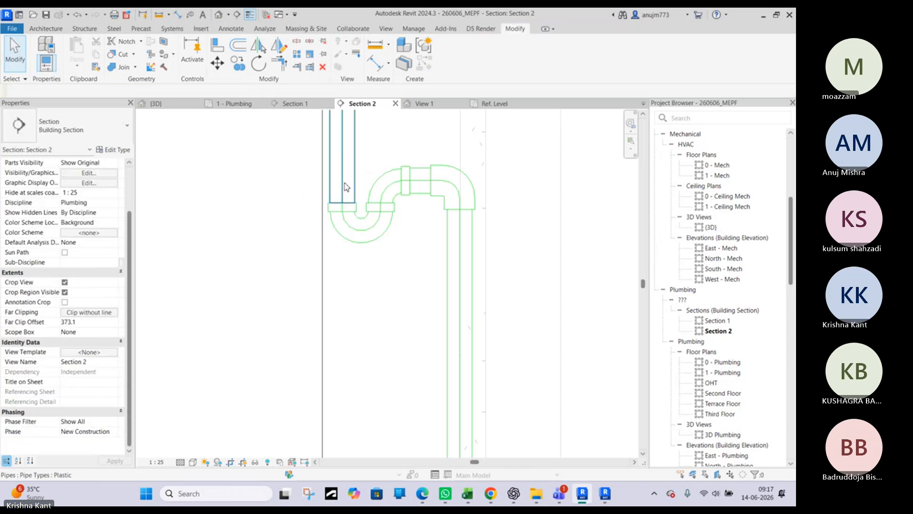
{"action": "left_click", "coordinate": [343, 183]}
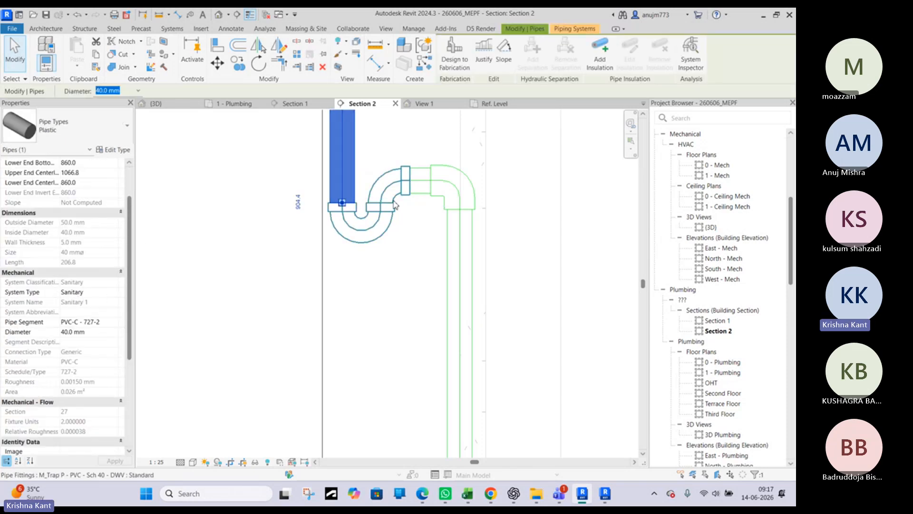
{"action": "left_click", "coordinate": [409, 207]}
{"action": "scroll", "coordinate": [409, 208], "scroll_direction": "down", "scroll_amount": 6}
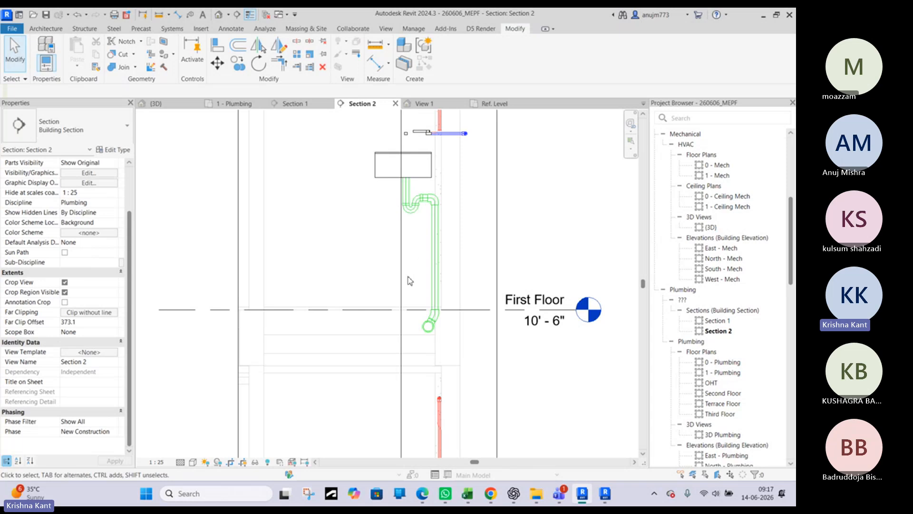
Inspect the sink's trap and its connection to the floor drain branch and soil stack in the 3D view
{"action": "left_click", "coordinate": [156, 104]}
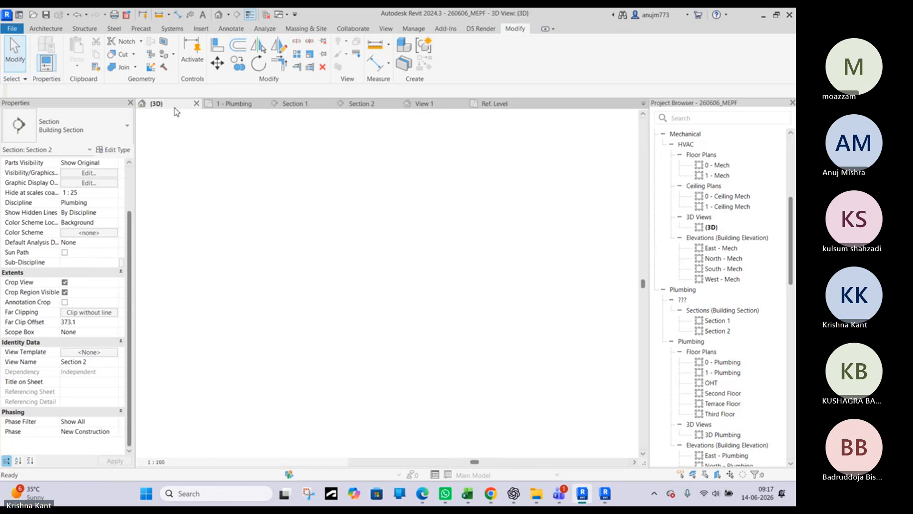
{"action": "middle_click_drag", "start_coordinate": [432, 288], "coordinate": [583, 332], "text": "shift"}
{"action": "scroll", "coordinate": [350, 170], "scroll_direction": "up", "scroll_amount": 1}
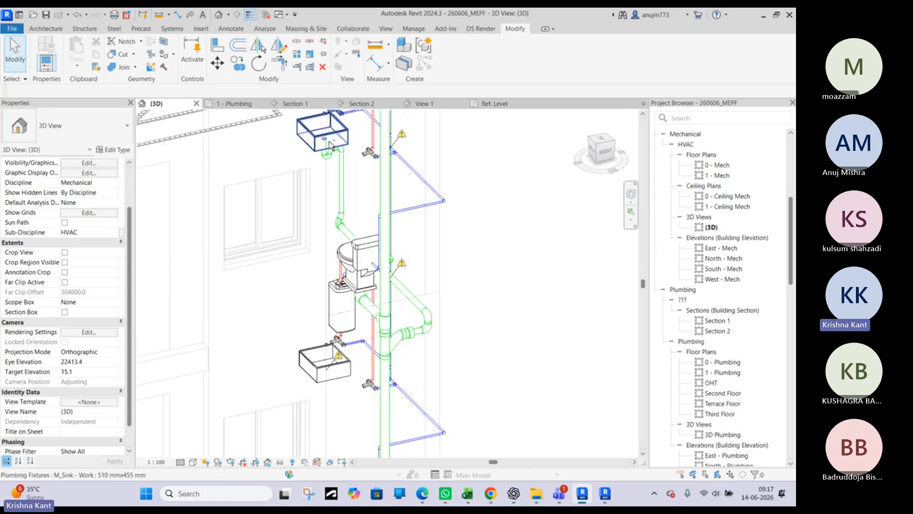
{"action": "middle_click_drag", "start_coordinate": [387, 219], "coordinate": [227, 214], "text": "shift"}
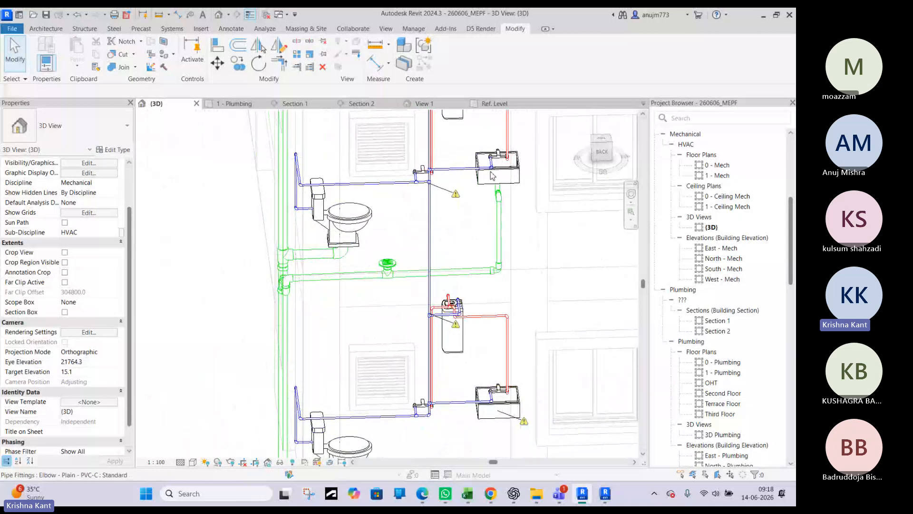
Check the Show Disconnects options for the pipe setting and close them
{"action": "scroll", "coordinate": [505, 185], "scroll_direction": "up", "scroll_amount": 3}
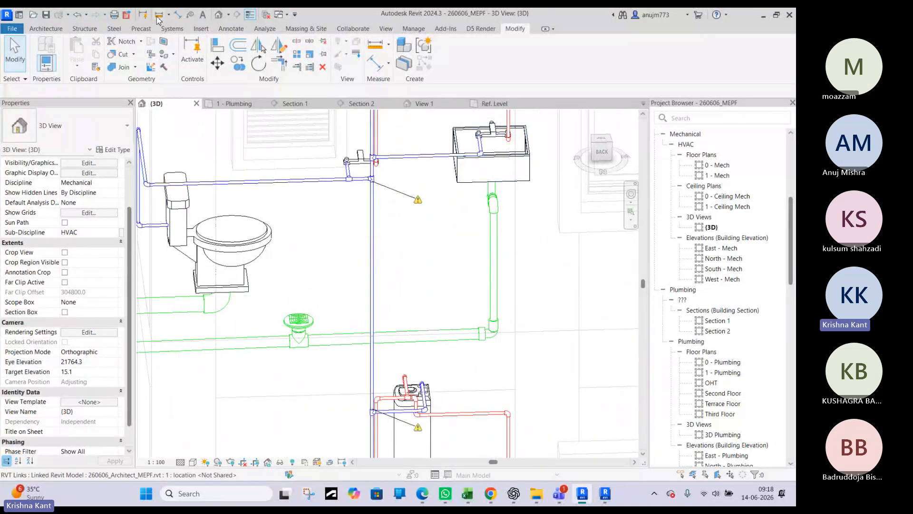
{"action": "left_click", "coordinate": [409, 29]}
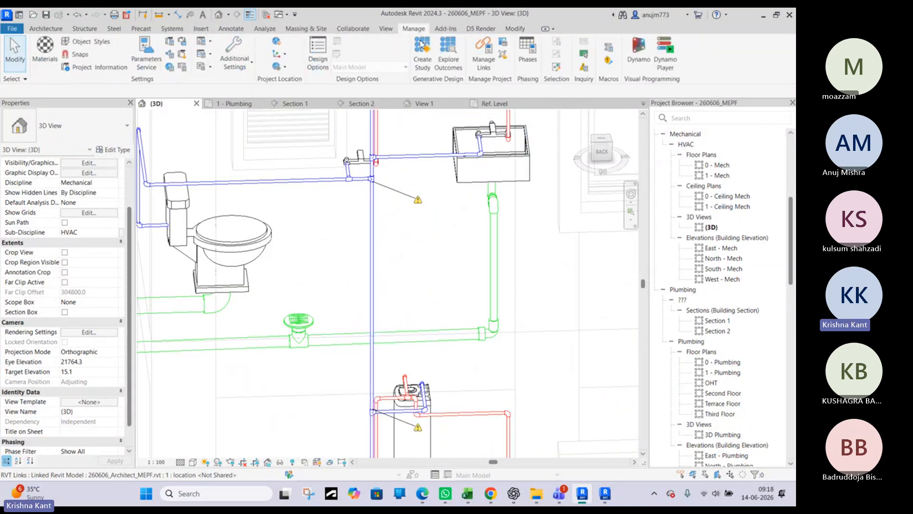
{"action": "left_click", "coordinate": [384, 29]}
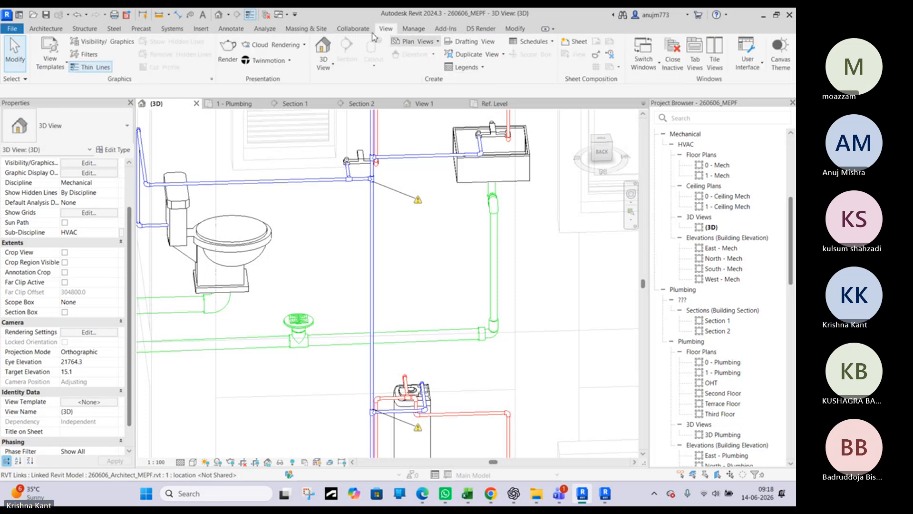
{"action": "scroll", "coordinate": [323, 32], "scroll_direction": "up", "scroll_amount": 1}
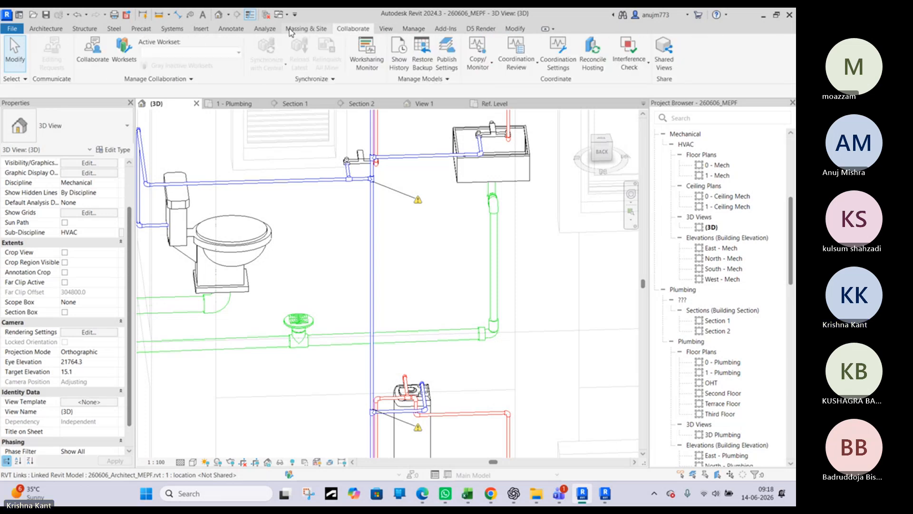
{"action": "left_click", "coordinate": [265, 30]}
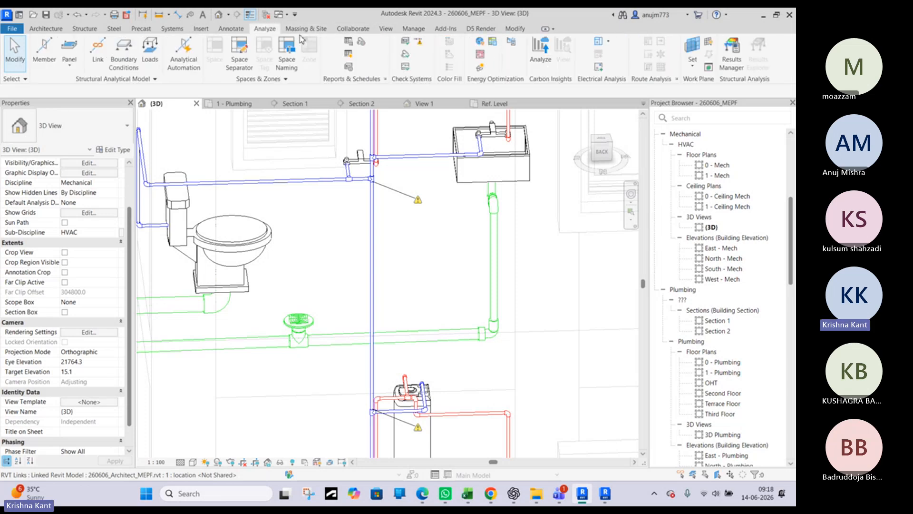
{"action": "left_click", "coordinate": [418, 43]}
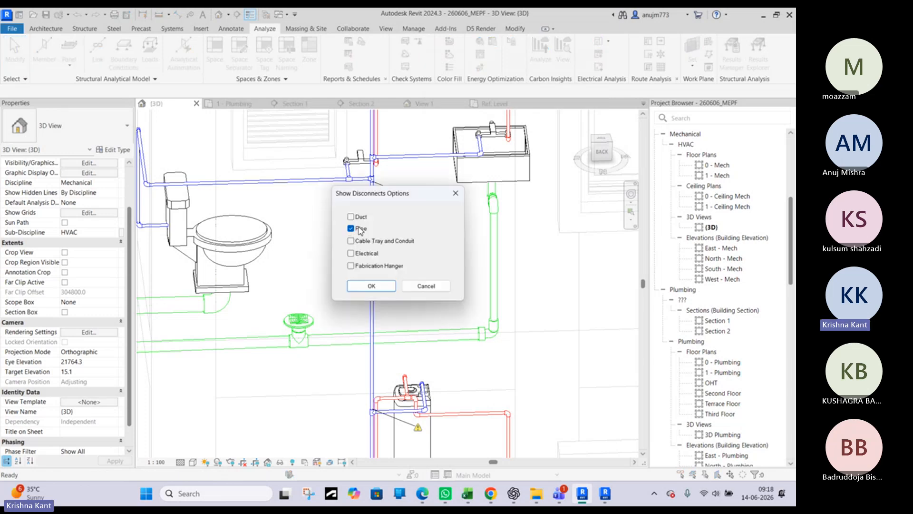
{"action": "left_click", "coordinate": [455, 194]}
Reconnect the lower end of the 15 mm cold-water riser to the open tee beside the water heater
{"action": "middle_click_drag", "start_coordinate": [459, 286], "coordinate": [480, 294], "text": "shift"}
{"action": "scroll", "coordinate": [358, 355], "scroll_direction": "up", "scroll_amount": 5}
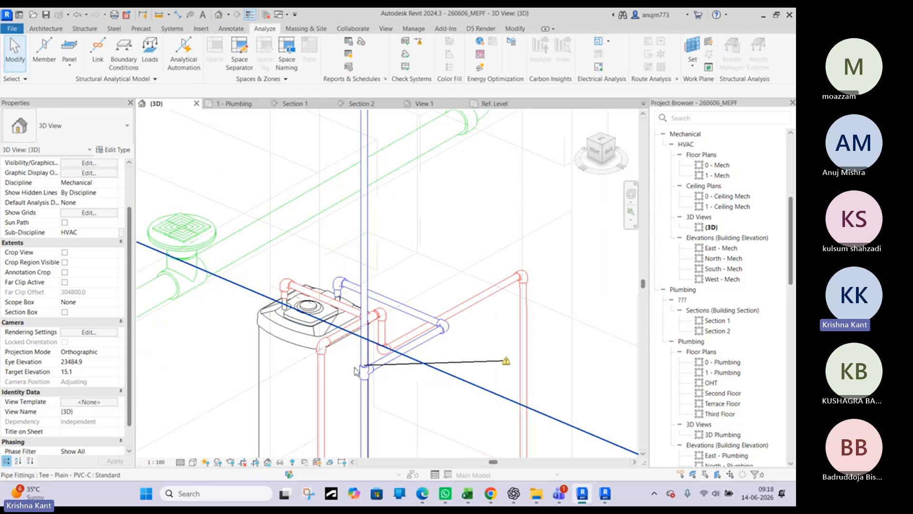
{"action": "scroll", "coordinate": [356, 355], "scroll_direction": "up", "scroll_amount": 5}
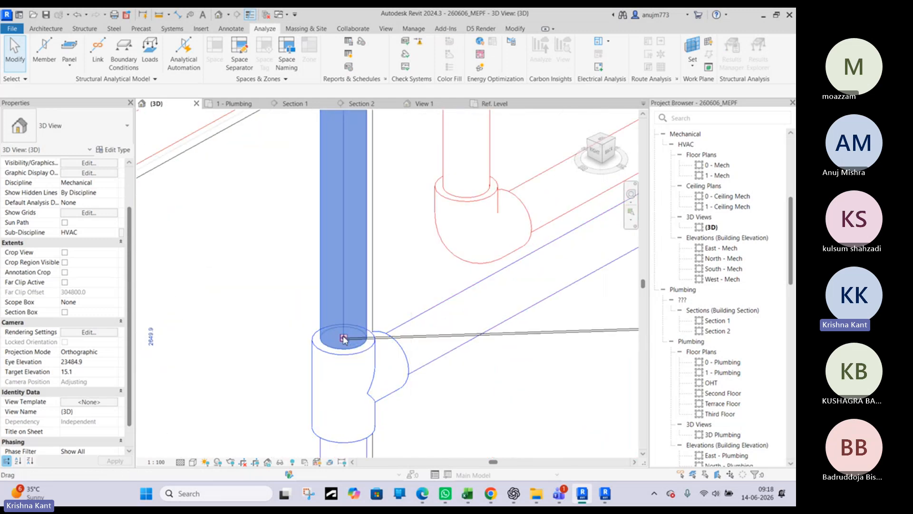
{"action": "left_click", "coordinate": [344, 338]}
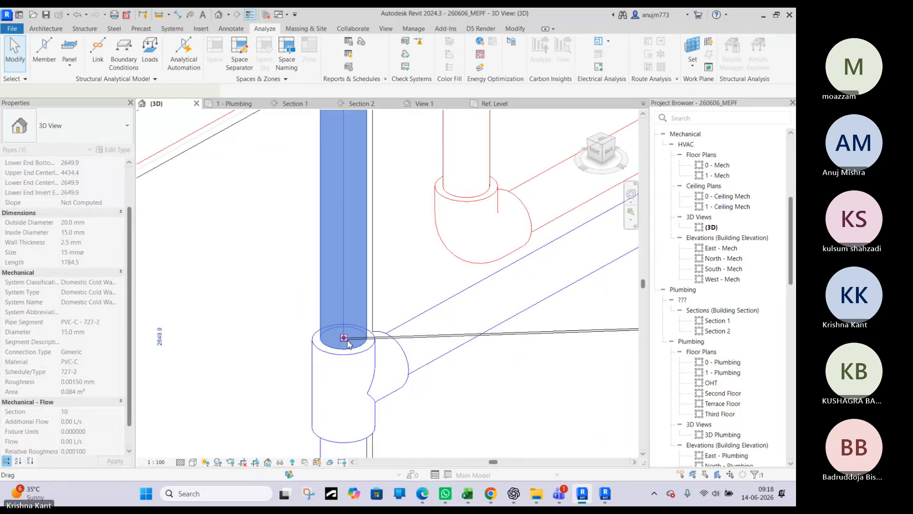
{"action": "scroll", "coordinate": [345, 339], "scroll_direction": "down", "scroll_amount": 3}
{"action": "left_click", "coordinate": [347, 341]}
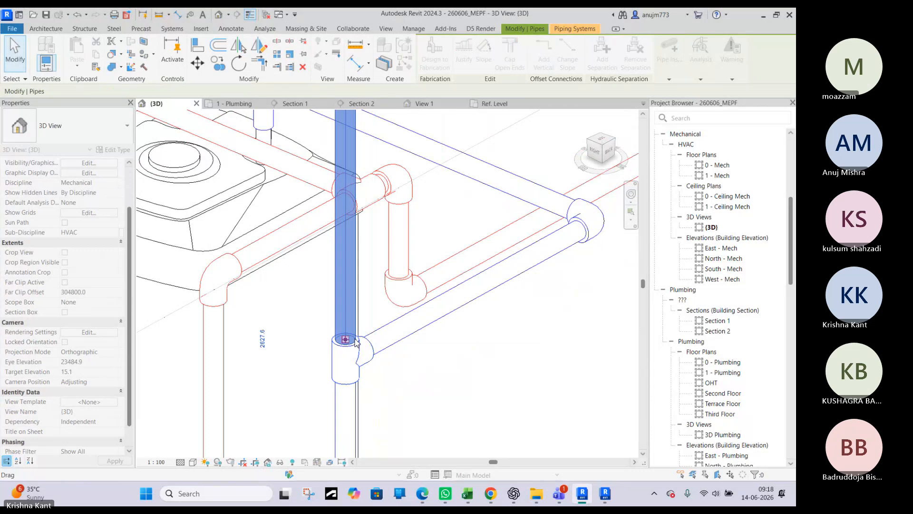
{"action": "scroll", "coordinate": [355, 338], "scroll_direction": "down", "scroll_amount": 3}
{"action": "key", "text": "Escape"}
{"action": "scroll", "coordinate": [361, 333], "scroll_direction": "down", "scroll_amount": 5}
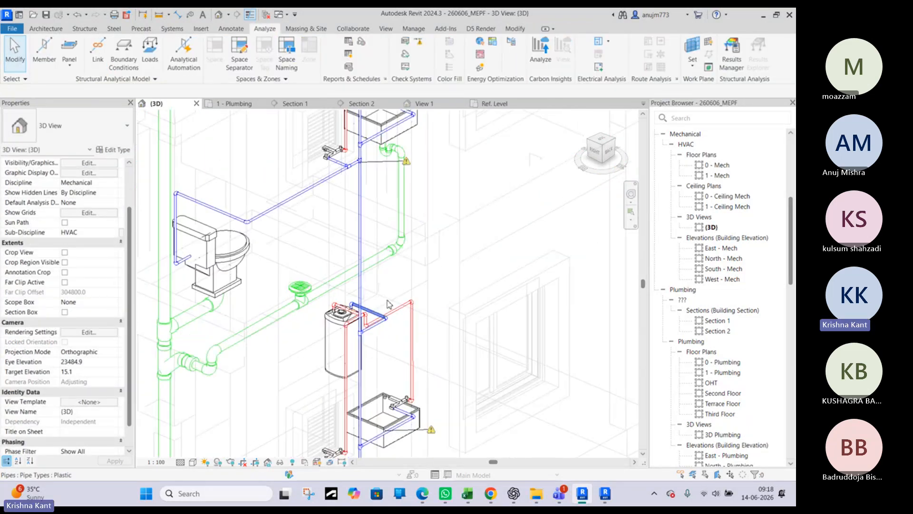
Reconnect the upper end of the same 15 mm cold-water riser to the tee of the toilet's supply branch above
{"action": "middle_click_drag", "start_coordinate": [392, 306], "coordinate": [380, 362], "text": "shift"}
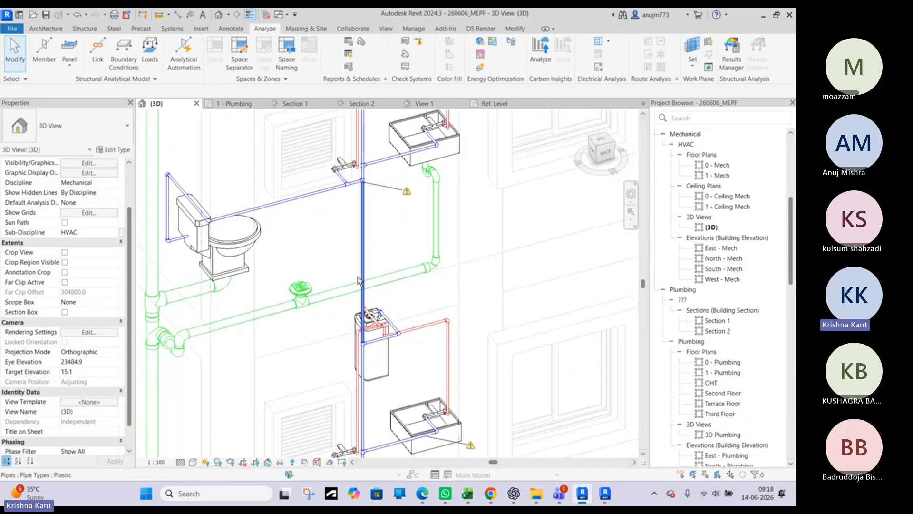
{"action": "scroll", "coordinate": [363, 186], "scroll_direction": "up", "scroll_amount": 7}
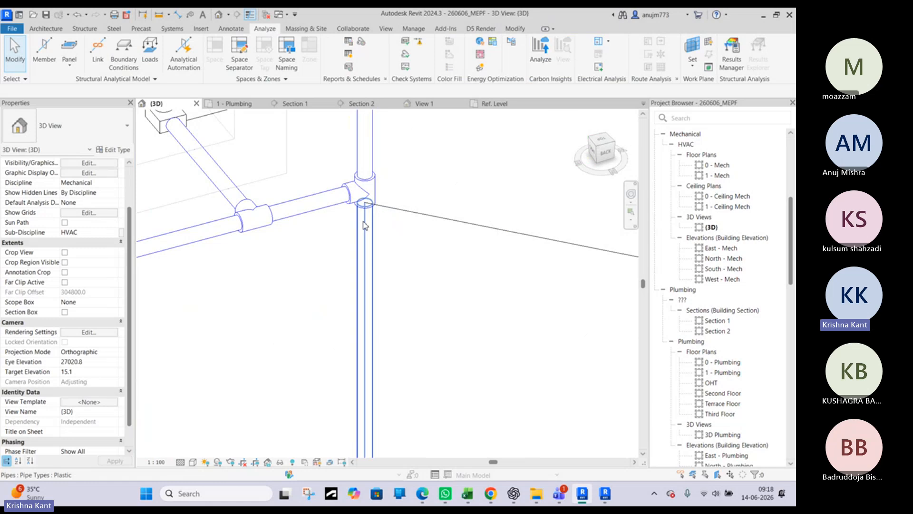
{"action": "left_click", "coordinate": [360, 214]}
{"action": "scroll", "coordinate": [361, 190], "scroll_direction": "up", "scroll_amount": 3}
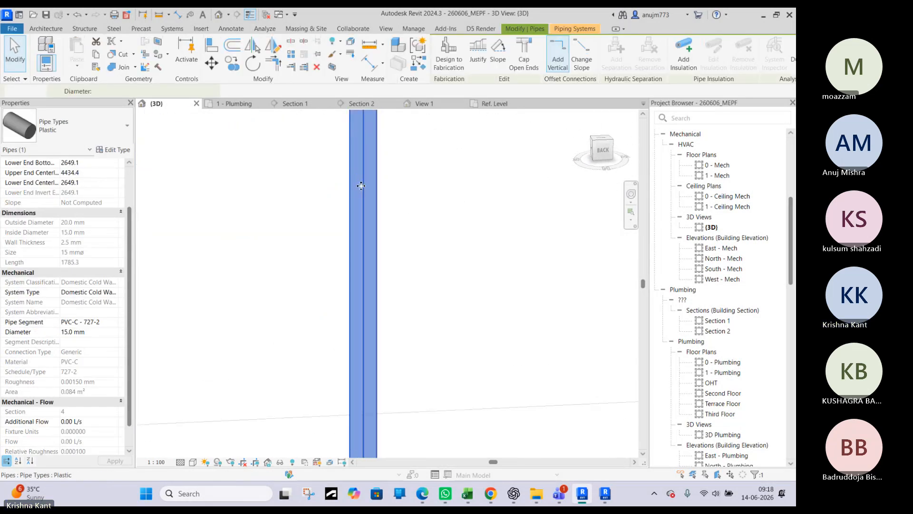
{"action": "middle_click_drag", "start_coordinate": [361, 186], "coordinate": [365, 422]}
{"action": "scroll", "coordinate": [365, 421], "scroll_direction": "up", "scroll_amount": 1}
{"action": "left_click_drag", "start_coordinate": [362, 230], "coordinate": [369, 245]}
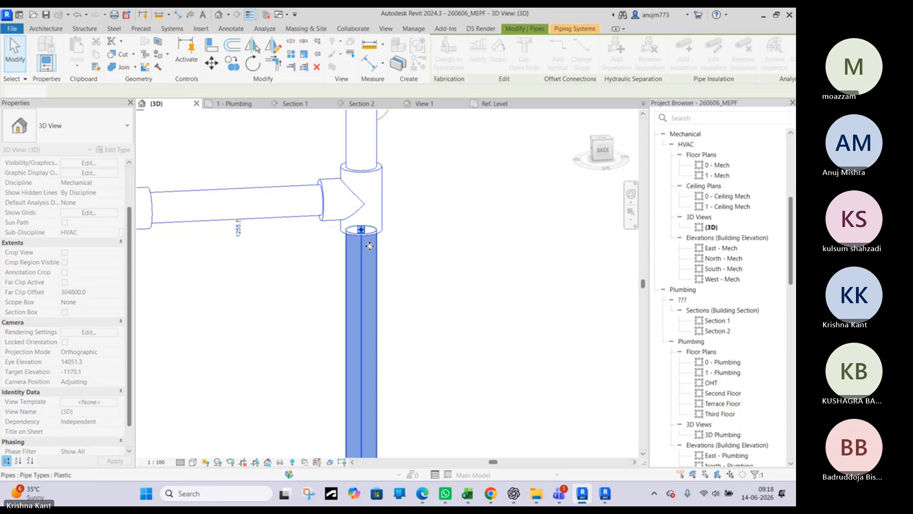
{"action": "scroll", "coordinate": [370, 244], "scroll_direction": "down", "scroll_amount": 6}
{"action": "key", "text": "Escape"}
{"action": "scroll", "coordinate": [351, 255], "scroll_direction": "down", "scroll_amount": 4}
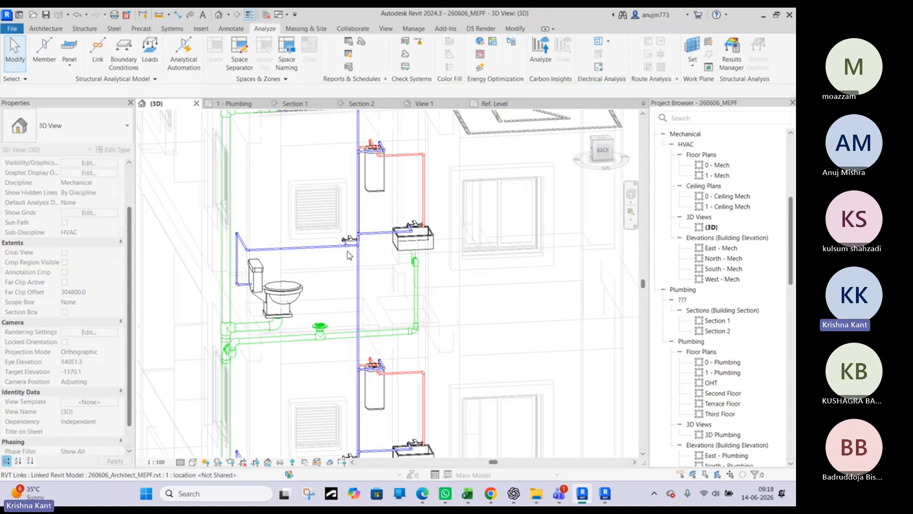
Examine the sink's trap, its vertical drop and the floor drain run from several sides in the 3D view
{"action": "middle_click_drag", "start_coordinate": [351, 255], "coordinate": [395, 232], "text": "shift"}
{"action": "scroll", "coordinate": [394, 232], "scroll_direction": "up", "scroll_amount": 4}
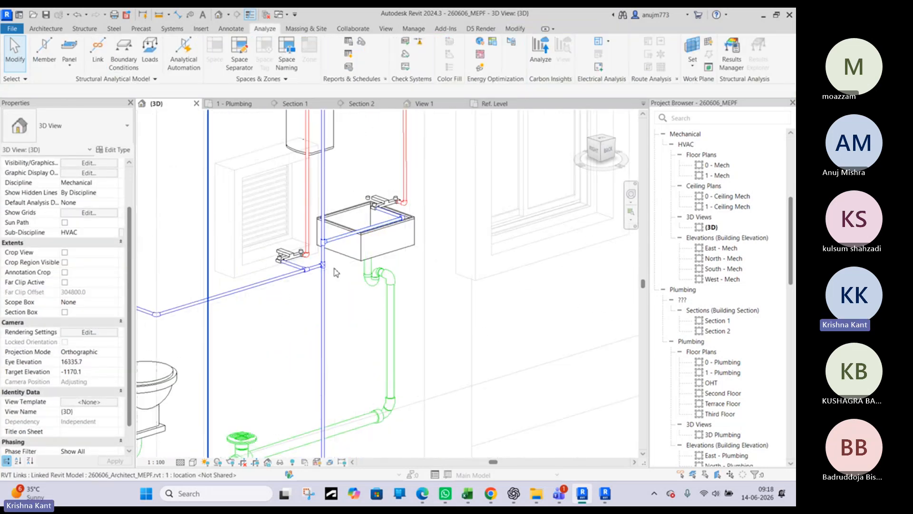
{"action": "scroll", "coordinate": [388, 303], "scroll_direction": "up", "scroll_amount": 1}
{"action": "middle_click_drag", "start_coordinate": [386, 439], "coordinate": [449, 273]}
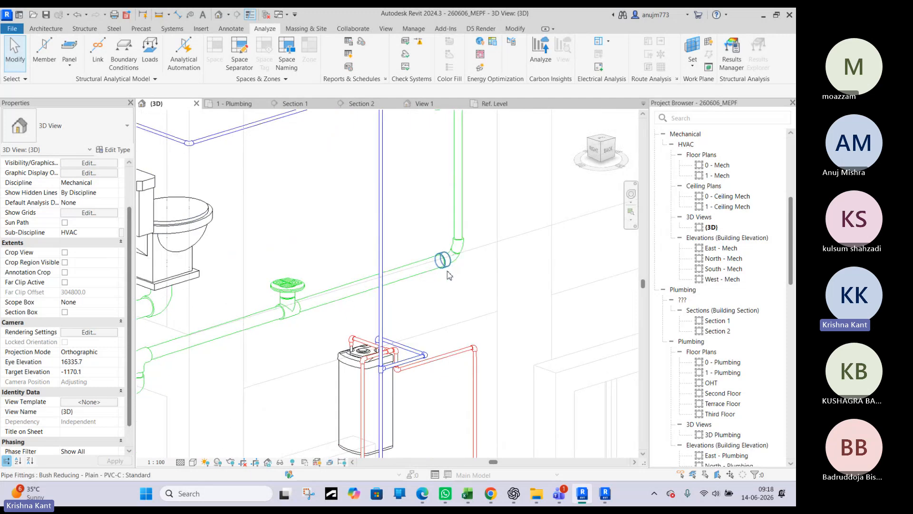
{"action": "scroll", "coordinate": [444, 284], "scroll_direction": "down", "scroll_amount": 3}
{"action": "middle_click_drag", "start_coordinate": [303, 326], "coordinate": [423, 287], "text": "shift"}
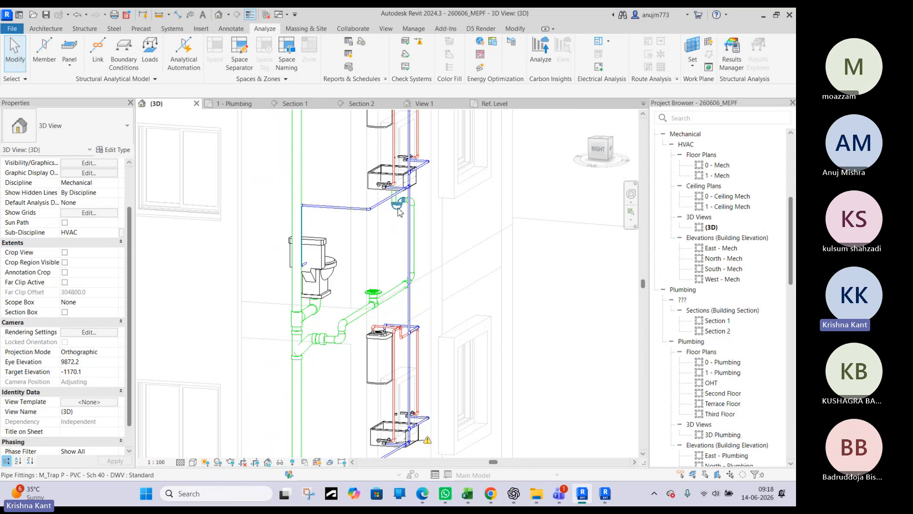
{"action": "middle_click_drag", "start_coordinate": [399, 211], "coordinate": [203, 238], "text": "shift"}
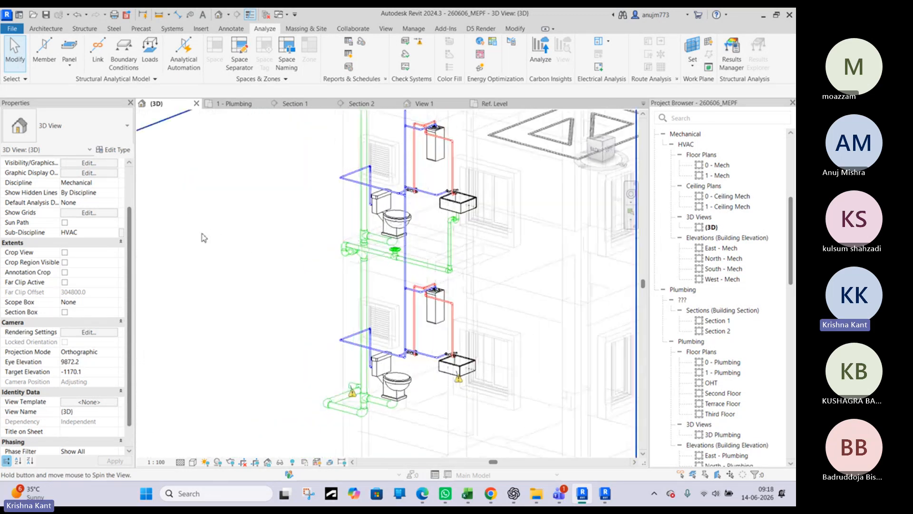
Trace the drainage path from the sink through the P-trap and floor drain tee to the soil stack
{"action": "scroll", "coordinate": [460, 223], "scroll_direction": "up", "scroll_amount": 5}
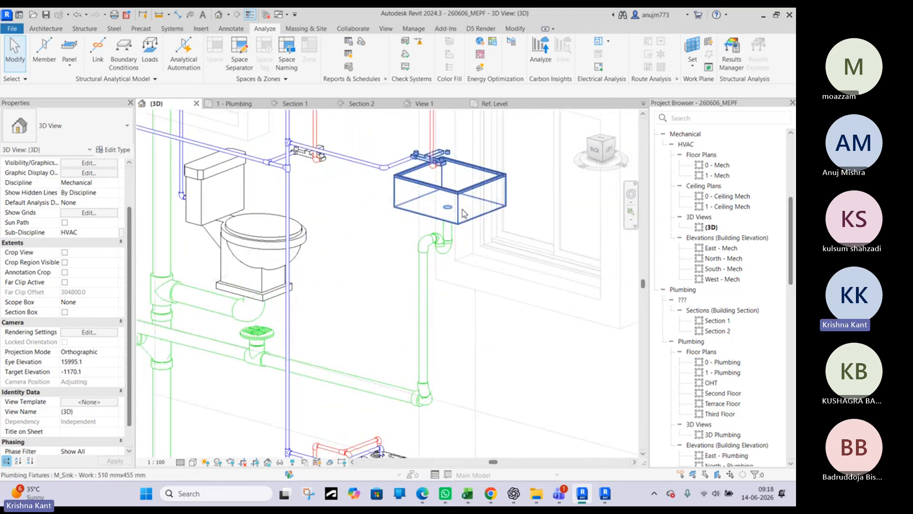
{"action": "left_click", "coordinate": [463, 217]}
{"action": "key", "text": "Escape"}
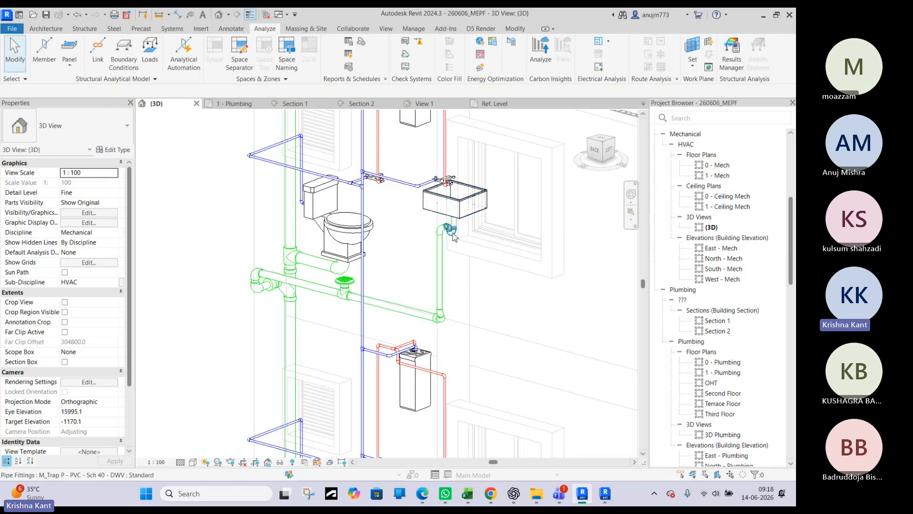
{"action": "scroll", "coordinate": [444, 236], "scroll_direction": "up", "scroll_amount": 4}
{"action": "scroll", "coordinate": [464, 236], "scroll_direction": "down", "scroll_amount": 4}
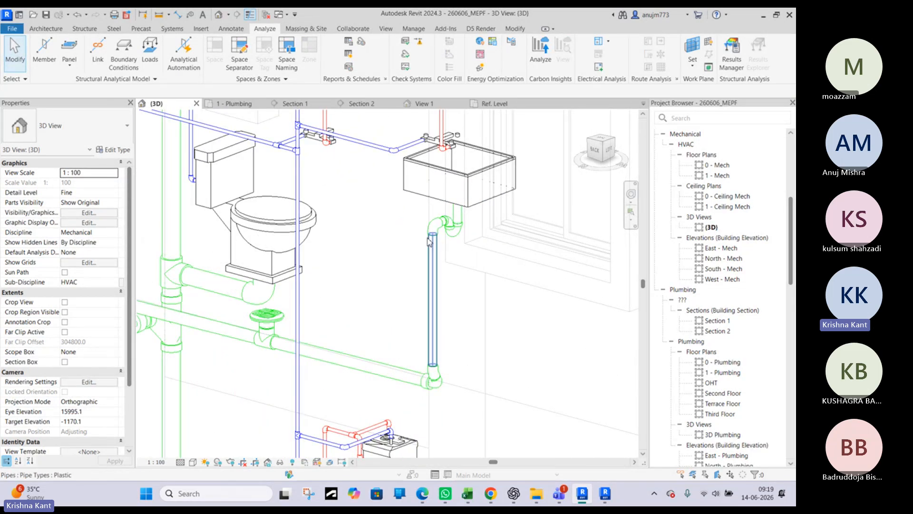
{"action": "middle_click_drag", "start_coordinate": [273, 337], "coordinate": [330, 336], "text": "shift"}
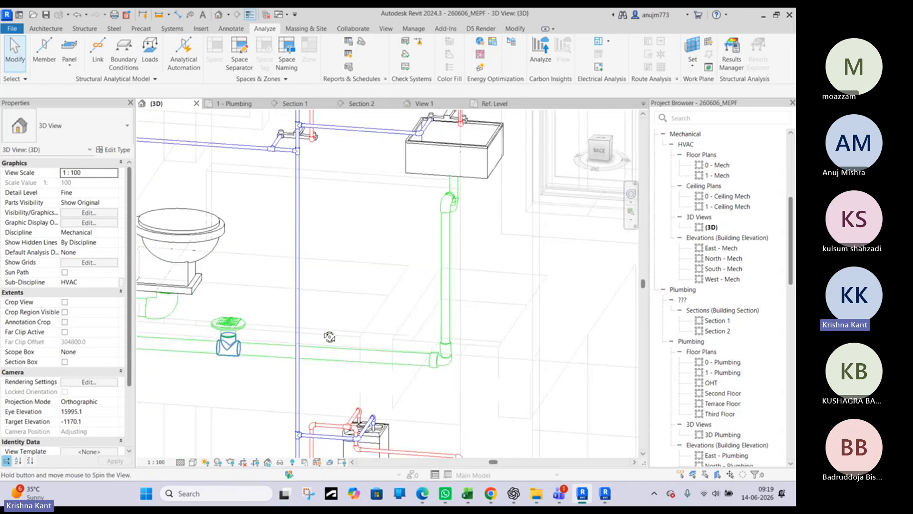
{"action": "middle_click_drag", "start_coordinate": [251, 327], "coordinate": [412, 314]}
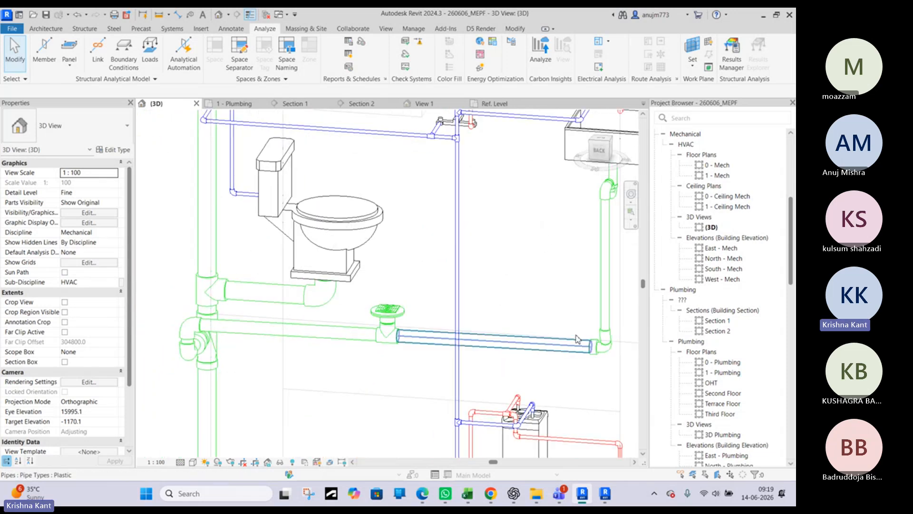
{"action": "left_click", "coordinate": [210, 232]}
{"action": "scroll", "coordinate": [210, 232], "scroll_direction": "down", "scroll_amount": 2}
{"action": "key", "text": "Escape"}
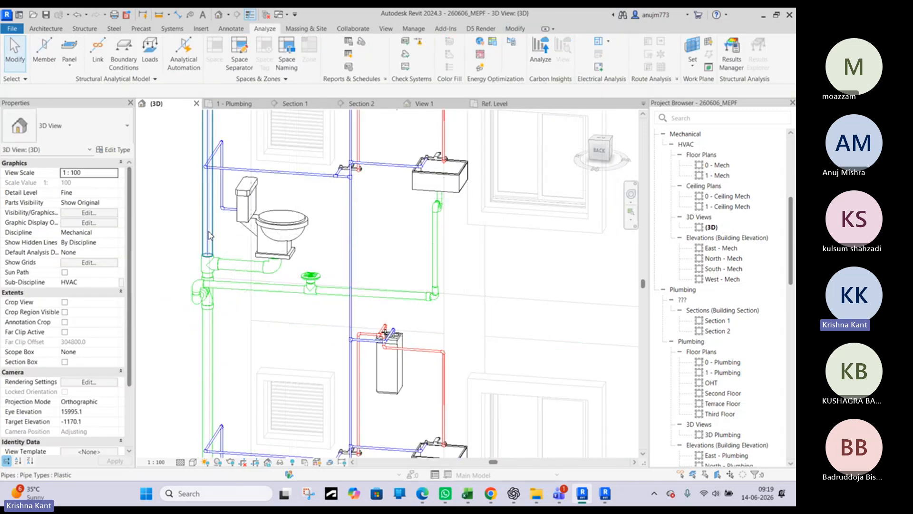
{"action": "scroll", "coordinate": [343, 172], "scroll_direction": "down", "scroll_amount": 2}
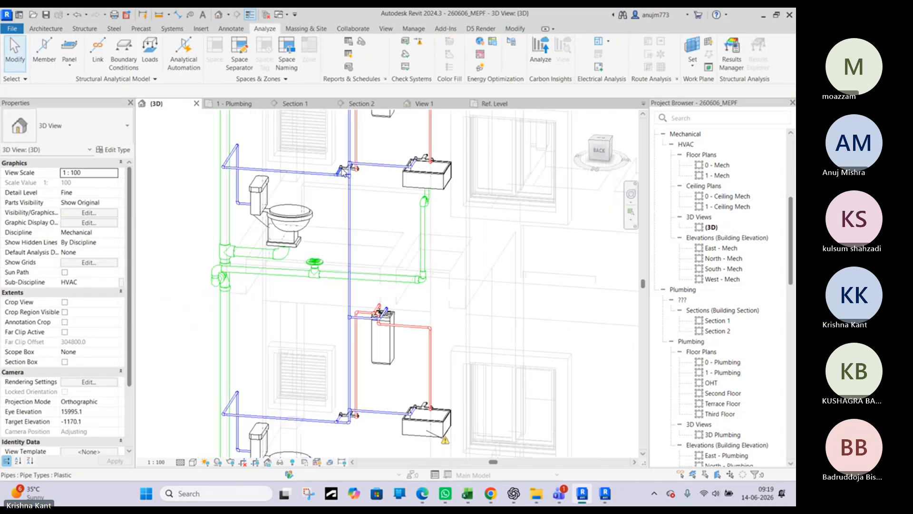
Examine the water heater, the second-floor water closet and their pipework, then the sink and toilet drains below
{"action": "scroll", "coordinate": [364, 288], "scroll_direction": "up", "scroll_amount": 4}
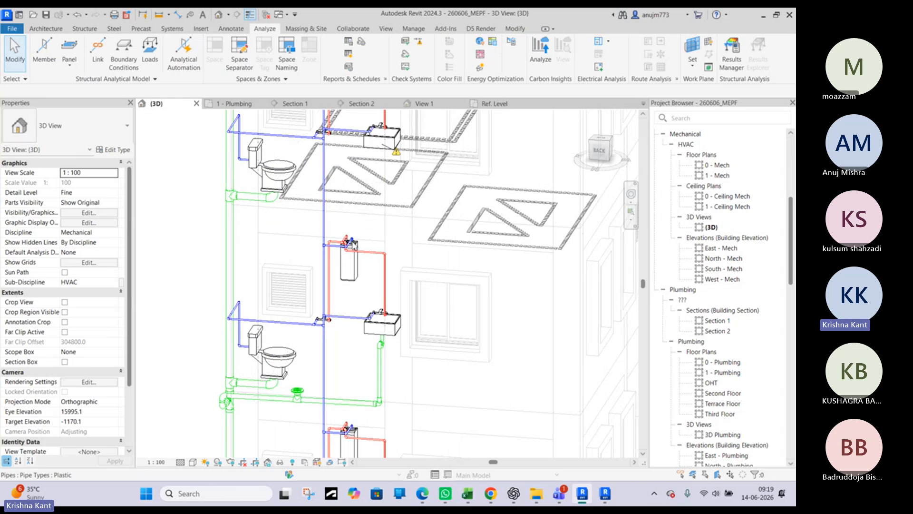
{"action": "left_click", "coordinate": [364, 288]}
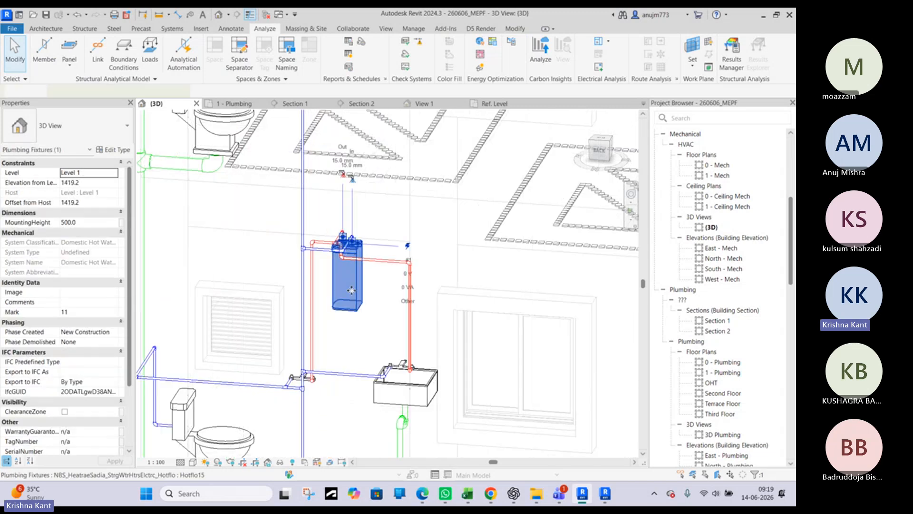
{"action": "middle_click_drag", "start_coordinate": [364, 288], "coordinate": [605, 284], "text": "shift"}
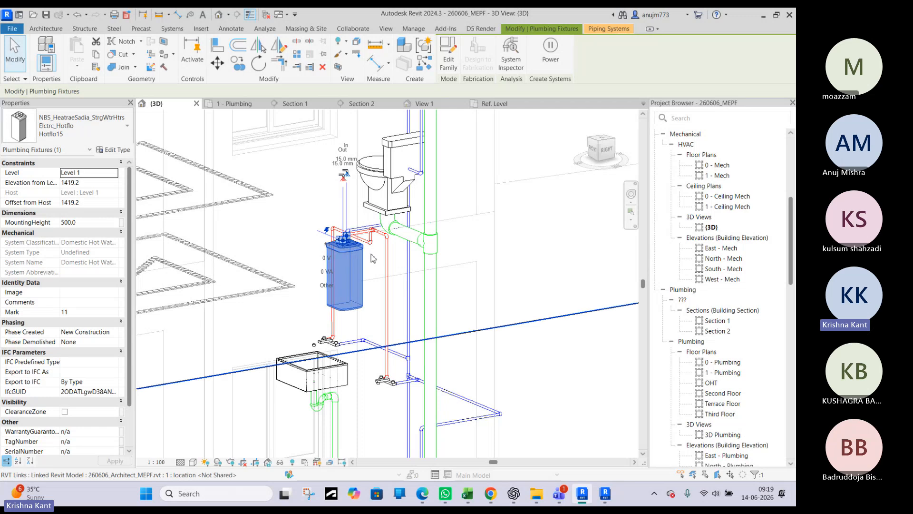
{"action": "left_click", "coordinate": [386, 185]}
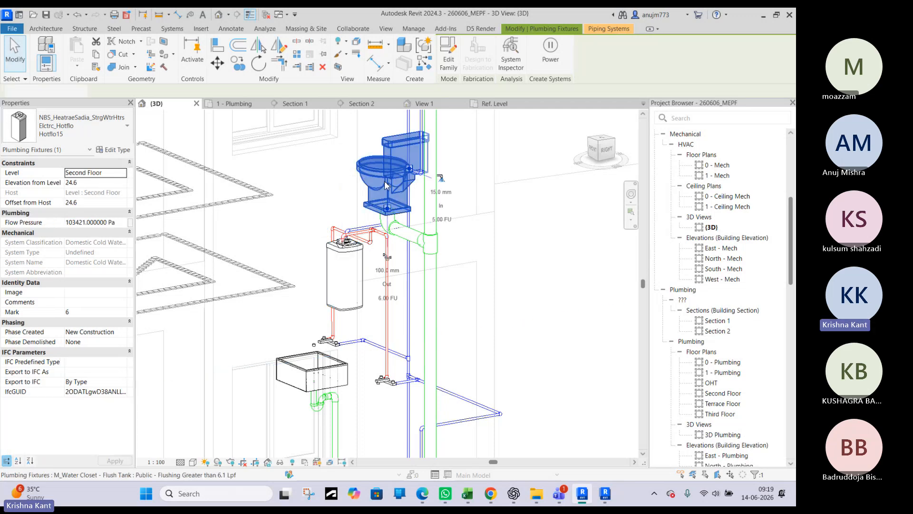
{"action": "scroll", "coordinate": [386, 185], "scroll_direction": "down", "scroll_amount": 3}
{"action": "key", "text": "Escape"}
{"action": "middle_click_drag", "start_coordinate": [360, 302], "coordinate": [40, 306], "text": "shift"}
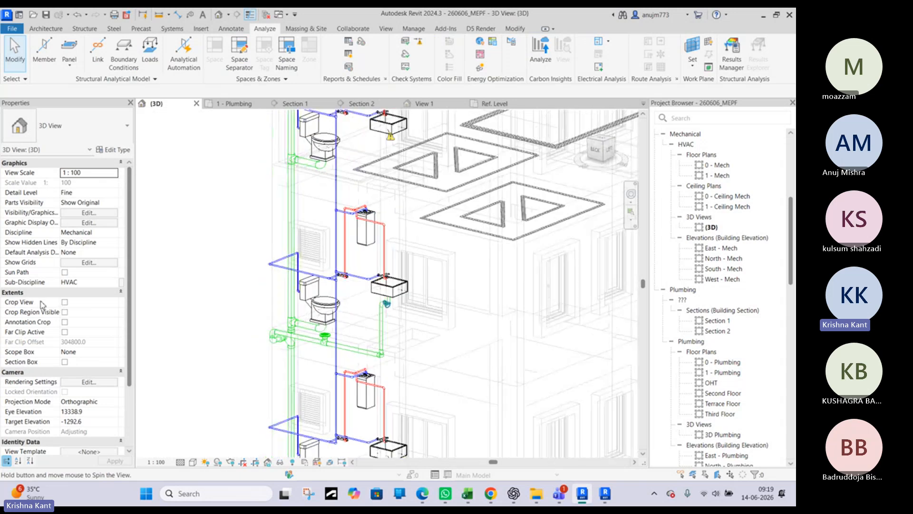
{"action": "scroll", "coordinate": [305, 308], "scroll_direction": "up", "scroll_amount": 3}
{"action": "middle_click_drag", "start_coordinate": [465, 300], "coordinate": [381, 330], "text": "shift"}
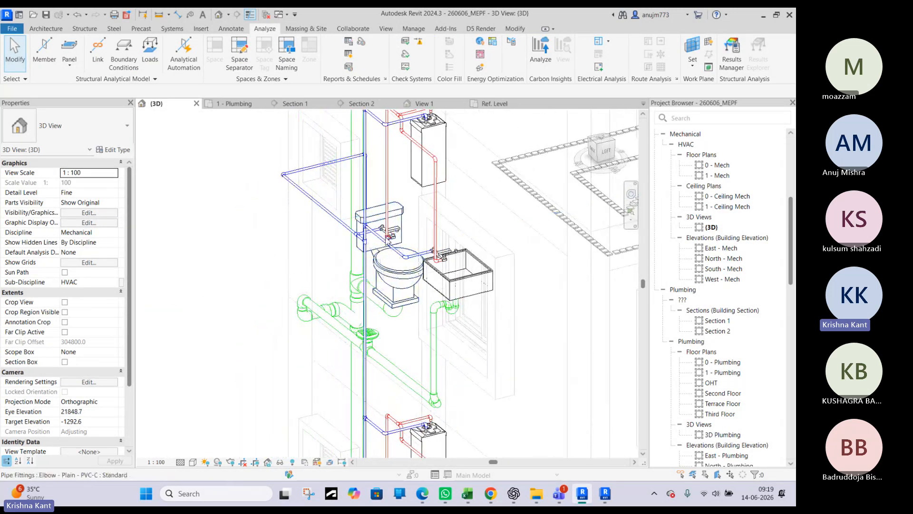
Open the 1 - Plumbing floor plan at the toilet outlet, floor drain run and soil stack
{"action": "left_click", "coordinate": [234, 103]}
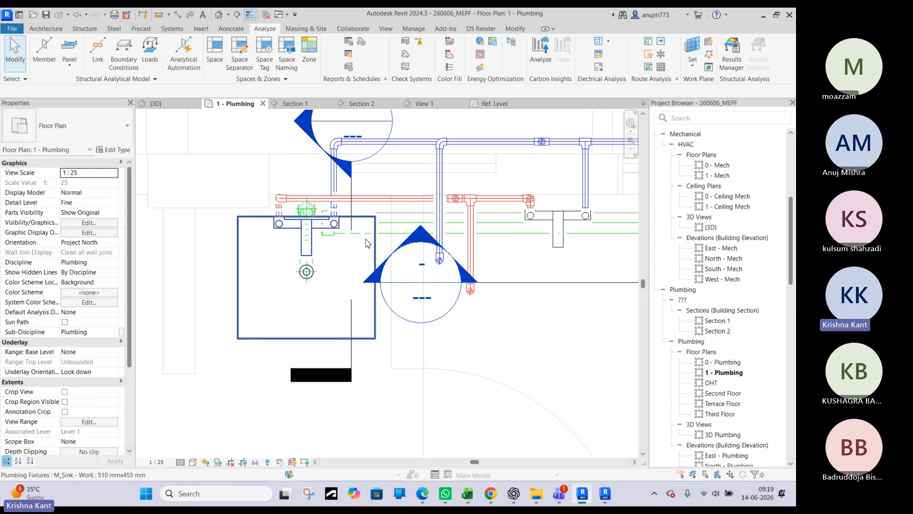
{"action": "scroll", "coordinate": [347, 239], "scroll_direction": "down", "scroll_amount": 3}
{"action": "middle_click_drag", "start_coordinate": [625, 261], "coordinate": [483, 241]}
{"action": "scroll", "coordinate": [484, 240], "scroll_direction": "up", "scroll_amount": 3}
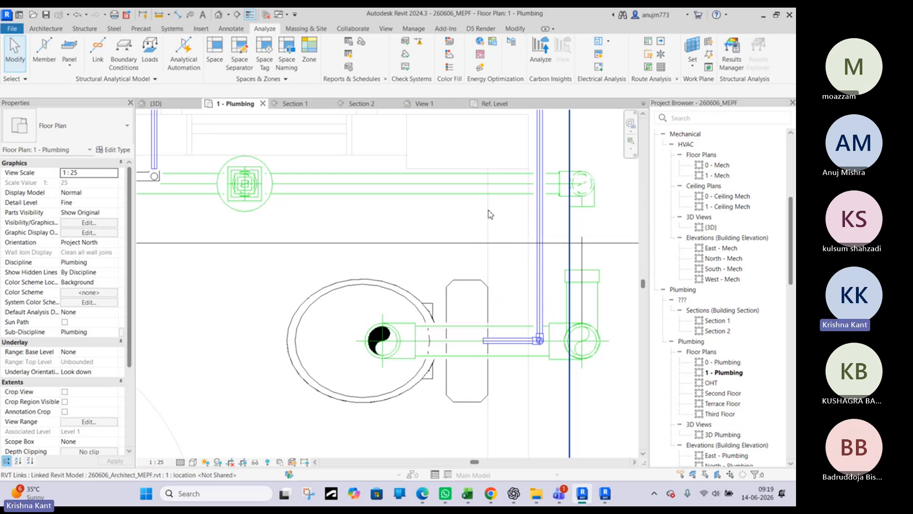
{"action": "left_click", "coordinate": [536, 222]}
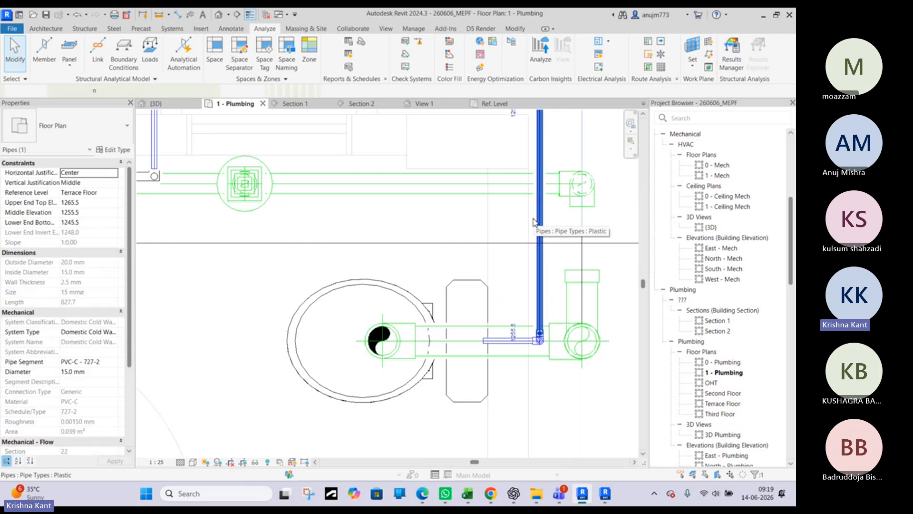
{"action": "key", "text": "Escape"}
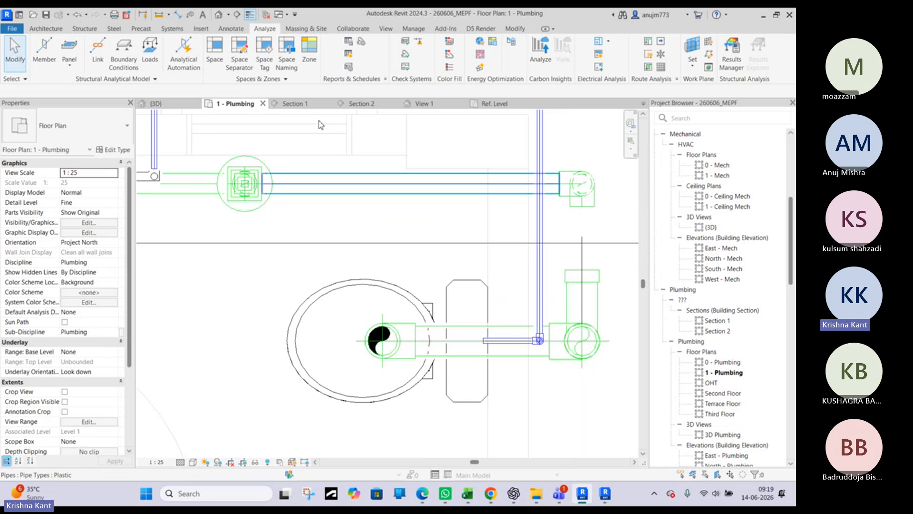
{"action": "left_click", "coordinate": [56, 29]}
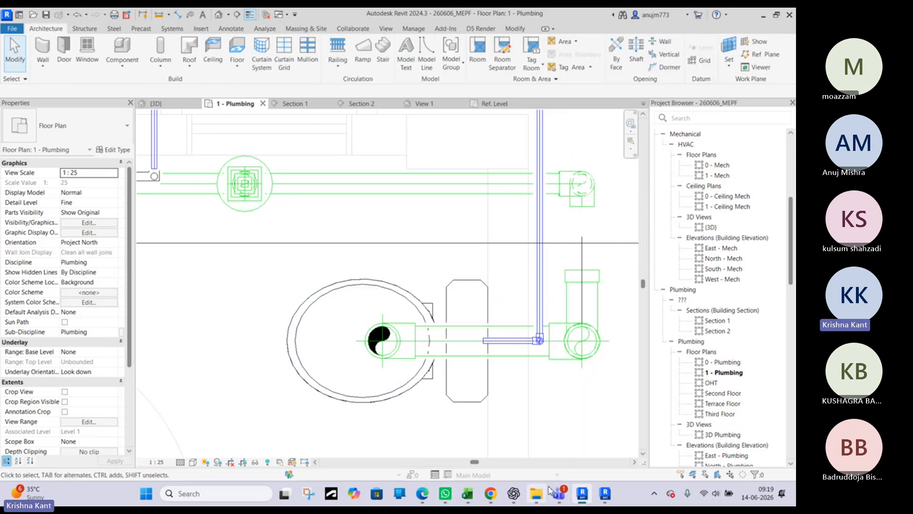
{"action": "left_click", "coordinate": [538, 494]}
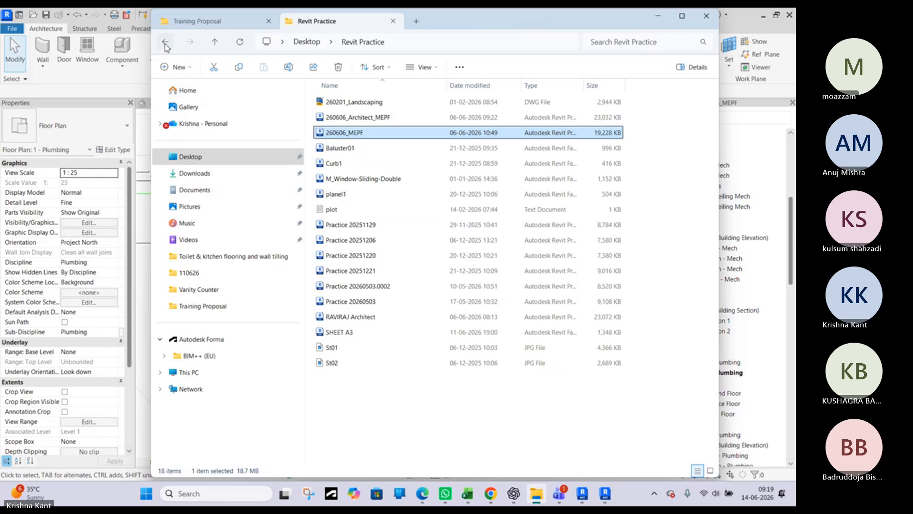
{"action": "left_click", "coordinate": [658, 16]}
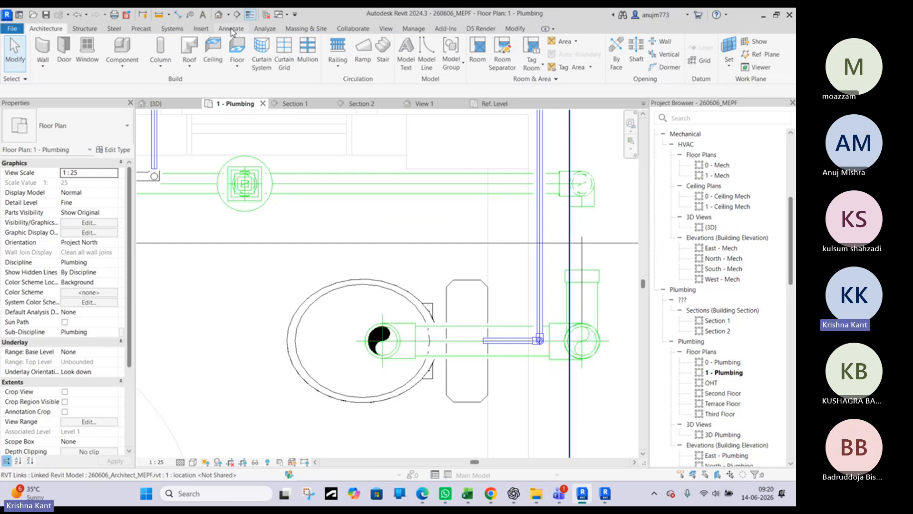
Start loading a family and change the browsed location from the DWV pipe fittings to the revit library folder
{"action": "left_click", "coordinate": [201, 29]}
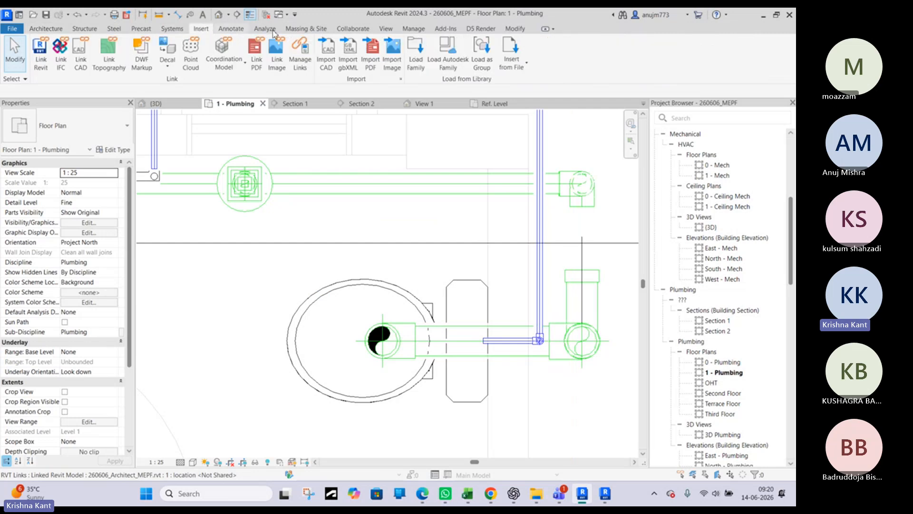
{"action": "left_click", "coordinate": [415, 64]}
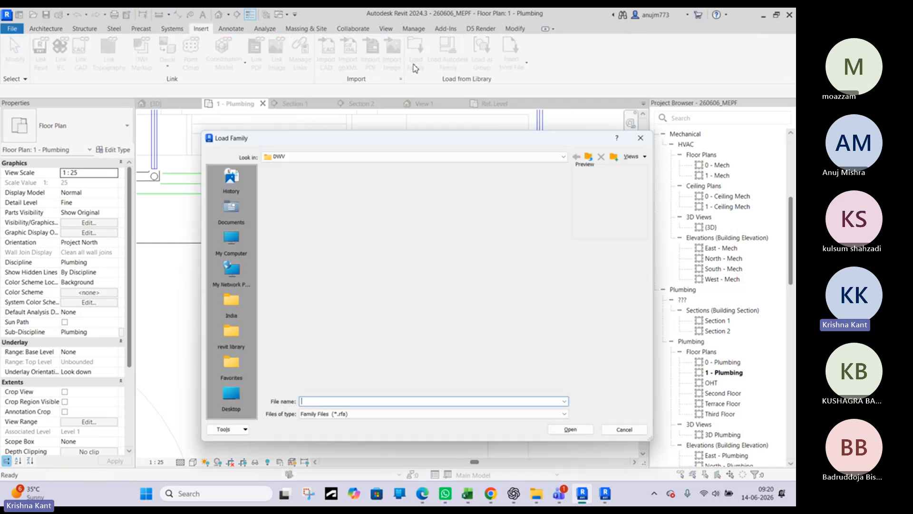
{"action": "scroll", "coordinate": [497, 238], "scroll_direction": "down", "scroll_amount": 2}
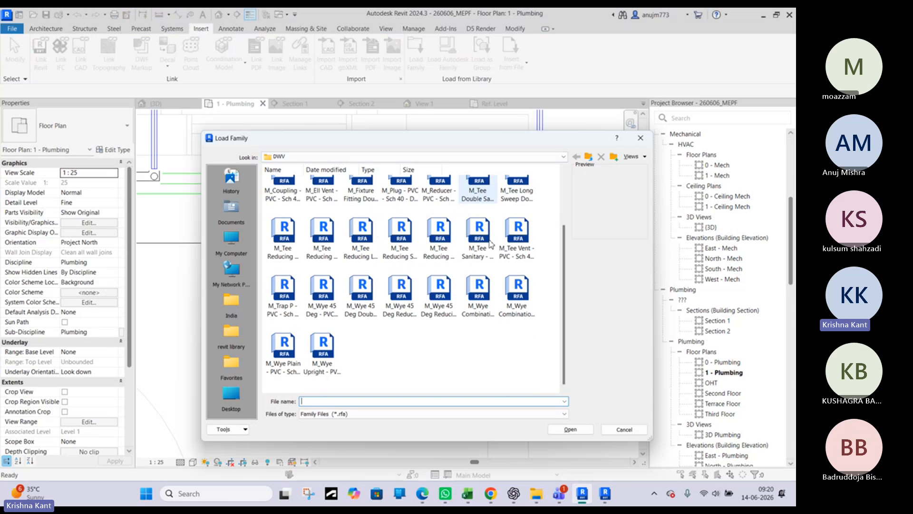
{"action": "left_click", "coordinate": [517, 185]}
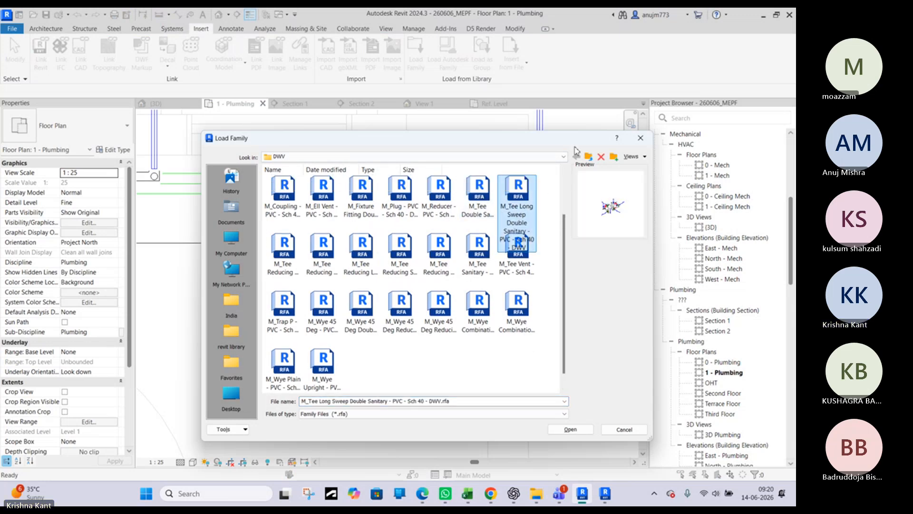
{"action": "left_click", "coordinate": [589, 157]}
{"action": "left_click", "coordinate": [591, 157]}
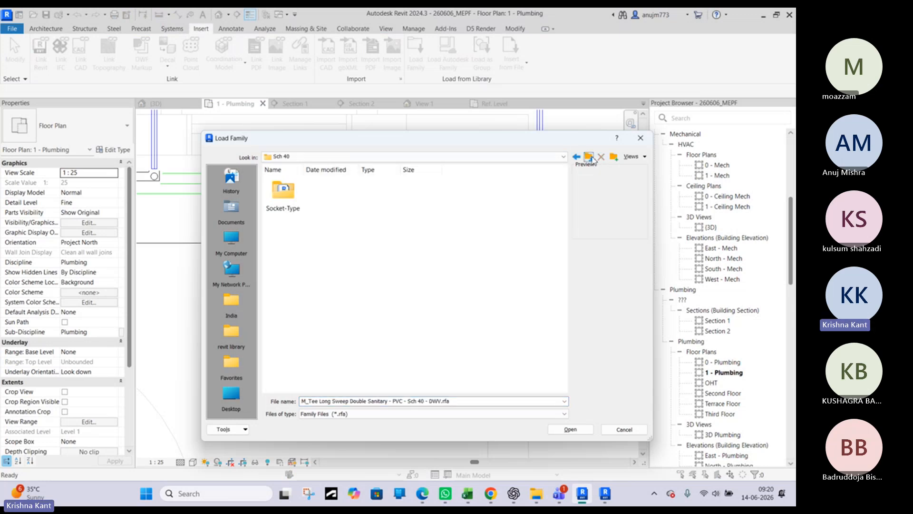
{"action": "left_click", "coordinate": [591, 157]}
{"action": "left_click", "coordinate": [591, 158]}
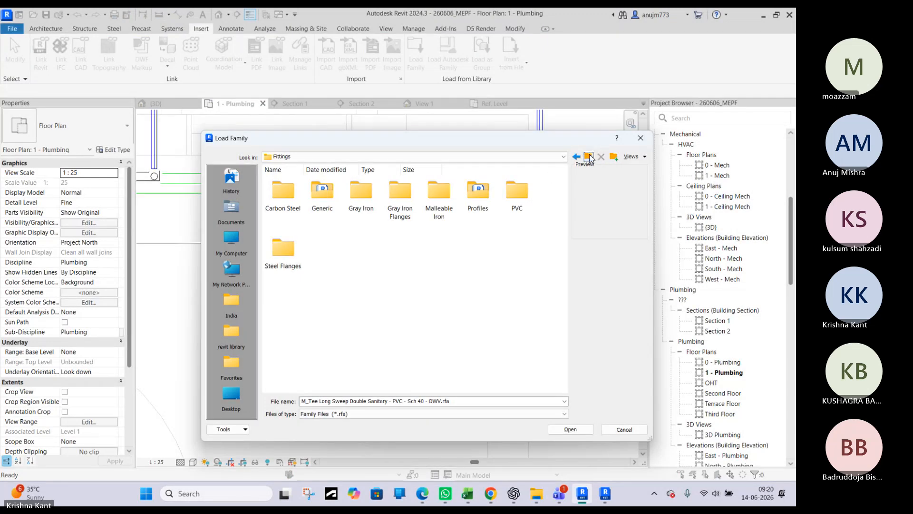
{"action": "left_click", "coordinate": [590, 158]}
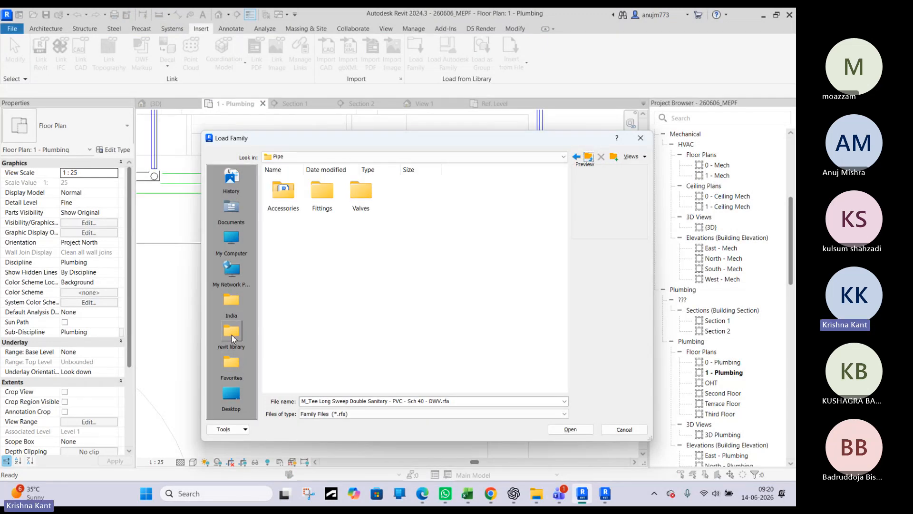
{"action": "left_click", "coordinate": [232, 333]}
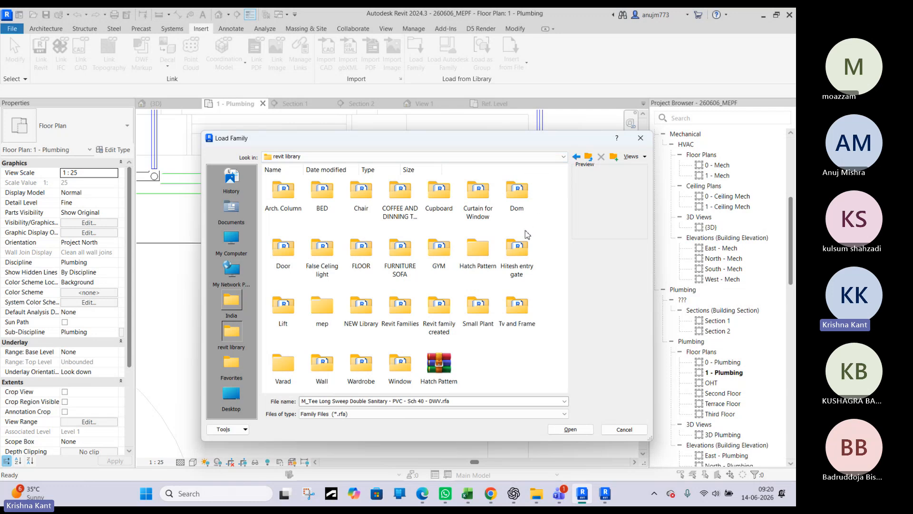
Load the WC_based_on_NEXO_by_Roca_-_Face_based_13948 family from the WC folder under mep and plumbing
{"action": "double_click", "coordinate": [322, 323]}
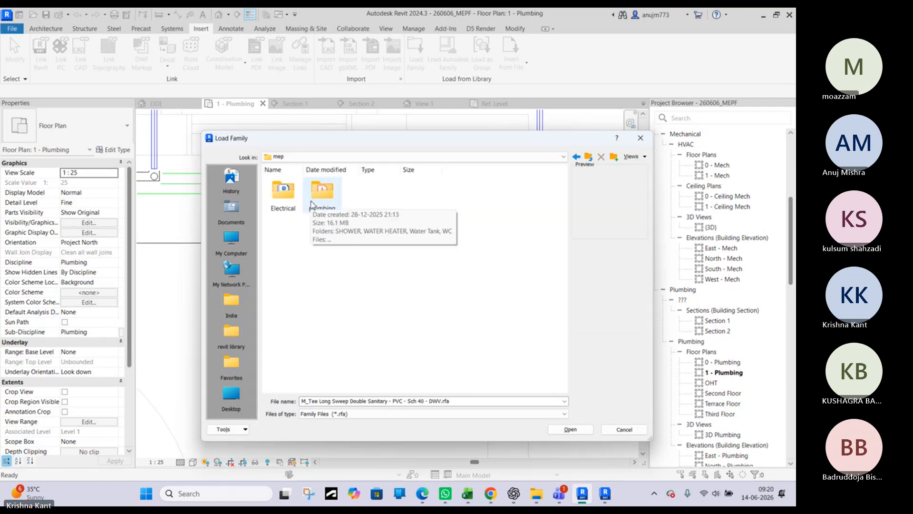
{"action": "double_click", "coordinate": [319, 193]}
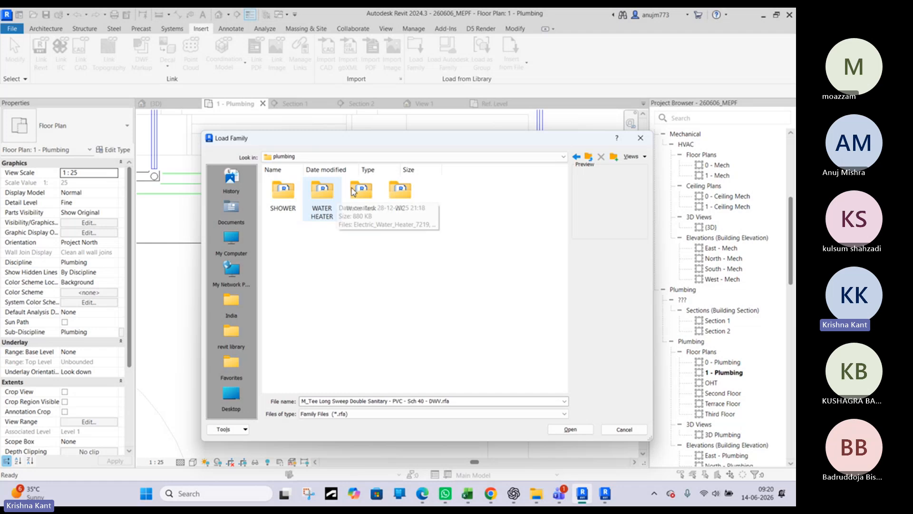
{"action": "double_click", "coordinate": [399, 192]}
{"action": "left_click", "coordinate": [281, 199]}
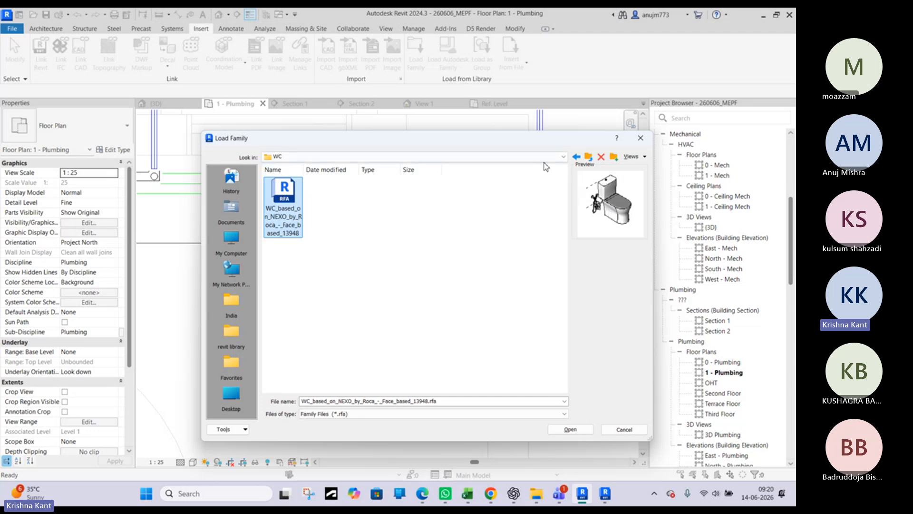
{"action": "left_click", "coordinate": [589, 158]}
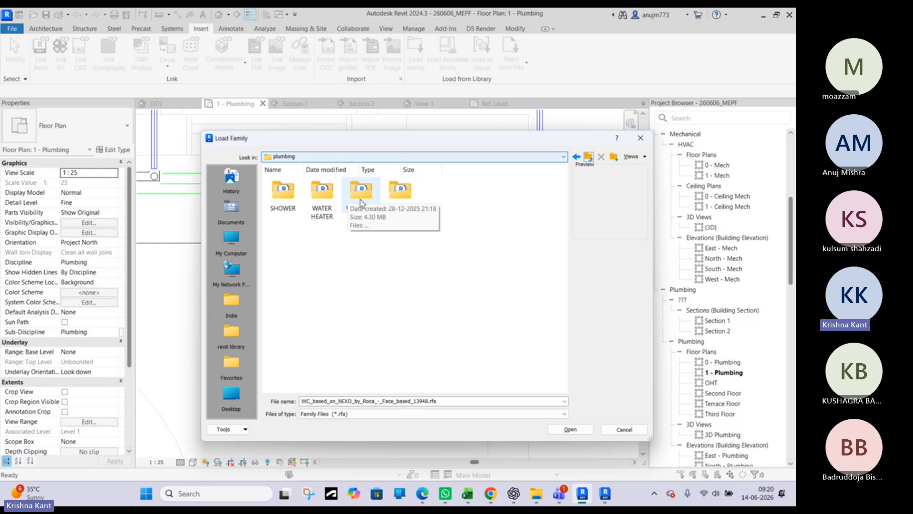
{"action": "left_click", "coordinate": [362, 198]}
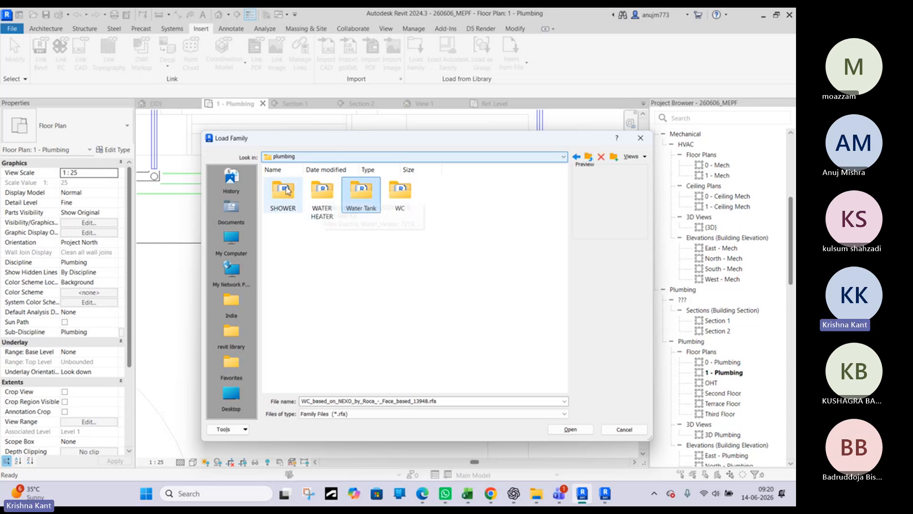
{"action": "double_click", "coordinate": [400, 190]}
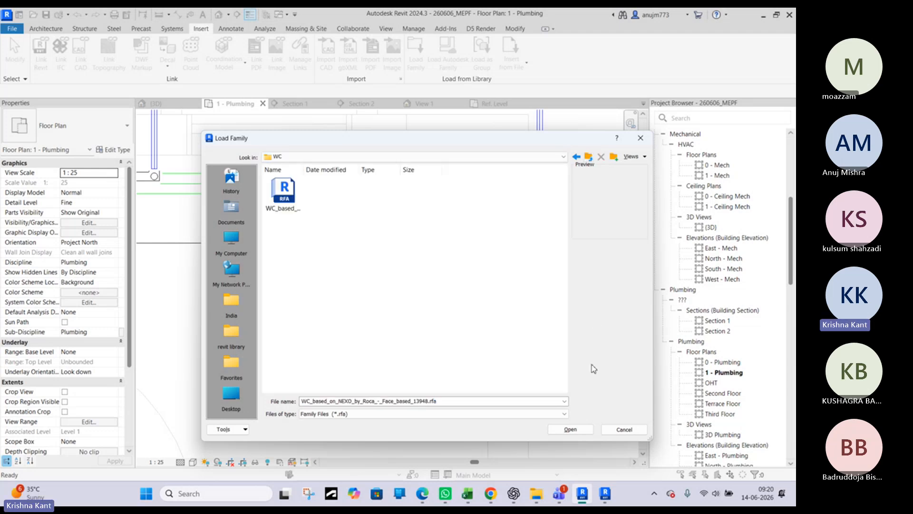
{"action": "left_click", "coordinate": [287, 203]}
{"action": "left_click", "coordinate": [570, 429]}
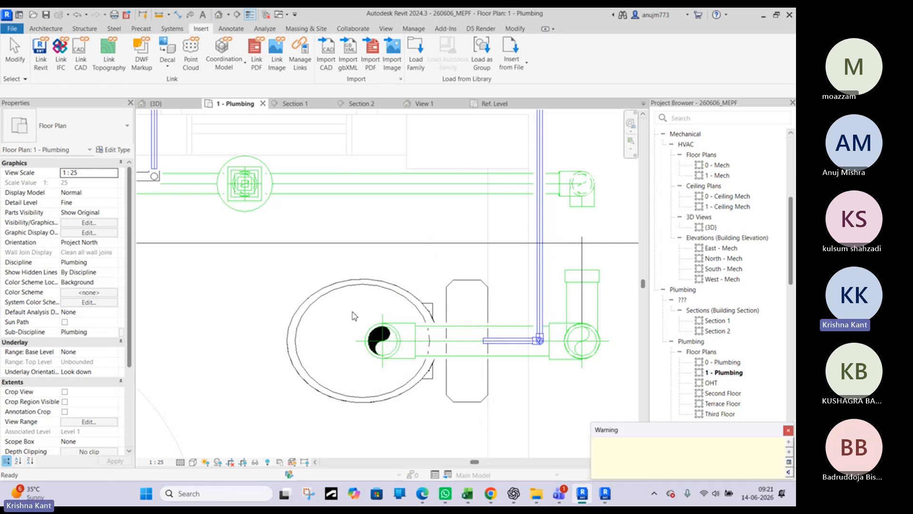
Place a WC_based_on_NEXO_by_Roca_-_Face_based_13948 fixture on the bathroom's lower wall face in the 1 - Plumbing plan, beside the existing toilet
{"action": "scroll", "coordinate": [368, 278], "scroll_direction": "down", "scroll_amount": 3}
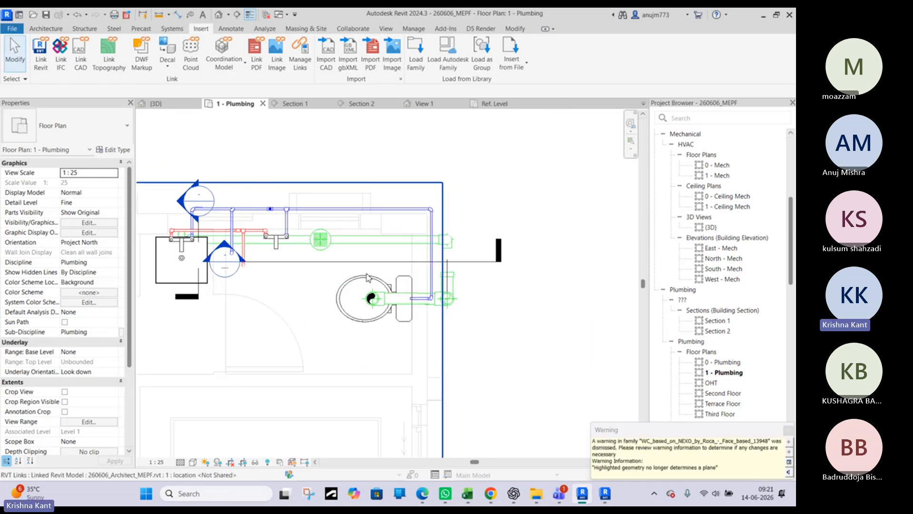
{"action": "left_click", "coordinate": [344, 287]}
{"action": "key", "text": "c"}
{"action": "key", "text": "s"}
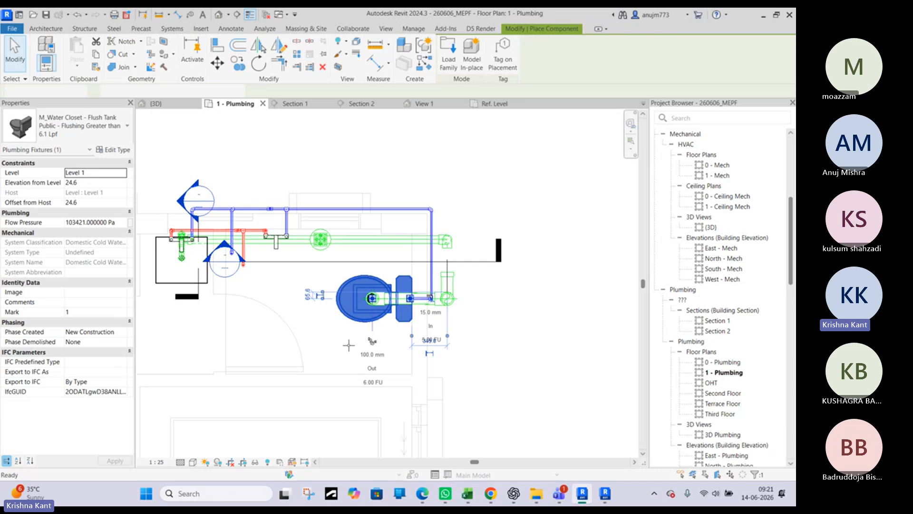
{"action": "left_click", "coordinate": [76, 138]}
{"action": "scroll", "coordinate": [78, 259], "scroll_direction": "up", "scroll_amount": 3}
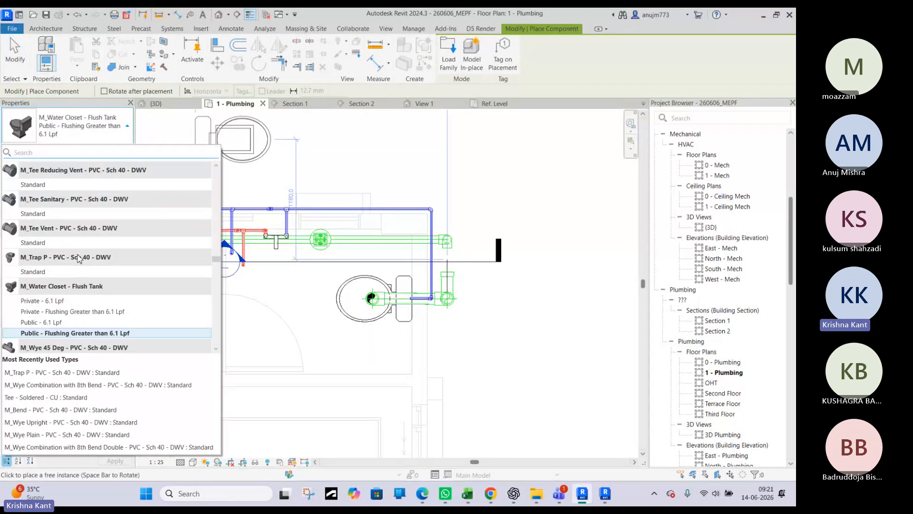
{"action": "scroll", "coordinate": [79, 259], "scroll_direction": "up", "scroll_amount": 15}
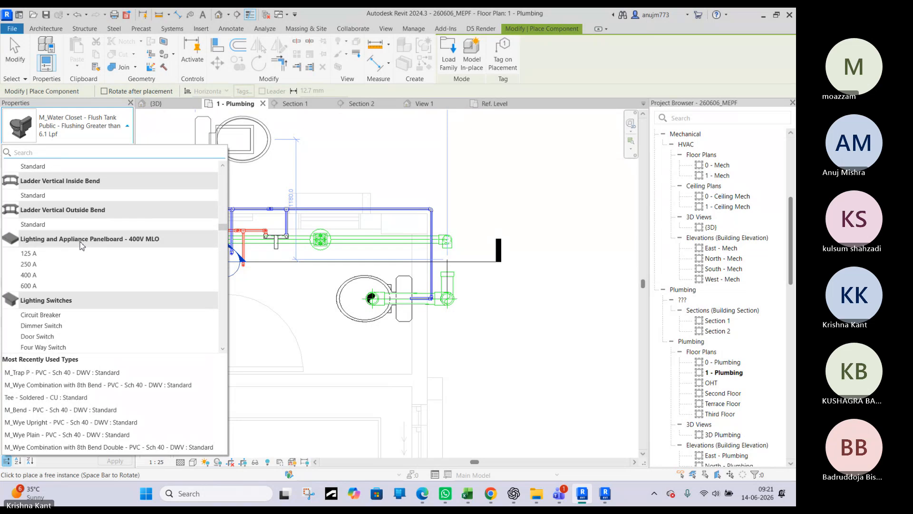
{"action": "scroll", "coordinate": [82, 245], "scroll_direction": "up", "scroll_amount": 5}
{"action": "scroll", "coordinate": [81, 245], "scroll_direction": "down", "scroll_amount": 20}
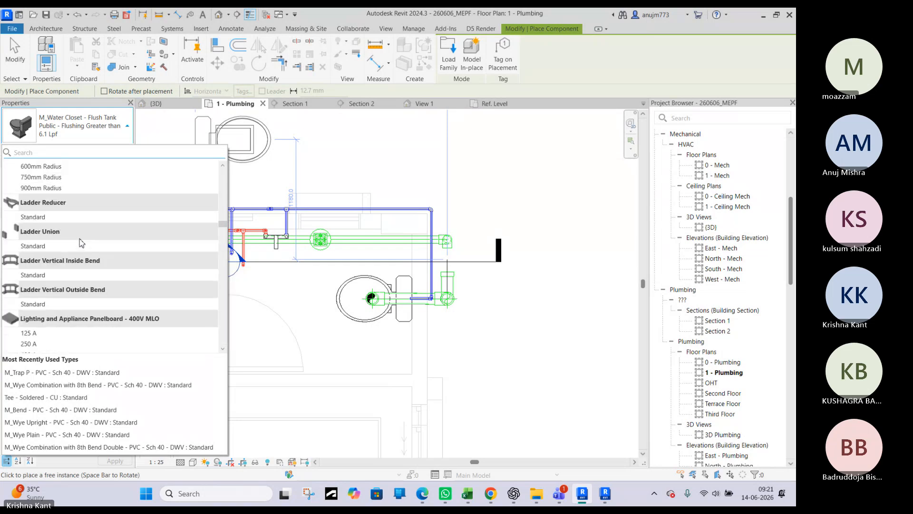
{"action": "scroll", "coordinate": [81, 240], "scroll_direction": "down", "scroll_amount": 20}
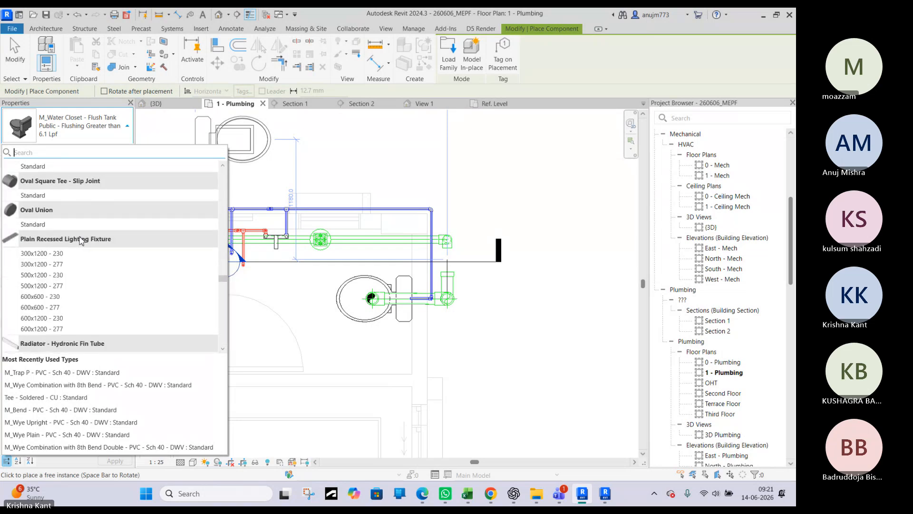
{"action": "scroll", "coordinate": [81, 245], "scroll_direction": "down", "scroll_amount": 15}
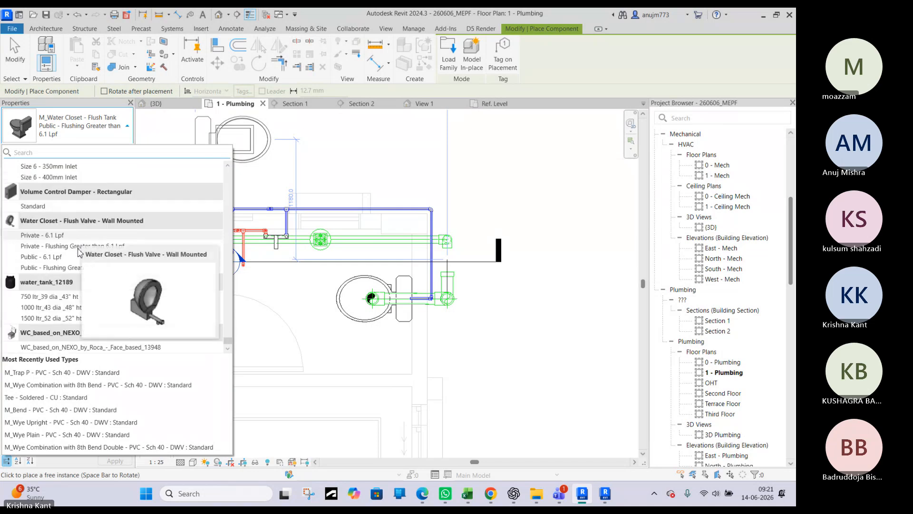
{"action": "left_click", "coordinate": [81, 346]}
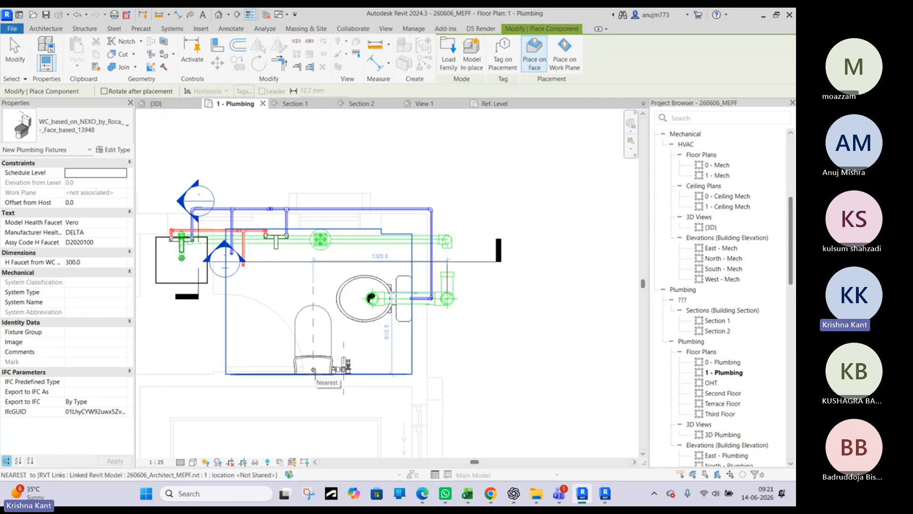
{"action": "left_click", "coordinate": [328, 350]}
{"action": "key", "text": "Escape"}
{"action": "key", "text": "Escape"}
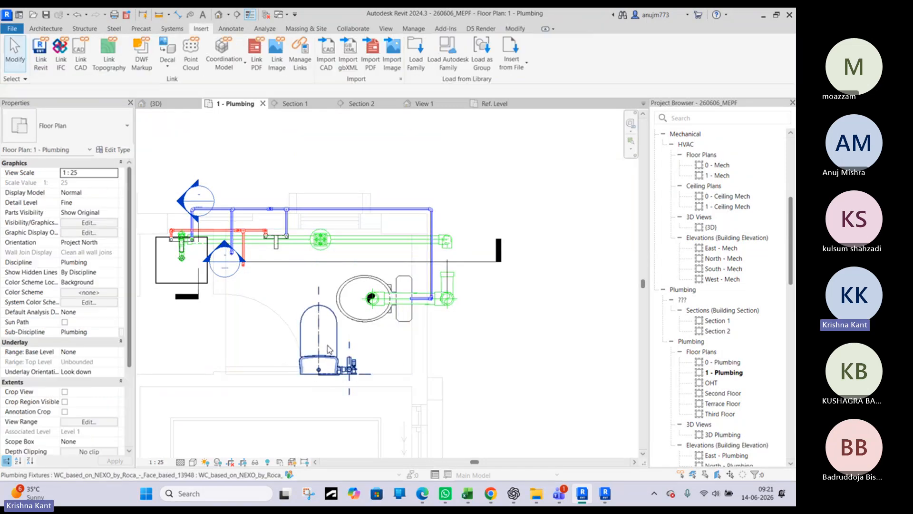
Examine the newly placed water closet, its health faucet and the neighbouring toilet from behind in the 3D view
{"action": "left_click", "coordinate": [328, 349]}
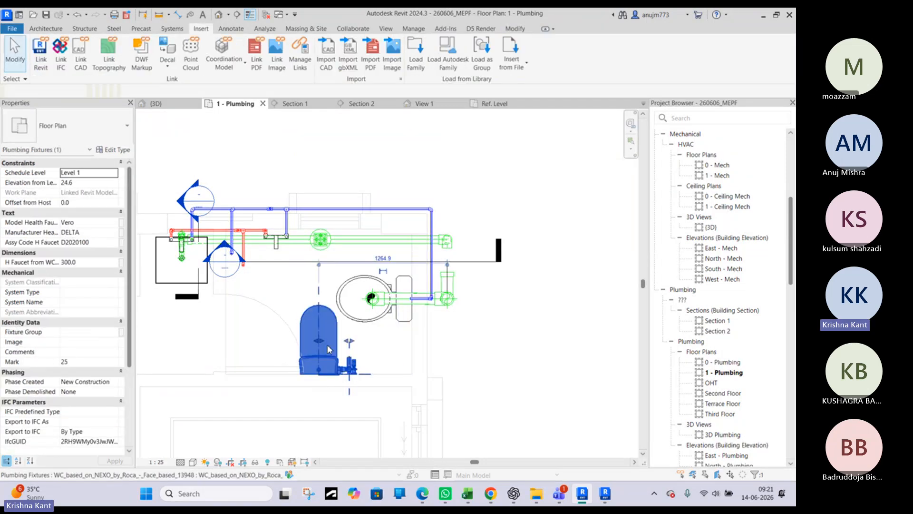
{"action": "left_click", "coordinate": [175, 108]}
{"action": "scroll", "coordinate": [354, 228], "scroll_direction": "down", "scroll_amount": 3}
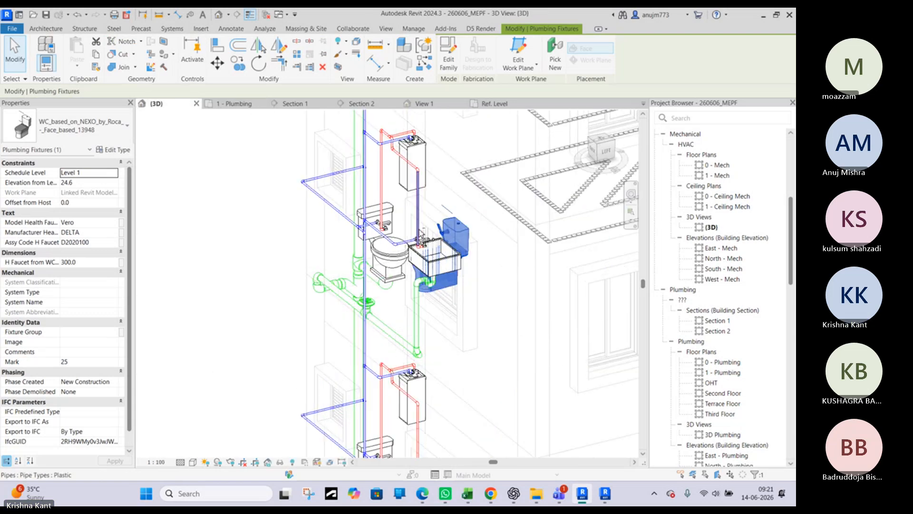
{"action": "middle_click_drag", "start_coordinate": [418, 228], "coordinate": [509, 233], "text": "shift"}
{"action": "scroll", "coordinate": [345, 218], "scroll_direction": "up", "scroll_amount": 5}
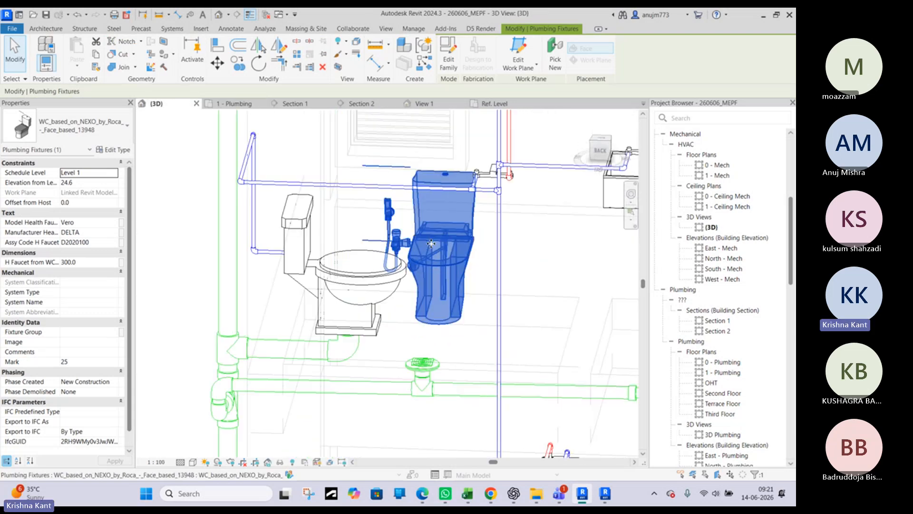
{"action": "key", "text": "Escape"}
{"action": "scroll", "coordinate": [350, 236], "scroll_direction": "down", "scroll_amount": 1}
{"action": "middle_click_drag", "start_coordinate": [350, 236], "coordinate": [349, 286]}
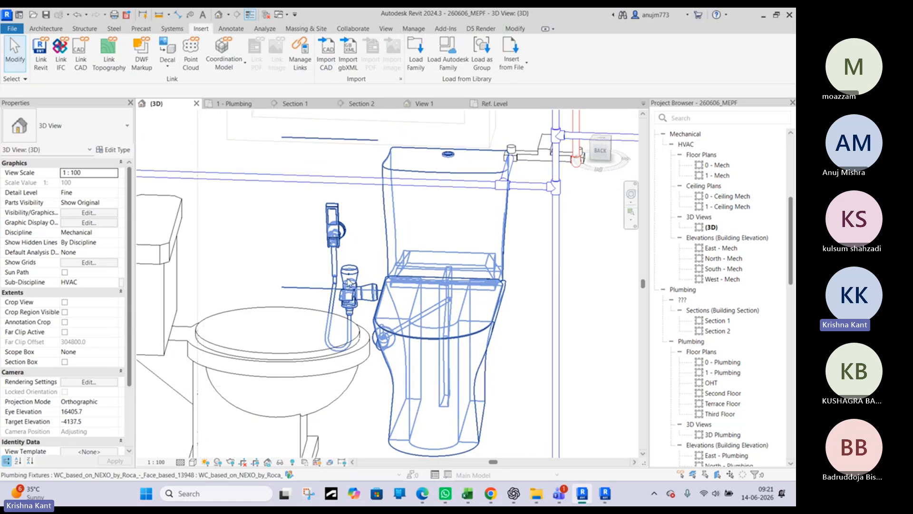
{"action": "scroll", "coordinate": [348, 286], "scroll_direction": "down", "scroll_amount": 1}
{"action": "middle_click_drag", "start_coordinate": [401, 260], "coordinate": [376, 287]}
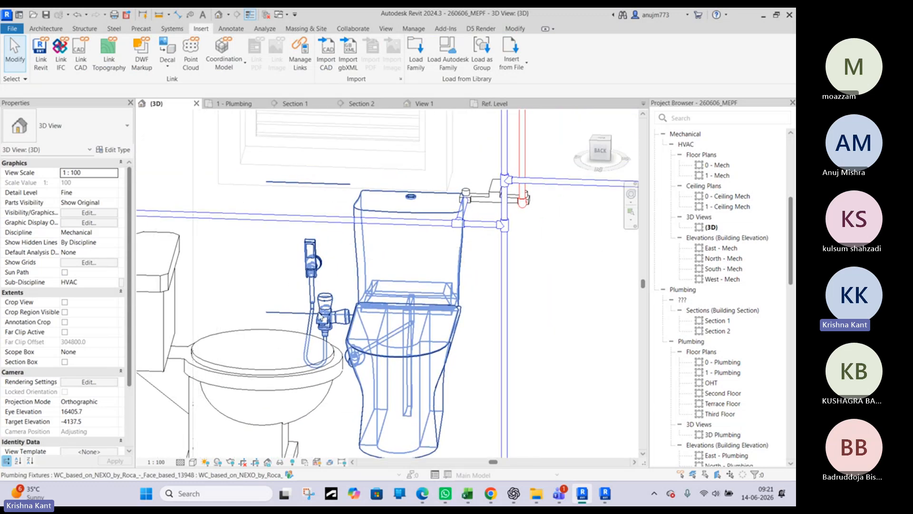
{"action": "left_click", "coordinate": [377, 259]}
{"action": "scroll", "coordinate": [388, 251], "scroll_direction": "down", "scroll_amount": 3}
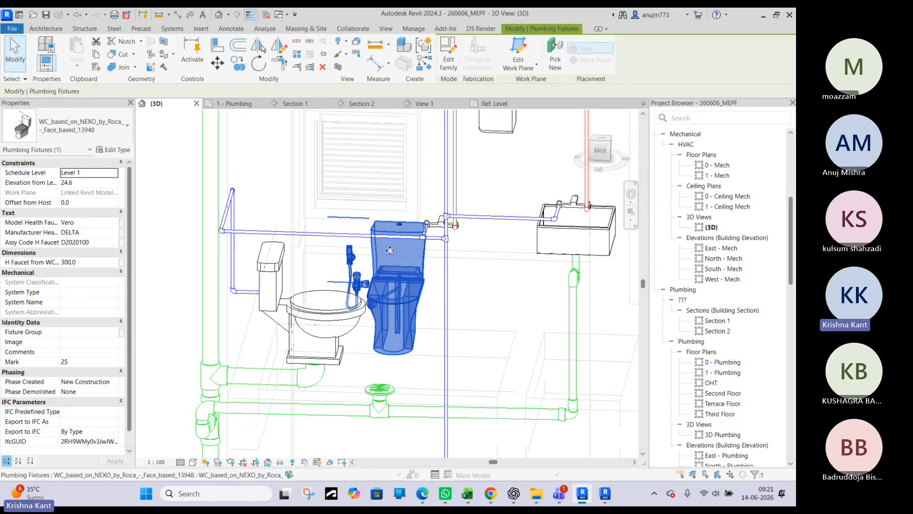
Open the placed Roca water closet family for editing and inspect the wall side of its health faucet
{"action": "middle_click_drag", "start_coordinate": [392, 308], "coordinate": [357, 309], "text": "shift"}
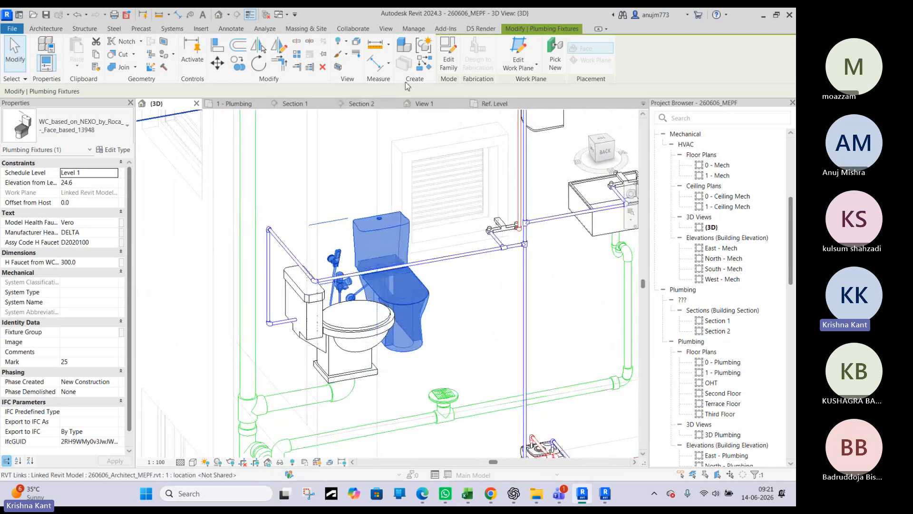
{"action": "double_click", "coordinate": [358, 291]}
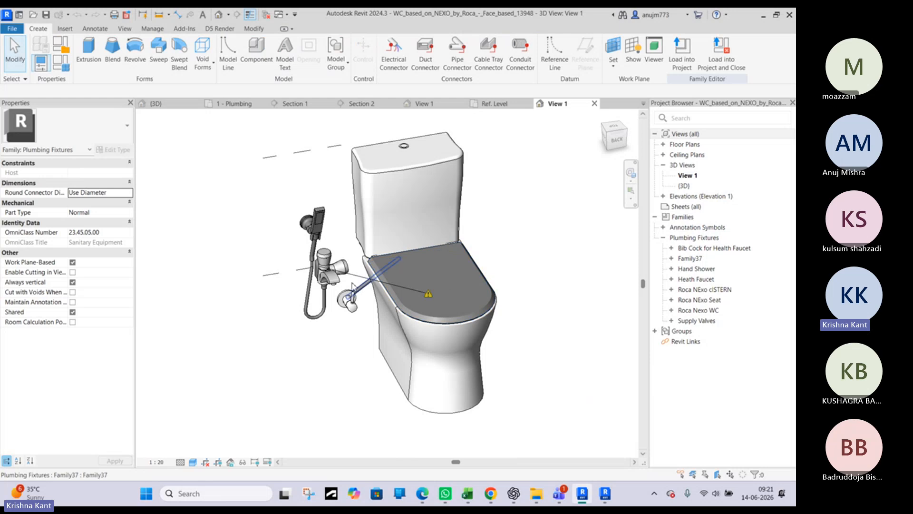
{"action": "left_click", "coordinate": [322, 294]}
{"action": "middle_click_drag", "start_coordinate": [322, 294], "coordinate": [444, 306], "text": "shift"}
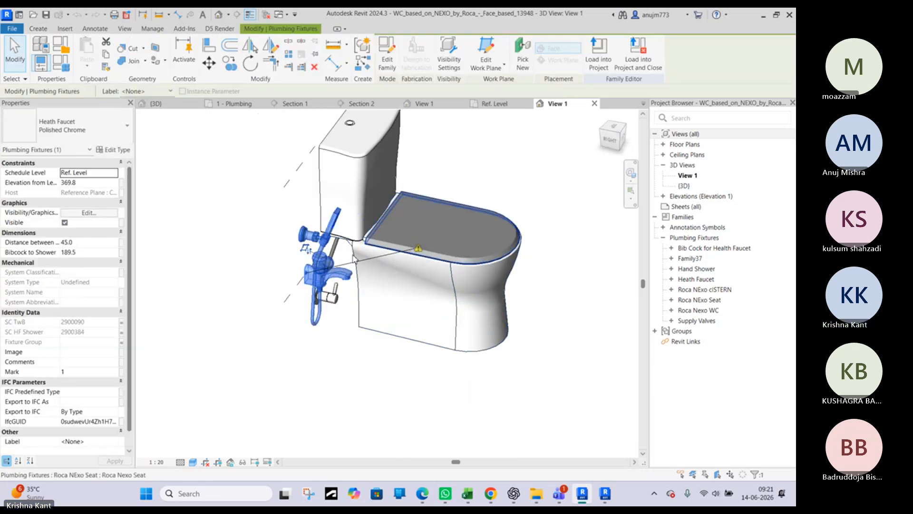
{"action": "scroll", "coordinate": [304, 277], "scroll_direction": "up", "scroll_amount": 5}
{"action": "scroll", "coordinate": [304, 278], "scroll_direction": "up", "scroll_amount": 3}
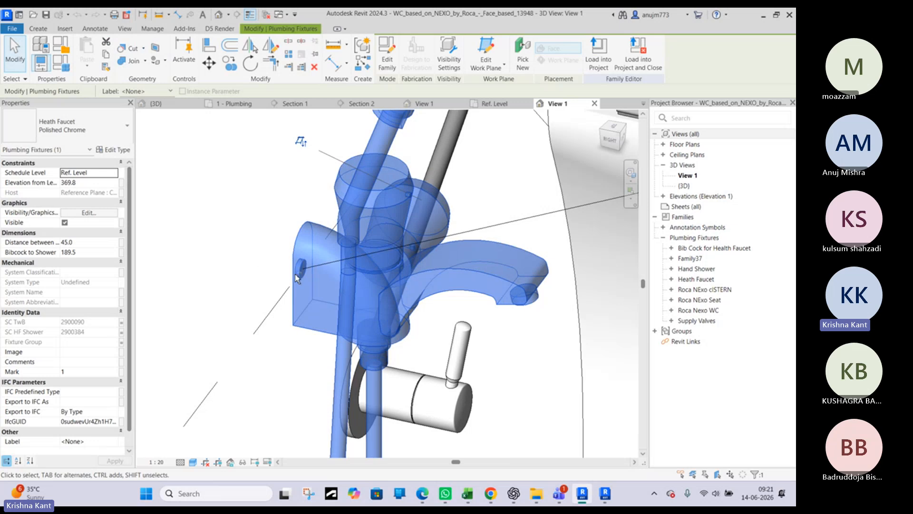
{"action": "middle_click_drag", "start_coordinate": [304, 278], "coordinate": [188, 316], "text": "shift"}
{"action": "scroll", "coordinate": [401, 263], "scroll_direction": "down", "scroll_amount": 1}
{"action": "scroll", "coordinate": [401, 262], "scroll_direction": "down", "scroll_amount": 6}
{"action": "left_click", "coordinate": [232, 275]}
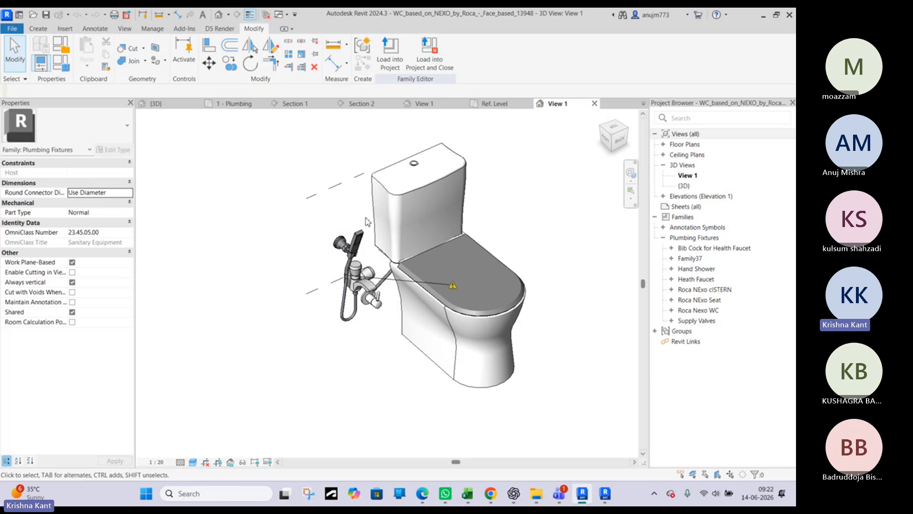
Delete the cistern, seat, WC body, supply valve and its connecting pipe from the family, keeping only the health faucet
{"action": "scroll", "coordinate": [368, 221], "scroll_direction": "down", "scroll_amount": 2}
{"action": "middle_click_drag", "start_coordinate": [374, 222], "coordinate": [351, 226], "text": "shift"}
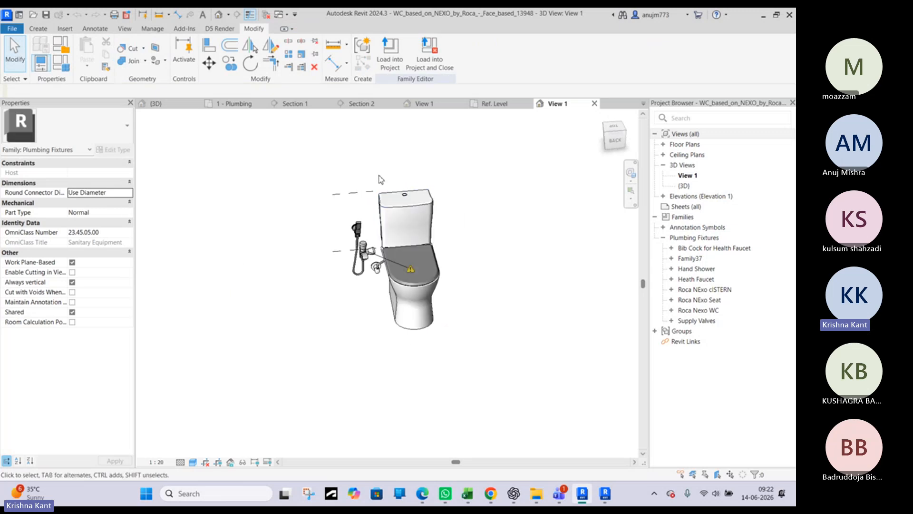
{"action": "left_click_drag", "start_coordinate": [421, 276], "coordinate": [460, 348]}
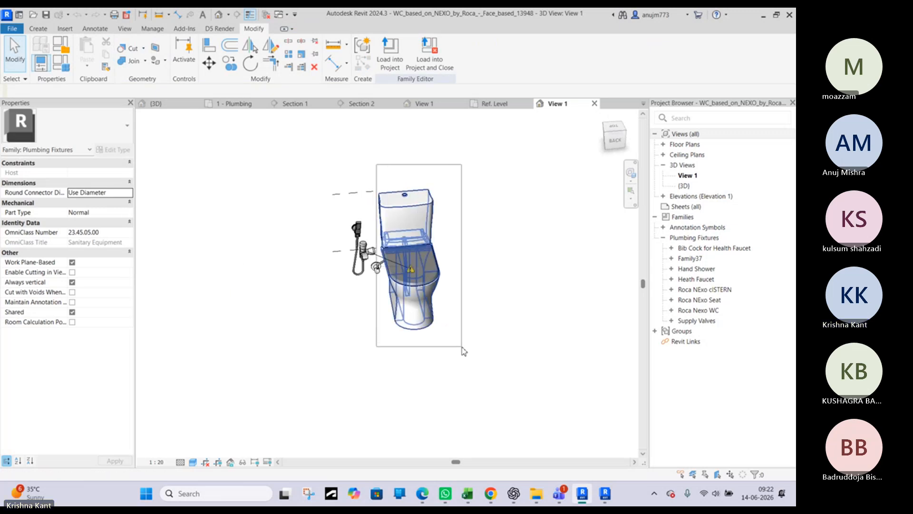
{"action": "left_click_drag", "start_coordinate": [463, 351], "coordinate": [462, 349]}
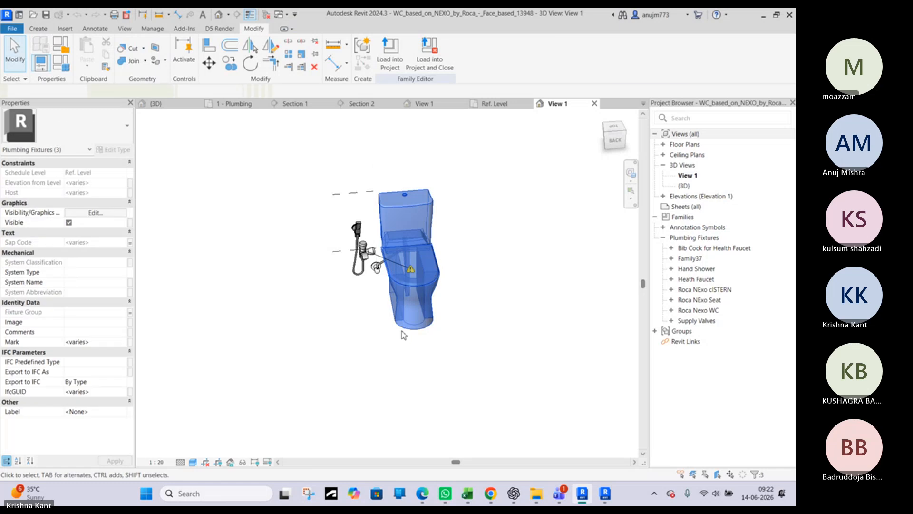
{"action": "middle_click_drag", "start_coordinate": [402, 332], "coordinate": [655, 279], "text": "shift"}
{"action": "scroll", "coordinate": [347, 273], "scroll_direction": "up", "scroll_amount": 3}
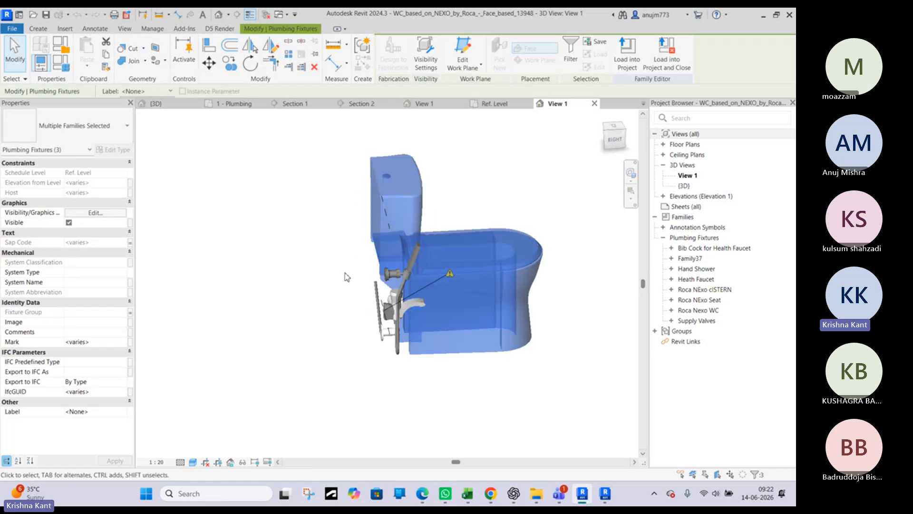
{"action": "mouse_move", "coordinate": [395, 293]}
{"action": "middle_mouse_down", "text": "shift"}
{"action": "mouse_move", "coordinate": [527, 307]}
{"action": "mouse_move", "coordinate": [398, 203]}
{"action": "mouse_move", "coordinate": [304, 194]}
{"action": "mouse_move", "coordinate": [271, 259]}
{"action": "mouse_move", "coordinate": [237, 286]}
{"action": "mouse_move", "coordinate": [230, 314]}
{"action": "mouse_move", "coordinate": [405, 285]}
{"action": "middle_mouse_up", "text": "shift"}
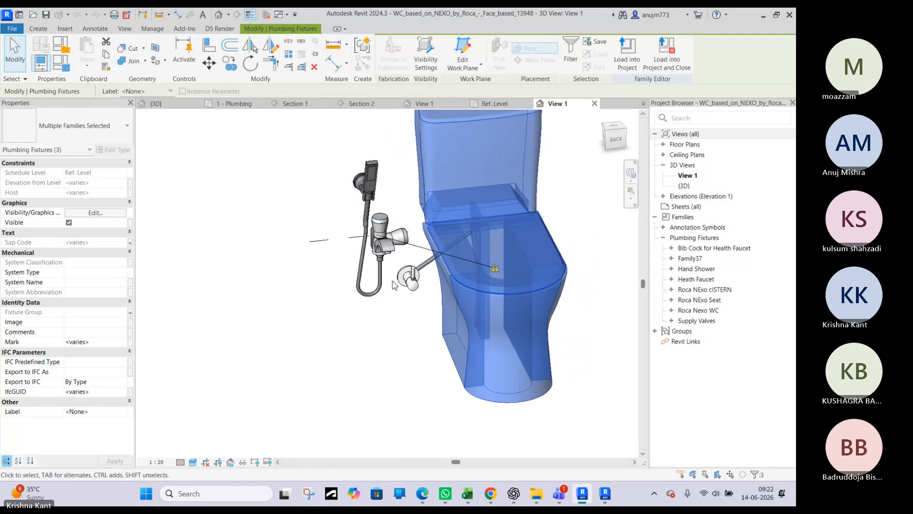
{"action": "left_click", "coordinate": [418, 271], "text": "ctrl"}
{"action": "left_click", "coordinate": [421, 267], "text": "ctrl"}
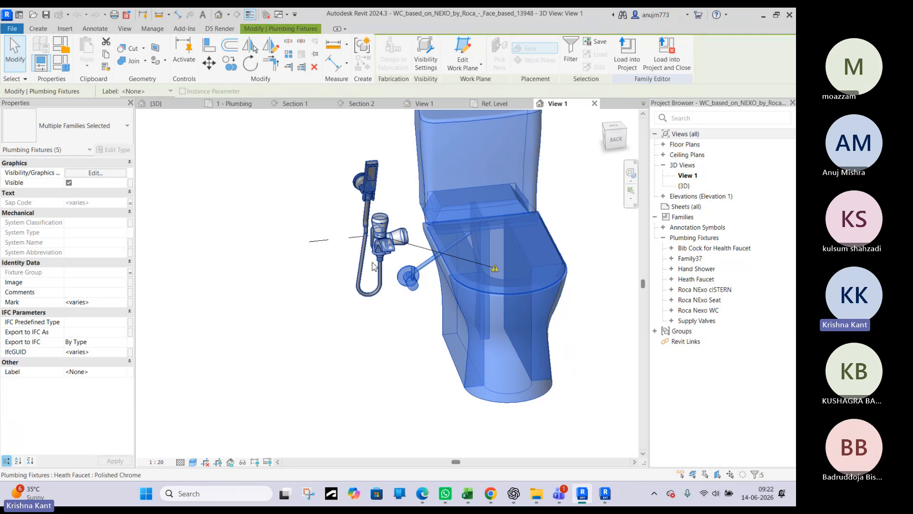
{"action": "middle_click_drag", "start_coordinate": [376, 267], "coordinate": [524, 234], "text": "shift"}
{"action": "key", "text": "Delete"}
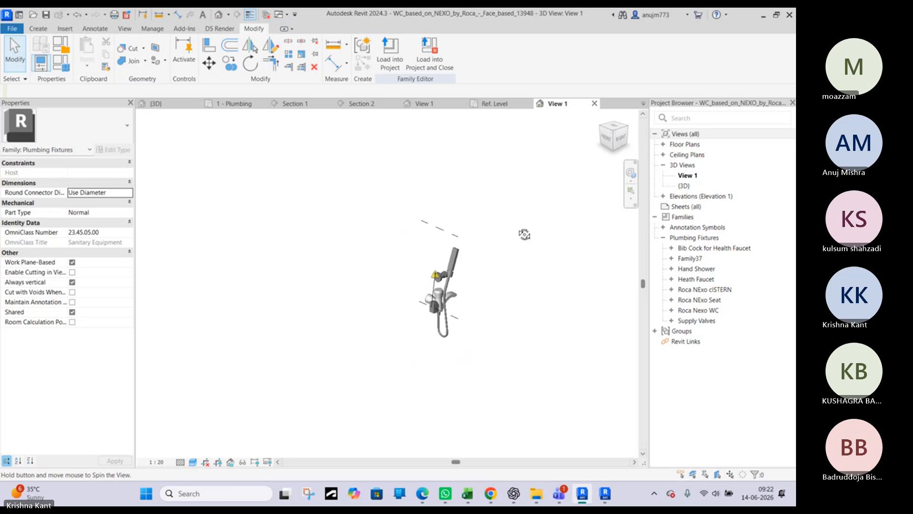
{"action": "scroll", "coordinate": [433, 263], "scroll_direction": "up", "scroll_amount": 10}
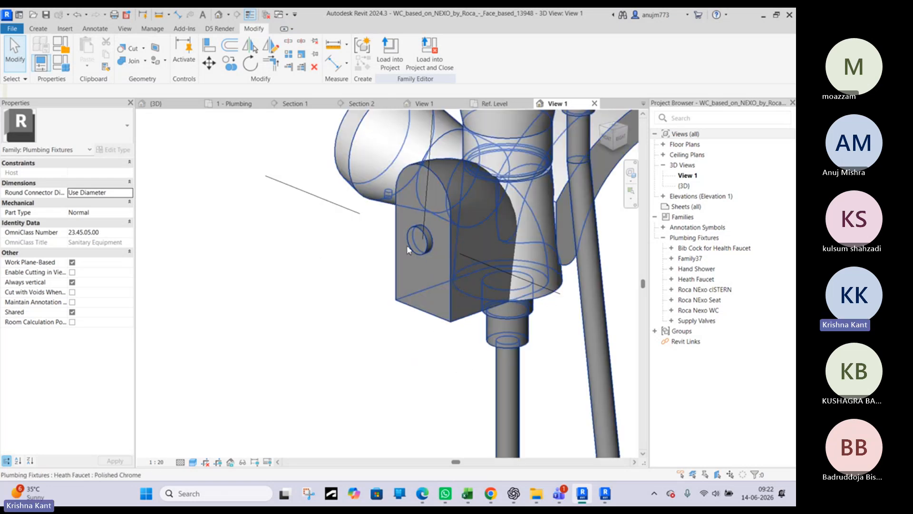
{"action": "scroll", "coordinate": [408, 248], "scroll_direction": "down", "scroll_amount": 6}
{"action": "middle_click_drag", "start_coordinate": [409, 241], "coordinate": [214, 168], "text": "shift"}
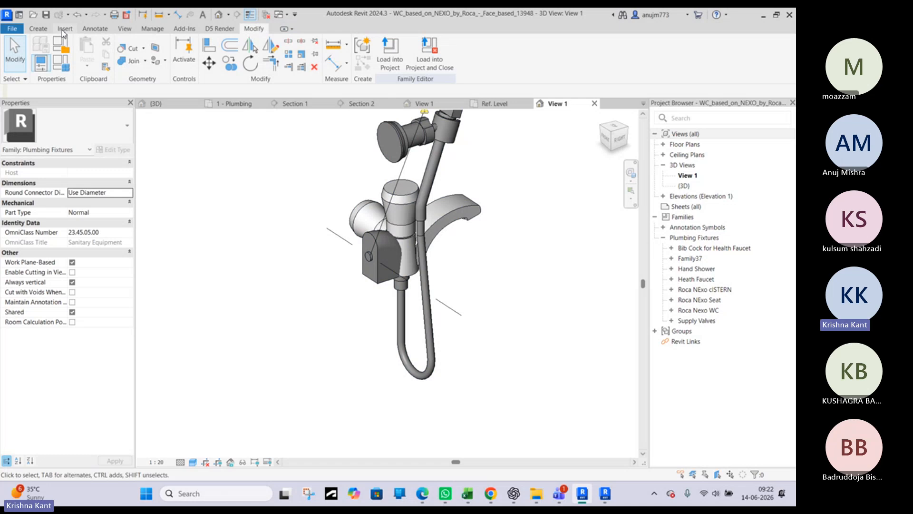
{"action": "left_click", "coordinate": [65, 30]}
{"action": "left_click", "coordinate": [39, 30]}
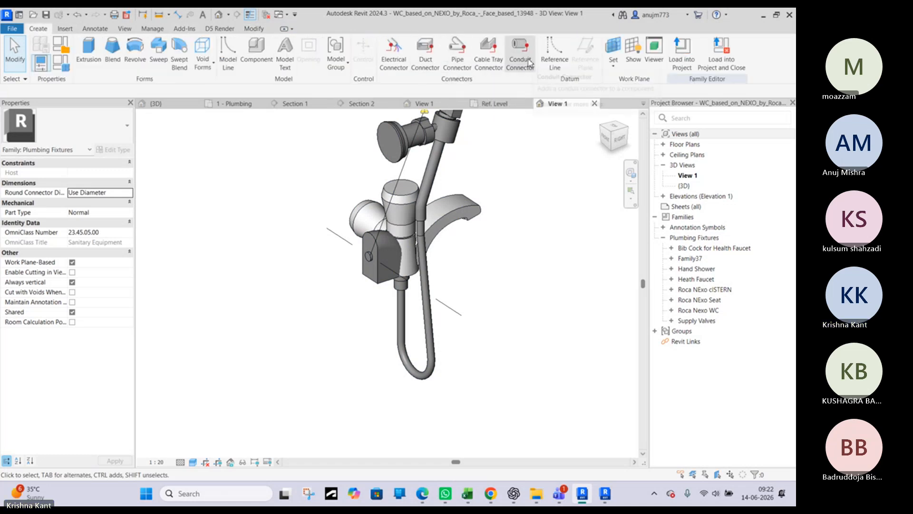
{"action": "left_click", "coordinate": [458, 57]}
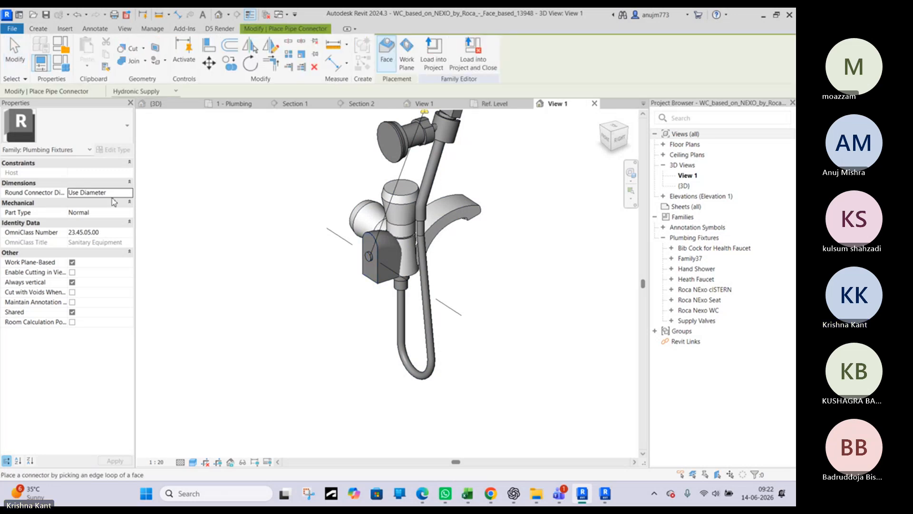
{"action": "left_click", "coordinate": [406, 56]}
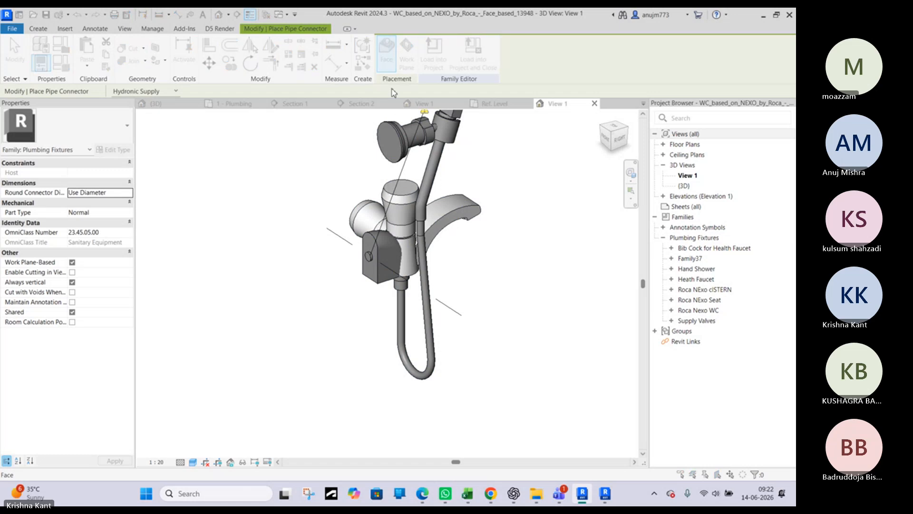
{"action": "left_click", "coordinate": [484, 173]}
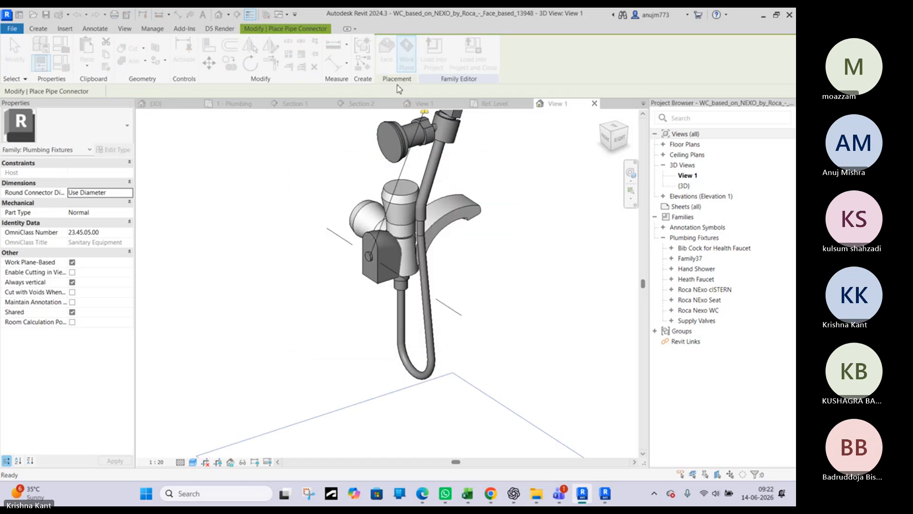
{"action": "left_click", "coordinate": [388, 56]}
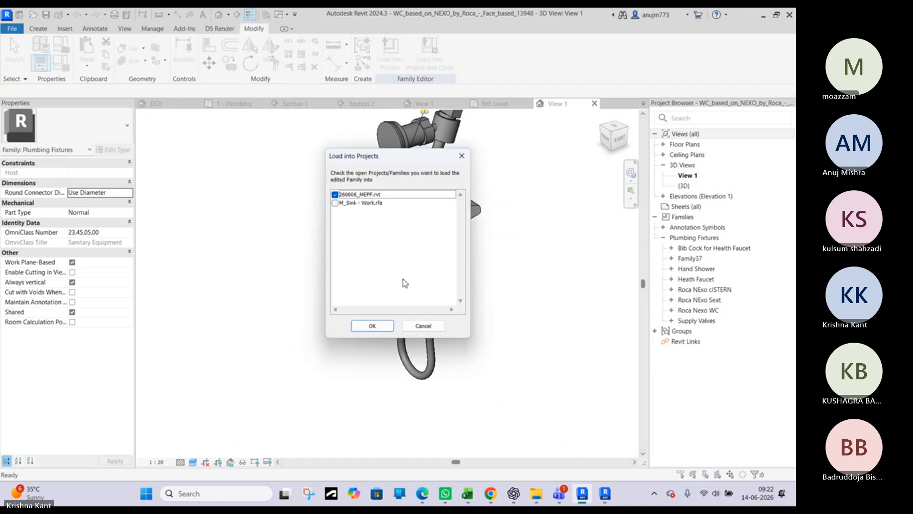
{"action": "left_click", "coordinate": [415, 328]}
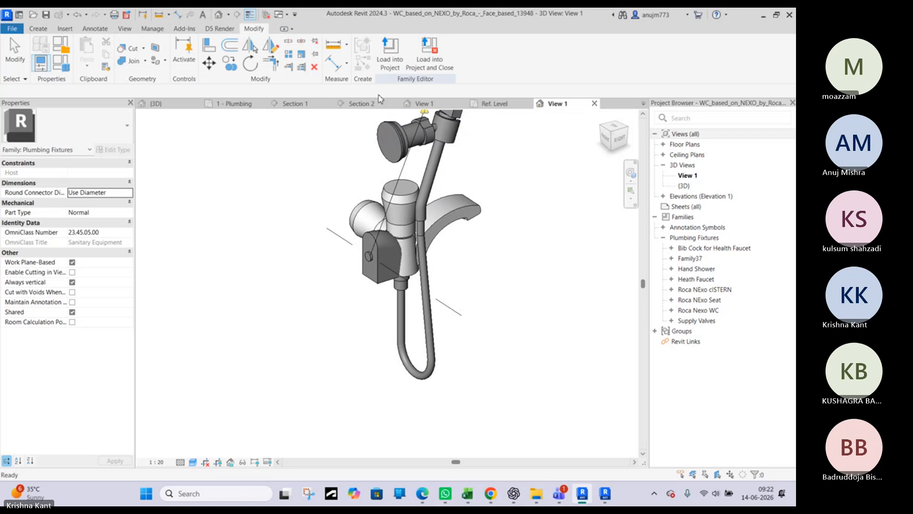
Place a face-based pipe connector on the small round inlet at the back of the health faucet
{"action": "left_click", "coordinate": [40, 32]}
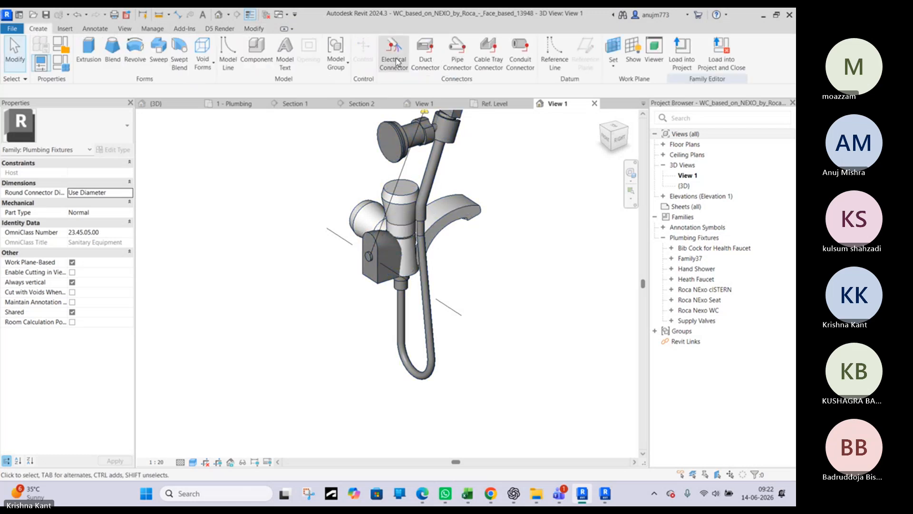
{"action": "left_click", "coordinate": [455, 57]}
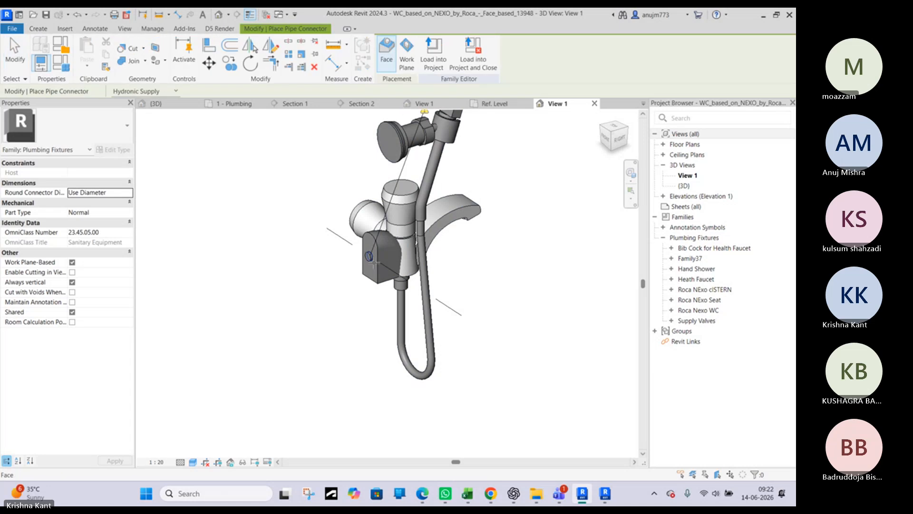
{"action": "scroll", "coordinate": [368, 257], "scroll_direction": "up", "scroll_amount": 5}
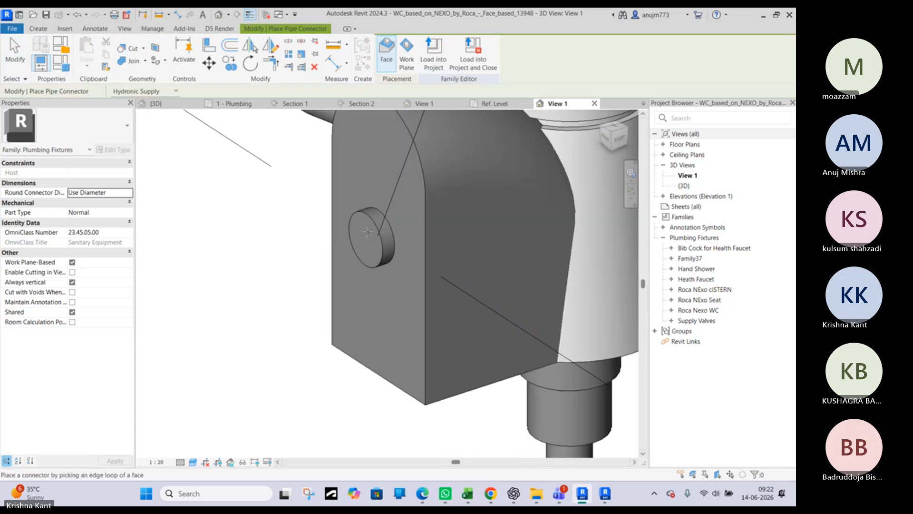
{"action": "left_click", "coordinate": [360, 219]}
{"action": "scroll", "coordinate": [360, 218], "scroll_direction": "down", "scroll_amount": 5}
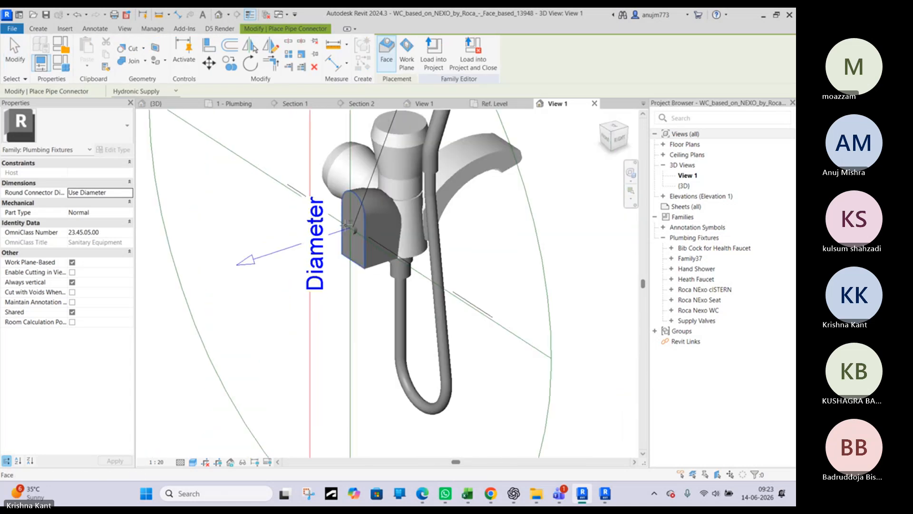
{"action": "key", "text": "Escape"}
Set the new pipe connector's system classification to Domestic Cold Water and its diameter to 15 mm
{"action": "left_click", "coordinate": [325, 232]}
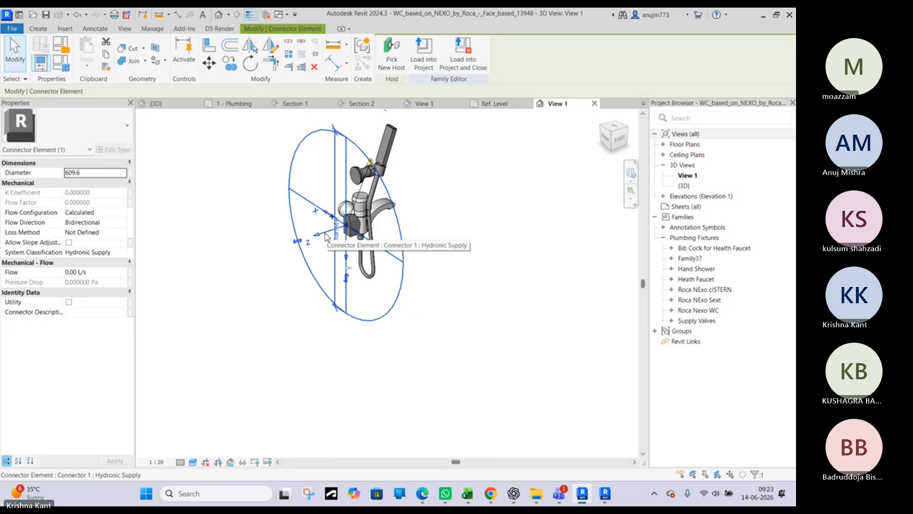
{"action": "left_click", "coordinate": [95, 175]}
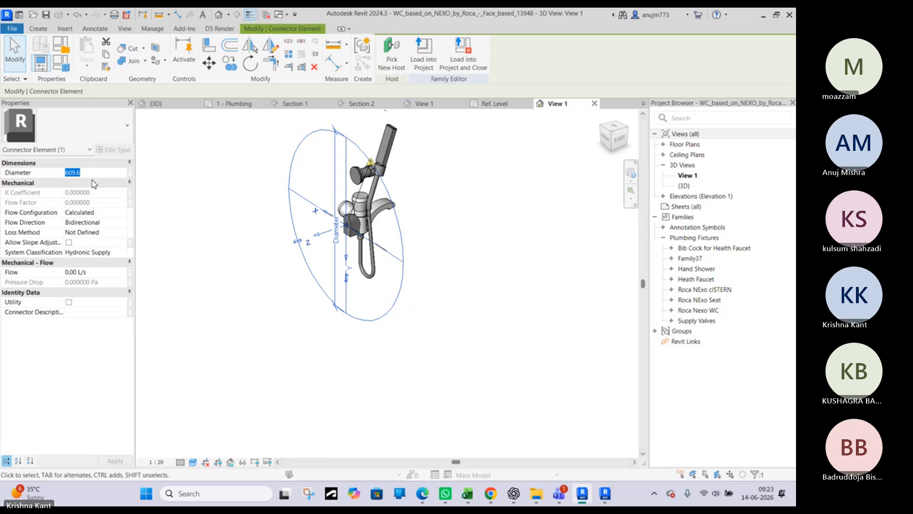
{"action": "left_click", "coordinate": [110, 253]}
{"action": "left_click", "coordinate": [124, 253]}
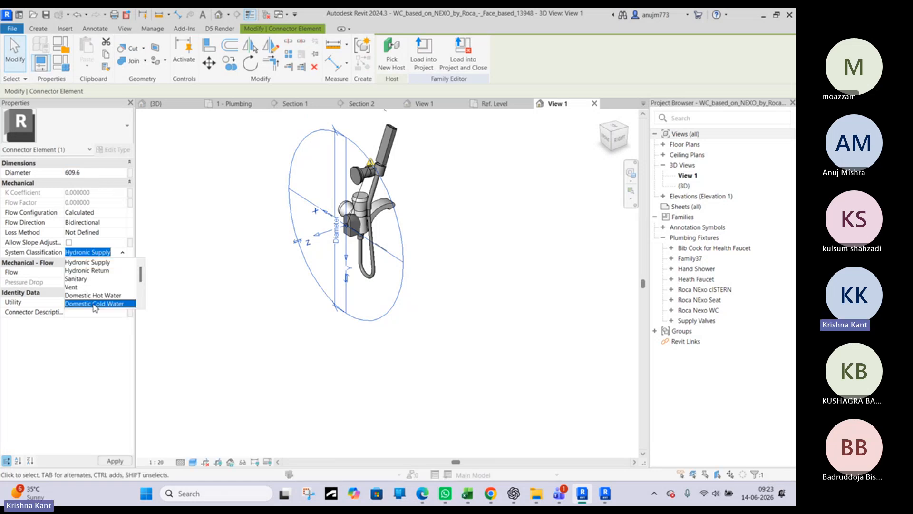
{"action": "left_click", "coordinate": [94, 303]}
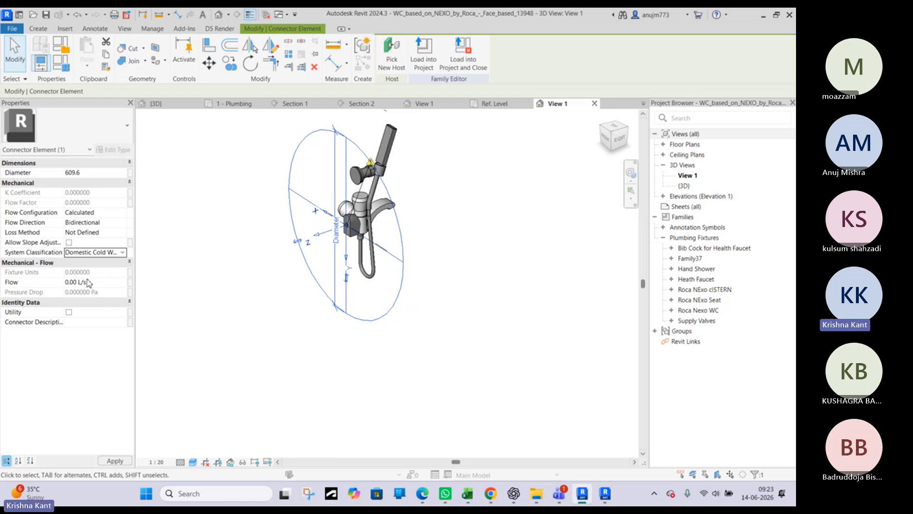
{"action": "left_click", "coordinate": [96, 174]}
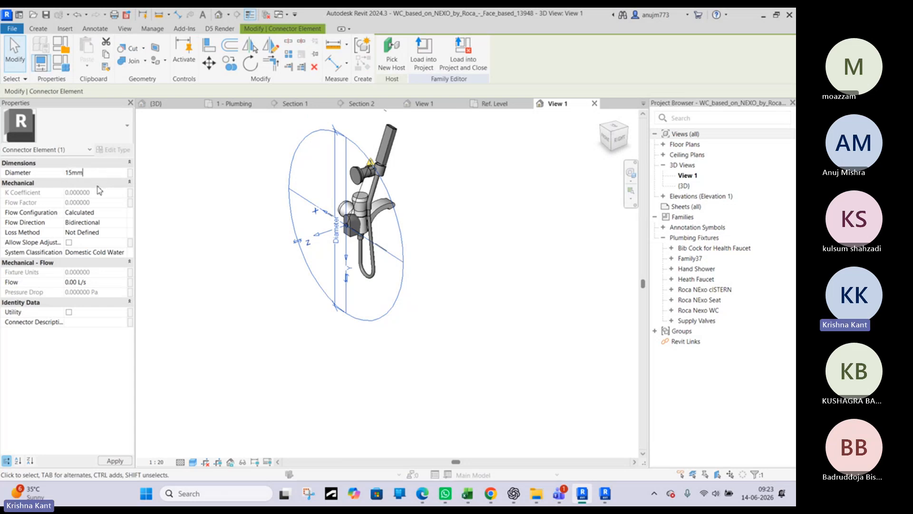
{"action": "left_click", "coordinate": [177, 218]}
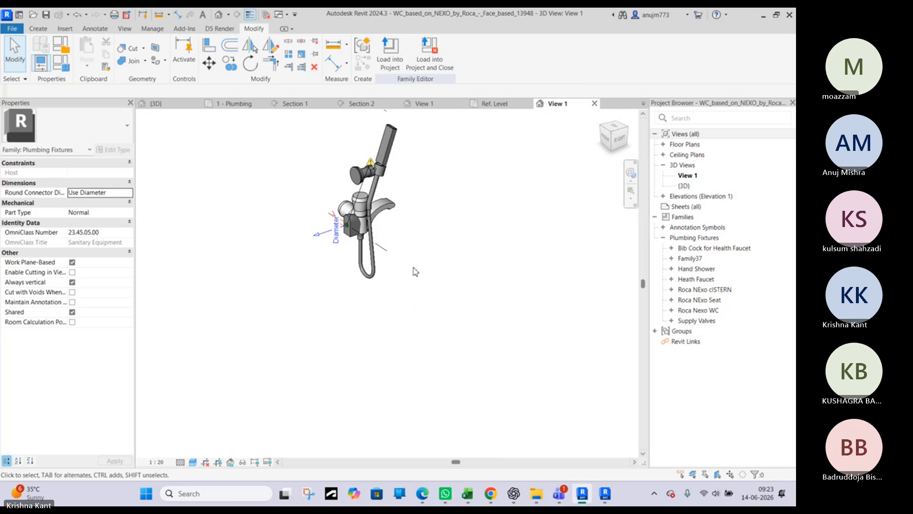
Save the edited health faucet family under the new file name Bidet.rfa in the WC folder
{"action": "left_click", "coordinate": [12, 28]}
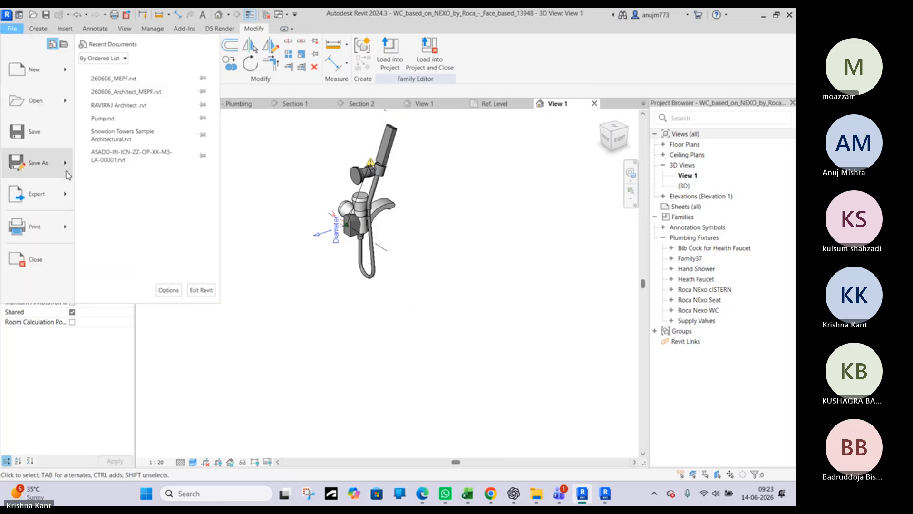
{"action": "mouse_move", "coordinate": [69, 176]}
{"action": "left_click", "coordinate": [125, 145]}
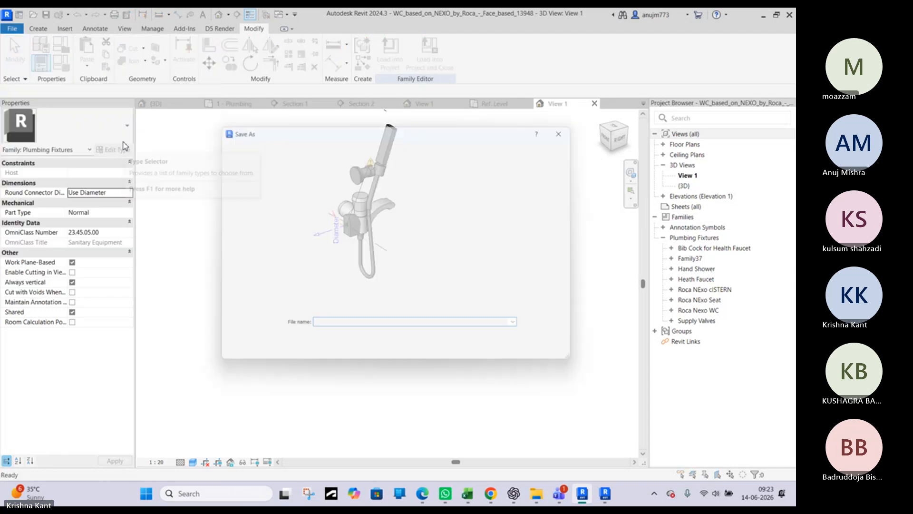
{"action": "left_click", "coordinate": [564, 342]}
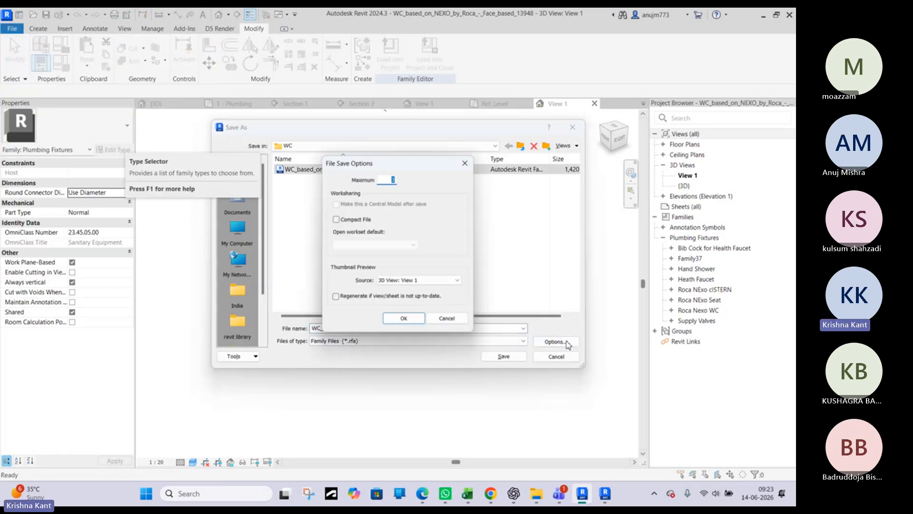
{"action": "left_click", "coordinate": [414, 321]}
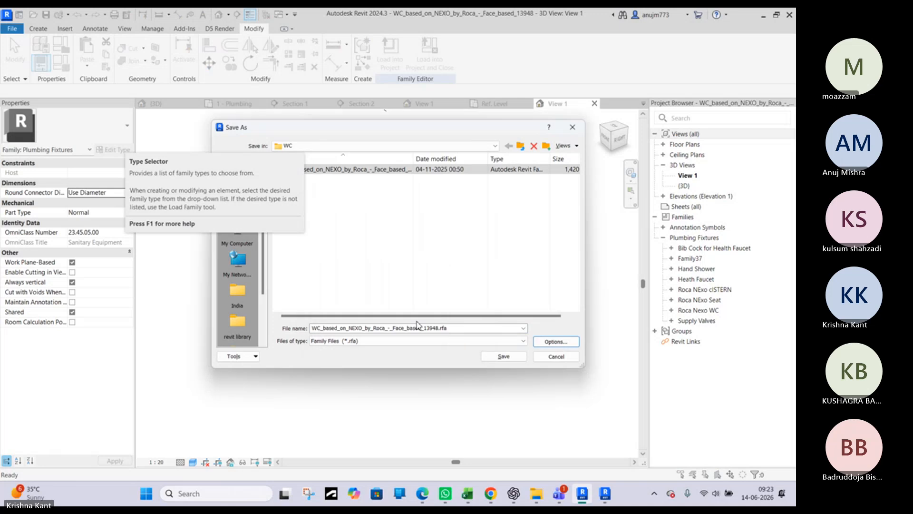
{"action": "left_click", "coordinate": [365, 292]}
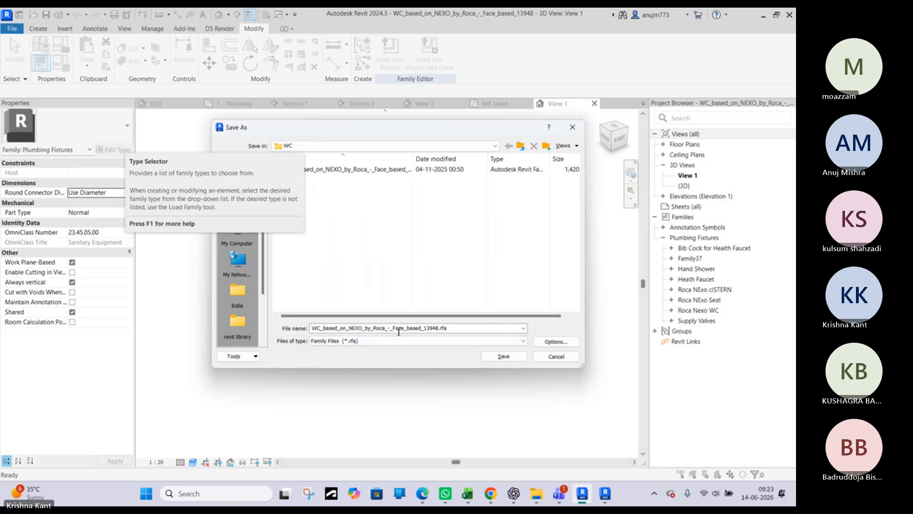
{"action": "left_click", "coordinate": [440, 329]}
{"action": "left_click", "coordinate": [440, 329]}
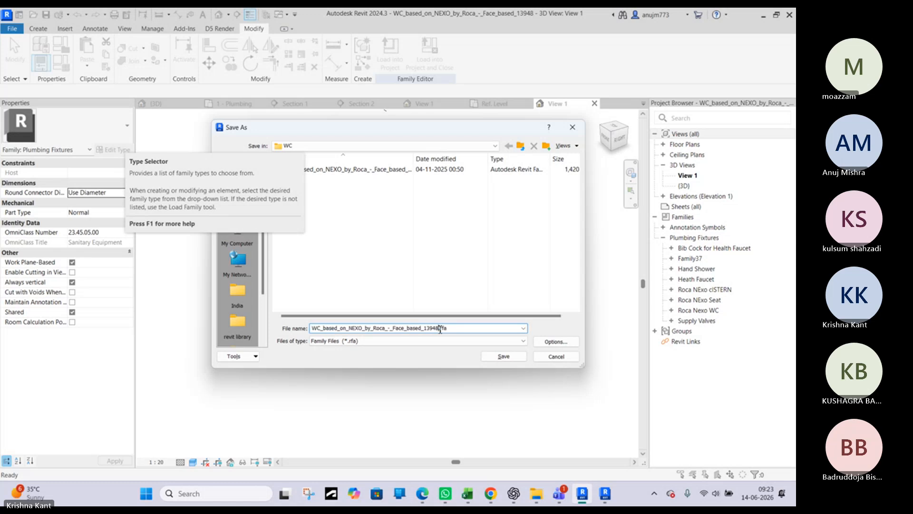
{"action": "left_click_drag", "start_coordinate": [432, 332], "coordinate": [337, 332]}
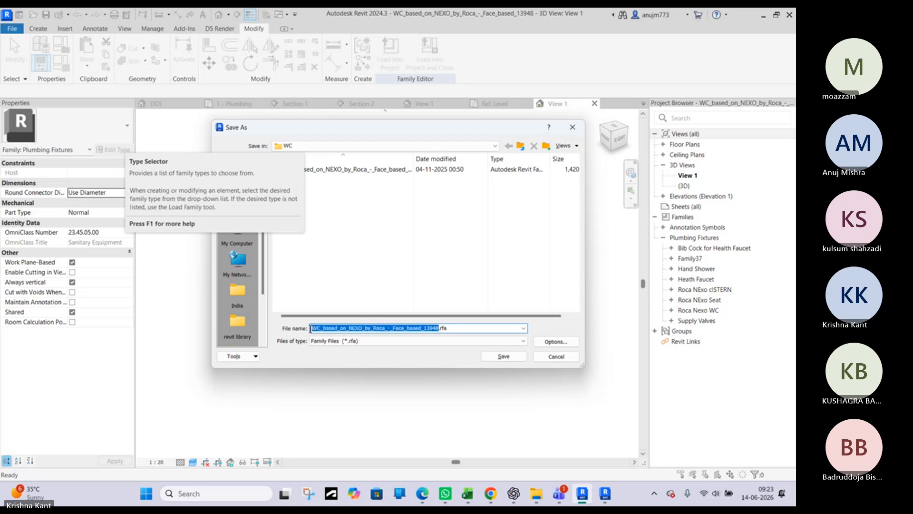
{"action": "type", "text": "Bidet"}
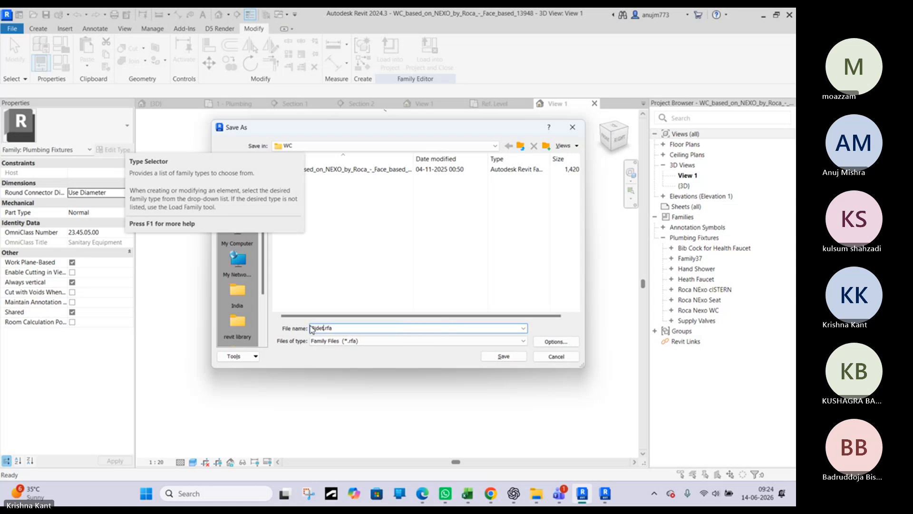
{"action": "left_click", "coordinate": [562, 343]}
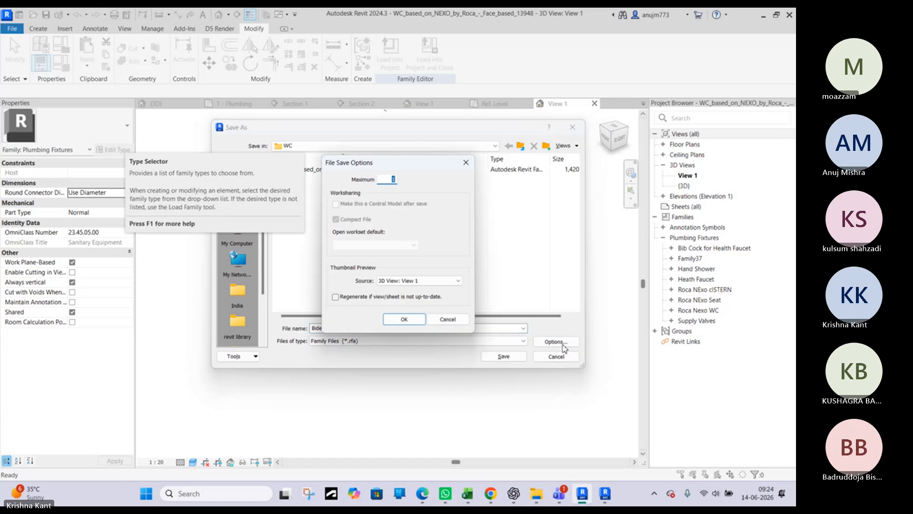
{"action": "left_click", "coordinate": [421, 325]}
{"action": "left_click", "coordinate": [505, 357]}
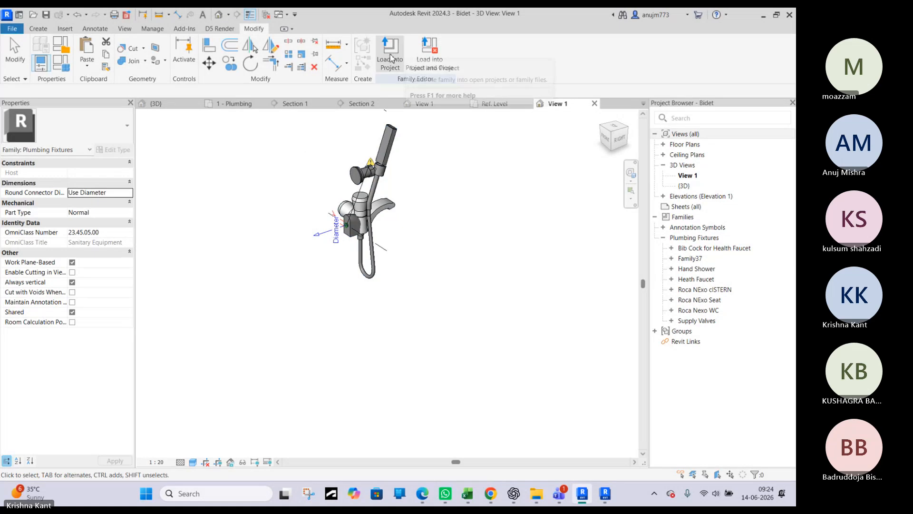
Load the Bidet family into the 260606_MEPF.rvt project without placing an instance in the 3D view
{"action": "left_click", "coordinate": [389, 58]}
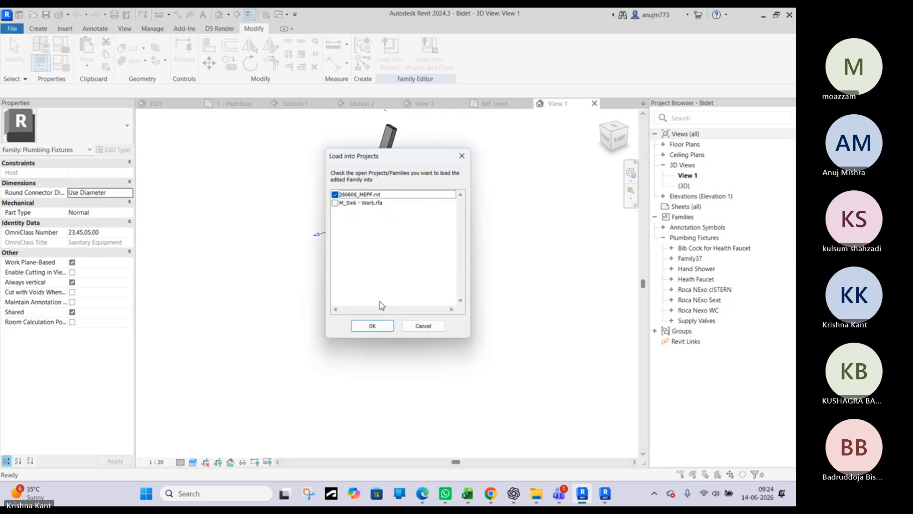
{"action": "left_click", "coordinate": [373, 326]}
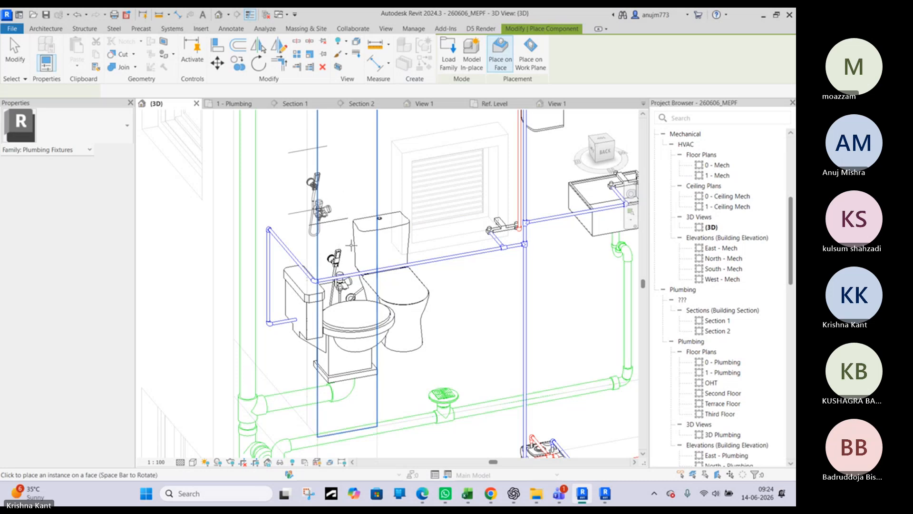
{"action": "key", "text": "Escape"}
Delete the placed face-based Roca water closet from the bathroom in the 1 - Plumbing floor plan
{"action": "left_click", "coordinate": [363, 261]}
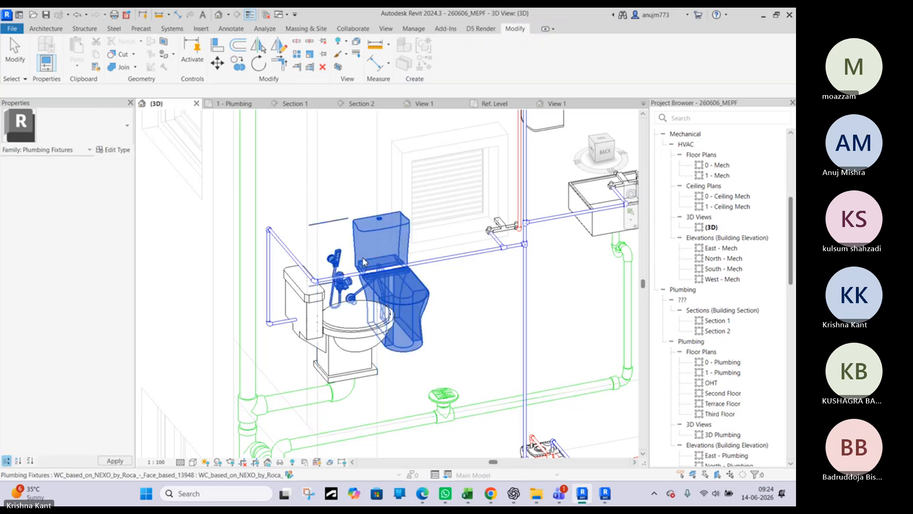
{"action": "left_click", "coordinate": [363, 261]}
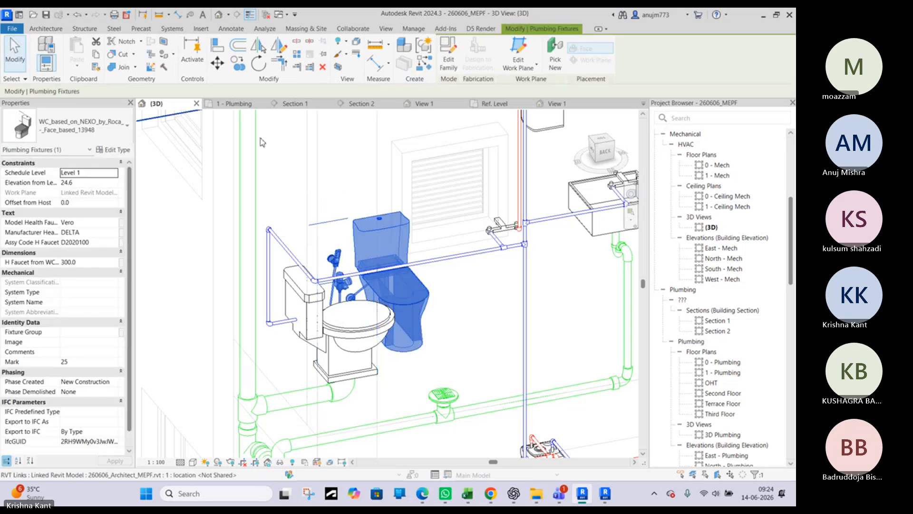
{"action": "left_click", "coordinate": [233, 103]}
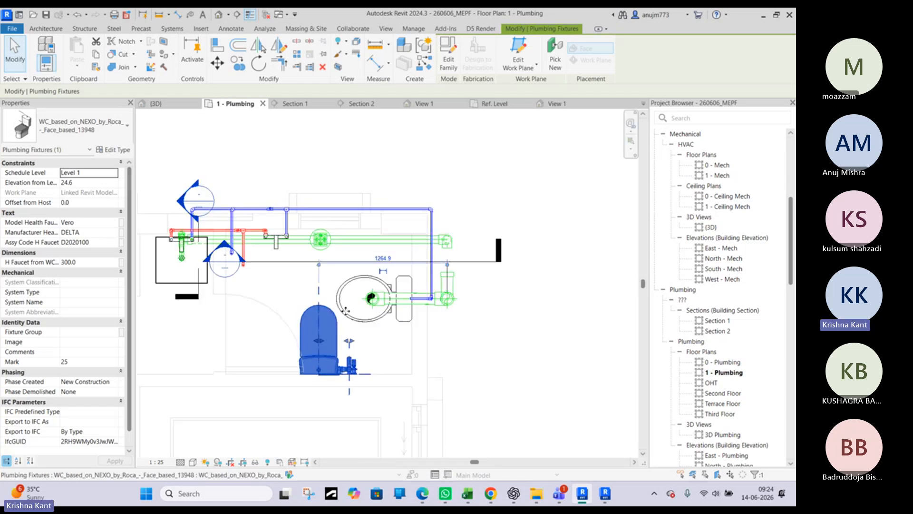
{"action": "key", "text": "Delete"}
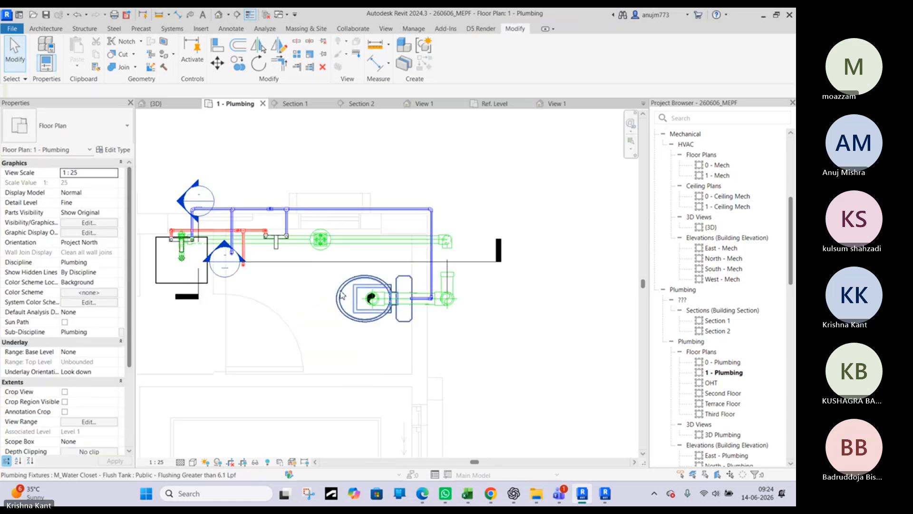
Start placing a component similar to the existing toilet and switch its type to Bidet, found by searching for "bi"
{"action": "left_click", "coordinate": [342, 295]}
{"action": "key", "text": "c"}
{"action": "key", "text": "s"}
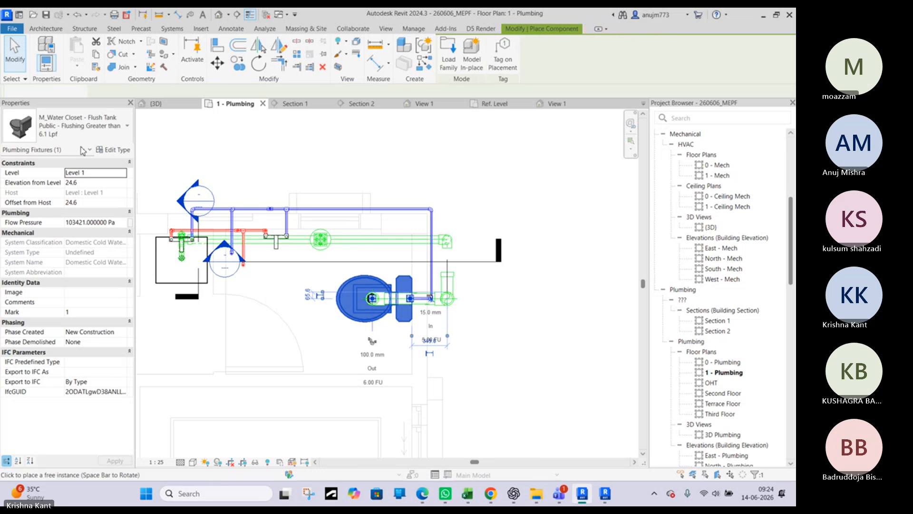
{"action": "left_click", "coordinate": [95, 125]}
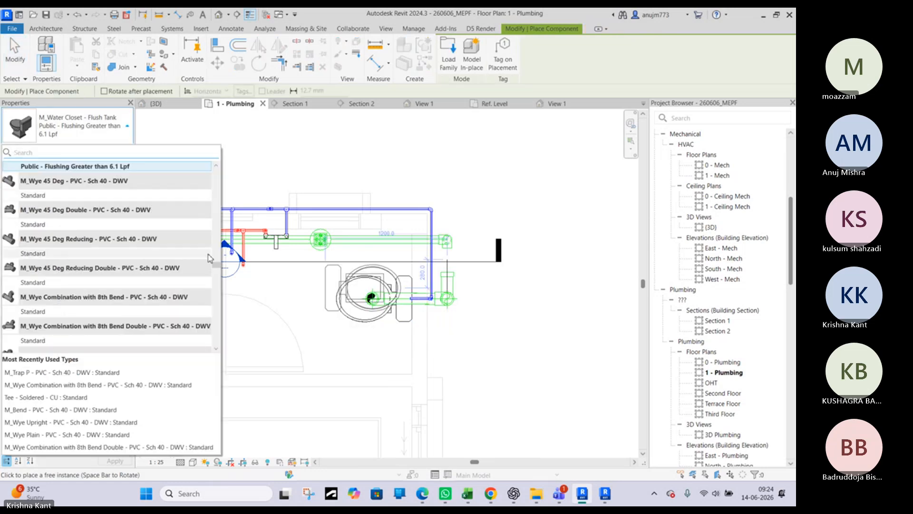
{"action": "left_click_drag", "start_coordinate": [215, 267], "coordinate": [212, 340]}
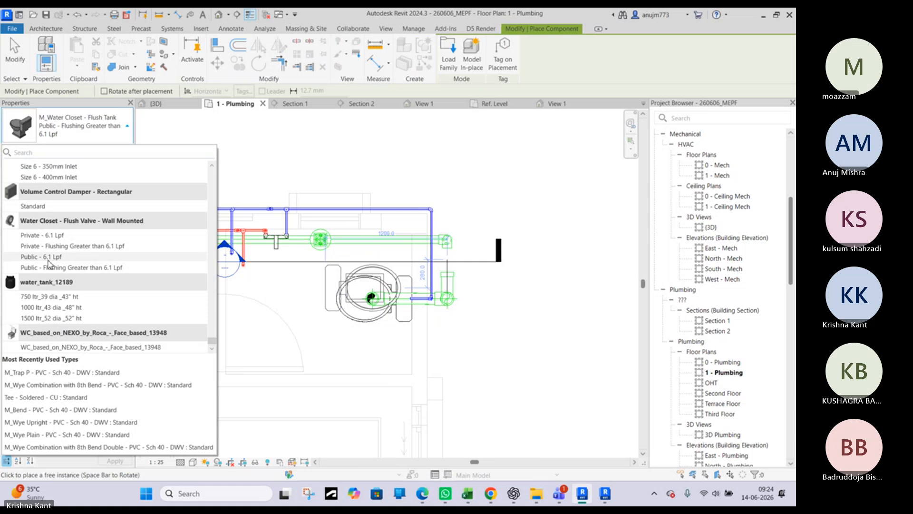
{"action": "scroll", "coordinate": [50, 263], "scroll_direction": "up", "scroll_amount": 10}
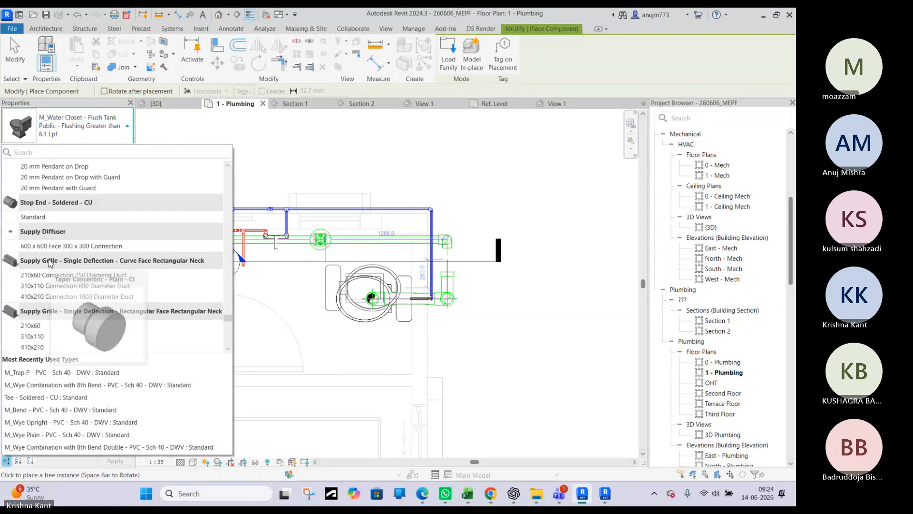
{"action": "scroll", "coordinate": [50, 263], "scroll_direction": "up", "scroll_amount": 15}
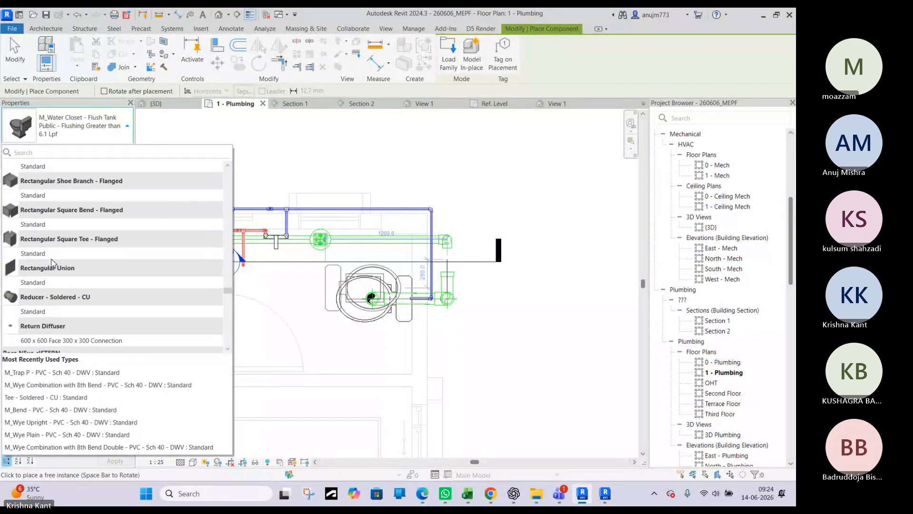
{"action": "scroll", "coordinate": [52, 263], "scroll_direction": "up", "scroll_amount": 15}
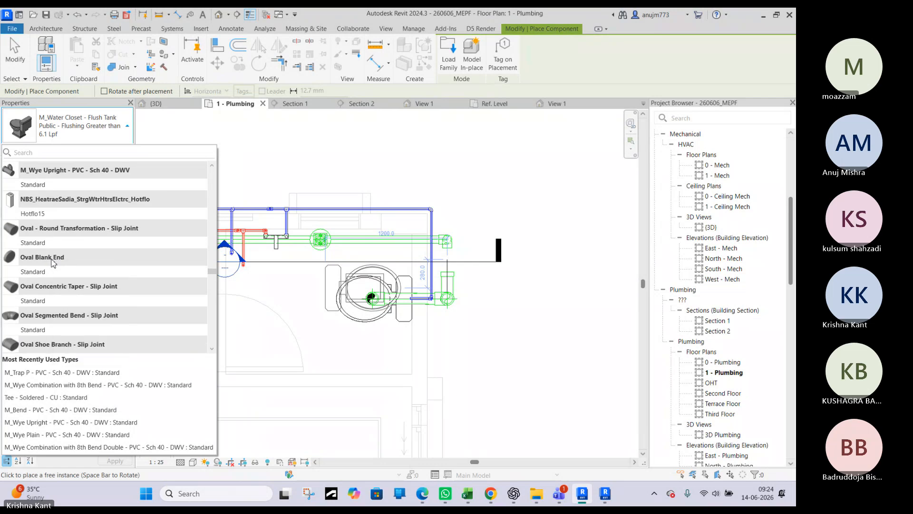
{"action": "scroll", "coordinate": [53, 263], "scroll_direction": "up", "scroll_amount": 15}
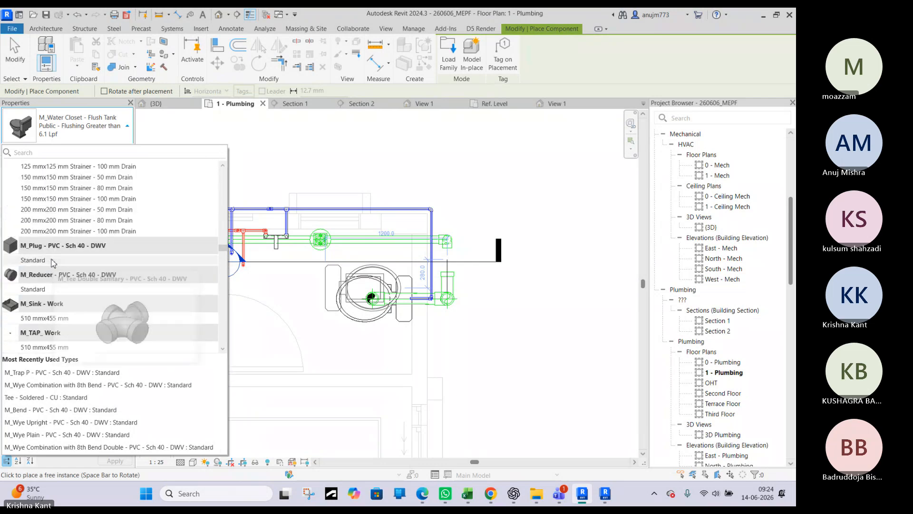
{"action": "scroll", "coordinate": [54, 263], "scroll_direction": "up", "scroll_amount": 15}
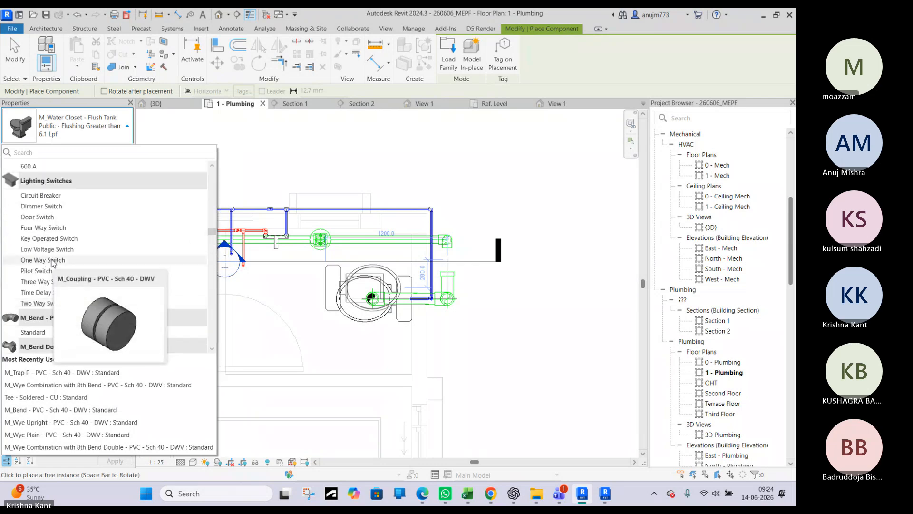
{"action": "scroll", "coordinate": [53, 263], "scroll_direction": "up", "scroll_amount": 5}
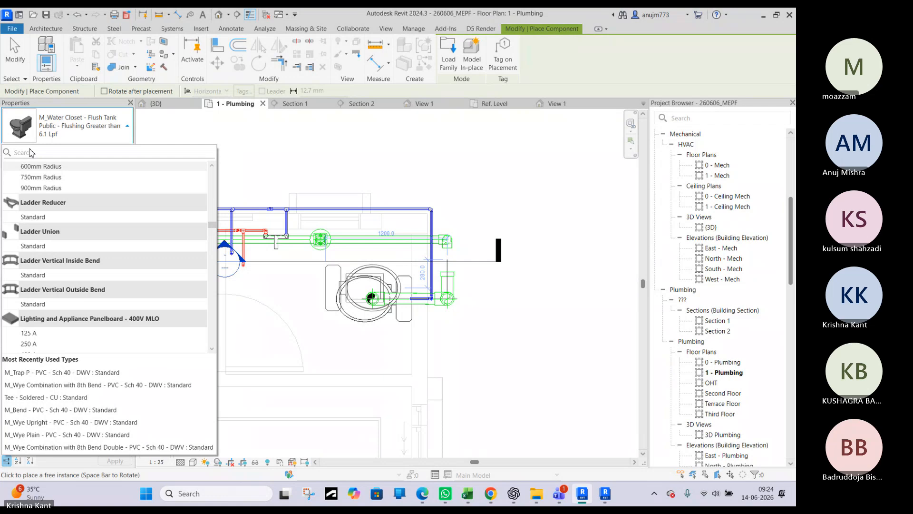
{"action": "left_click", "coordinate": [31, 151]}
{"action": "type", "text": "bi"}
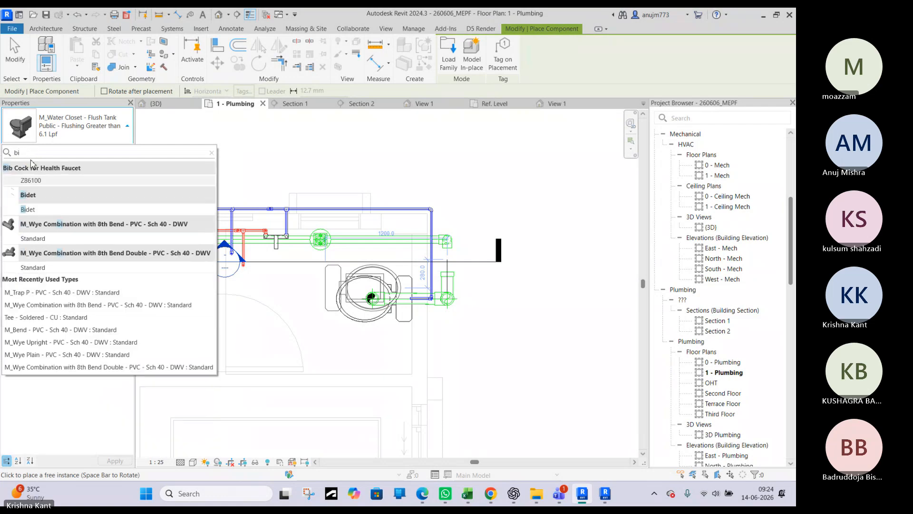
{"action": "left_click", "coordinate": [42, 211]}
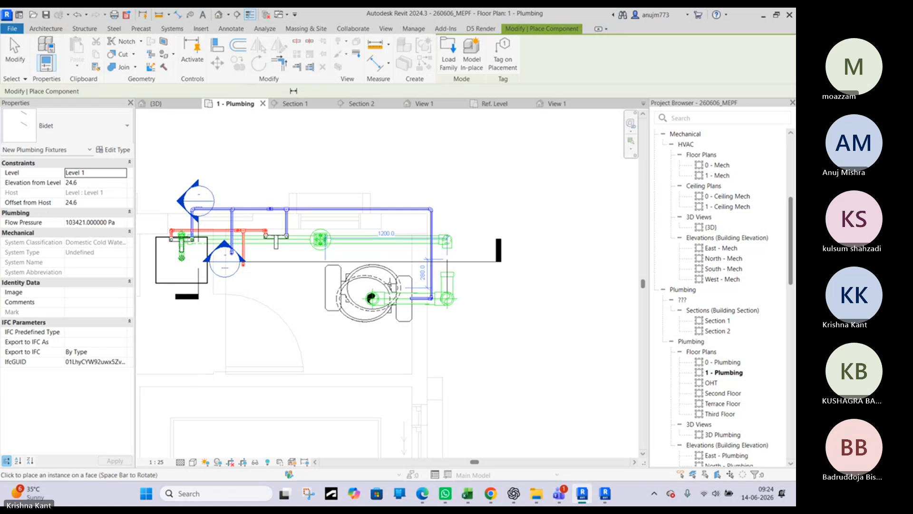
Place the Bidet on the vertical face behind the existing toilet so the health faucet sits beside its tank
{"action": "scroll", "coordinate": [399, 260], "scroll_direction": "up", "scroll_amount": 3}
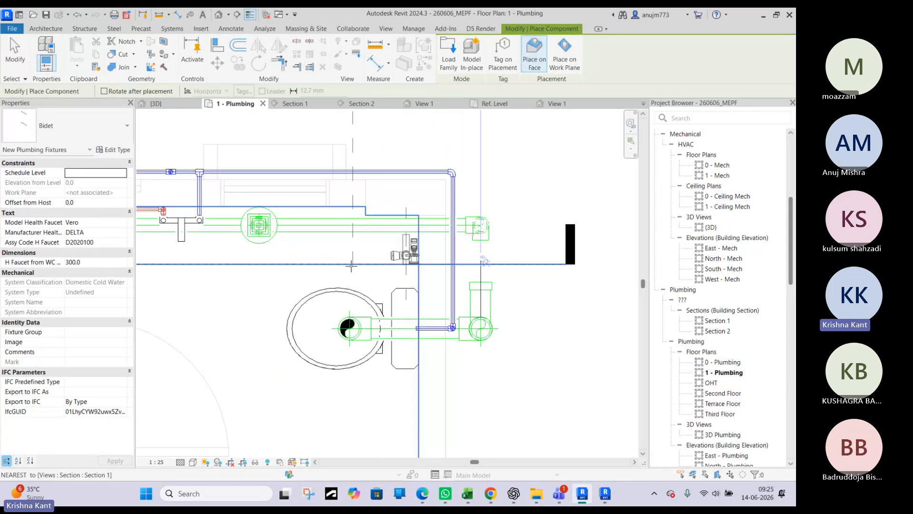
{"action": "scroll", "coordinate": [342, 265], "scroll_direction": "up", "scroll_amount": 1}
{"action": "scroll", "coordinate": [352, 265], "scroll_direction": "up", "scroll_amount": 1}
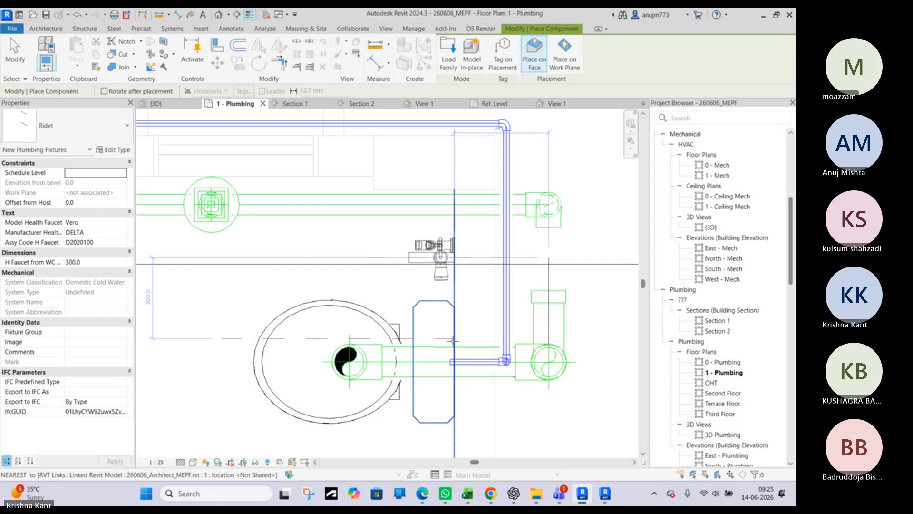
{"action": "left_click", "coordinate": [453, 340]}
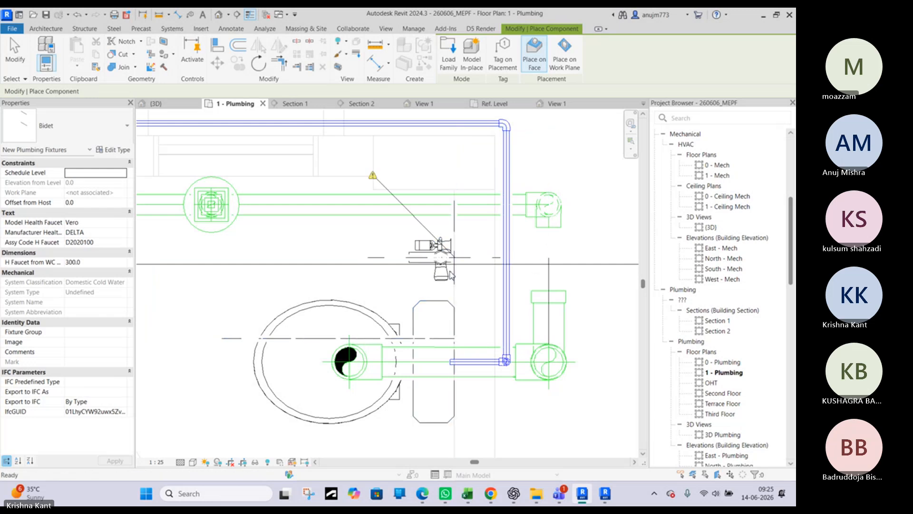
{"action": "key", "text": "Escape"}
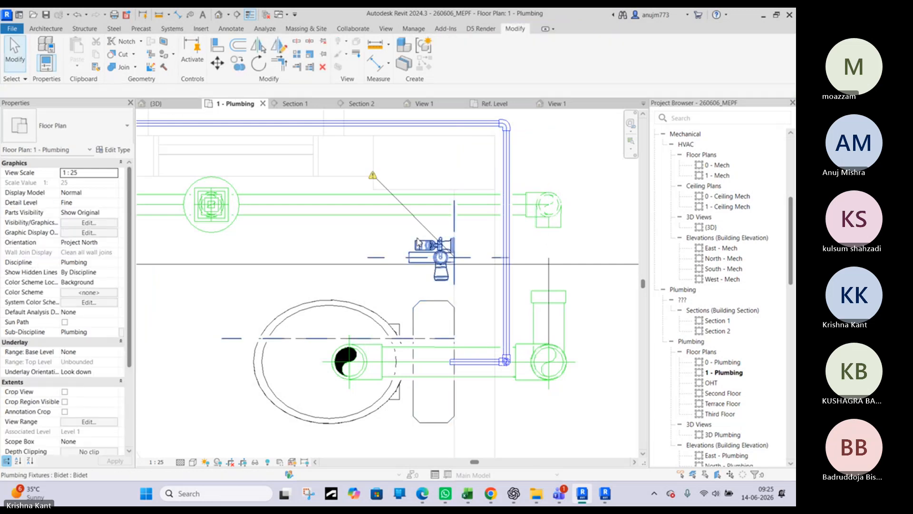
Connect the Bidet into the vertical run of the cold-water pipe behind the toilet in plan and show the result in 3D
{"action": "left_click", "coordinate": [450, 265]}
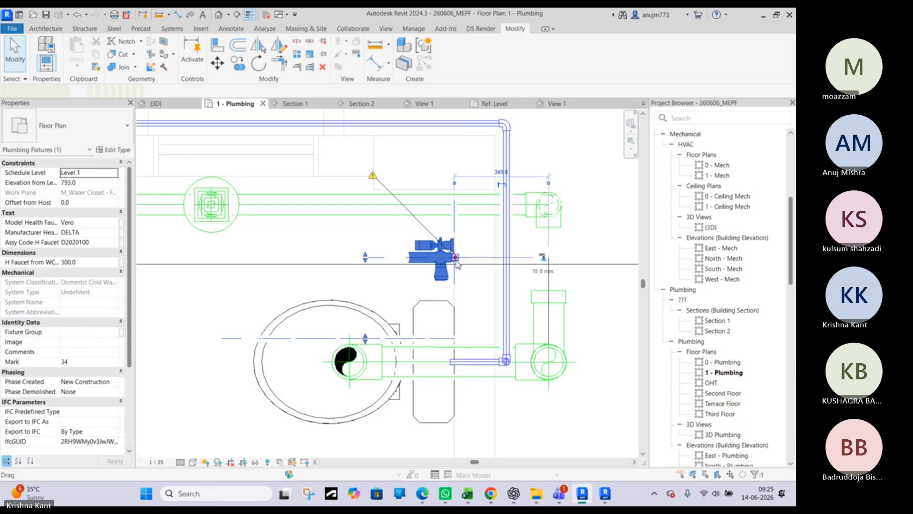
{"action": "right_click", "coordinate": [456, 259]}
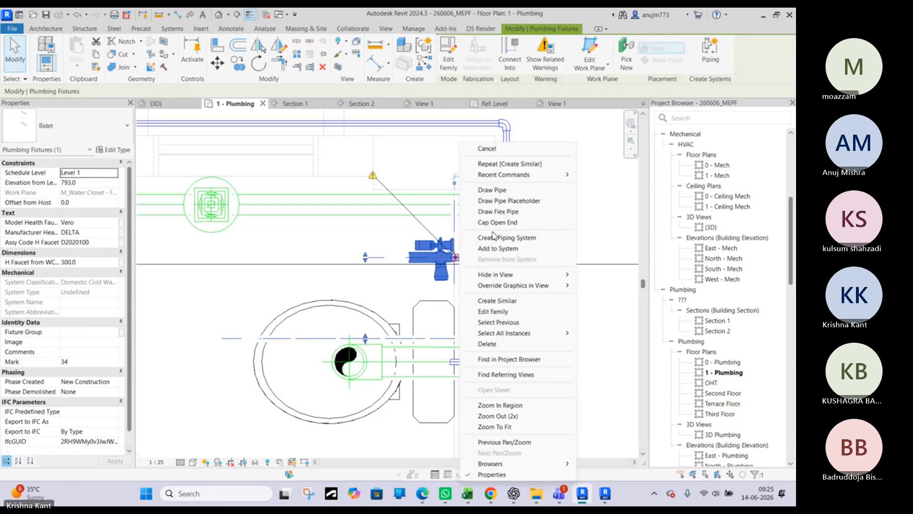
{"action": "left_click", "coordinate": [494, 54]}
{"action": "left_click", "coordinate": [507, 239]}
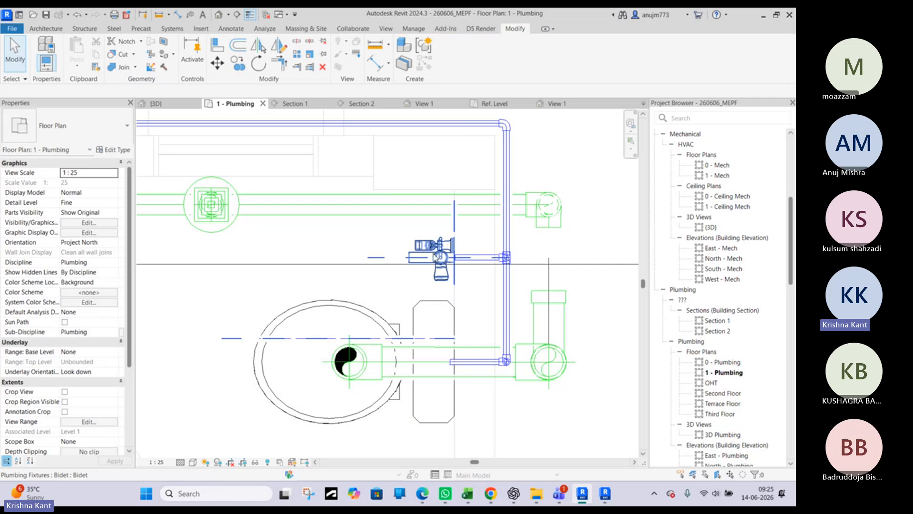
{"action": "left_click", "coordinate": [172, 103]}
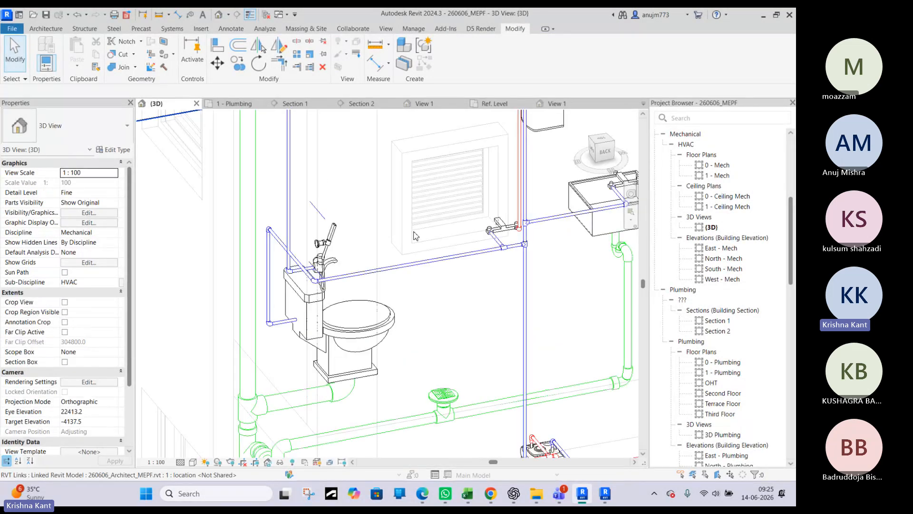
Examine the stacked bathrooms, risers and rooftop water tank of the building in the 3D view
{"action": "middle_click_drag", "start_coordinate": [378, 283], "coordinate": [345, 357], "text": "shift"}
{"action": "scroll", "coordinate": [320, 293], "scroll_direction": "down", "scroll_amount": 2}
{"action": "scroll", "coordinate": [343, 344], "scroll_direction": "down", "scroll_amount": 2}
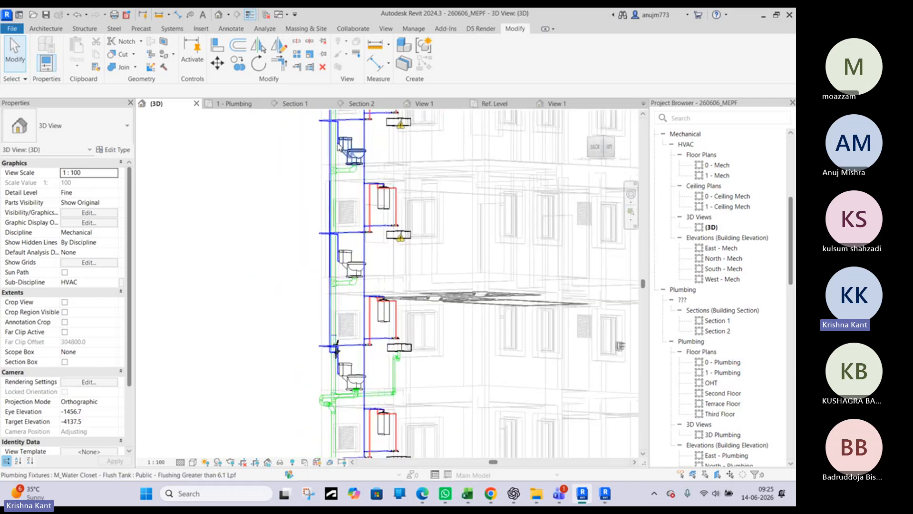
{"action": "middle_click_drag", "start_coordinate": [346, 151], "coordinate": [353, 212]}
{"action": "middle_click_drag", "start_coordinate": [314, 265], "coordinate": [361, 273], "text": "shift"}
{"action": "middle_click_drag", "start_coordinate": [458, 270], "coordinate": [537, 300], "text": "shift"}
{"action": "middle_click_drag", "start_coordinate": [484, 283], "coordinate": [368, 251], "text": "shift"}
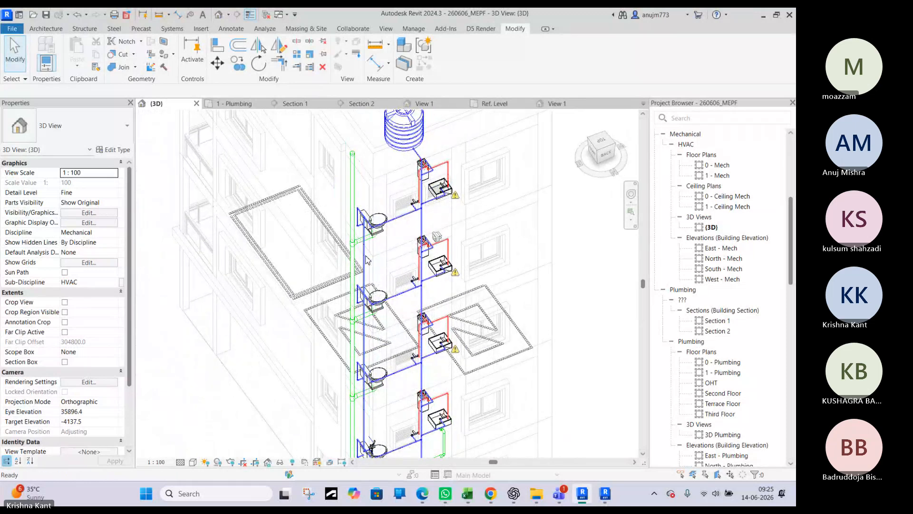
Set the placed Bidet's elevation from level to 0.0, checking its position beside the toilet in plan and 3D
{"action": "scroll", "coordinate": [368, 262], "scroll_direction": "up", "scroll_amount": 3}
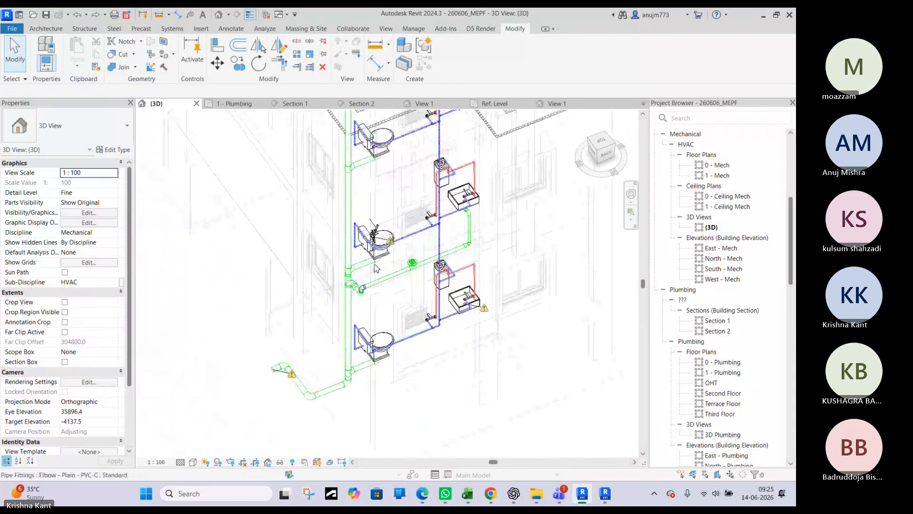
{"action": "scroll", "coordinate": [376, 267], "scroll_direction": "up", "scroll_amount": 3}
{"action": "left_click", "coordinate": [387, 205]}
{"action": "scroll", "coordinate": [381, 214], "scroll_direction": "up", "scroll_amount": 3}
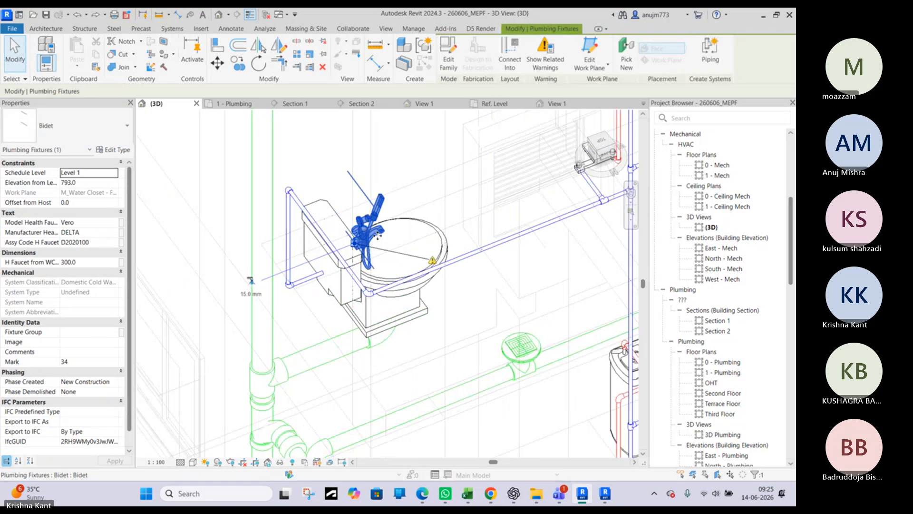
{"action": "middle_click_drag", "start_coordinate": [375, 238], "coordinate": [297, 136], "text": "shift"}
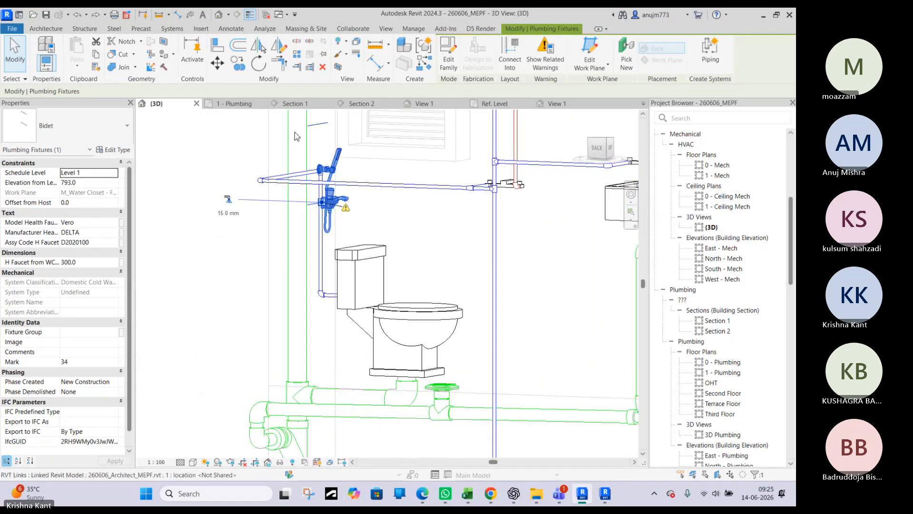
{"action": "left_click", "coordinate": [240, 104]}
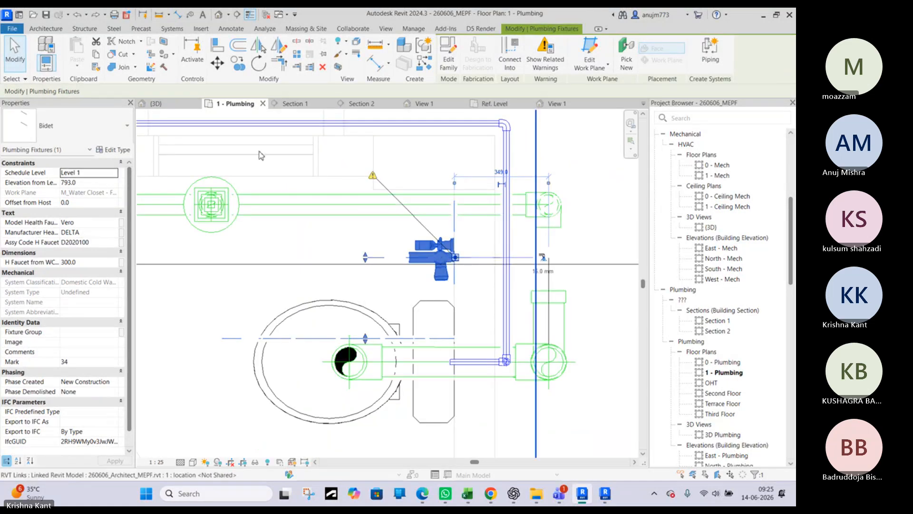
{"action": "left_click", "coordinate": [173, 103]}
{"action": "middle_click_drag", "start_coordinate": [369, 279], "coordinate": [124, 222], "text": "shift"}
{"action": "left_click", "coordinate": [86, 183]}
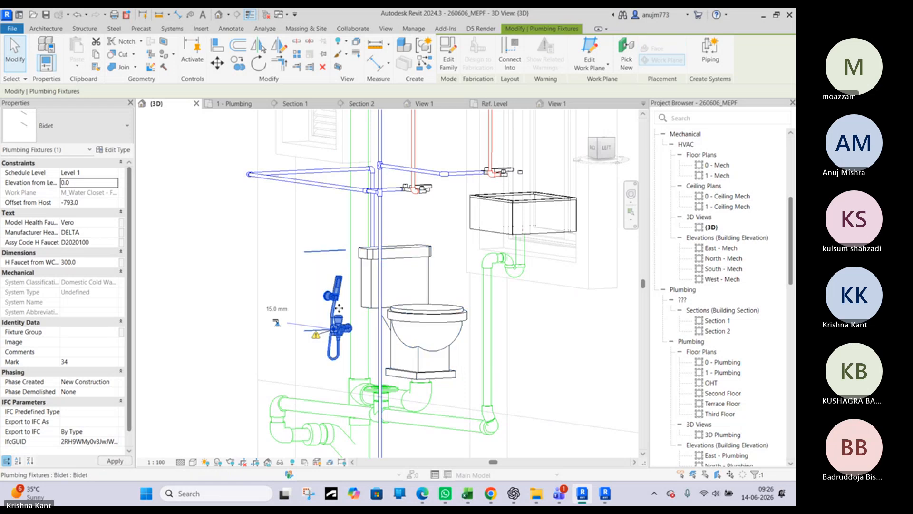
Connect the lowered Bidet into the short horizontal cold-water pipe behind the toilet in 3D
{"action": "key", "text": "Escape"}
{"action": "middle_click_drag", "start_coordinate": [401, 303], "coordinate": [450, 227], "text": "shift"}
{"action": "left_click", "coordinate": [365, 330]}
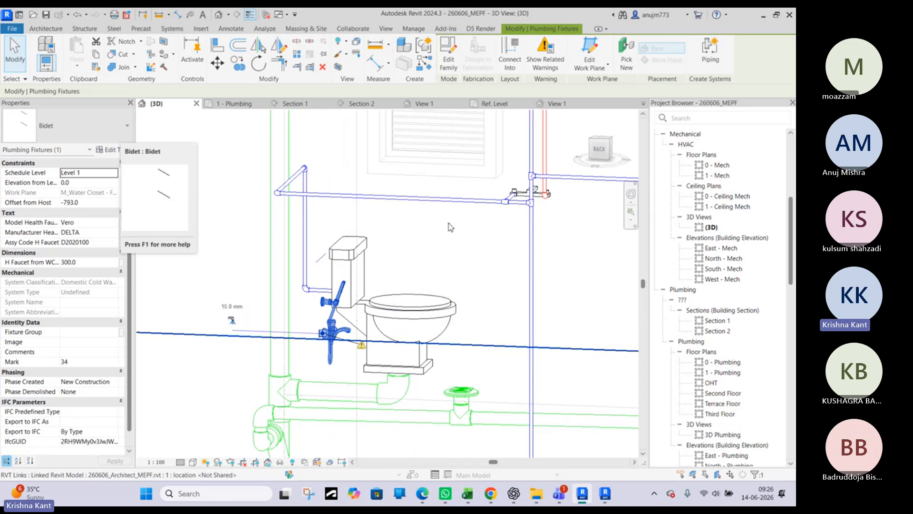
{"action": "left_click", "coordinate": [509, 56]}
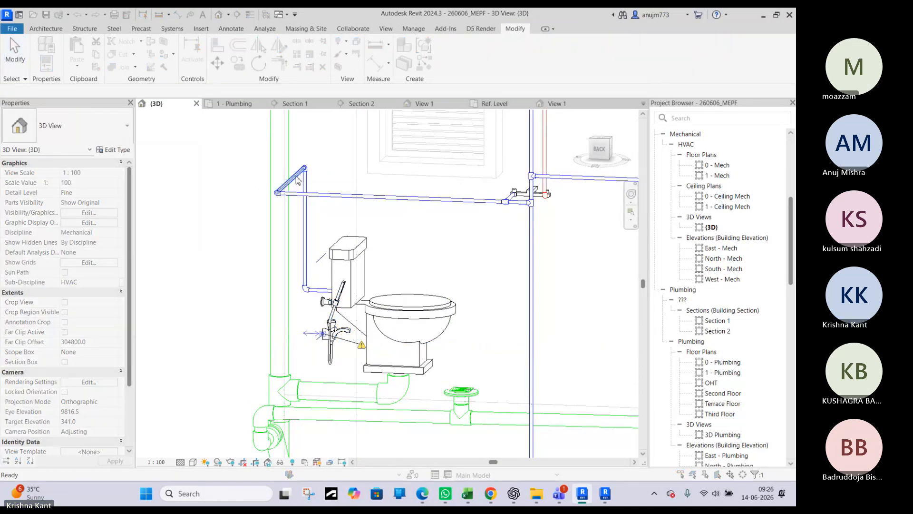
{"action": "left_click", "coordinate": [297, 177]}
{"action": "middle_click_drag", "start_coordinate": [348, 280], "coordinate": [251, 318], "text": "shift"}
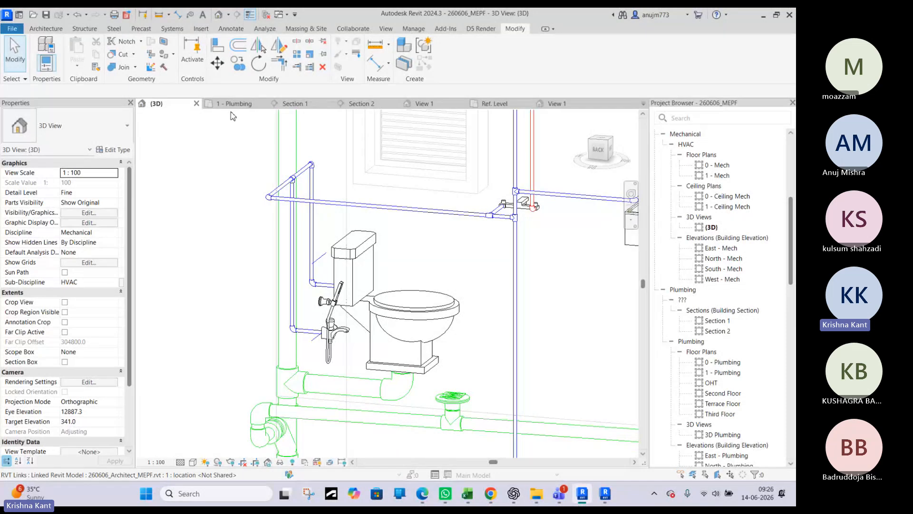
Examine the Bidet's new branch and the hot-water, cold-water and drainage piping of the bathroom fixtures in 3D
{"action": "scroll", "coordinate": [328, 223], "scroll_direction": "down", "scroll_amount": 3}
{"action": "scroll", "coordinate": [412, 225], "scroll_direction": "down", "scroll_amount": 4}
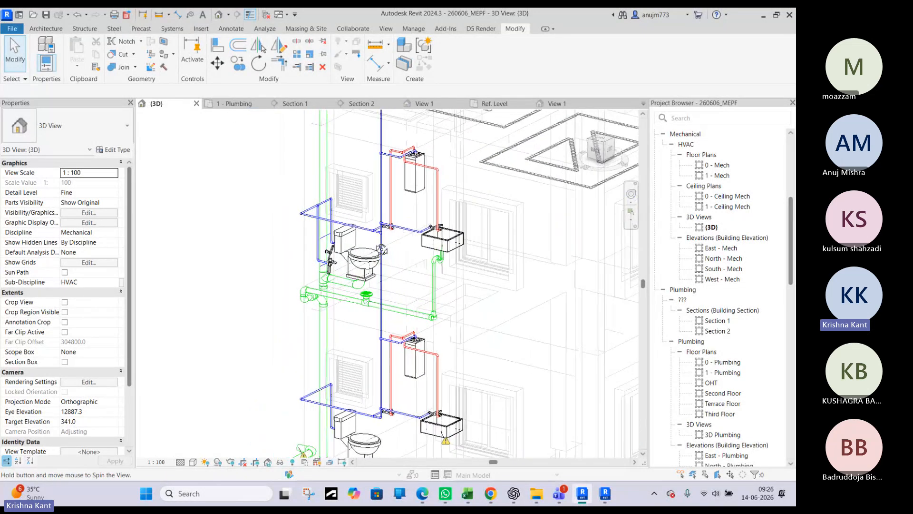
{"action": "scroll", "coordinate": [376, 239], "scroll_direction": "up", "scroll_amount": 5}
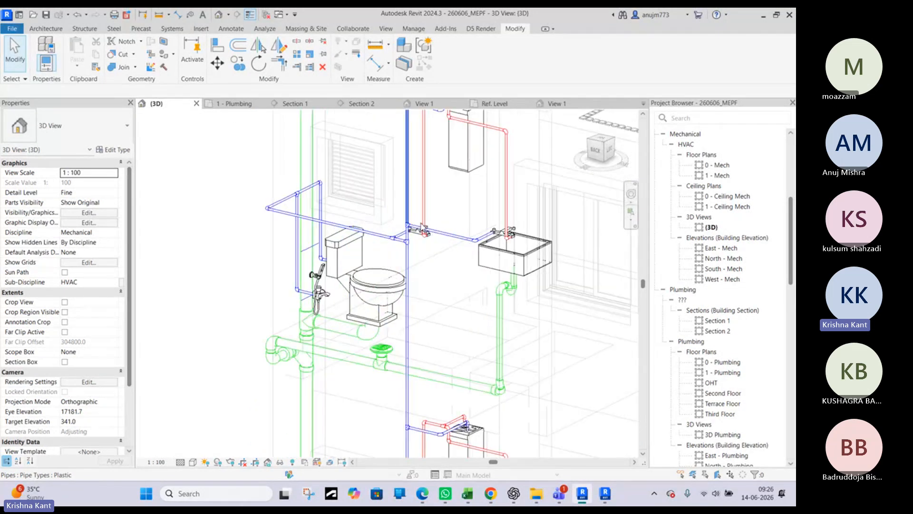
{"action": "scroll", "coordinate": [360, 242], "scroll_direction": "down", "scroll_amount": 5}
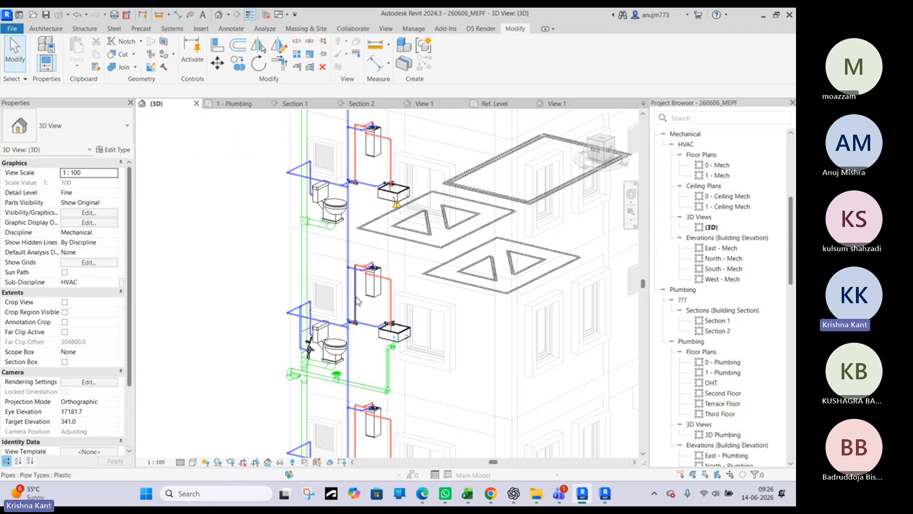
{"action": "scroll", "coordinate": [364, 281], "scroll_direction": "up", "scroll_amount": 5}
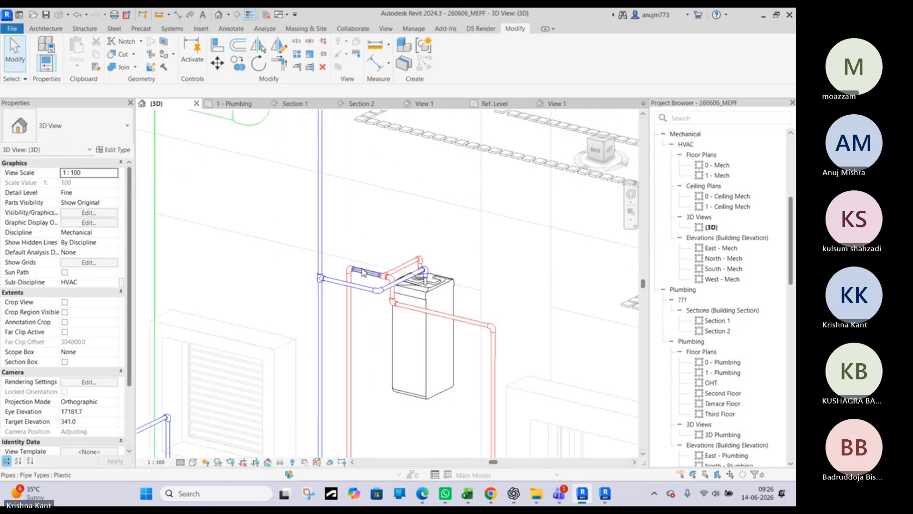
{"action": "scroll", "coordinate": [363, 306], "scroll_direction": "down", "scroll_amount": 4}
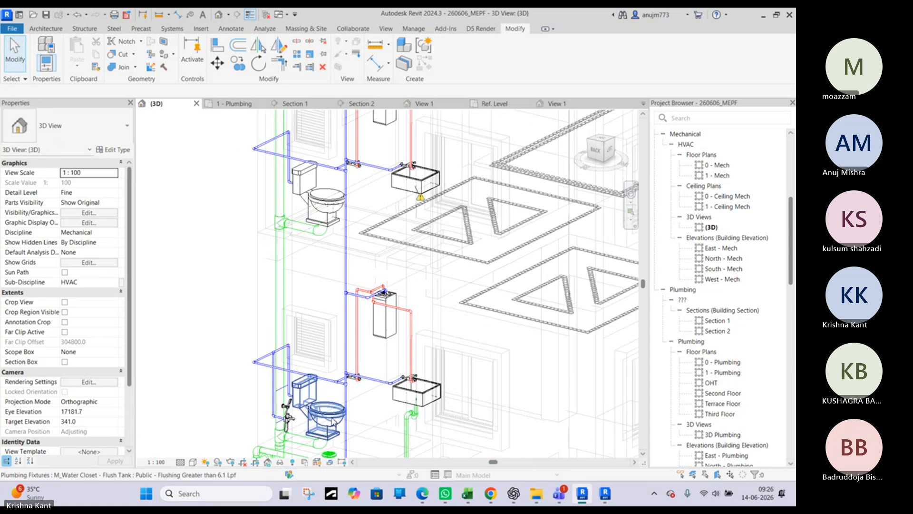
{"action": "scroll", "coordinate": [277, 363], "scroll_direction": "up", "scroll_amount": 3}
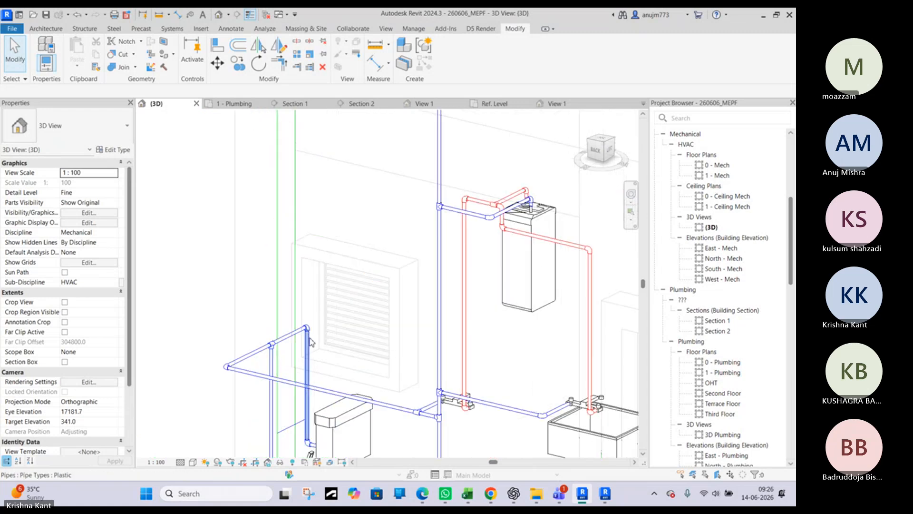
{"action": "scroll", "coordinate": [307, 339], "scroll_direction": "down", "scroll_amount": 3}
{"action": "middle_click_drag", "start_coordinate": [347, 391], "coordinate": [334, 300]}
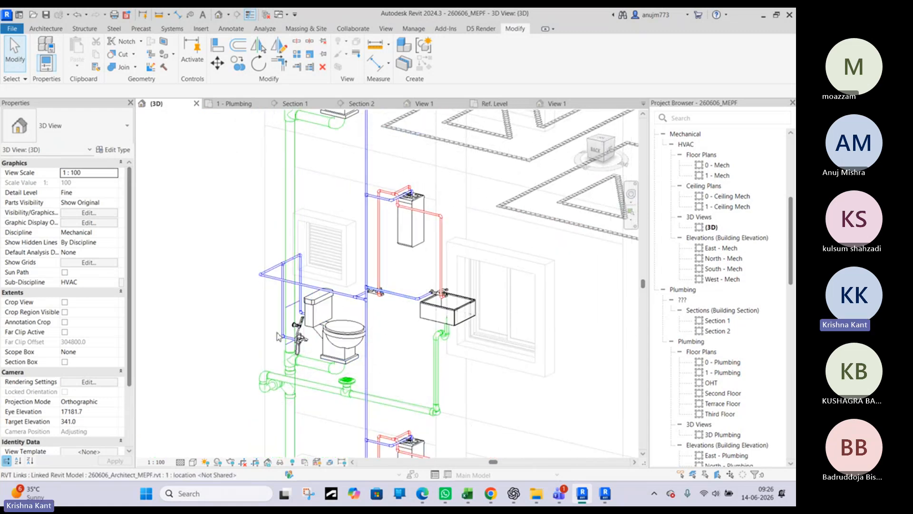
{"action": "scroll", "coordinate": [321, 323], "scroll_direction": "up", "scroll_amount": 2}
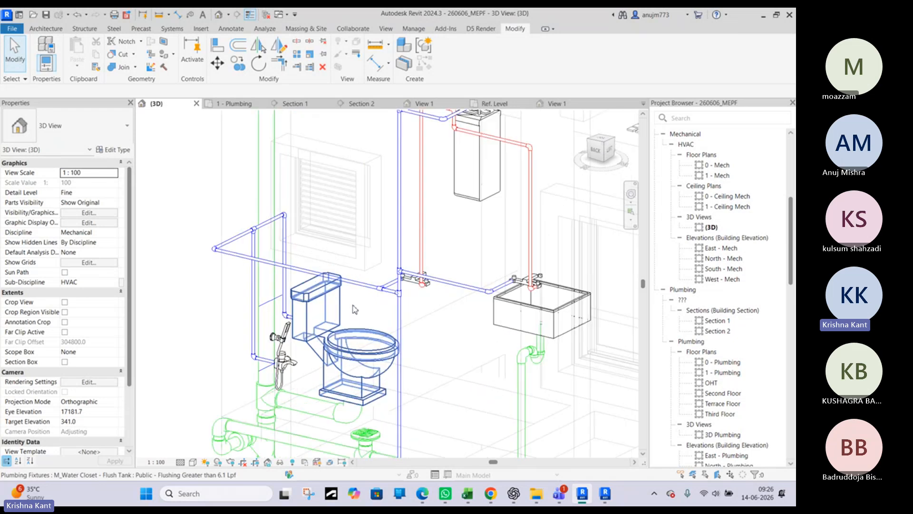
{"action": "scroll", "coordinate": [497, 287], "scroll_direction": "down", "scroll_amount": 2}
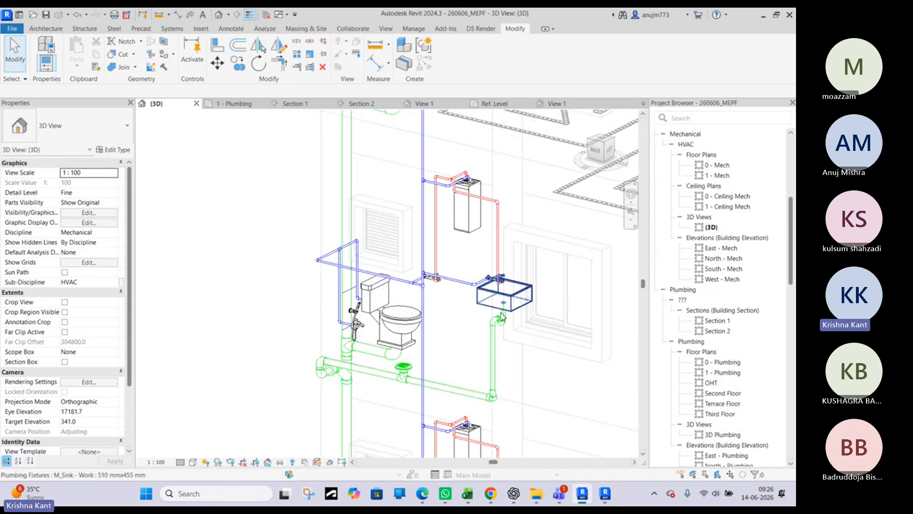
{"action": "middle_click_drag", "start_coordinate": [499, 310], "coordinate": [154, 329], "text": "shift"}
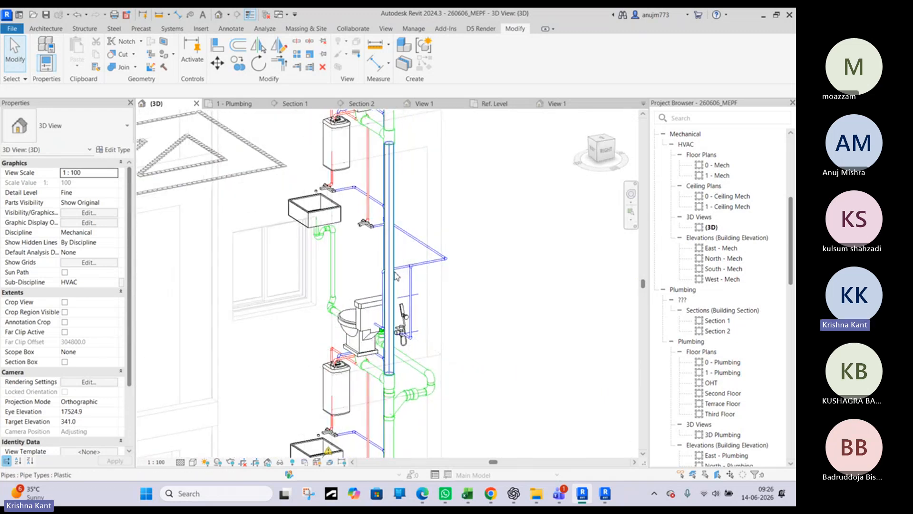
Examine the whole plumbing riser from the rooftop water tank down to the drain outlet at ground level
{"action": "scroll", "coordinate": [394, 303], "scroll_direction": "down", "scroll_amount": 2}
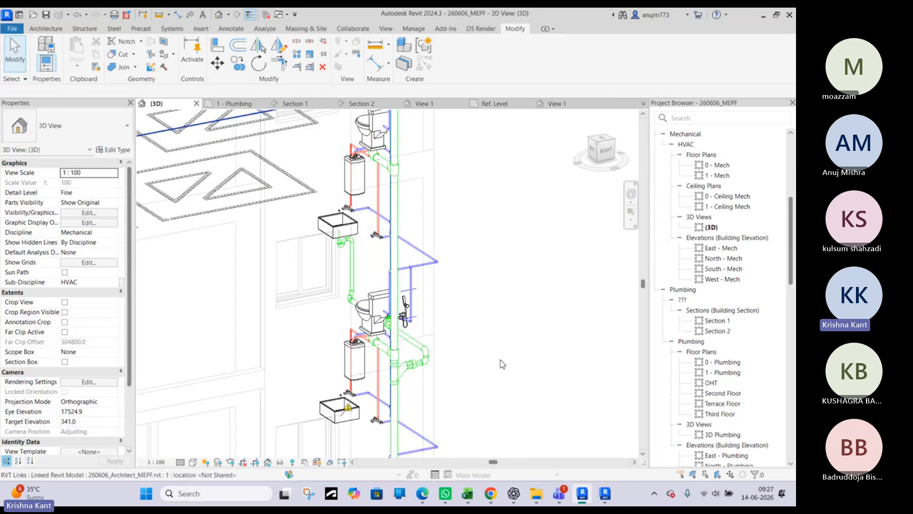
{"action": "scroll", "coordinate": [425, 372], "scroll_direction": "down", "scroll_amount": 6}
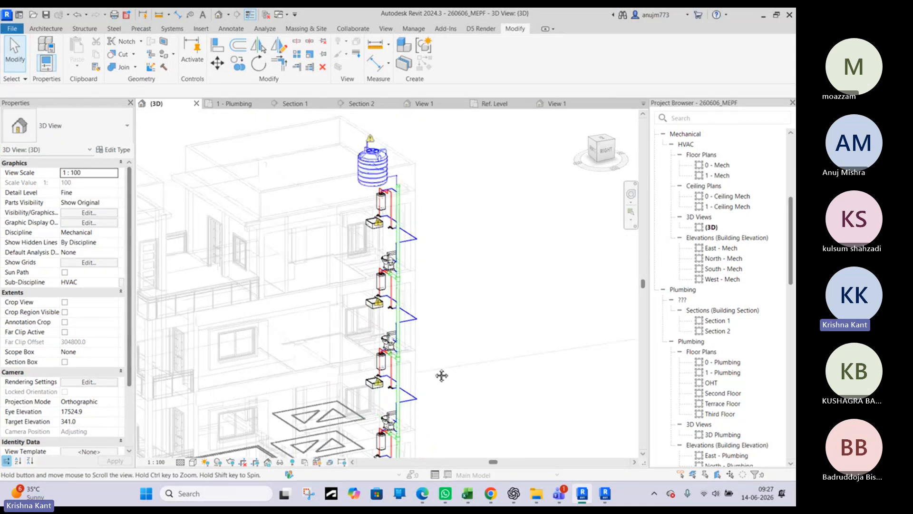
{"action": "left_click", "coordinate": [372, 197]}
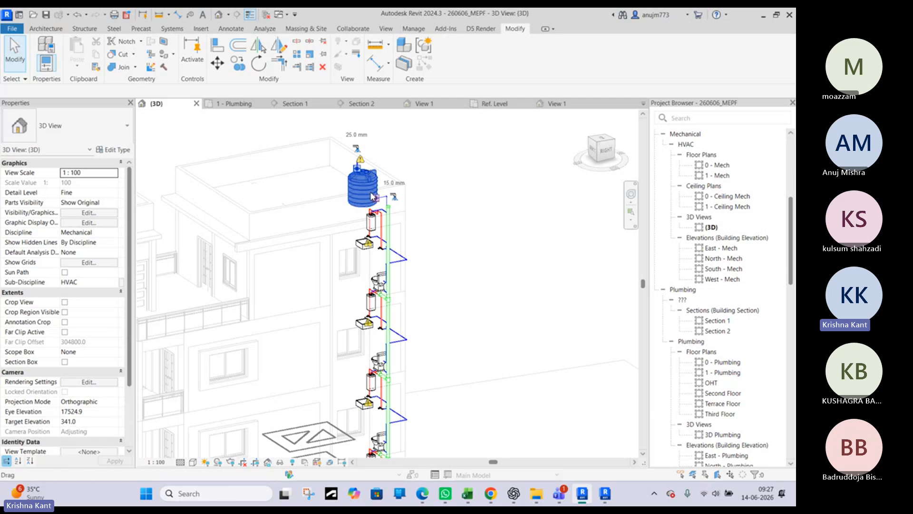
{"action": "middle_click_drag", "start_coordinate": [373, 197], "coordinate": [287, 214], "text": "shift"}
{"action": "left_click", "coordinate": [498, 192]}
{"action": "scroll", "coordinate": [494, 190], "scroll_direction": "down", "scroll_amount": 4}
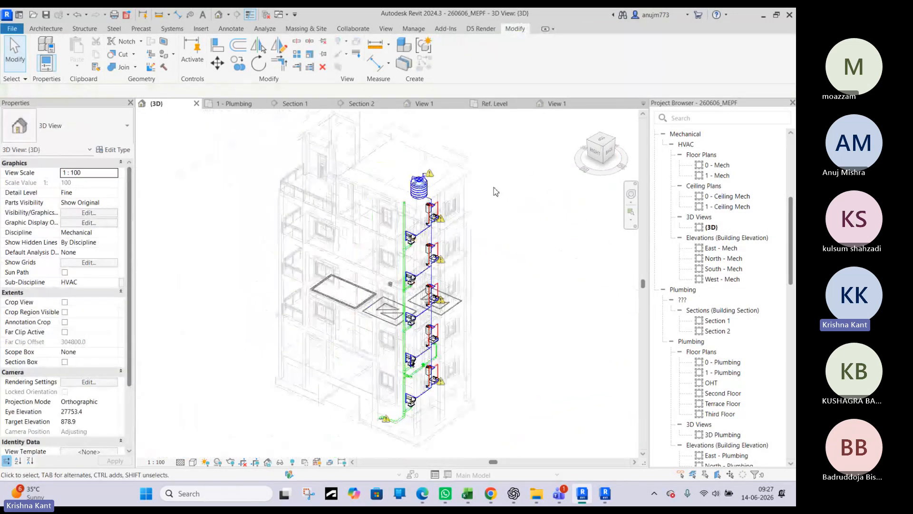
{"action": "middle_click_drag", "start_coordinate": [296, 356], "coordinate": [397, 351], "text": "shift"}
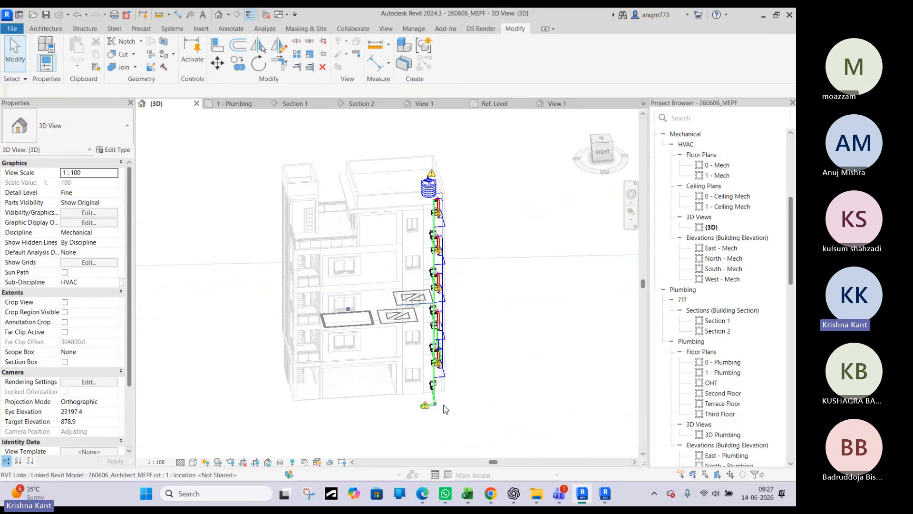
{"action": "scroll", "coordinate": [367, 431], "scroll_direction": "up", "scroll_amount": 5}
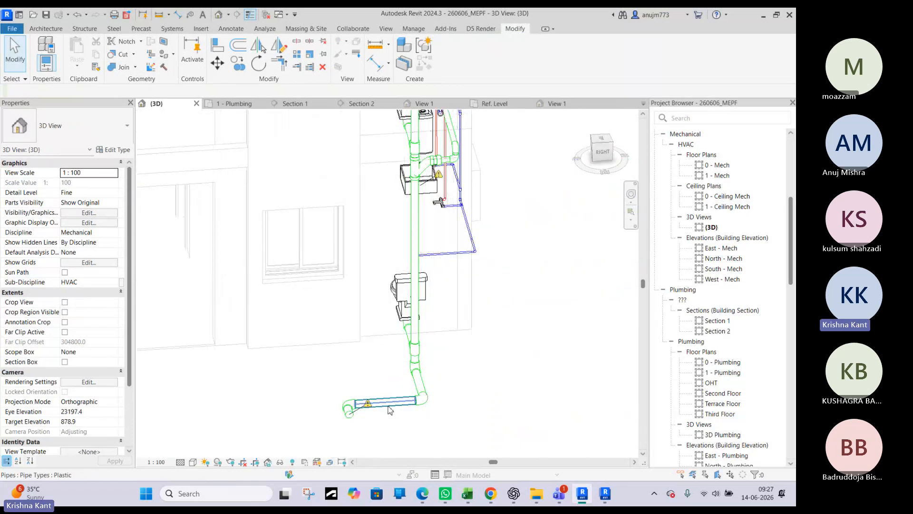
{"action": "middle_click_drag", "start_coordinate": [381, 409], "coordinate": [456, 371], "text": "shift"}
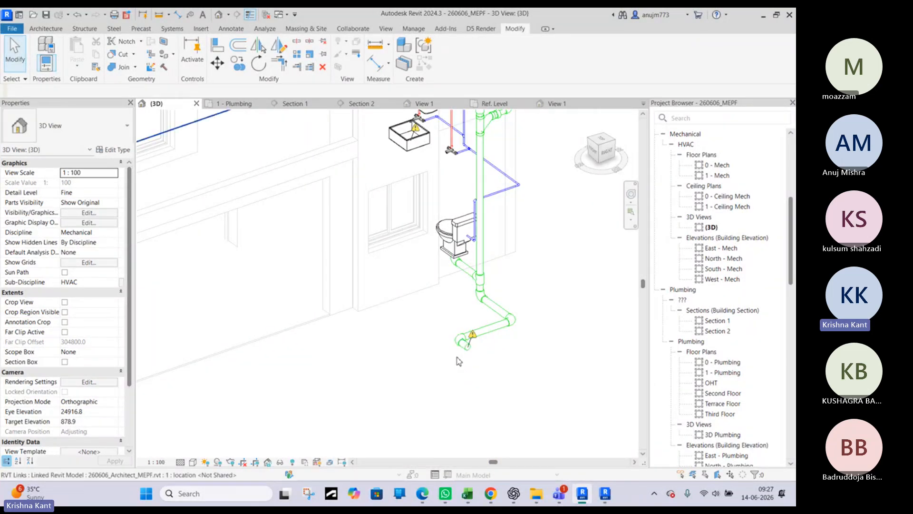
{"action": "scroll", "coordinate": [468, 353], "scroll_direction": "down", "scroll_amount": 4}
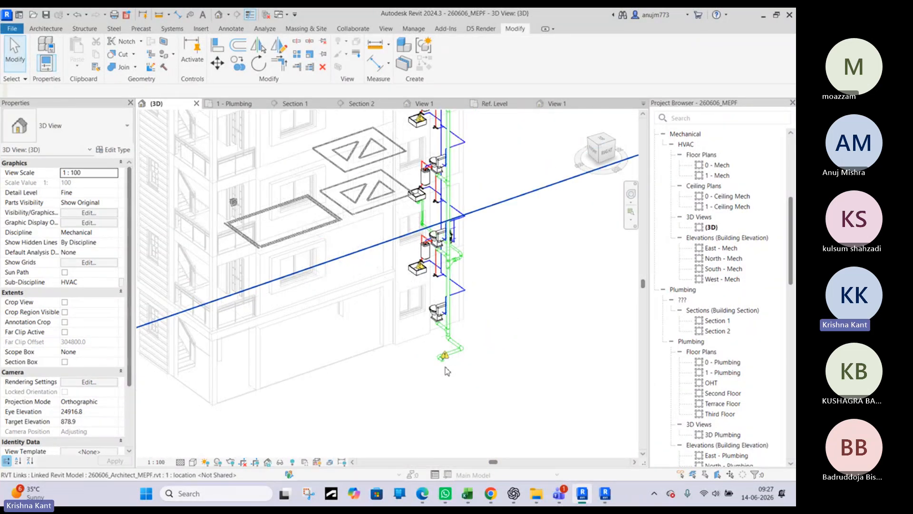
Look through the open File Explorer folders, This PC and the browser's search page, and return to the Revit model
{"action": "left_click", "coordinate": [535, 493]}
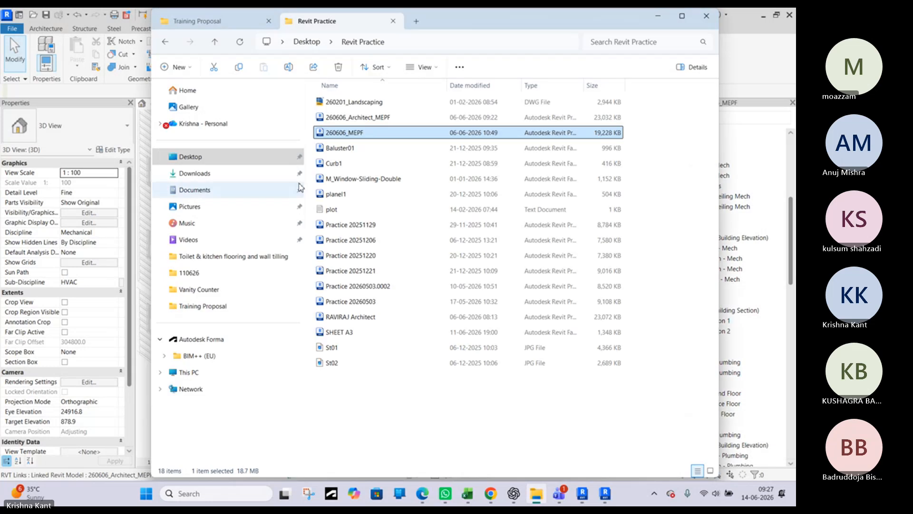
{"action": "left_click", "coordinate": [422, 494]}
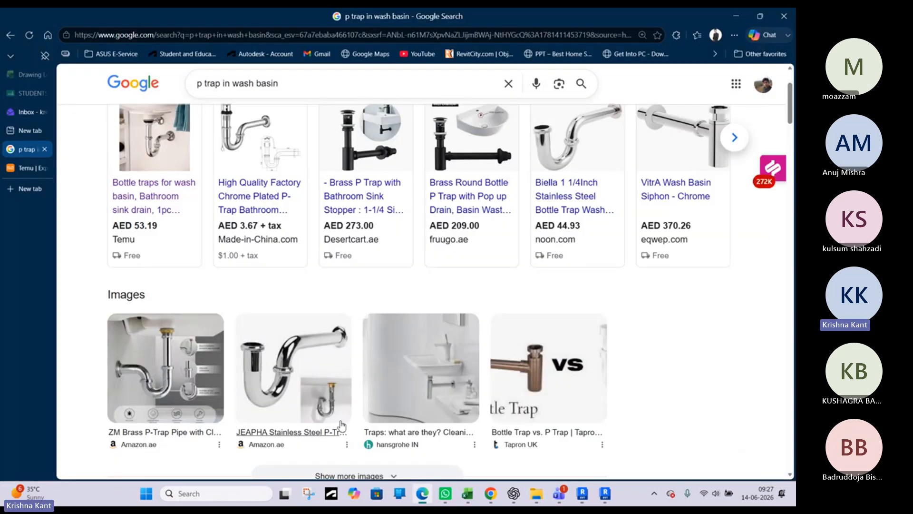
{"action": "left_click", "coordinate": [11, 36]}
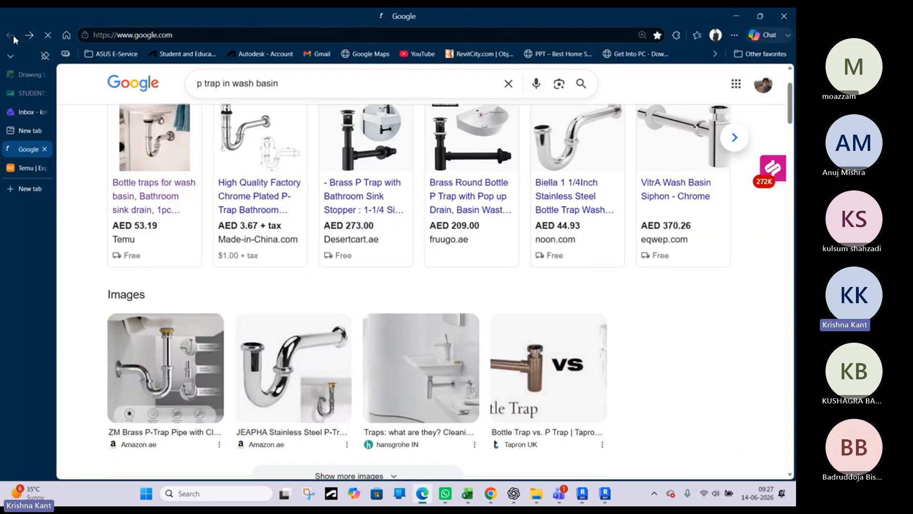
{"action": "left_click", "coordinate": [745, 17]}
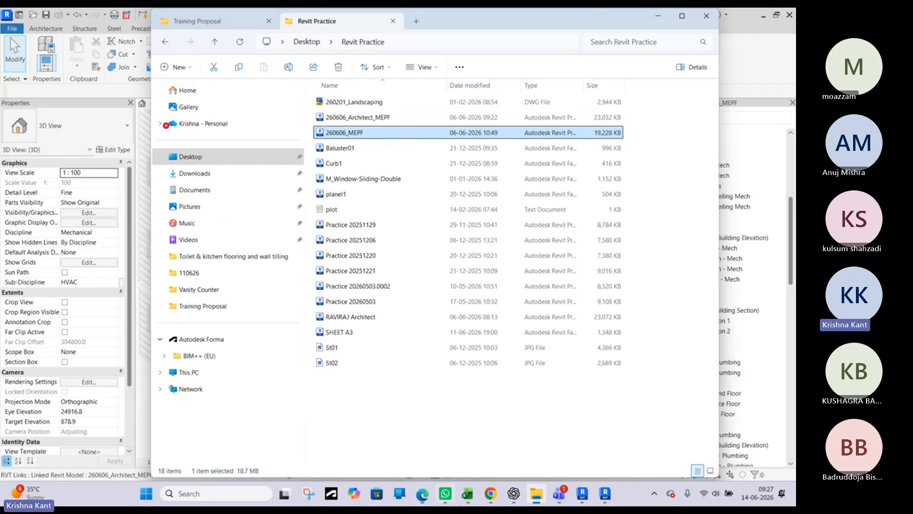
{"action": "left_click", "coordinate": [217, 22]}
{"action": "left_click", "coordinate": [297, 21]}
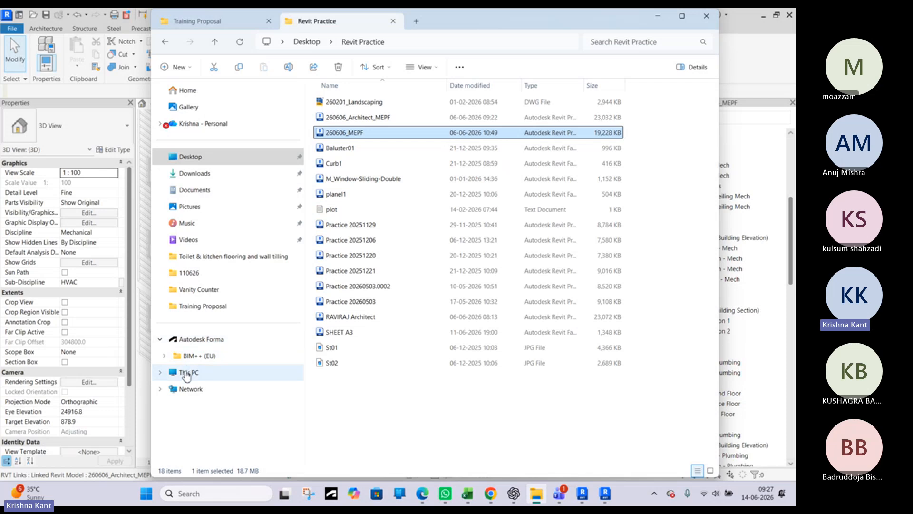
{"action": "left_click", "coordinate": [186, 373]}
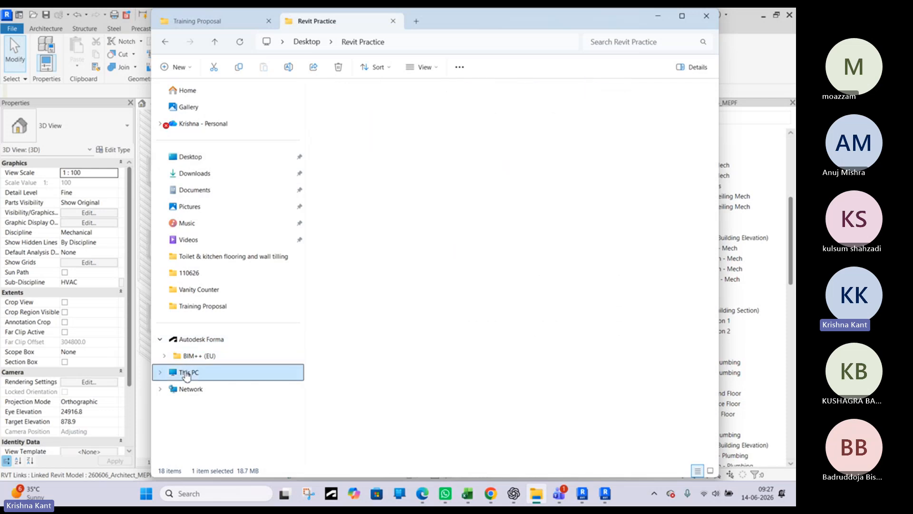
{"action": "left_click", "coordinate": [662, 15]}
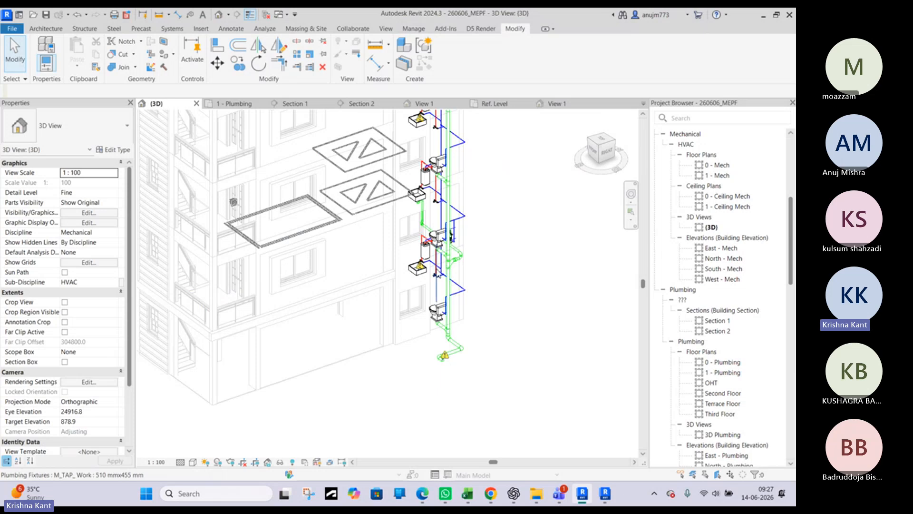
Examine the sink, water heater, tap and toilet piping on the stacked bathroom floors in 3D
{"action": "scroll", "coordinate": [420, 206], "scroll_direction": "up", "scroll_amount": 6}
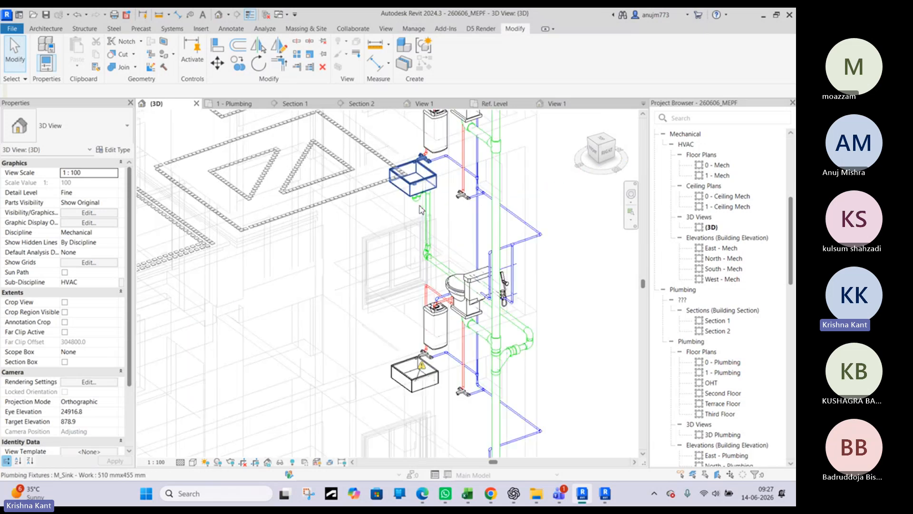
{"action": "scroll", "coordinate": [421, 206], "scroll_direction": "down", "scroll_amount": 3}
{"action": "middle_click_drag", "start_coordinate": [536, 212], "coordinate": [375, 351]}
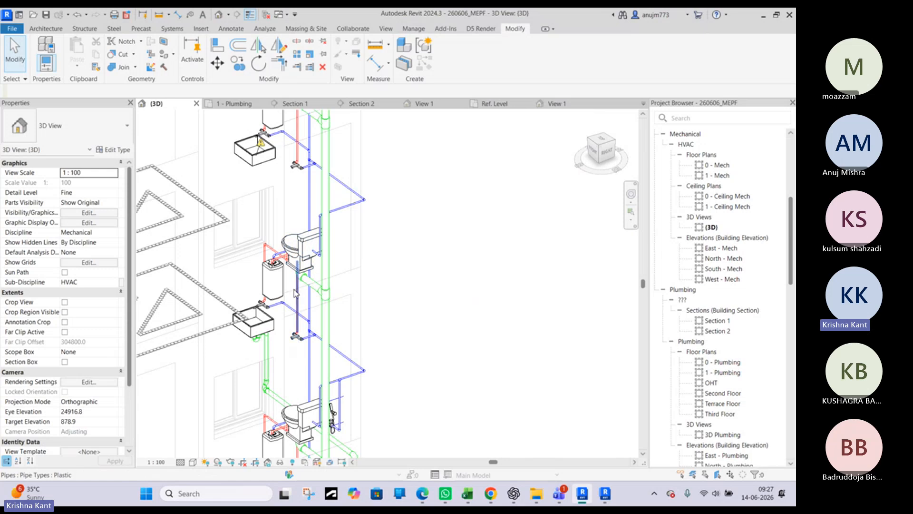
{"action": "scroll", "coordinate": [294, 293], "scroll_direction": "up", "scroll_amount": 3}
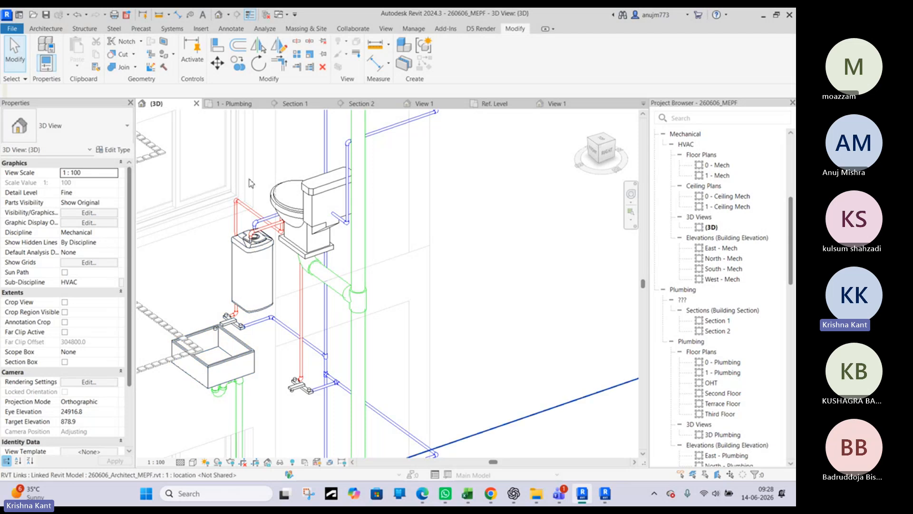
{"action": "scroll", "coordinate": [272, 218], "scroll_direction": "down", "scroll_amount": 3}
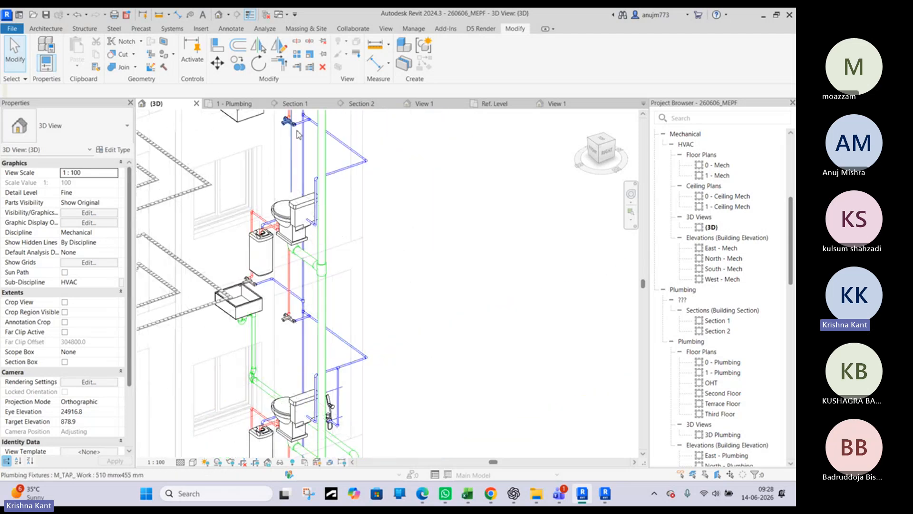
{"action": "middle_click_drag", "start_coordinate": [294, 164], "coordinate": [284, 288]}
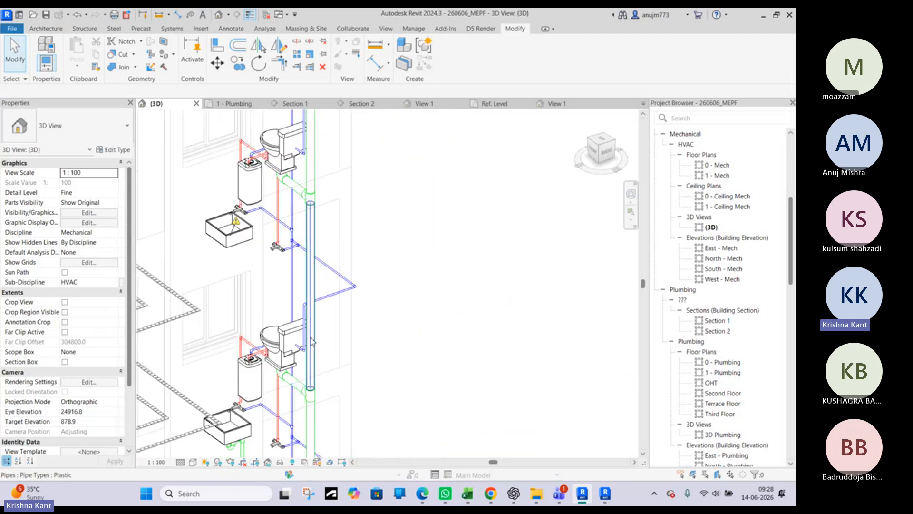
{"action": "middle_click_drag", "start_coordinate": [382, 332], "coordinate": [410, 257]}
{"action": "scroll", "coordinate": [312, 359], "scroll_direction": "up", "scroll_amount": 1}
{"action": "scroll", "coordinate": [310, 371], "scroll_direction": "up", "scroll_amount": 1}
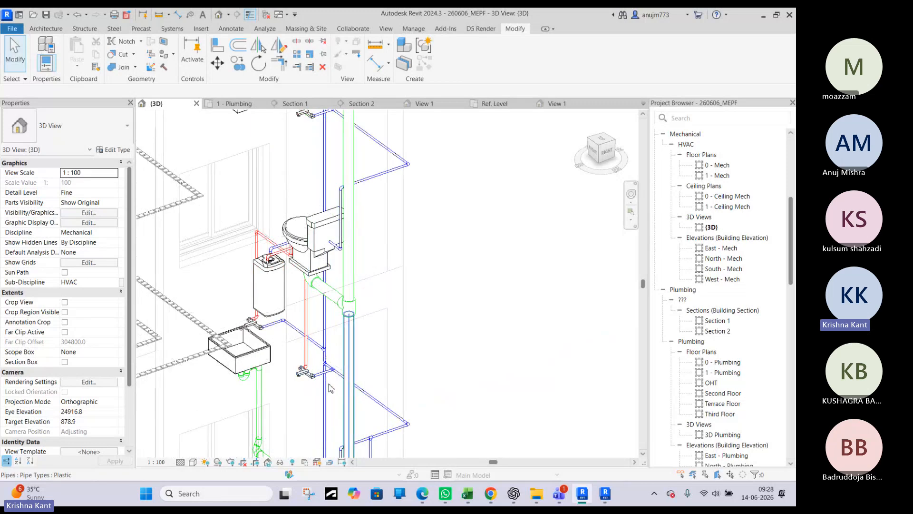
{"action": "scroll", "coordinate": [354, 368], "scroll_direction": "down", "scroll_amount": 1}
{"action": "scroll", "coordinate": [354, 372], "scroll_direction": "down", "scroll_amount": 3}
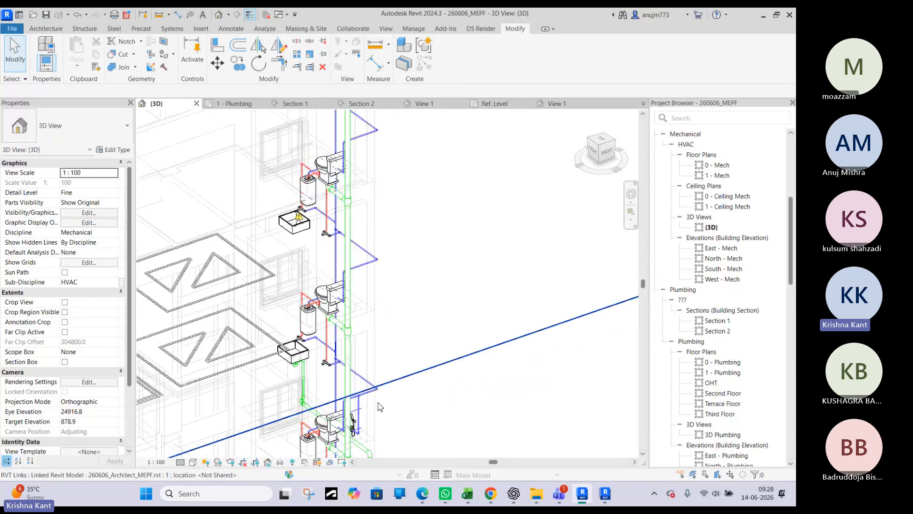
{"action": "middle_click_drag", "start_coordinate": [330, 439], "coordinate": [337, 381]}
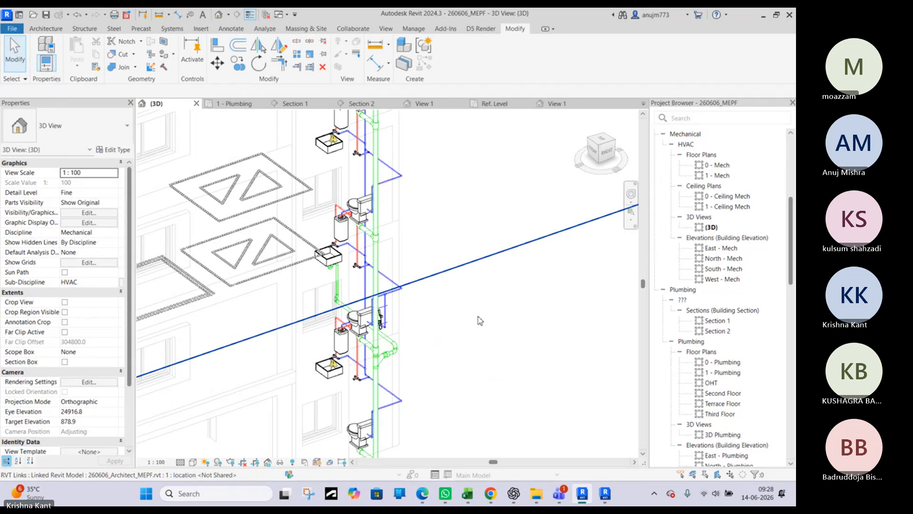
Inspect the Bidet's cold-water connection beside the toilet up close, and follow the drainage riser down to the ground-level outlet
{"action": "scroll", "coordinate": [461, 286], "scroll_direction": "up", "scroll_amount": 6}
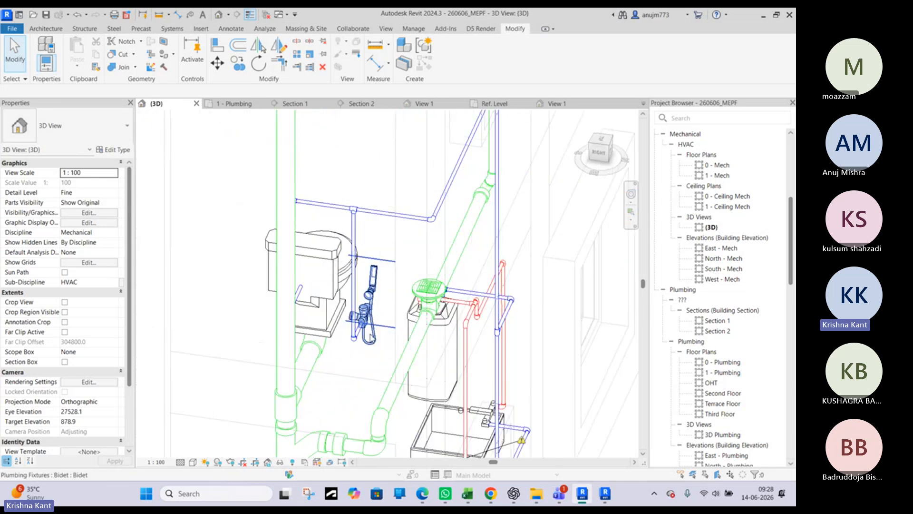
{"action": "scroll", "coordinate": [371, 337], "scroll_direction": "up", "scroll_amount": 3}
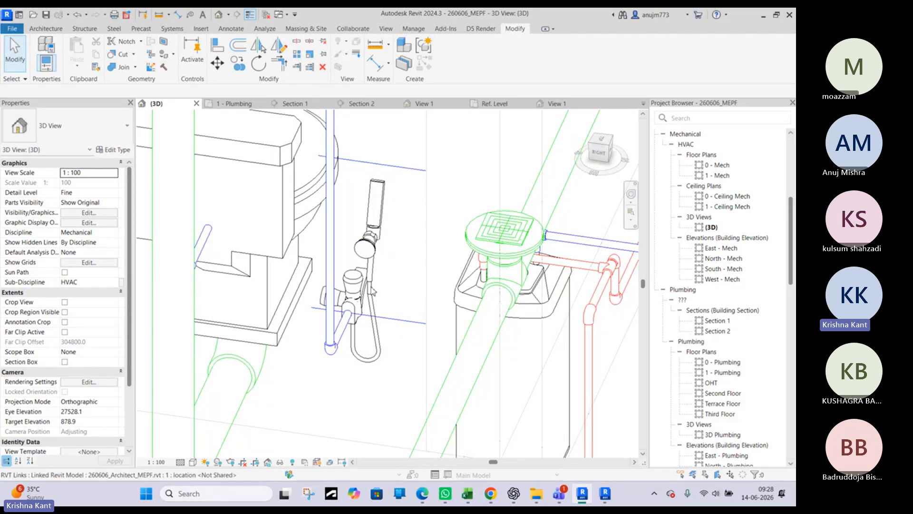
{"action": "scroll", "coordinate": [370, 294], "scroll_direction": "up", "scroll_amount": 2}
{"action": "scroll", "coordinate": [365, 298], "scroll_direction": "down", "scroll_amount": 2}
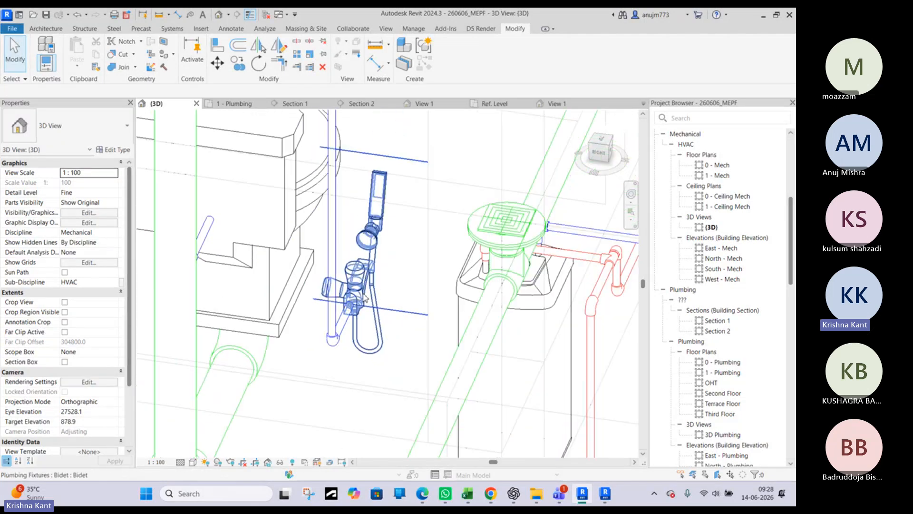
{"action": "scroll", "coordinate": [365, 298], "scroll_direction": "down", "scroll_amount": 1}
{"action": "scroll", "coordinate": [365, 298], "scroll_direction": "down", "scroll_amount": 4}
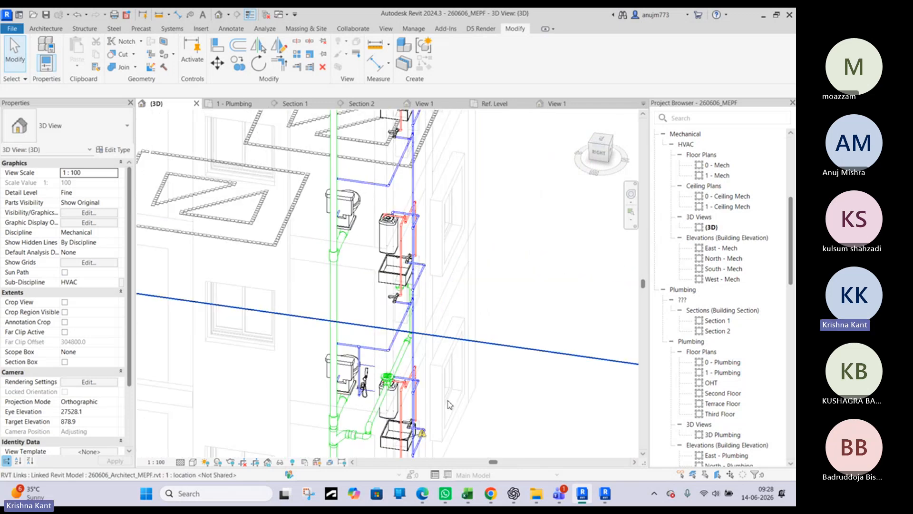
{"action": "middle_click_drag", "start_coordinate": [449, 405], "coordinate": [430, 323]}
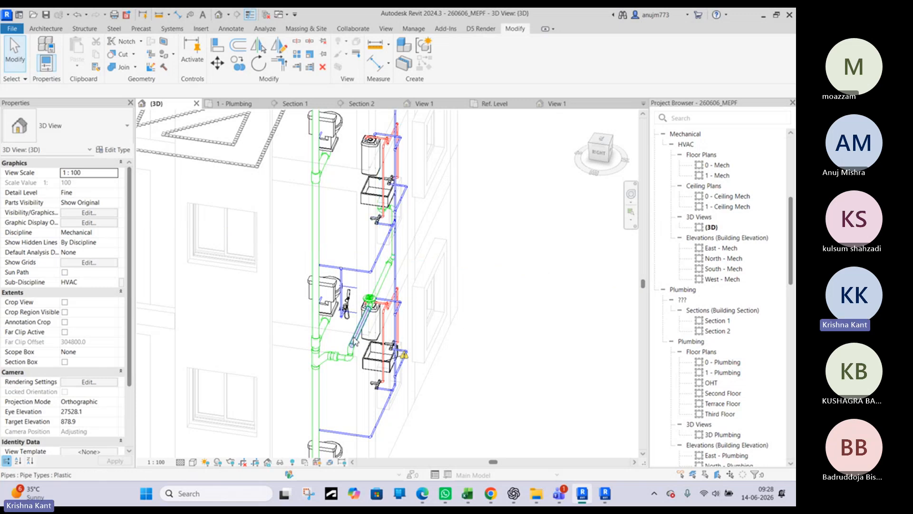
{"action": "scroll", "coordinate": [399, 320], "scroll_direction": "down", "scroll_amount": 4}
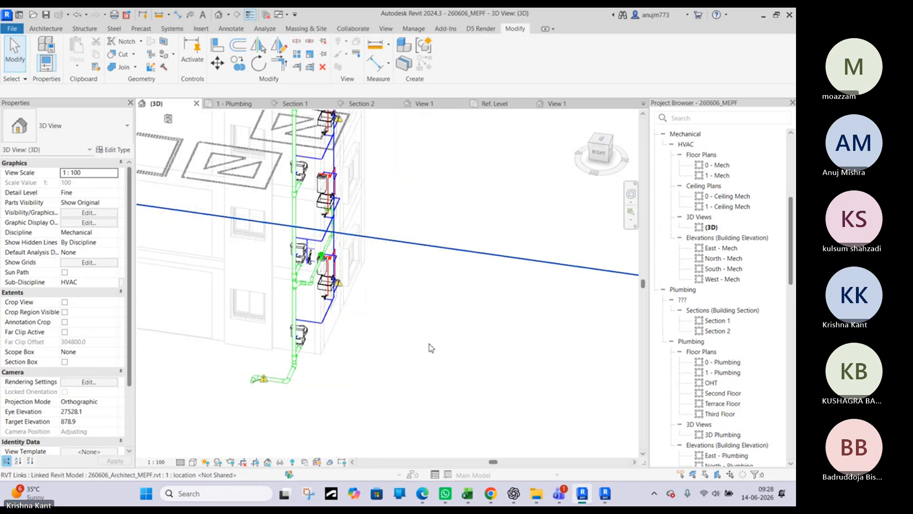
{"action": "left_click", "coordinate": [430, 347]}
{"action": "left_click", "coordinate": [395, 296]}
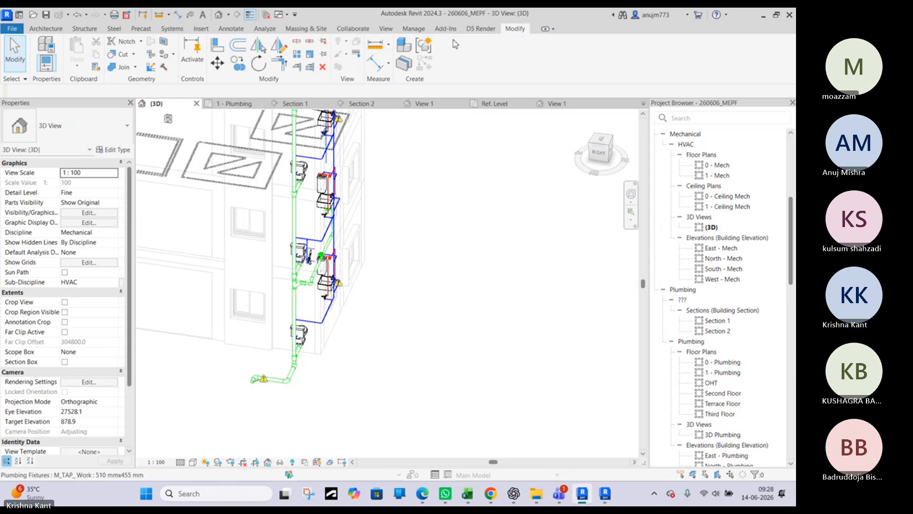
Examine the toilet, tap, water heater and sink connections from the back side of the building
{"action": "middle_click_drag", "start_coordinate": [437, 206], "coordinate": [295, 314], "text": "shift"}
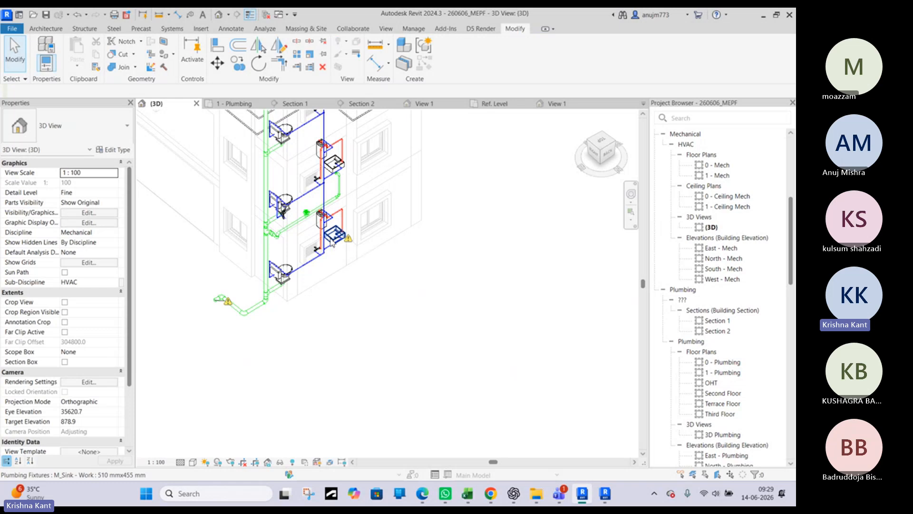
{"action": "scroll", "coordinate": [332, 243], "scroll_direction": "up", "scroll_amount": 5}
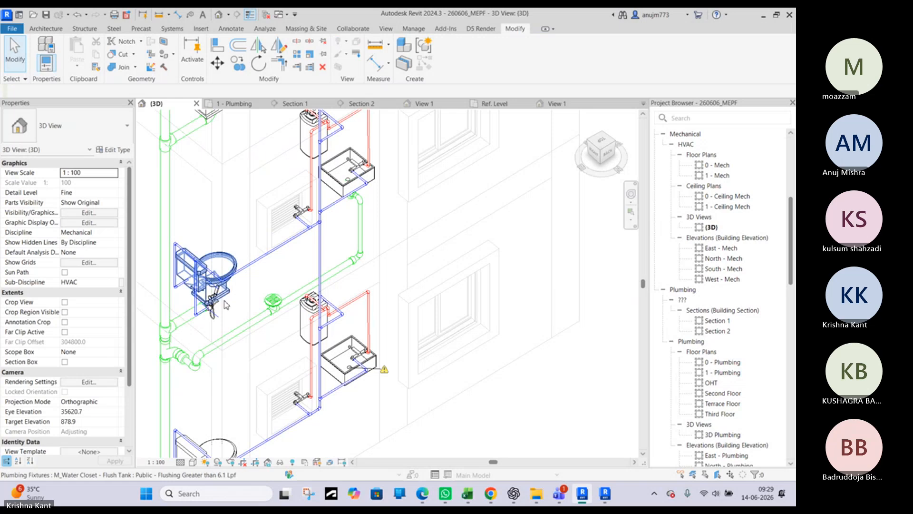
{"action": "middle_click_drag", "start_coordinate": [247, 309], "coordinate": [309, 327]}
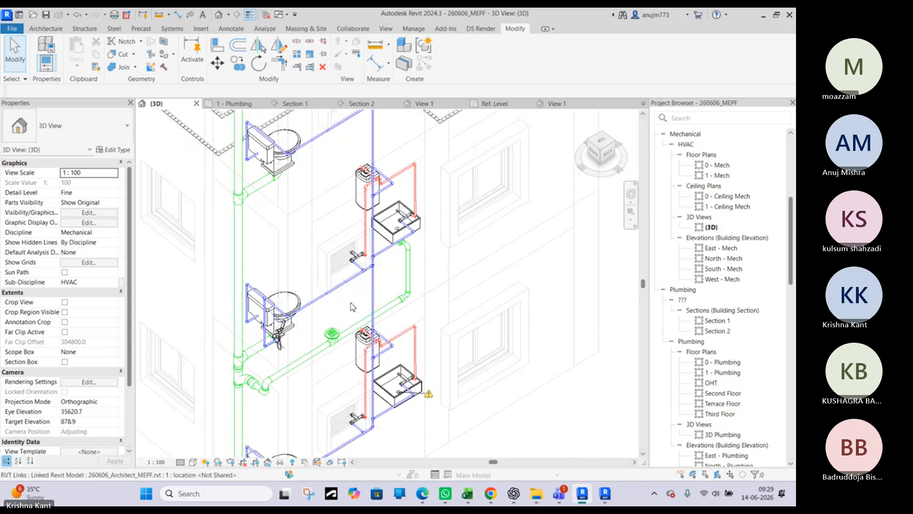
{"action": "scroll", "coordinate": [326, 338], "scroll_direction": "up", "scroll_amount": 3}
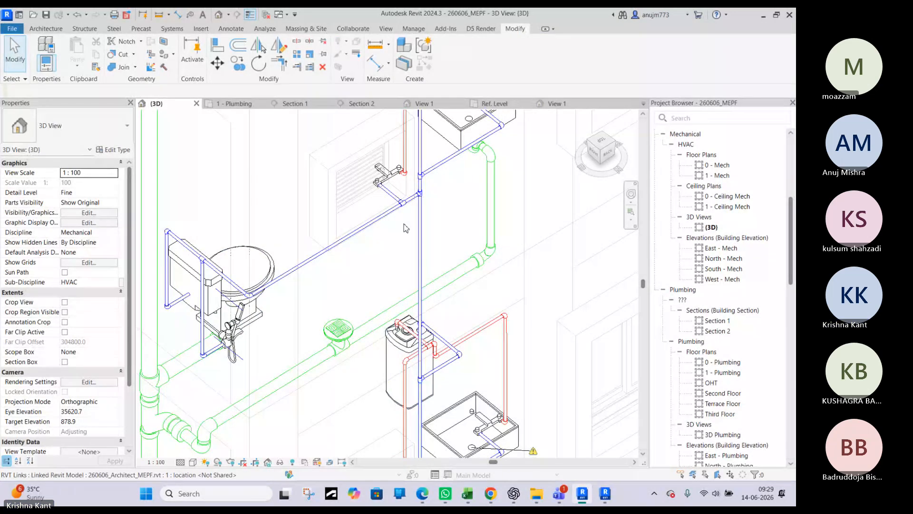
{"action": "middle_click_drag", "start_coordinate": [411, 419], "coordinate": [361, 211]}
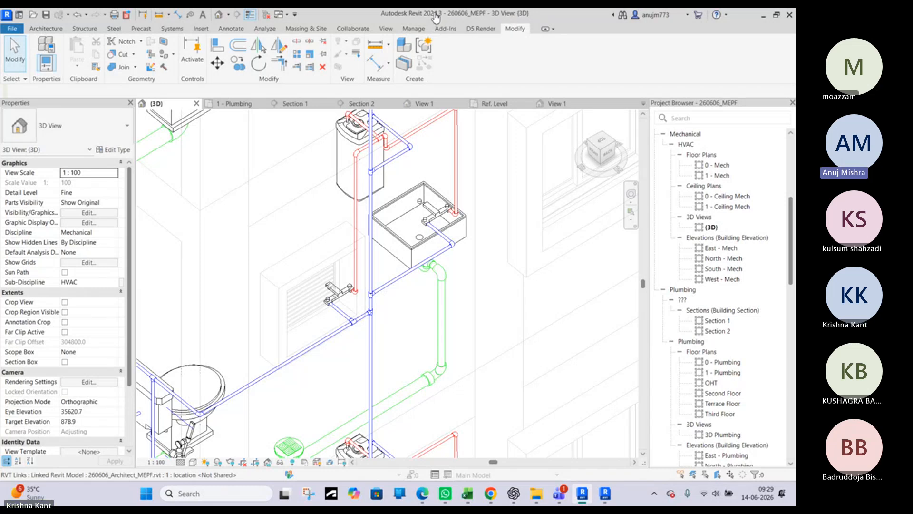
{"action": "left_click", "coordinate": [435, 16]}
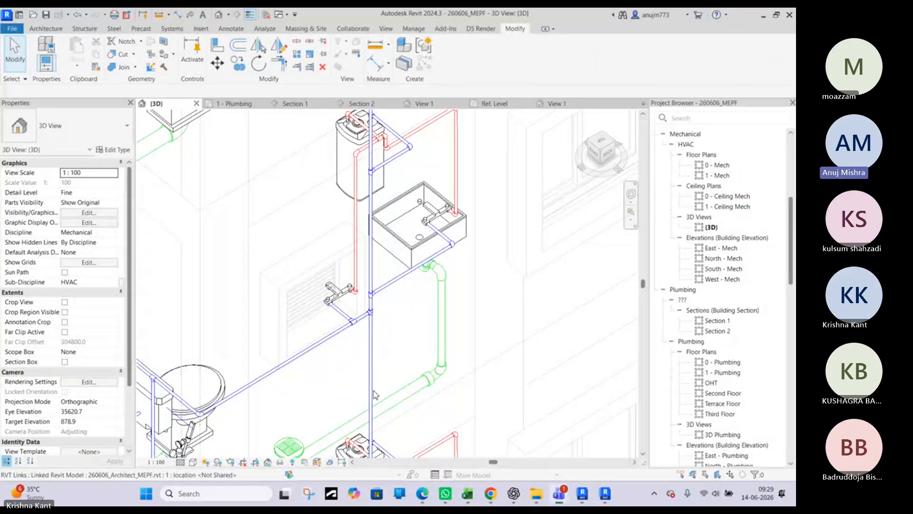
{"action": "middle_click_drag", "start_coordinate": [375, 394], "coordinate": [437, 266]}
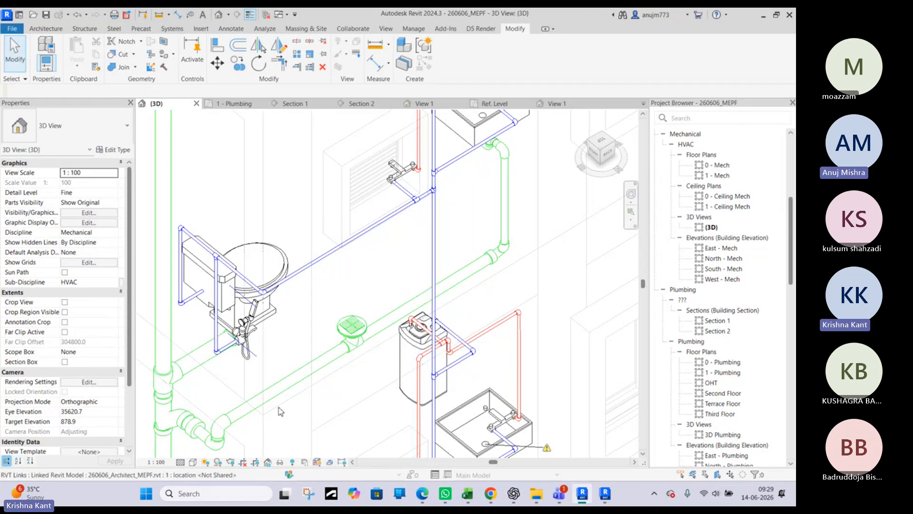
Inspect the floor drain, its tee fitting and the drain pipe running from the sink to the vertical drainage stack
{"action": "middle_click_drag", "start_coordinate": [225, 444], "coordinate": [335, 376]}
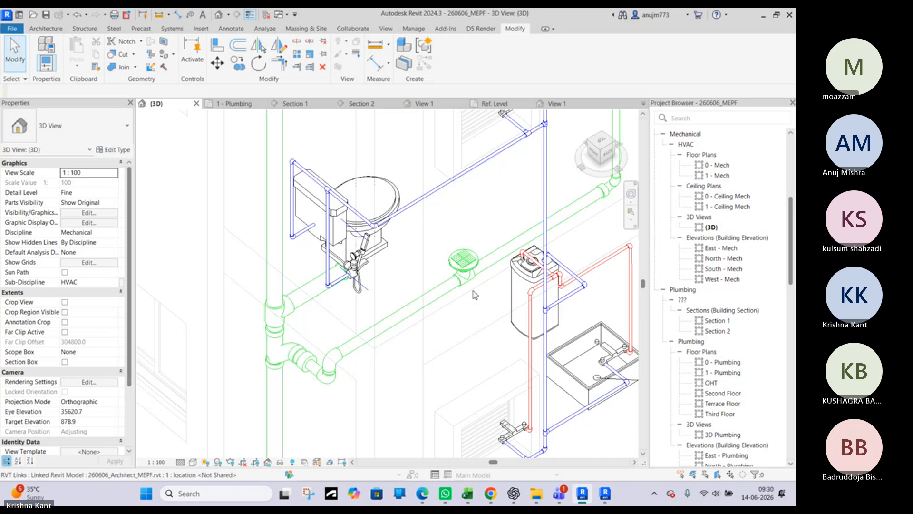
{"action": "scroll", "coordinate": [505, 276], "scroll_direction": "down", "scroll_amount": 5}
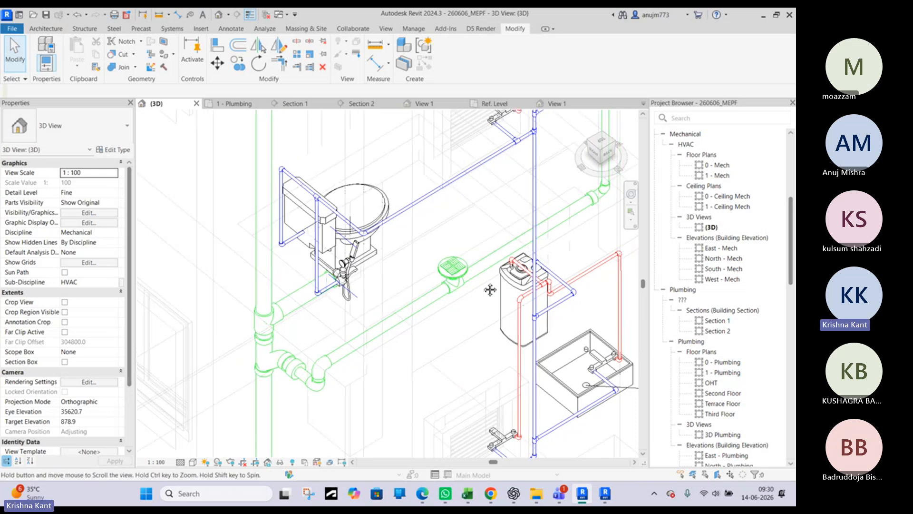
{"action": "scroll", "coordinate": [506, 247], "scroll_direction": "up", "scroll_amount": 3}
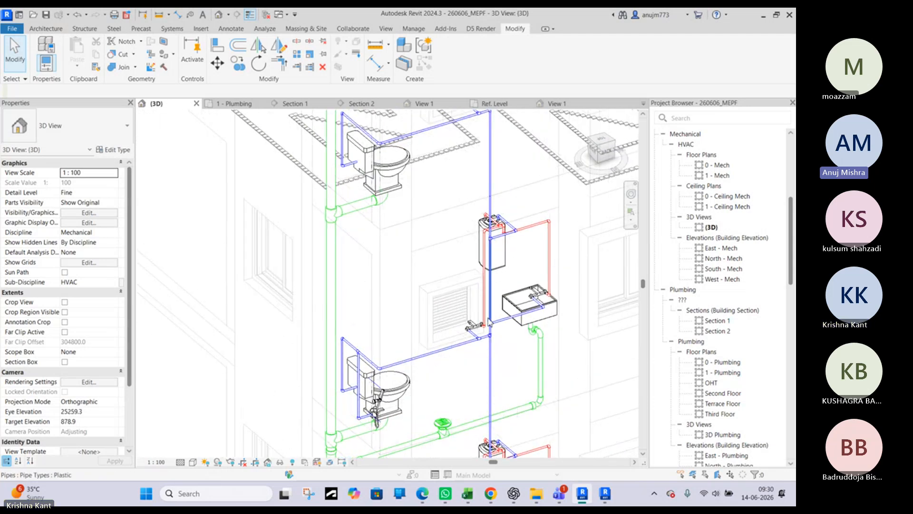
{"action": "middle_click_drag", "start_coordinate": [444, 373], "coordinate": [428, 259]}
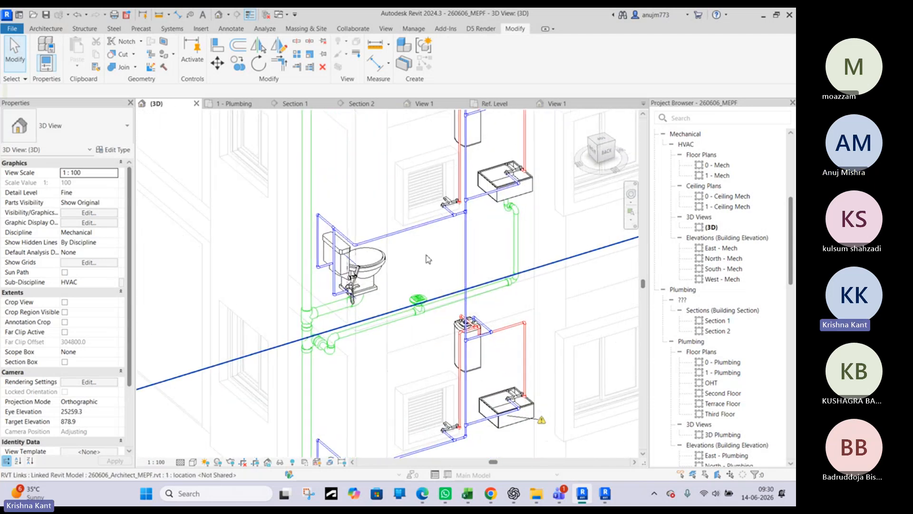
{"action": "scroll", "coordinate": [412, 311], "scroll_direction": "up", "scroll_amount": 3}
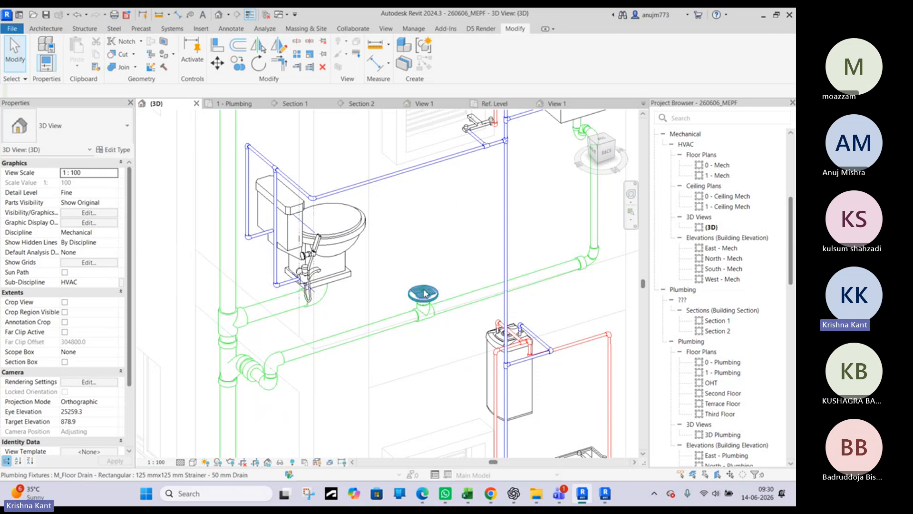
{"action": "scroll", "coordinate": [422, 315], "scroll_direction": "up", "scroll_amount": 2}
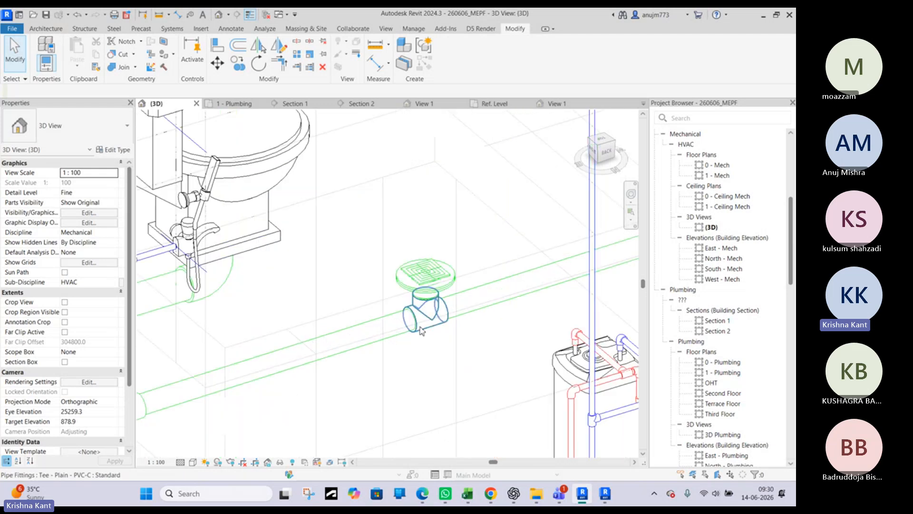
{"action": "scroll", "coordinate": [433, 318], "scroll_direction": "down", "scroll_amount": 3}
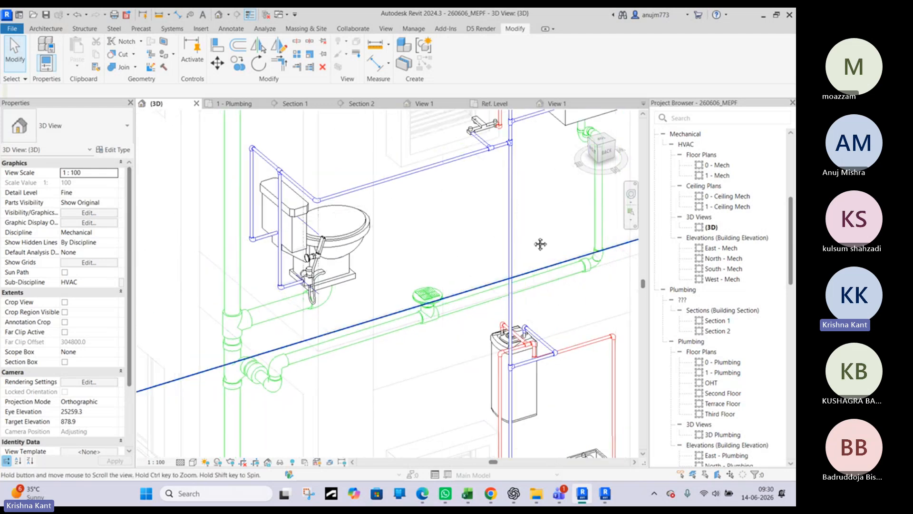
{"action": "middle_click_drag", "start_coordinate": [540, 245], "coordinate": [303, 369]}
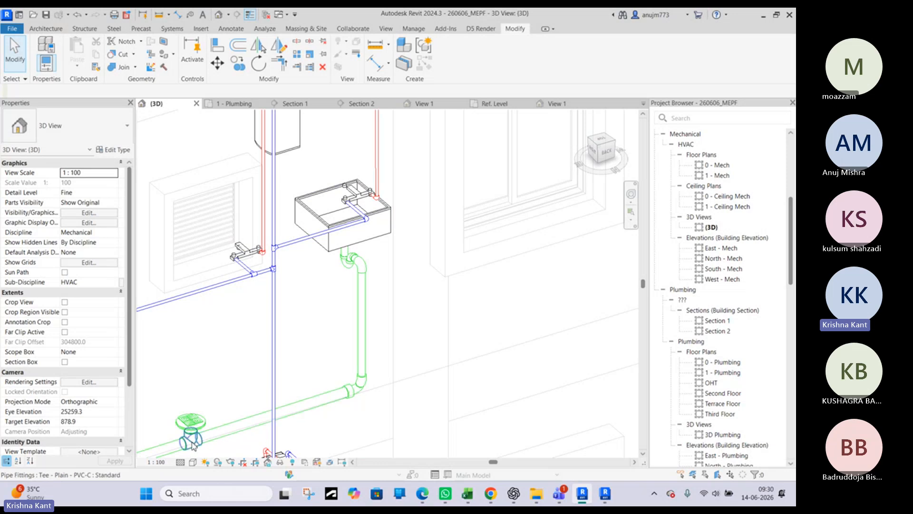
{"action": "middle_click_drag", "start_coordinate": [244, 436], "coordinate": [367, 373]}
{"action": "scroll", "coordinate": [305, 379], "scroll_direction": "up", "scroll_amount": 2}
{"action": "scroll", "coordinate": [304, 379], "scroll_direction": "up", "scroll_amount": 1}
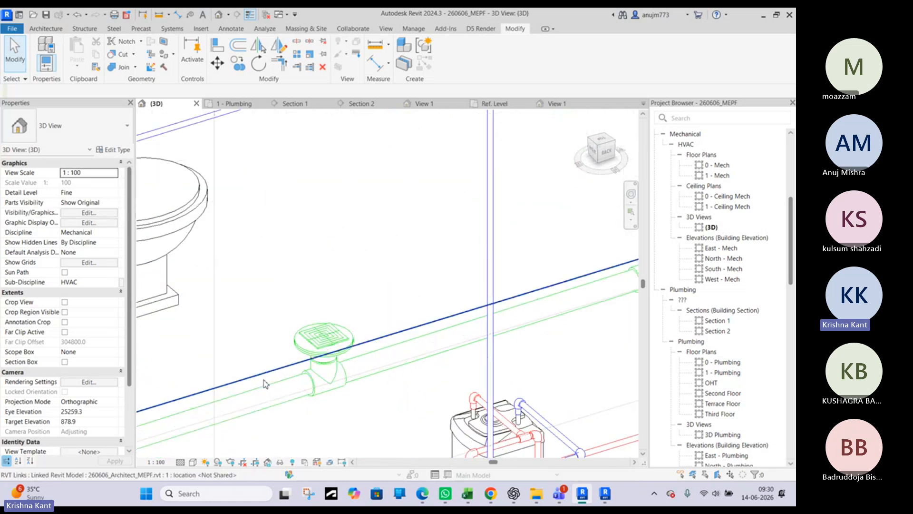
{"action": "scroll", "coordinate": [320, 402], "scroll_direction": "down", "scroll_amount": 3}
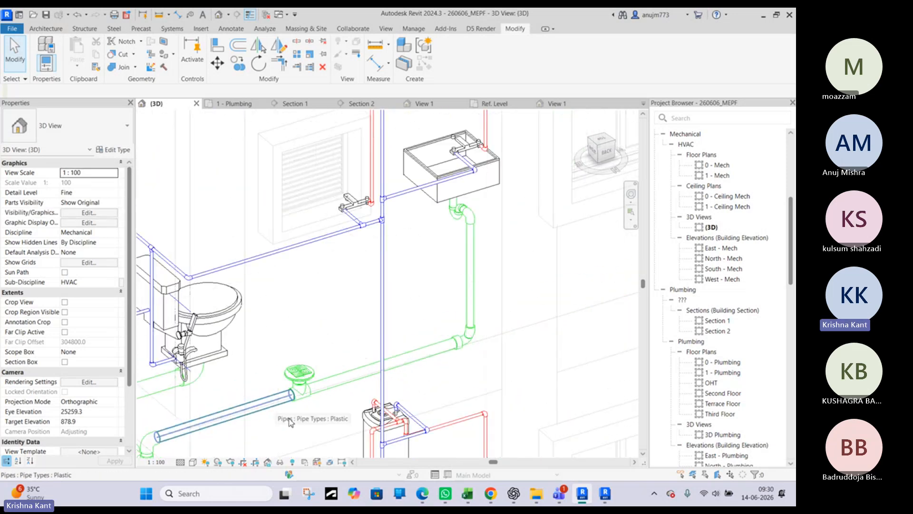
Search Google in Microsoft Edge for "p trap", view the image results, and return to the Revit model
{"action": "left_click", "coordinate": [423, 494]}
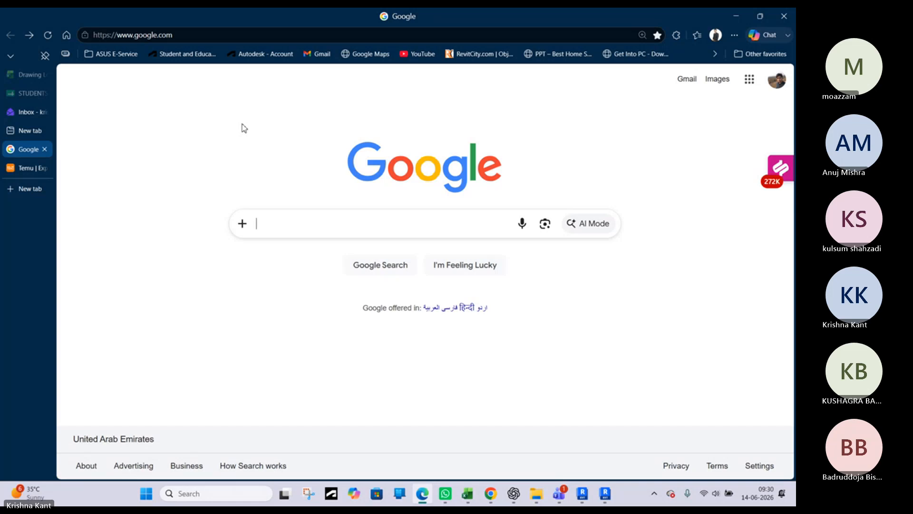
{"action": "left_click", "coordinate": [267, 225]}
{"action": "type", "text": "p"}
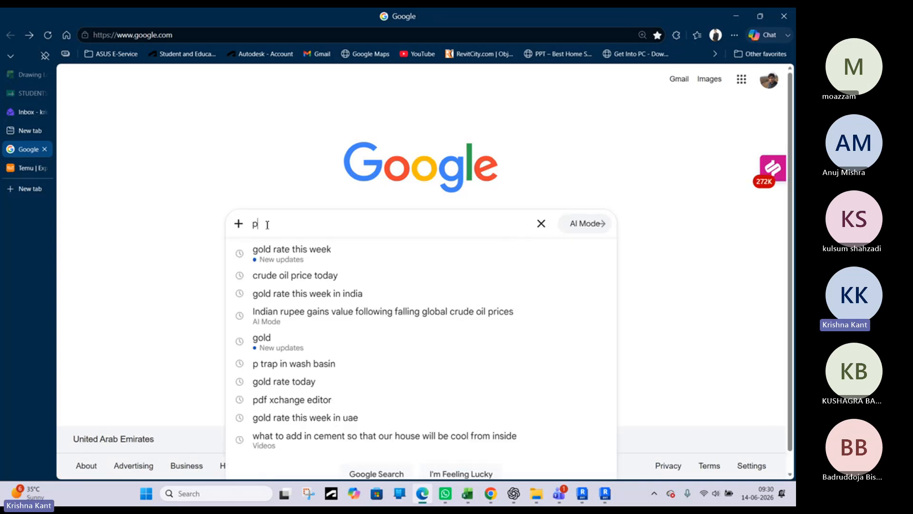
{"action": "type", "text": " tram"}
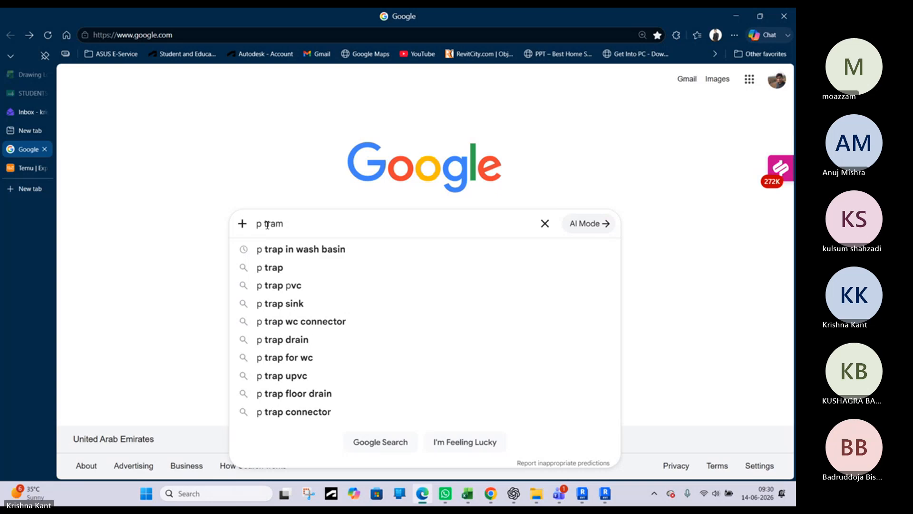
{"action": "key", "text": "Return"}
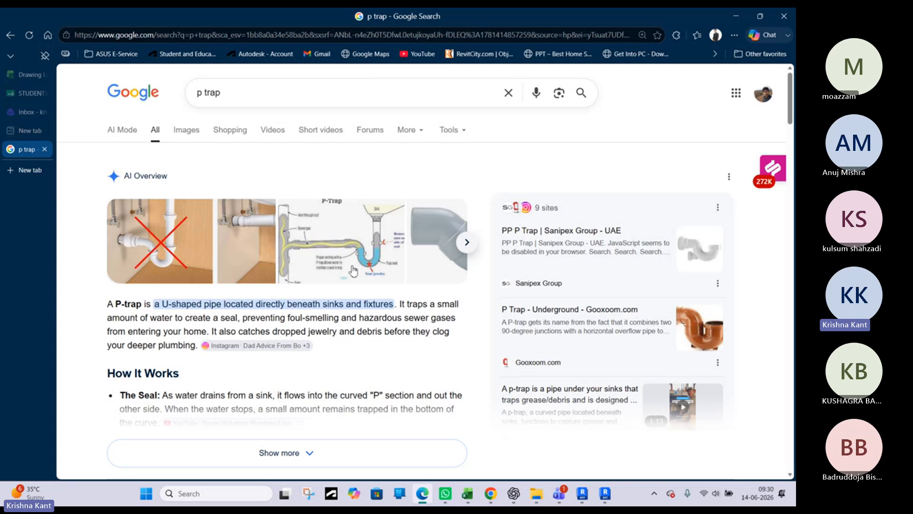
{"action": "left_click", "coordinate": [190, 138]}
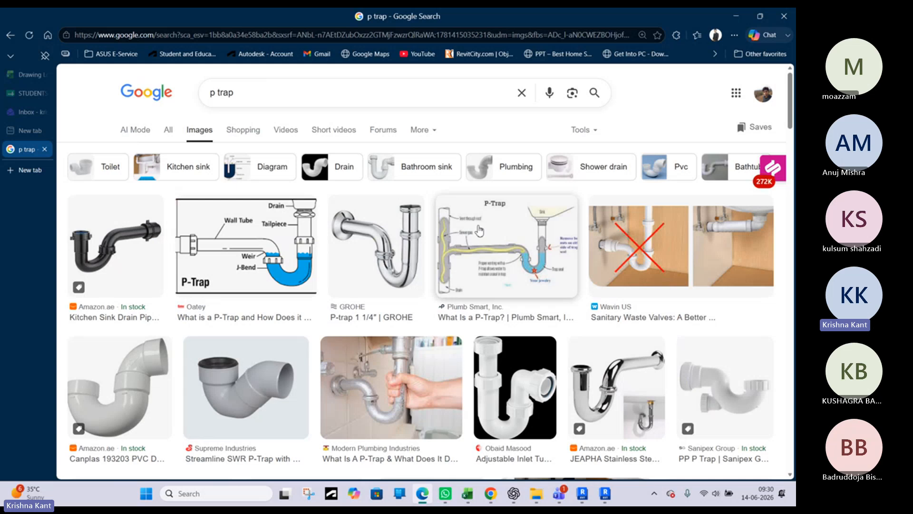
{"action": "left_click", "coordinate": [733, 17]}
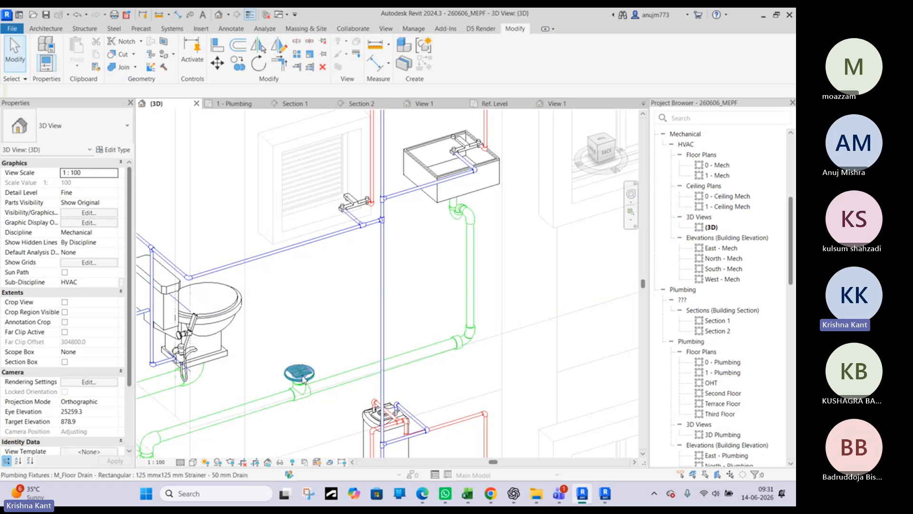
{"action": "left_click", "coordinate": [763, 14]}
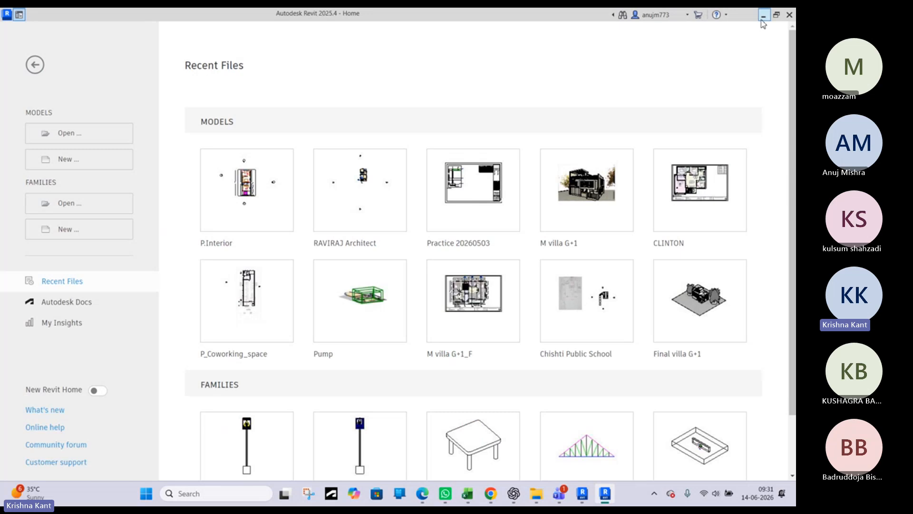
{"action": "left_click", "coordinate": [763, 16]}
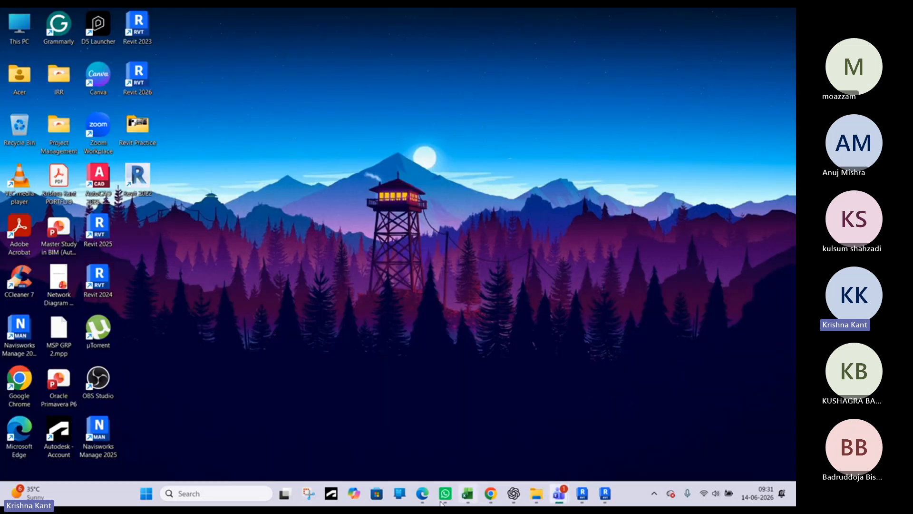
{"action": "mouse_move", "coordinate": [582, 497]}
{"action": "left_click", "coordinate": [571, 448]}
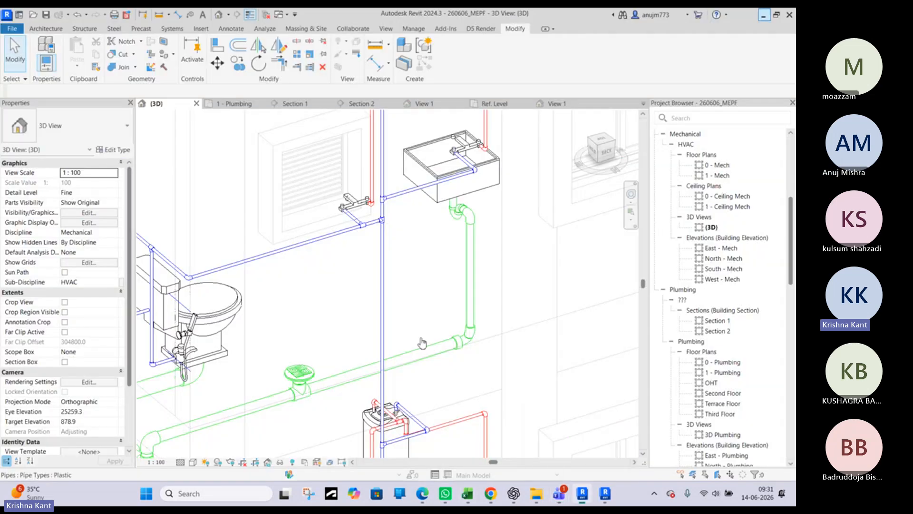
Examine the fittings joining the toilet and floor drain branches to the vertical drainage stack, and select the stack pipe above them for inspection
{"action": "middle_click_drag", "start_coordinate": [349, 304], "coordinate": [512, 173]}
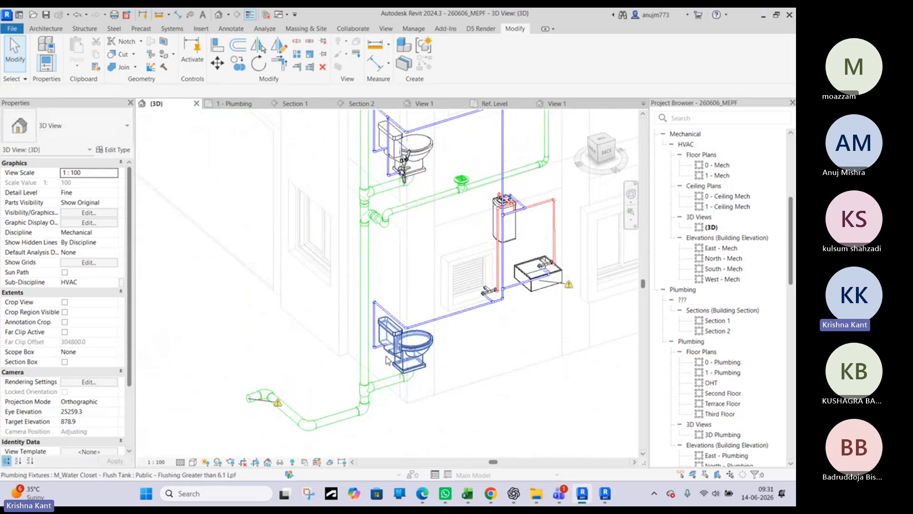
{"action": "scroll", "coordinate": [395, 276], "scroll_direction": "down", "scroll_amount": 2}
{"action": "middle_click_drag", "start_coordinate": [393, 274], "coordinate": [467, 257], "text": "shift"}
{"action": "scroll", "coordinate": [419, 228], "scroll_direction": "up", "scroll_amount": 5}
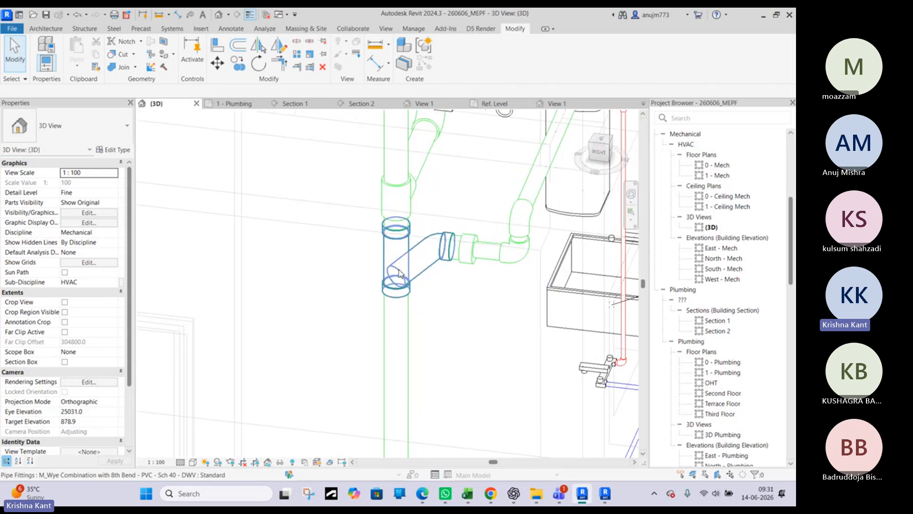
{"action": "scroll", "coordinate": [399, 193], "scroll_direction": "down", "scroll_amount": 3}
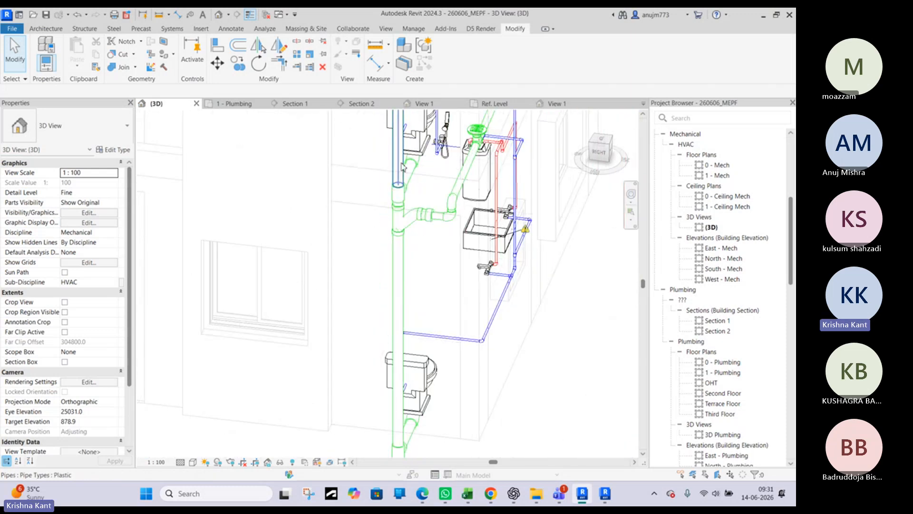
{"action": "left_click", "coordinate": [402, 166]}
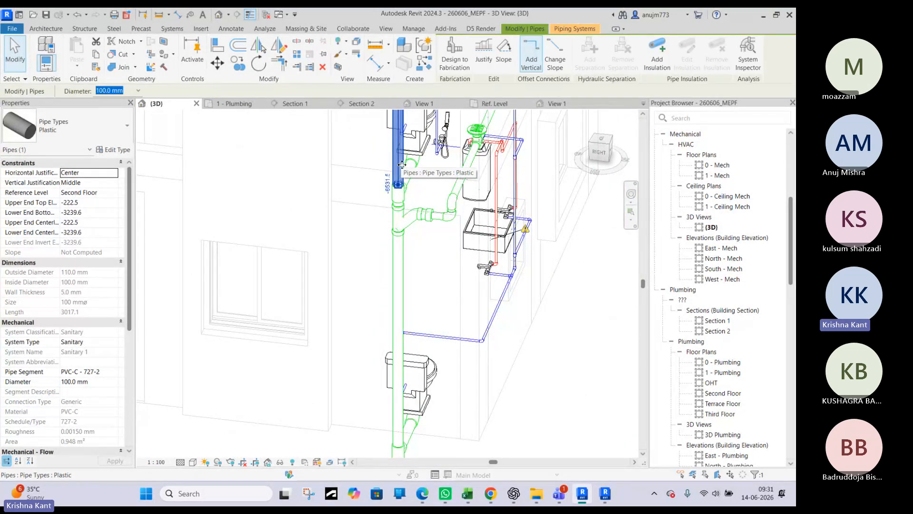
{"action": "scroll", "coordinate": [408, 166], "scroll_direction": "up", "scroll_amount": 3}
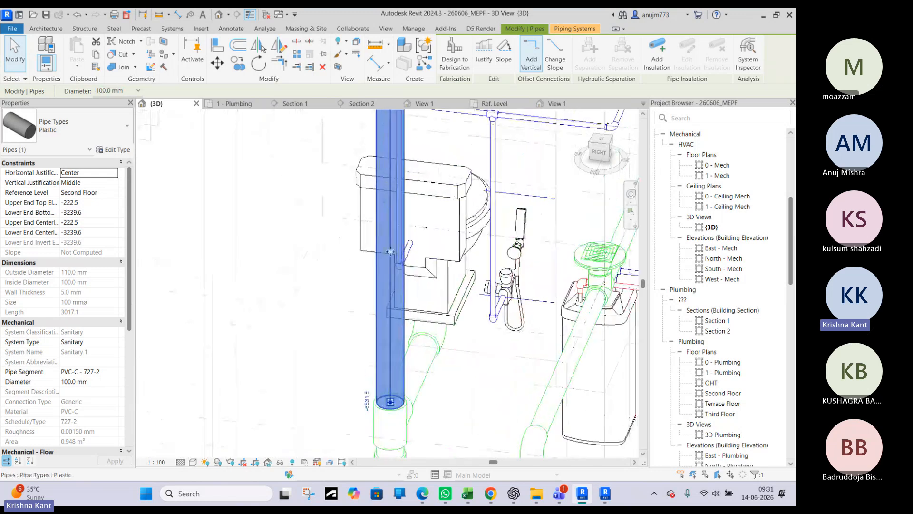
{"action": "scroll", "coordinate": [390, 251], "scroll_direction": "down", "scroll_amount": 3}
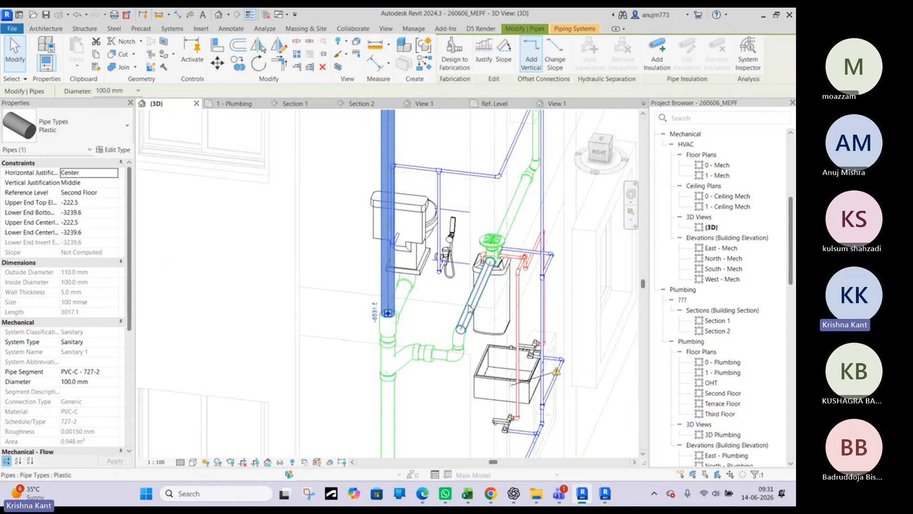
{"action": "scroll", "coordinate": [387, 275], "scroll_direction": "down", "scroll_amount": 1}
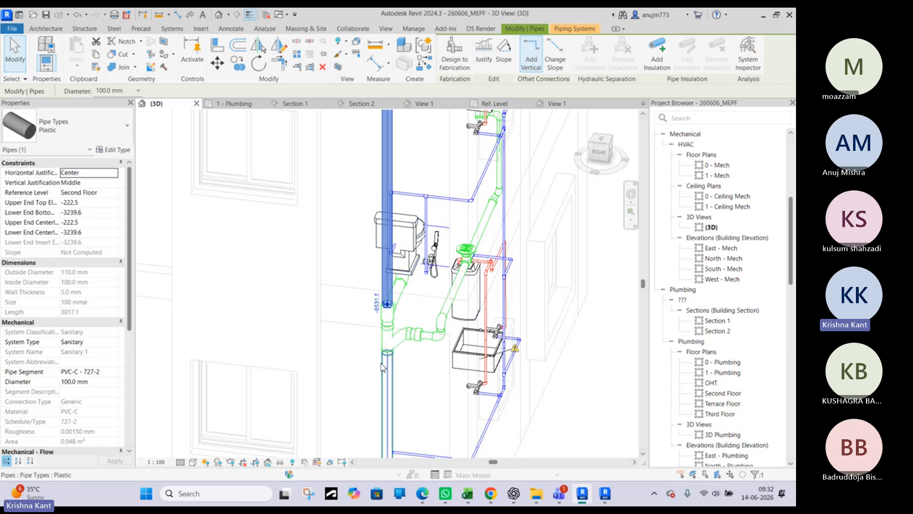
{"action": "key", "text": "Escape"}
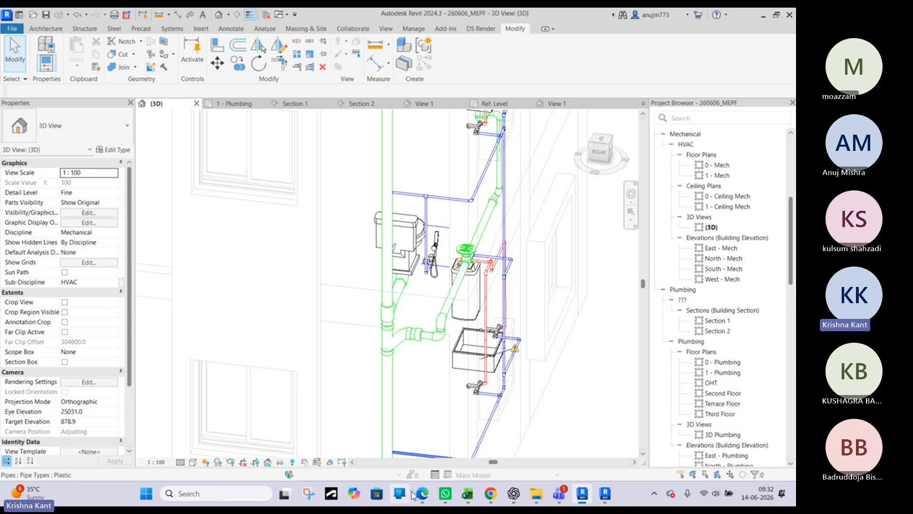
Stop sharing the screen with the meeting participants
{"action": "mouse_move", "coordinate": [421, 494]}
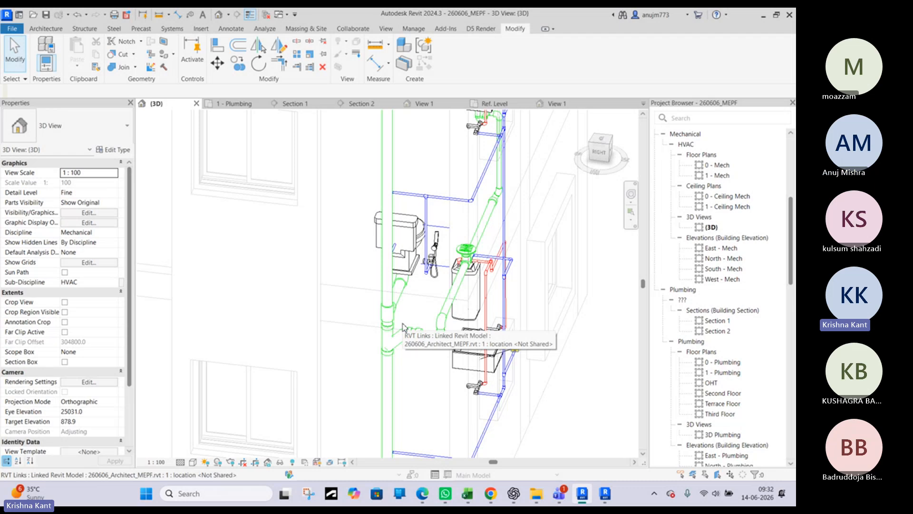
{"action": "left_click", "coordinate": [434, 19]}
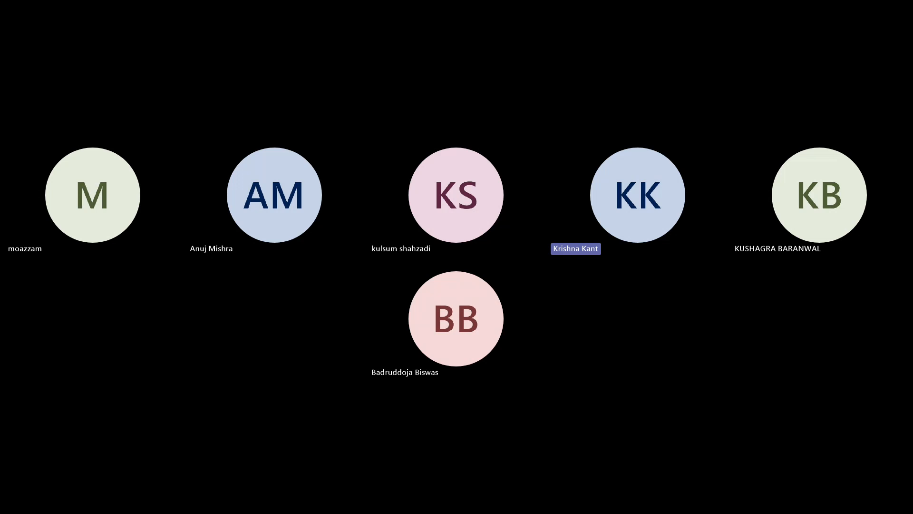